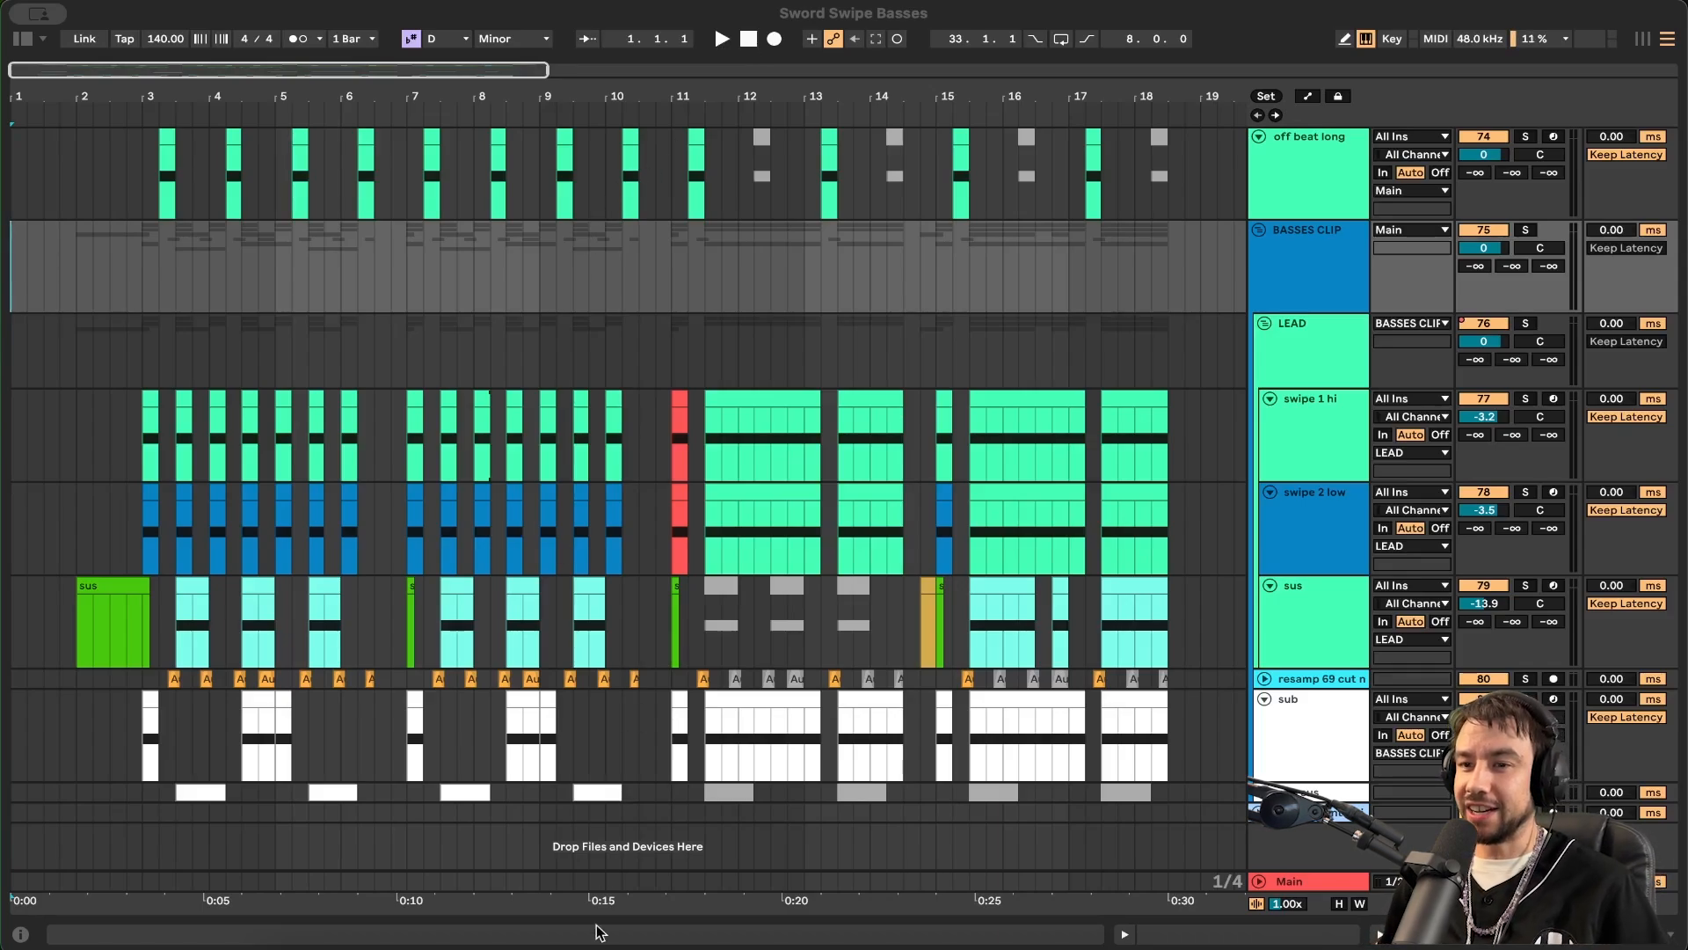
- Play the arrangement and view the Serum patch on the swipe 1 hi track, closing the plugin window when done
{"action": "key", "text": "space"}
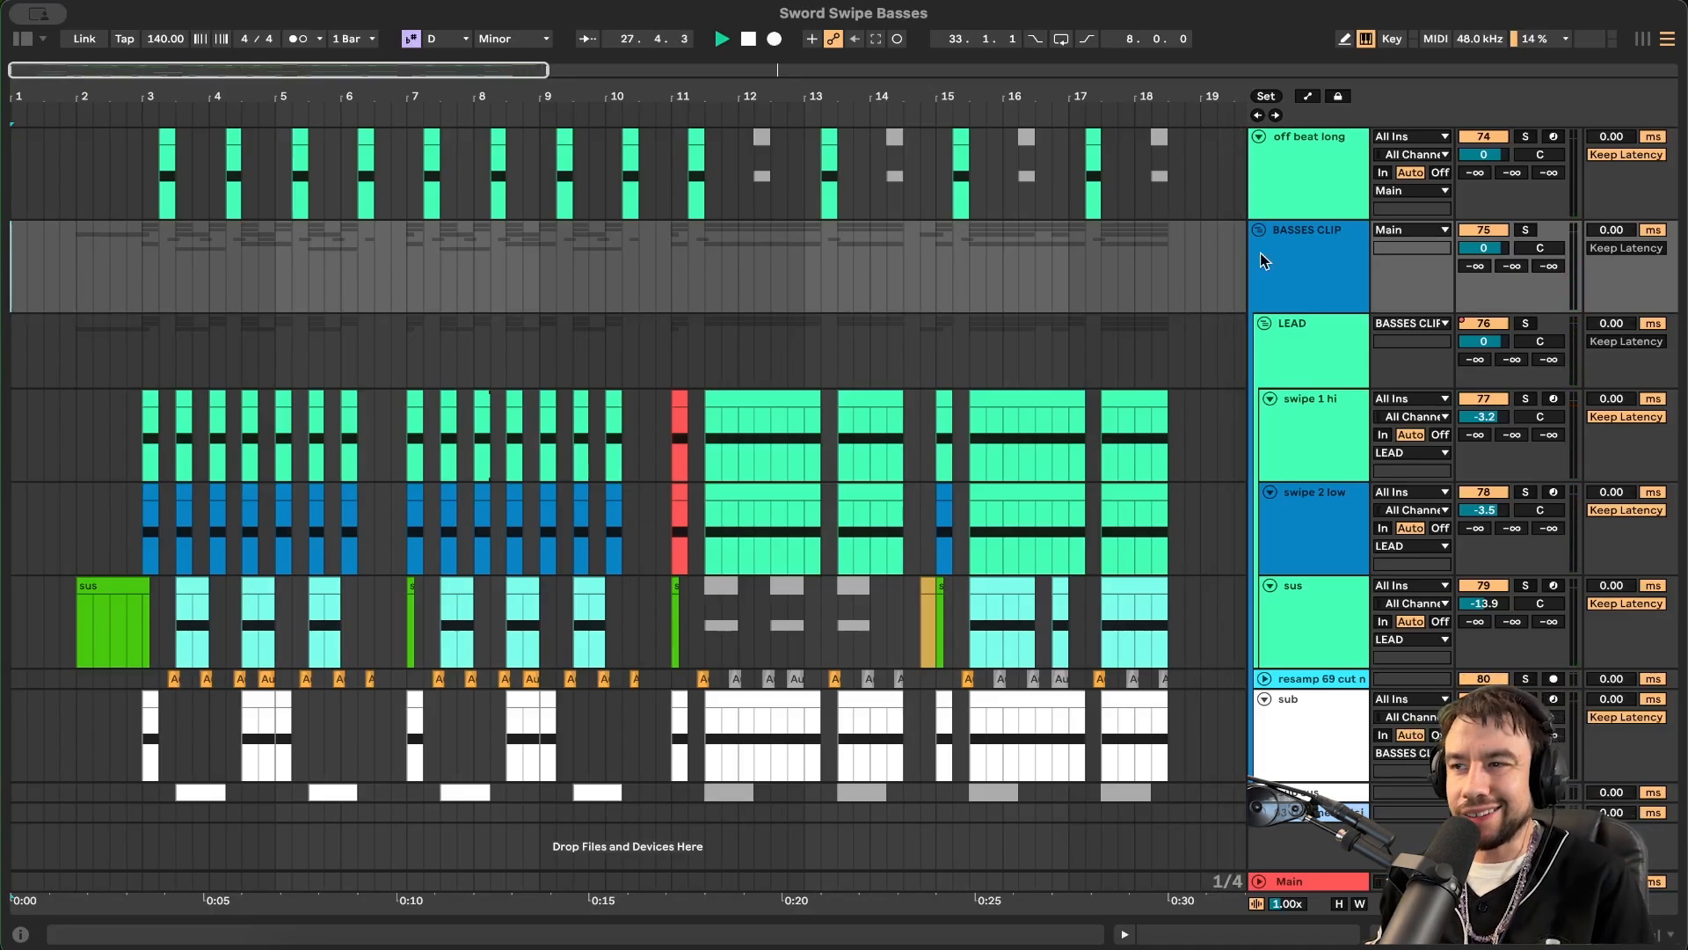
{"action": "left_click", "coordinate": [1308, 458]}
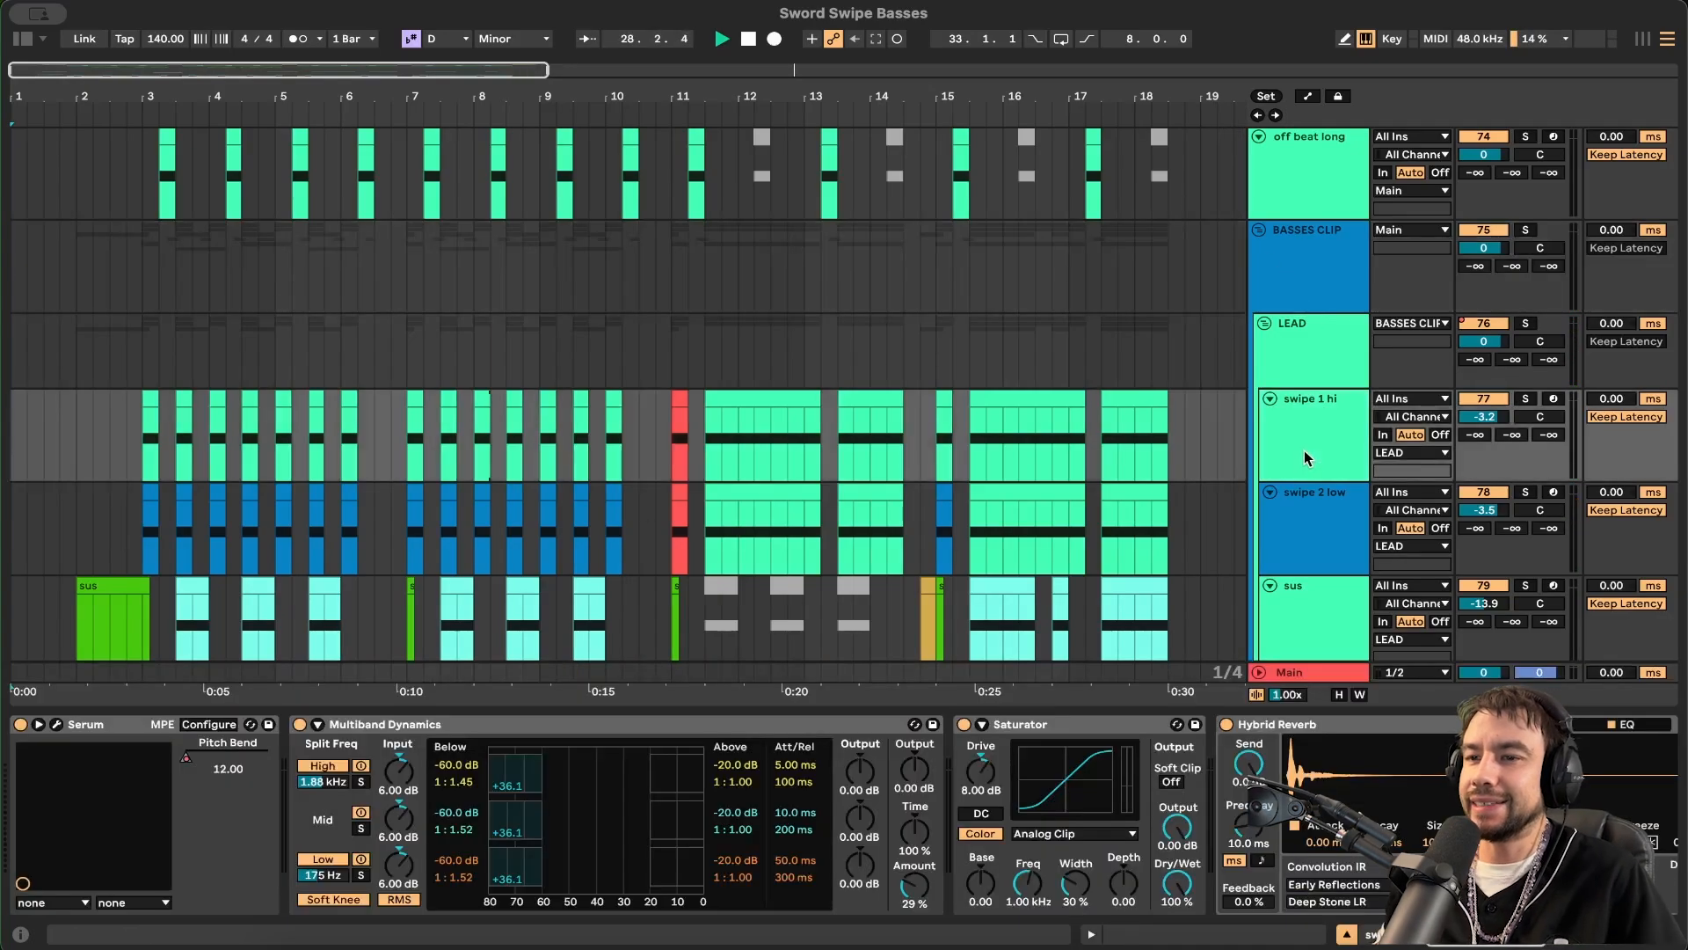
{"action": "left_click", "coordinate": [57, 725]}
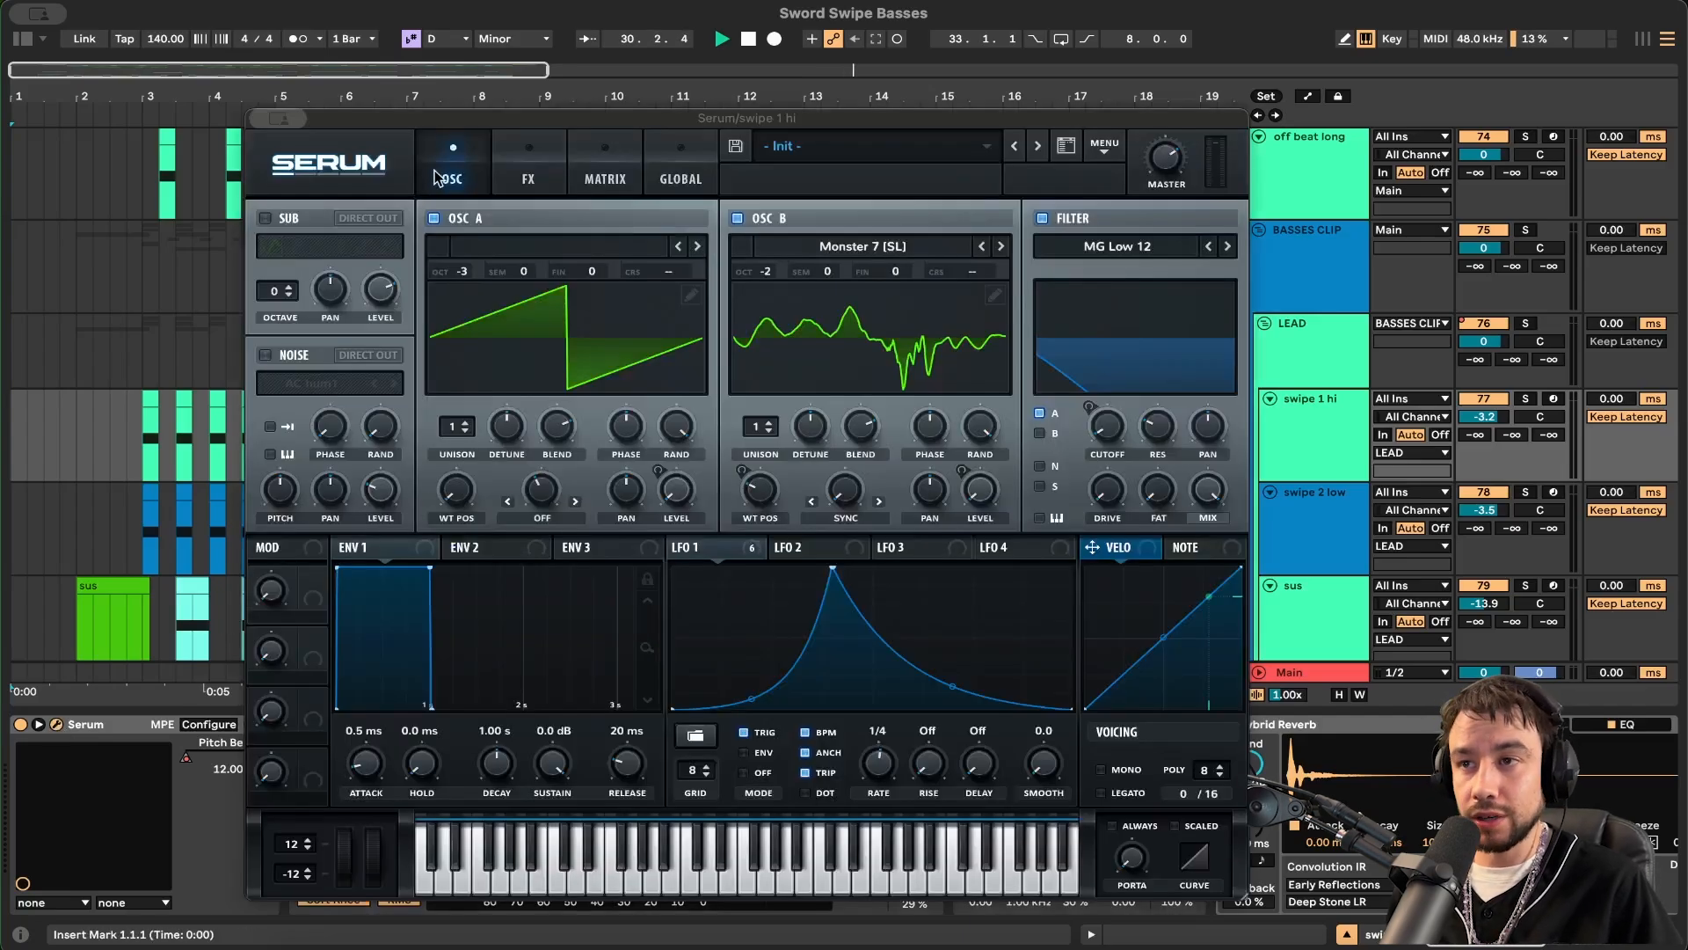
{"action": "left_click", "coordinate": [273, 117]}
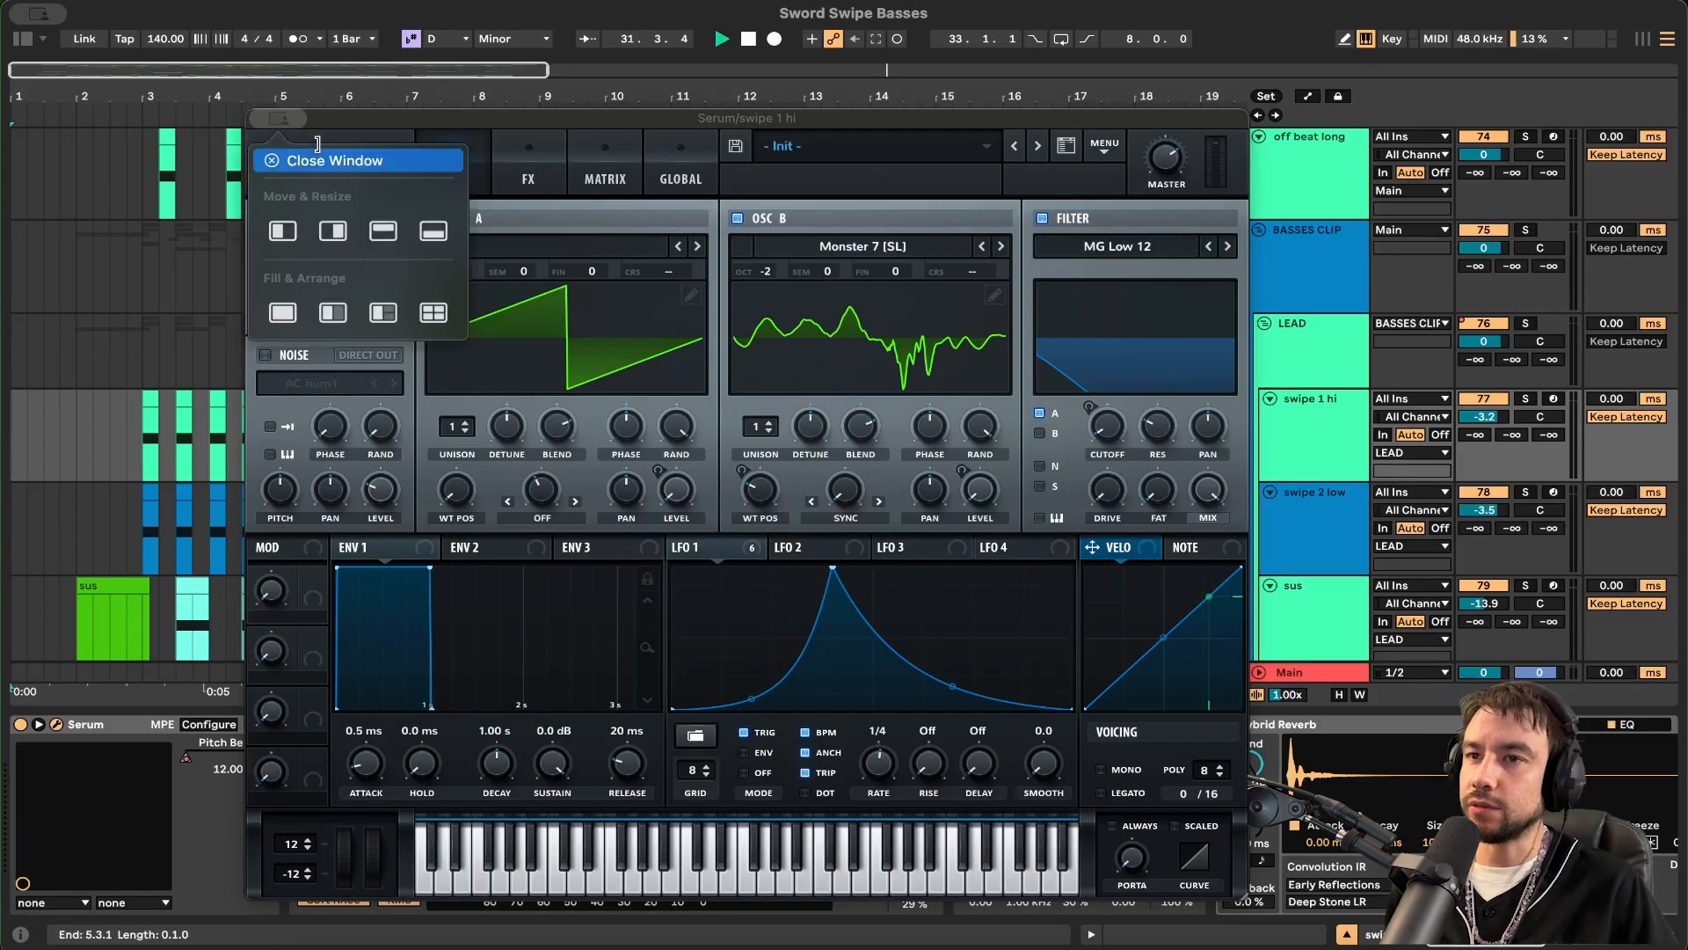
{"action": "left_click", "coordinate": [345, 162]}
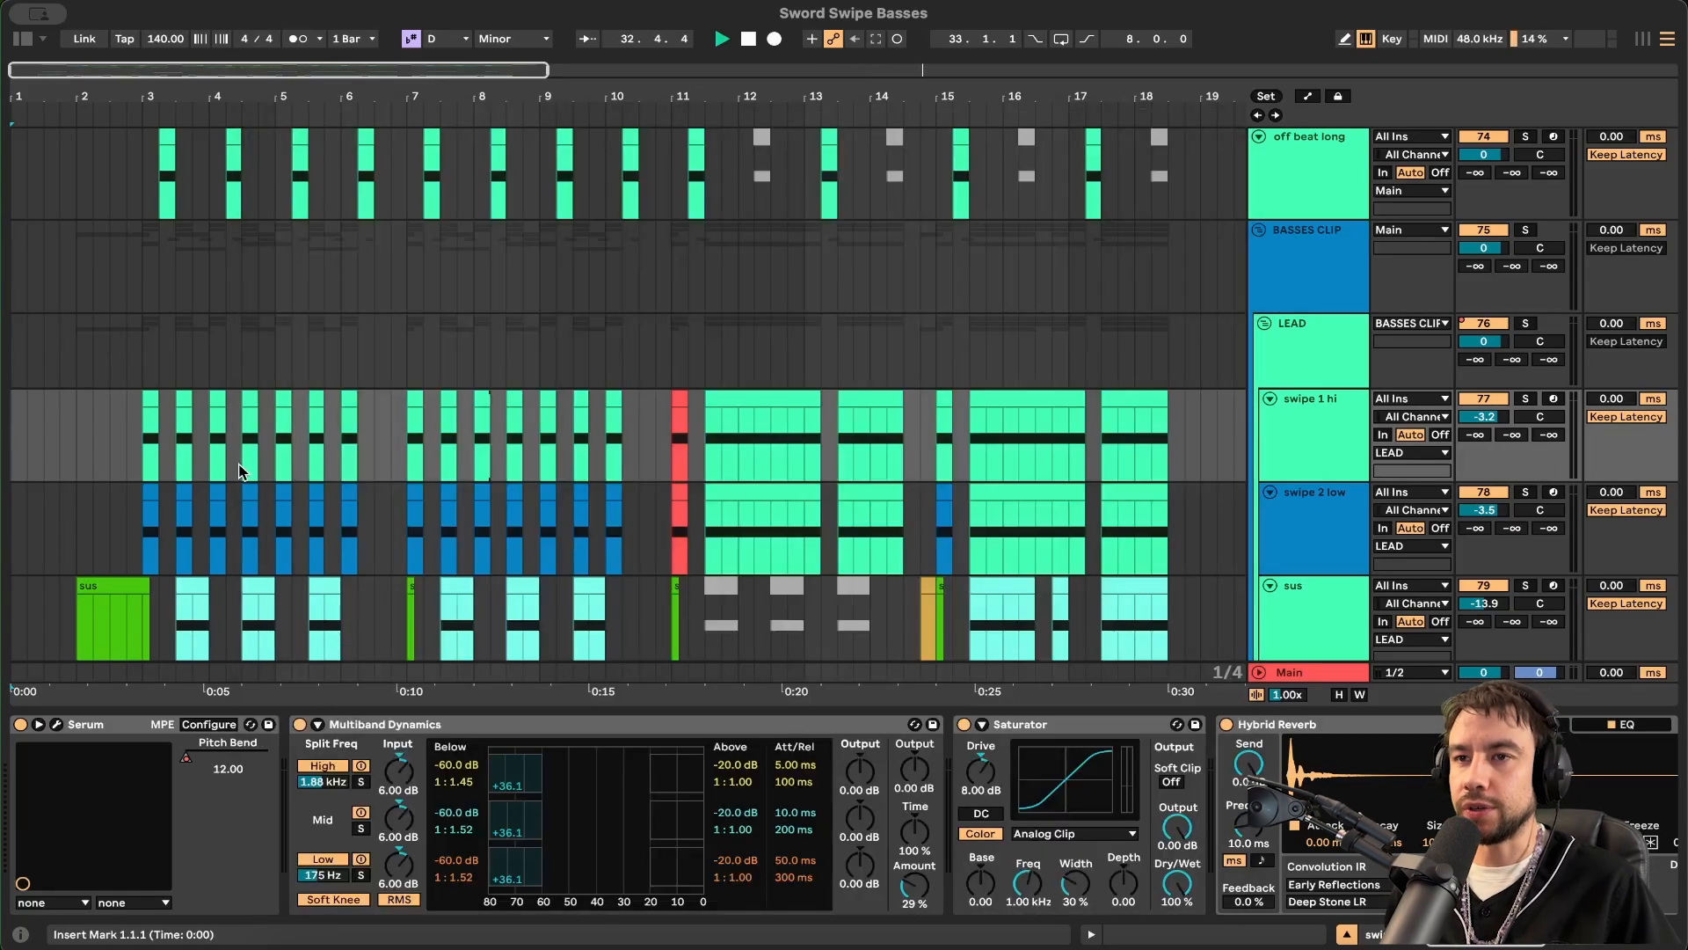
- Solo the off beat long track and play its first clip, just after bar 3
{"action": "scroll", "coordinate": [186, 420], "scroll_direction": "up", "scroll_amount": 3}
{"action": "left_click", "coordinate": [146, 319]}
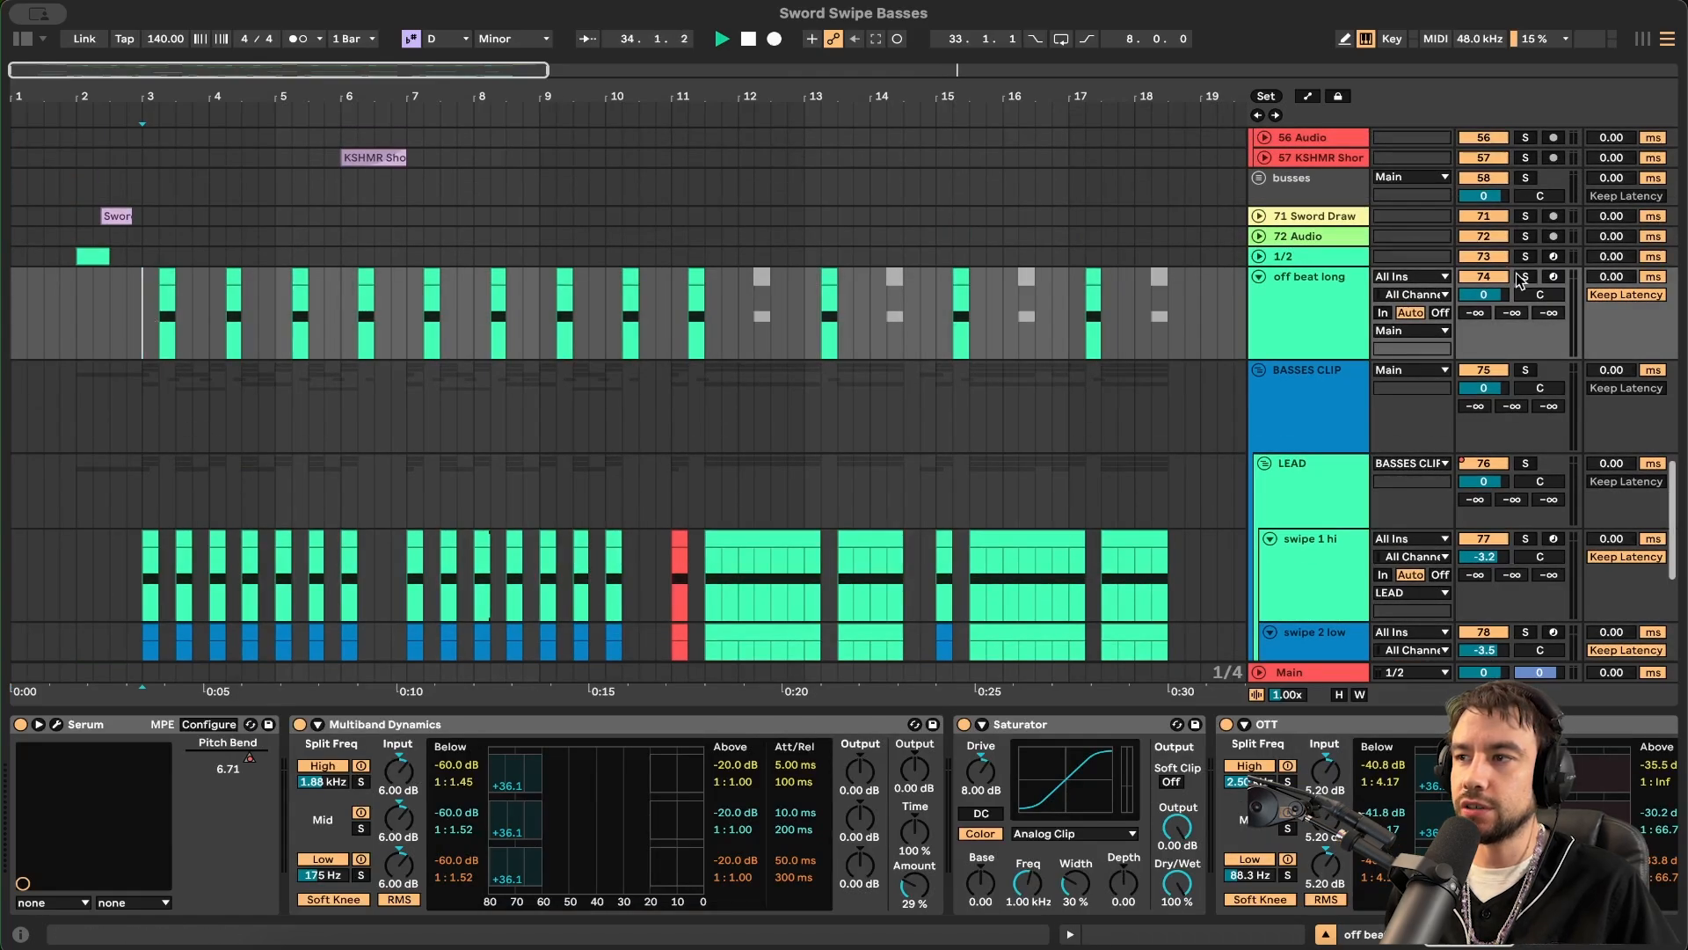
{"action": "scroll", "coordinate": [129, 310], "scroll_direction": "up", "scroll_amount": 3}
{"action": "left_click", "coordinate": [164, 276]}
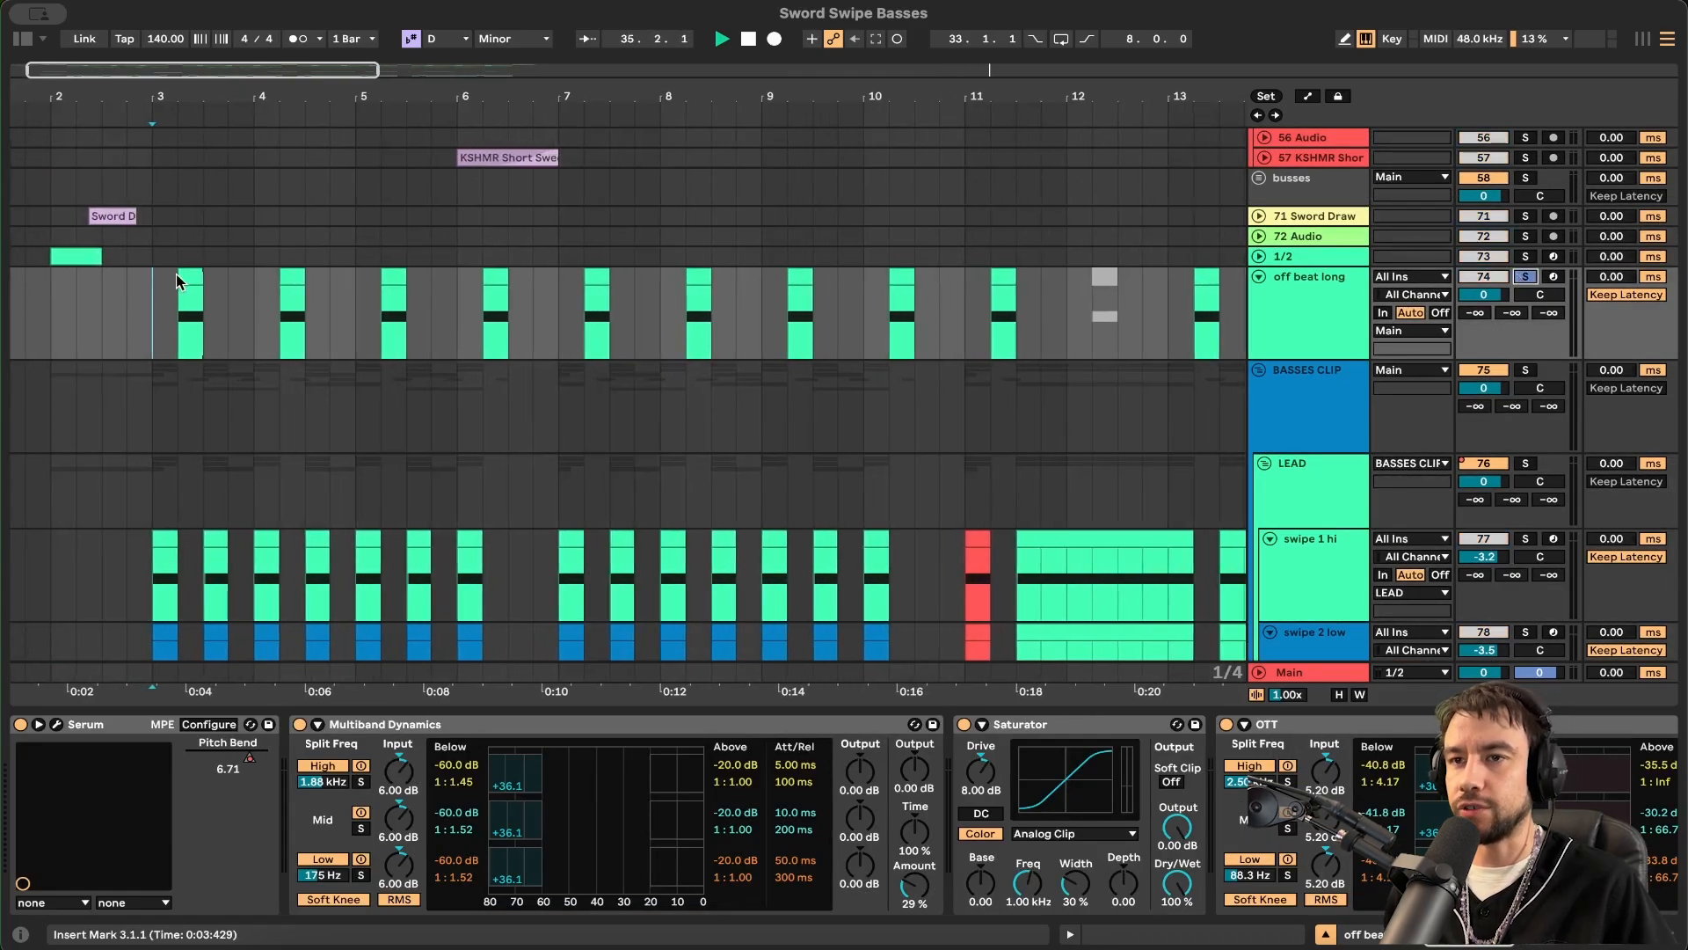
{"action": "key", "text": "space"}
{"action": "key", "text": "space"}
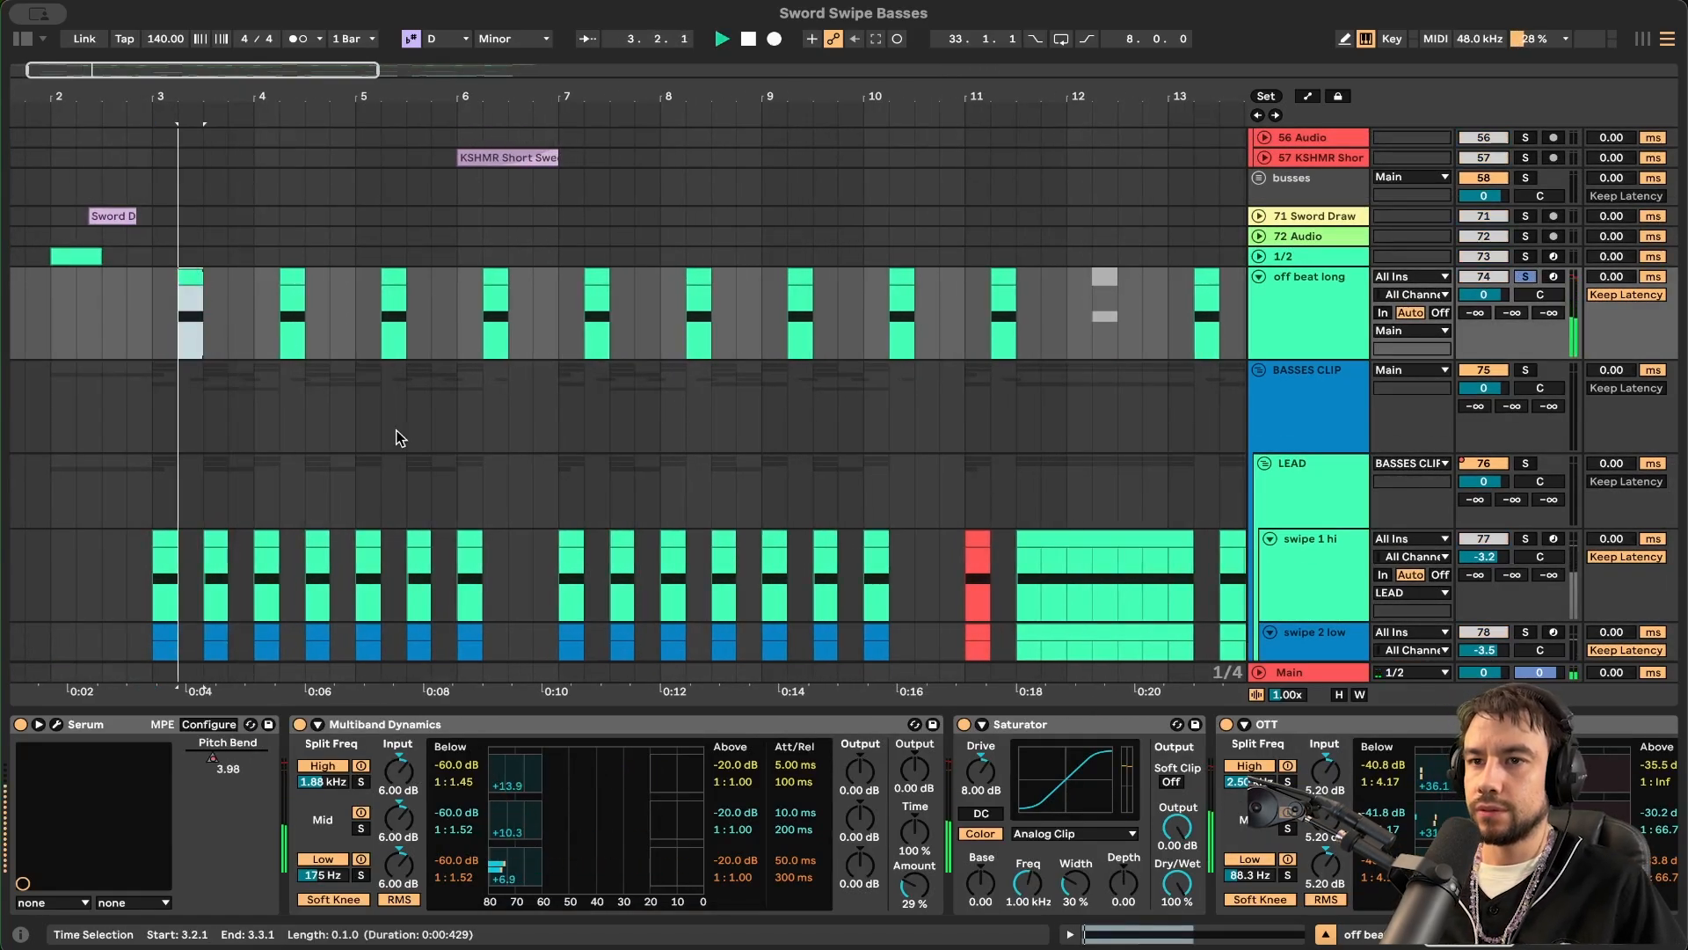
- Solo the LEAD group and play it from bar 3
{"action": "scroll", "coordinate": [401, 438], "scroll_direction": "down", "scroll_amount": 1}
{"action": "scroll", "coordinate": [400, 437], "scroll_direction": "down", "scroll_amount": 4}
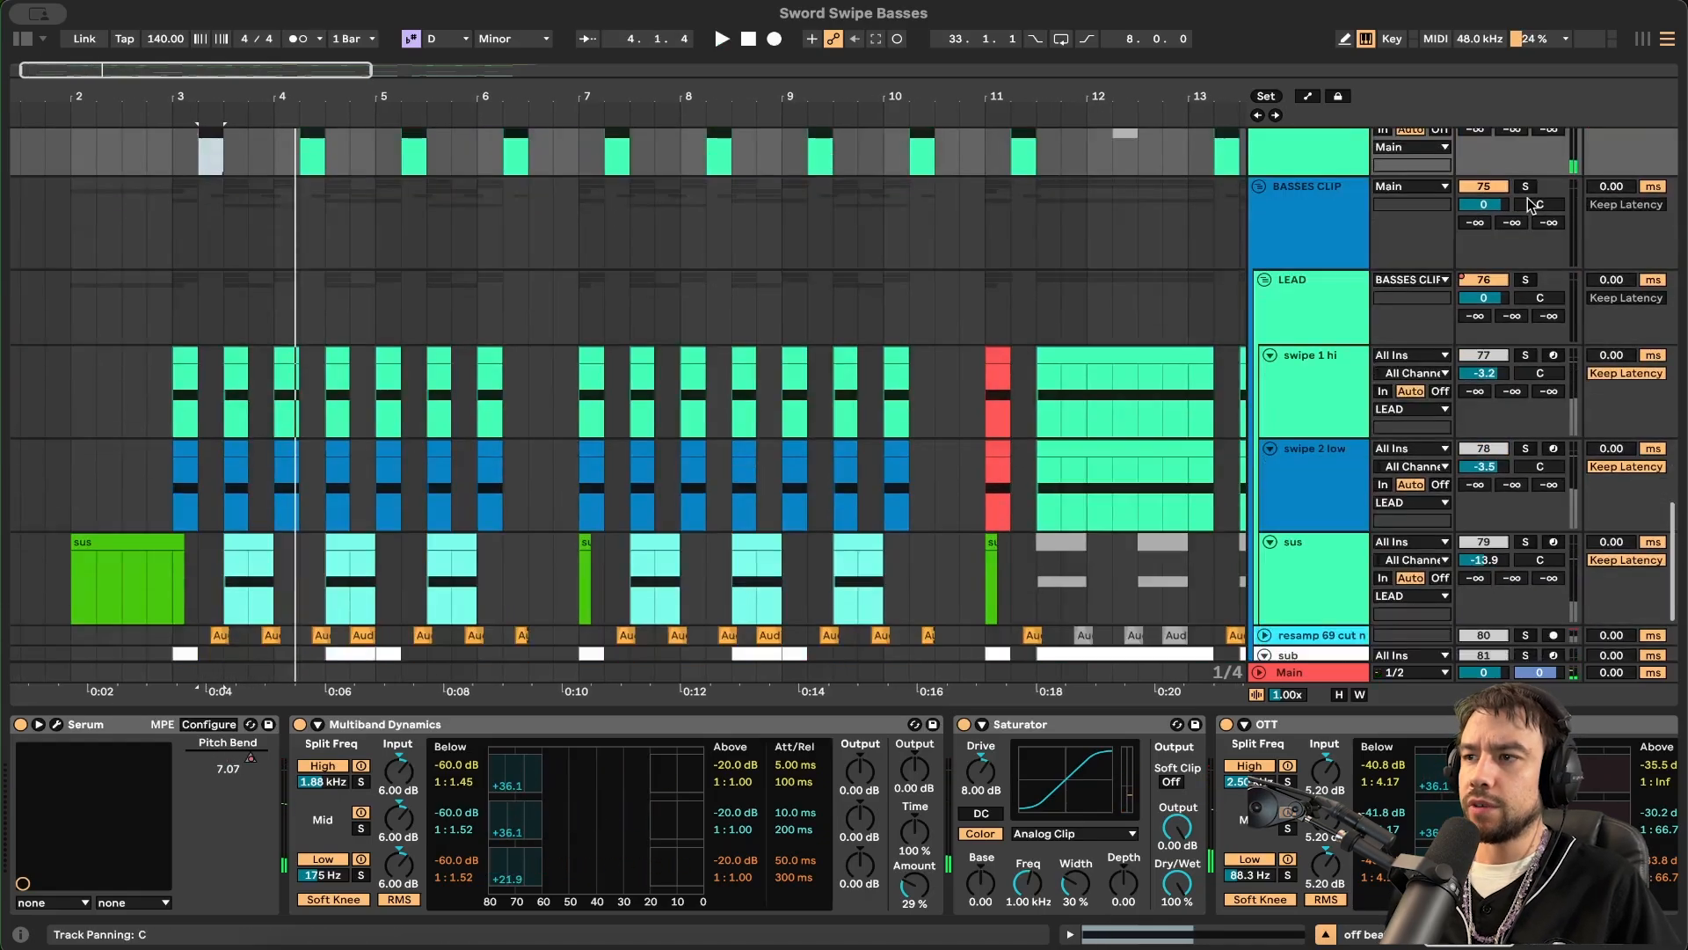
{"action": "left_click", "coordinate": [1525, 282]}
{"action": "left_click", "coordinate": [170, 319]}
{"action": "key", "text": "space"}
{"action": "key", "text": "space"}
{"action": "key", "text": "space"}
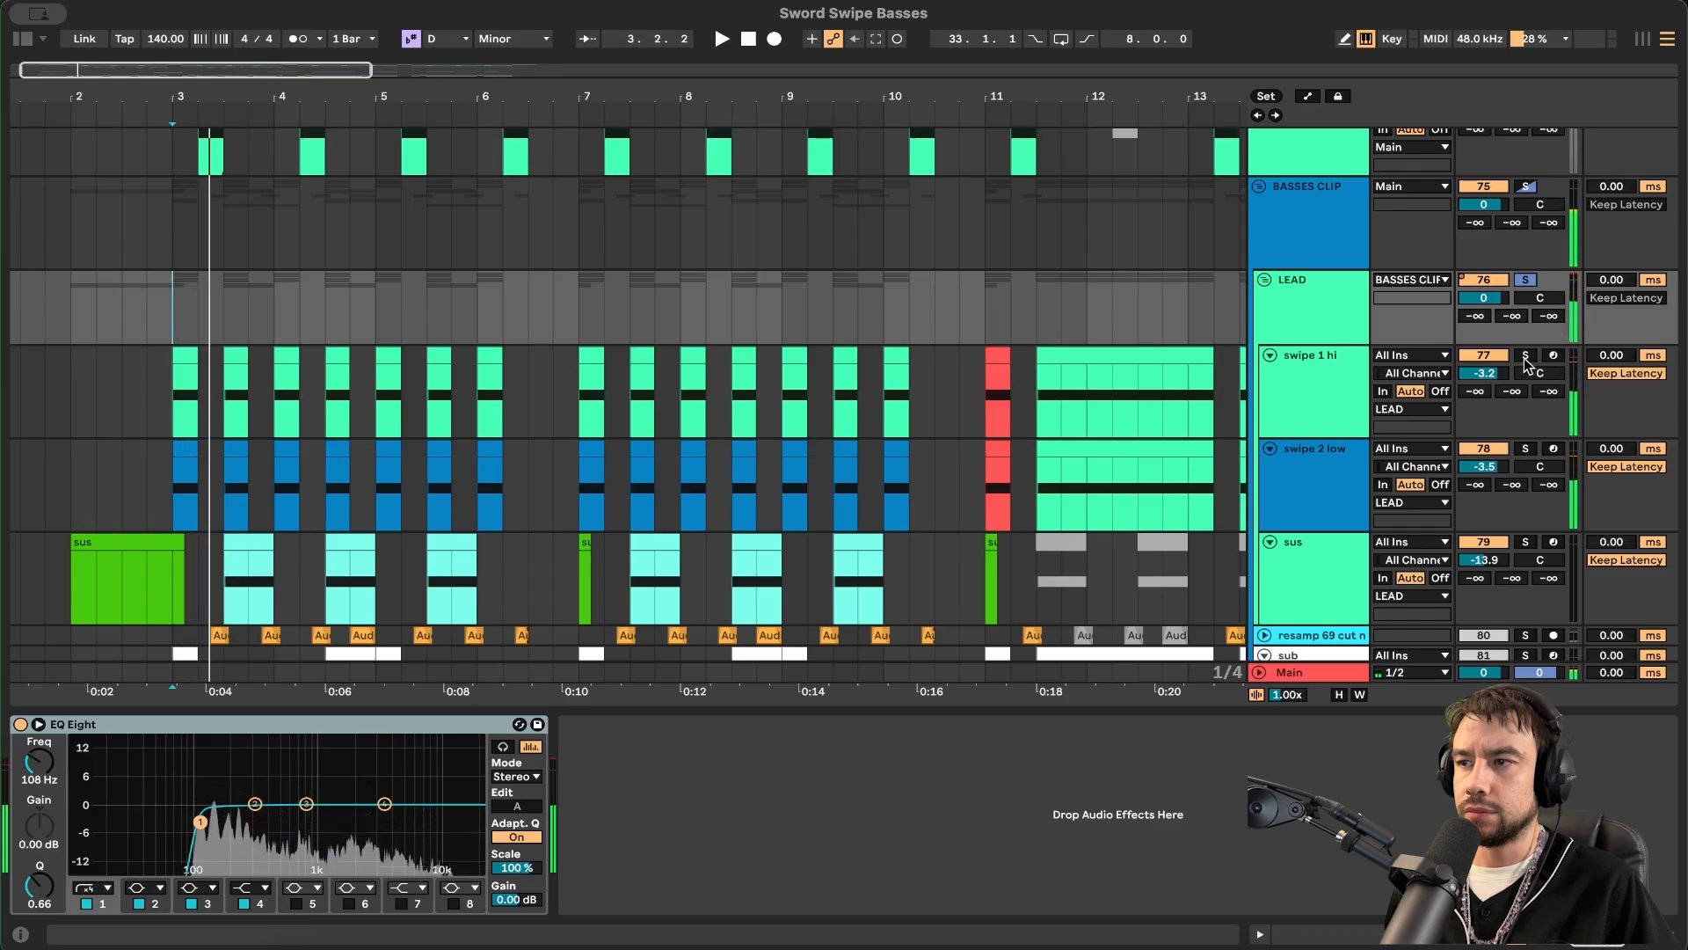
- Audition the swipe 1 hi and swipe 2 low tracks one at a time by soloing each at bar 3
{"action": "left_click", "coordinate": [1526, 356]}
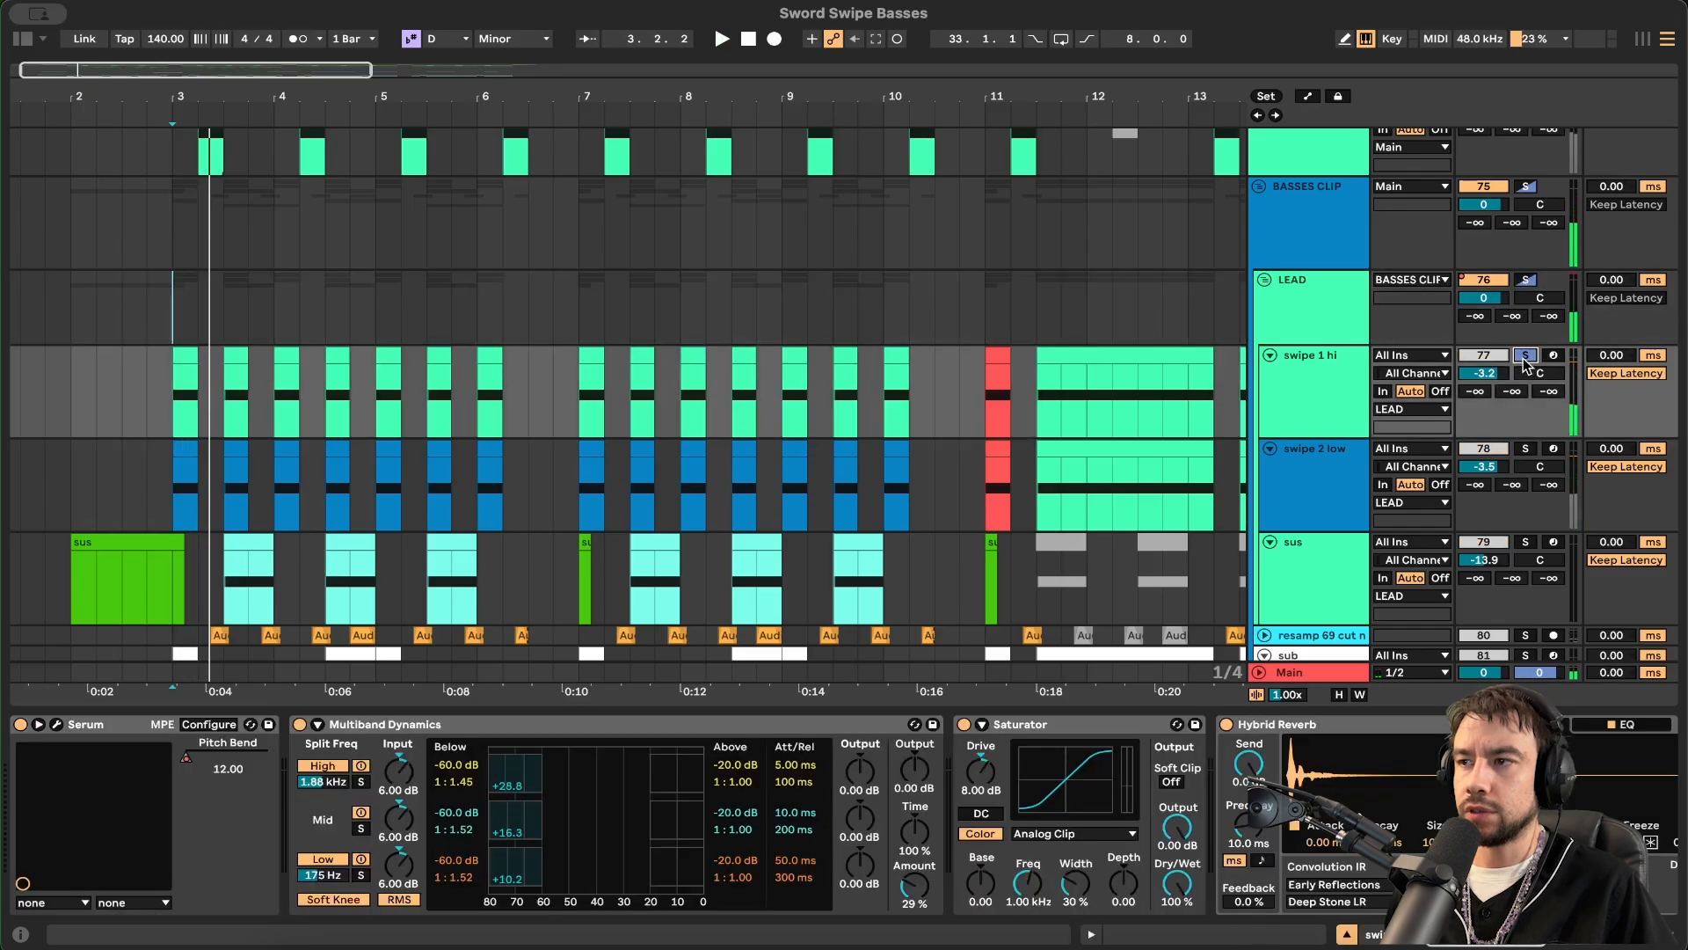
{"action": "left_click", "coordinate": [1526, 449]}
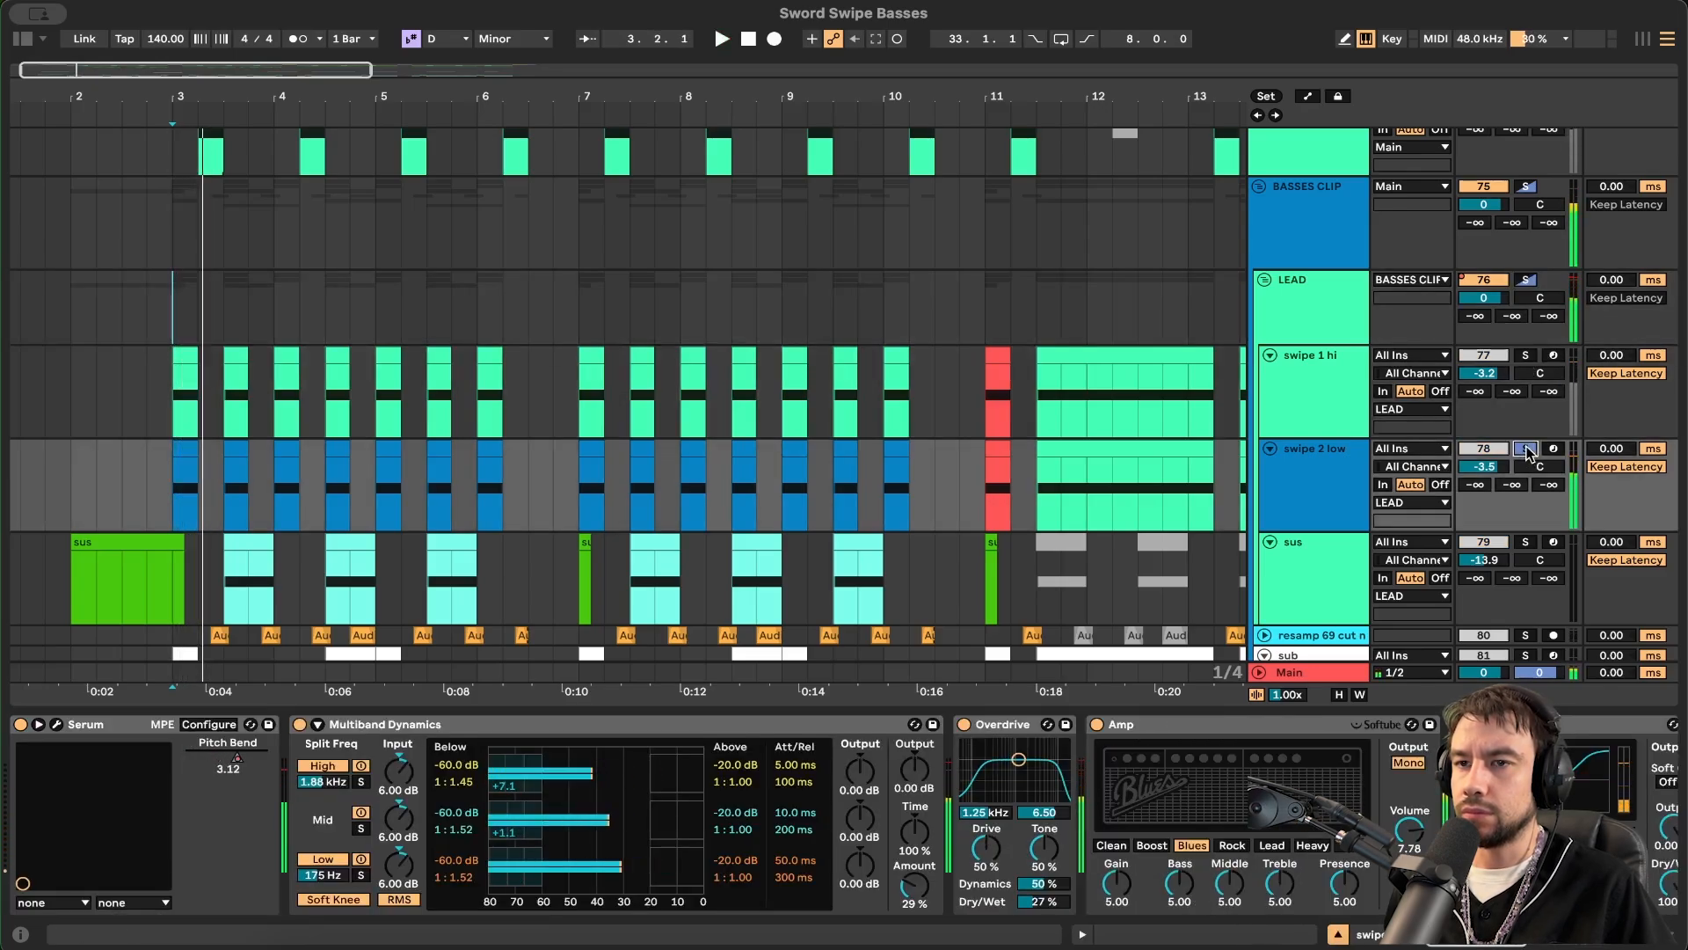
- Solo the sus track and play it from its clip at 3.3
{"action": "scroll", "coordinate": [1343, 403], "scroll_direction": "down", "scroll_amount": 4}
{"action": "left_click", "coordinate": [1526, 377]}
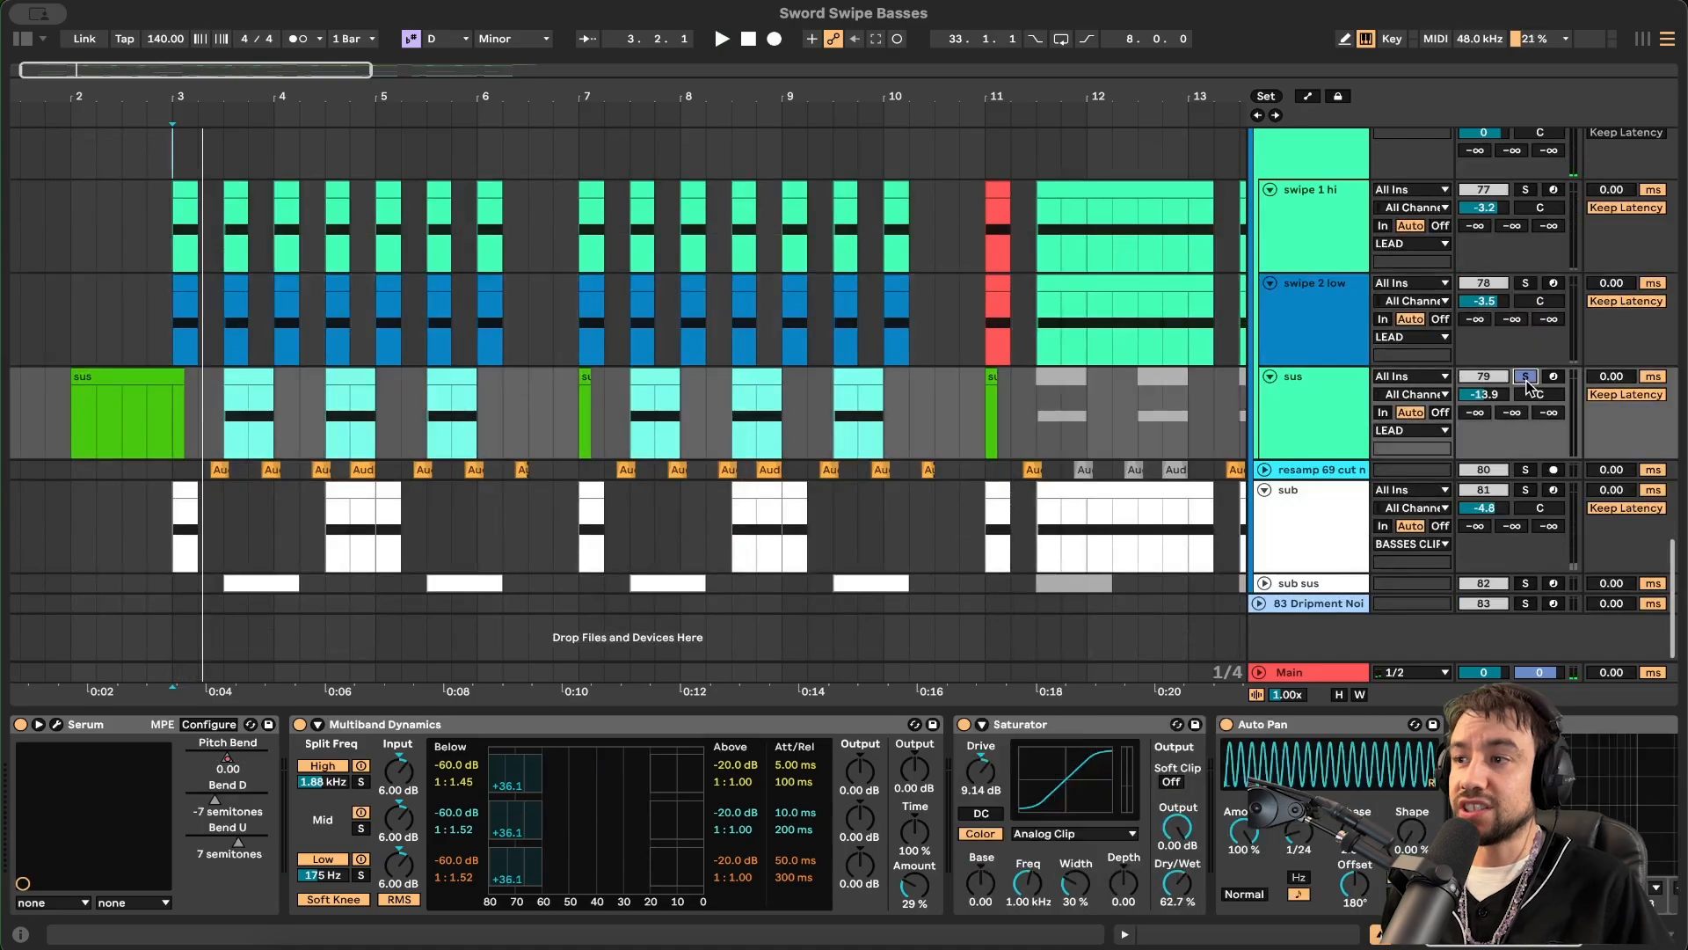
{"action": "left_click", "coordinate": [243, 383]}
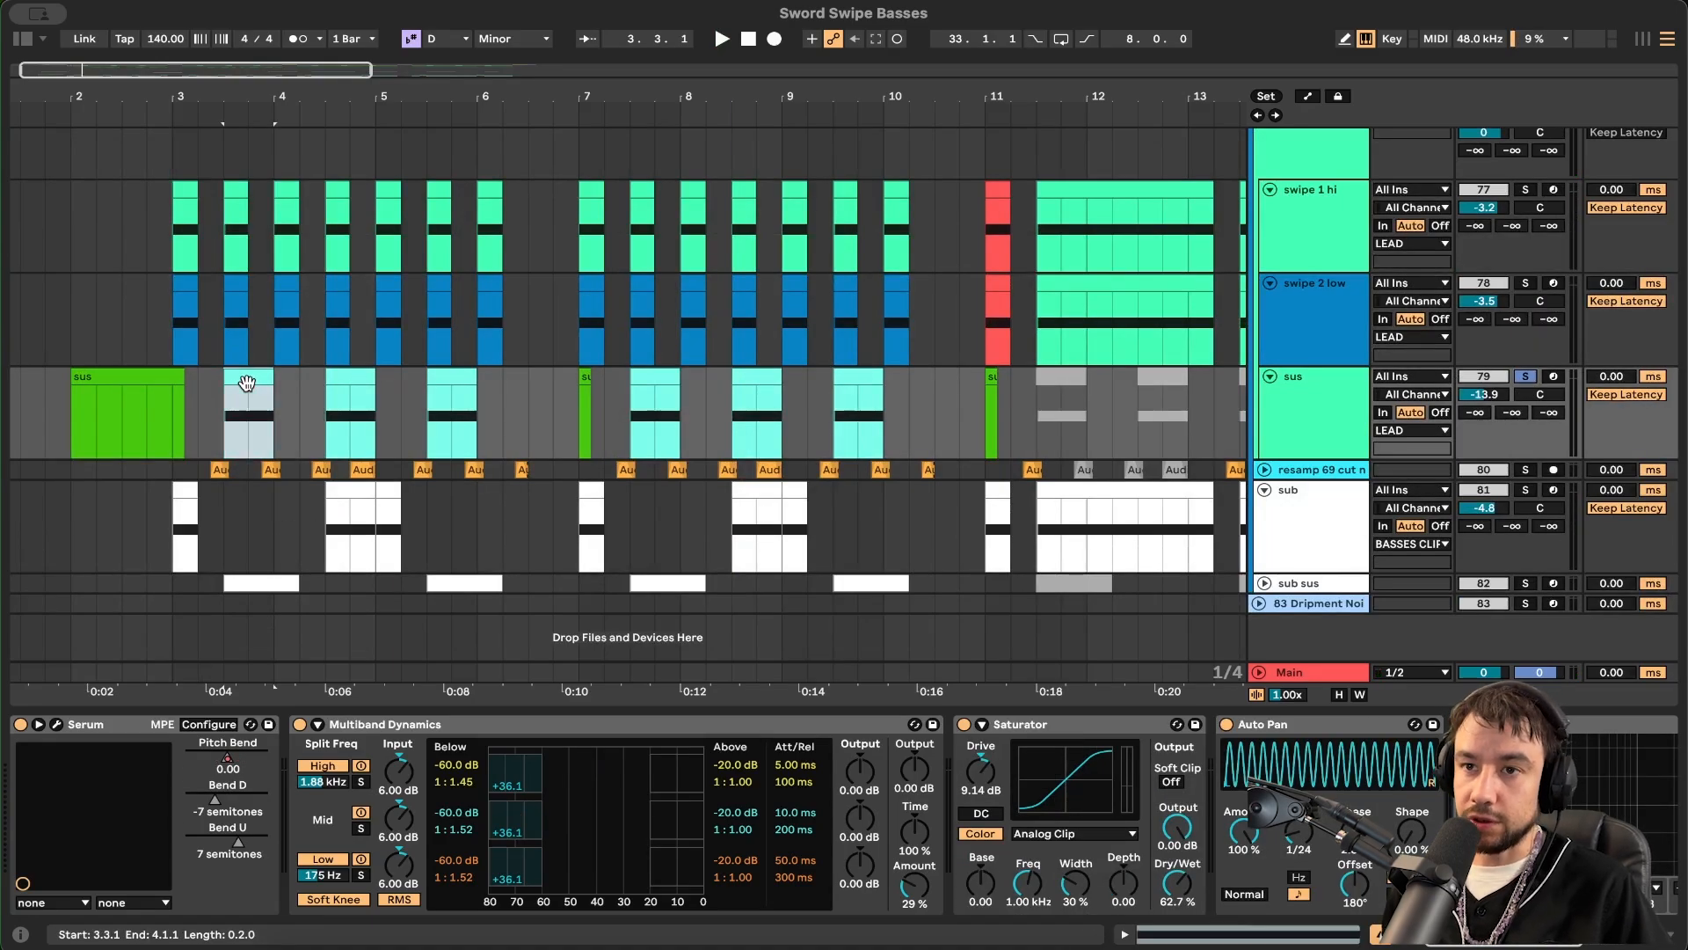
{"action": "key", "text": "space"}
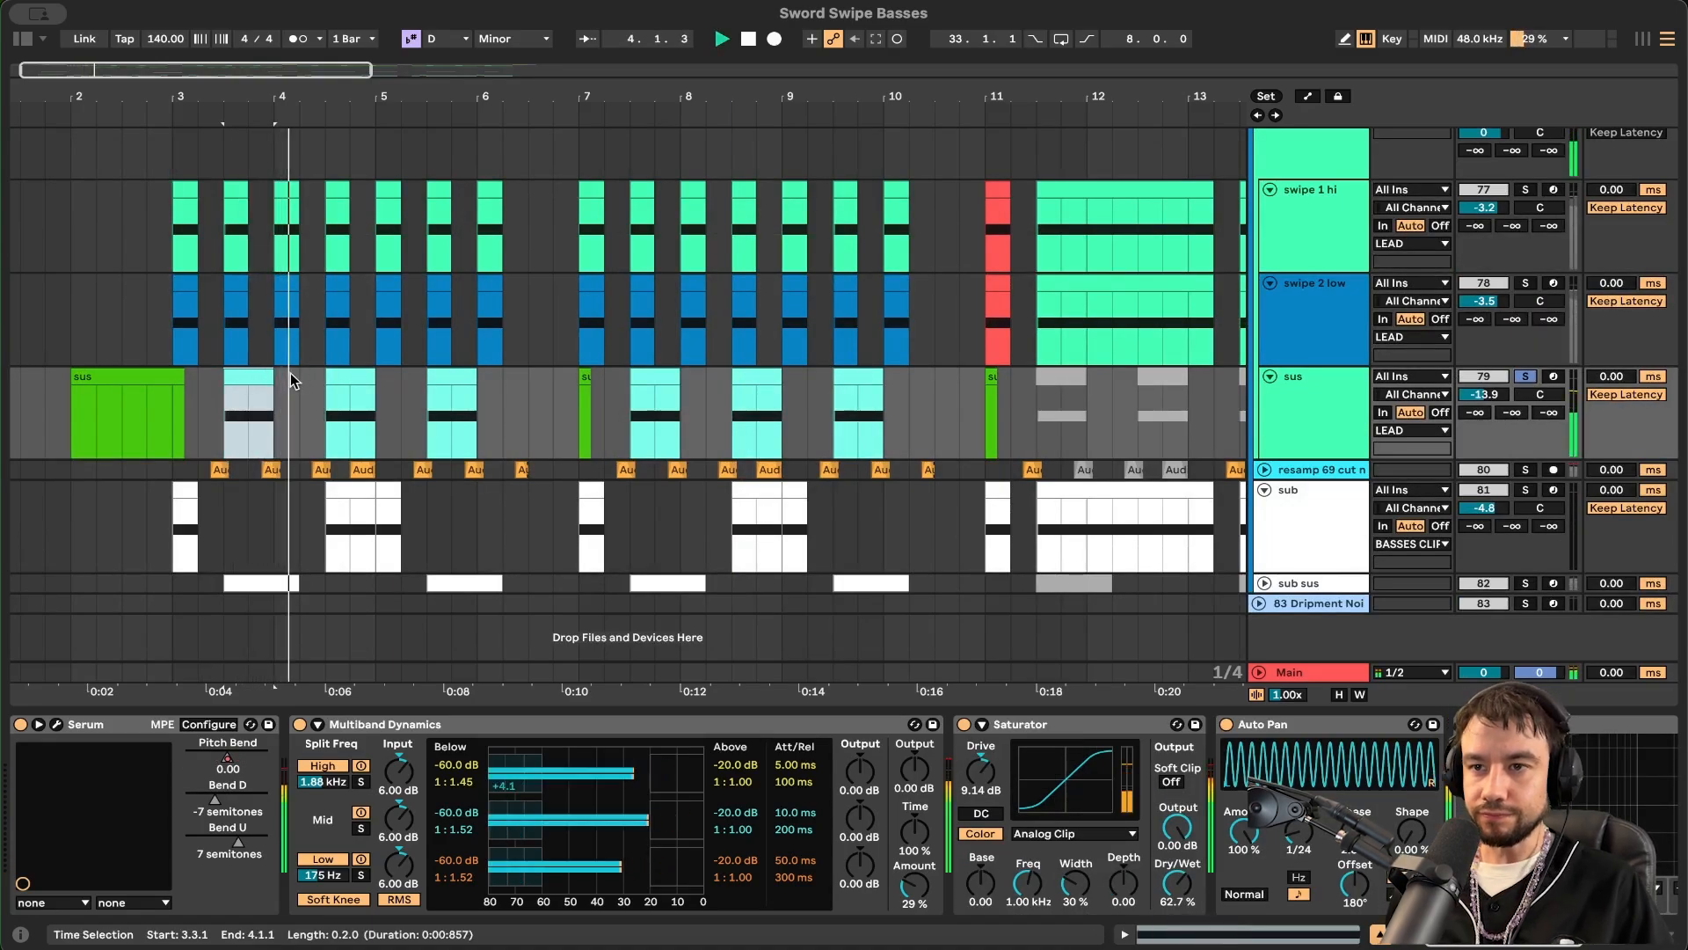
{"action": "scroll", "coordinate": [382, 415], "scroll_direction": "down", "scroll_amount": 2}
{"action": "key", "text": "space"}
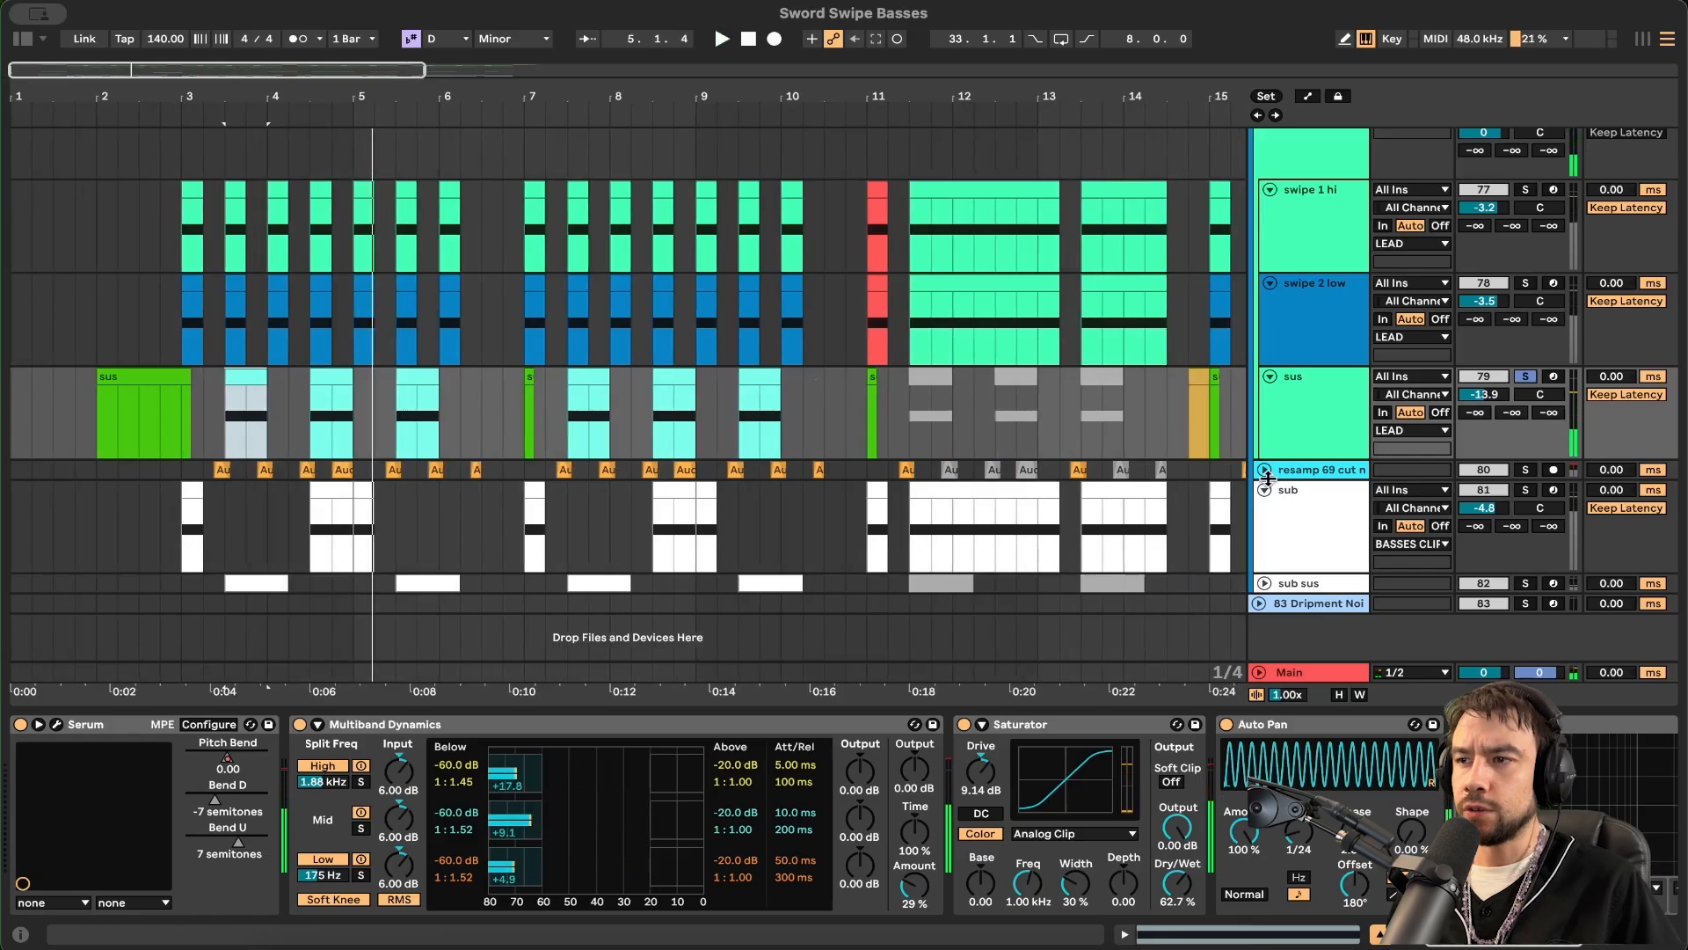
- Unfold and solo the resamp 69 cut track and play its audio clips from 3.2.3
{"action": "left_click", "coordinate": [1265, 472]}
{"action": "scroll", "coordinate": [1266, 328], "scroll_direction": "up", "scroll_amount": 3}
{"action": "left_click", "coordinate": [1288, 272]}
{"action": "scroll", "coordinate": [1283, 304], "scroll_direction": "down", "scroll_amount": 4}
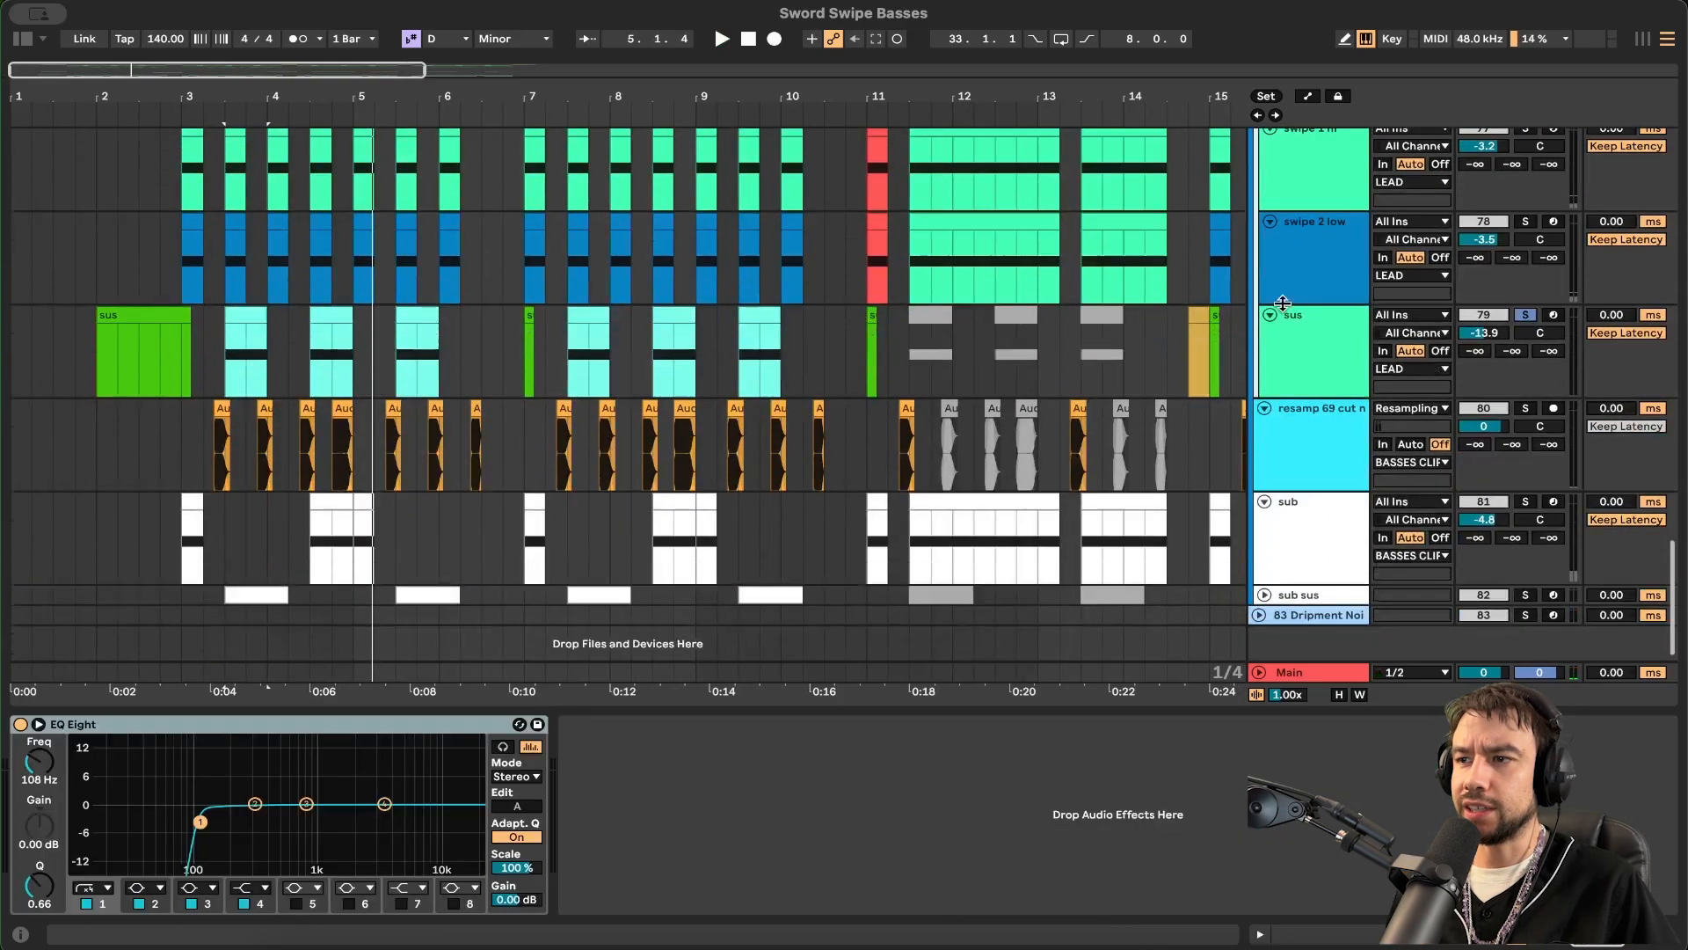
{"action": "left_click", "coordinate": [1316, 426]}
{"action": "left_click", "coordinate": [1532, 407]}
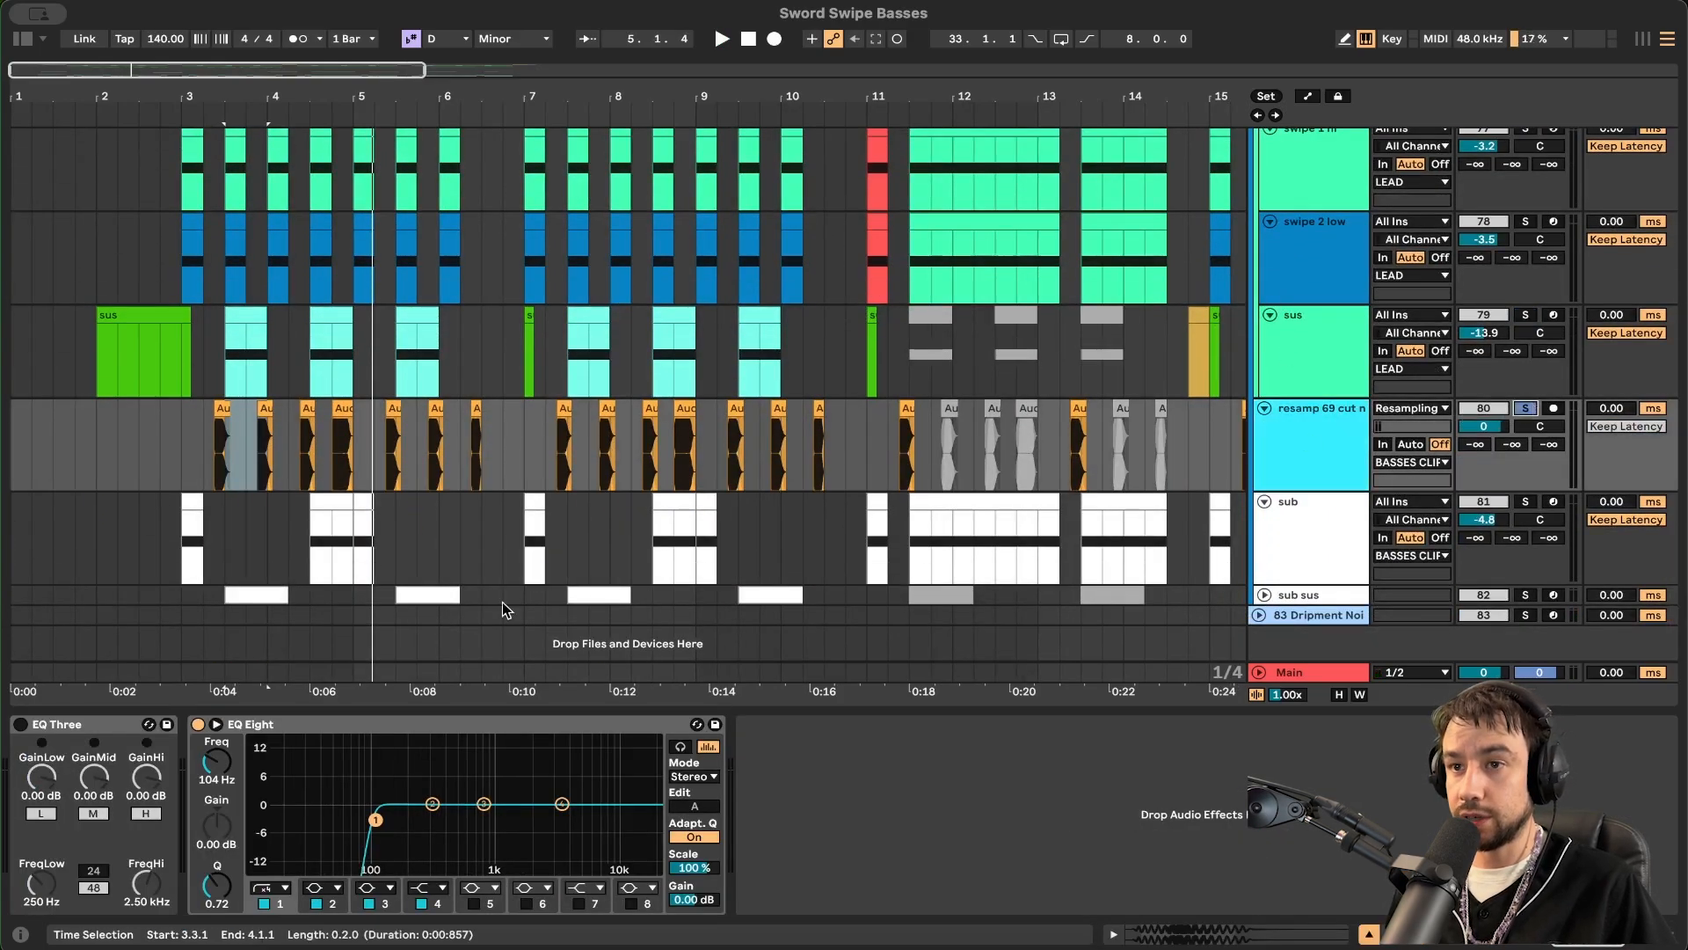
{"action": "scroll", "coordinate": [214, 449], "scroll_direction": "up", "scroll_amount": 5}
{"action": "left_click", "coordinate": [210, 440]}
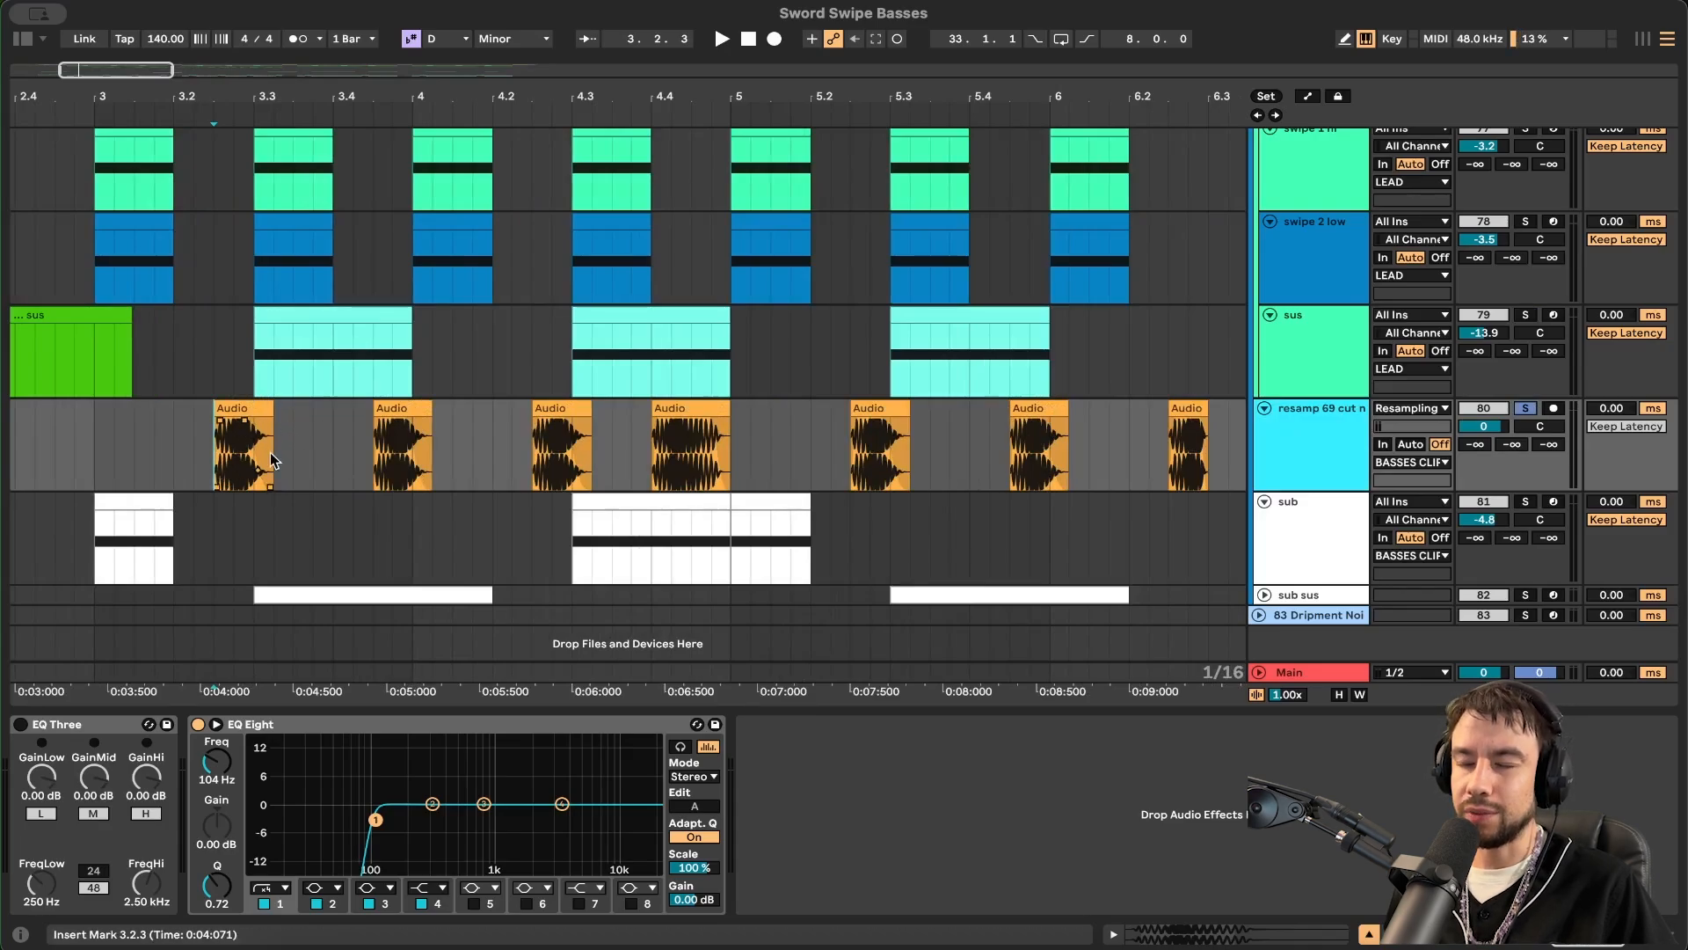
{"action": "key", "text": "space"}
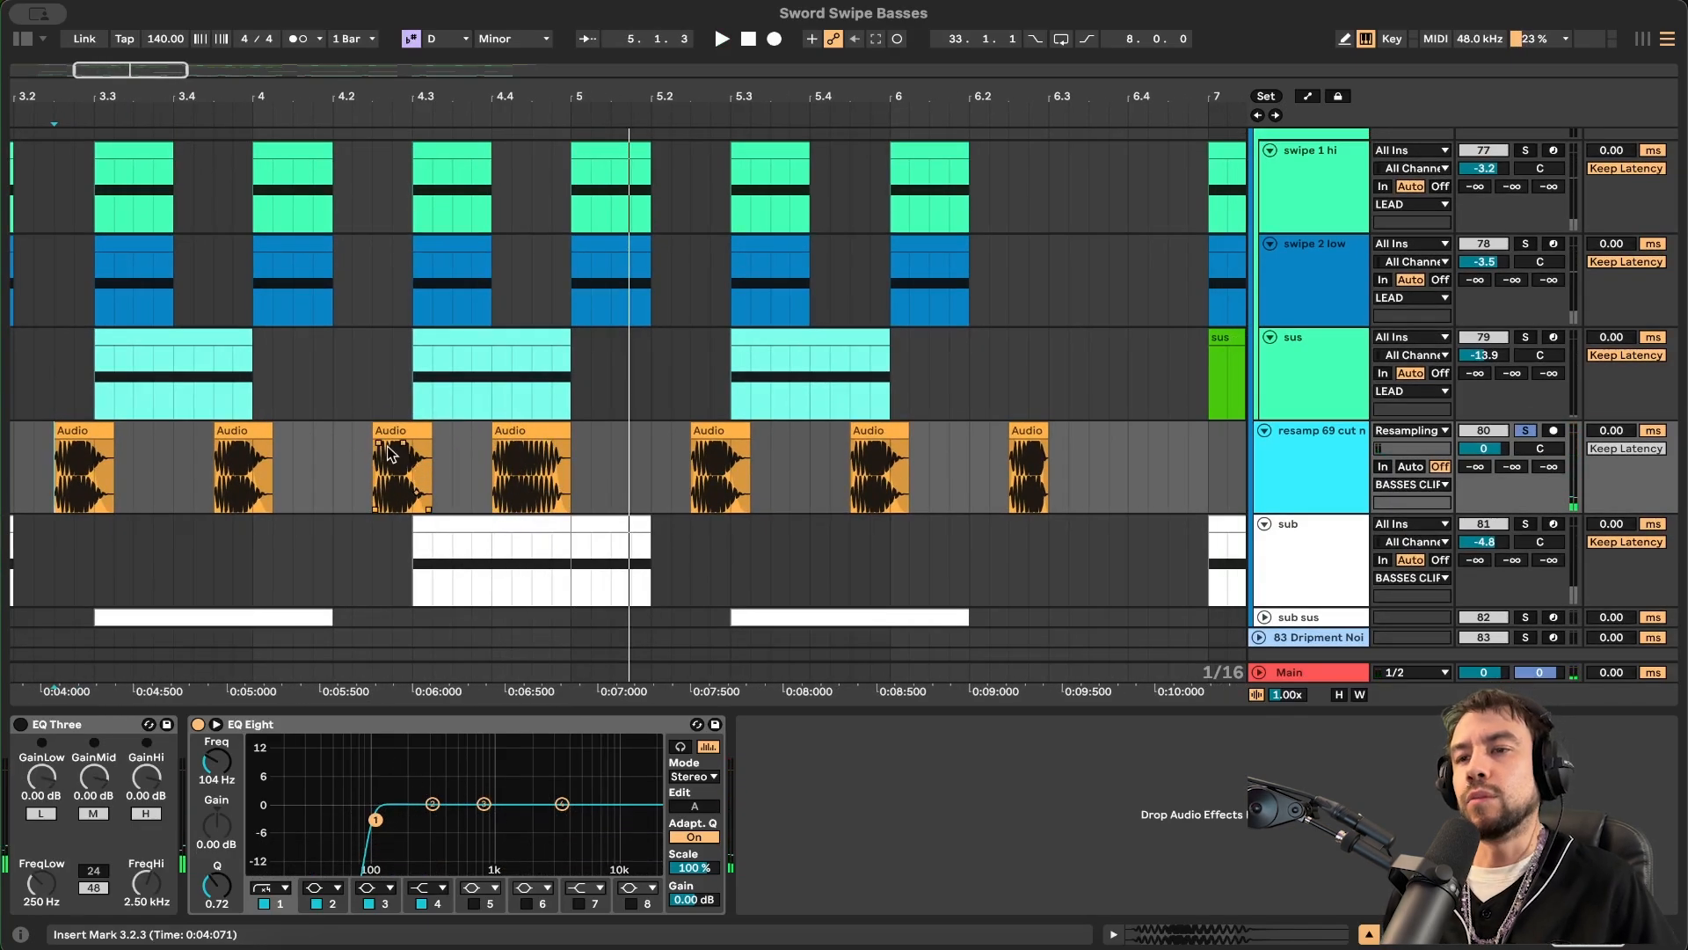
- Clear the solo on the resamp track and play all the tracks together from bar 3
{"action": "scroll", "coordinate": [378, 473], "scroll_direction": "down", "scroll_amount": 2}
{"action": "scroll", "coordinate": [593, 493], "scroll_direction": "down", "scroll_amount": 3}
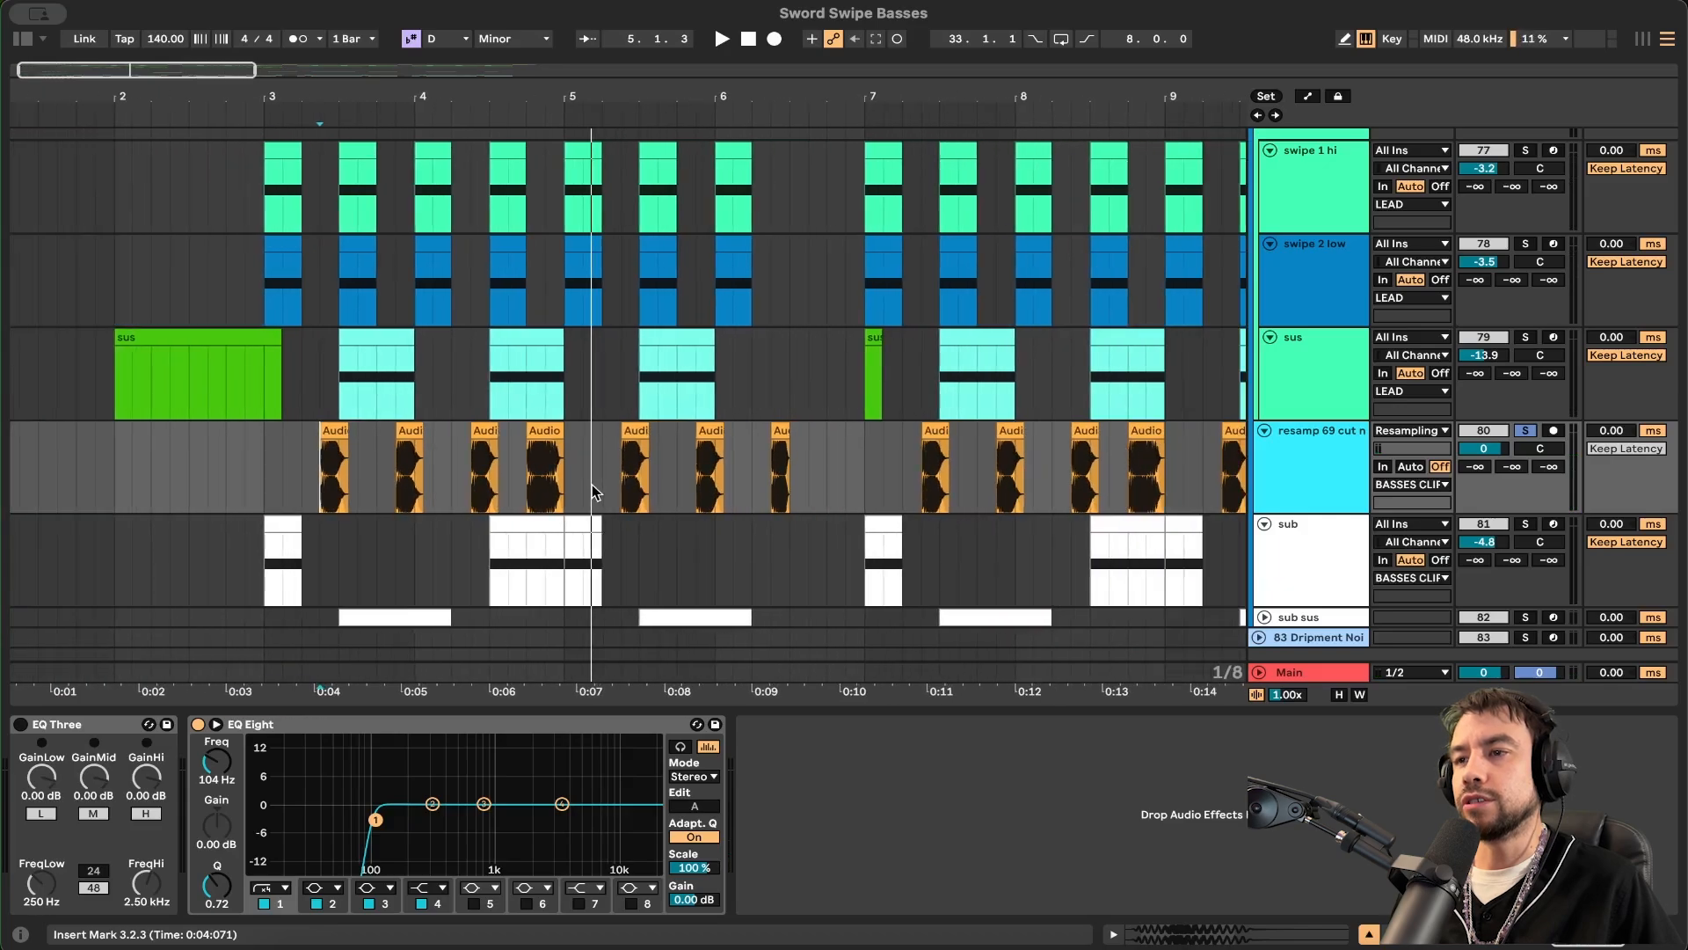
{"action": "scroll", "coordinate": [443, 476], "scroll_direction": "left", "scroll_amount": 5}
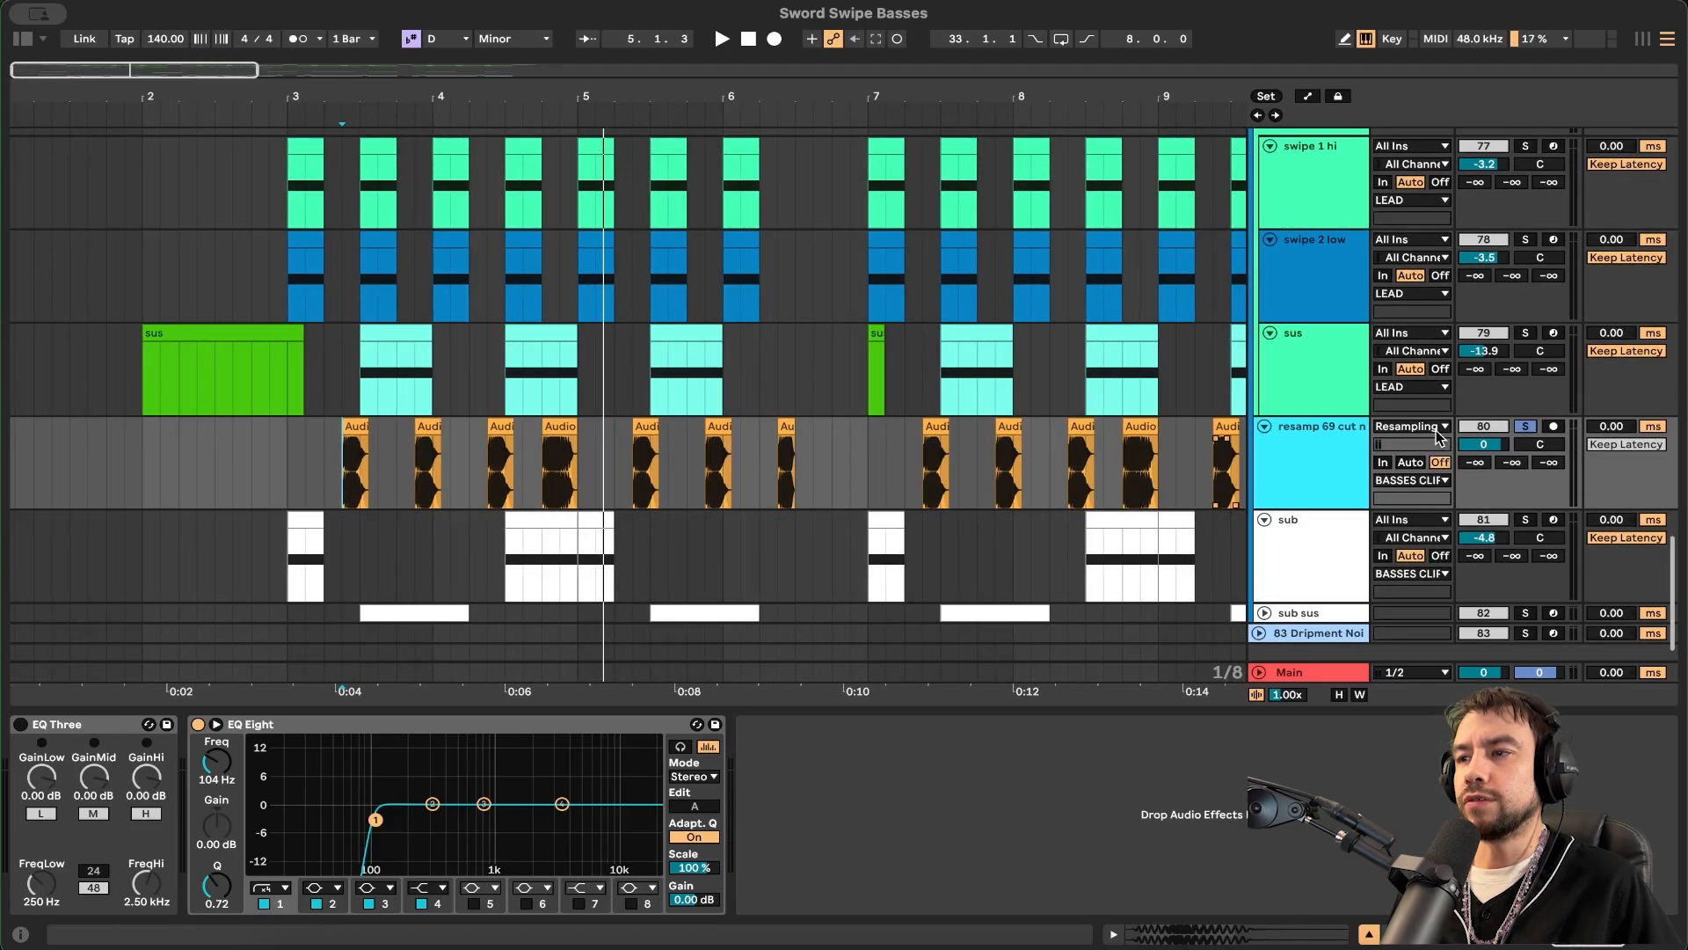
{"action": "left_click", "coordinate": [282, 475]}
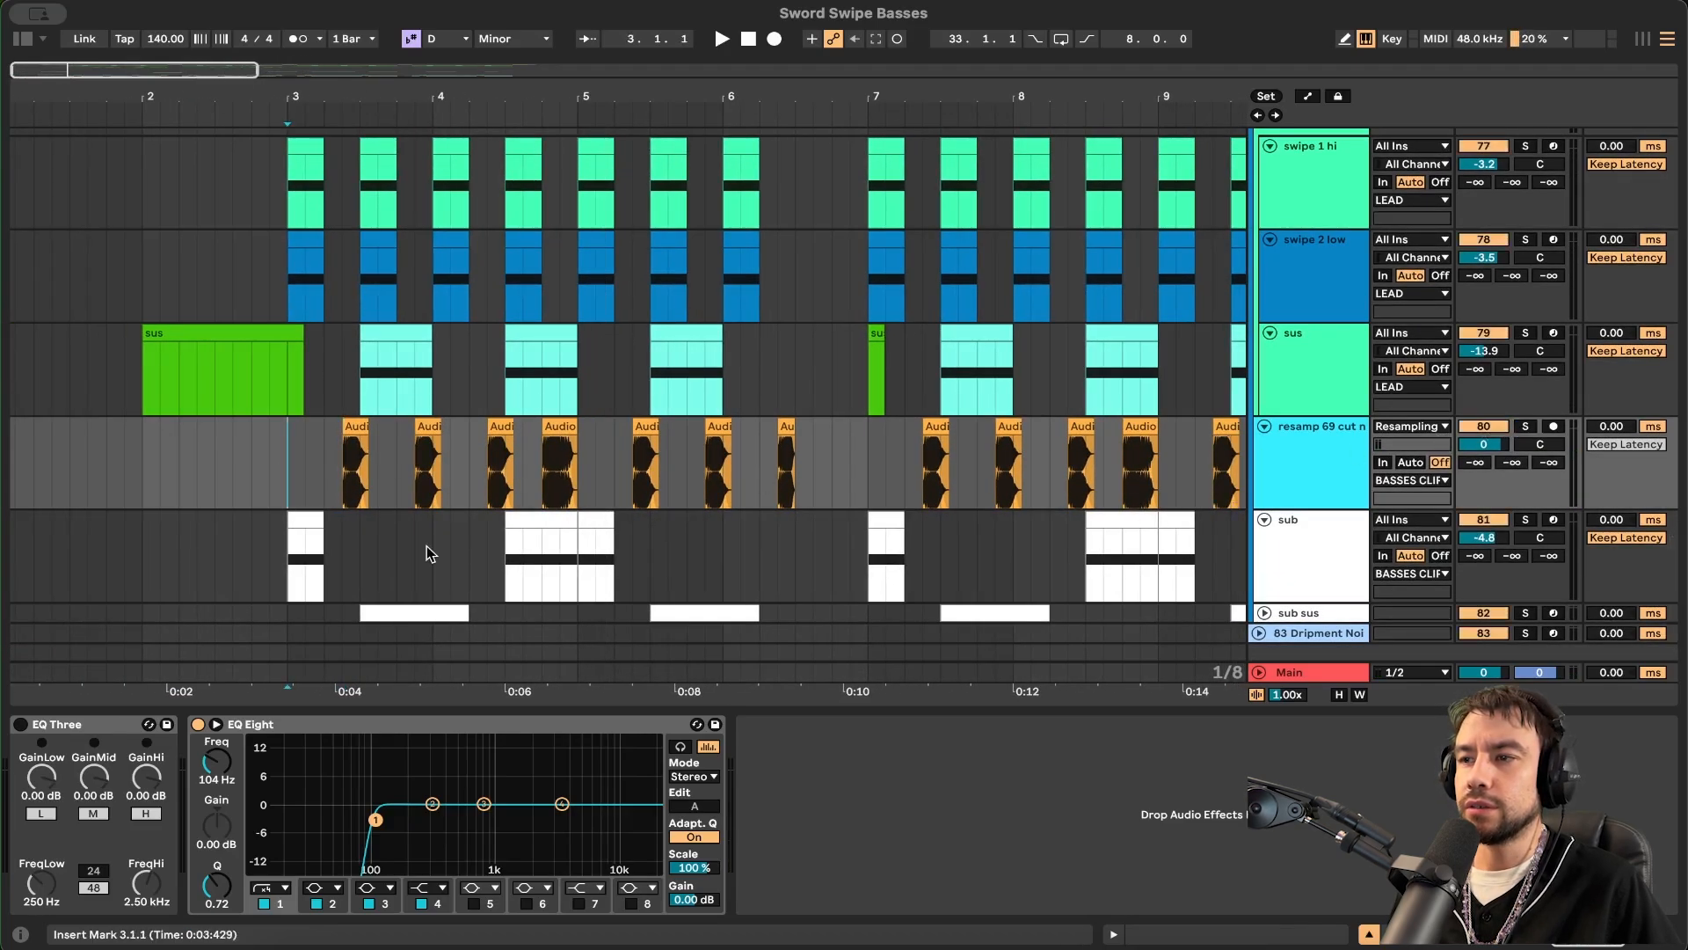
{"action": "scroll", "coordinate": [427, 554], "scroll_direction": "up", "scroll_amount": 2}
{"action": "scroll", "coordinate": [426, 554], "scroll_direction": "right", "scroll_amount": 3}
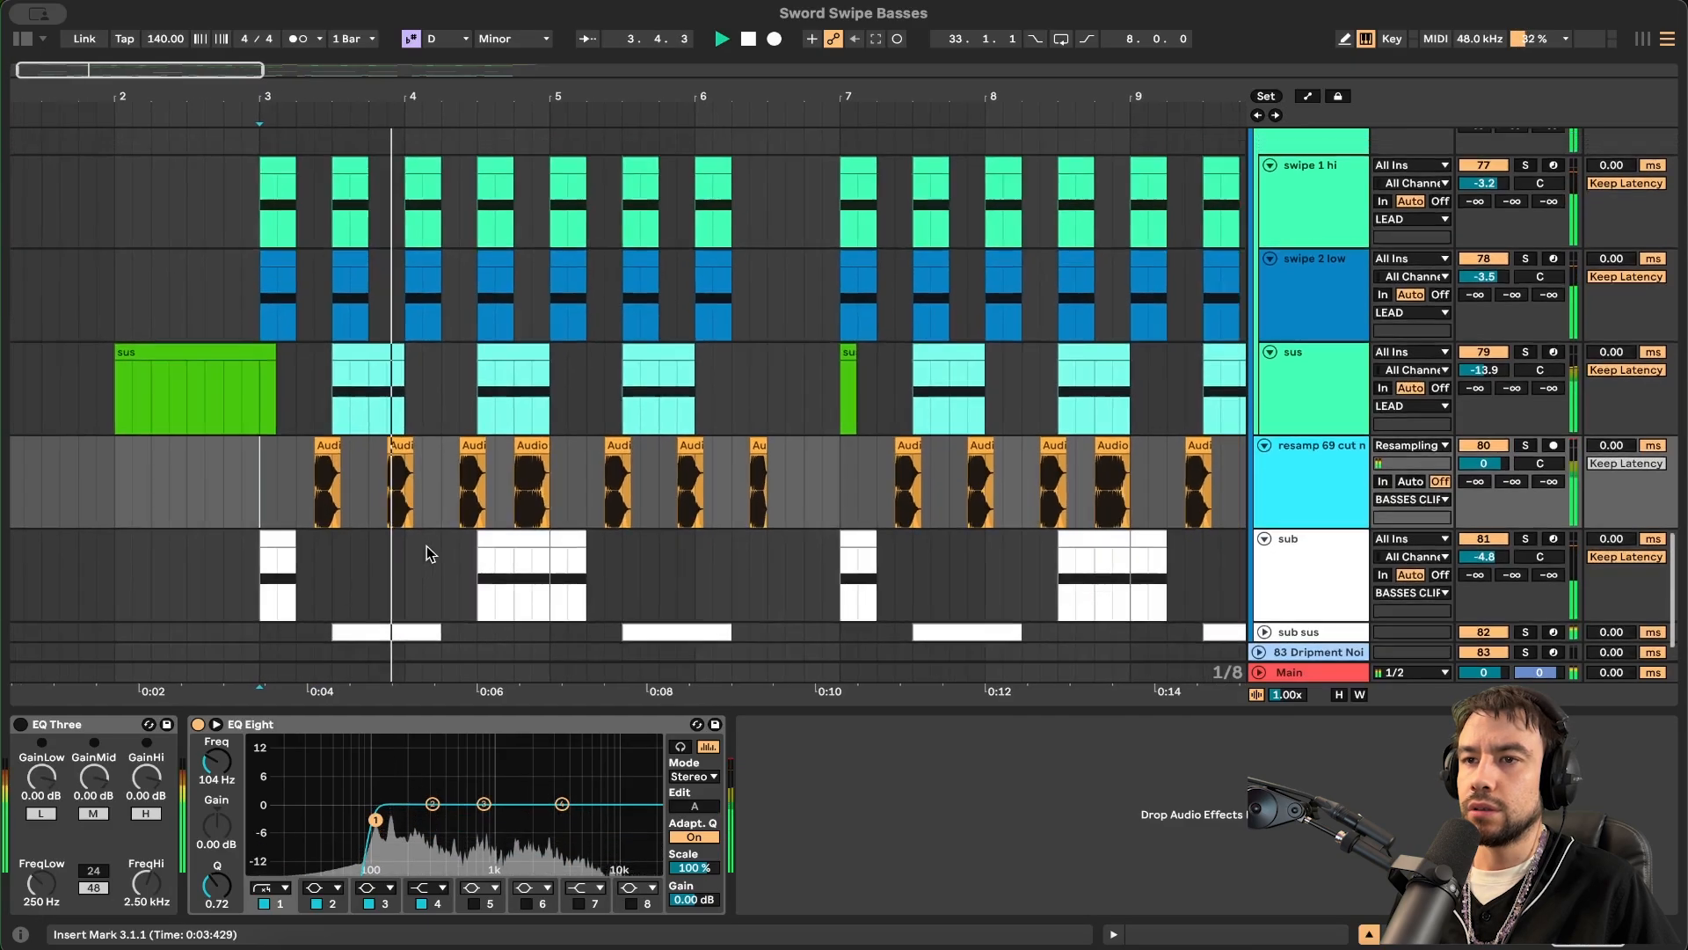
{"action": "scroll", "coordinate": [427, 554], "scroll_direction": "down", "scroll_amount": 3}
{"action": "scroll", "coordinate": [426, 554], "scroll_direction": "right", "scroll_amount": 3}
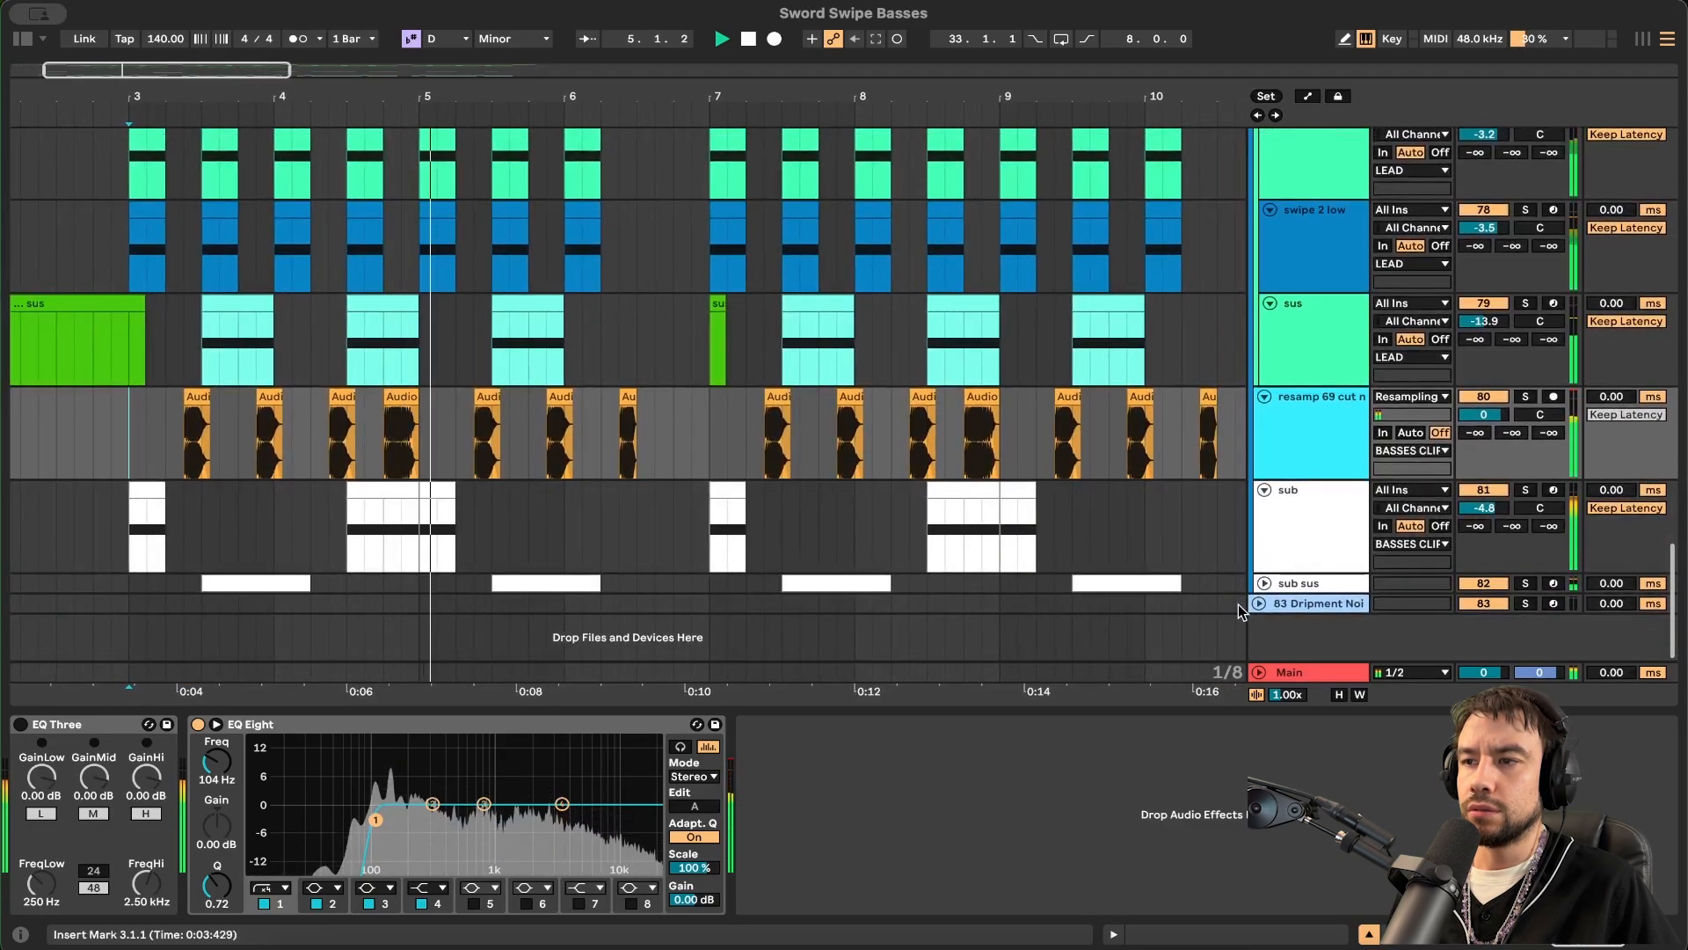
- Unfold the sub sus track to show its clips while playing, and stop playback
{"action": "left_click", "coordinate": [1264, 583]}
{"action": "scroll", "coordinate": [783, 554], "scroll_direction": "down", "scroll_amount": 2}
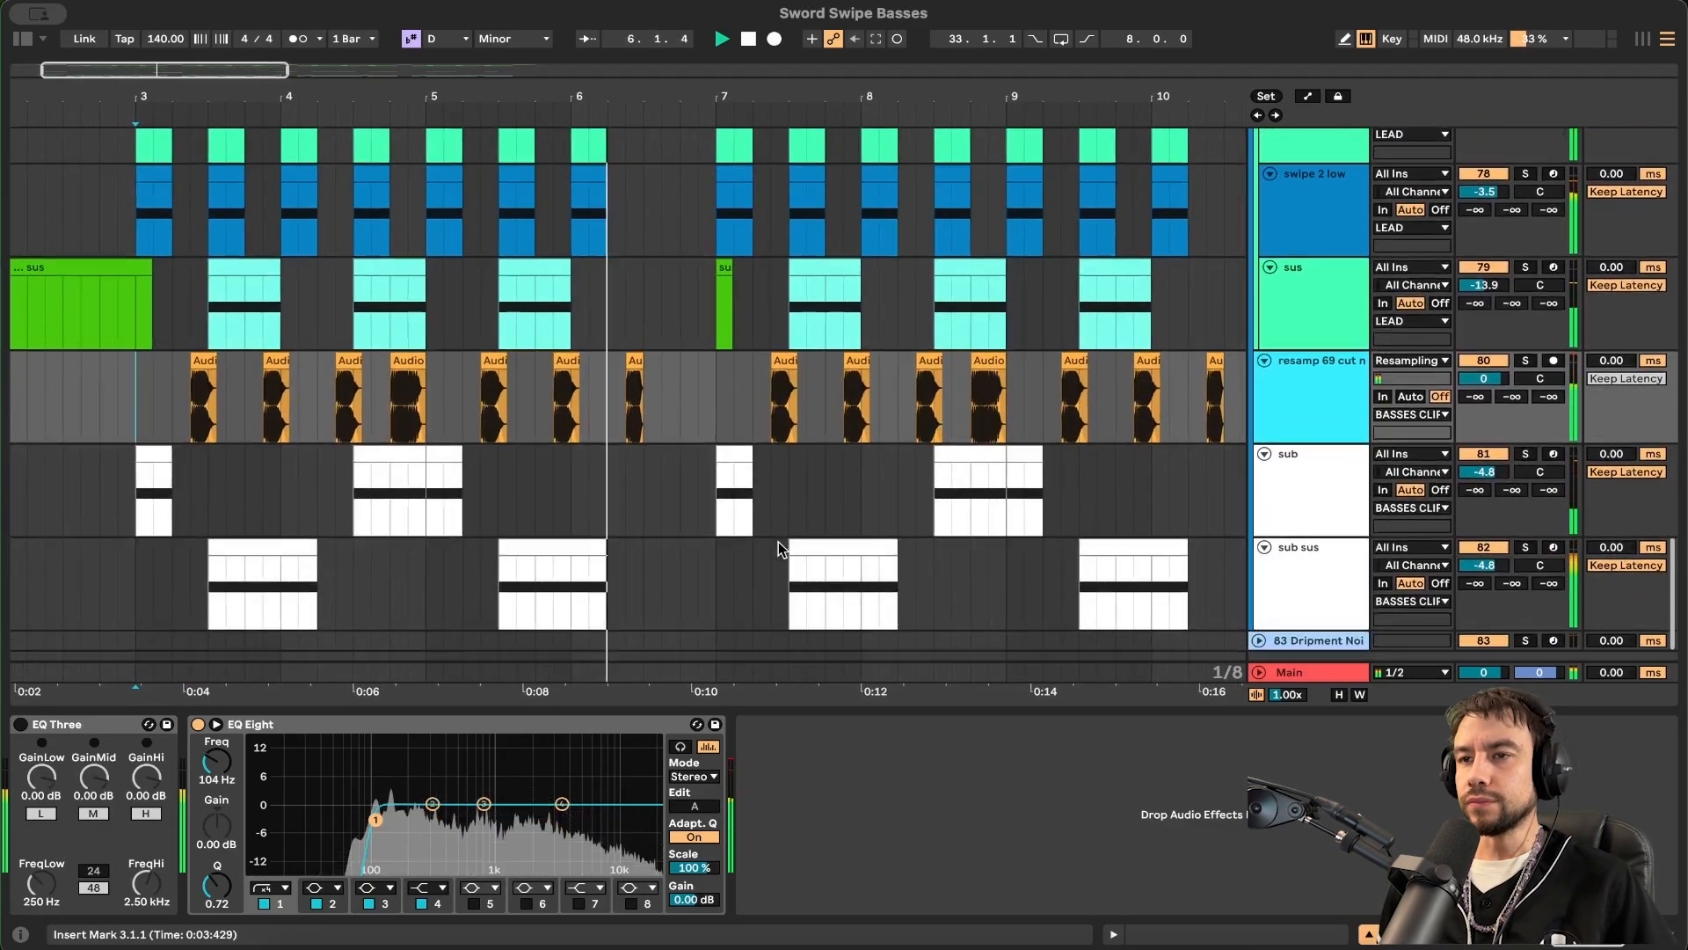
{"action": "scroll", "coordinate": [779, 549], "scroll_direction": "left", "scroll_amount": 1}
{"action": "key", "text": "space"}
- Solo the sub track to play its clip at bar 3, and solo the sub sus track for comparison
{"action": "scroll", "coordinate": [531, 584], "scroll_direction": "up", "scroll_amount": 1}
{"action": "scroll", "coordinate": [364, 600], "scroll_direction": "up", "scroll_amount": 3}
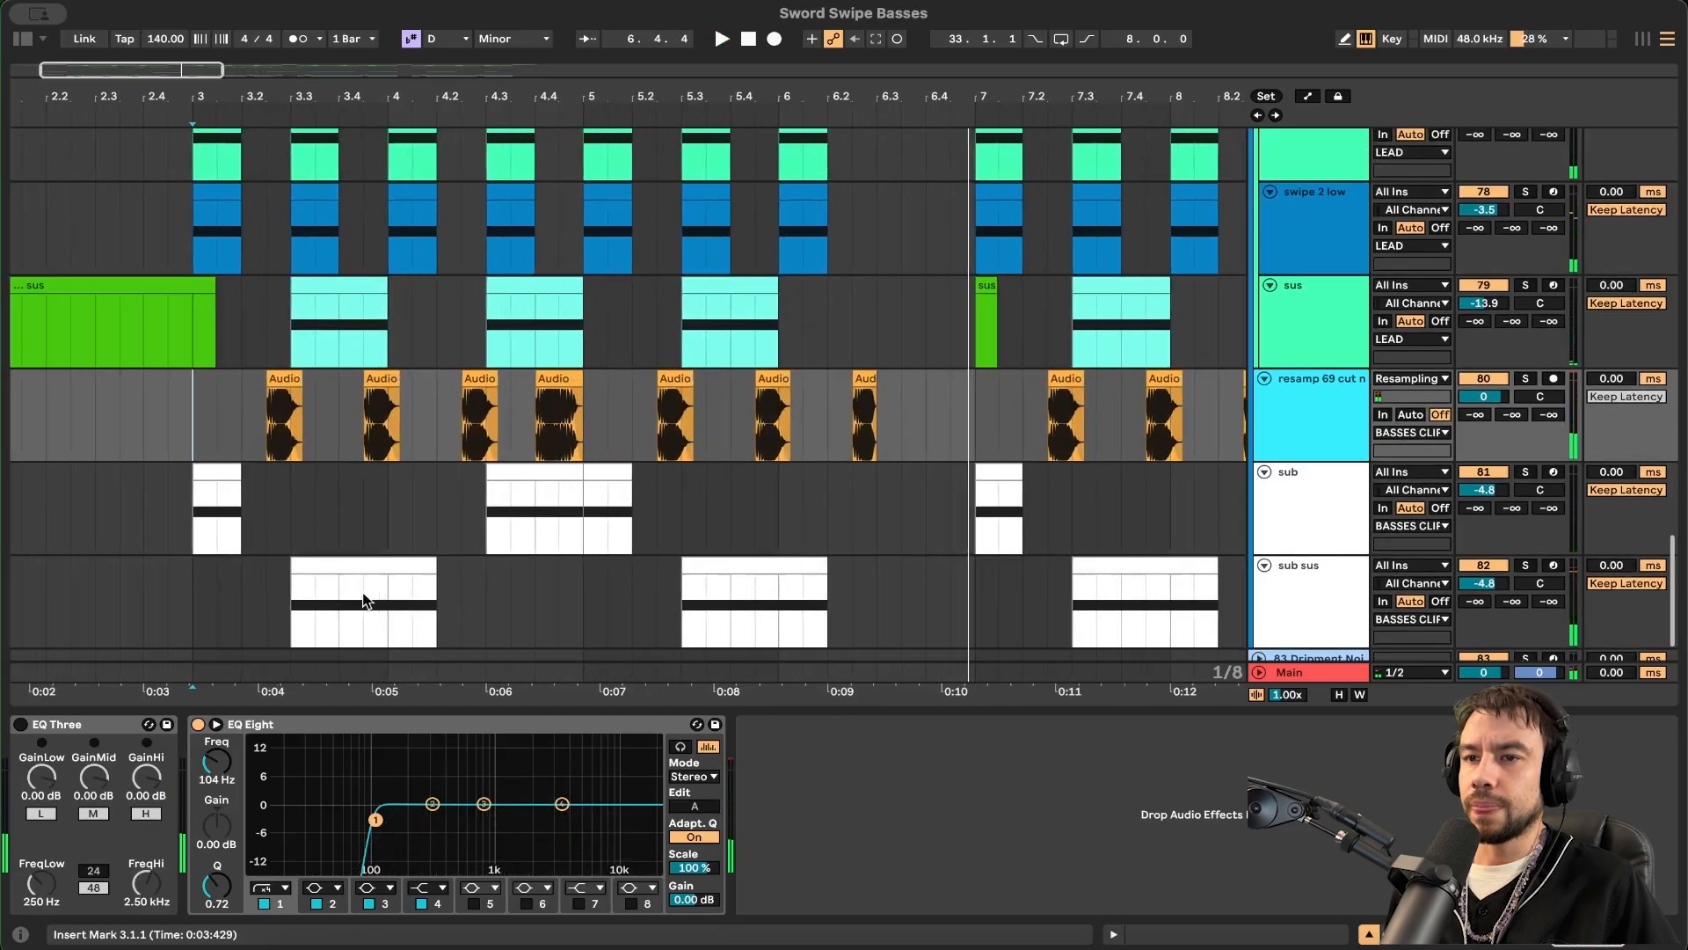
{"action": "left_click", "coordinate": [224, 509]}
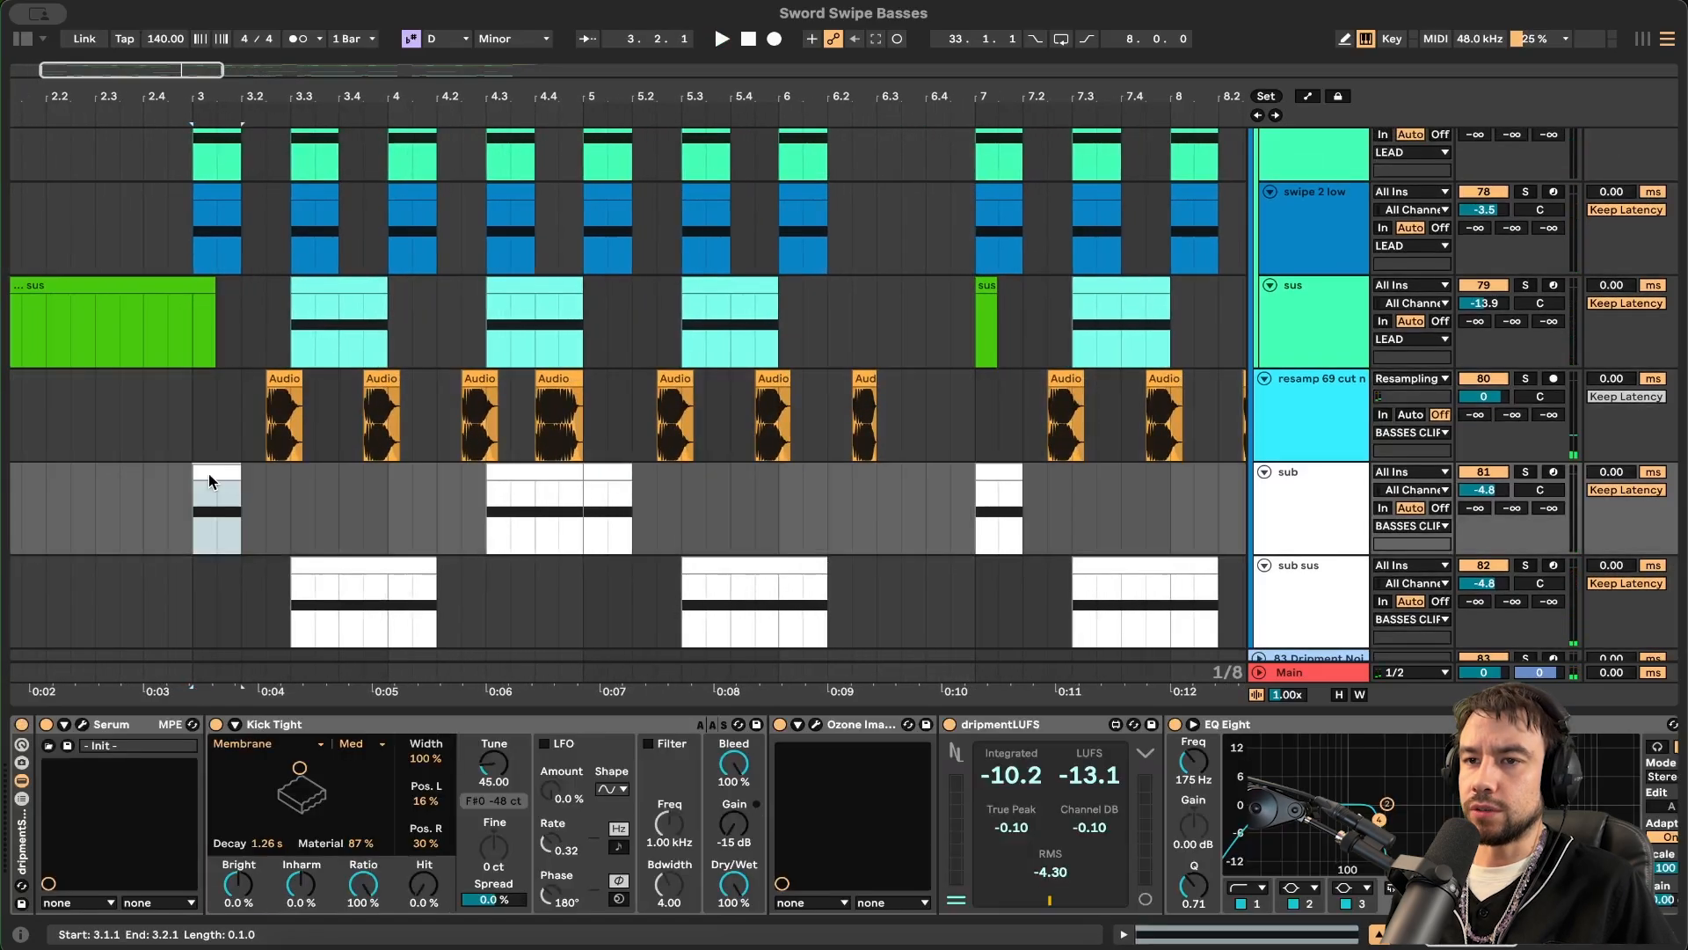
{"action": "left_click", "coordinate": [1526, 472]}
{"action": "key", "text": "space"}
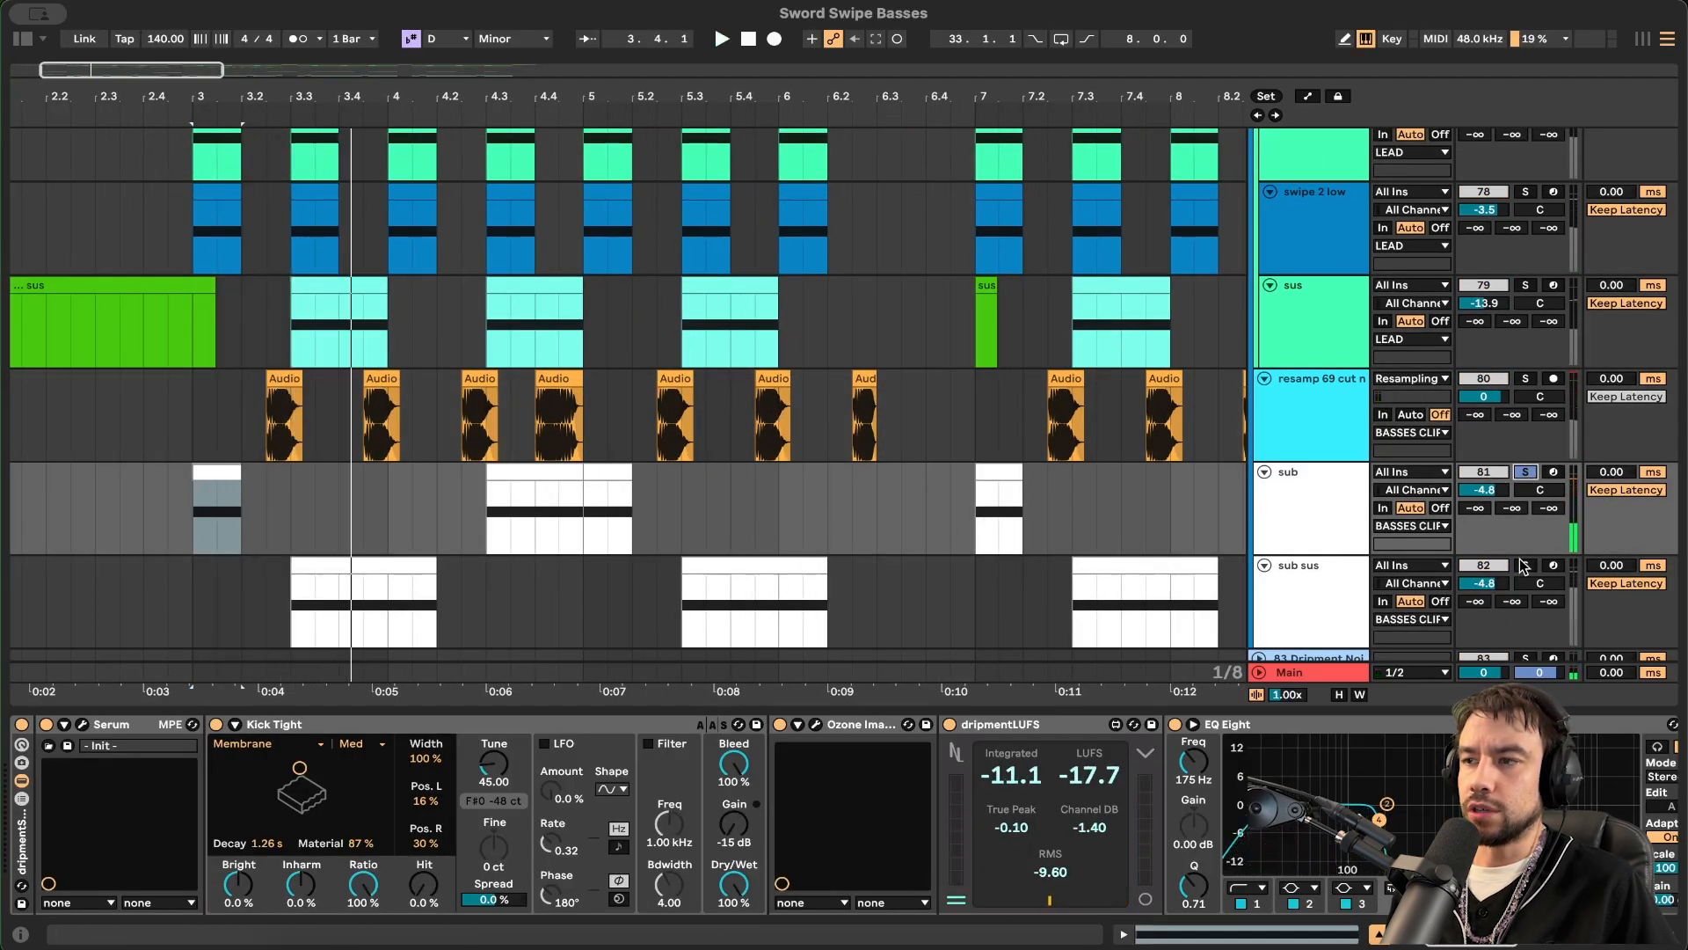
{"action": "left_click", "coordinate": [1526, 565]}
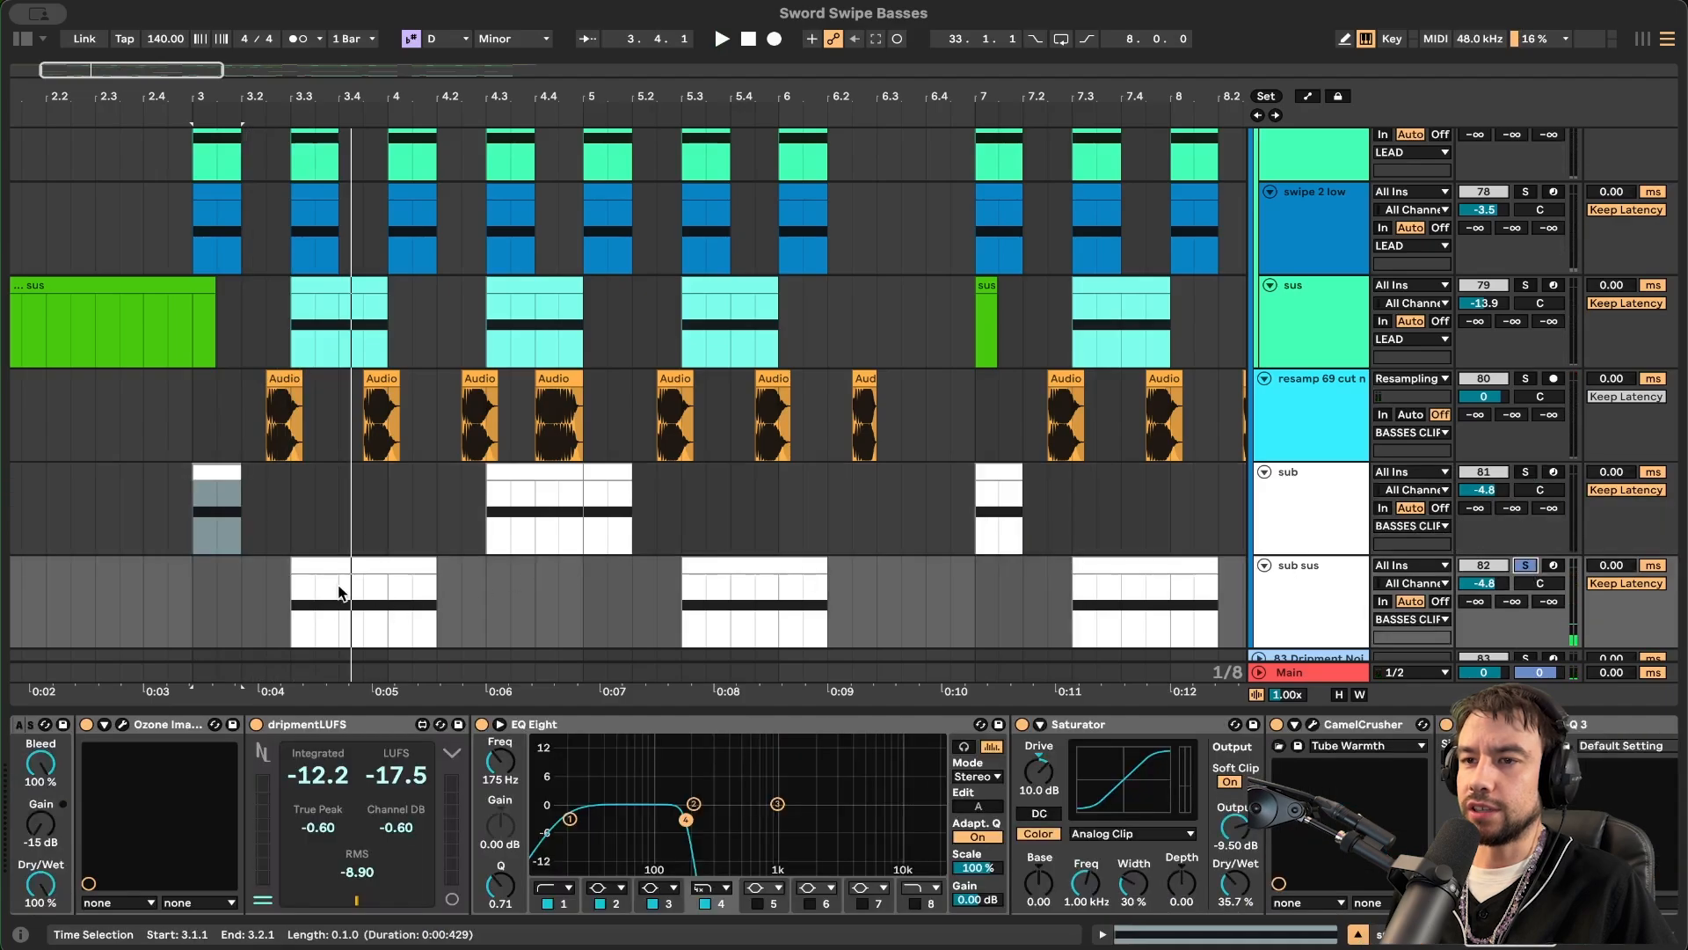
- Solo the sub track again and play its longer clip at 4.3
{"action": "left_click", "coordinate": [540, 482]}
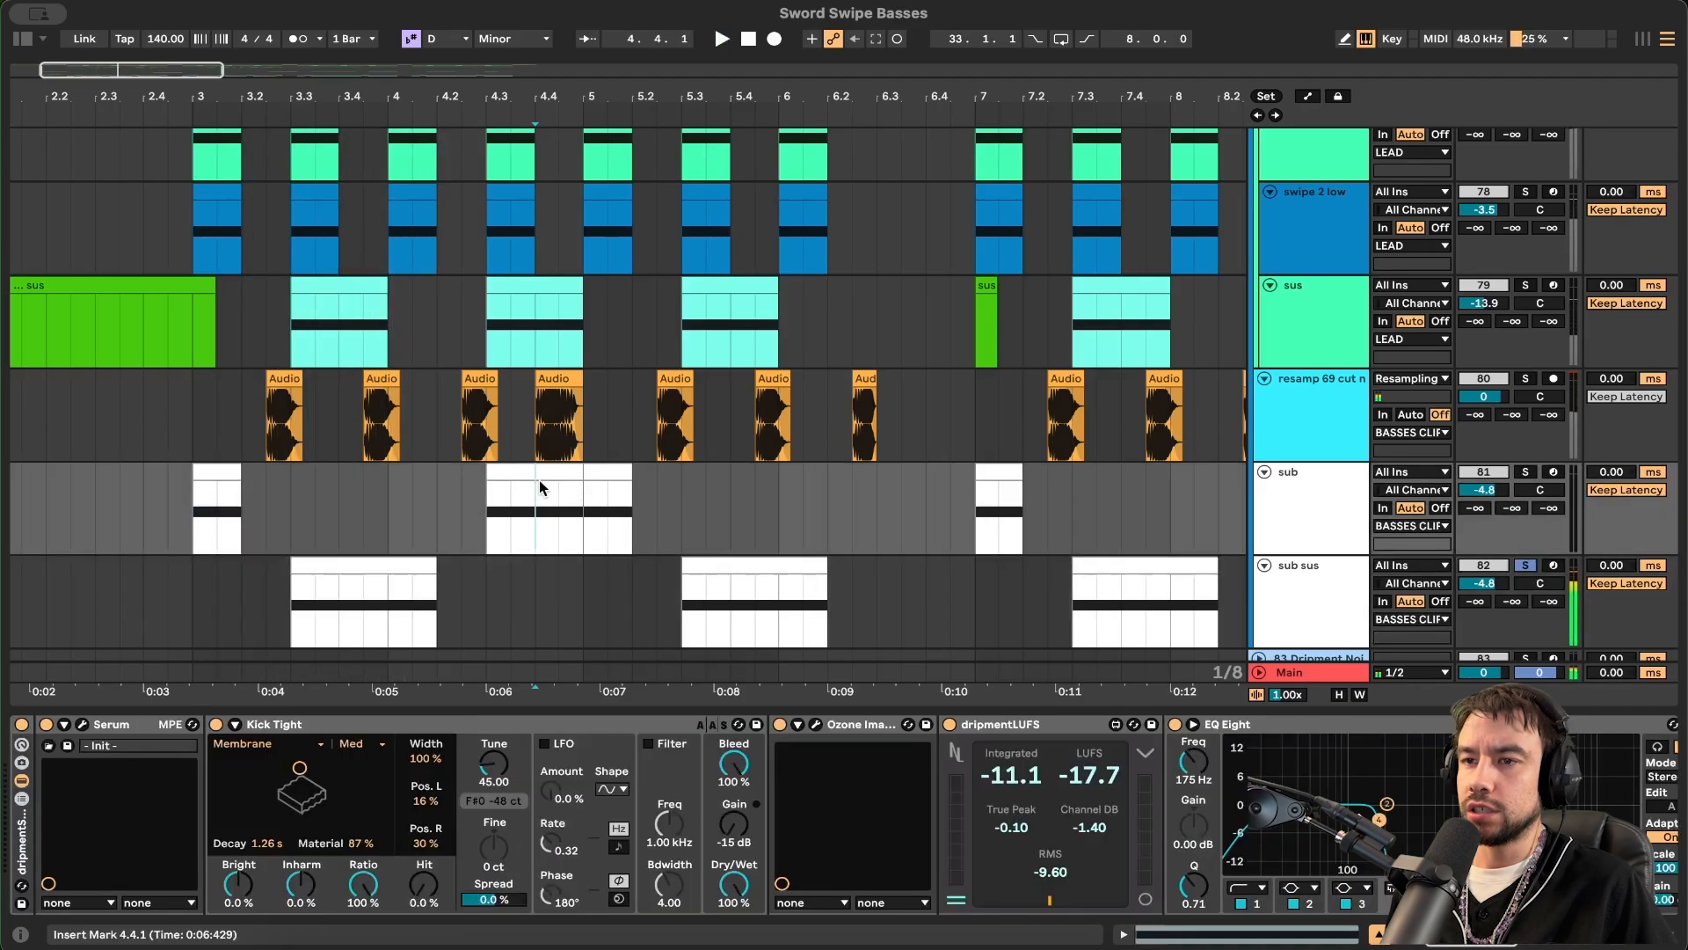
{"action": "left_click", "coordinate": [1527, 473]}
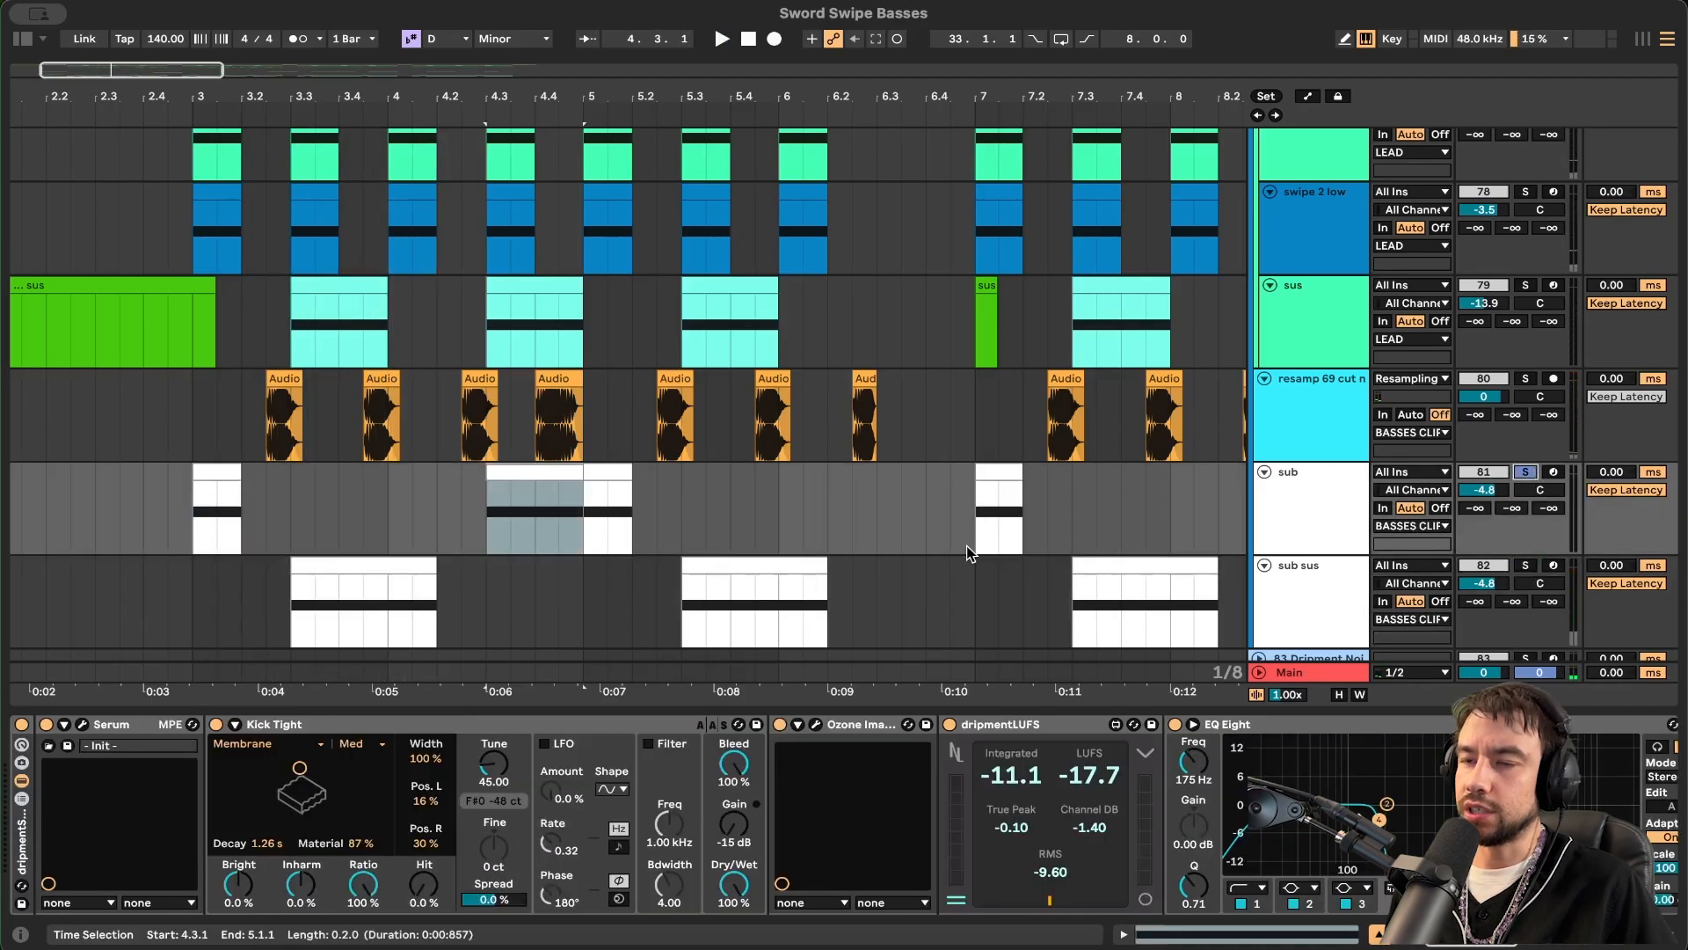
{"action": "key", "text": "space"}
{"action": "key", "text": "space"}
{"action": "key", "text": "space"}
{"action": "key", "text": "space"}
- Play all the bass layers together from bar 3 and collapse the Serum device on the sus track
{"action": "left_click", "coordinate": [1310, 505]}
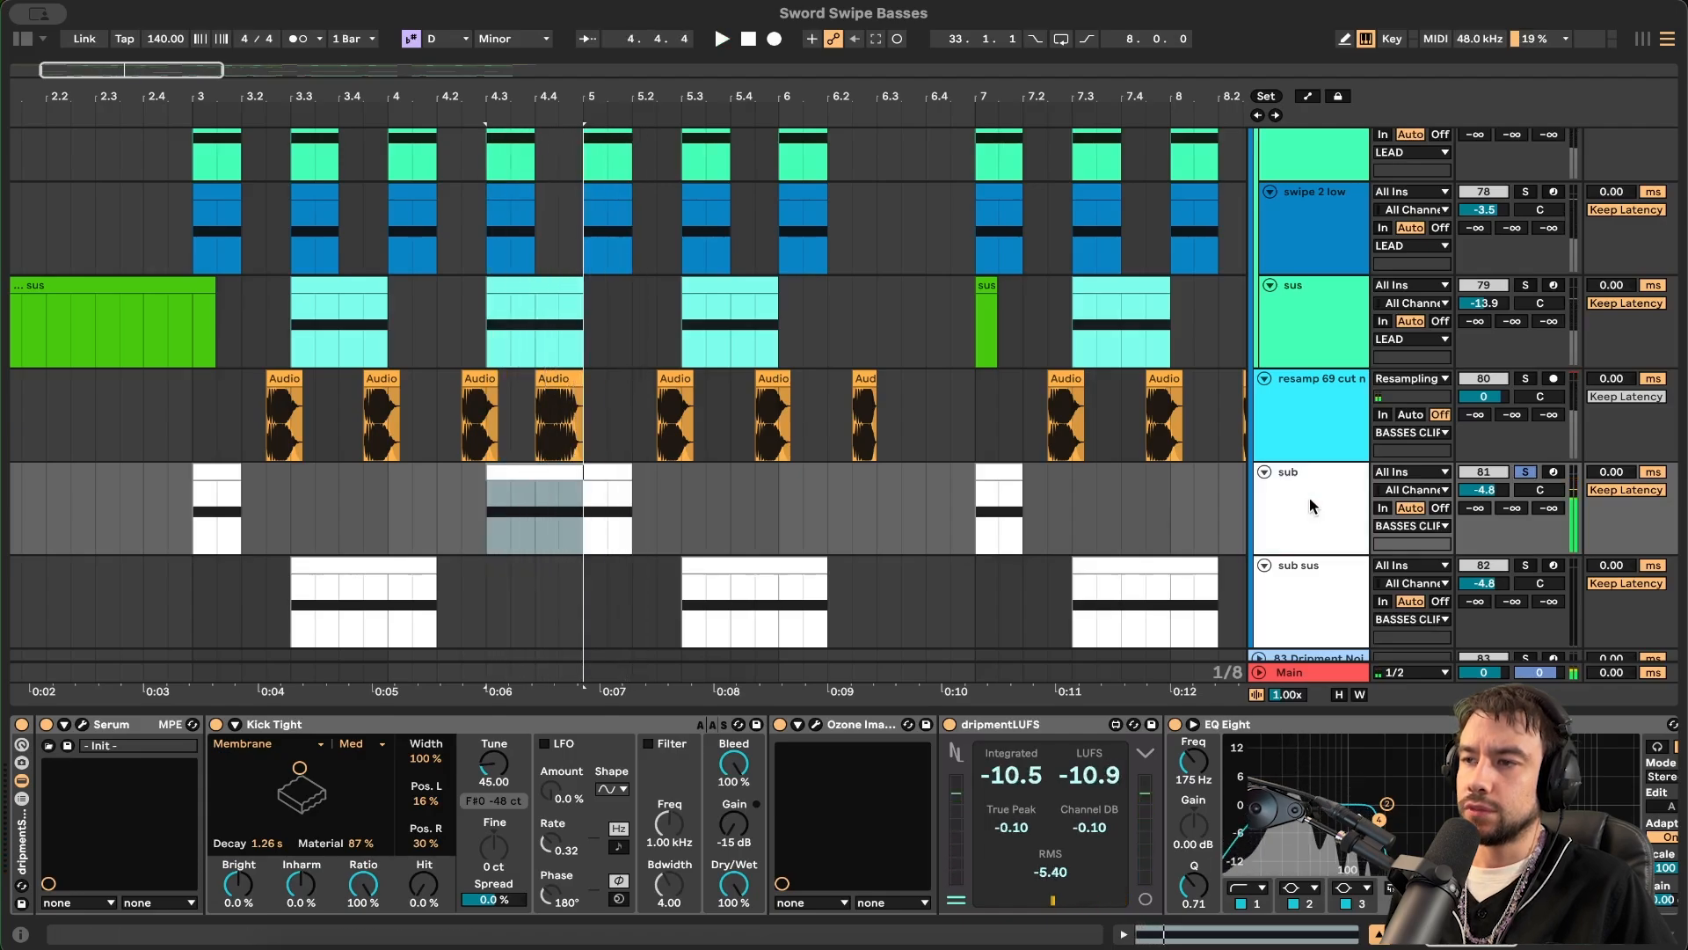
{"action": "left_click", "coordinate": [1310, 558]}
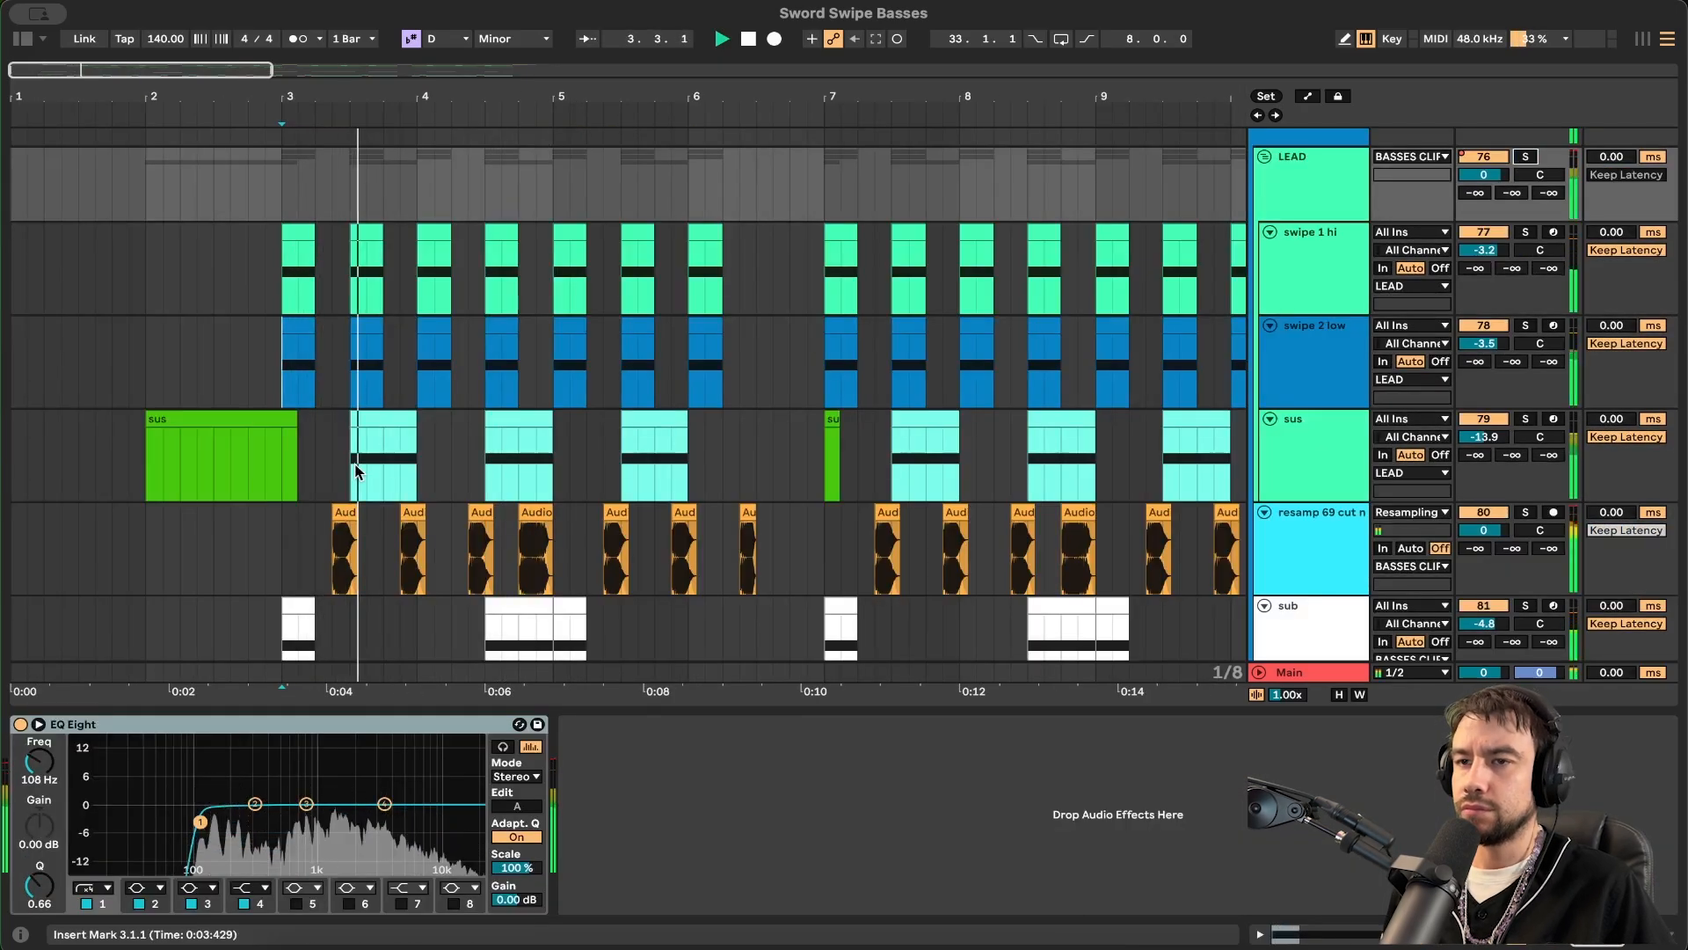
{"action": "right_click", "coordinate": [354, 466]}
{"action": "left_click", "coordinate": [274, 681]}
{"action": "double_click", "coordinate": [276, 721]}
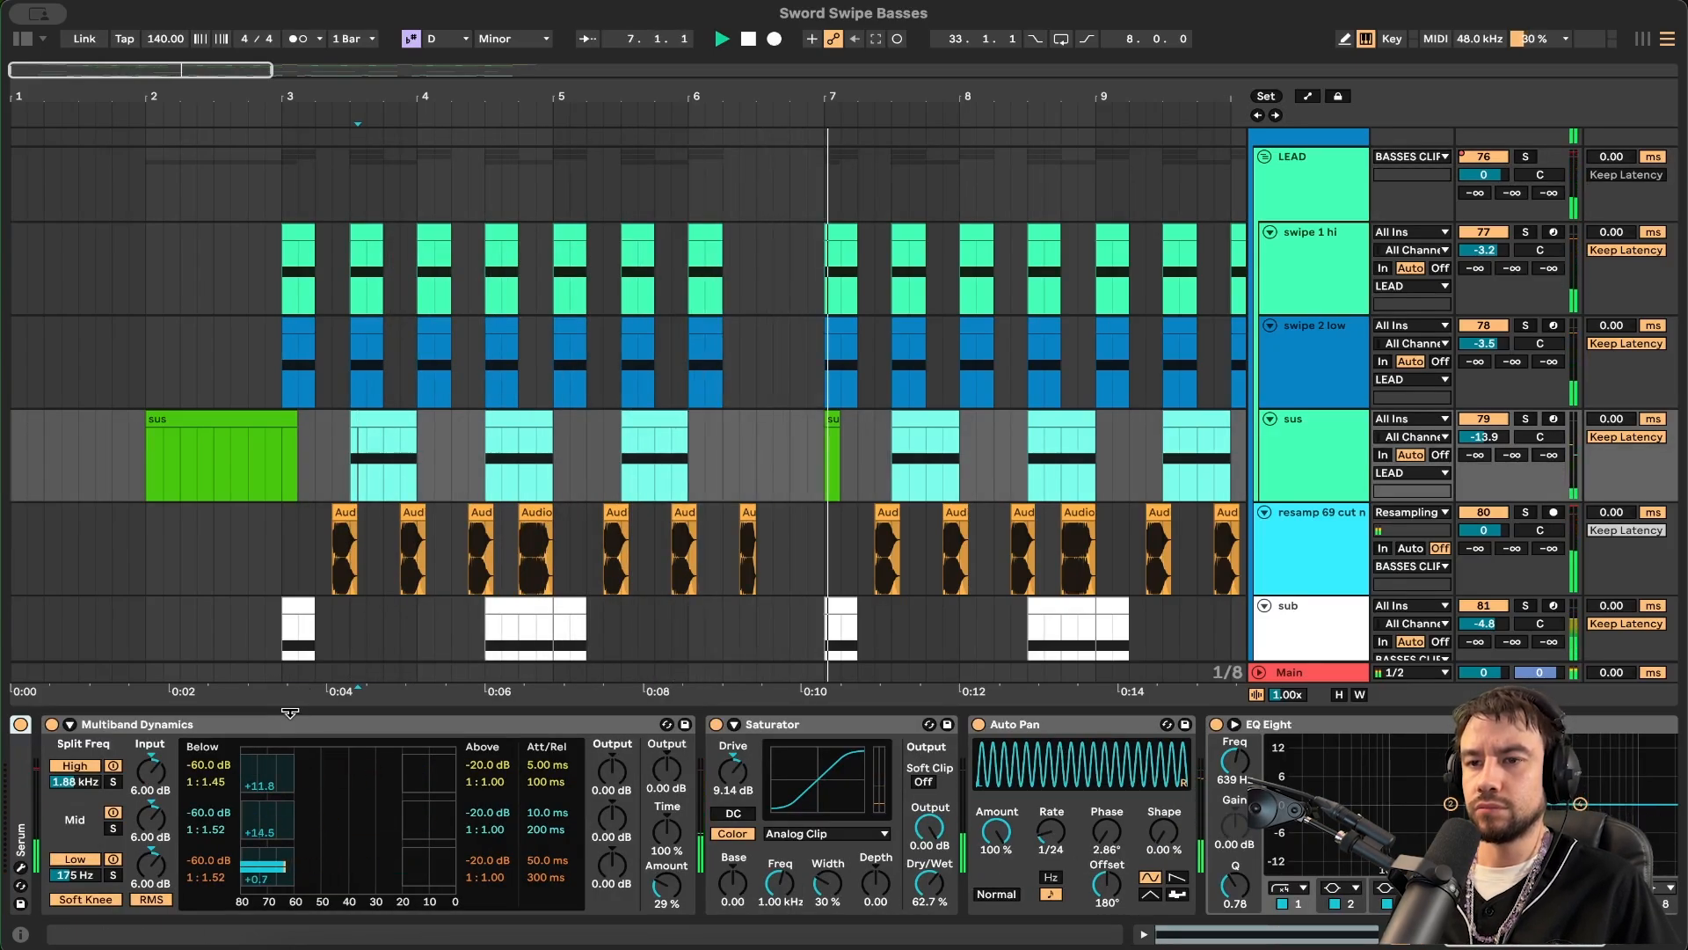
- Hide the device chain and play the hand-over between the sub and sub sus clips around 3.3
{"action": "double_click", "coordinate": [290, 713]}
{"action": "scroll", "coordinate": [295, 712], "scroll_direction": "up", "scroll_amount": 5}
{"action": "key", "text": "space"}
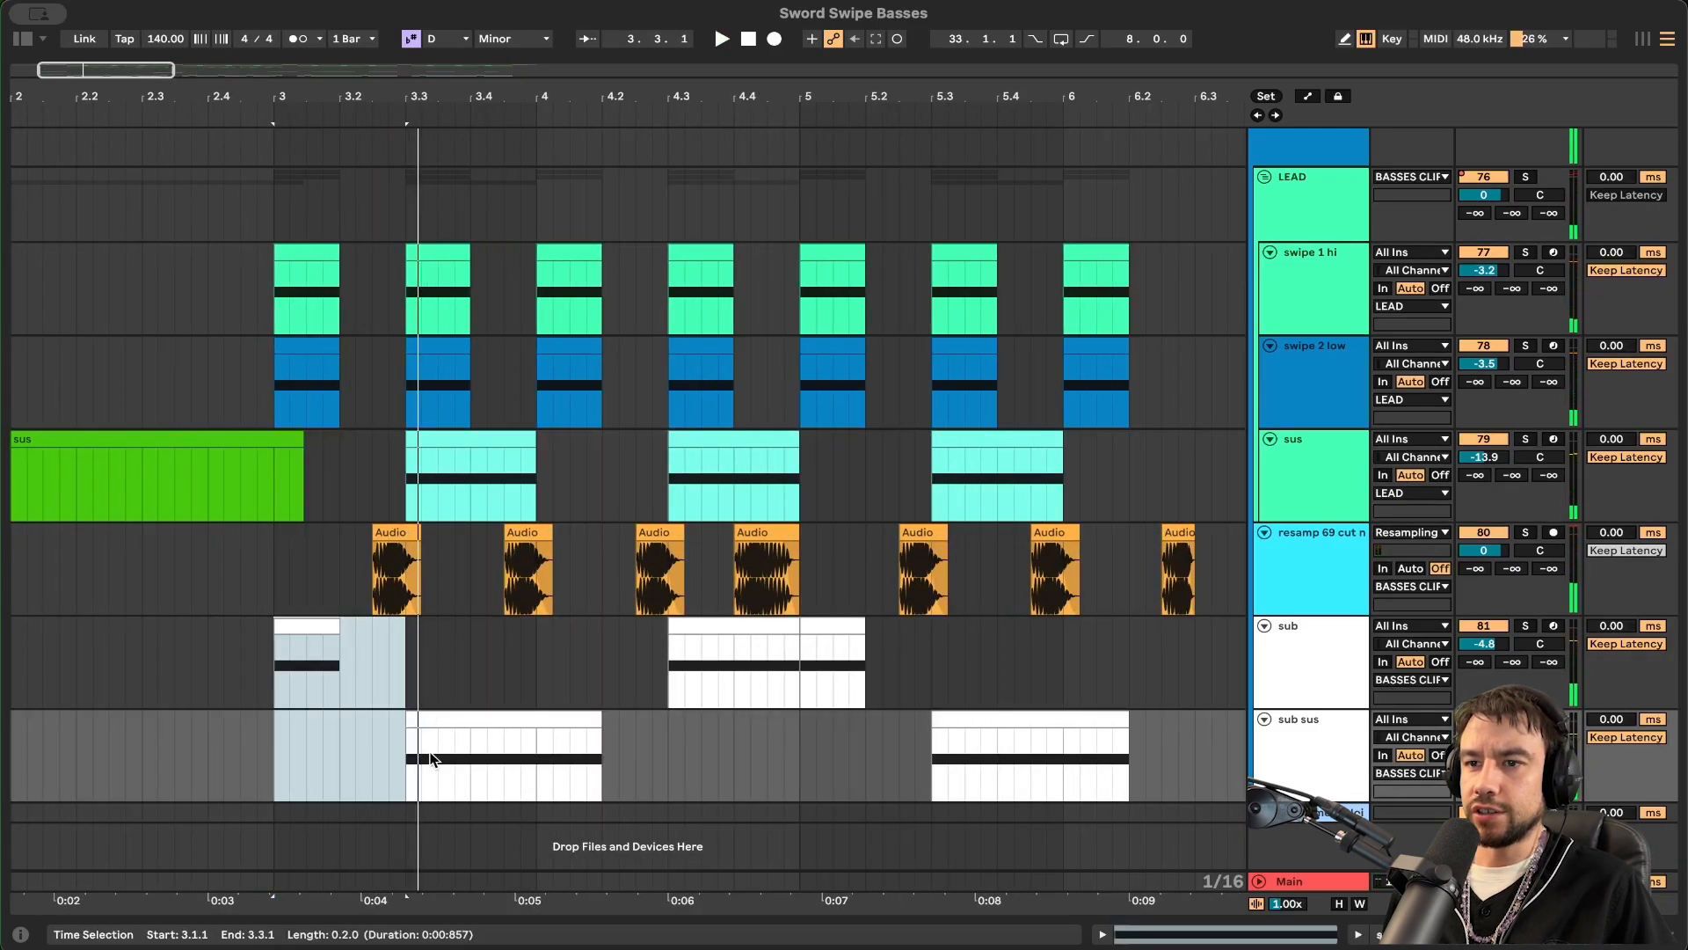
{"action": "left_click_drag", "start_coordinate": [430, 758], "coordinate": [767, 761]}
{"action": "key", "text": "space"}
{"action": "key", "text": "space"}
- Select the range from 3.3.1 to 4.3.1 on the sus track and play the arrangement from there
{"action": "scroll", "coordinate": [464, 587], "scroll_direction": "up", "scroll_amount": 1}
{"action": "left_click_drag", "start_coordinate": [406, 519], "coordinate": [584, 523]}
{"action": "key", "text": "space"}
{"action": "key", "text": "space"}
{"action": "scroll", "coordinate": [421, 559], "scroll_direction": "up", "scroll_amount": 1}
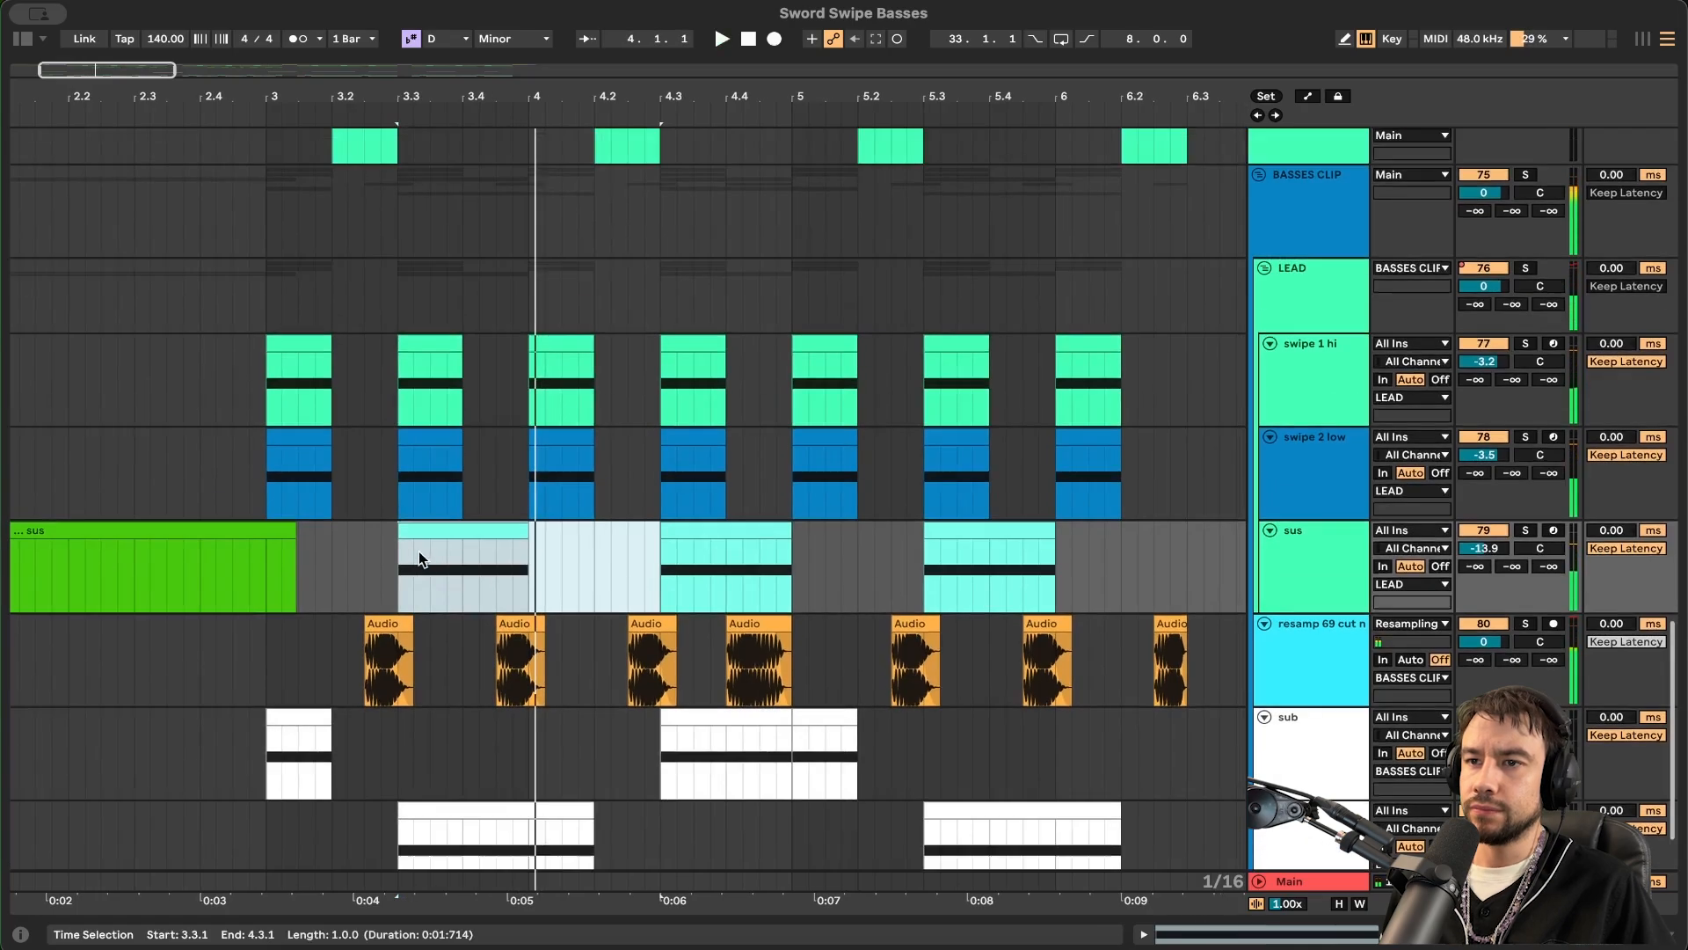
- Solo the LEAD group and play it from bar 3
{"action": "left_click", "coordinate": [274, 390]}
{"action": "left_click", "coordinate": [1524, 269]}
{"action": "key", "text": "space"}
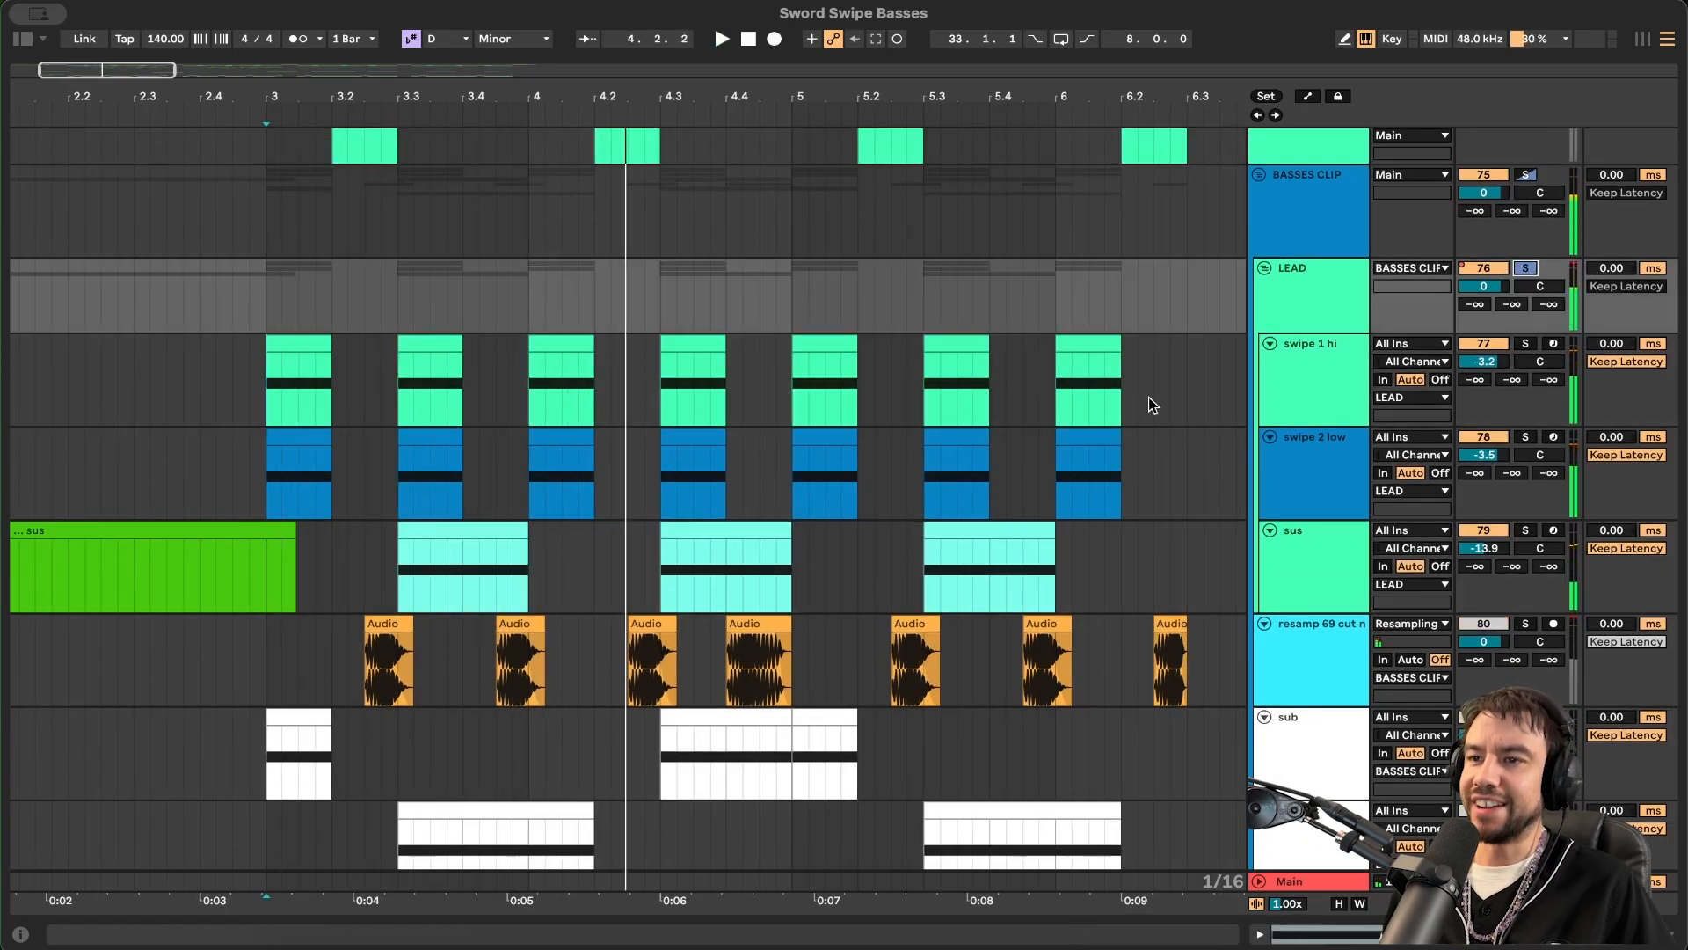
- Solo the resamp 69 track, select its first audio clip at 3.2.3, and play the track from bar 3
{"action": "scroll", "coordinate": [1083, 593], "scroll_direction": "down", "scroll_amount": 3}
{"action": "left_click", "coordinate": [1527, 561]}
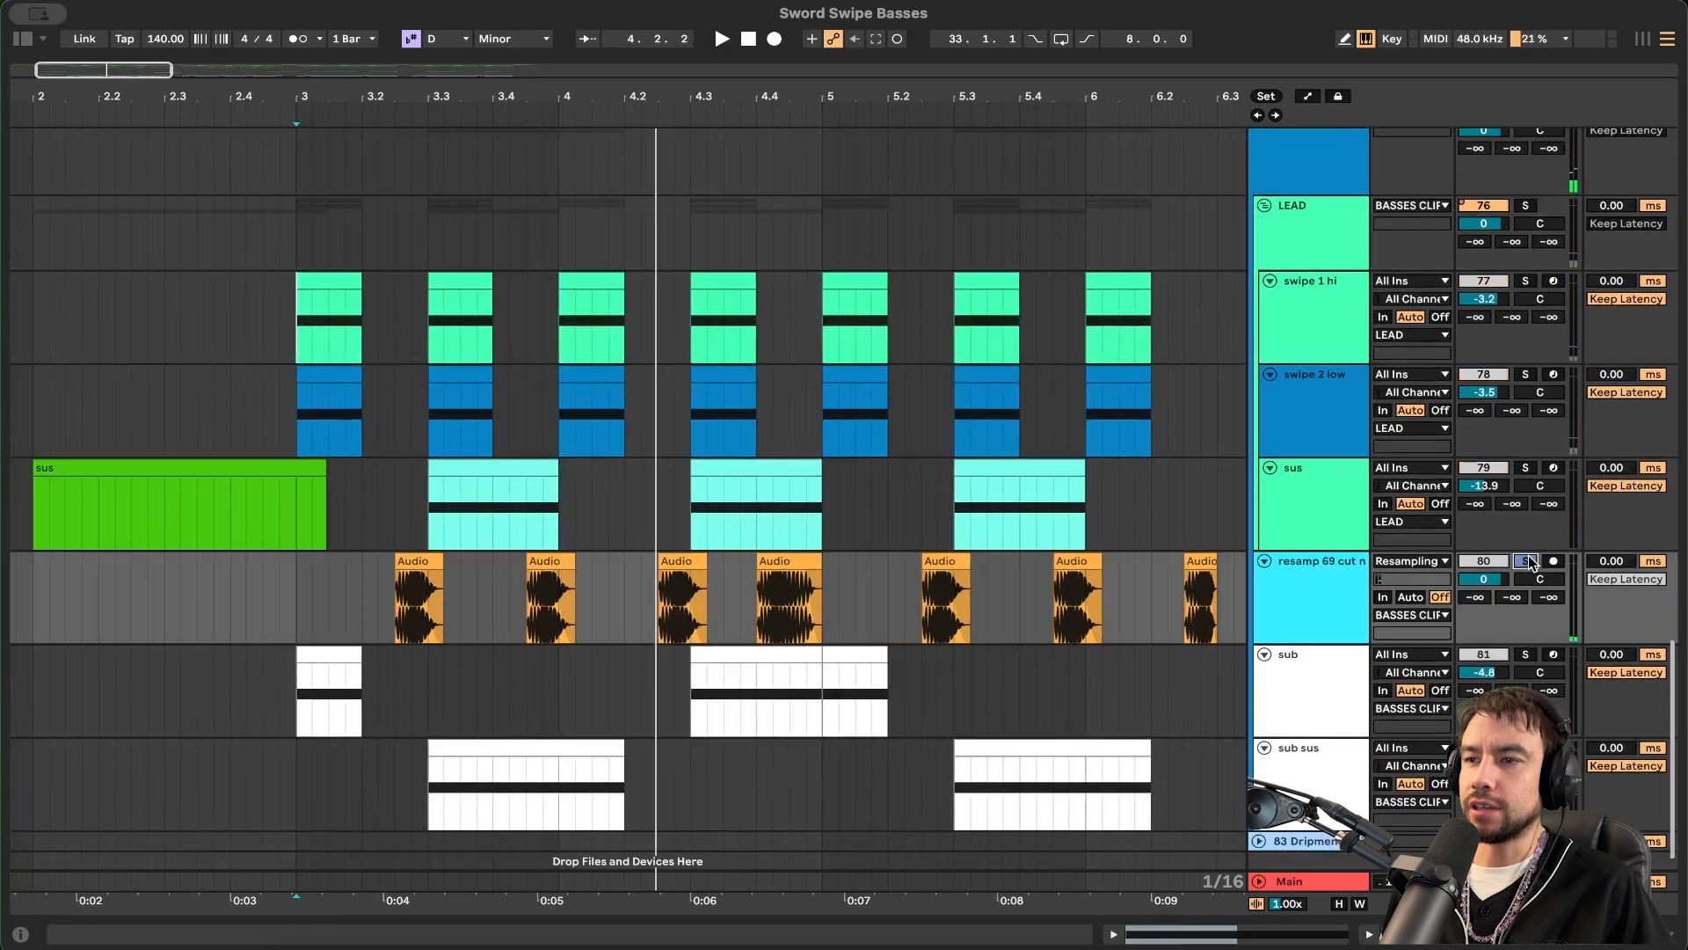
{"action": "left_click", "coordinate": [361, 604]}
{"action": "key", "text": "plus"}
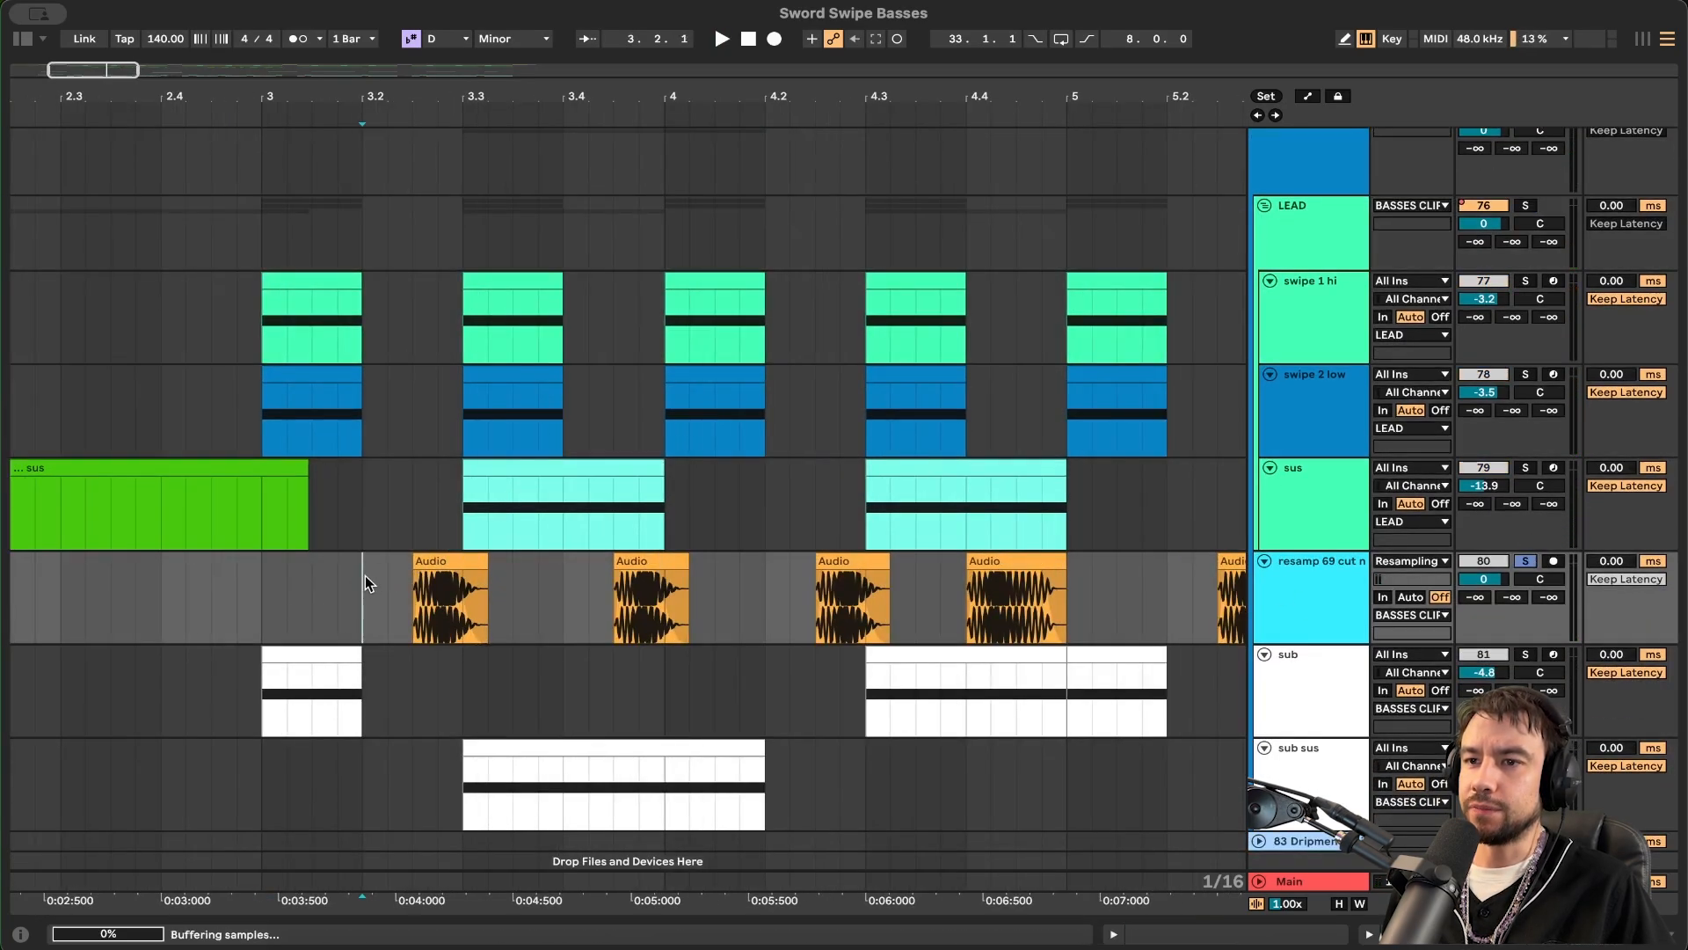
{"action": "left_click", "coordinate": [453, 559]}
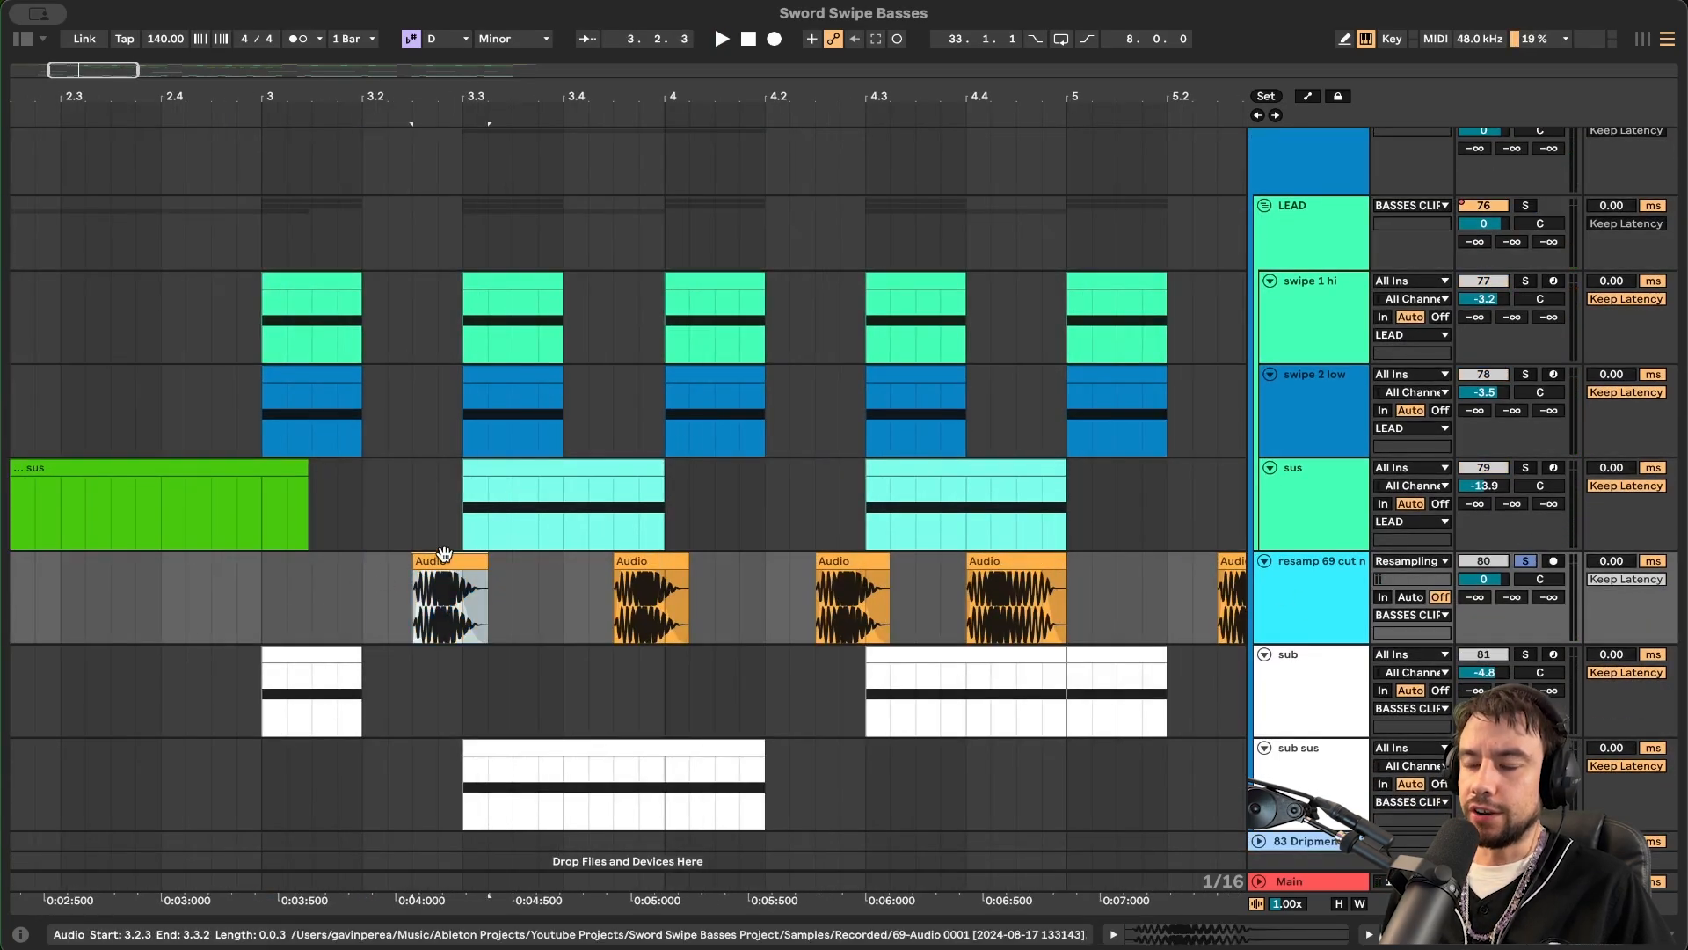
{"action": "left_click", "coordinate": [371, 574]}
{"action": "left_click", "coordinate": [252, 582]}
{"action": "key", "text": "space"}
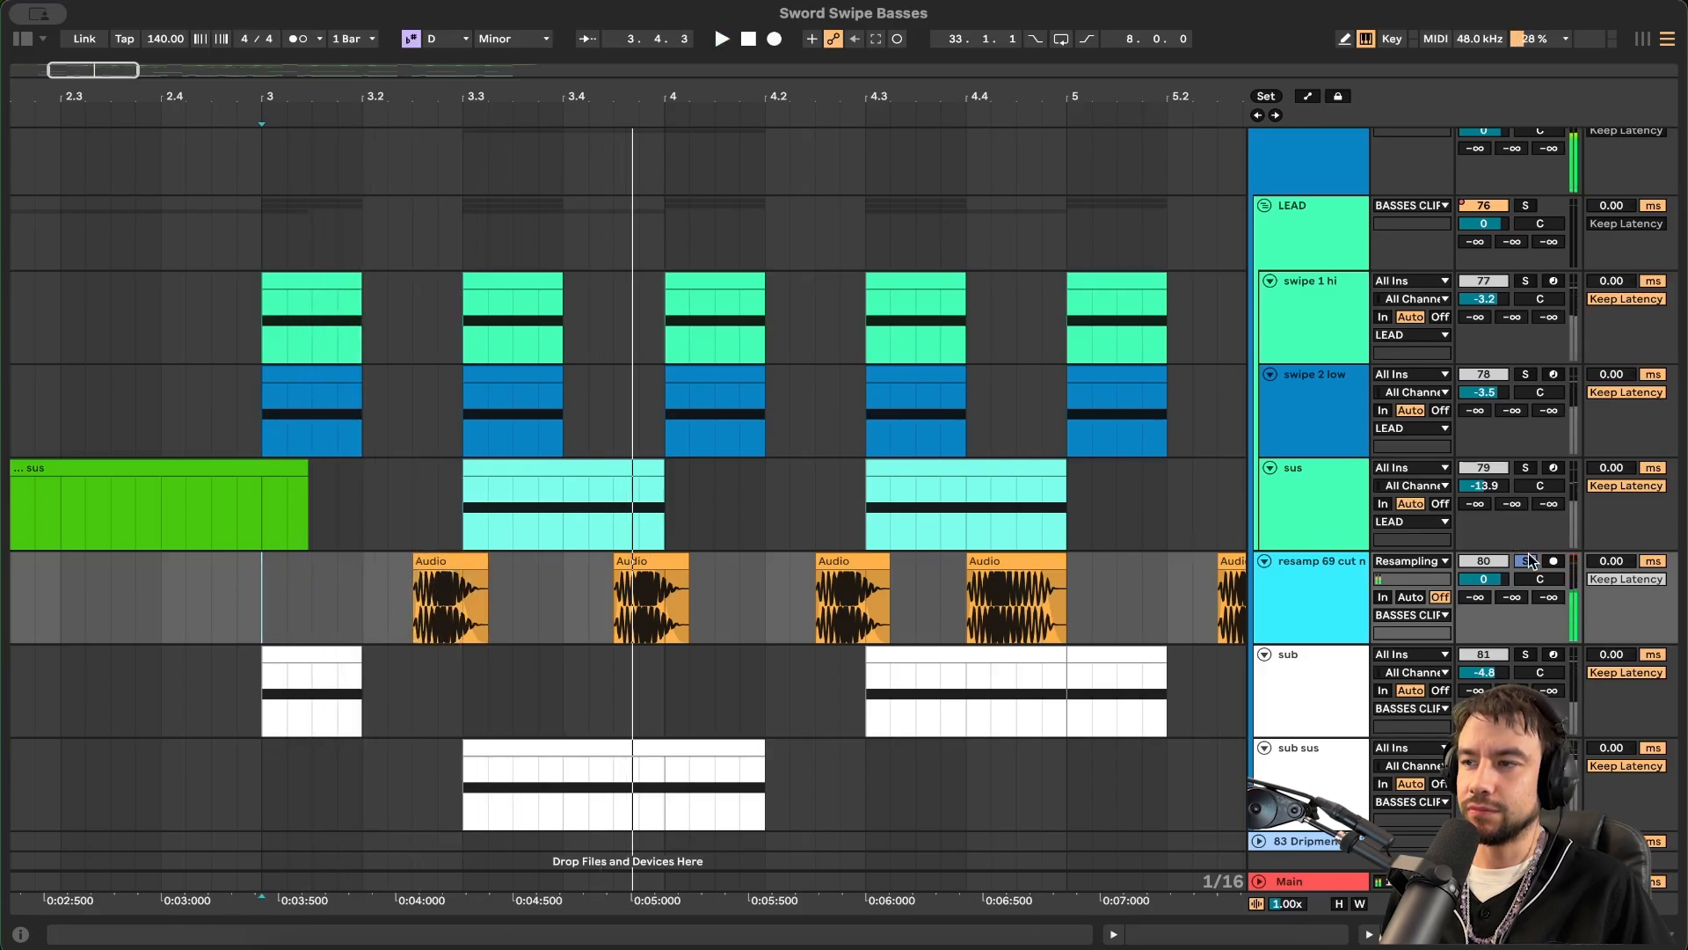
- Unsolo the resamp track, play the whole arrangement from bar 3, and stop playback
{"action": "key", "text": "space"}
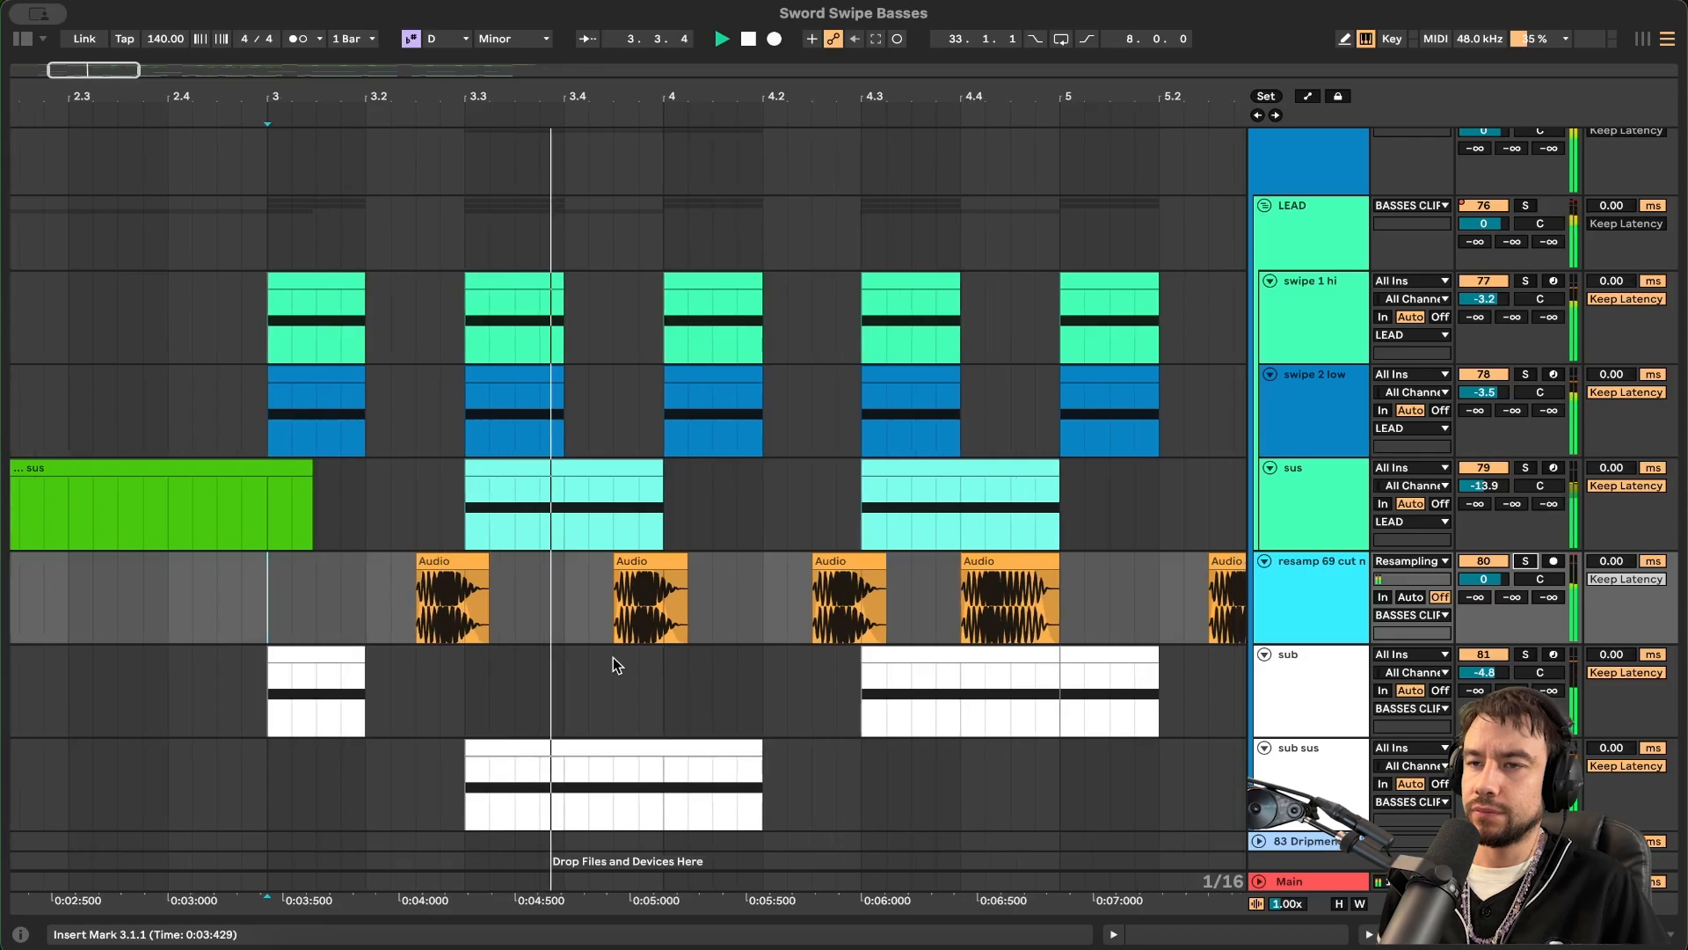
{"action": "scroll", "coordinate": [614, 657], "scroll_direction": "down", "scroll_amount": 3}
{"action": "scroll", "coordinate": [614, 657], "scroll_direction": "up", "scroll_amount": 15}
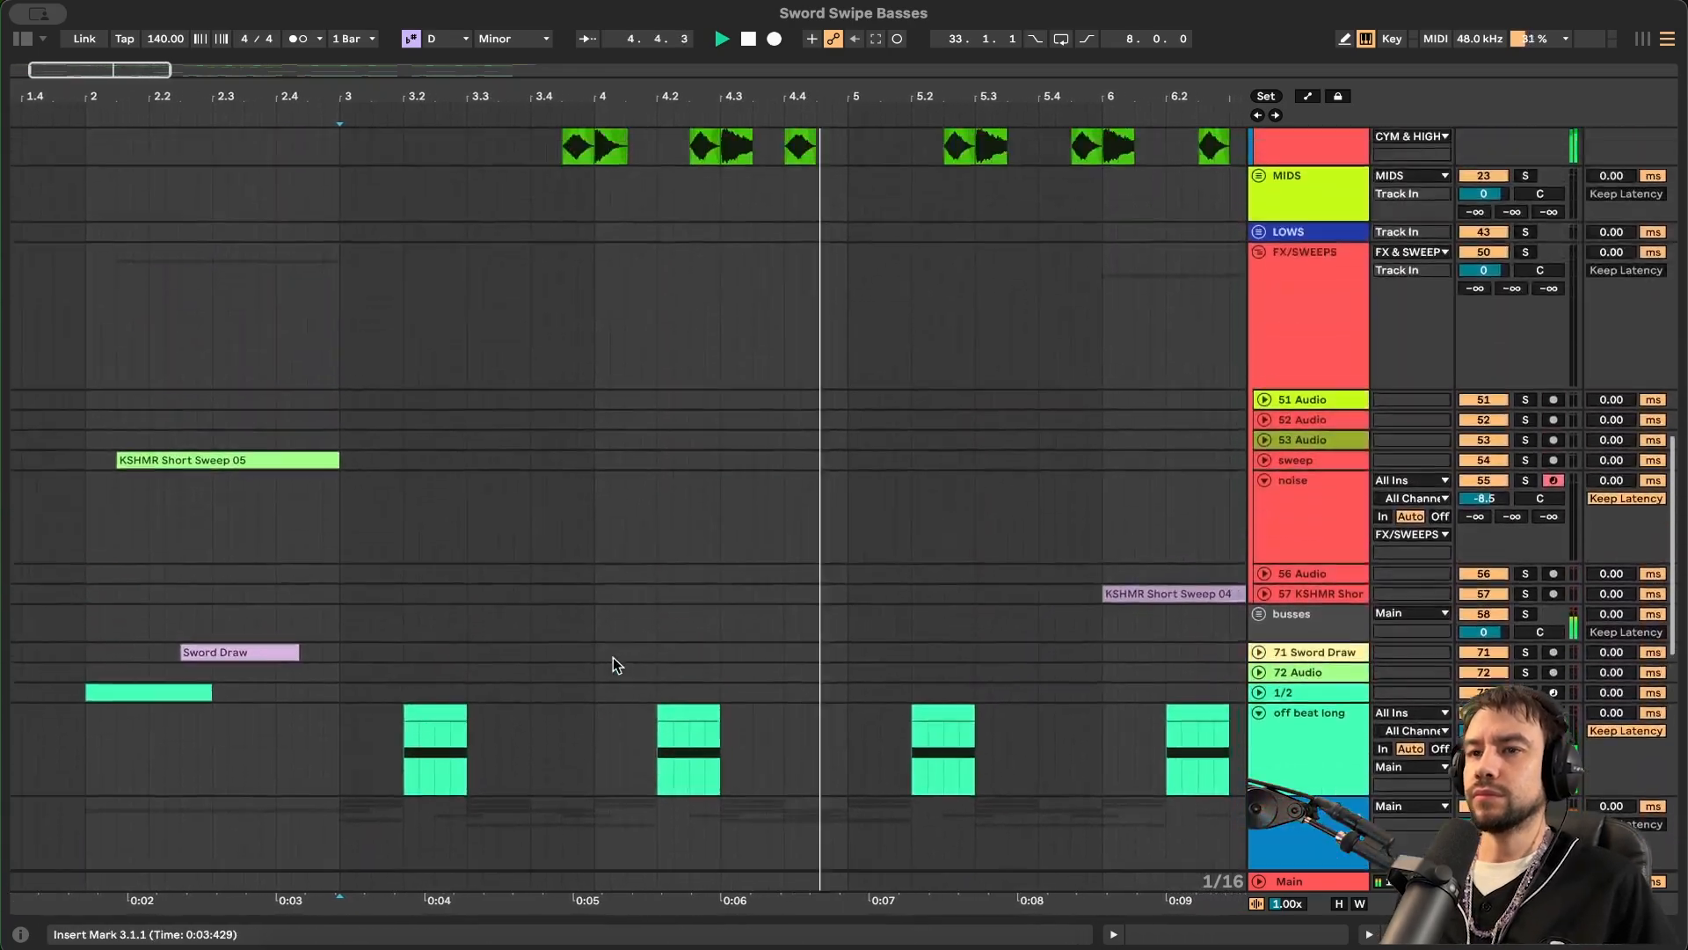
{"action": "key", "text": "space"}
- Solo the off beat long track and show its device chain
{"action": "scroll", "coordinate": [614, 657], "scroll_direction": "up", "scroll_amount": 8}
{"action": "scroll", "coordinate": [633, 664], "scroll_direction": "down", "scroll_amount": 12}
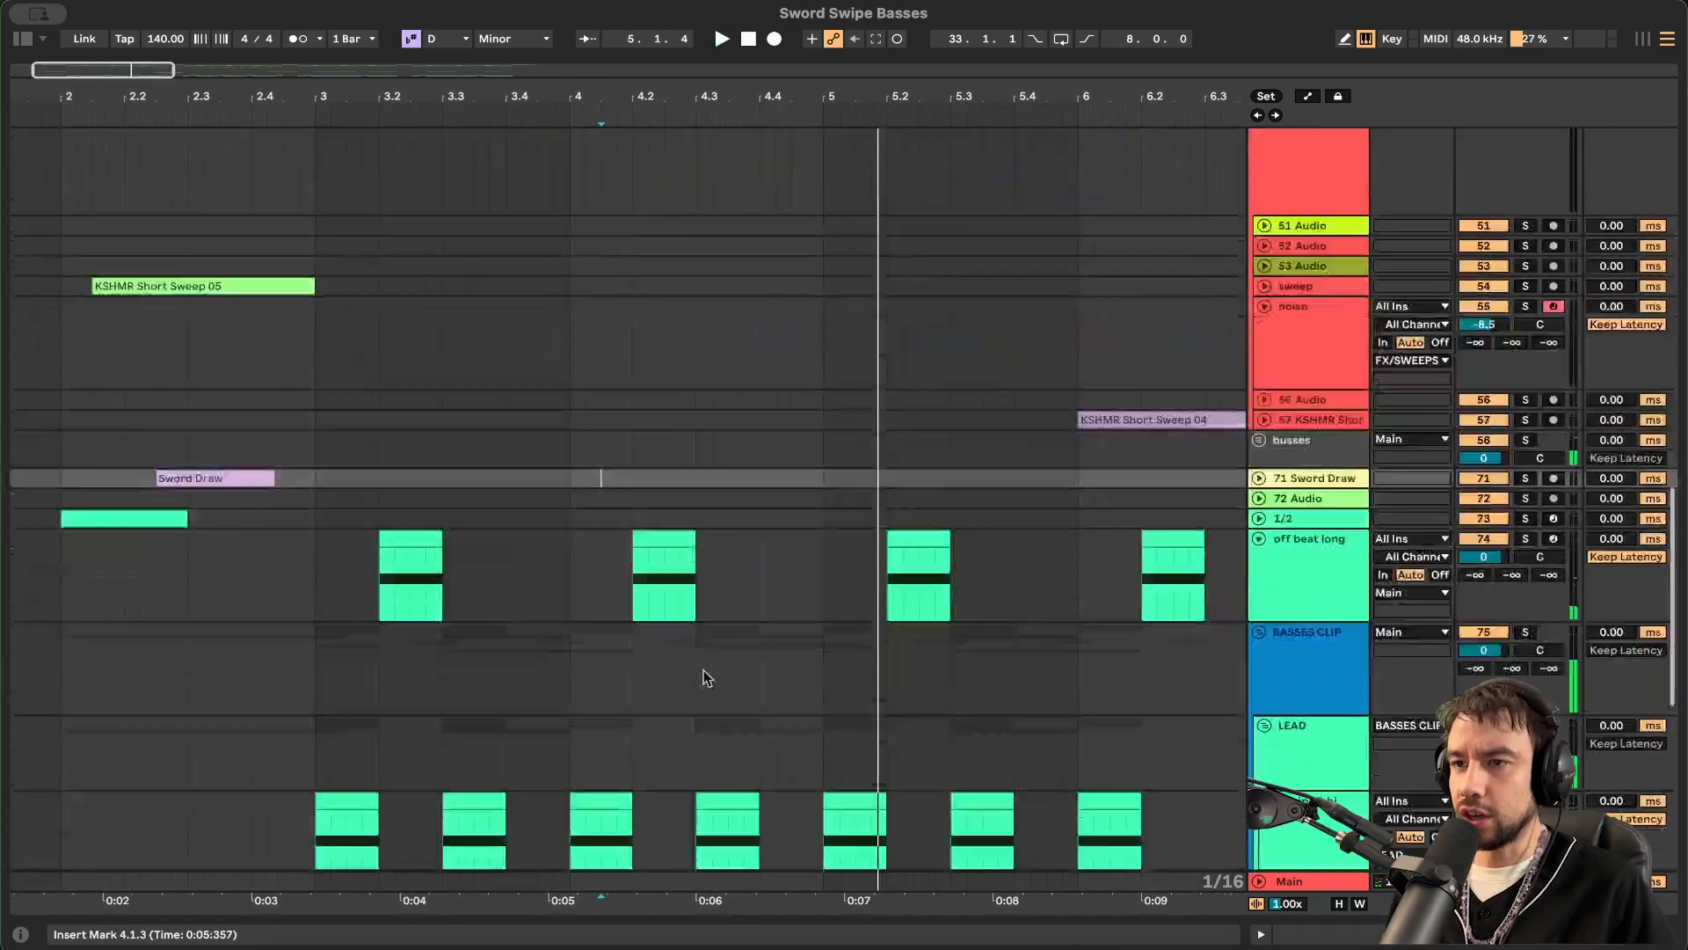
{"action": "left_click", "coordinate": [1308, 608]}
{"action": "left_click", "coordinate": [1515, 539]}
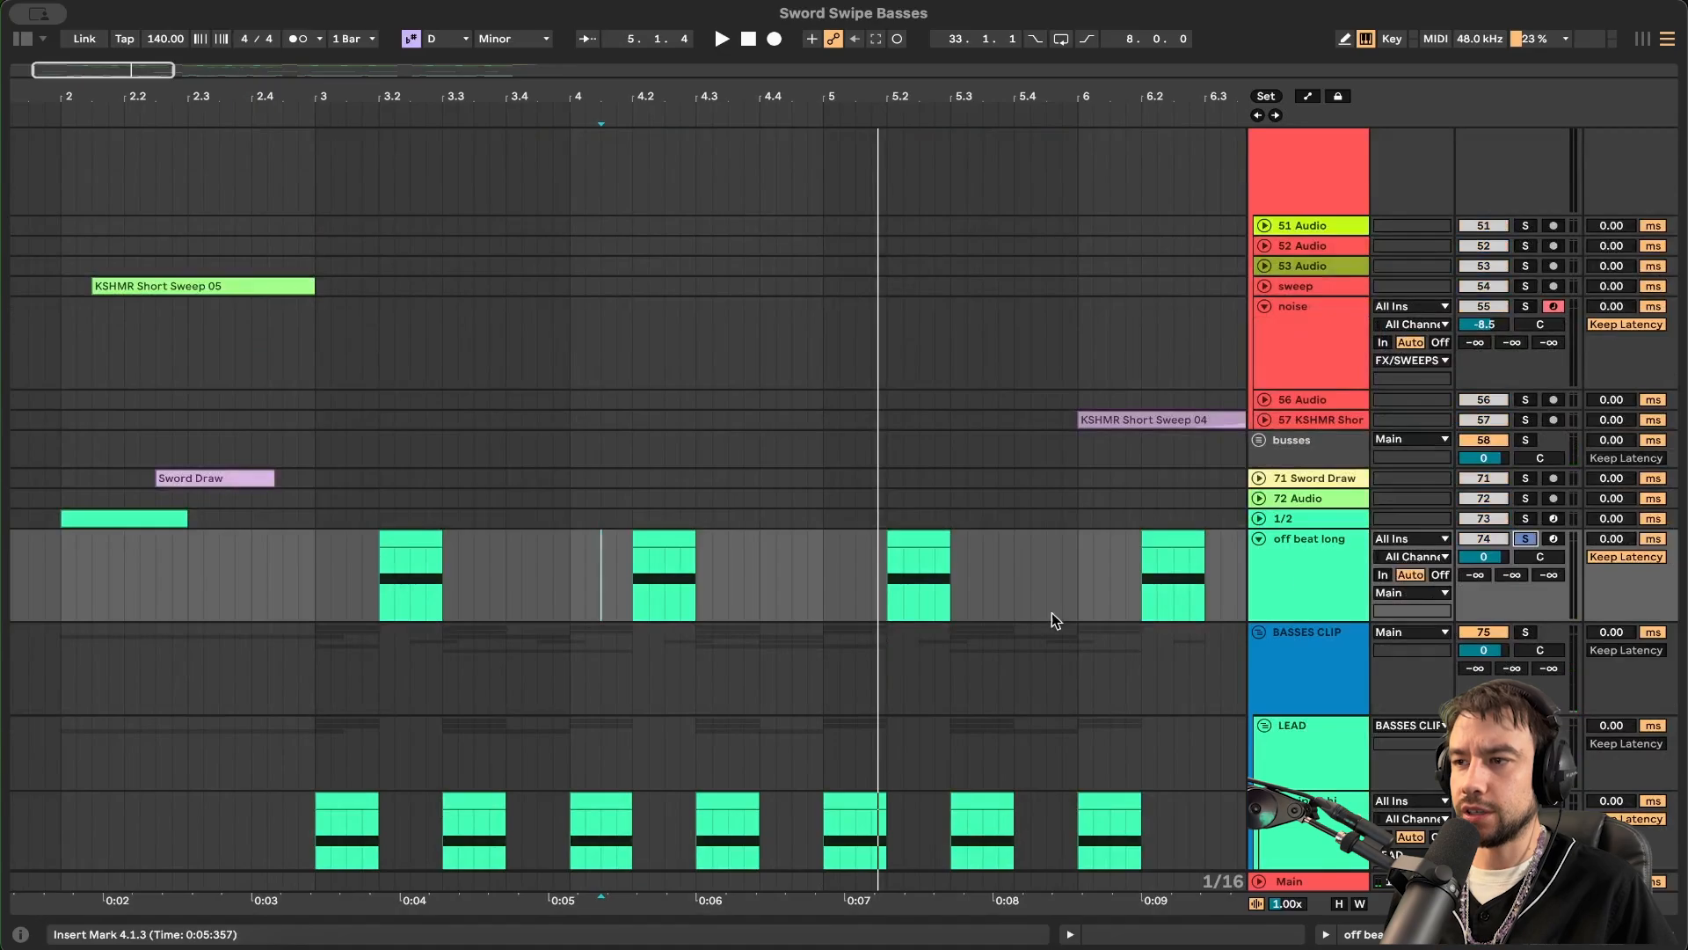
{"action": "scroll", "coordinate": [1193, 597], "scroll_direction": "down", "scroll_amount": 4}
{"action": "double_click", "coordinate": [1310, 444]}
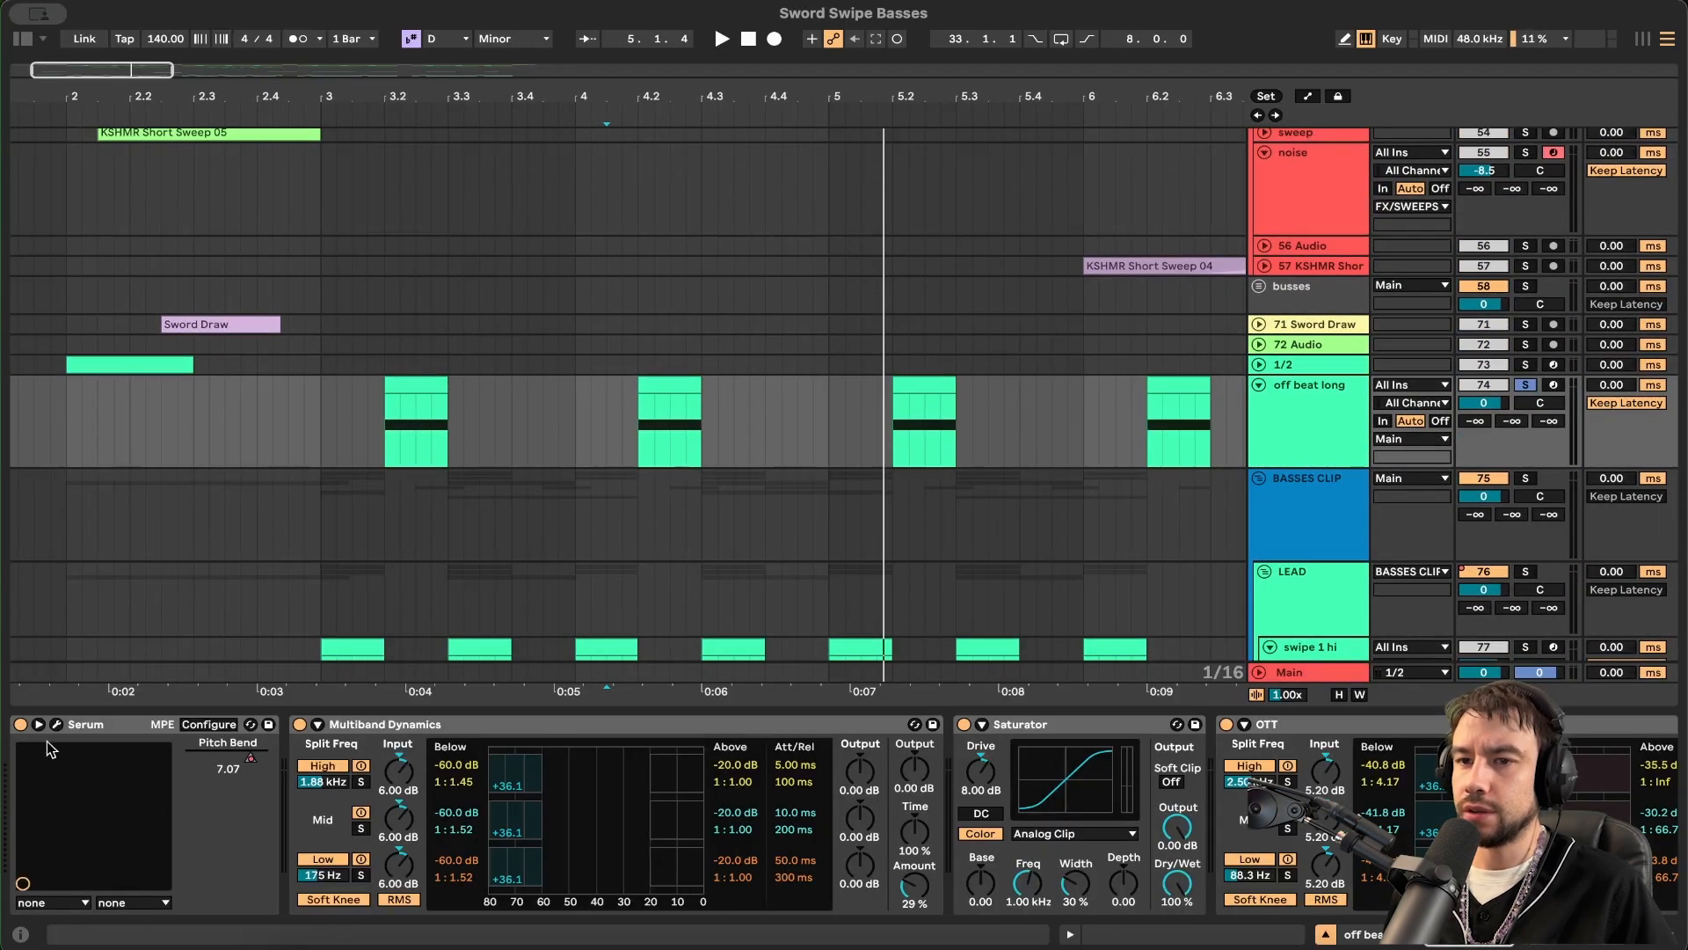
- Examine the Multiband Dynamics, Saturator, OTT and EQ Eight settings on the off beat long track
{"action": "left_click", "coordinate": [410, 728]}
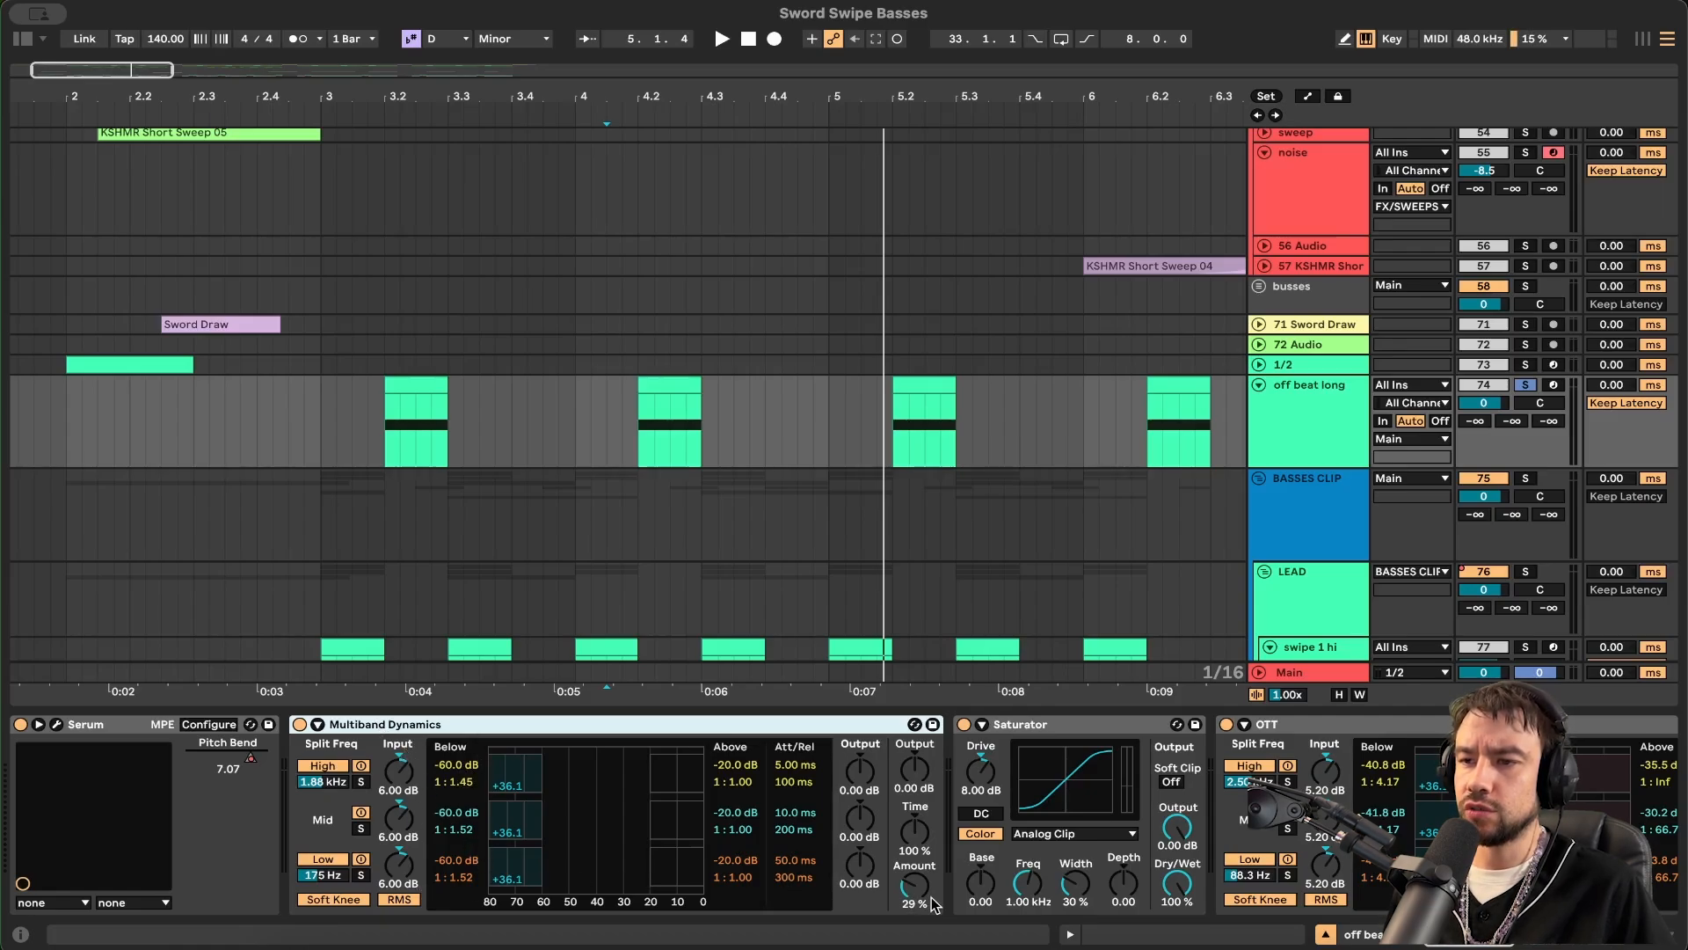
{"action": "scroll", "coordinate": [917, 896], "scroll_direction": "right", "scroll_amount": 10}
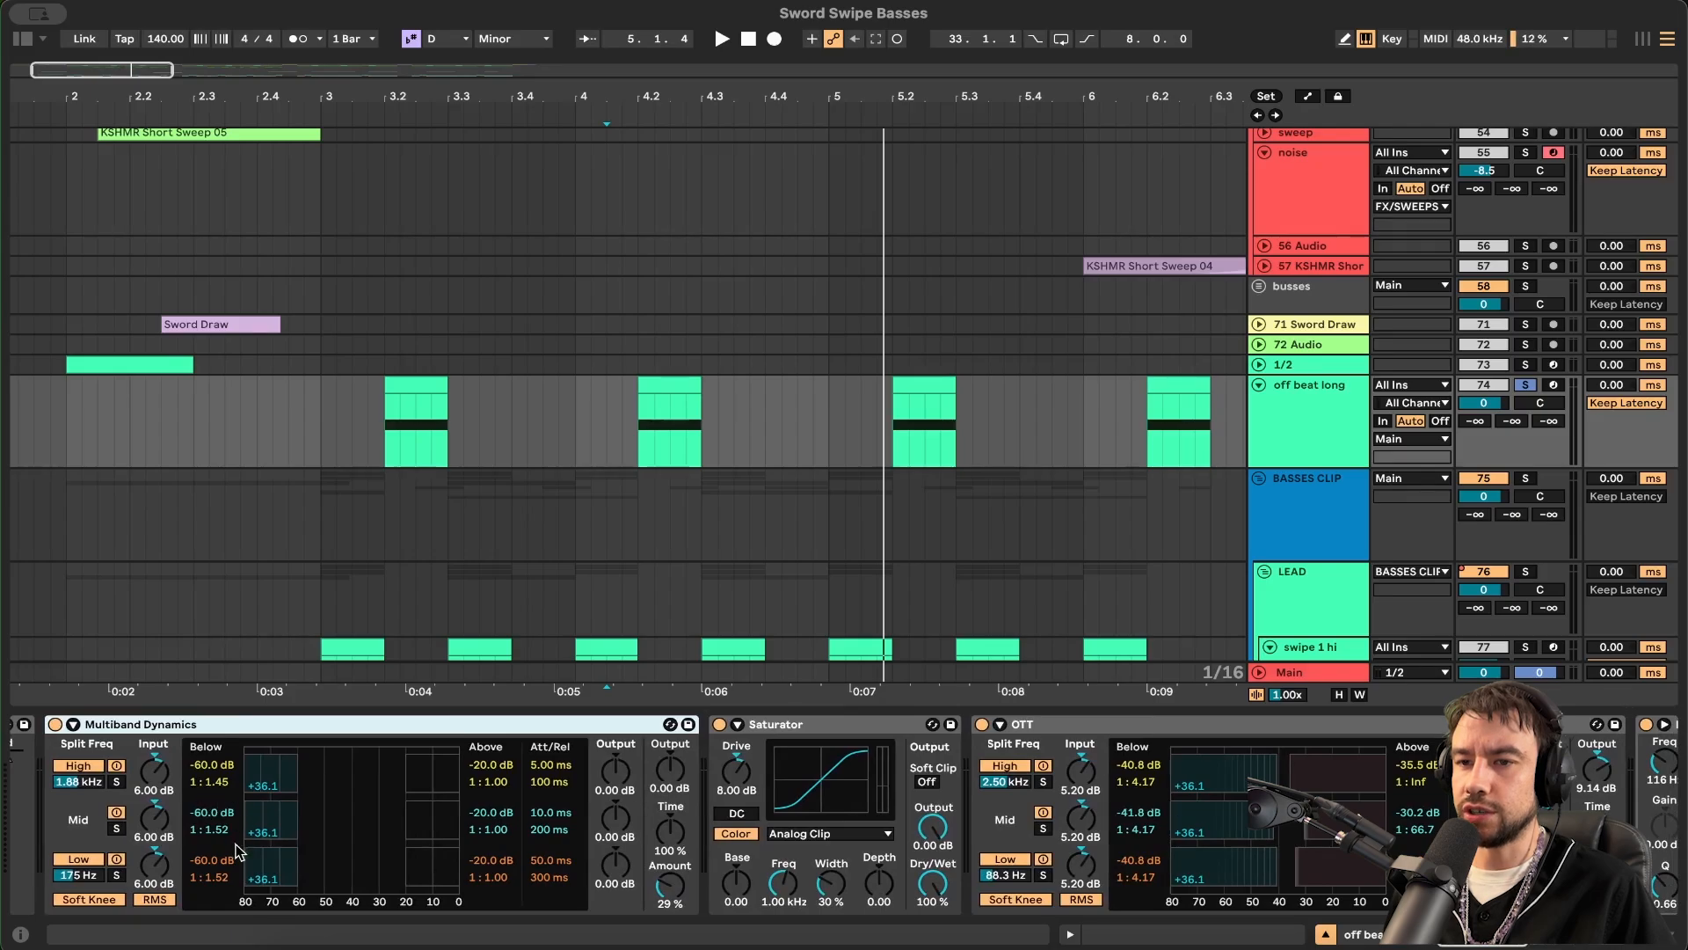
{"action": "scroll", "coordinate": [657, 877], "scroll_direction": "right", "scroll_amount": 3}
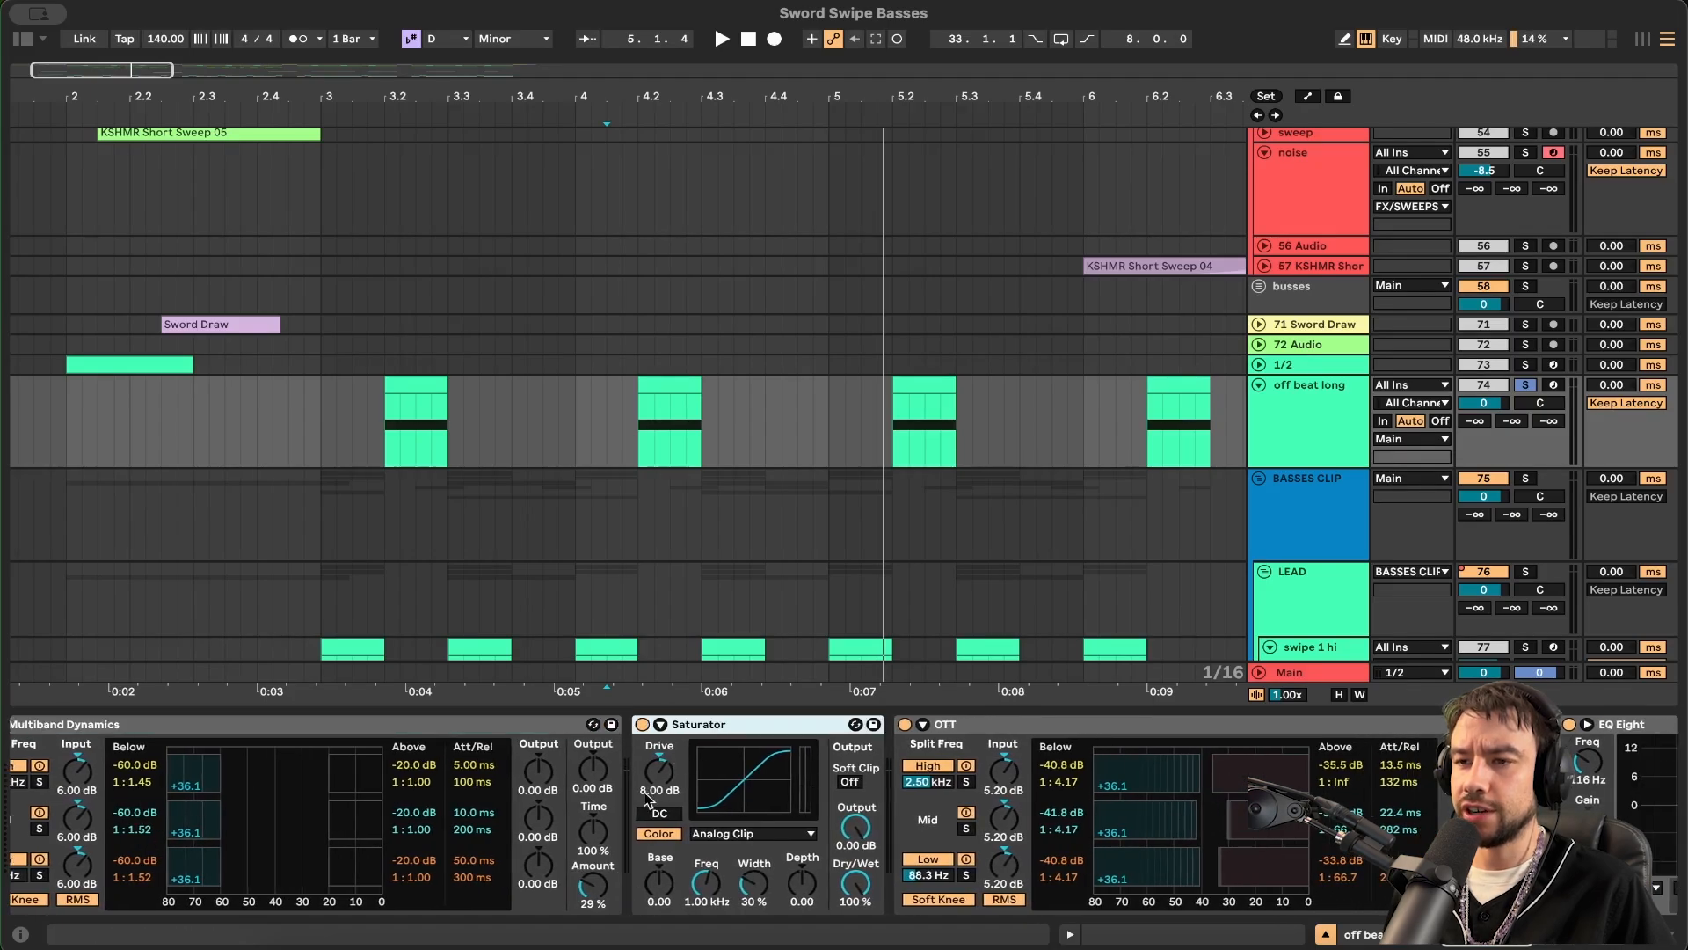
{"action": "scroll", "coordinate": [866, 895], "scroll_direction": "right", "scroll_amount": 18}
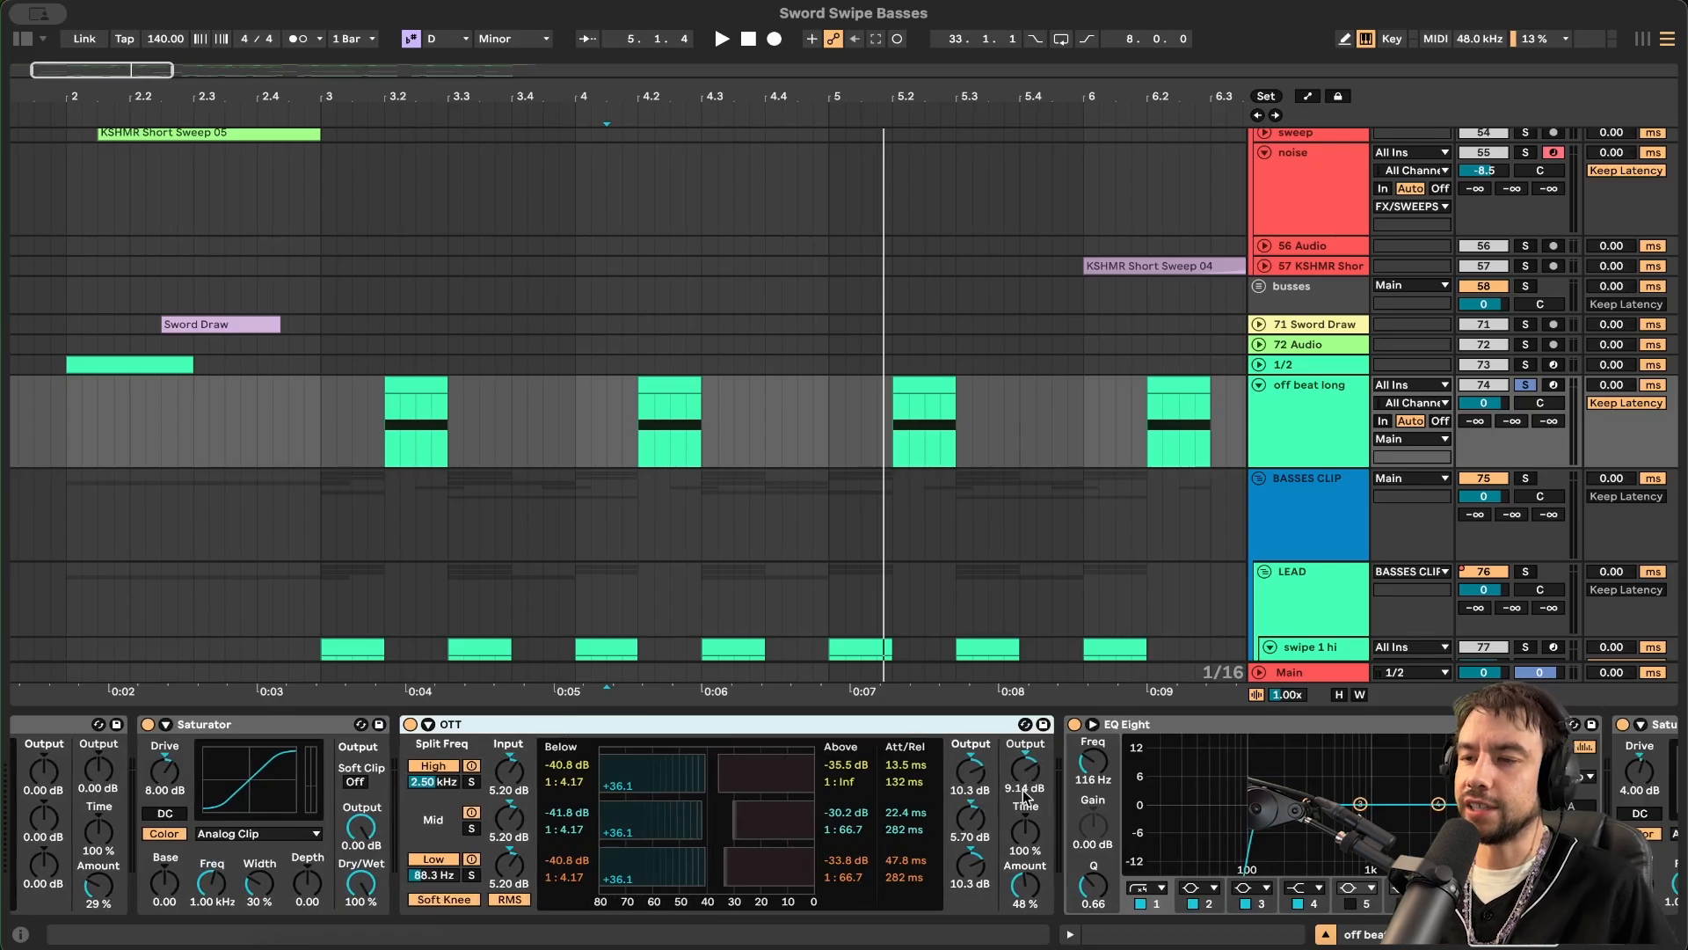
{"action": "scroll", "coordinate": [1011, 894], "scroll_direction": "right", "scroll_amount": 3}
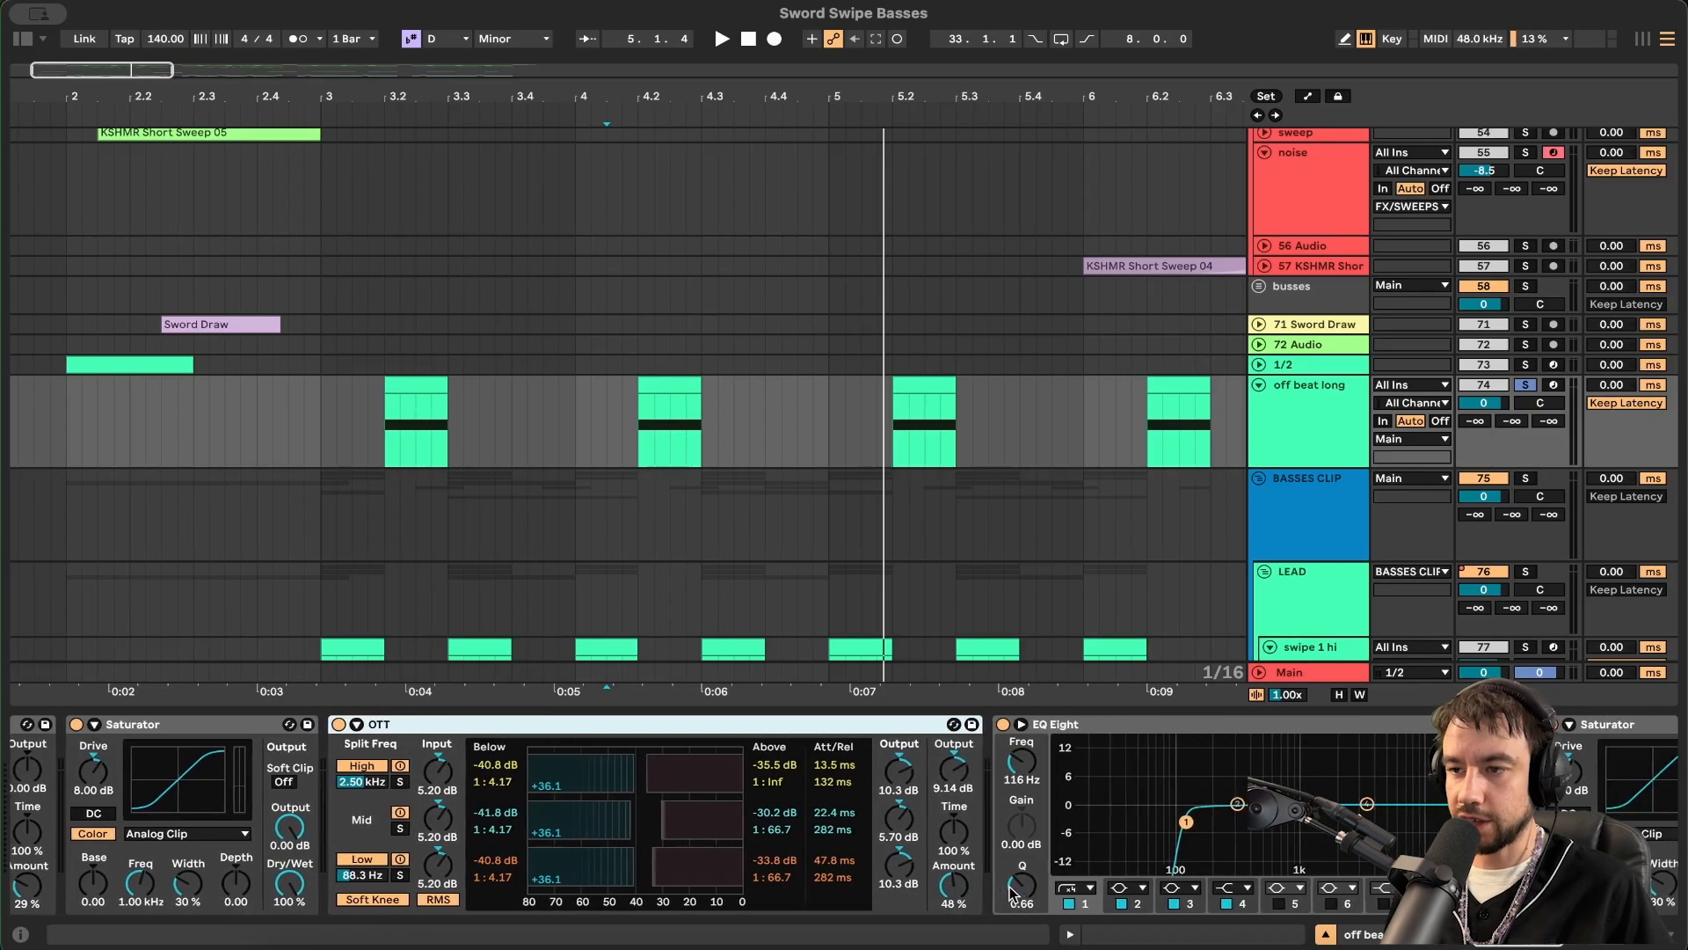
{"action": "scroll", "coordinate": [938, 873], "scroll_direction": "right", "scroll_amount": 17}
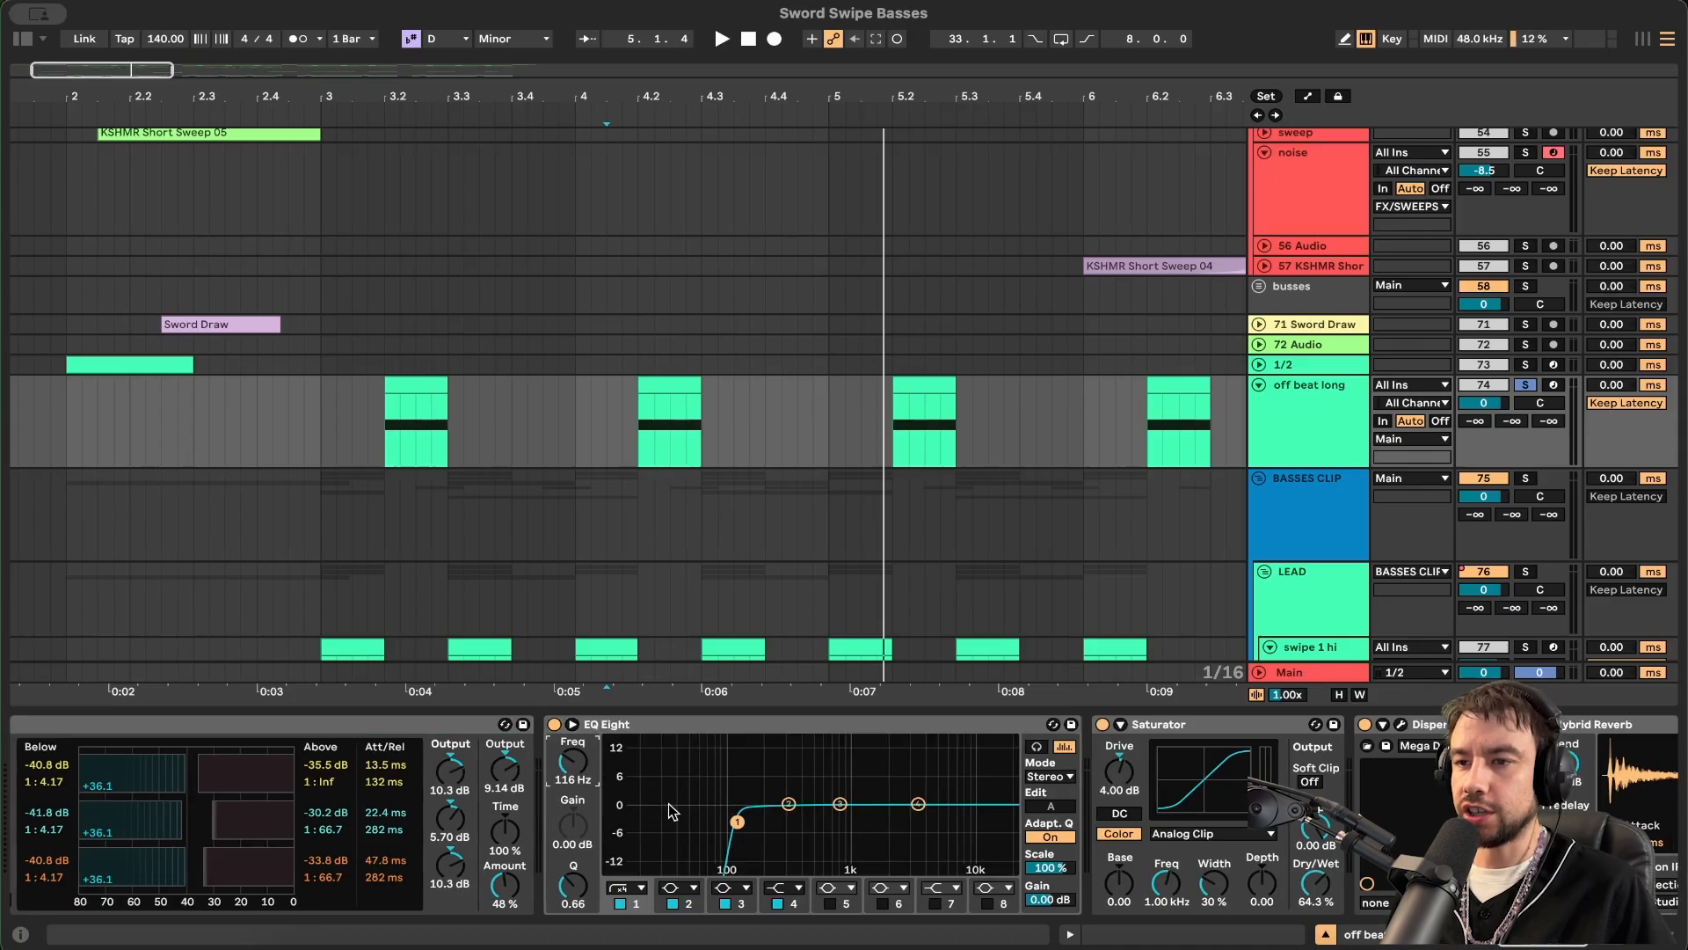
{"action": "scroll", "coordinate": [943, 849], "scroll_direction": "right", "scroll_amount": 11}
- Examine the second Saturator, the Disperser's plugin window and the Hybrid Reverb settings on the off beat long track
{"action": "left_click", "coordinate": [962, 728]}
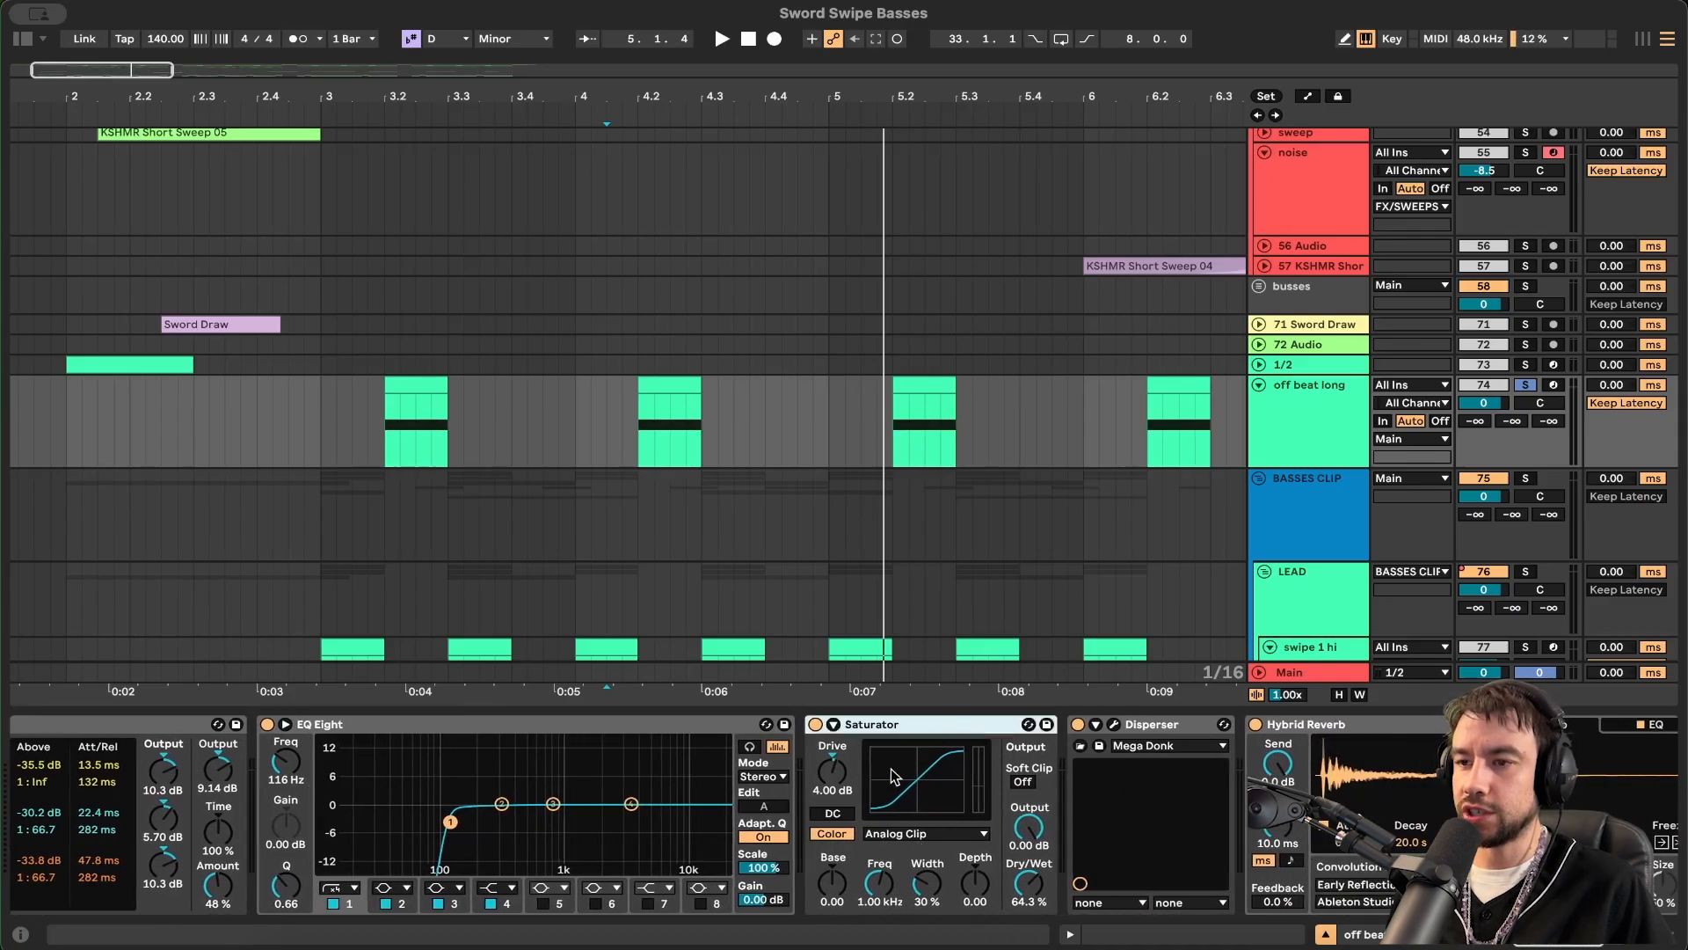
{"action": "scroll", "coordinate": [895, 776], "scroll_direction": "right", "scroll_amount": 2}
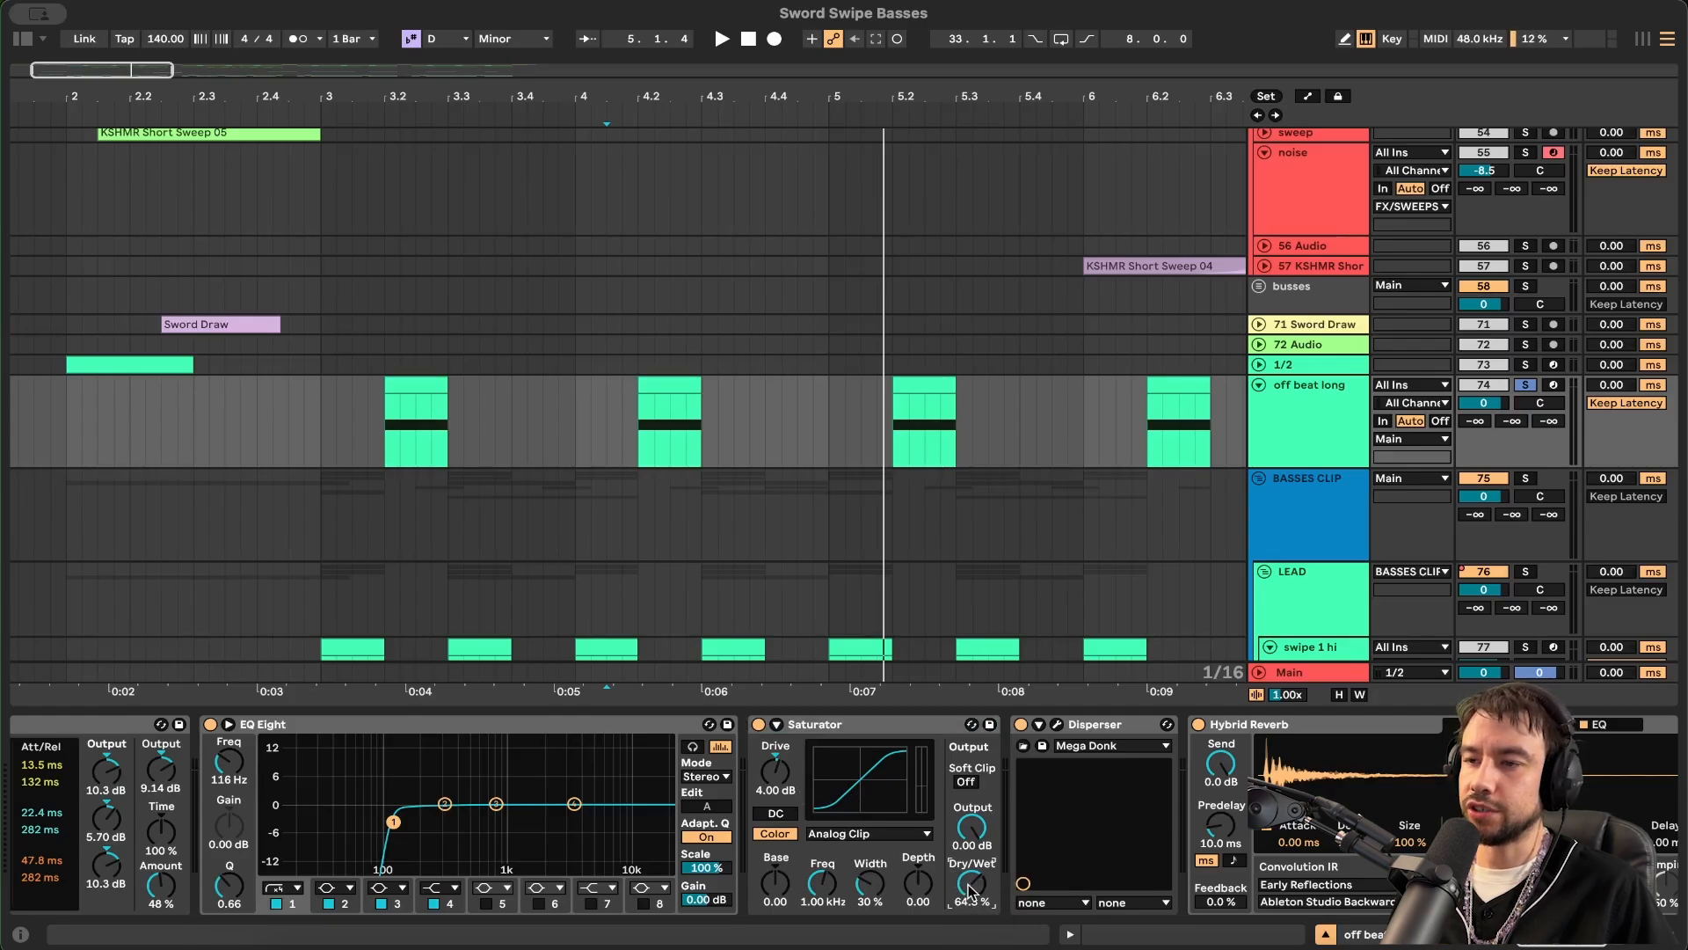
{"action": "scroll", "coordinate": [719, 741], "scroll_direction": "right", "scroll_amount": 12}
{"action": "left_click", "coordinate": [729, 725]}
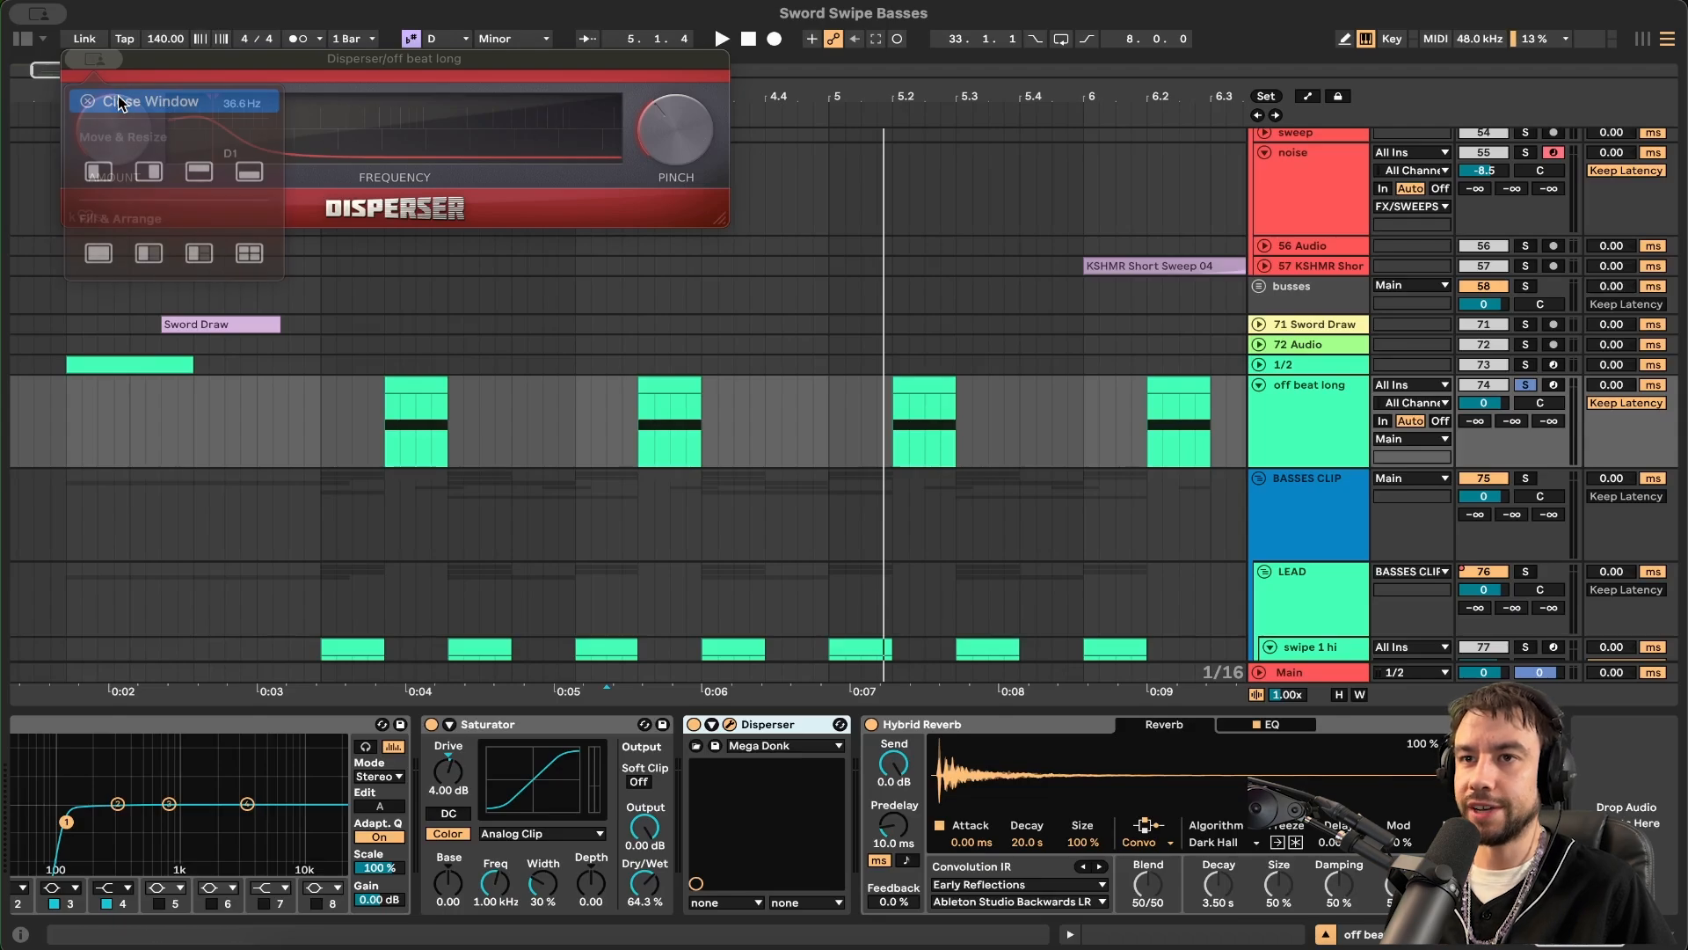
{"action": "left_click", "coordinate": [113, 99]}
{"action": "left_click", "coordinate": [1003, 735]}
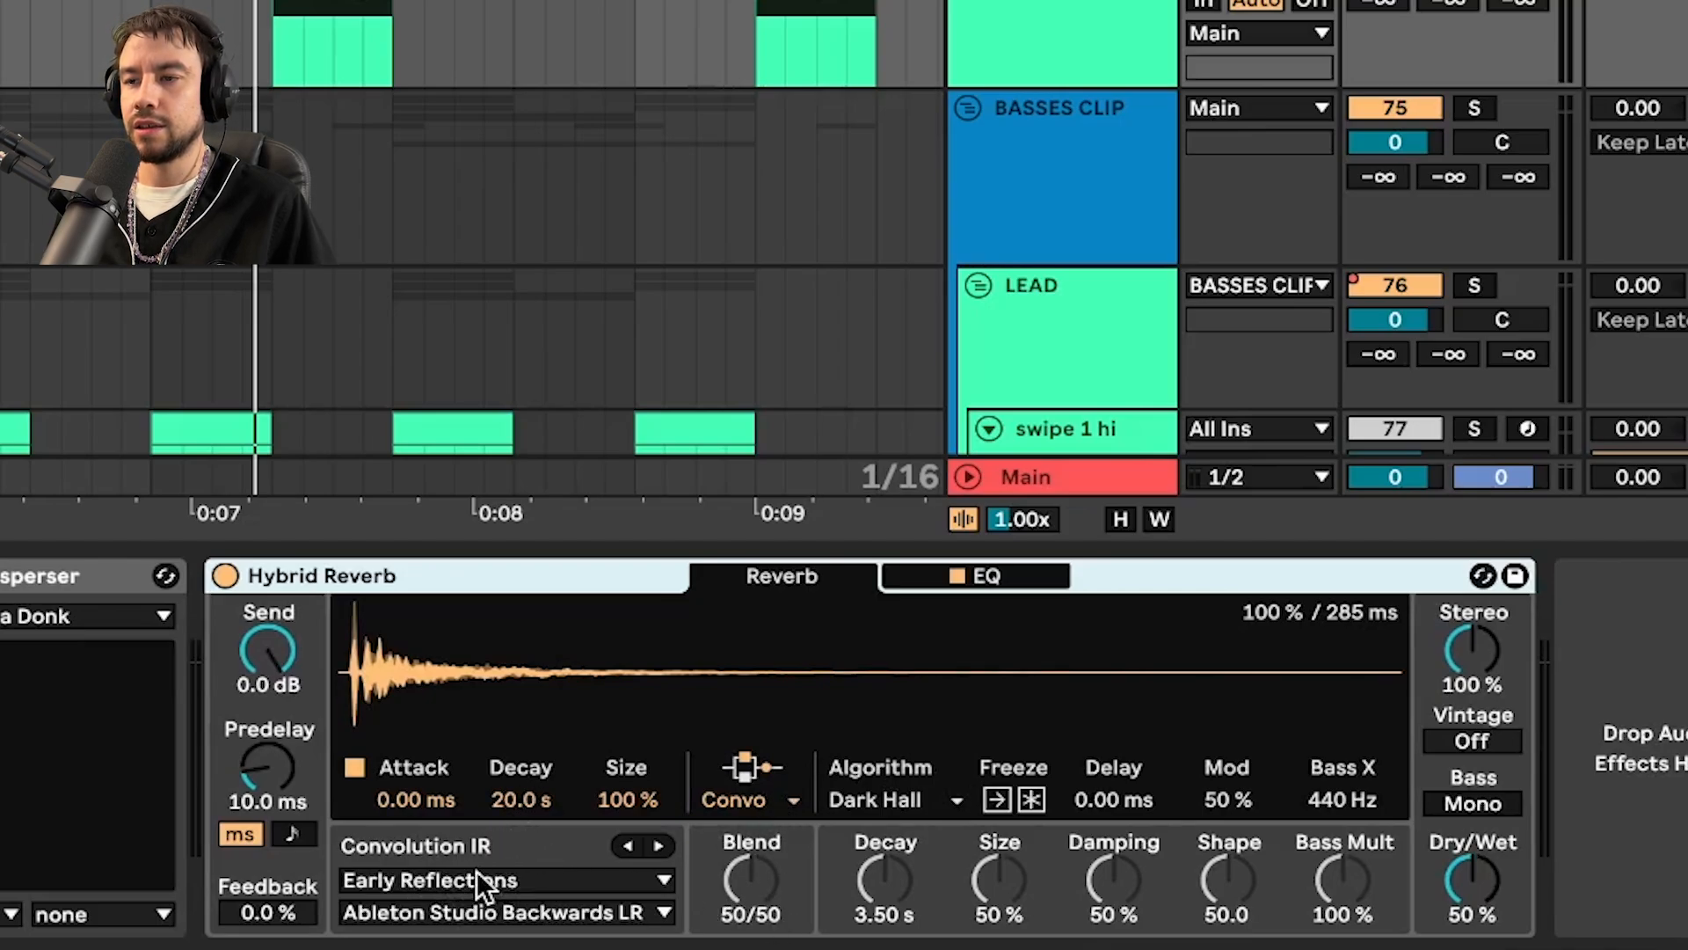
- Compare the off beat long clip at 4.2 with the Hybrid Reverb bypassed and enabled
{"action": "key", "text": "space"}
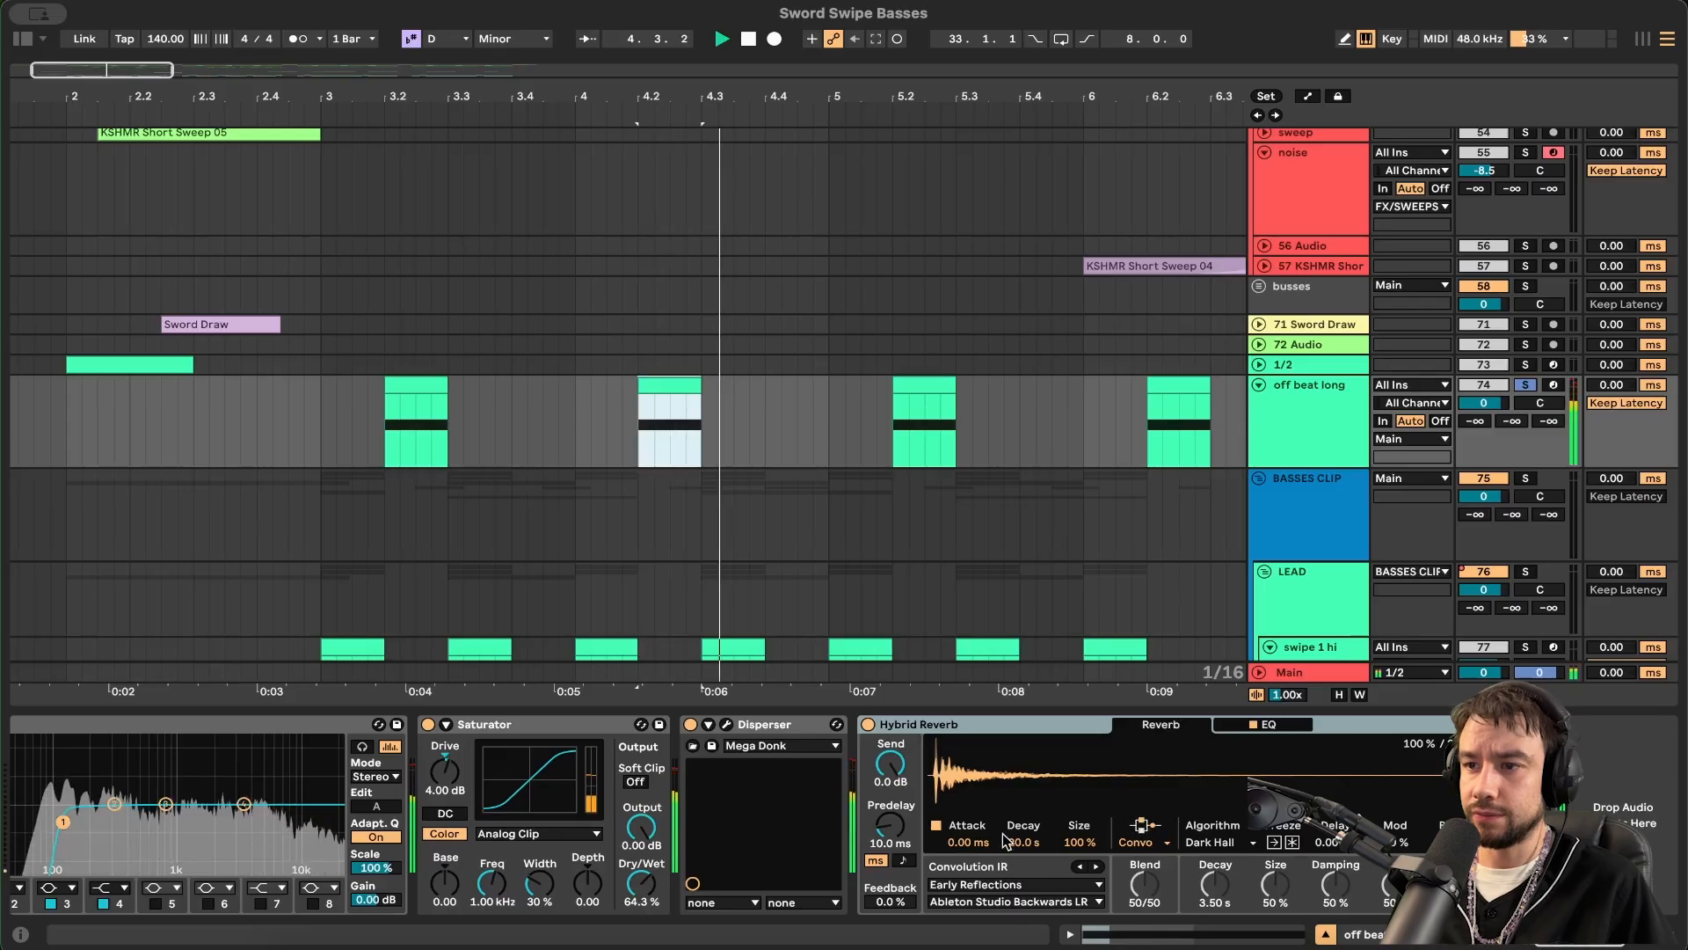
{"action": "key", "text": "space"}
{"action": "left_click", "coordinate": [226, 576]}
{"action": "key", "text": "space"}
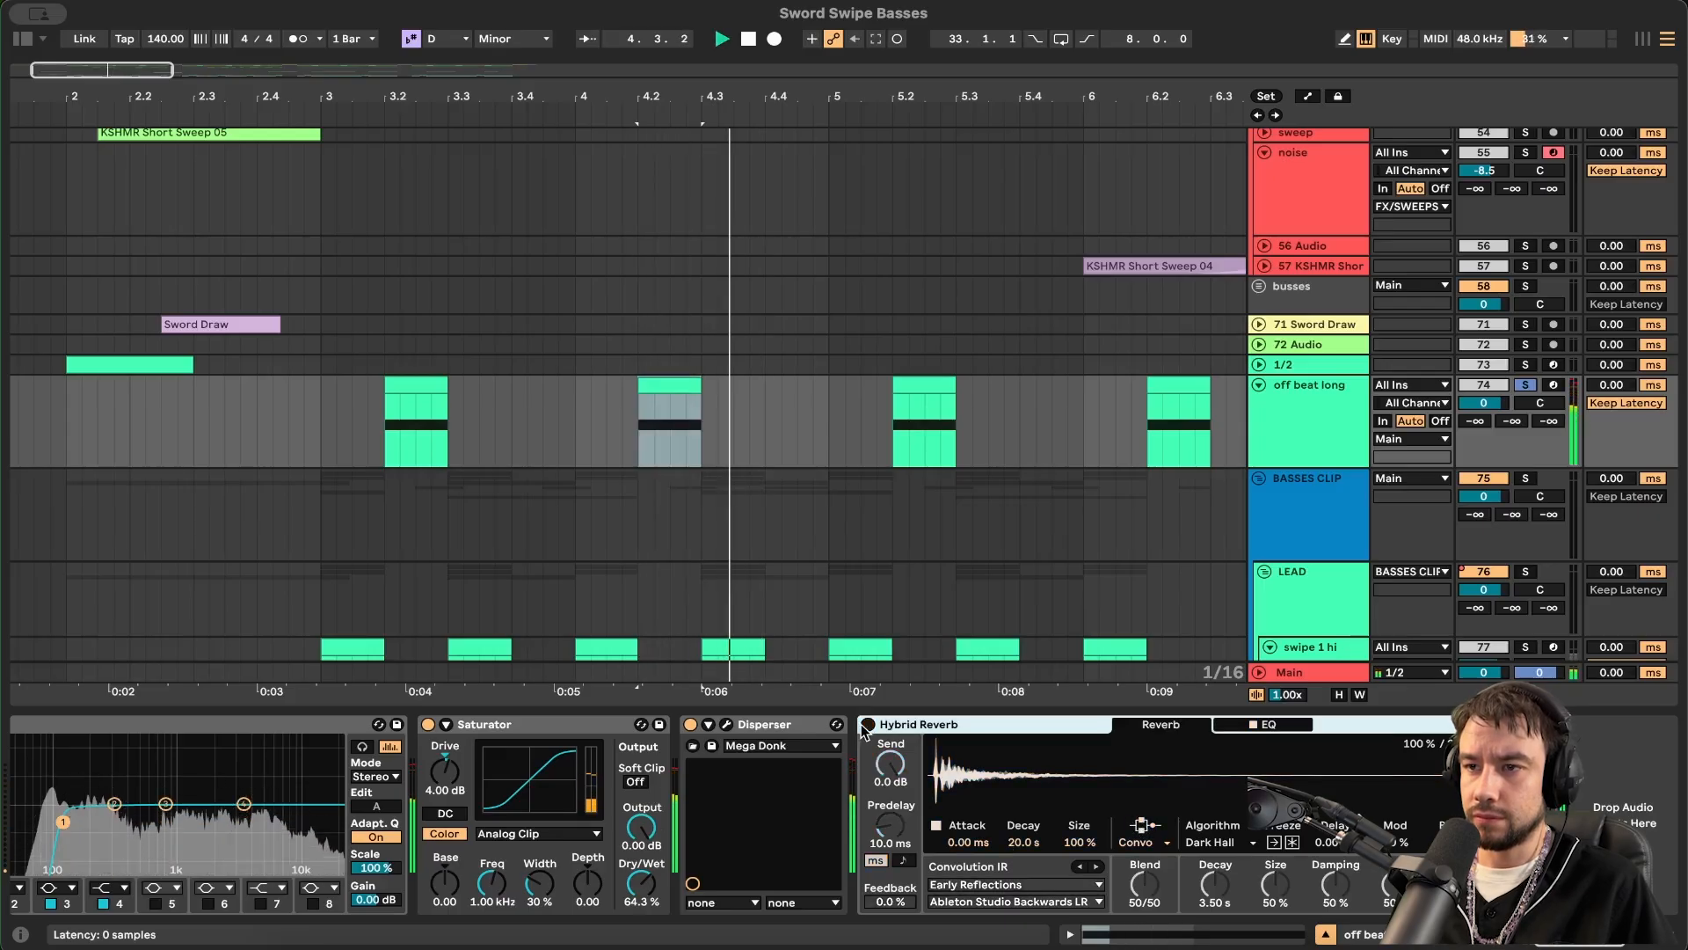
{"action": "left_click", "coordinate": [868, 725]}
{"action": "key", "text": "space"}
{"action": "key", "text": "space"}
{"action": "key", "text": "space"}
{"action": "key", "text": "space"}
- Show the automation of Serum's Pitch Bend on the off beat long track
{"action": "scroll", "coordinate": [763, 804], "scroll_direction": "left", "scroll_amount": 8}
{"action": "scroll", "coordinate": [763, 805], "scroll_direction": "left", "scroll_amount": 5}
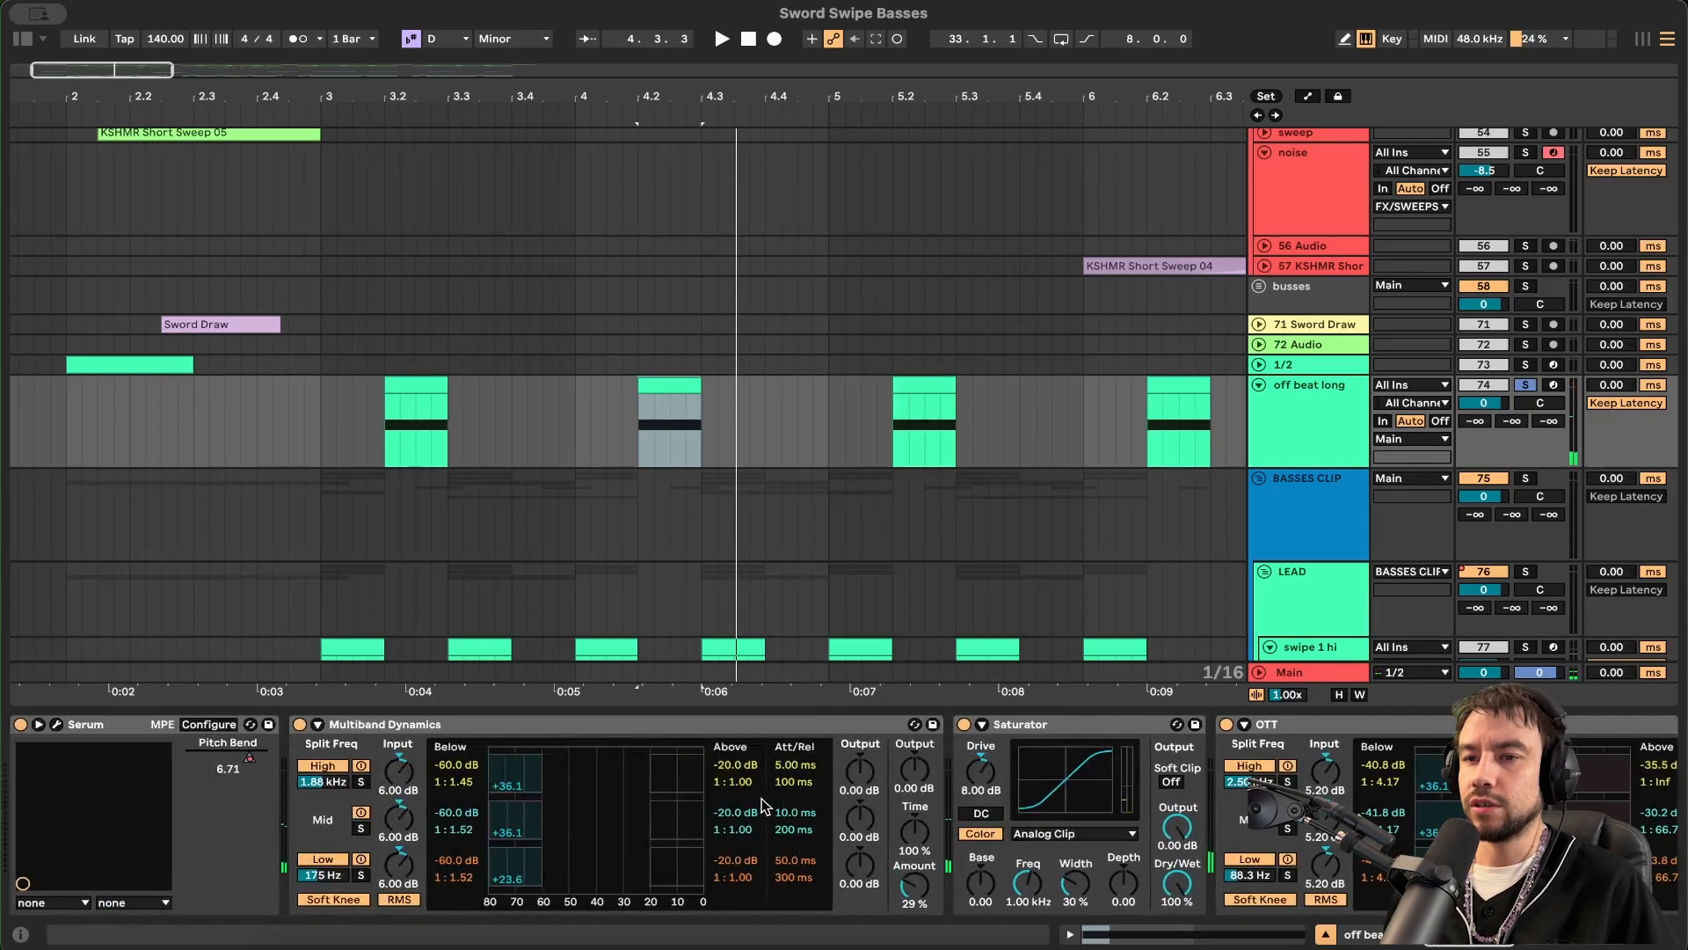
{"action": "right_click", "coordinate": [247, 756]}
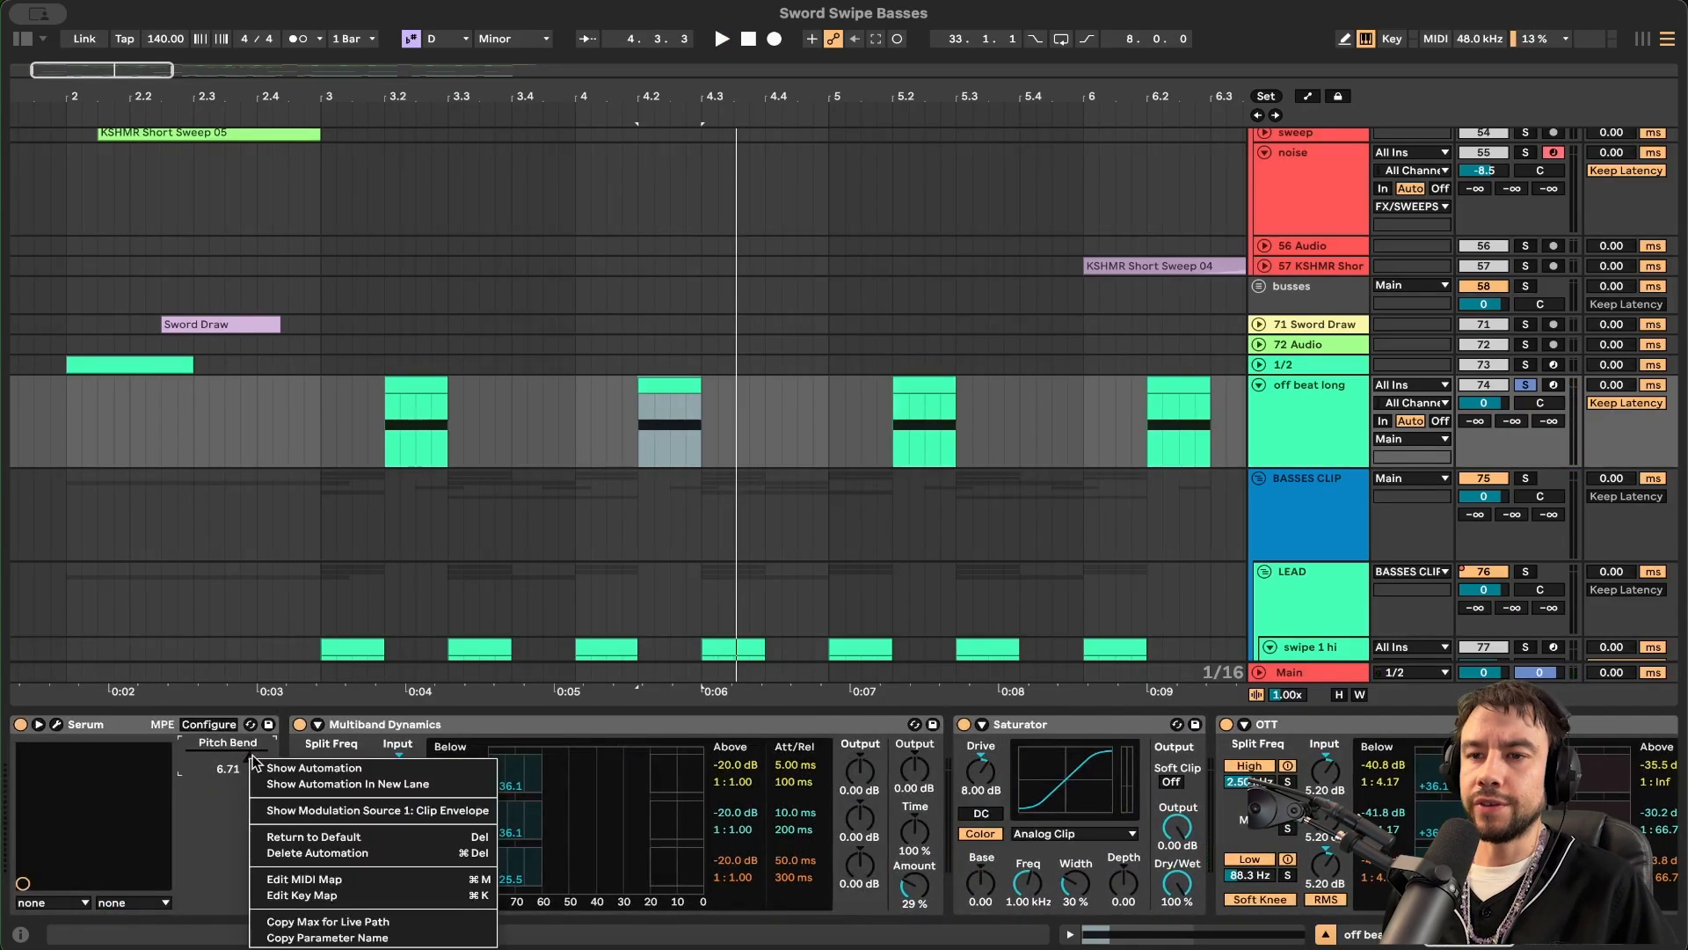
{"action": "left_click", "coordinate": [275, 766]}
{"action": "scroll", "coordinate": [740, 488], "scroll_direction": "down", "scroll_amount": 3}
{"action": "left_click", "coordinate": [599, 478]}
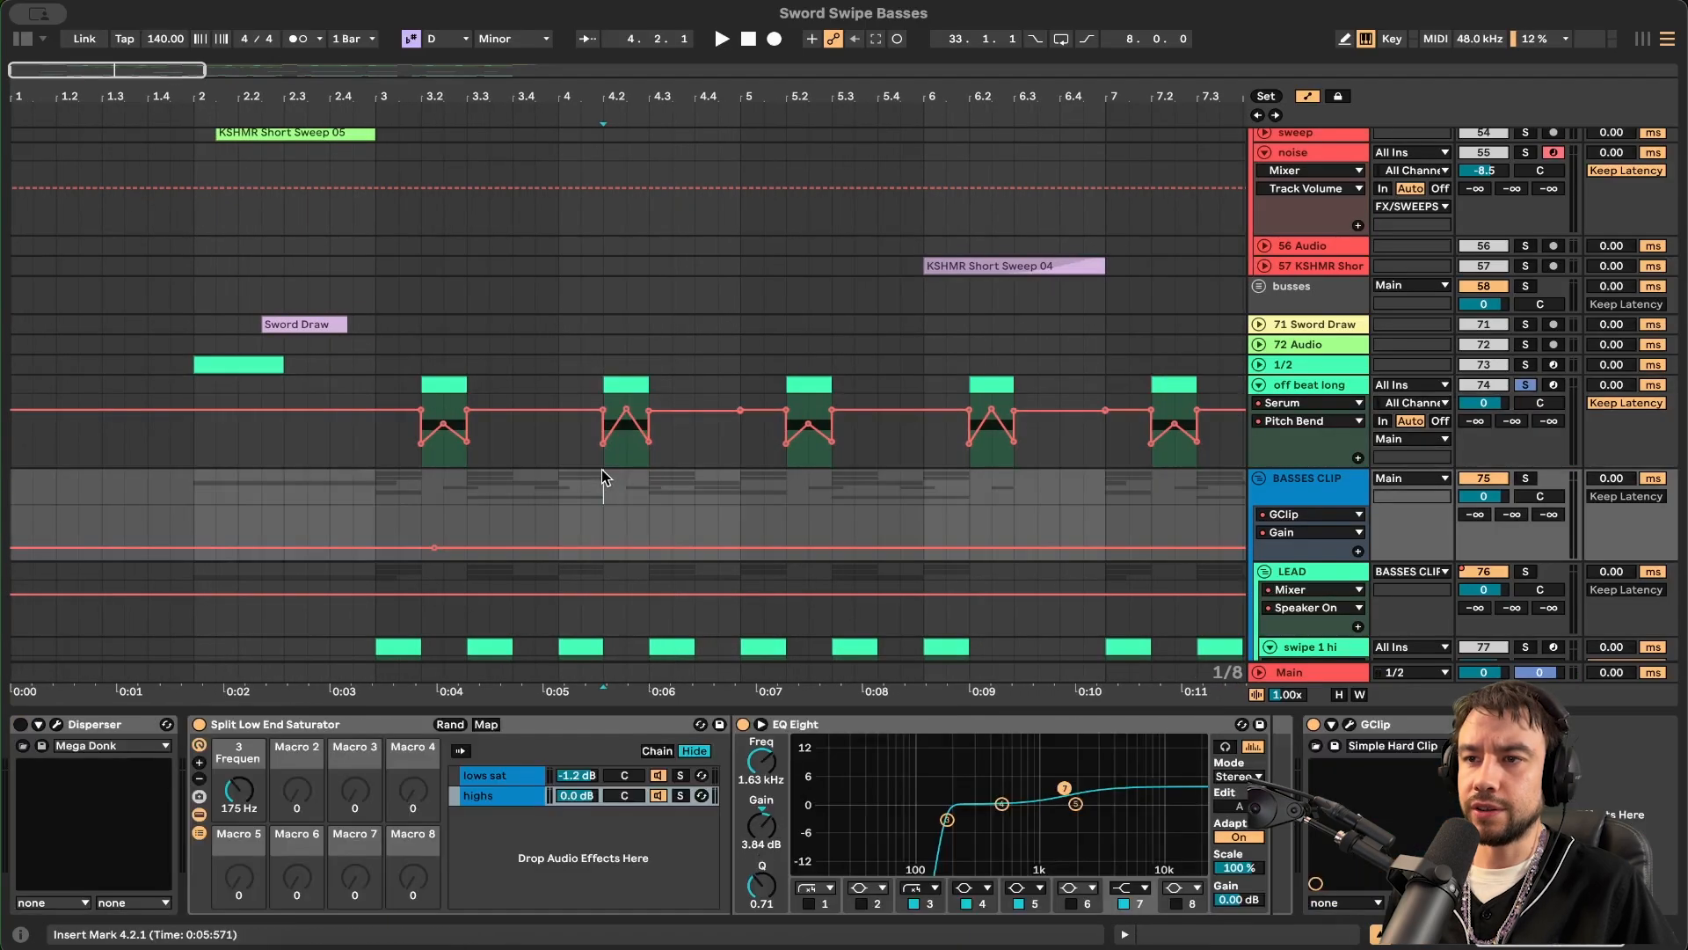
{"action": "left_click", "coordinate": [1285, 387]}
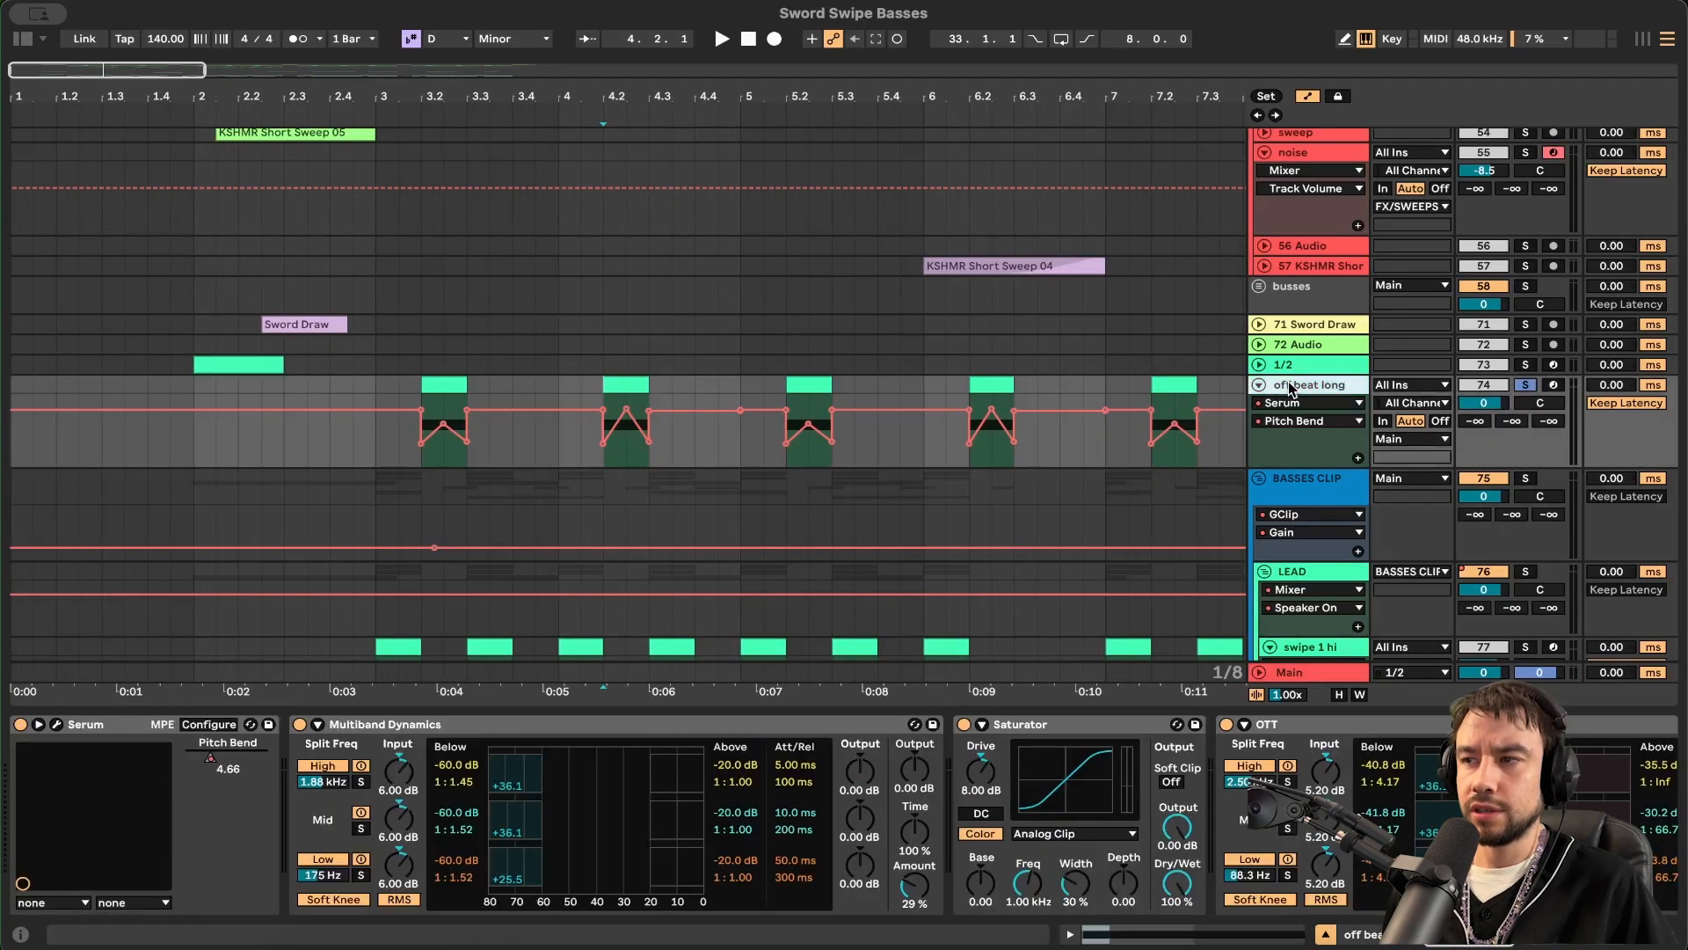
- Select the off beat long clip at 4.2 and play it with its Pitch Bend automation
{"action": "left_click", "coordinate": [626, 387]}
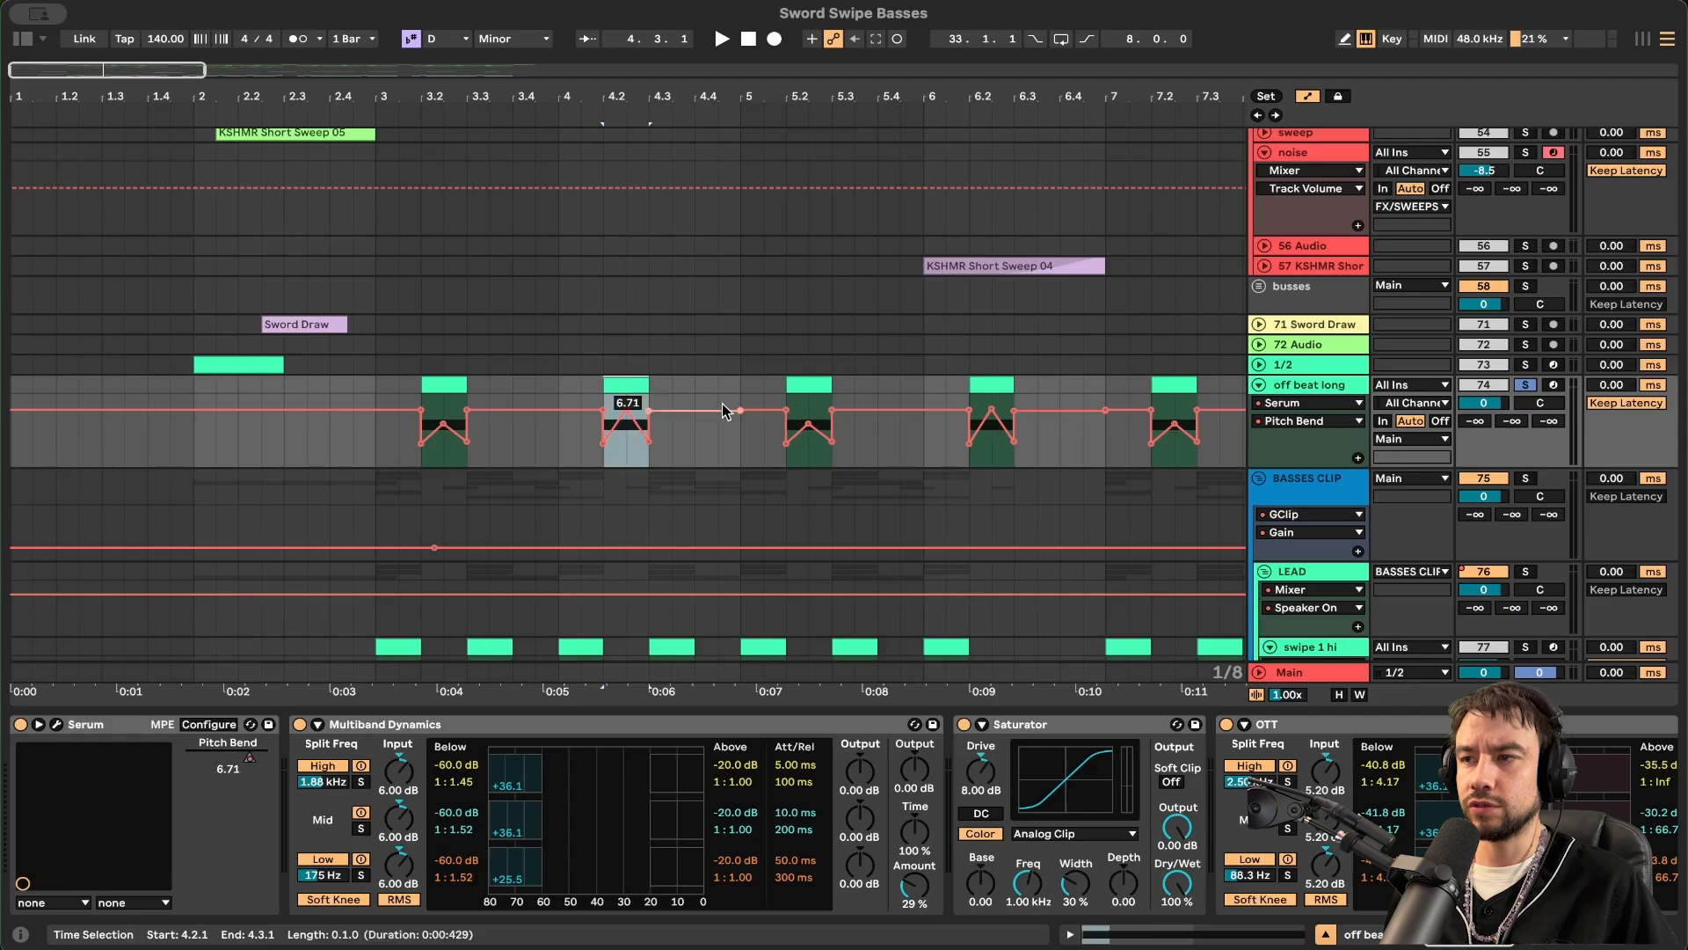
{"action": "key", "text": "space"}
- Delete the Pitch Bend automation from 4.2.1 to 4.3.3 on the off beat long track and play the clip repeatedly without it
{"action": "scroll", "coordinate": [675, 471], "scroll_direction": "up", "scroll_amount": 3}
{"action": "left_click_drag", "start_coordinate": [671, 463], "coordinate": [564, 453]}
{"action": "key", "text": "Delete"}
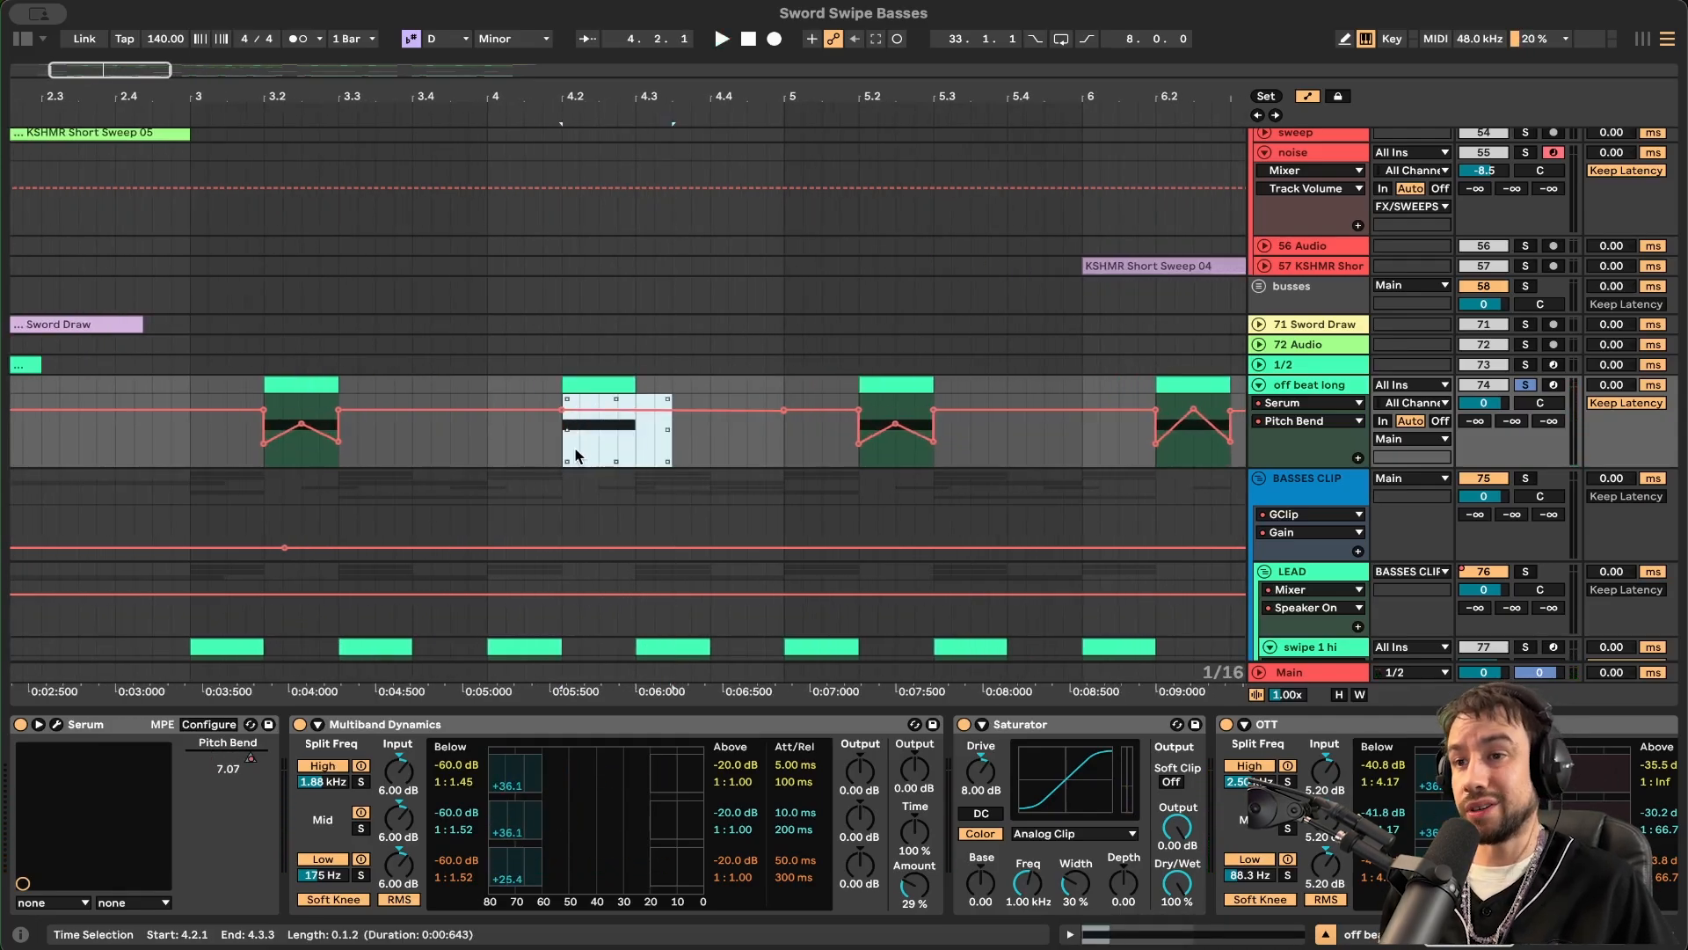
{"action": "key", "text": "space"}
{"action": "key", "text": "space"}
{"action": "key", "text": "space"}
{"action": "key", "text": "space"}
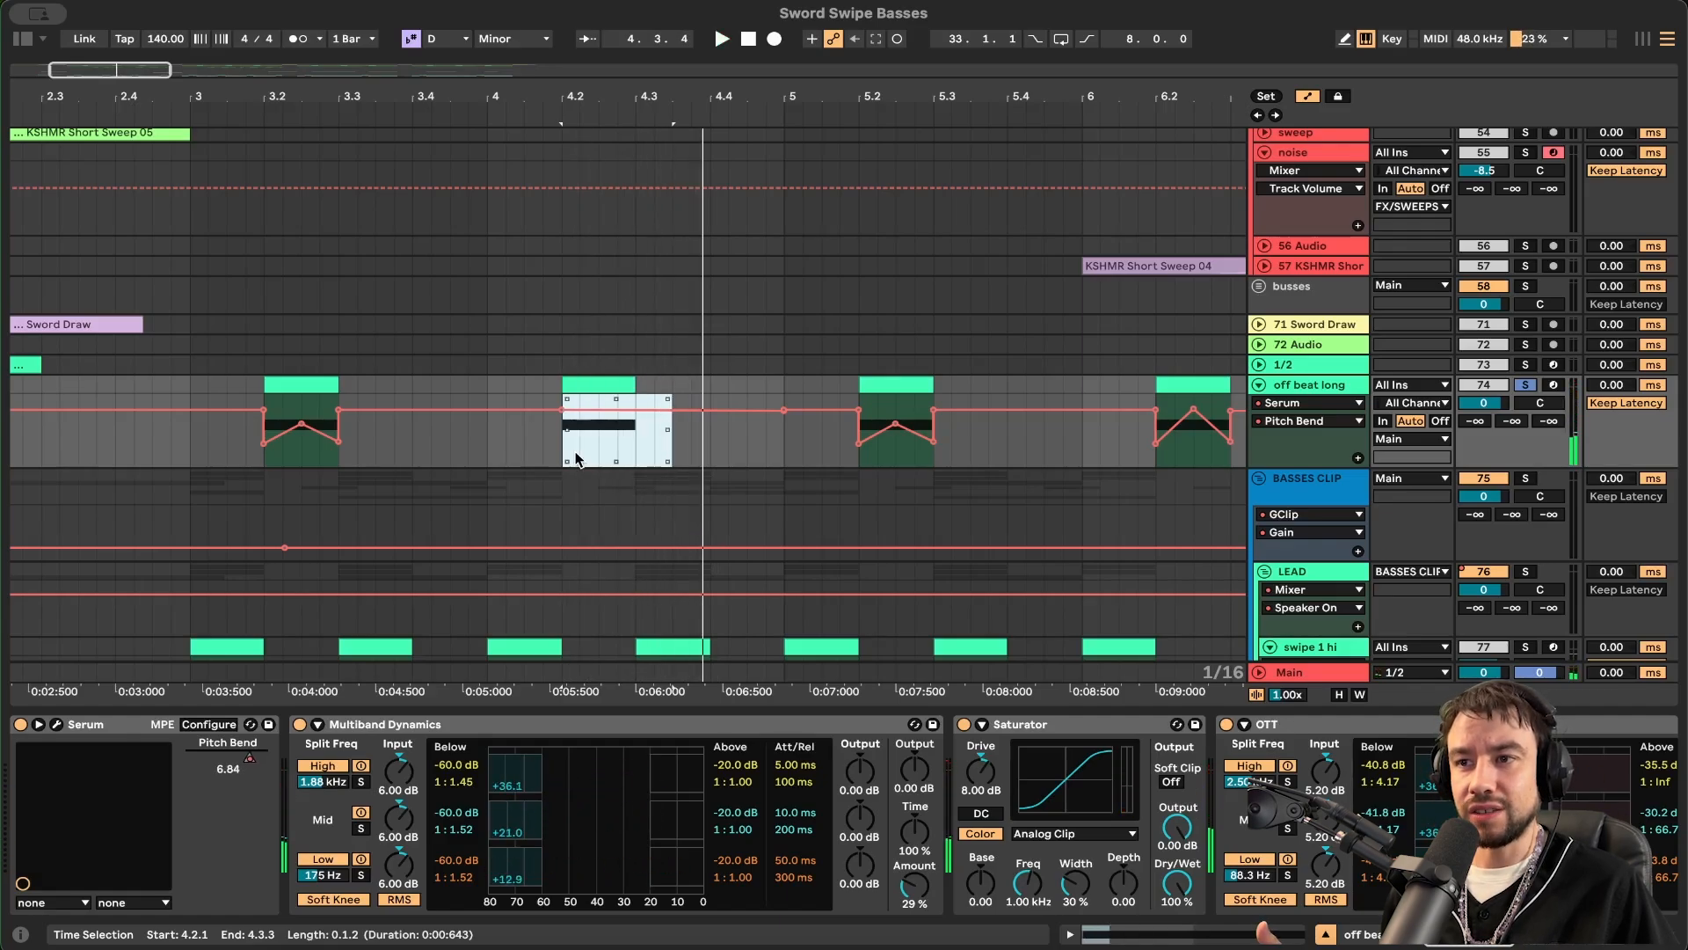
{"action": "key", "text": "space"}
{"action": "key", "text": "space"}
{"action": "key", "text": "space"}
{"action": "key", "text": "space"}
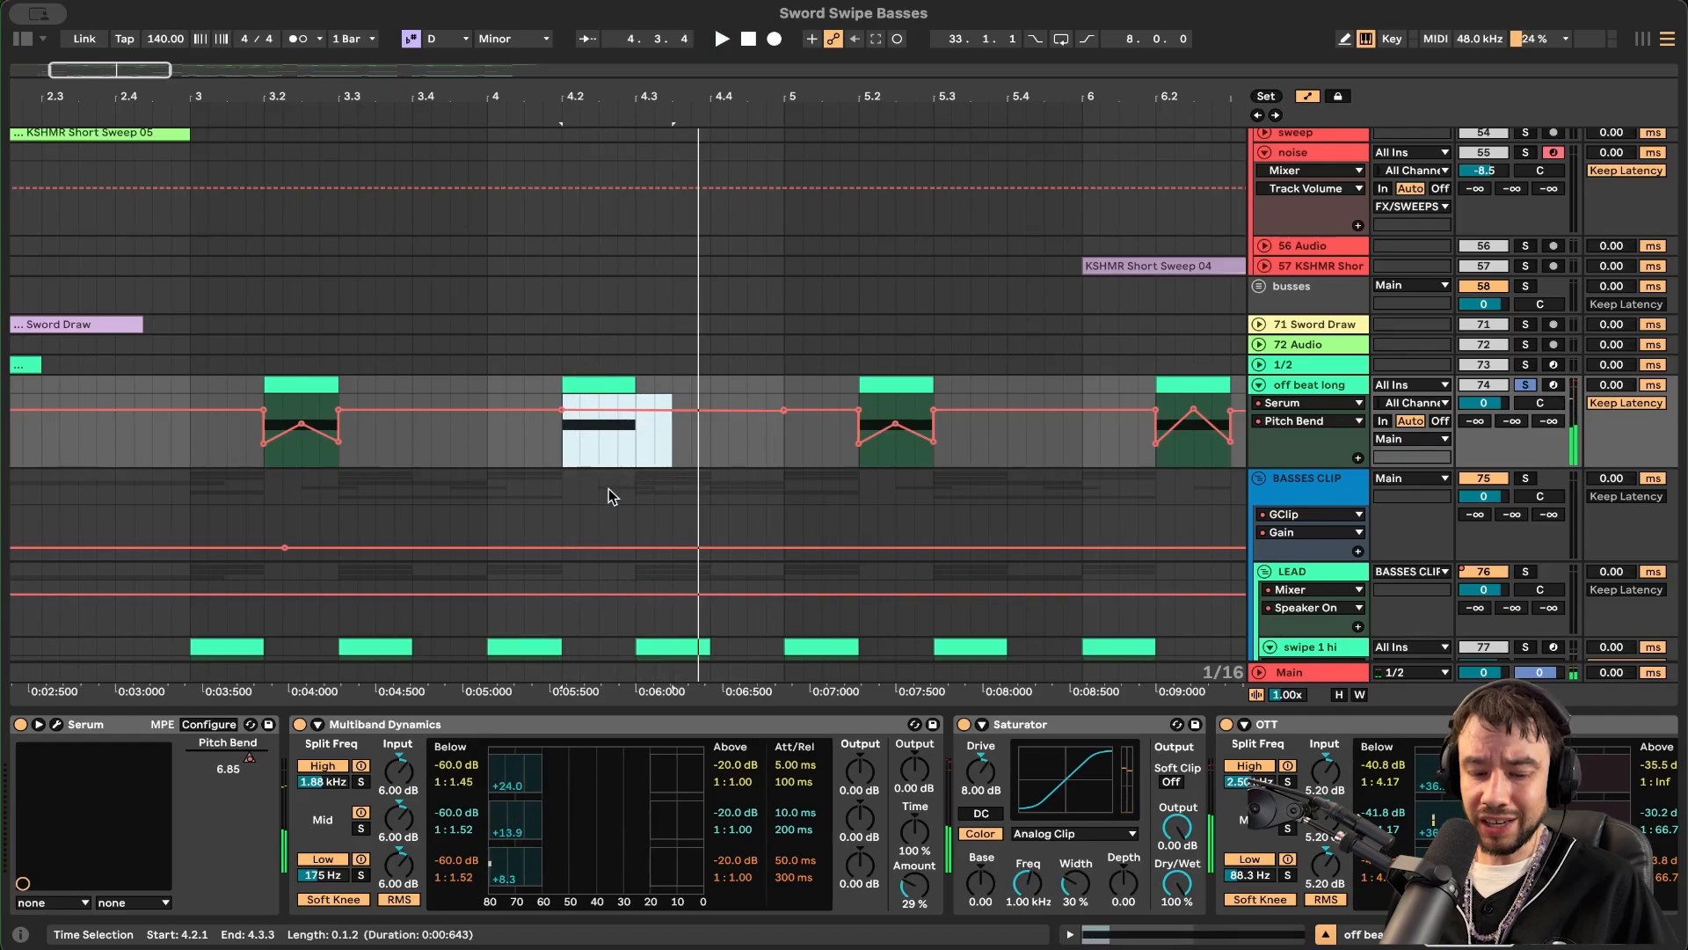
- Restore the deleted Pitch Bend automation on the off beat long clip and play the track from 4.2.1
{"action": "key", "text": "super+v"}
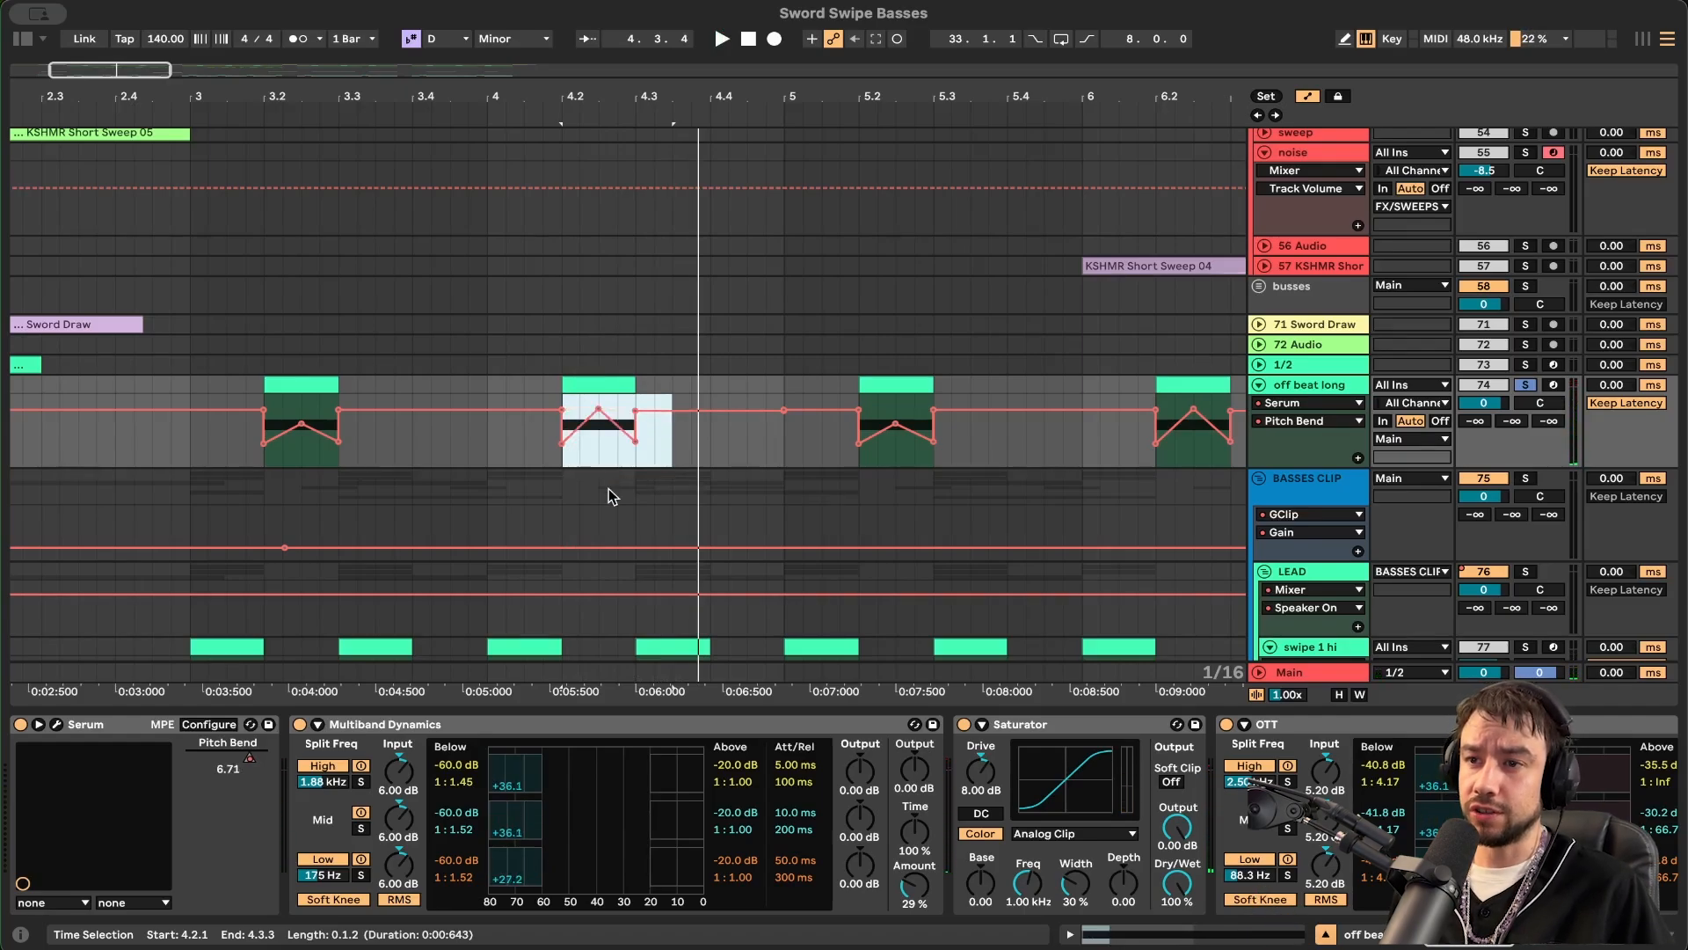
{"action": "scroll", "coordinate": [611, 491], "scroll_direction": "up", "scroll_amount": 3}
{"action": "left_click", "coordinate": [511, 489]}
{"action": "left_click", "coordinate": [544, 461]}
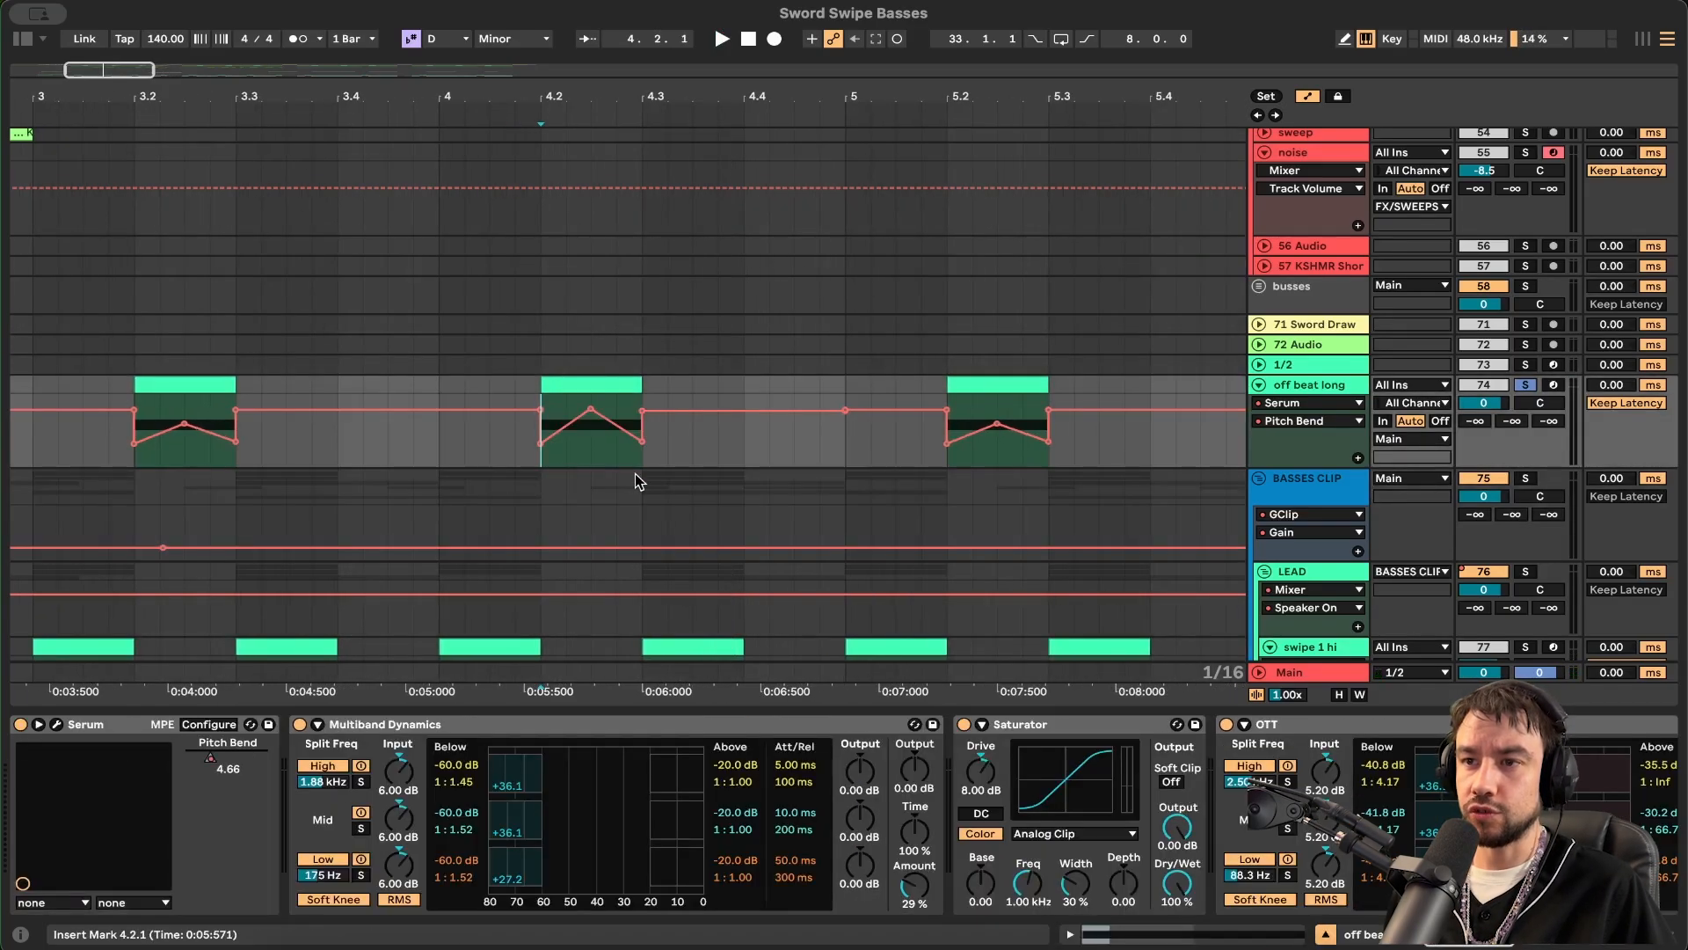
{"action": "key", "text": "space"}
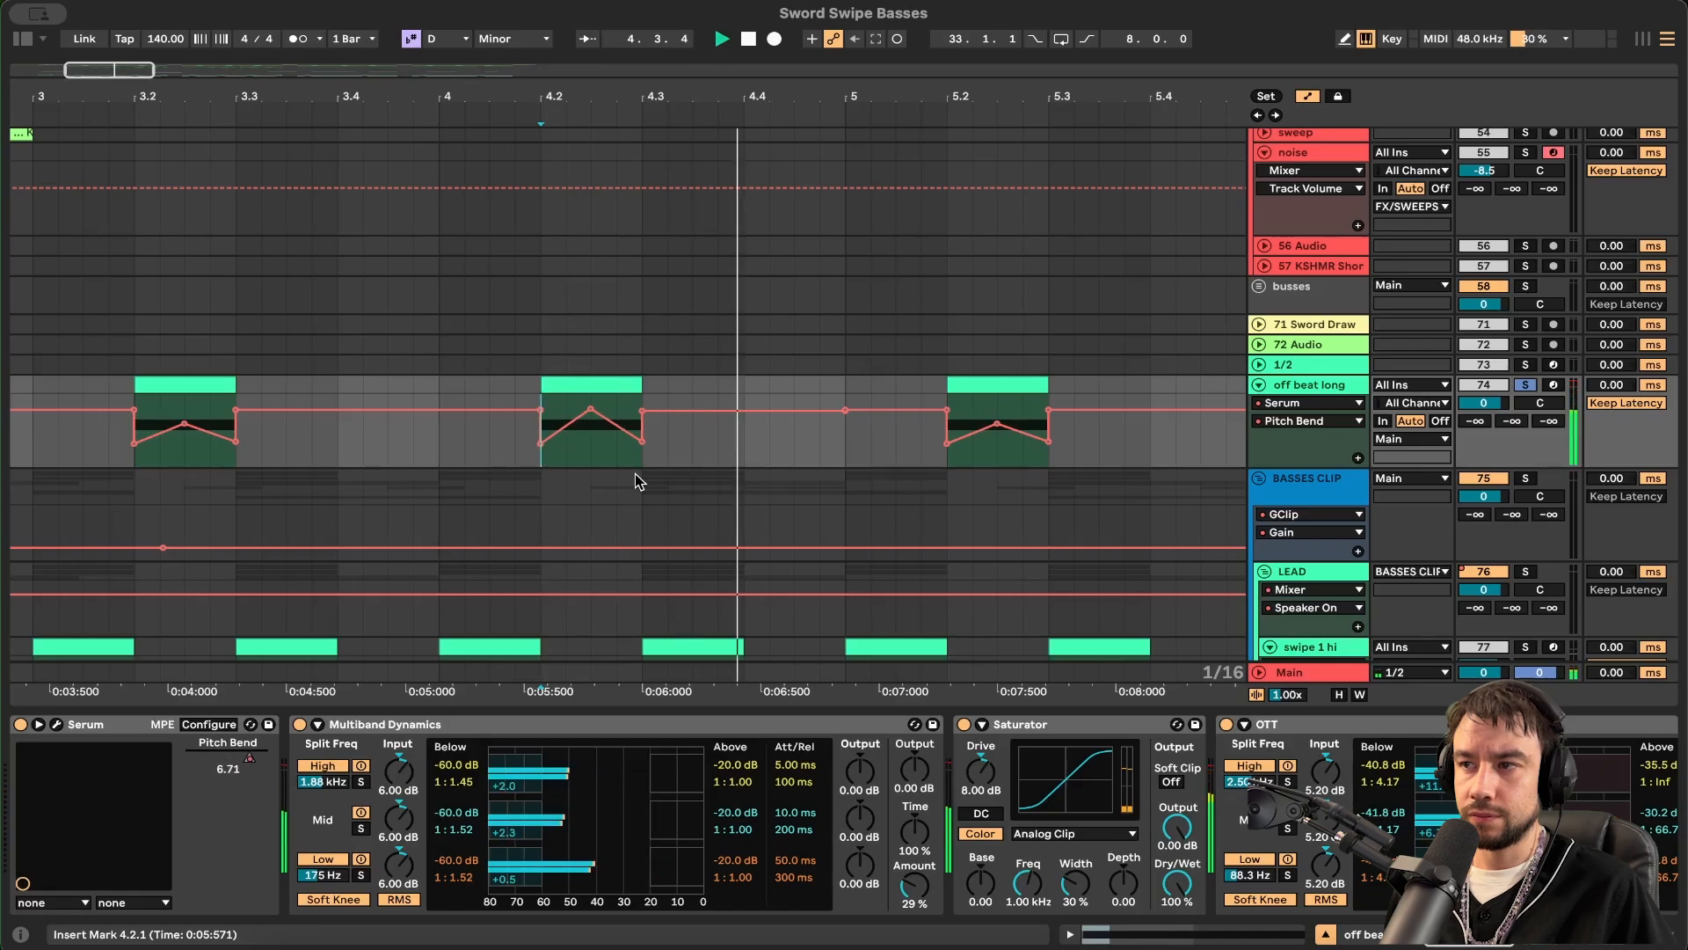
- Stop playback and compare the Pitch Bend automation over the off beat long clips at 3.2 and 4.2
{"action": "key", "text": "space"}
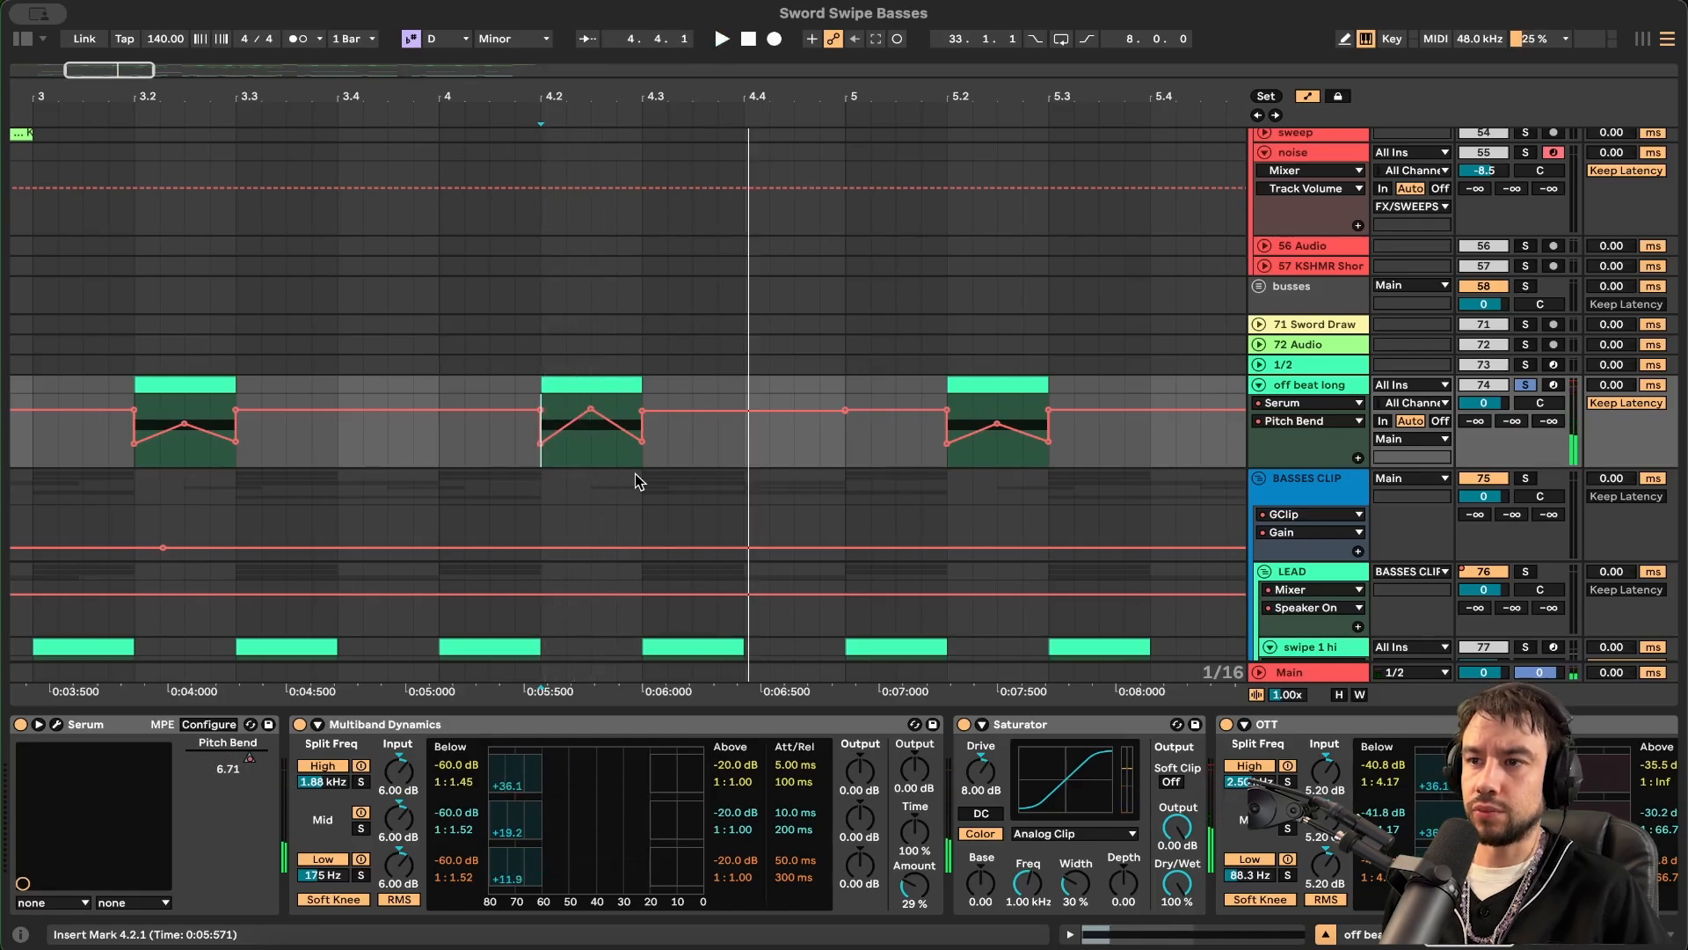
{"action": "left_click_drag", "start_coordinate": [143, 462], "coordinate": [237, 463]}
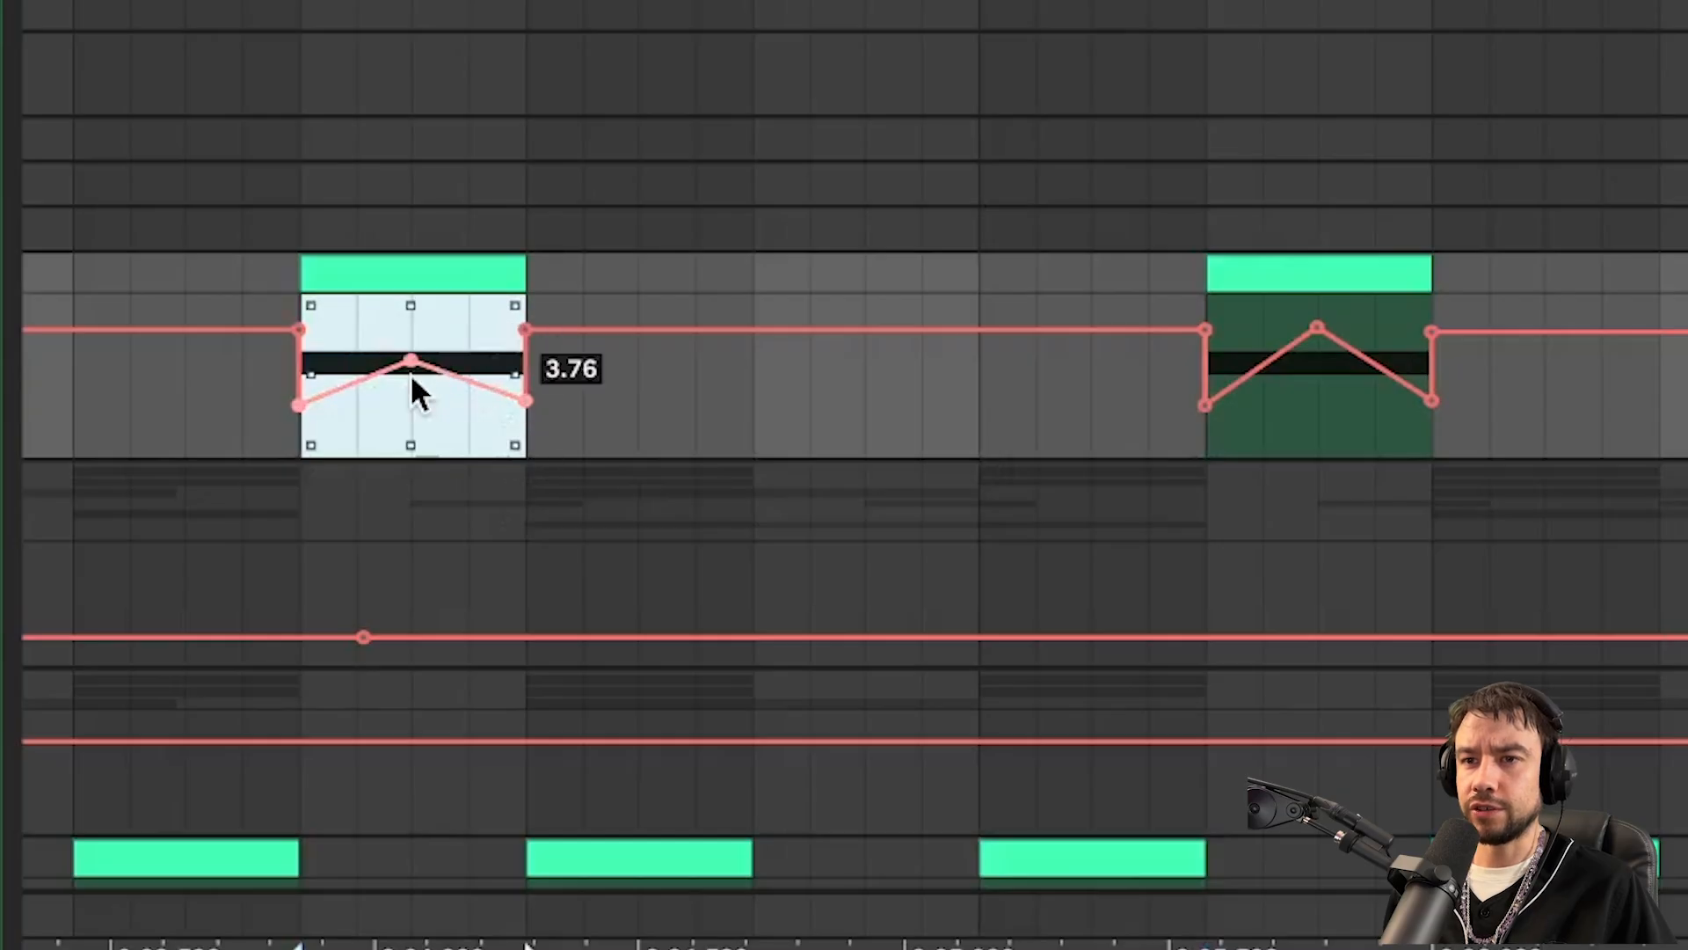
{"action": "left_click_drag", "start_coordinate": [1215, 429], "coordinate": [1437, 442]}
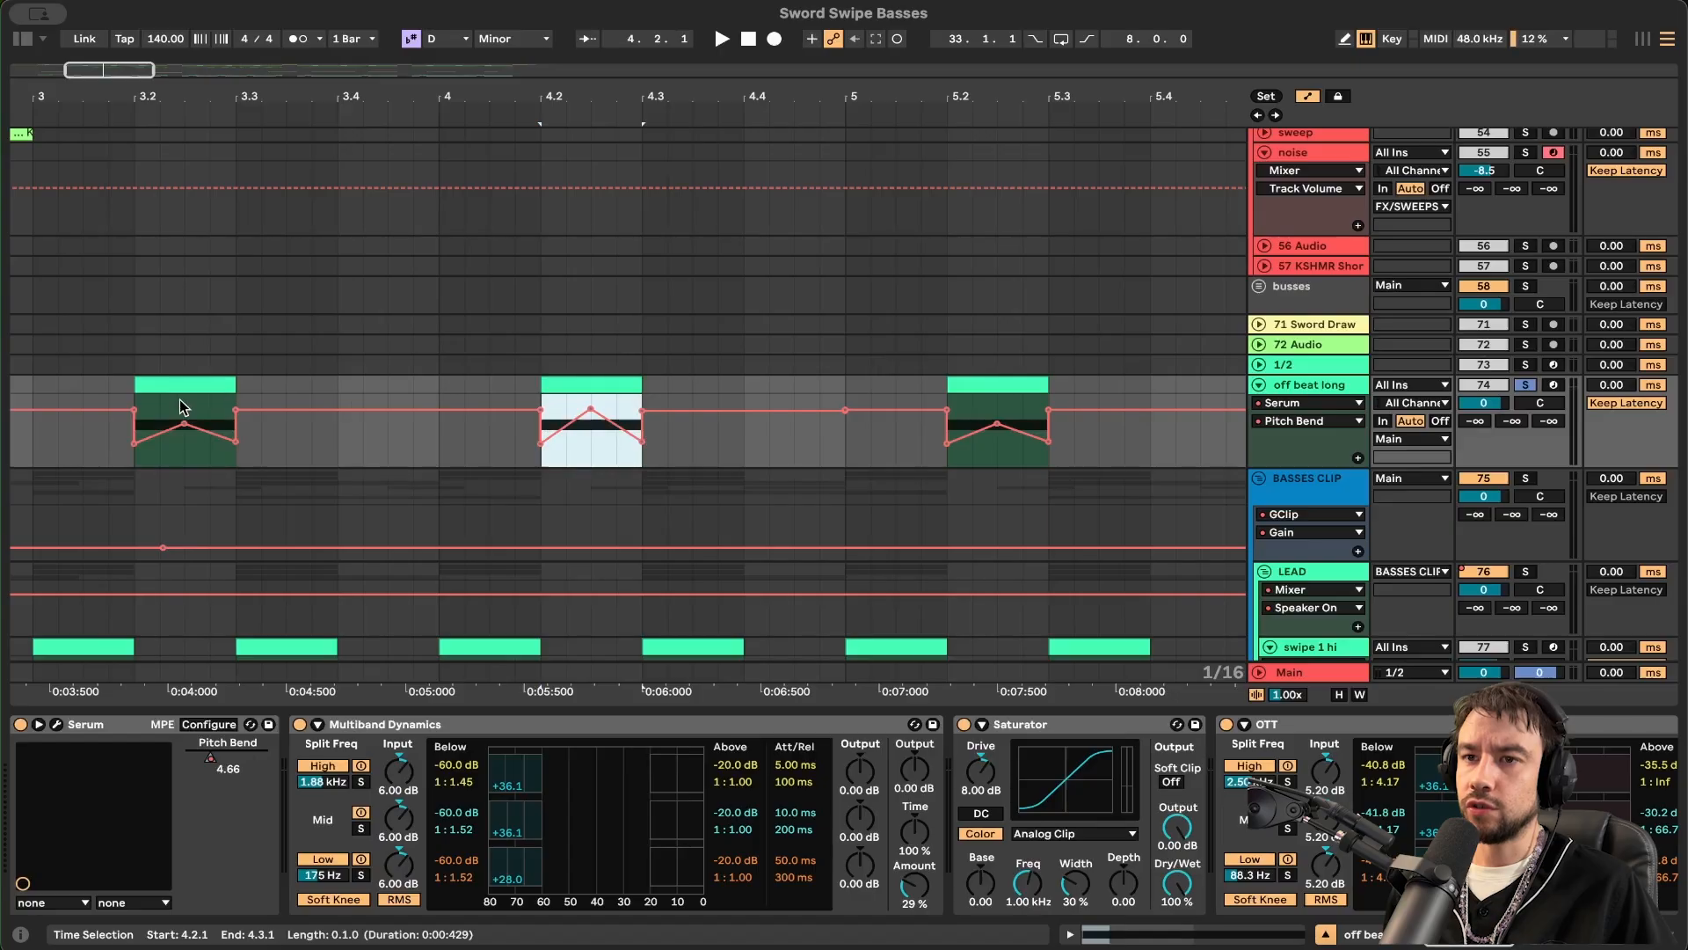
- Select the off beat long clip at 3.2 and play it repeatedly with its Pitch Bend automation
{"action": "left_click", "coordinate": [388, 276]}
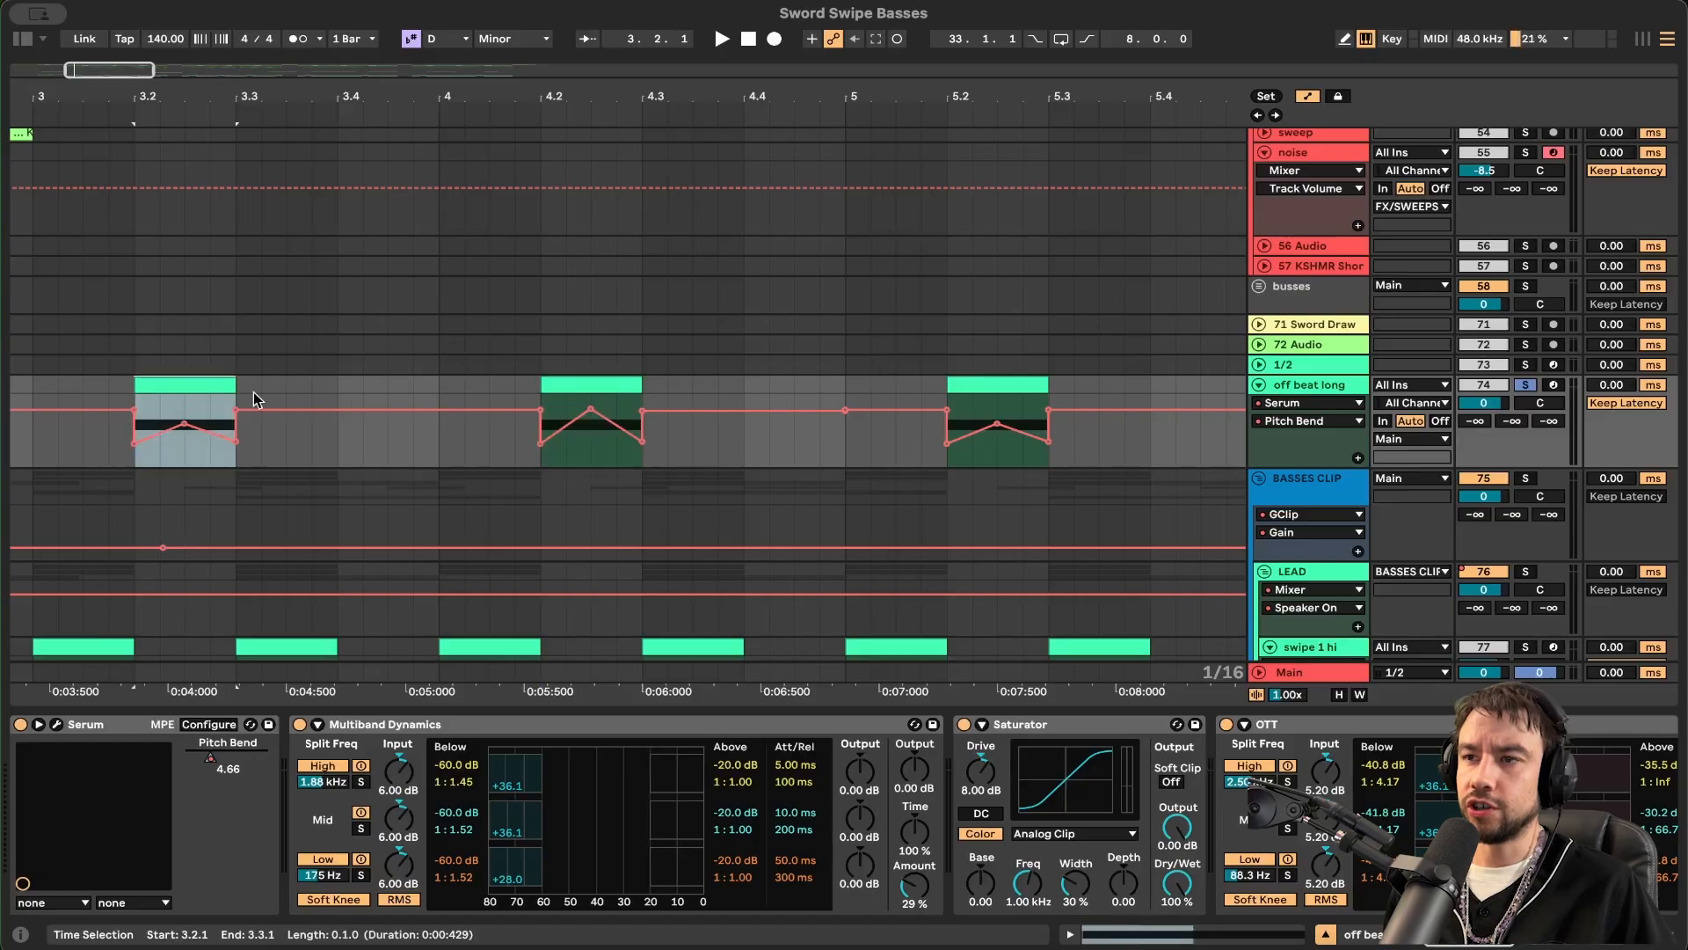
{"action": "key", "text": "space"}
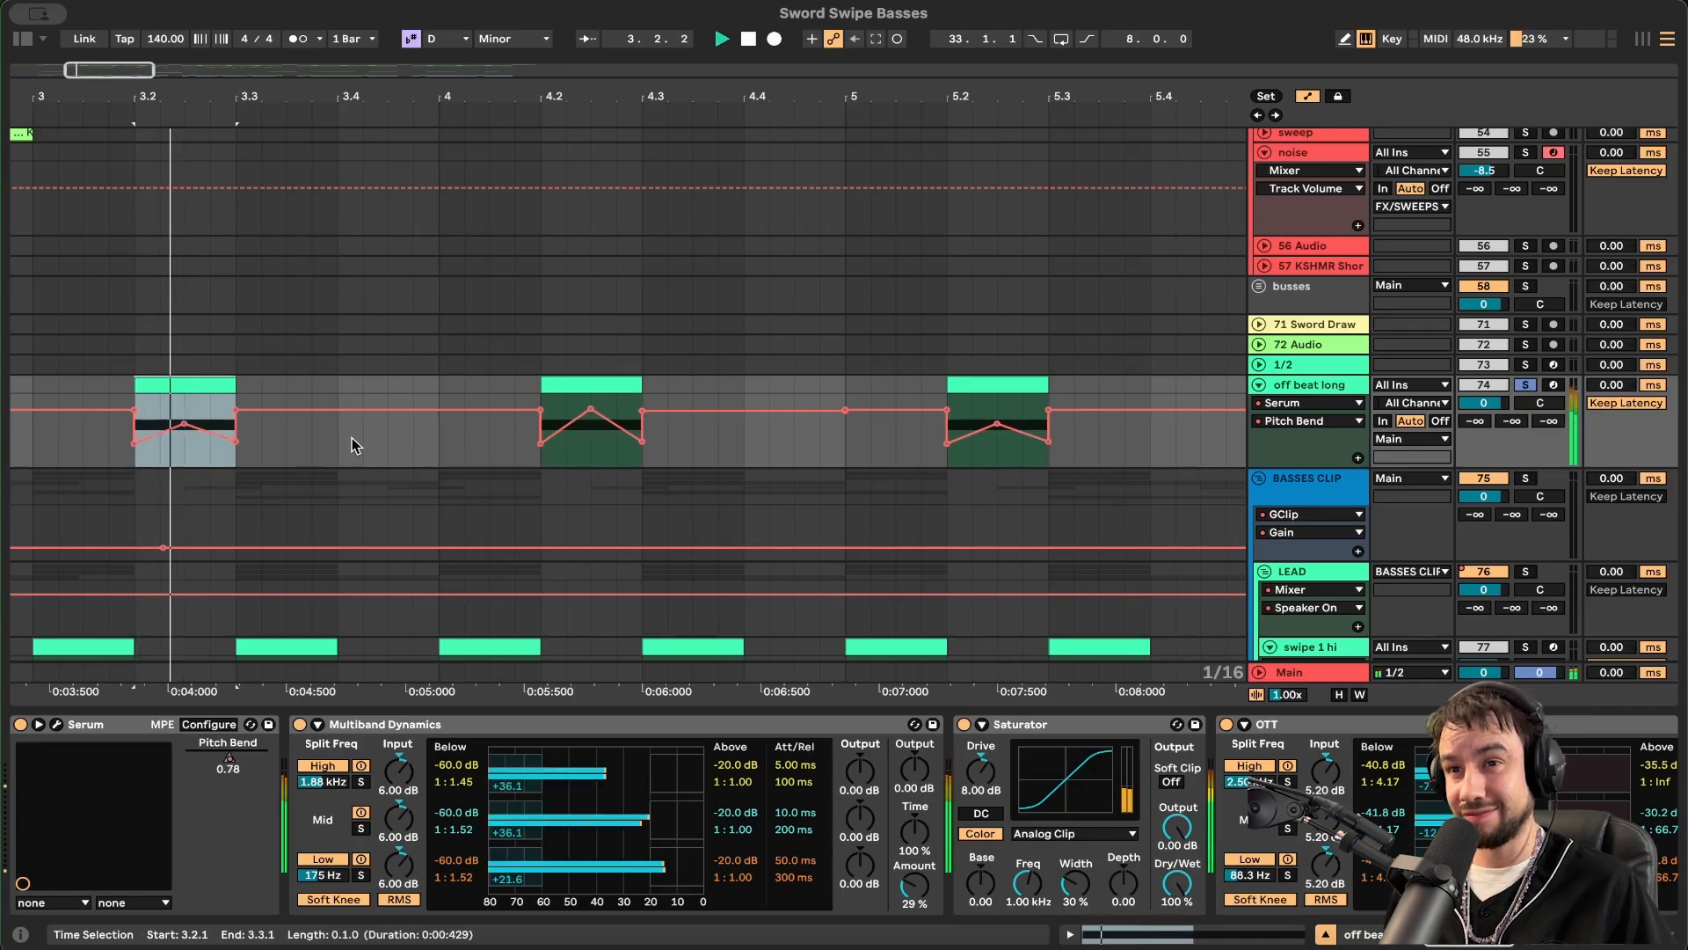
{"action": "key", "text": "space"}
{"action": "key", "text": "space"}
{"action": "key", "text": "space"}
- Play the off beat long clip at 4.2 and compare it with the clip at 3.2
{"action": "left_click", "coordinate": [588, 384]}
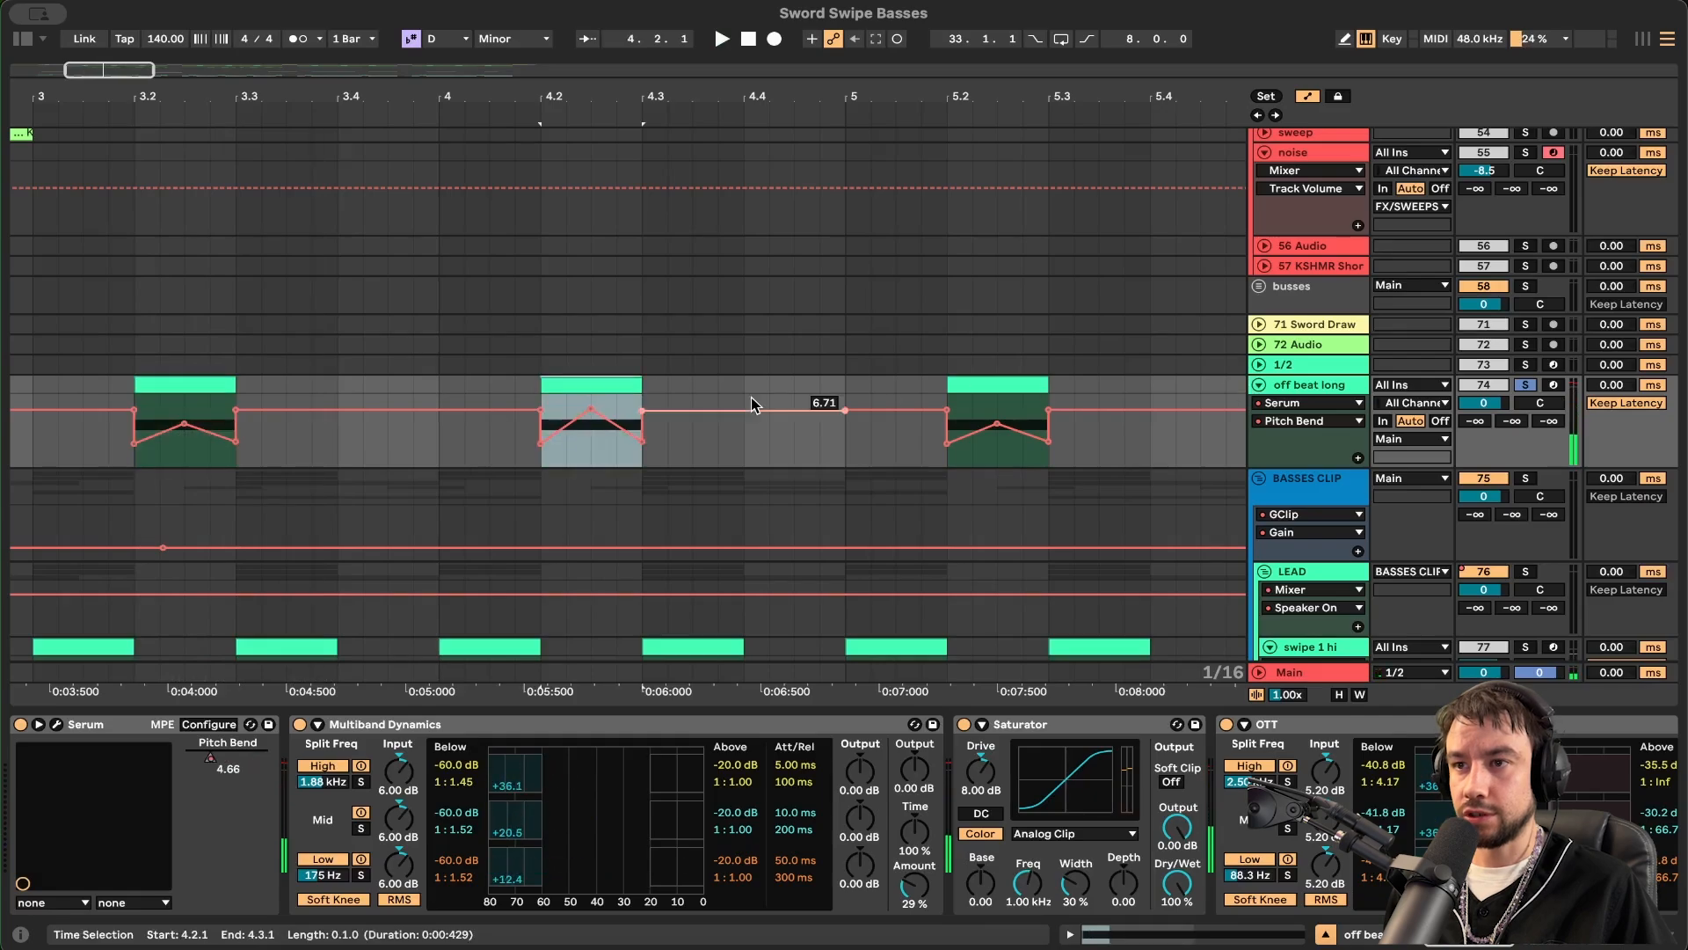
{"action": "key", "text": "space"}
{"action": "key", "text": "space"}
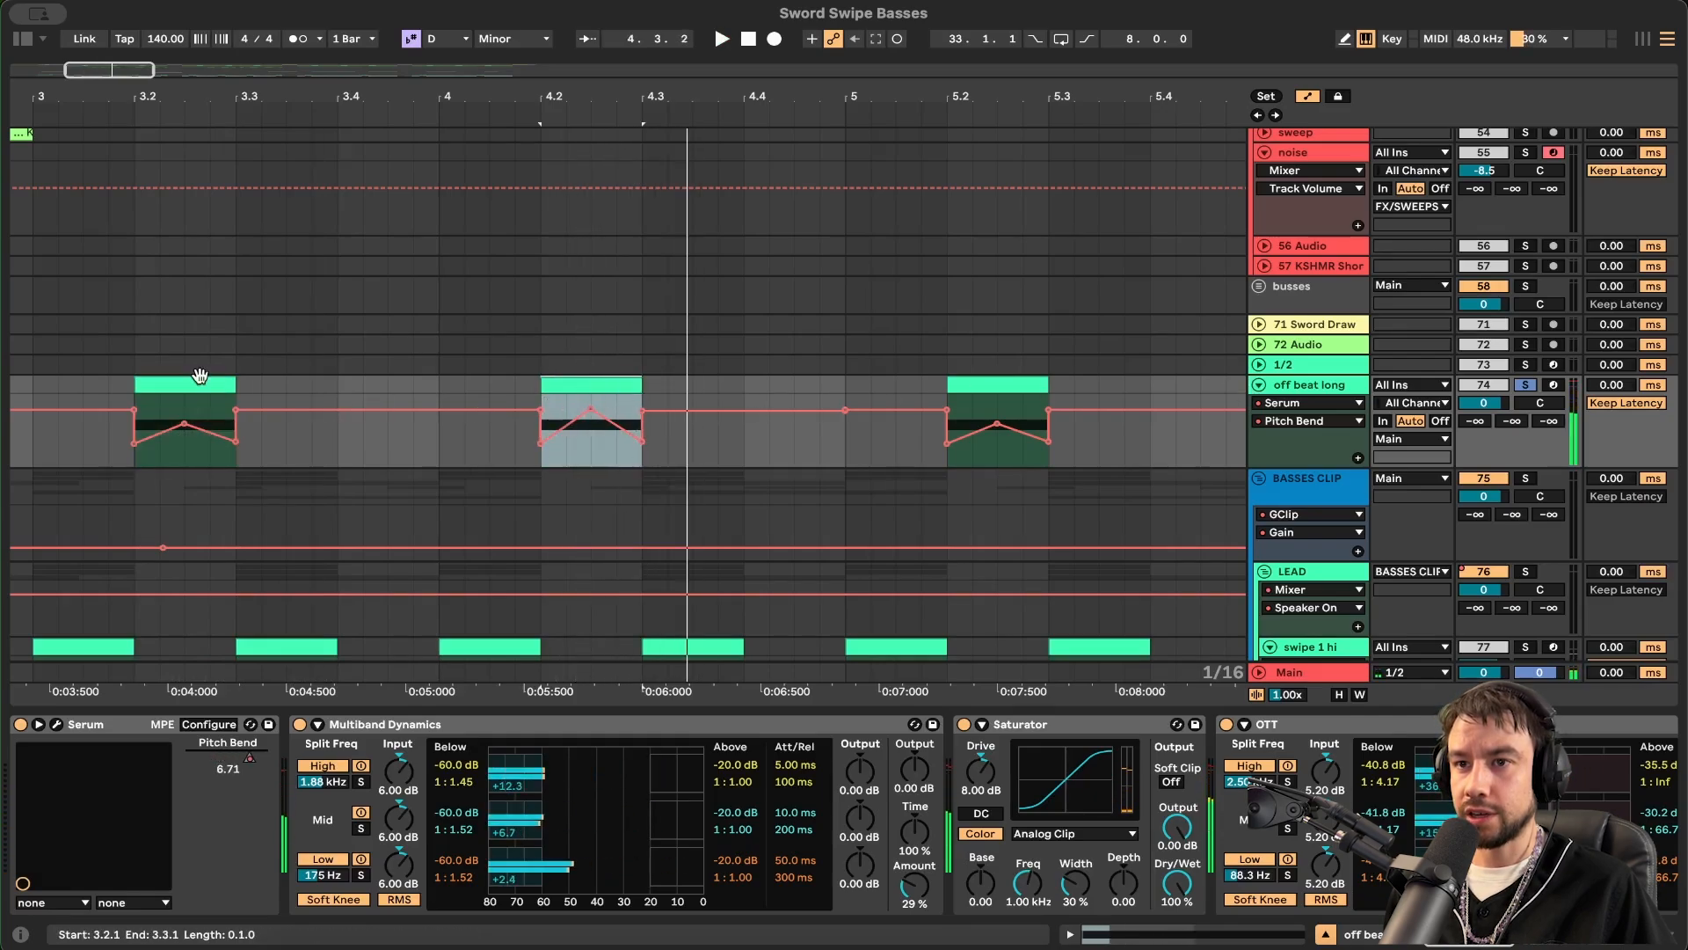
{"action": "left_click", "coordinate": [200, 383]}
{"action": "left_click", "coordinate": [567, 384]}
- Select 3.1.1 to 5.1.1 on the off beat long track and examine how the Pitch Bend pattern repeats along the arrangement
{"action": "scroll", "coordinate": [567, 396], "scroll_direction": "down", "scroll_amount": 3}
{"action": "left_click_drag", "start_coordinate": [708, 432], "coordinate": [294, 432]}
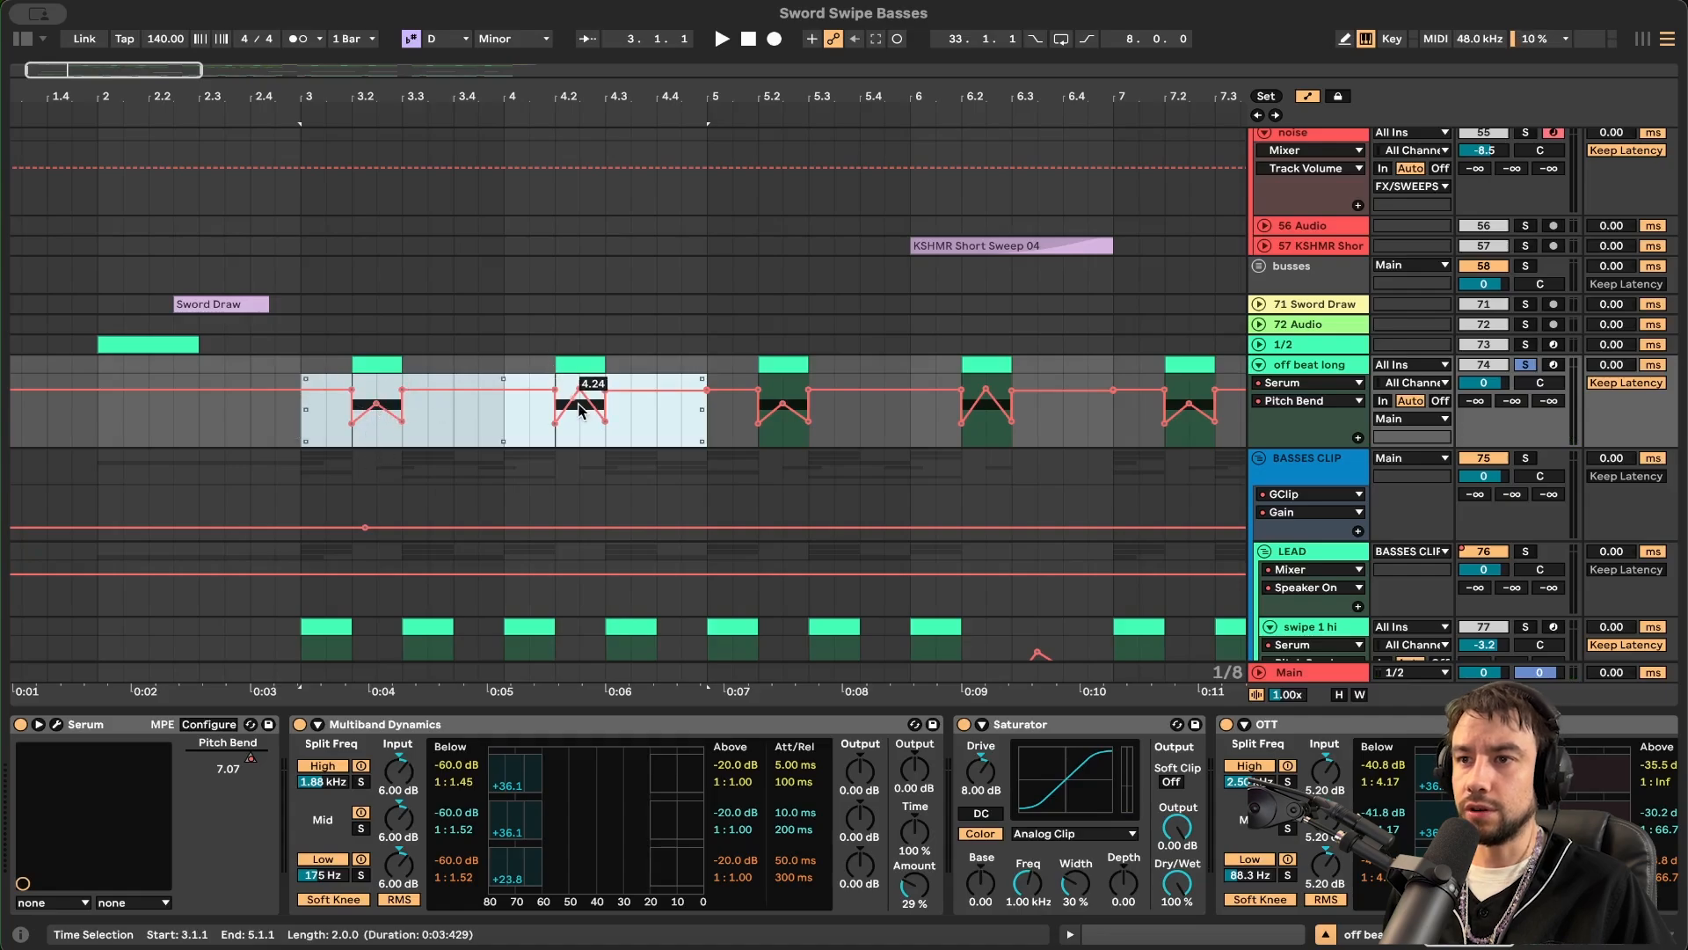
{"action": "scroll", "coordinate": [605, 444], "scroll_direction": "right", "scroll_amount": 5}
{"action": "scroll", "coordinate": [1090, 453], "scroll_direction": "down", "scroll_amount": 5}
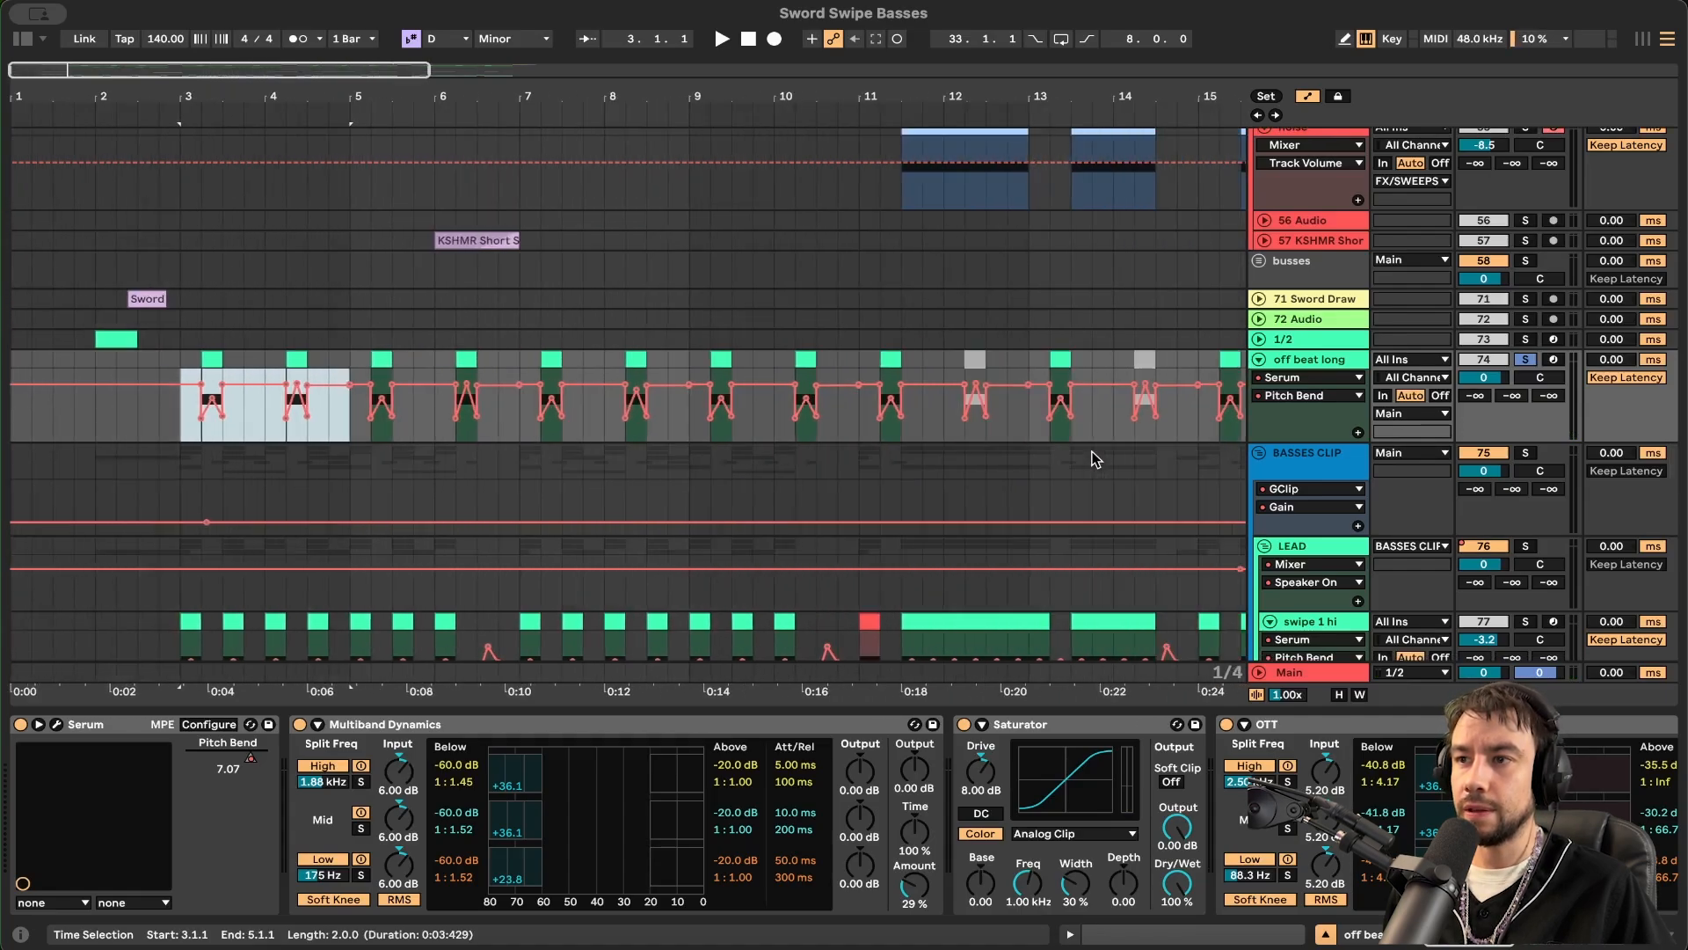
{"action": "scroll", "coordinate": [824, 427], "scroll_direction": "right", "scroll_amount": 1}
{"action": "scroll", "coordinate": [823, 427], "scroll_direction": "right", "scroll_amount": 1}
{"action": "scroll", "coordinate": [560, 415], "scroll_direction": "up", "scroll_amount": 3}
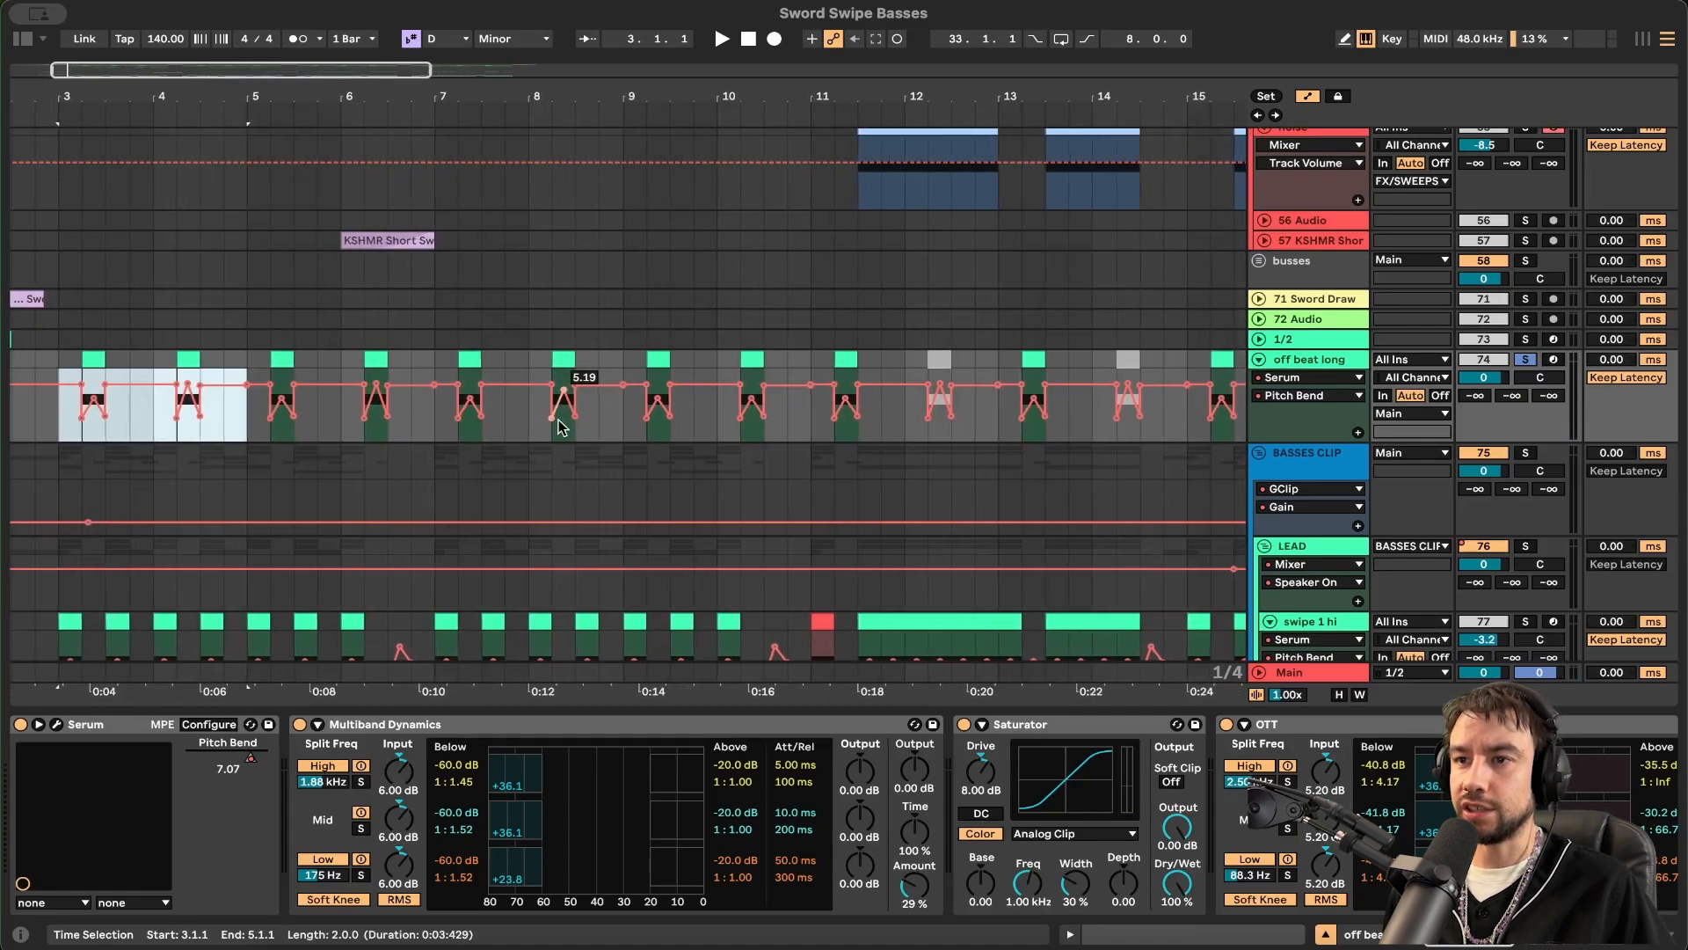
- Examine the Pitch Bend curves on the swipe 1 hi and swipe 2 low tracks alongside off beat long
{"action": "left_click", "coordinate": [516, 433]}
{"action": "scroll", "coordinate": [322, 402], "scroll_direction": "left", "scroll_amount": 2}
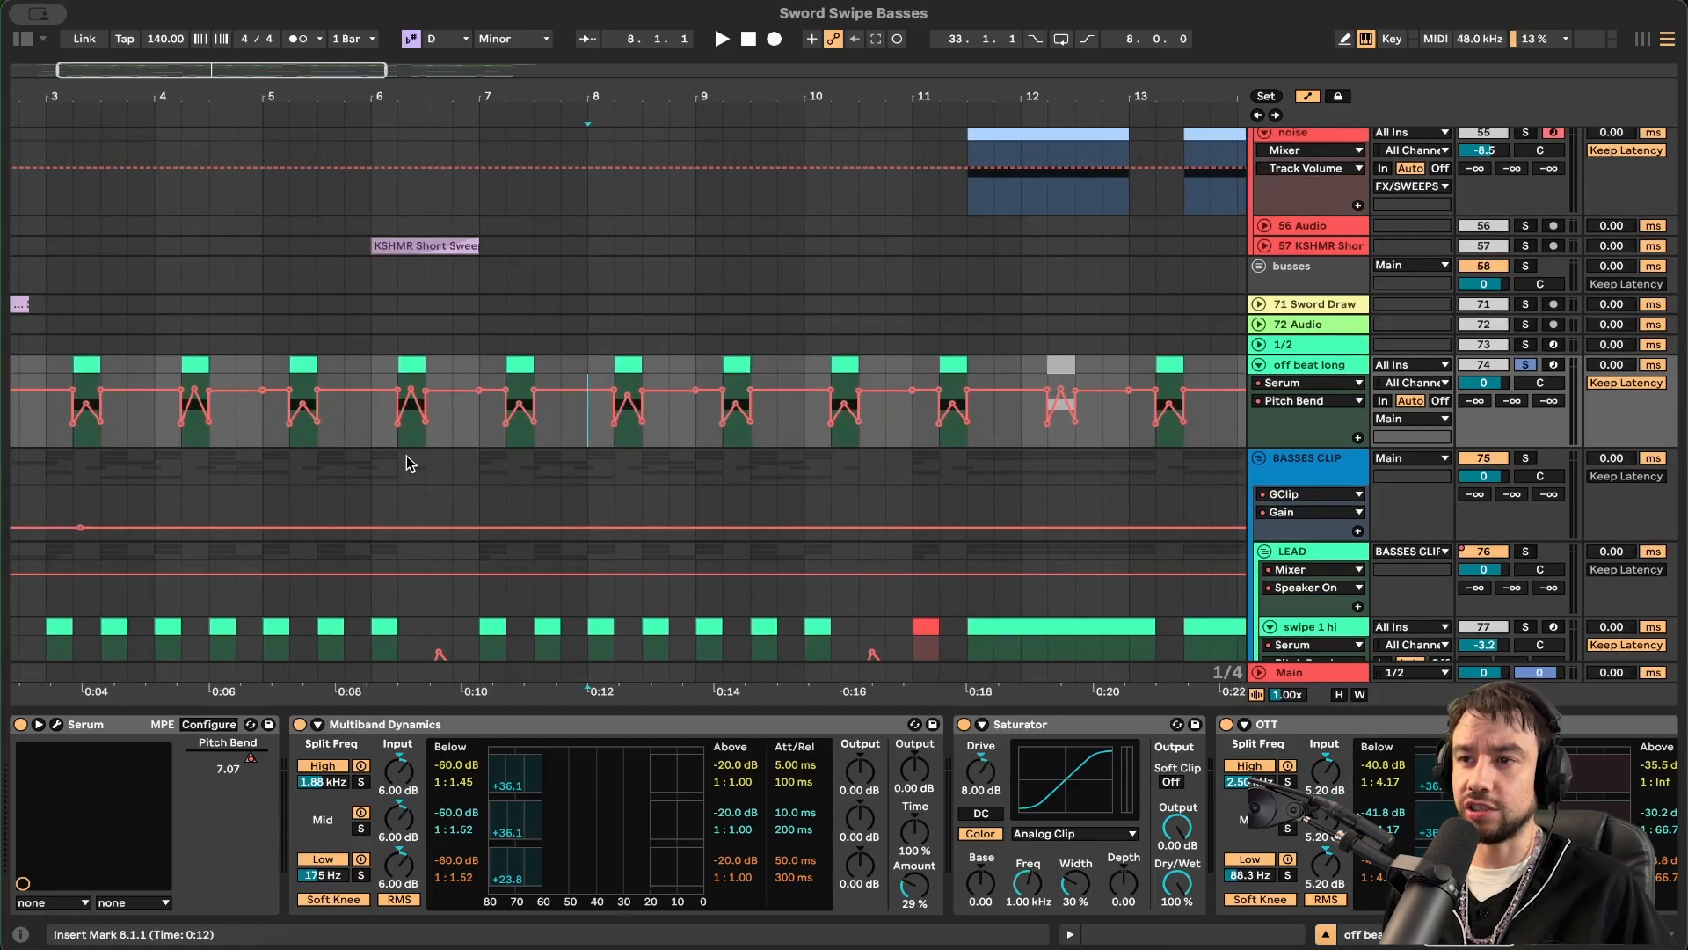
{"action": "scroll", "coordinate": [407, 462], "scroll_direction": "down", "scroll_amount": 8}
{"action": "scroll", "coordinate": [407, 462], "scroll_direction": "up", "scroll_amount": 1}
{"action": "scroll", "coordinate": [173, 411], "scroll_direction": "up", "scroll_amount": 4}
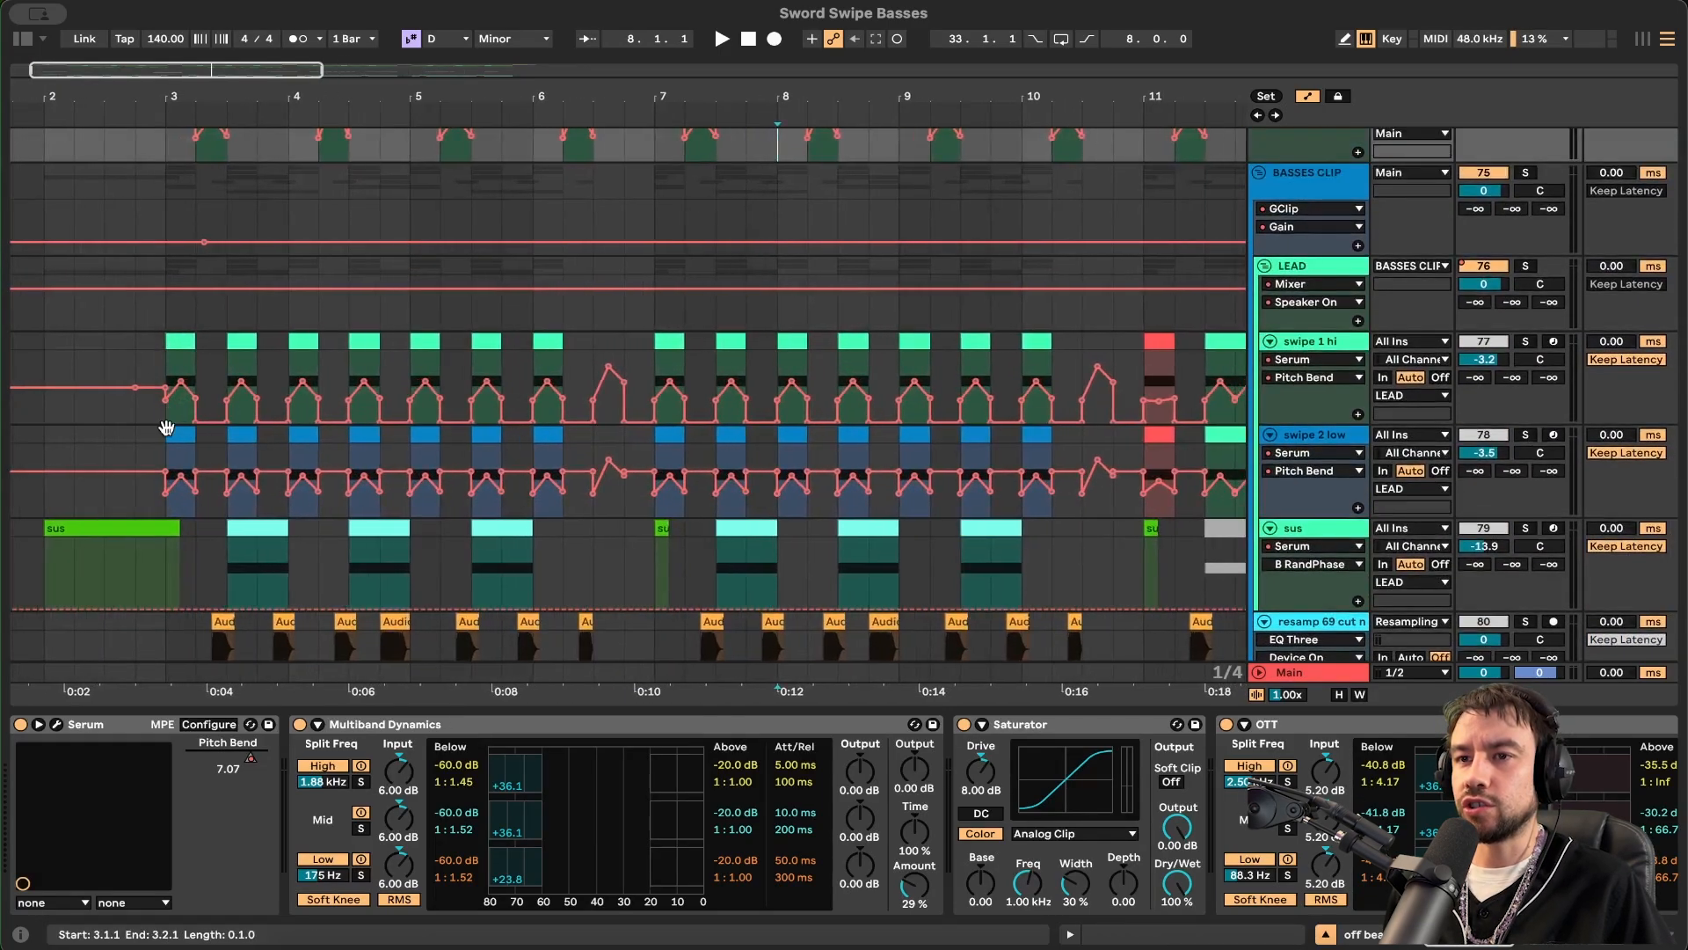
{"action": "scroll", "coordinate": [167, 400], "scroll_direction": "up", "scroll_amount": 3}
{"action": "scroll", "coordinate": [236, 452], "scroll_direction": "up", "scroll_amount": 5}
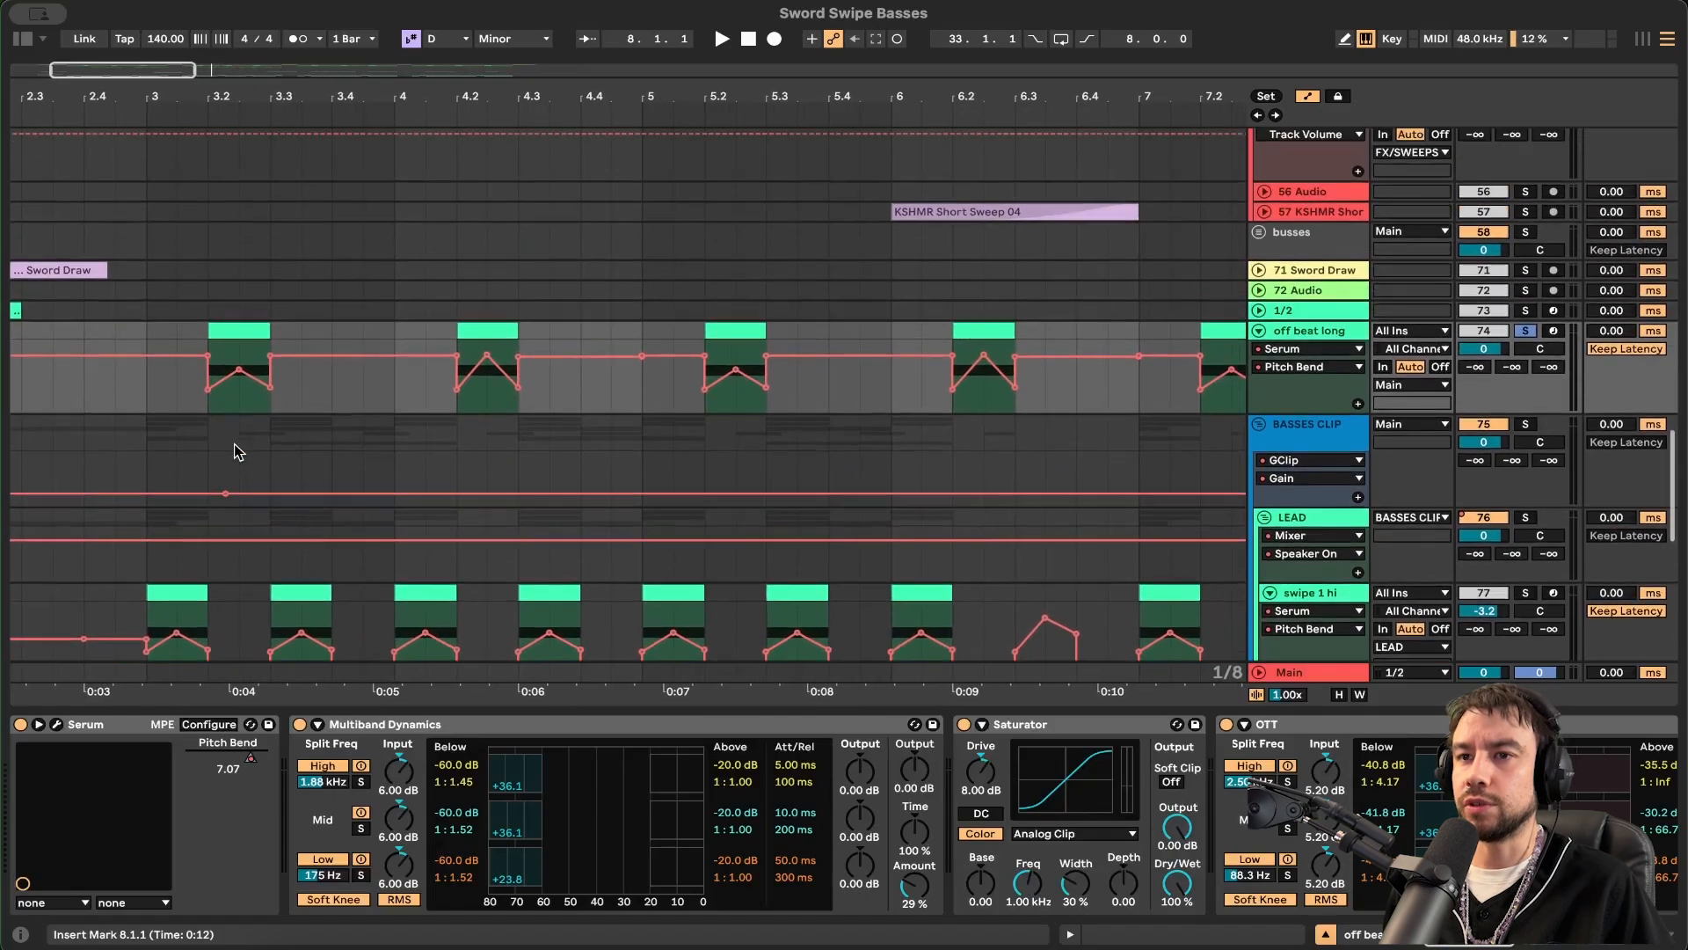
- Audition the off beat long clip starting at 3.2.1 again
{"action": "left_click", "coordinate": [227, 338]}
{"action": "key", "text": "space"}
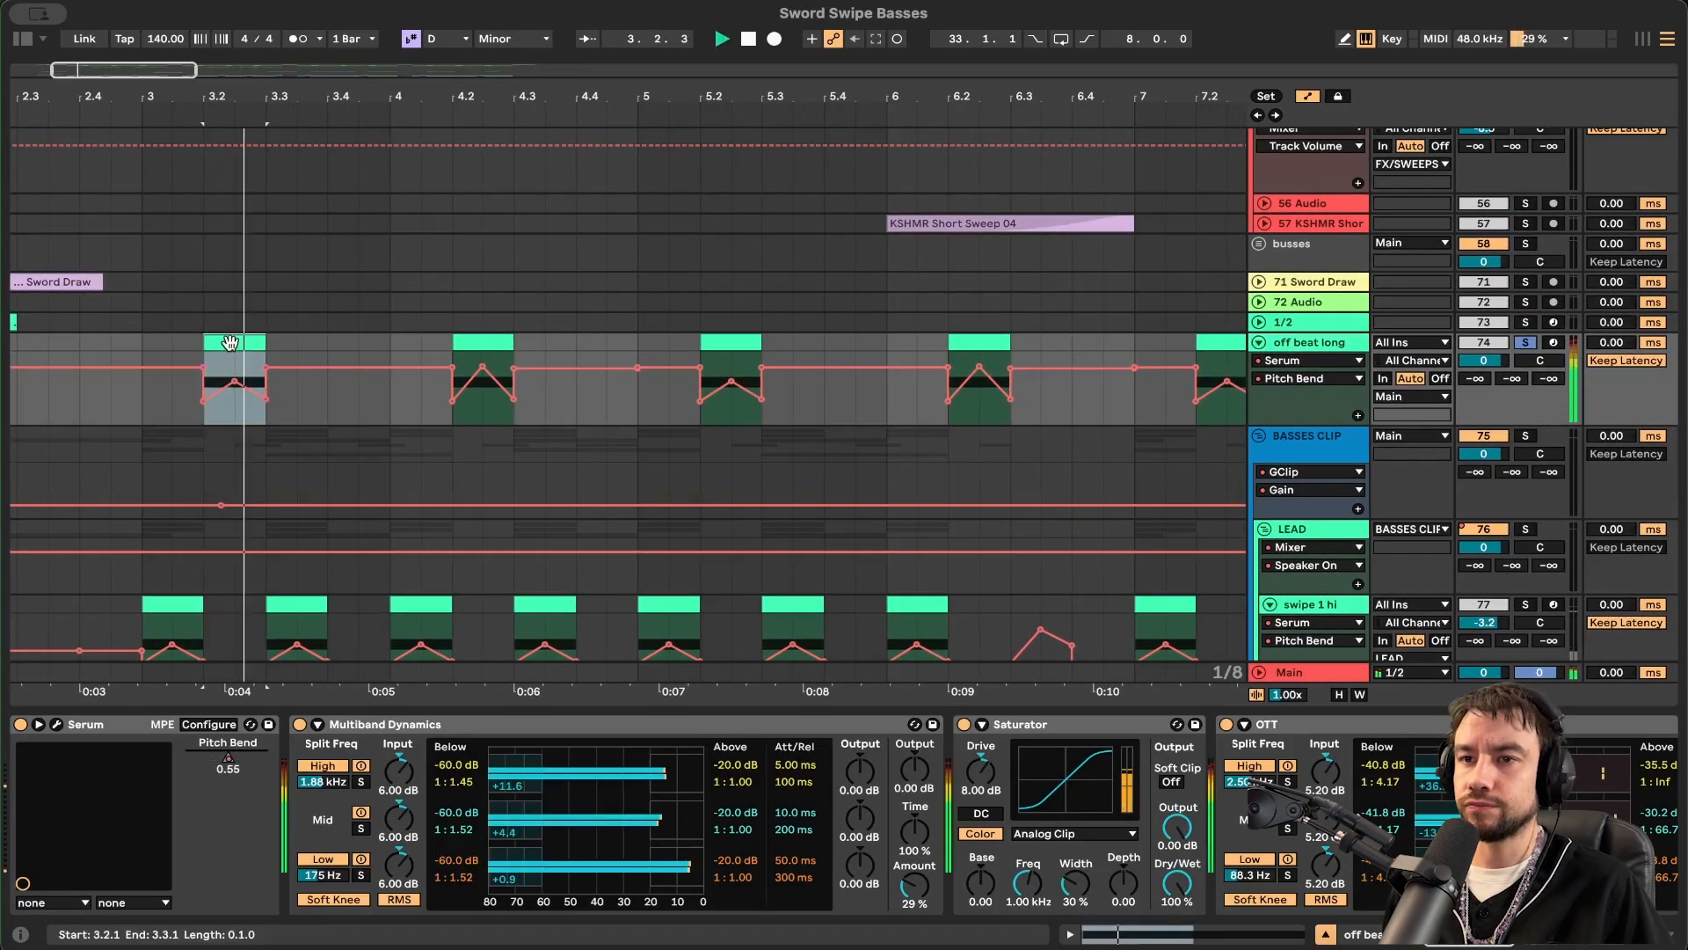
{"action": "scroll", "coordinate": [570, 383], "scroll_direction": "down", "scroll_amount": 4}
{"action": "key", "text": "space"}
{"action": "key", "text": "space"}
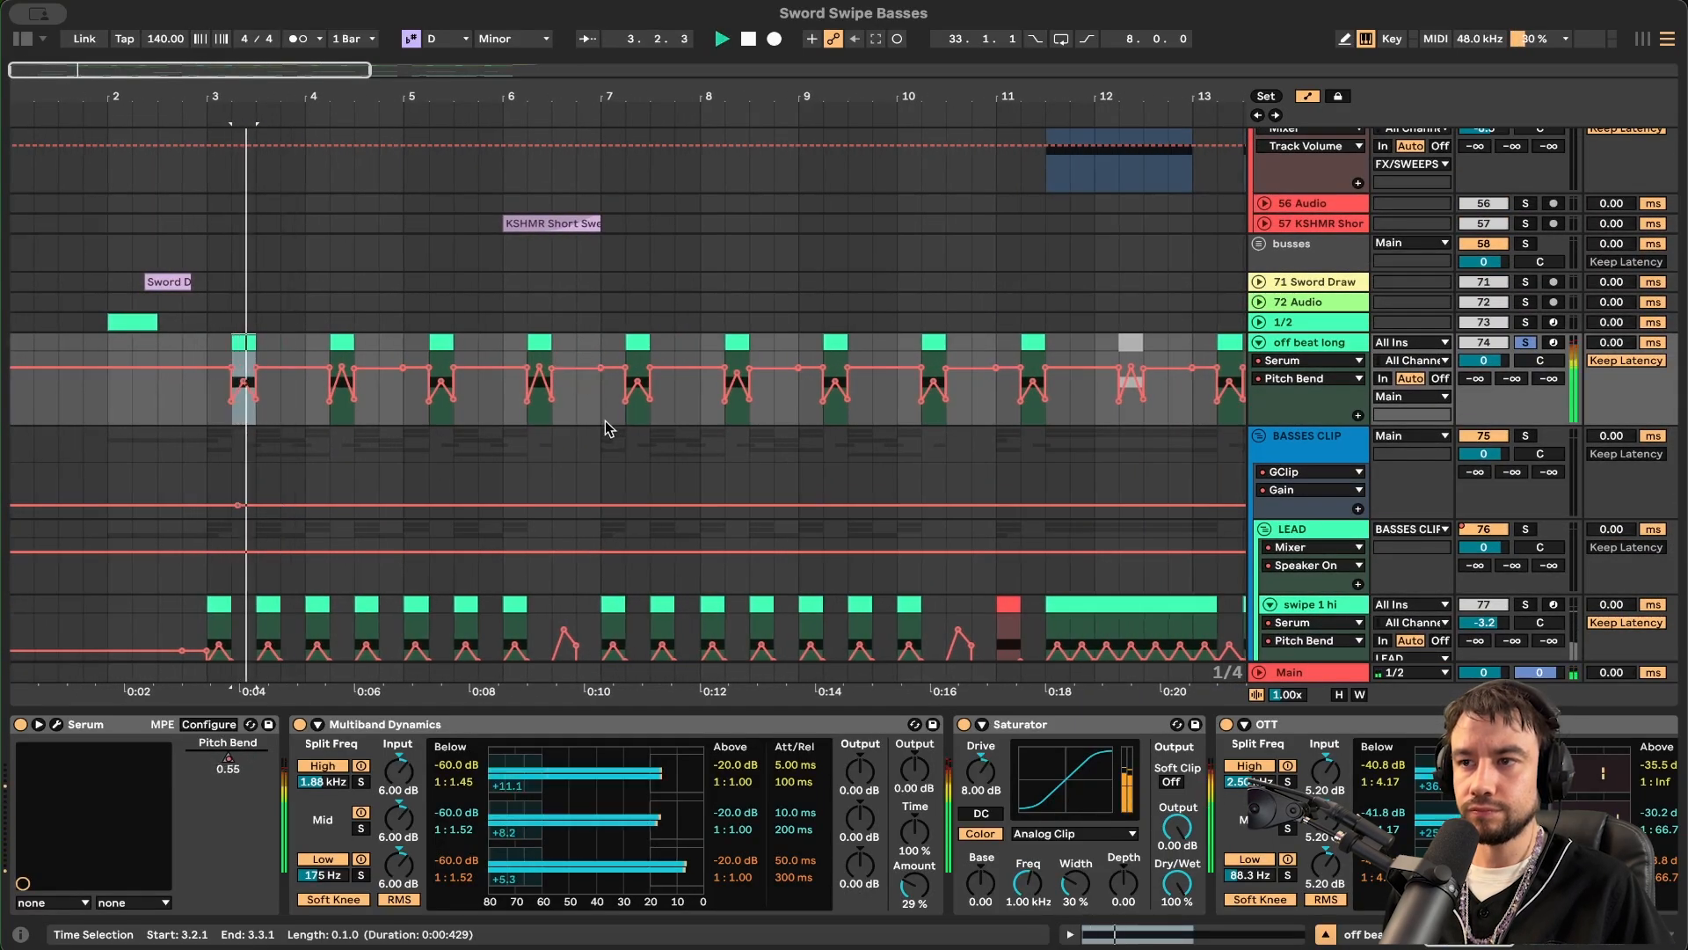
{"action": "scroll", "coordinate": [607, 426], "scroll_direction": "down", "scroll_amount": 3}
{"action": "key", "text": "space"}
- Paste a copy of the off beat long clip at 2.3.1 and delete the copy's Pitch Bend automation
{"action": "scroll", "coordinate": [211, 405], "scroll_direction": "up", "scroll_amount": 4}
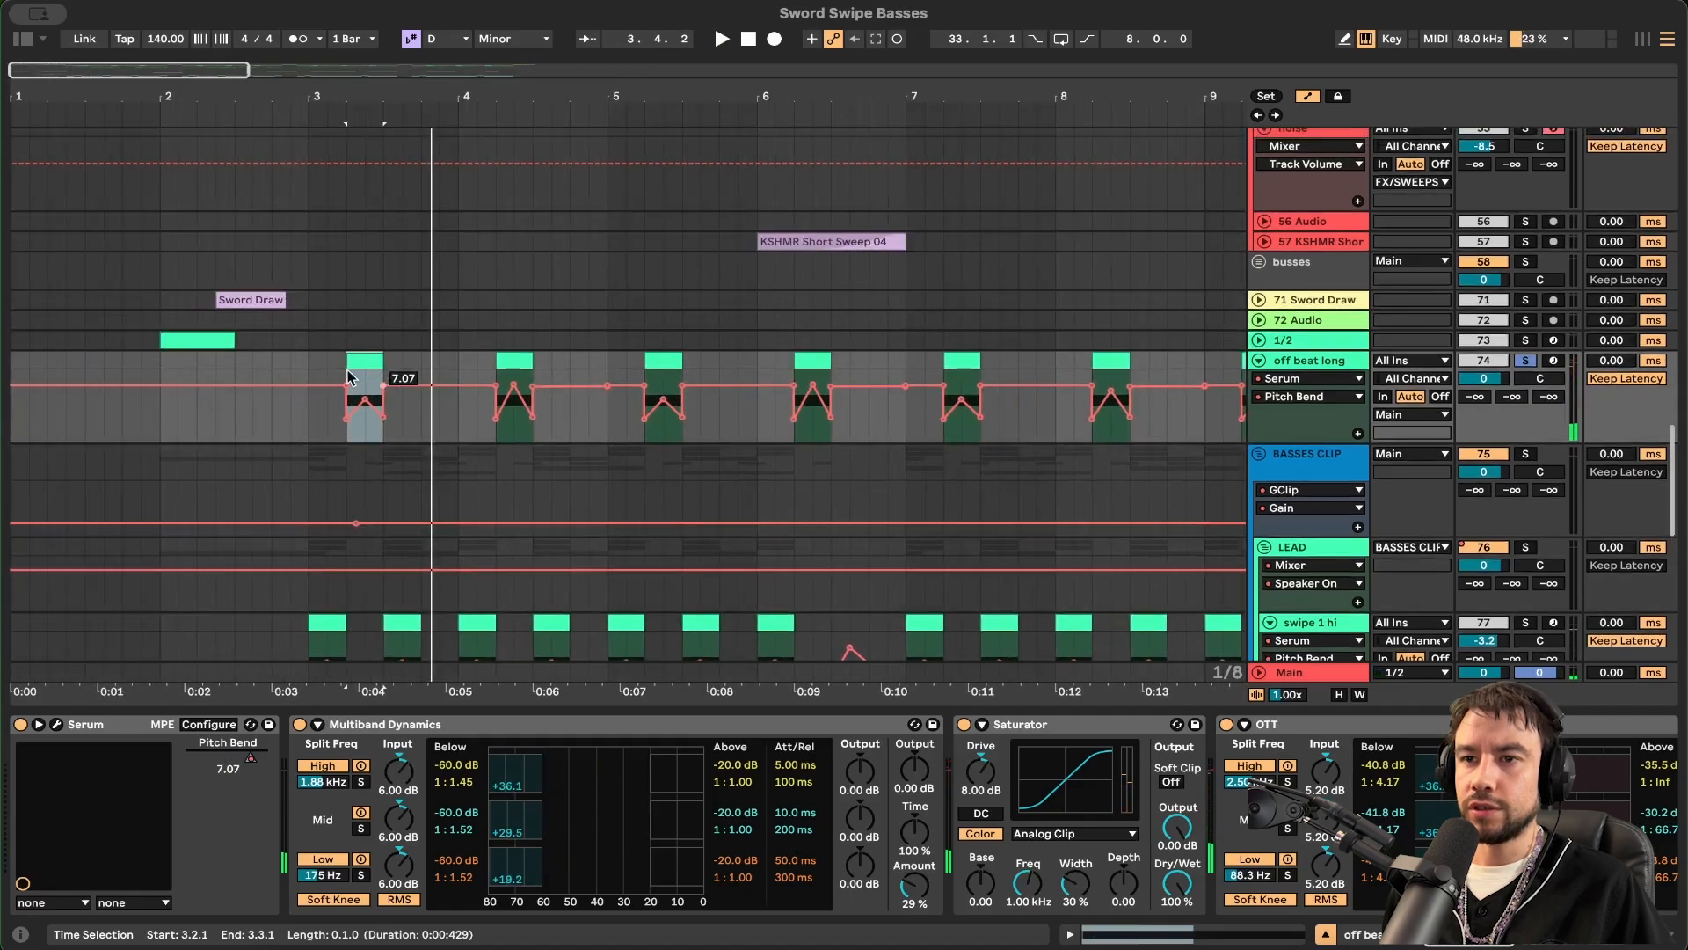
{"action": "left_click", "coordinate": [246, 377]}
{"action": "key", "text": "super+v"}
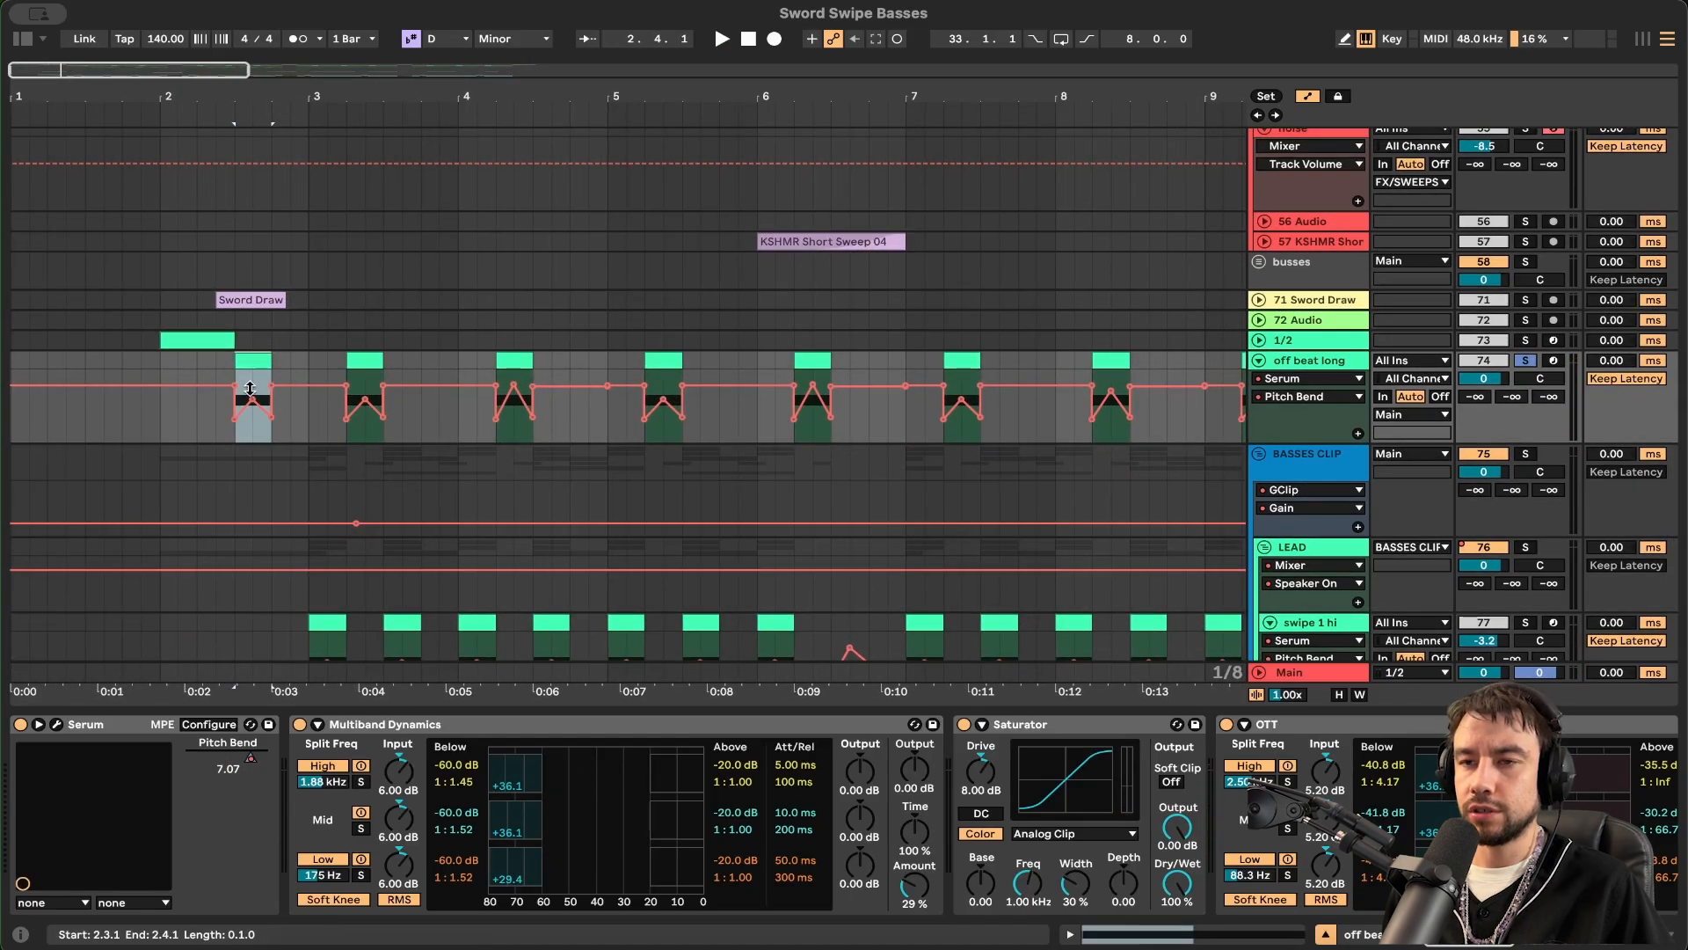
{"action": "key", "text": "Delete"}
- Play the copied clip at 2.3.1 repeatedly without pitch bend
{"action": "key", "text": "space"}
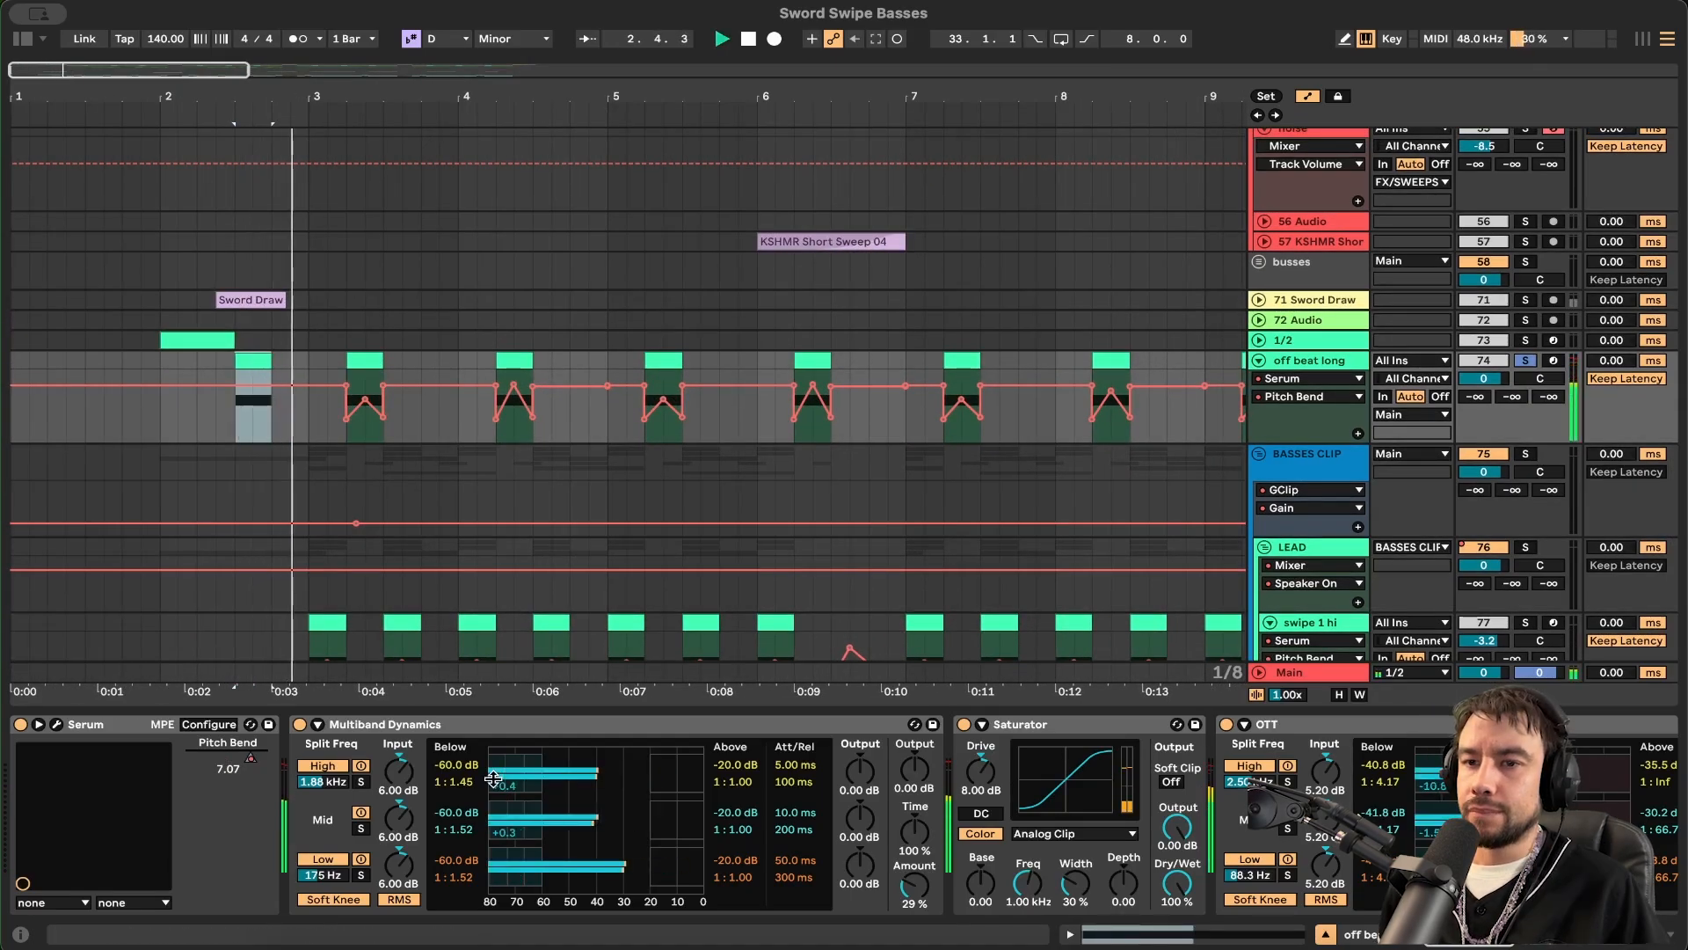
{"action": "scroll", "coordinate": [400, 689], "scroll_direction": "right", "scroll_amount": 1}
{"action": "key", "text": "space"}
{"action": "key", "text": "space"}
{"action": "key", "text": "space"}
- Turn off all effects following Serum on the off beat long track and play the clip at 2.3.1 repeatedly without them
{"action": "scroll", "coordinate": [1165, 754], "scroll_direction": "right", "scroll_amount": 10}
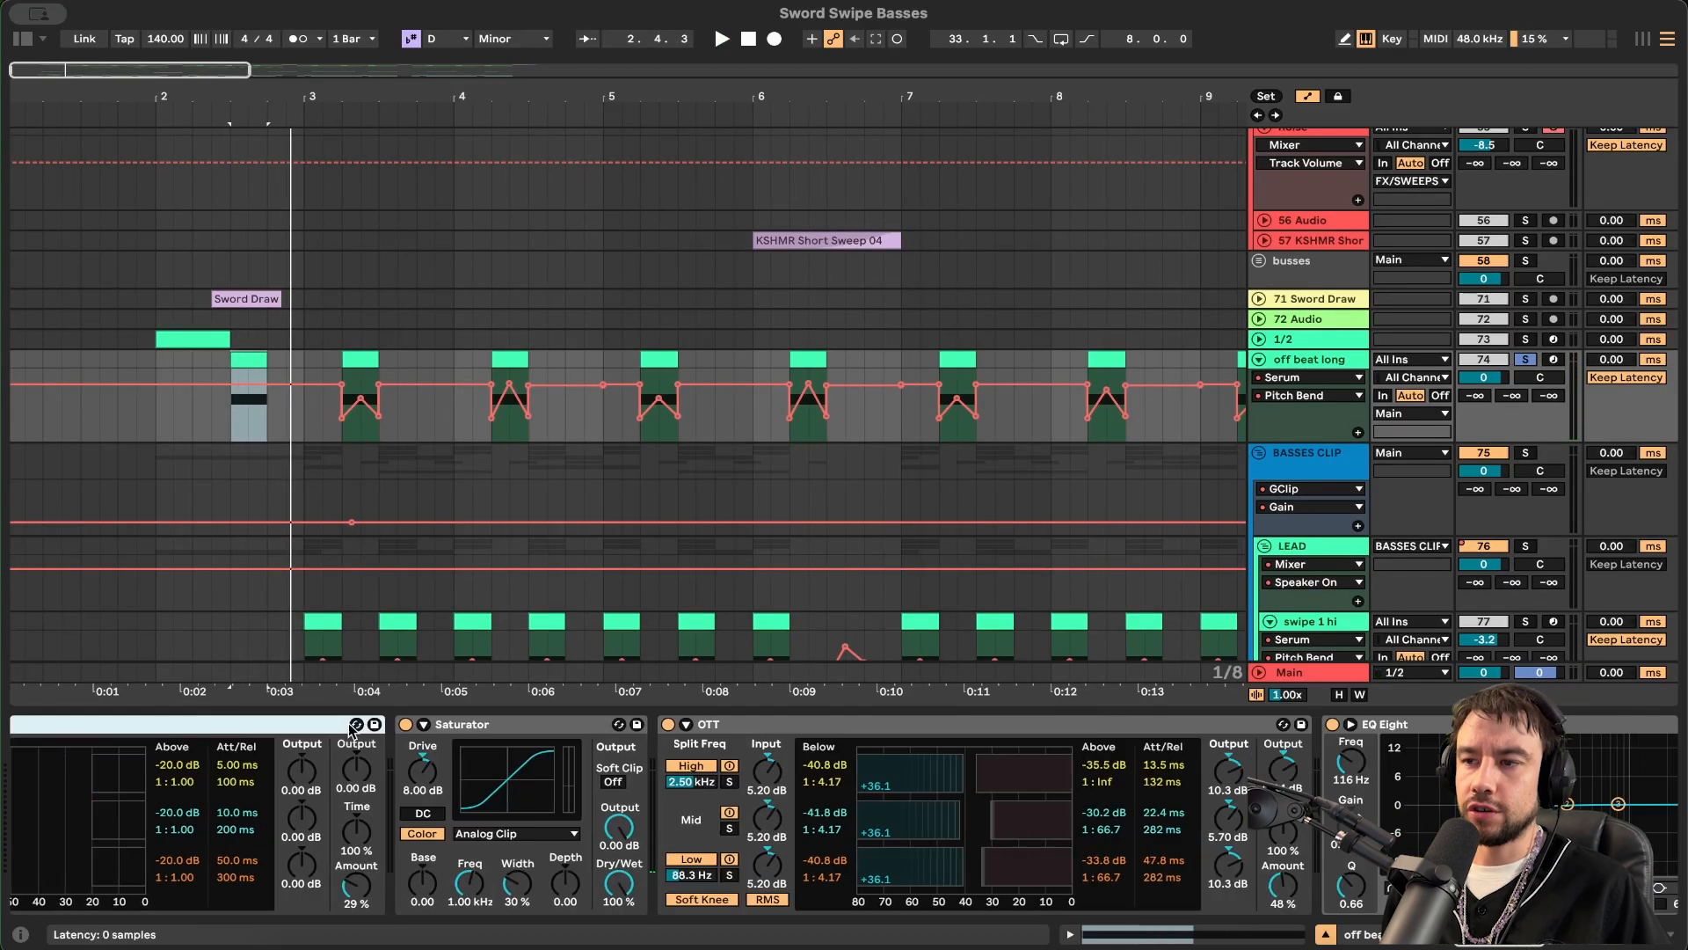
{"action": "scroll", "coordinate": [974, 732], "scroll_direction": "left", "scroll_amount": 10}
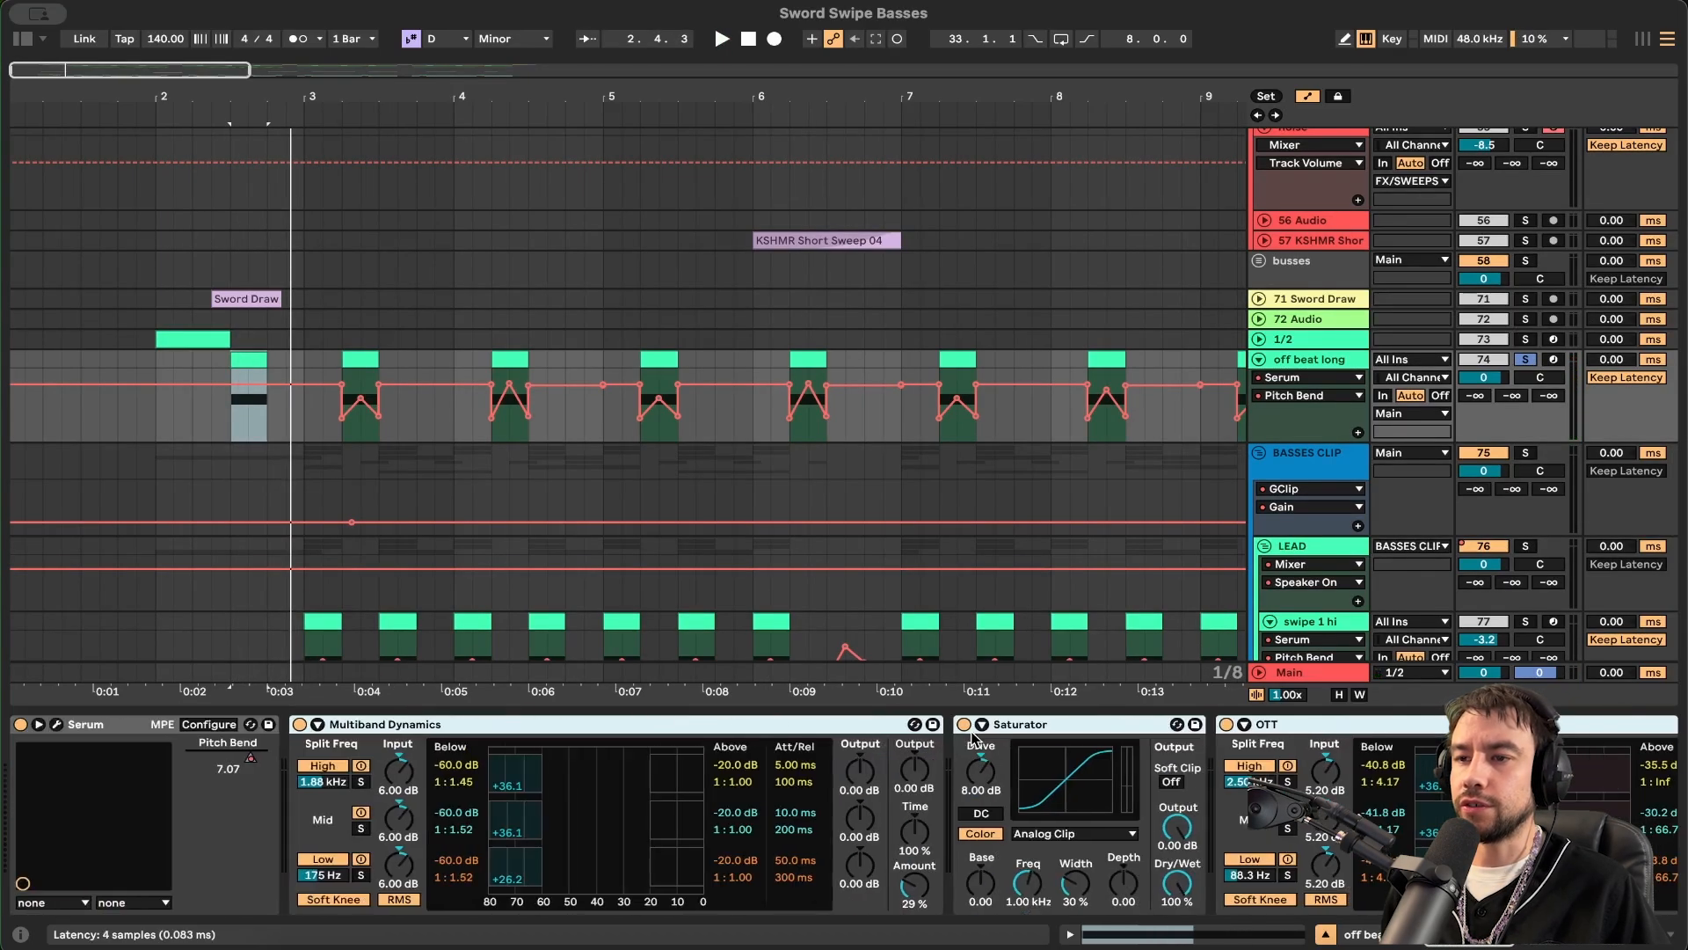
{"action": "left_click", "coordinate": [301, 724]}
{"action": "key", "text": "space"}
{"action": "key", "text": "space"}
{"action": "key", "text": "space"}
{"action": "key", "text": "space"}
{"action": "key", "text": "space"}
{"action": "key", "text": "space"}
{"action": "key", "text": "space"}
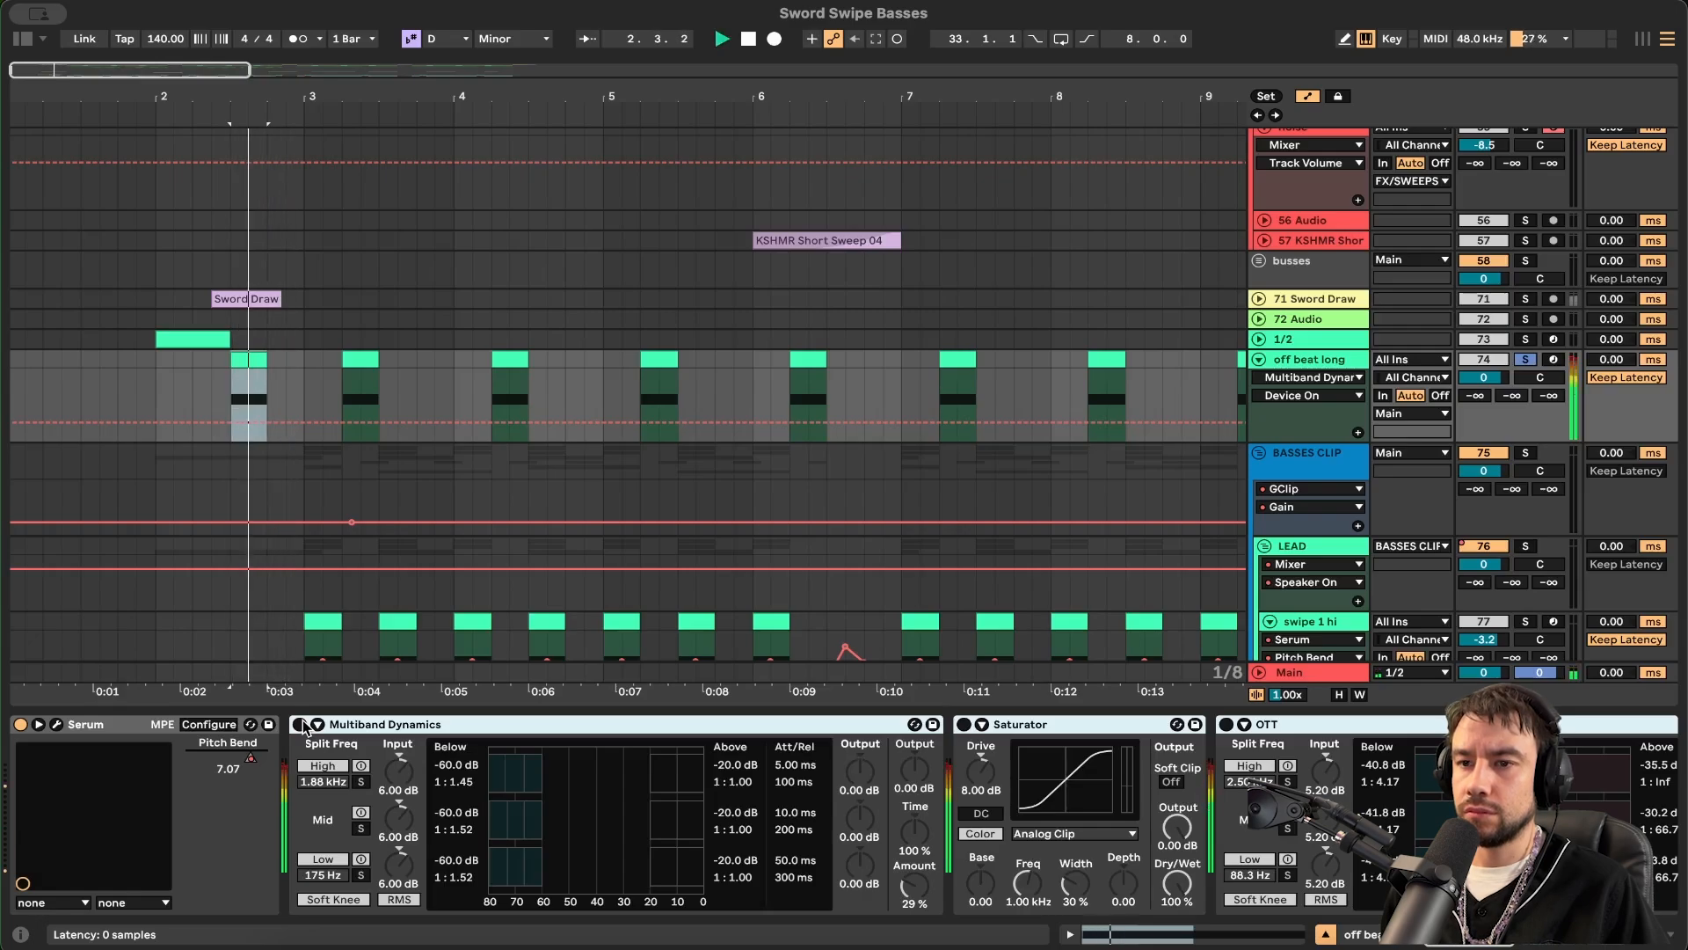
- Open Serum on the off beat long track and audition LFO 1 with its rising curve bent upward, restoring the original shape
{"action": "left_click", "coordinate": [57, 725]}
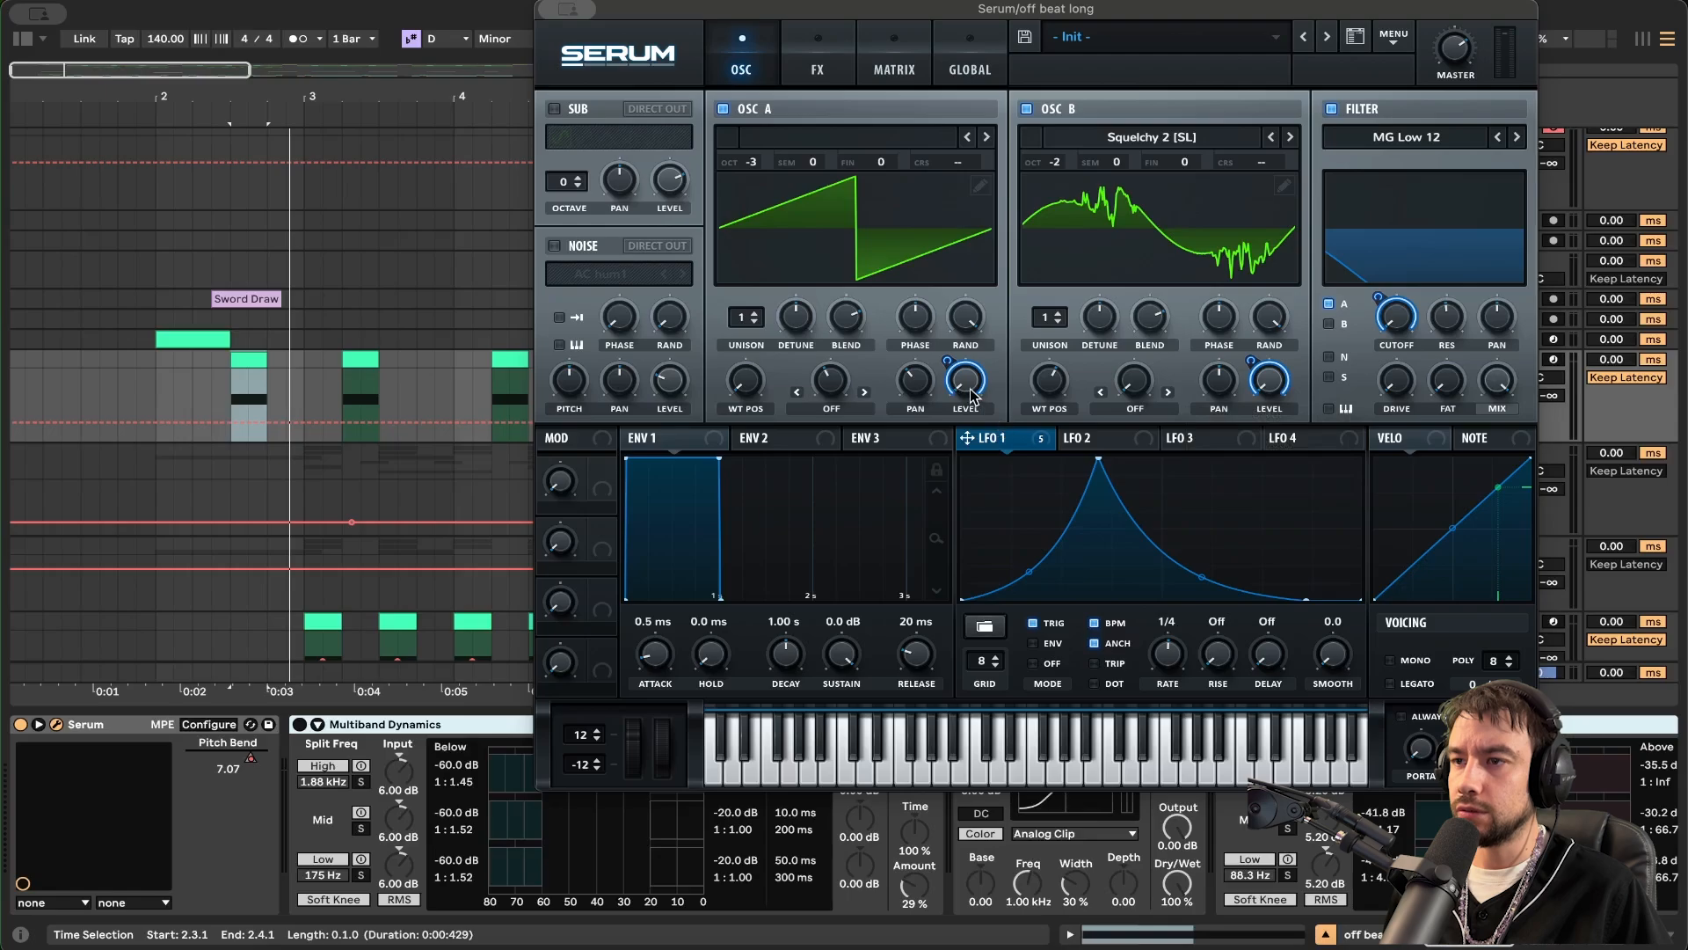
{"action": "mouse_move", "coordinate": [970, 393]}
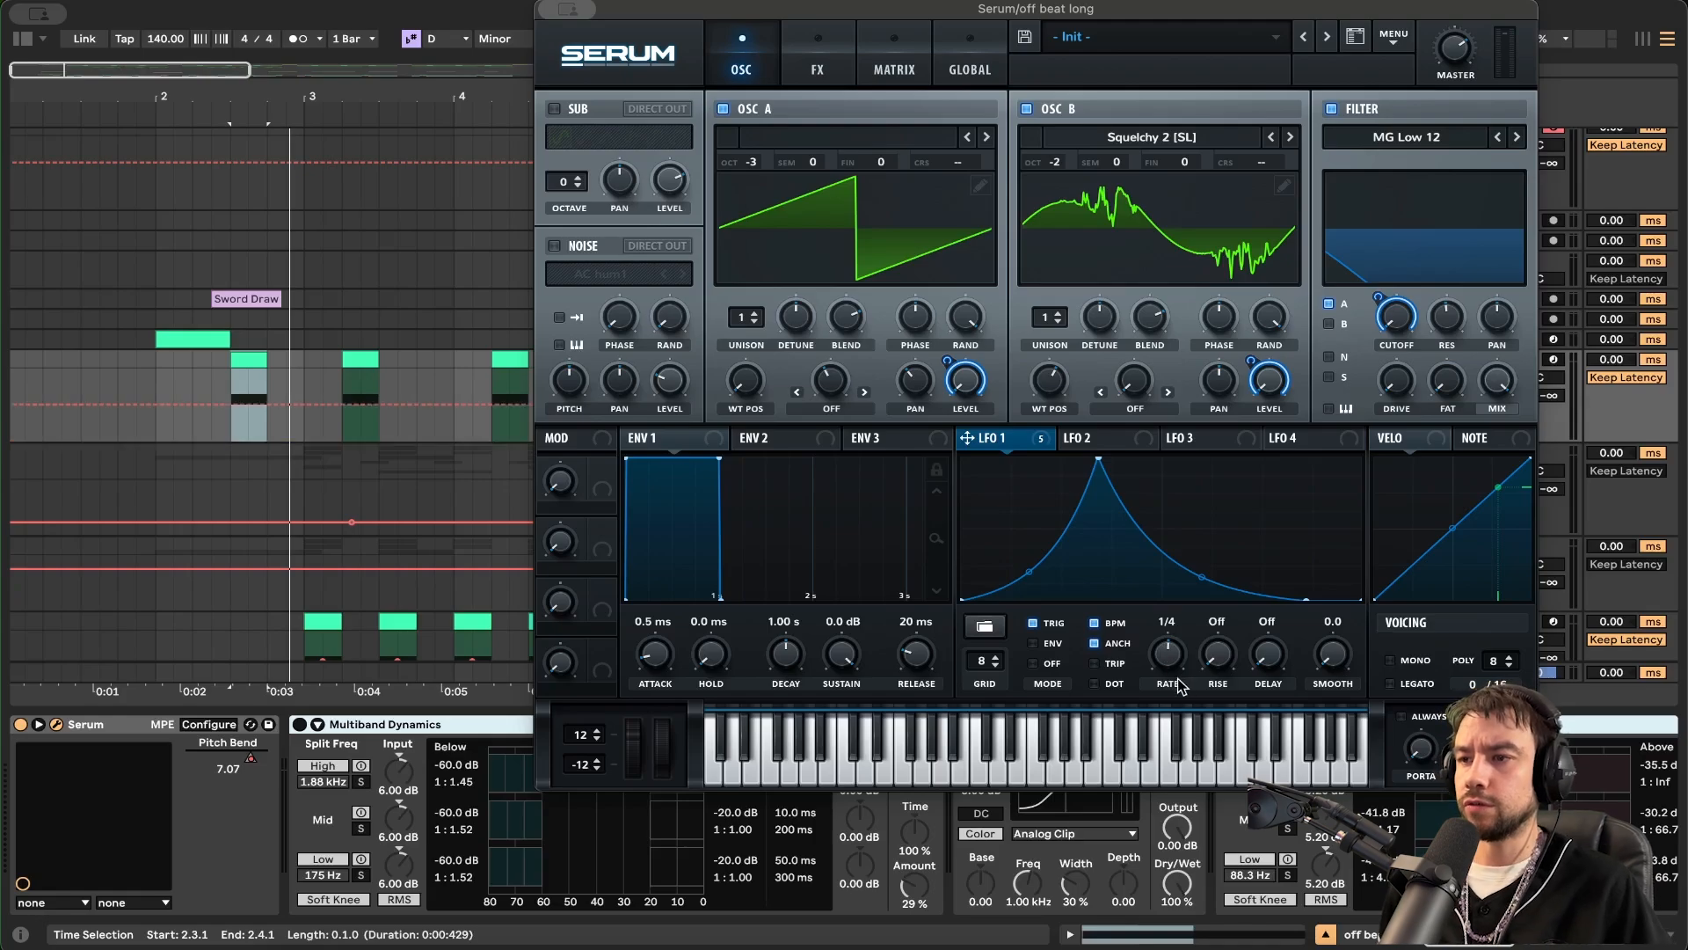
{"action": "key", "text": "space"}
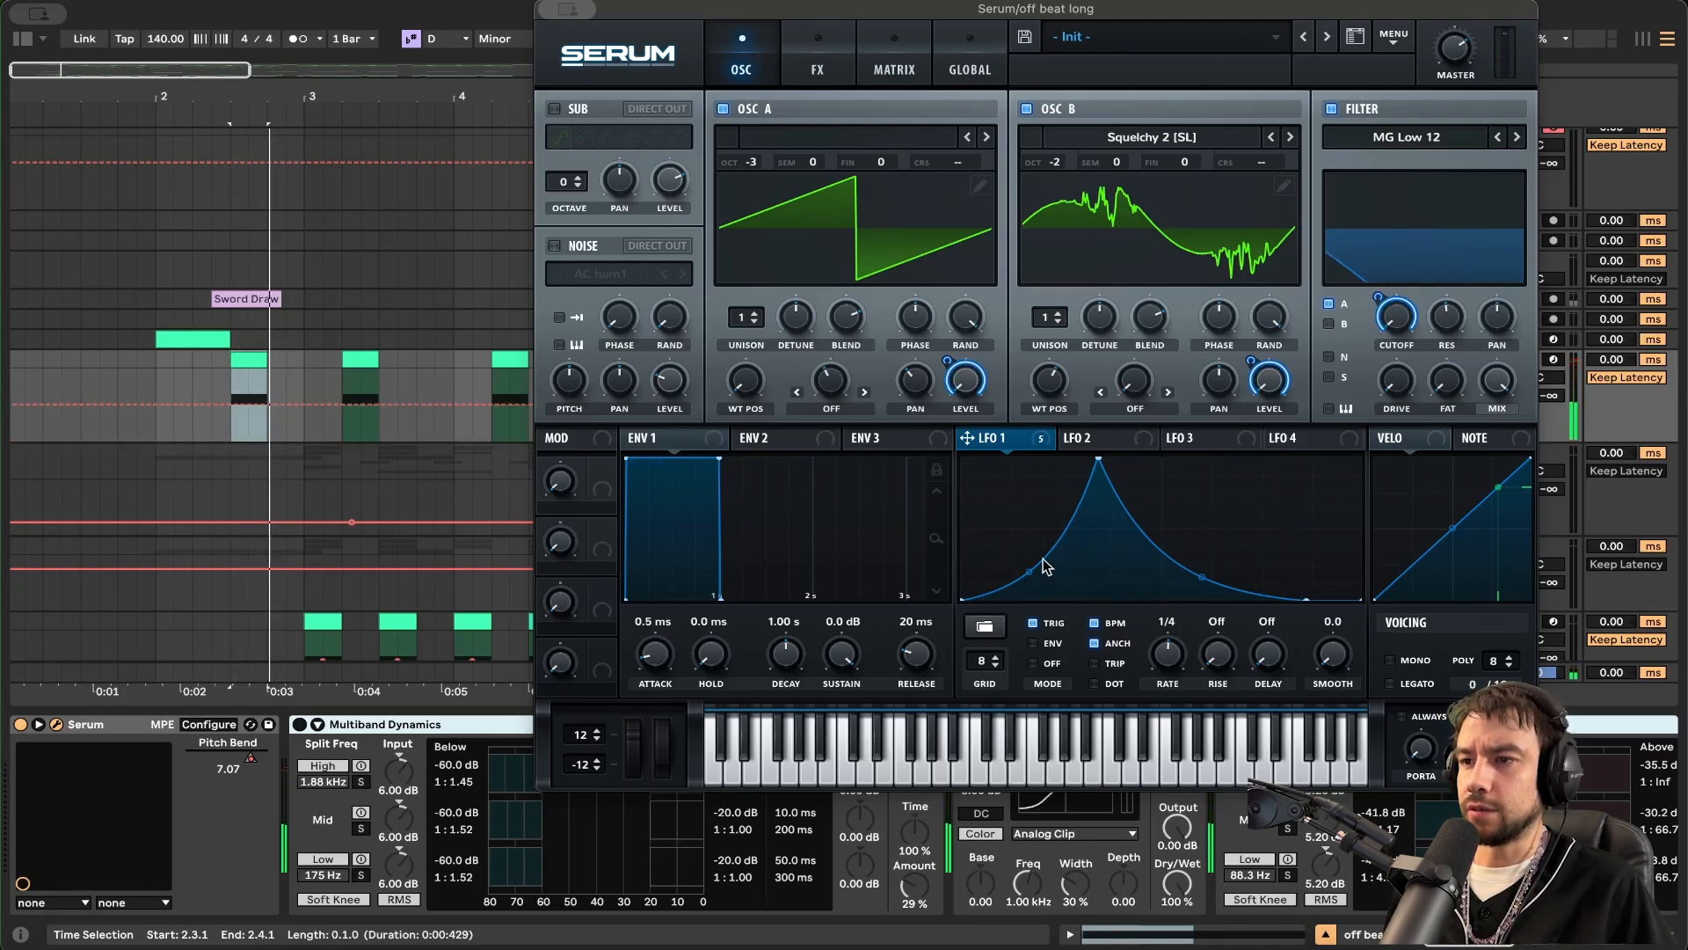
{"action": "left_click_drag", "start_coordinate": [1027, 565], "coordinate": [1027, 506]}
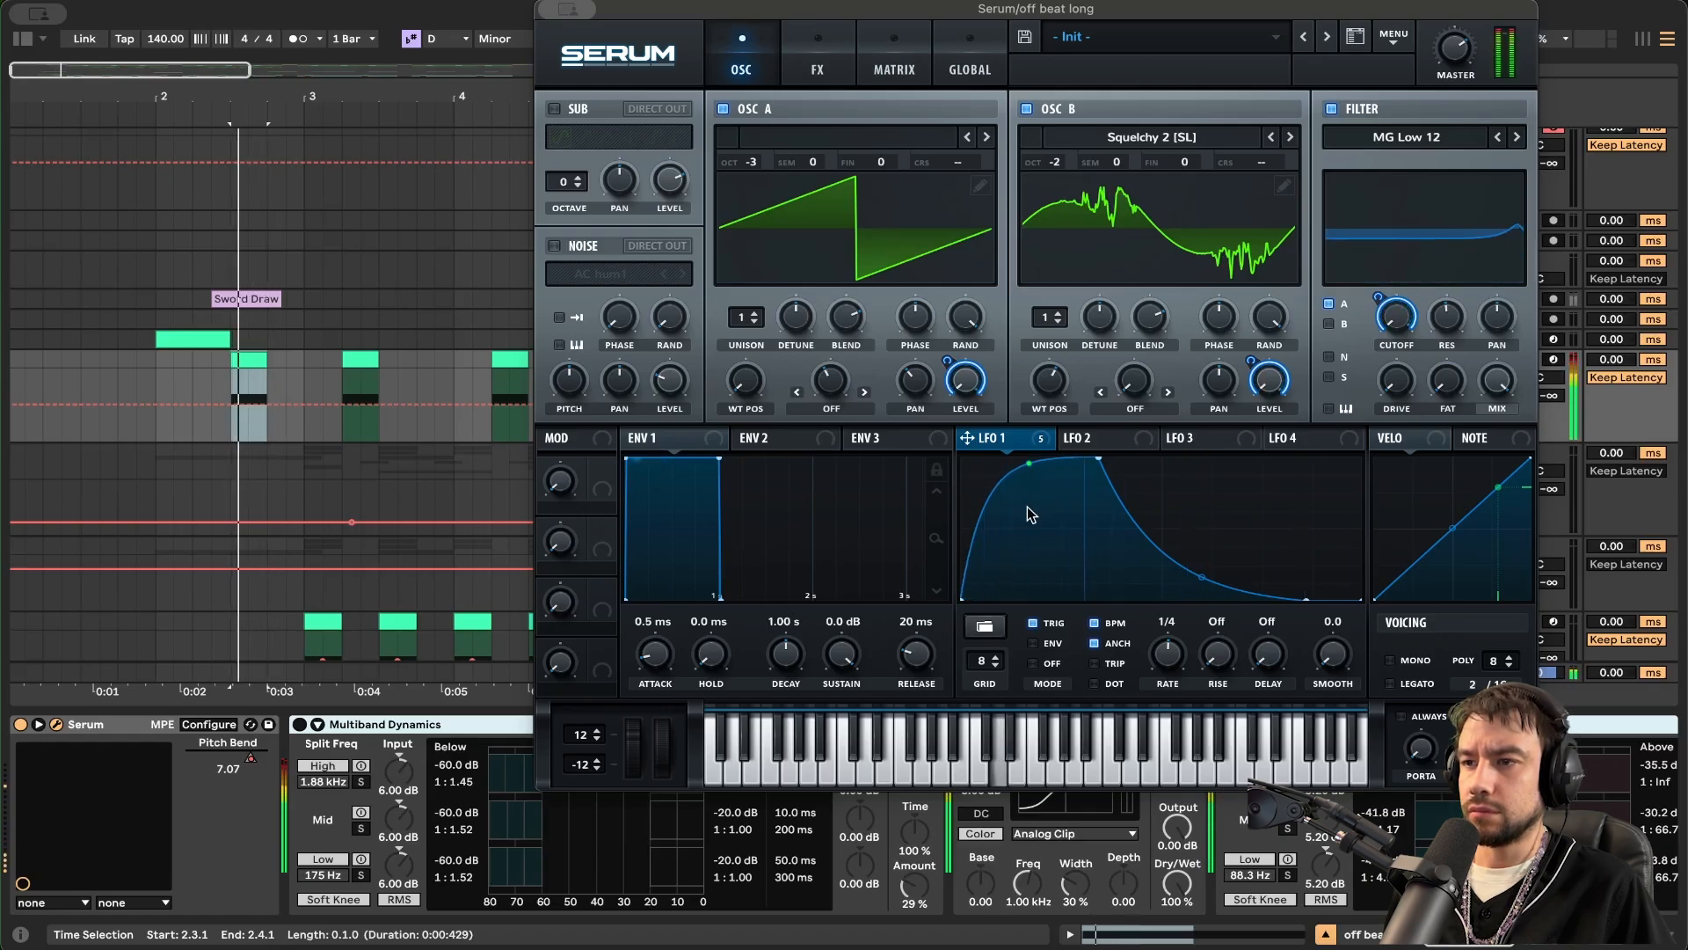
{"action": "left_click_drag", "start_coordinate": [1027, 508], "coordinate": [1033, 560]}
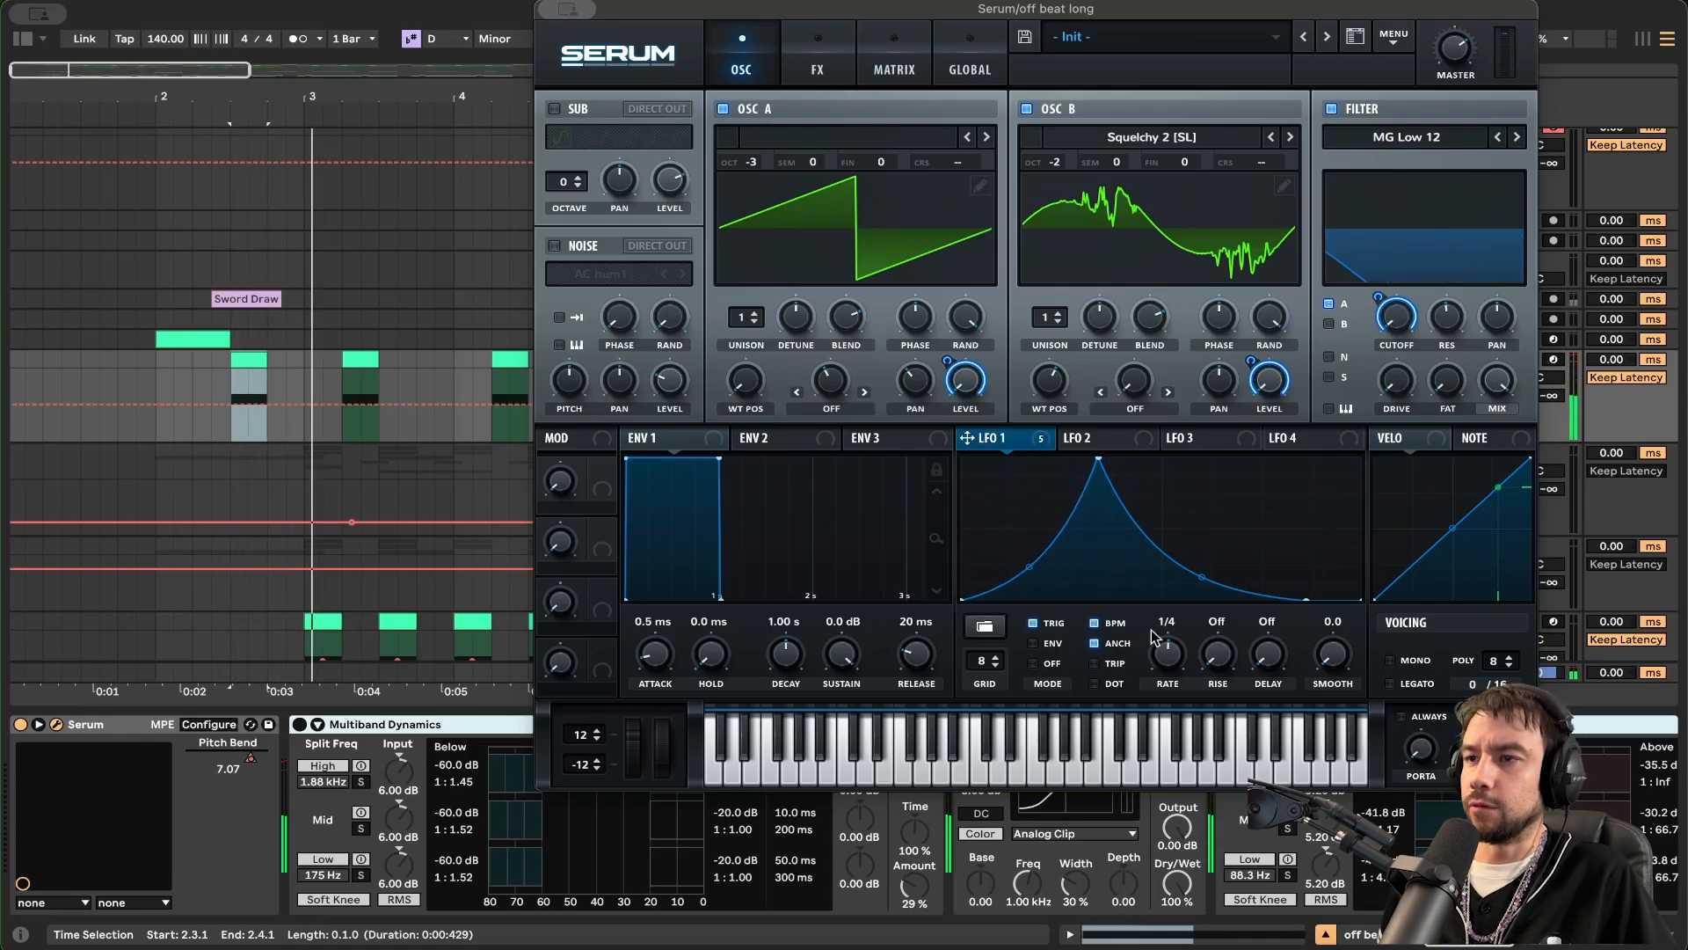
- Inspect the clip at 2.3.1 and the wavetable choices of Serum's oscillators A and B, including the Spectral tables, keeping both wavetables
{"action": "double_click", "coordinate": [242, 353]}
{"action": "double_click", "coordinate": [283, 458]}
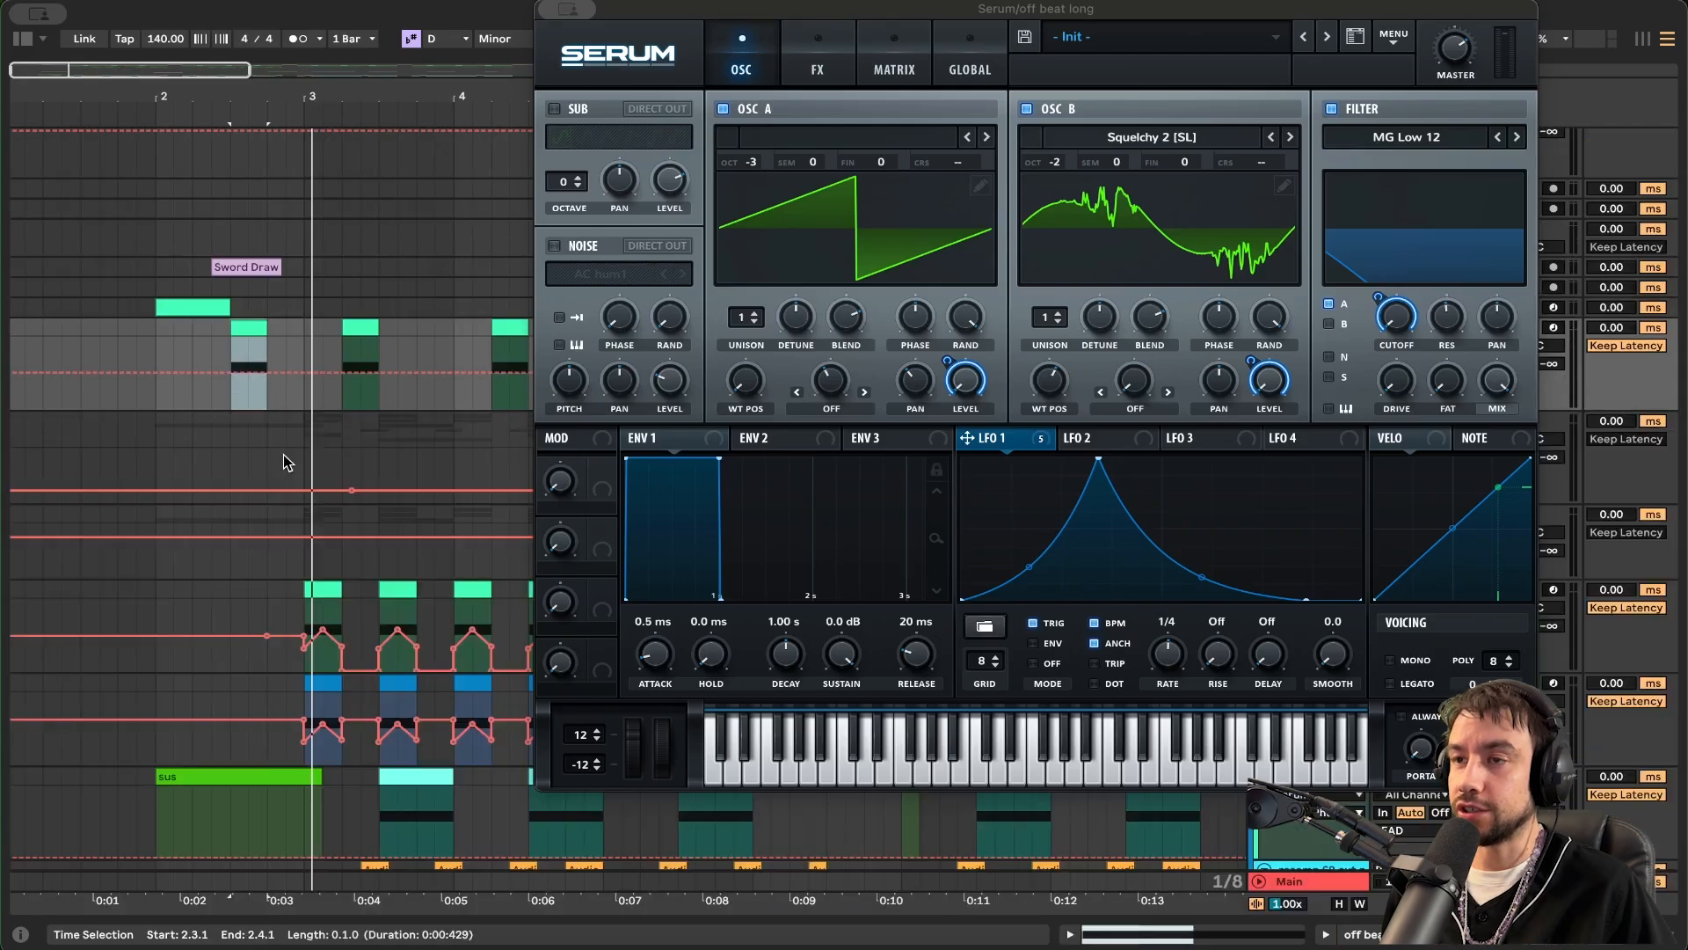
{"action": "left_click", "coordinate": [789, 134]}
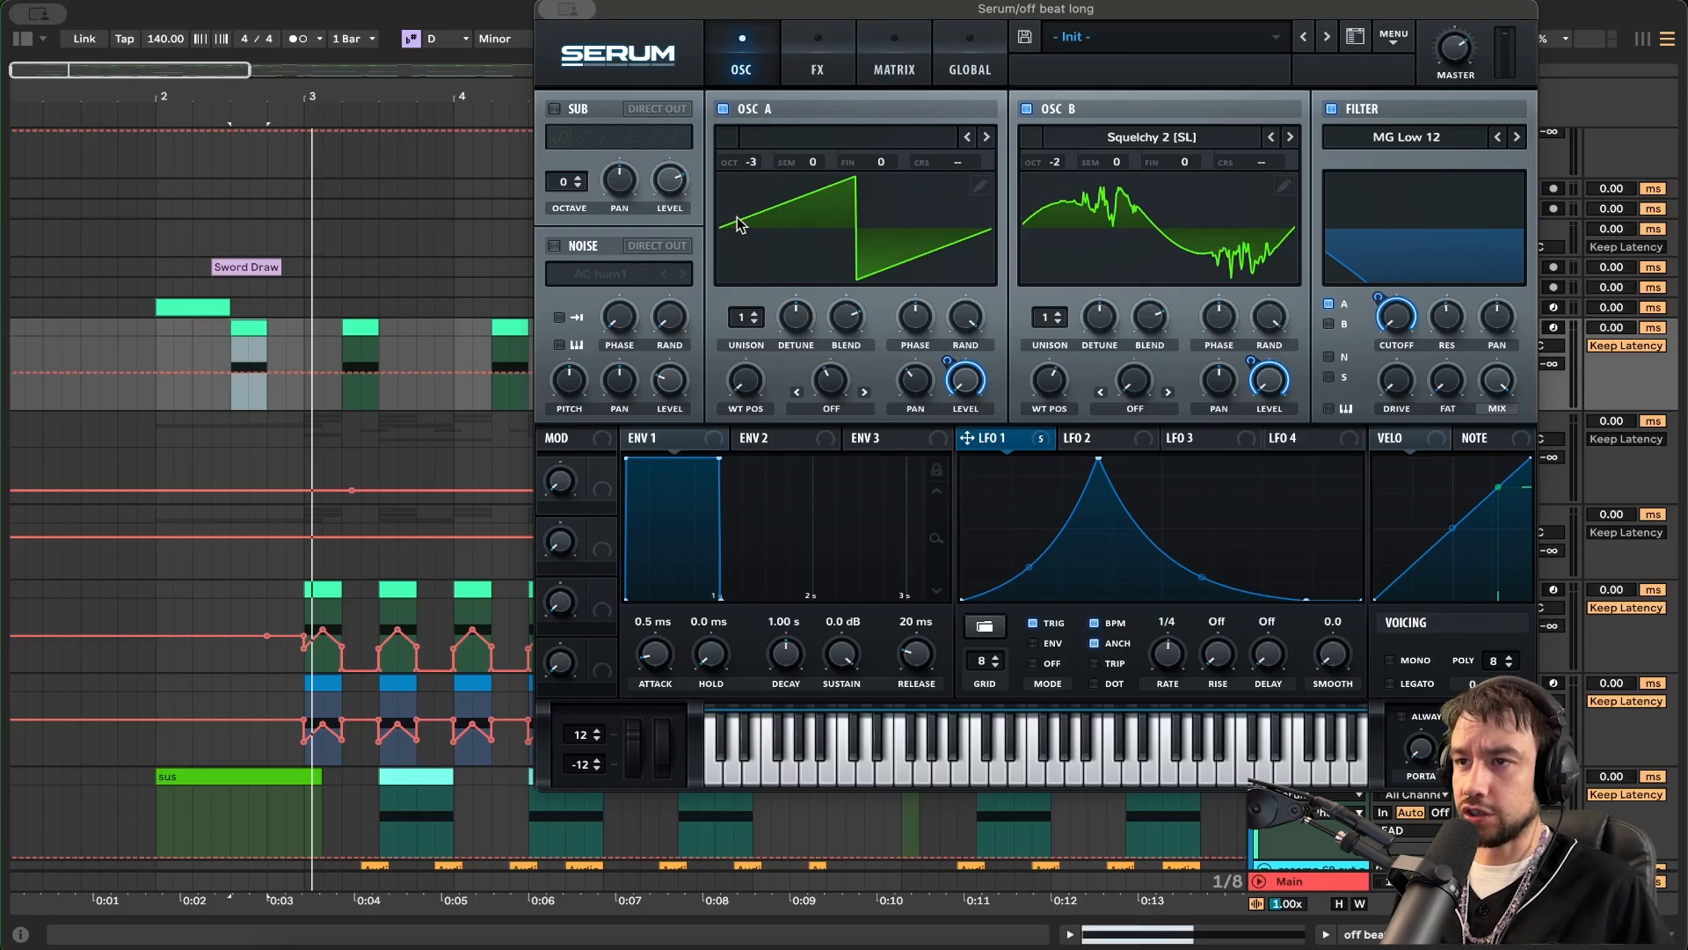
{"action": "left_click", "coordinate": [1147, 132]}
{"action": "mouse_move", "coordinate": [1214, 319]}
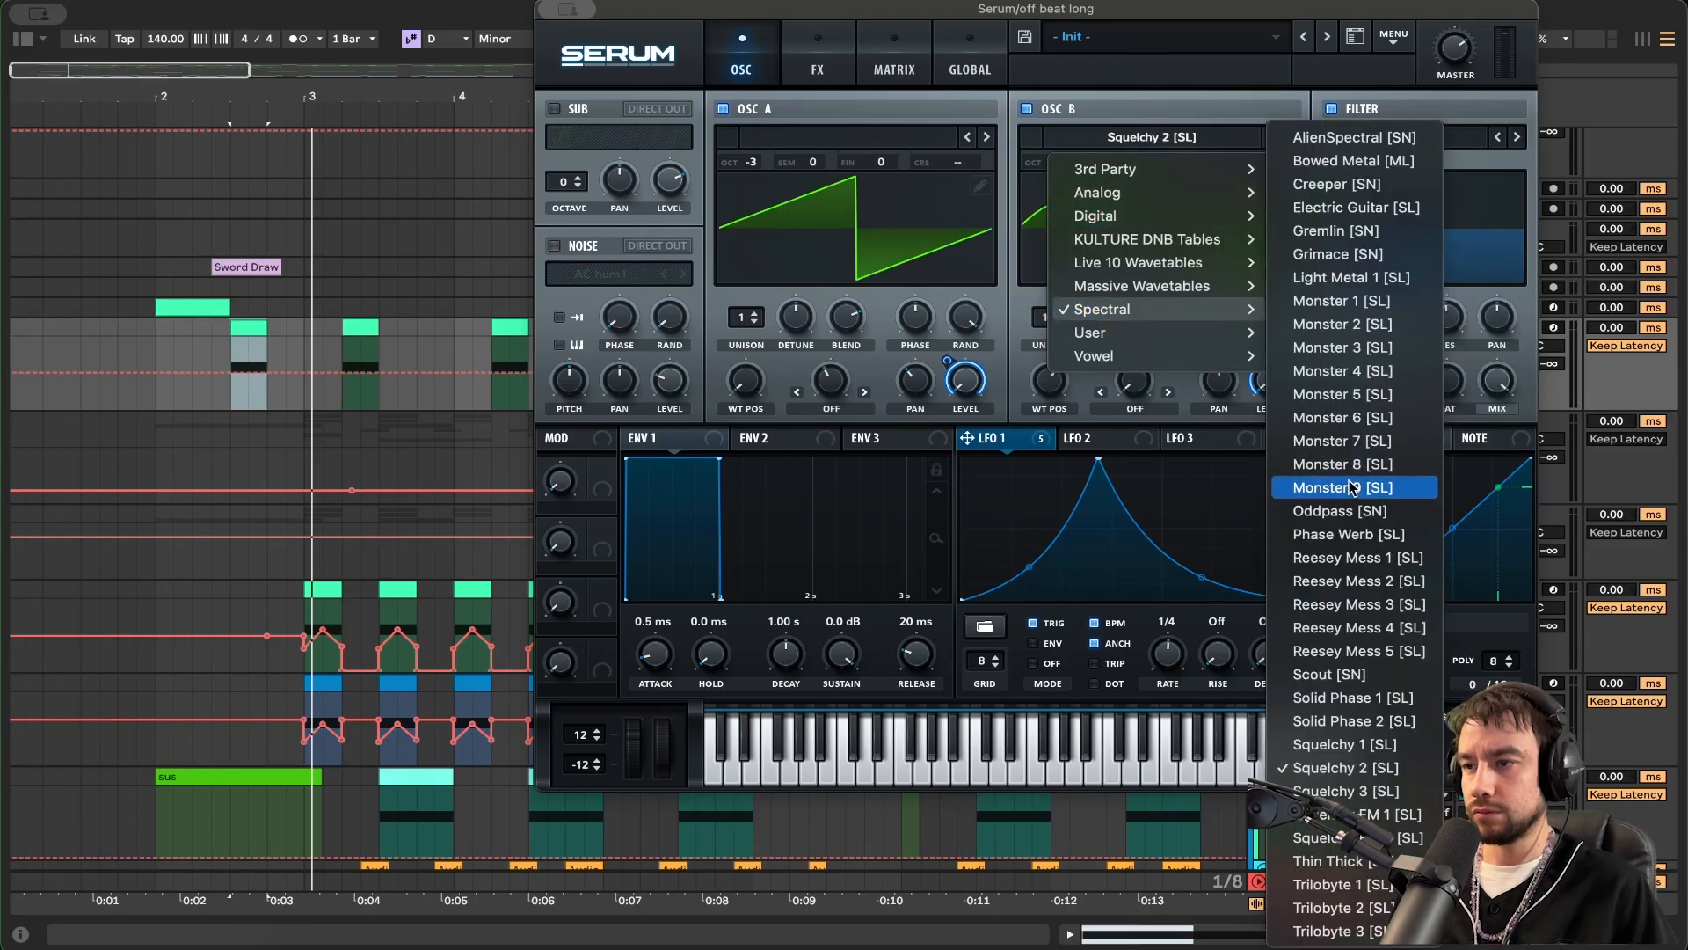
{"action": "left_click", "coordinate": [967, 356]}
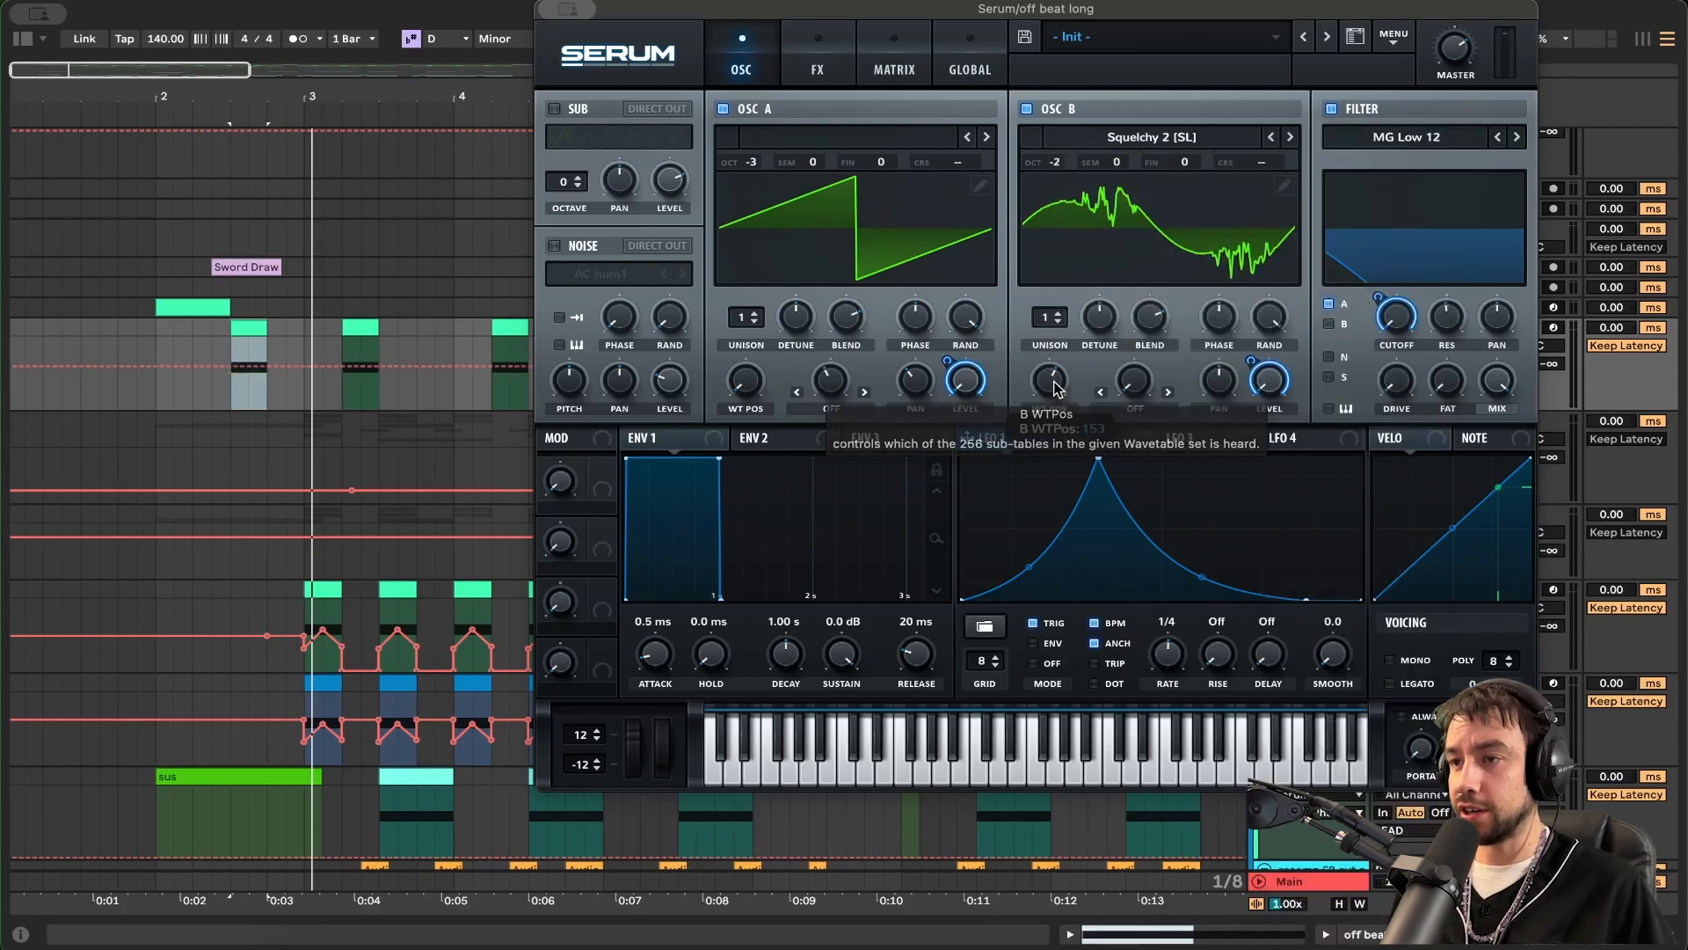
- Try oscillator B's wavetable position at 131 and 62, and return it to its original position
{"action": "mouse_move", "coordinate": [1057, 388]}
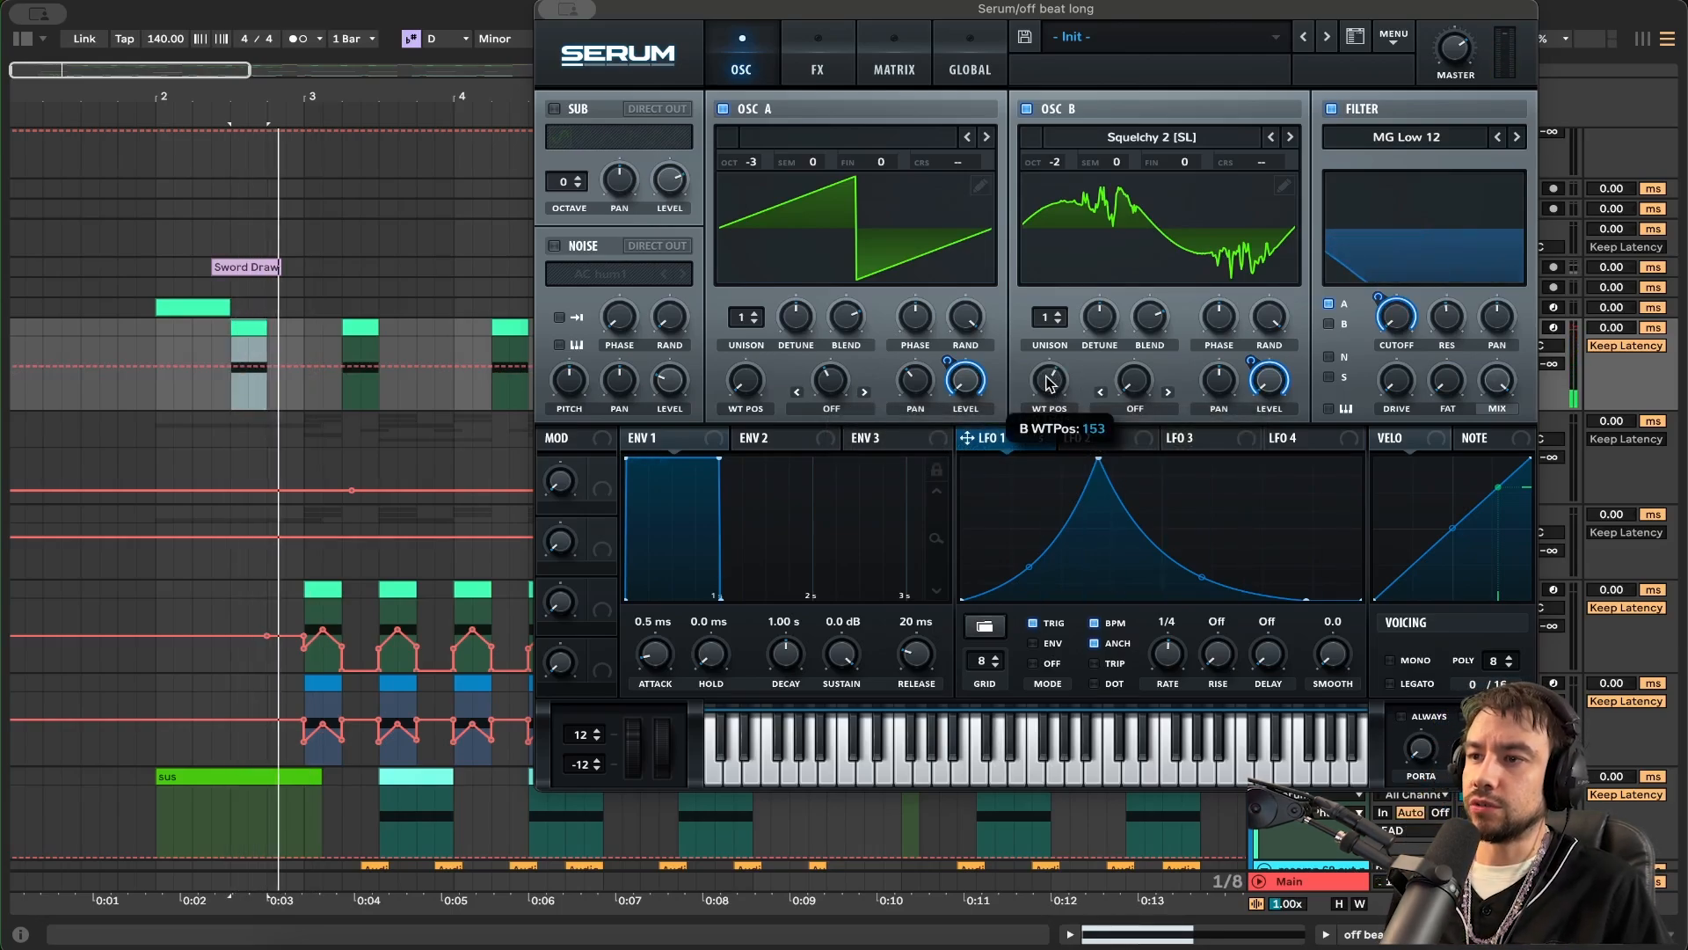
{"action": "left_click_drag", "start_coordinate": [1046, 379], "coordinate": [1048, 397]}
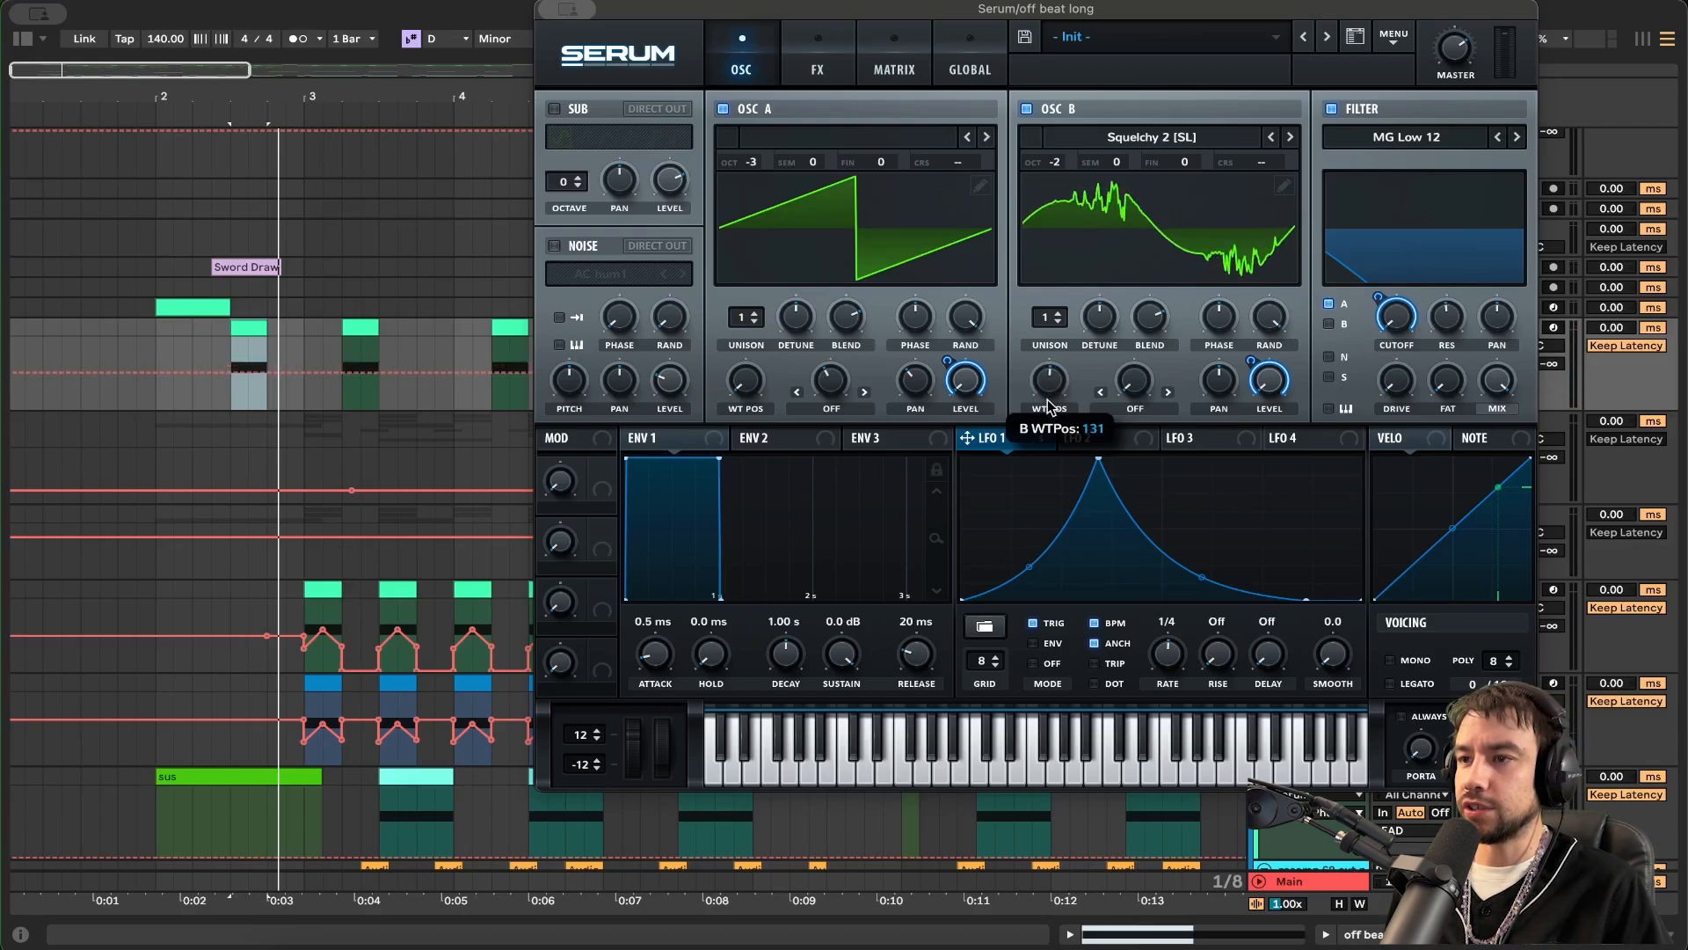
{"action": "left_click_drag", "start_coordinate": [1050, 397], "coordinate": [1049, 420]}
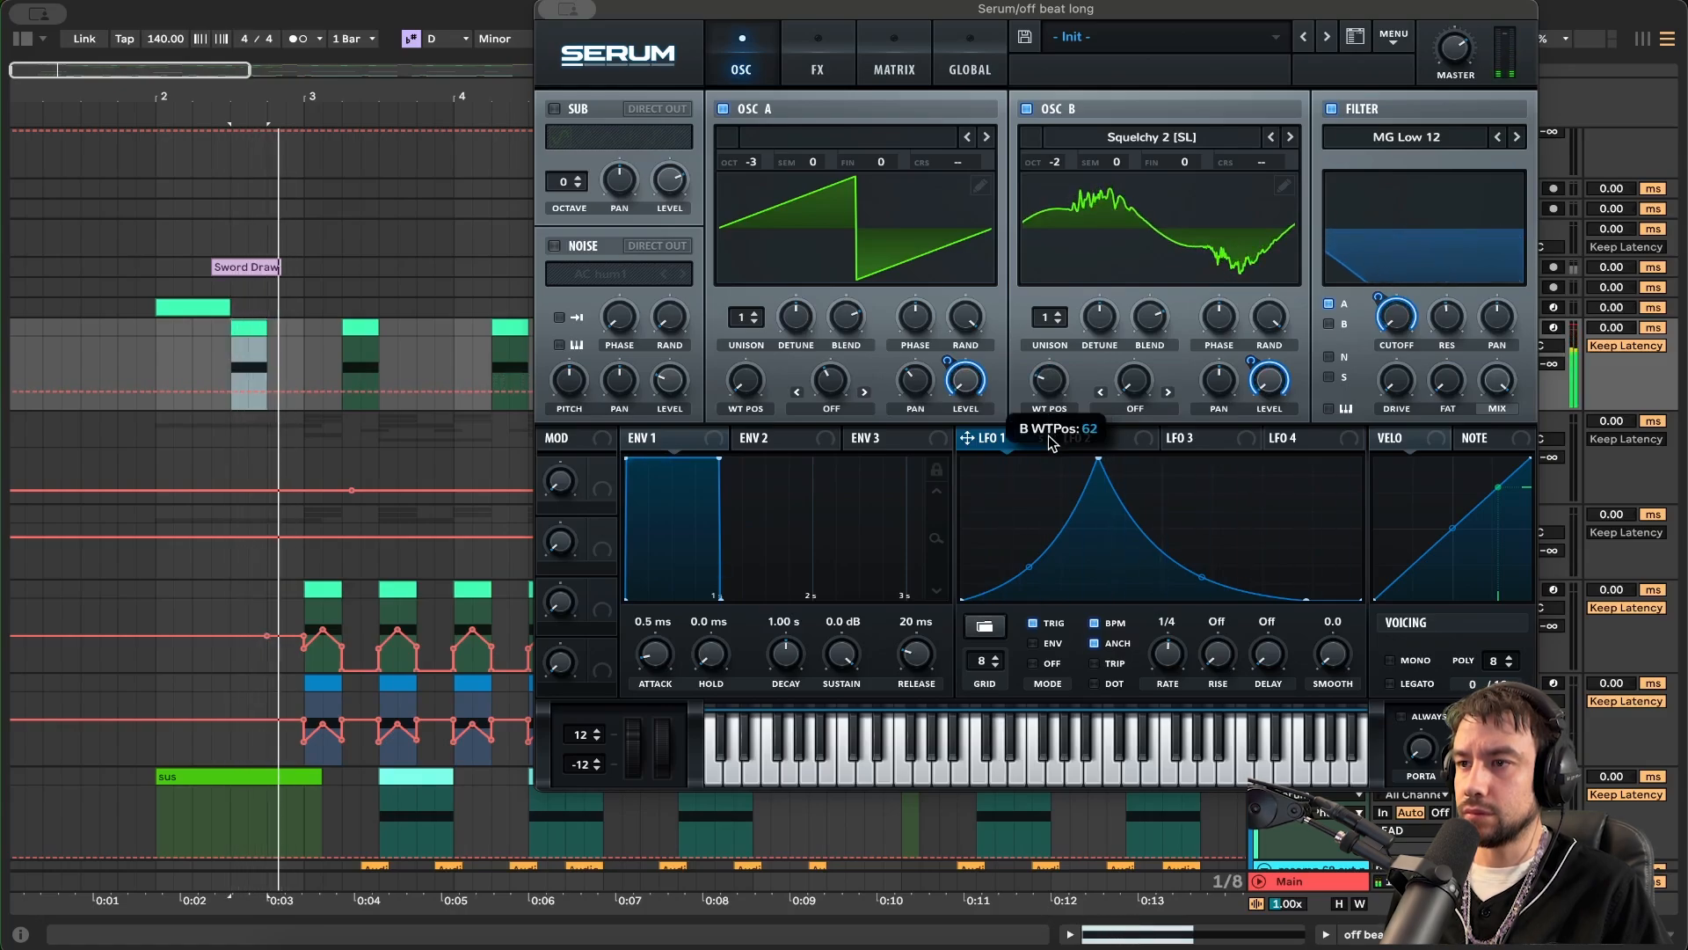
{"action": "left_click_drag", "start_coordinate": [1049, 420], "coordinate": [1055, 371]}
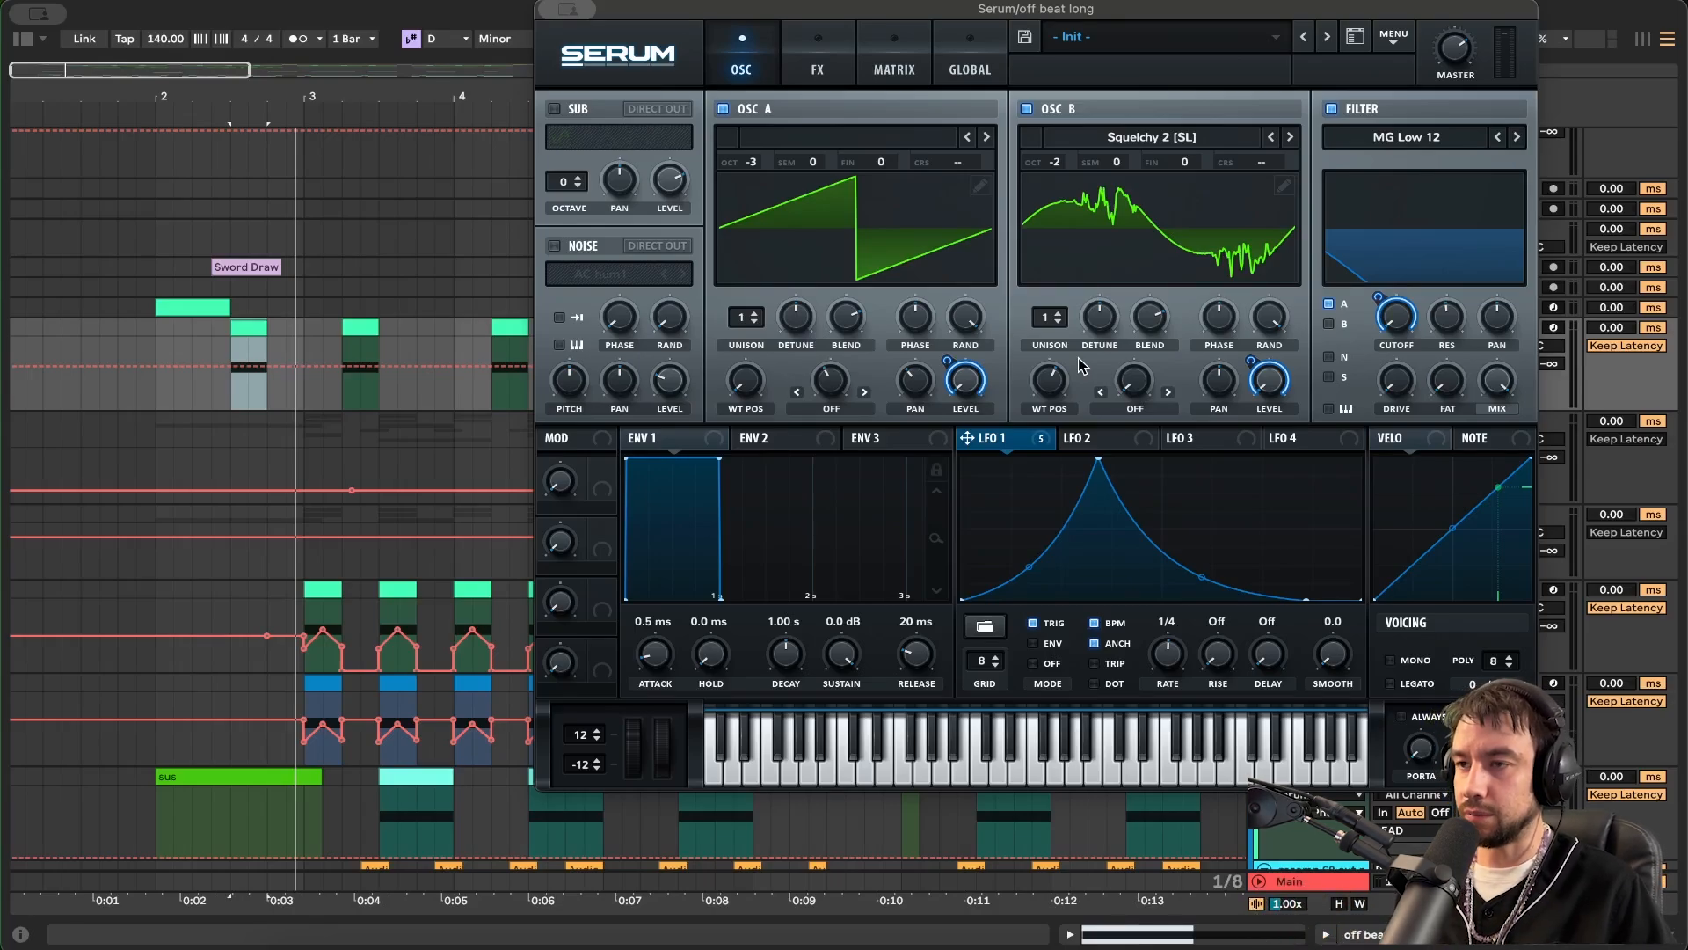
- Turn off Serum's MG Low 12 filter
{"action": "left_click", "coordinate": [1331, 109]}
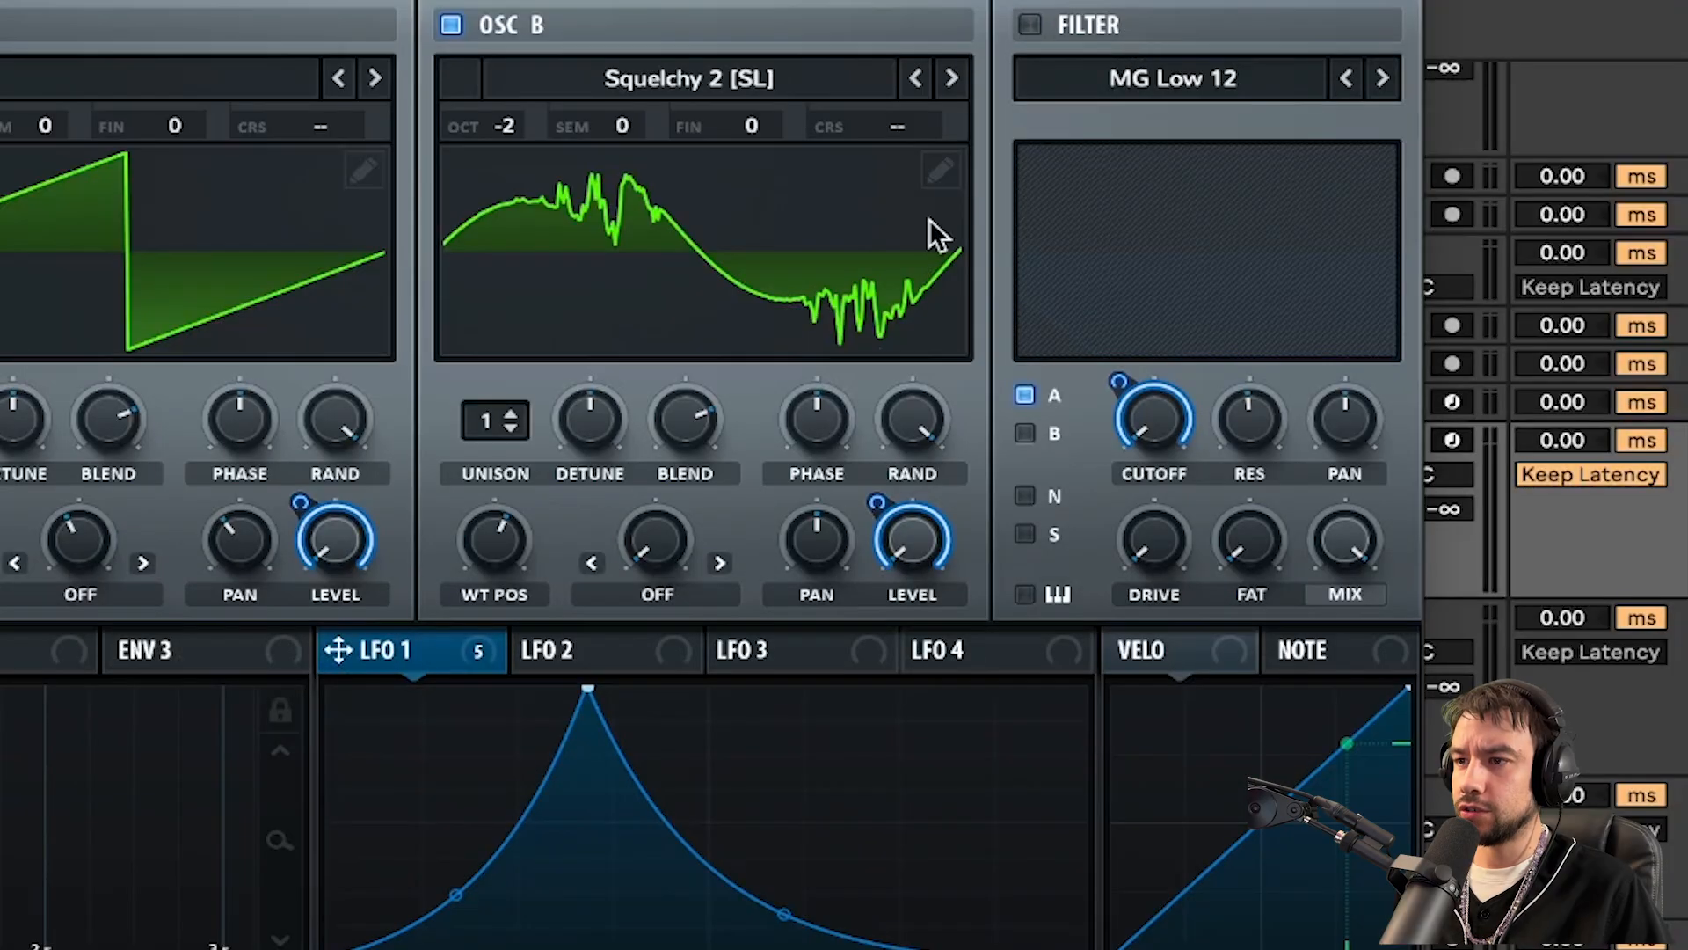
- Turn the MG Low 12 filter back on for oscillator A and audition the bass while inspecting its cutoff and resonance
{"action": "left_click", "coordinate": [1029, 25]}
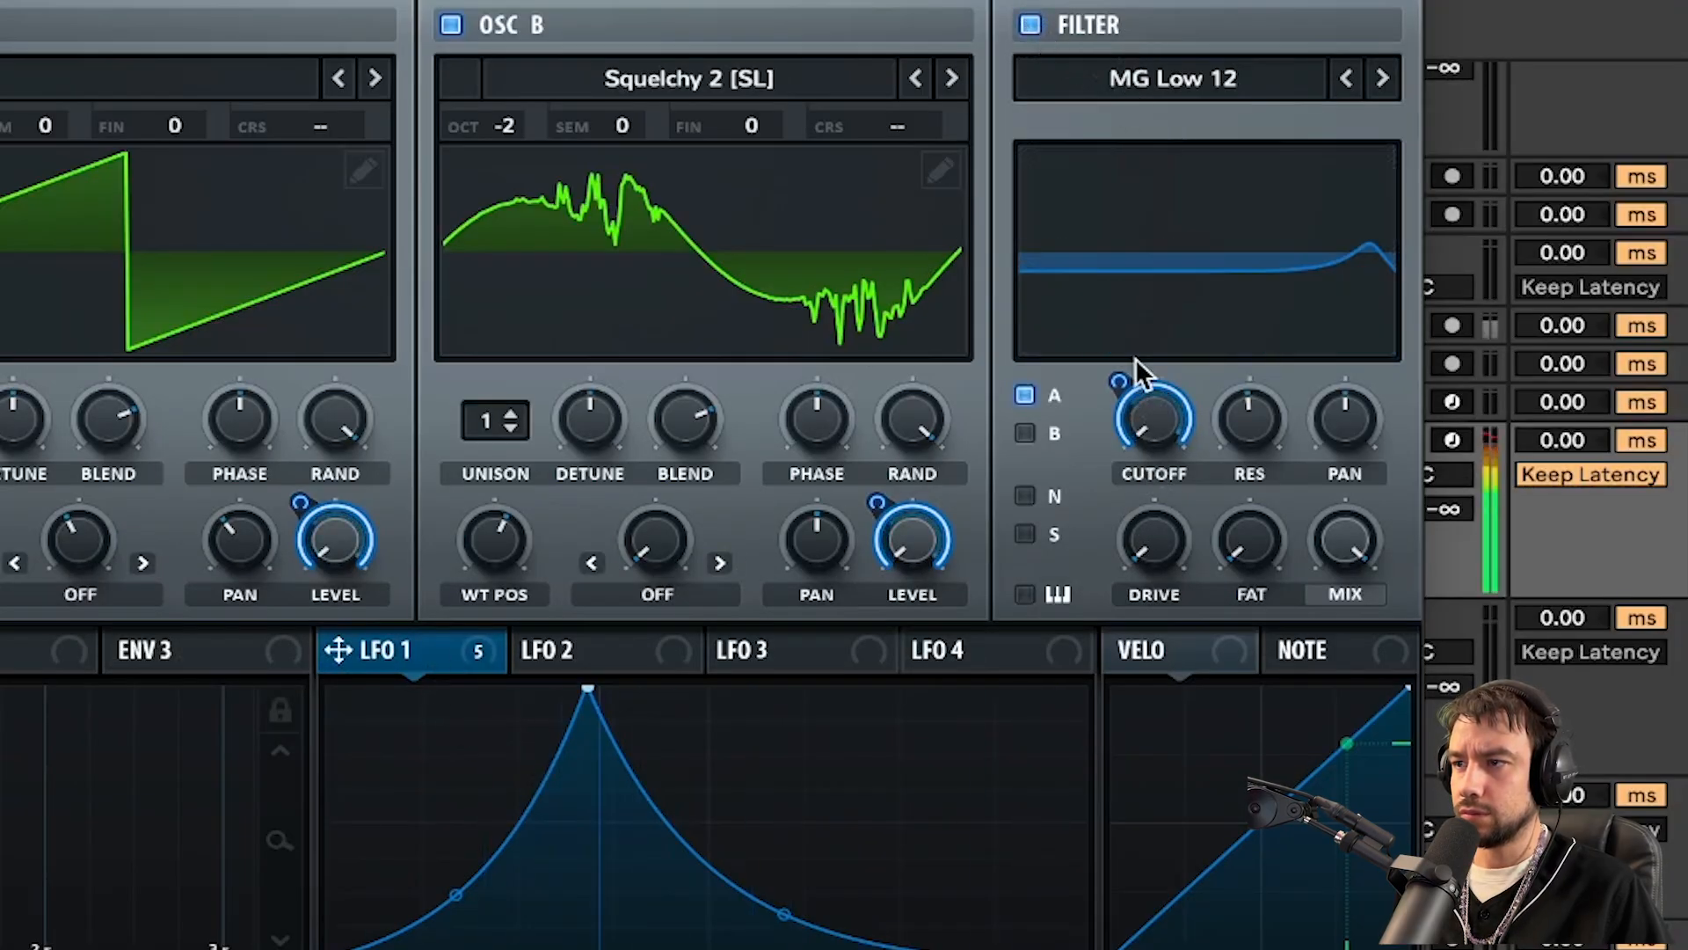
{"action": "left_click_drag", "start_coordinate": [1143, 414], "coordinate": [1159, 378]}
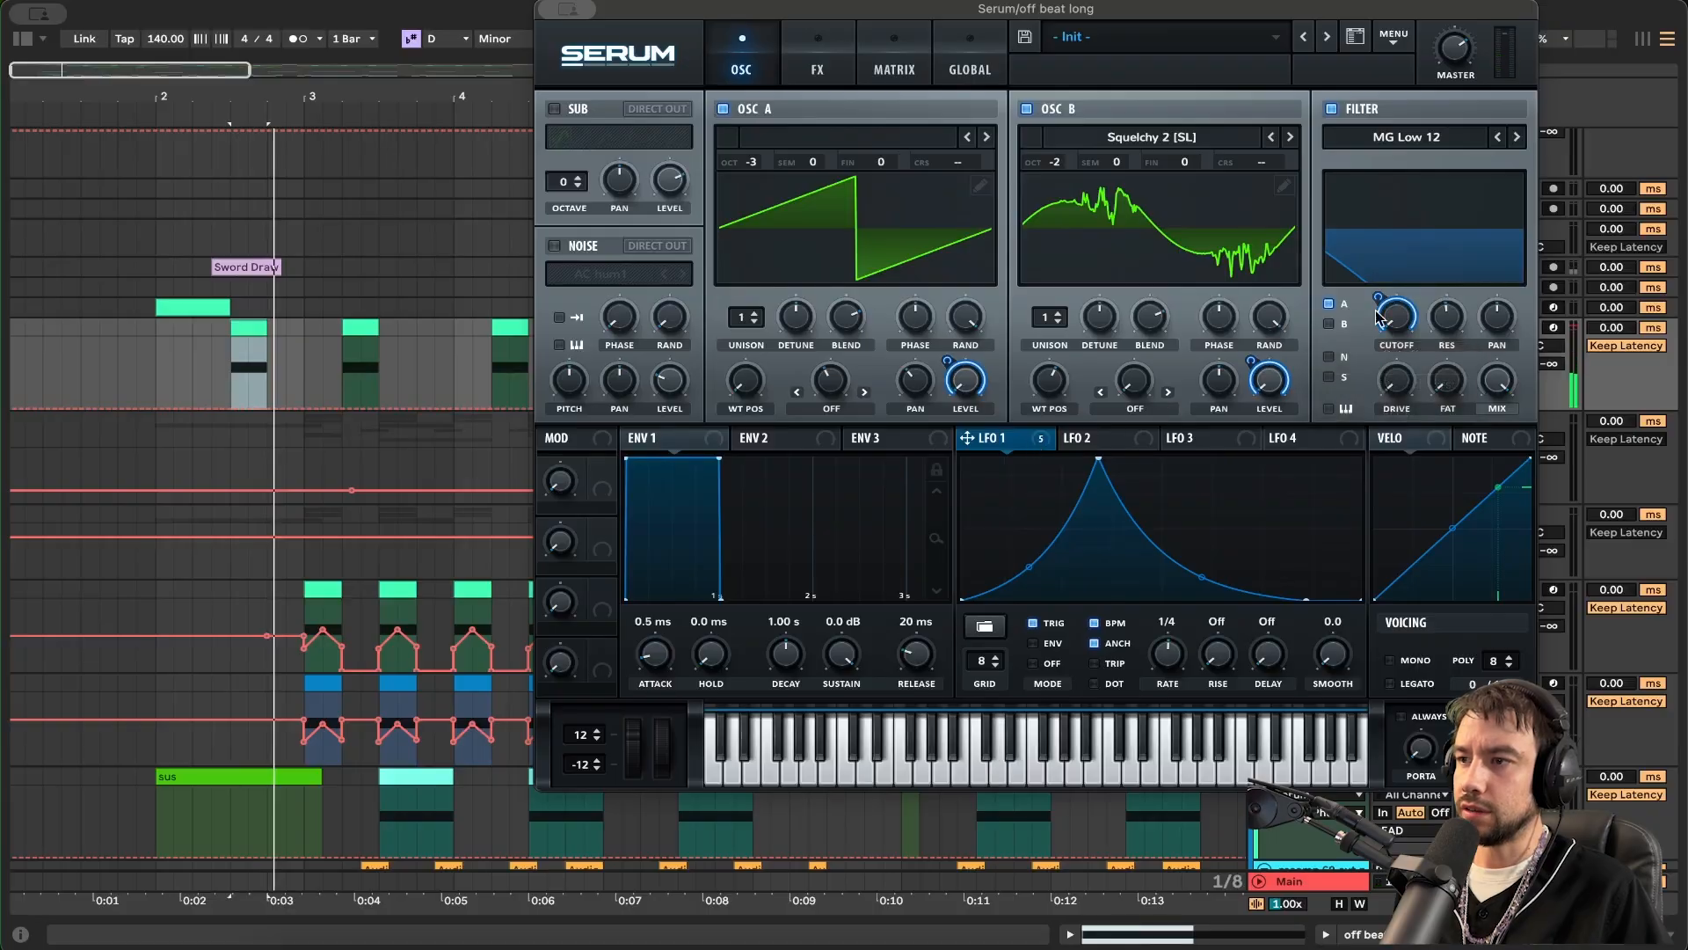
{"action": "key", "text": "space"}
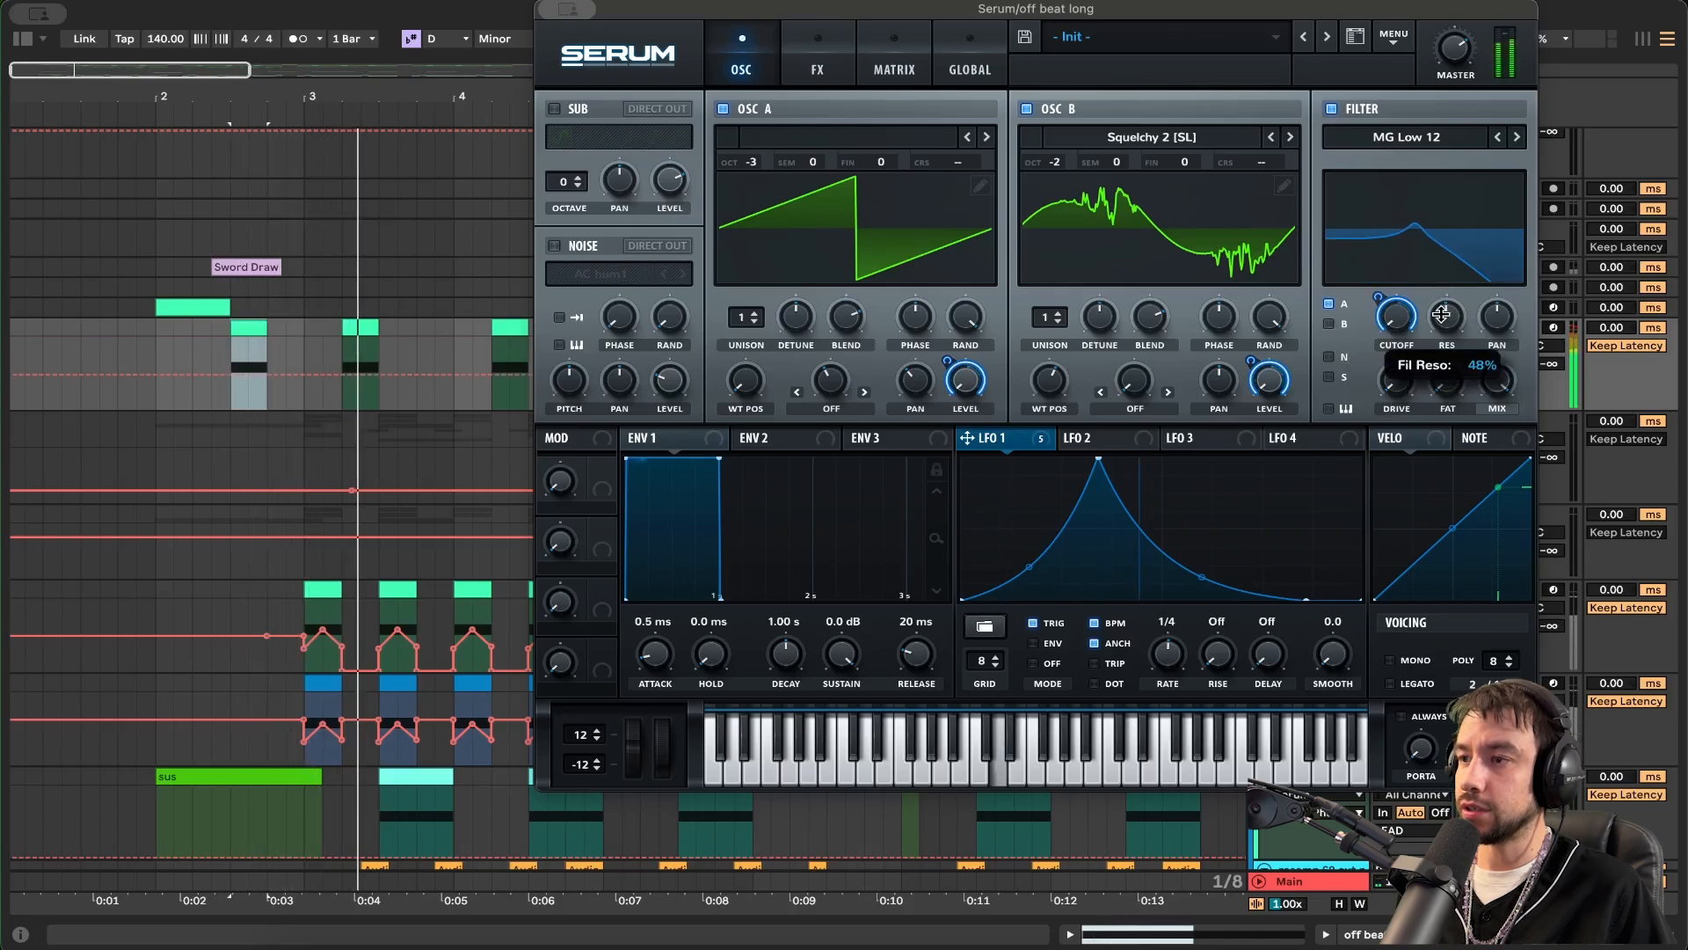
{"action": "key", "text": "space"}
{"action": "key", "text": "space"}
{"action": "key", "text": "space"}
{"action": "key", "text": "space"}
- Reorder Serum's effects so that Compressor, EQ and Filter directly follow Distortion
{"action": "left_click", "coordinate": [817, 63]}
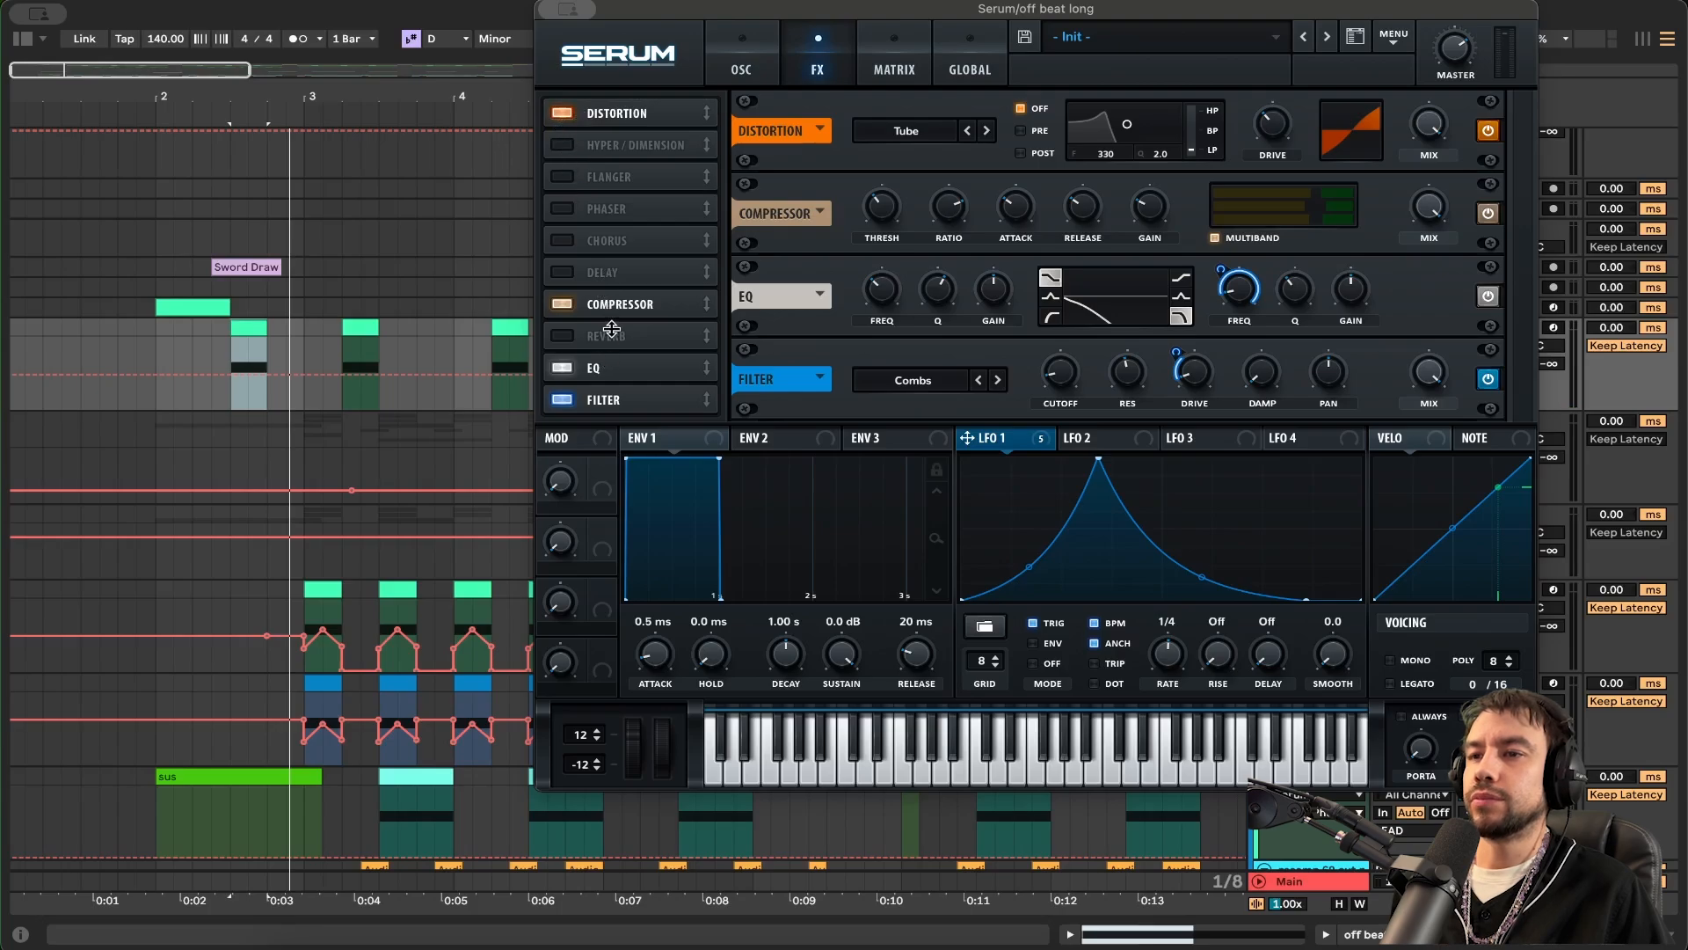
{"action": "left_click_drag", "start_coordinate": [616, 303], "coordinate": [615, 147]}
{"action": "left_click_drag", "start_coordinate": [607, 367], "coordinate": [604, 177]}
{"action": "left_click_drag", "start_coordinate": [604, 401], "coordinate": [604, 211]}
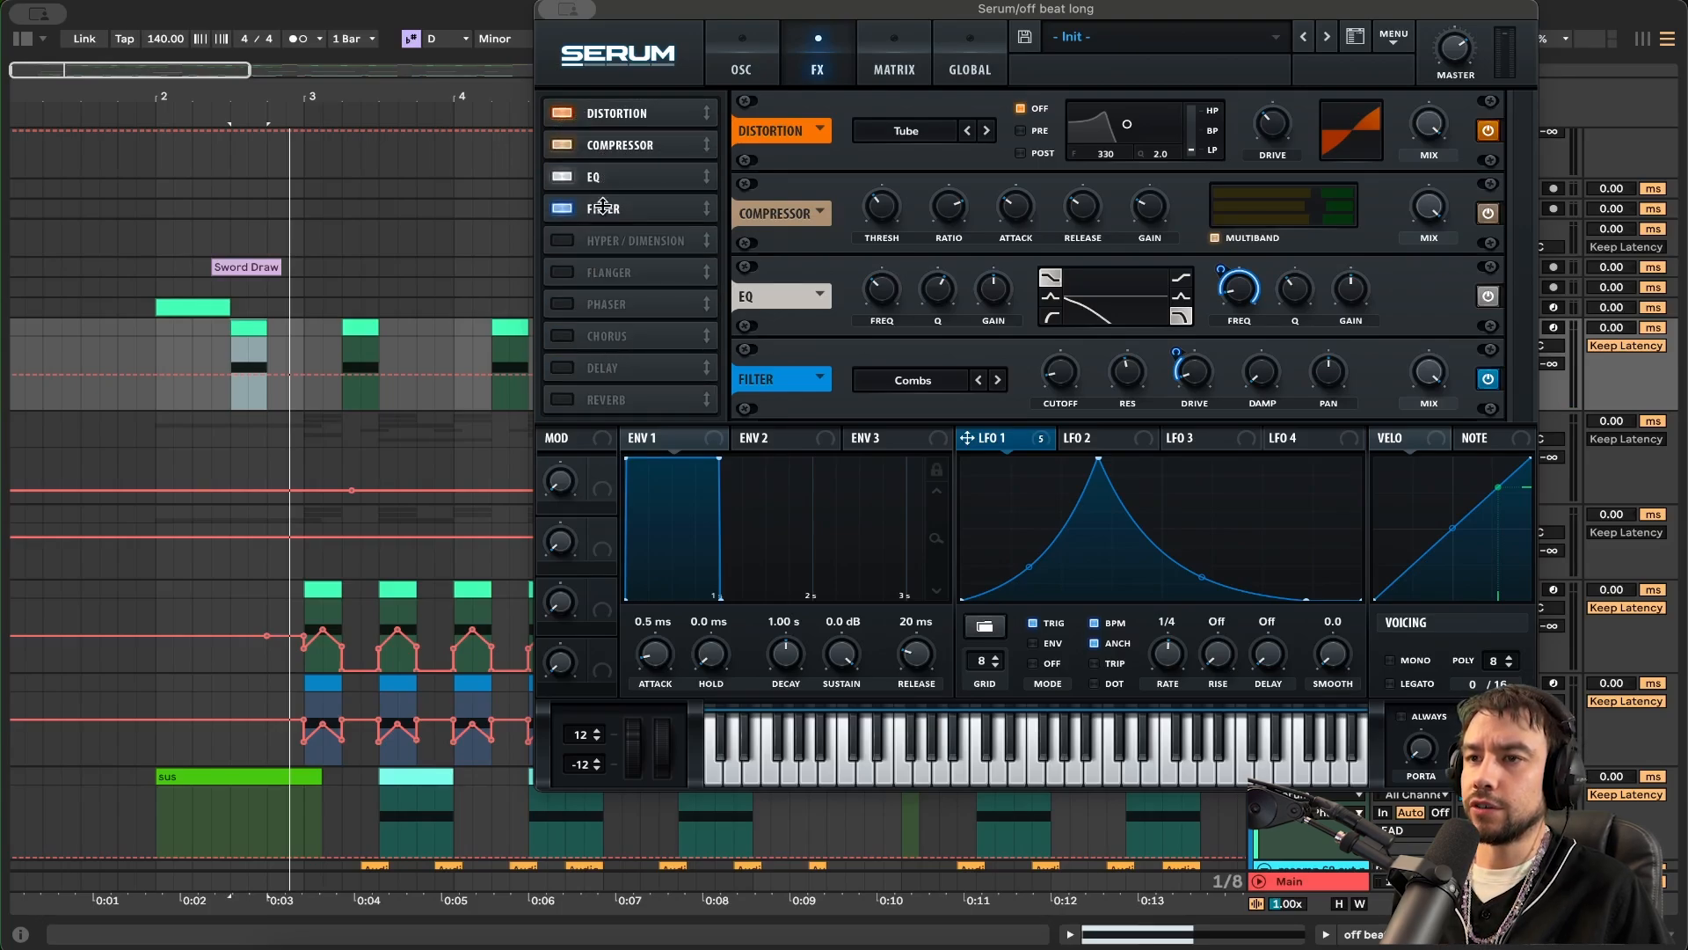
- Switch off Serum's Filter, EQ, Compressor and Distortion effects and audition the dry oscillators
{"action": "left_click", "coordinate": [563, 208]}
{"action": "left_click", "coordinate": [564, 177]}
{"action": "left_click", "coordinate": [563, 144]}
{"action": "left_click", "coordinate": [563, 113]}
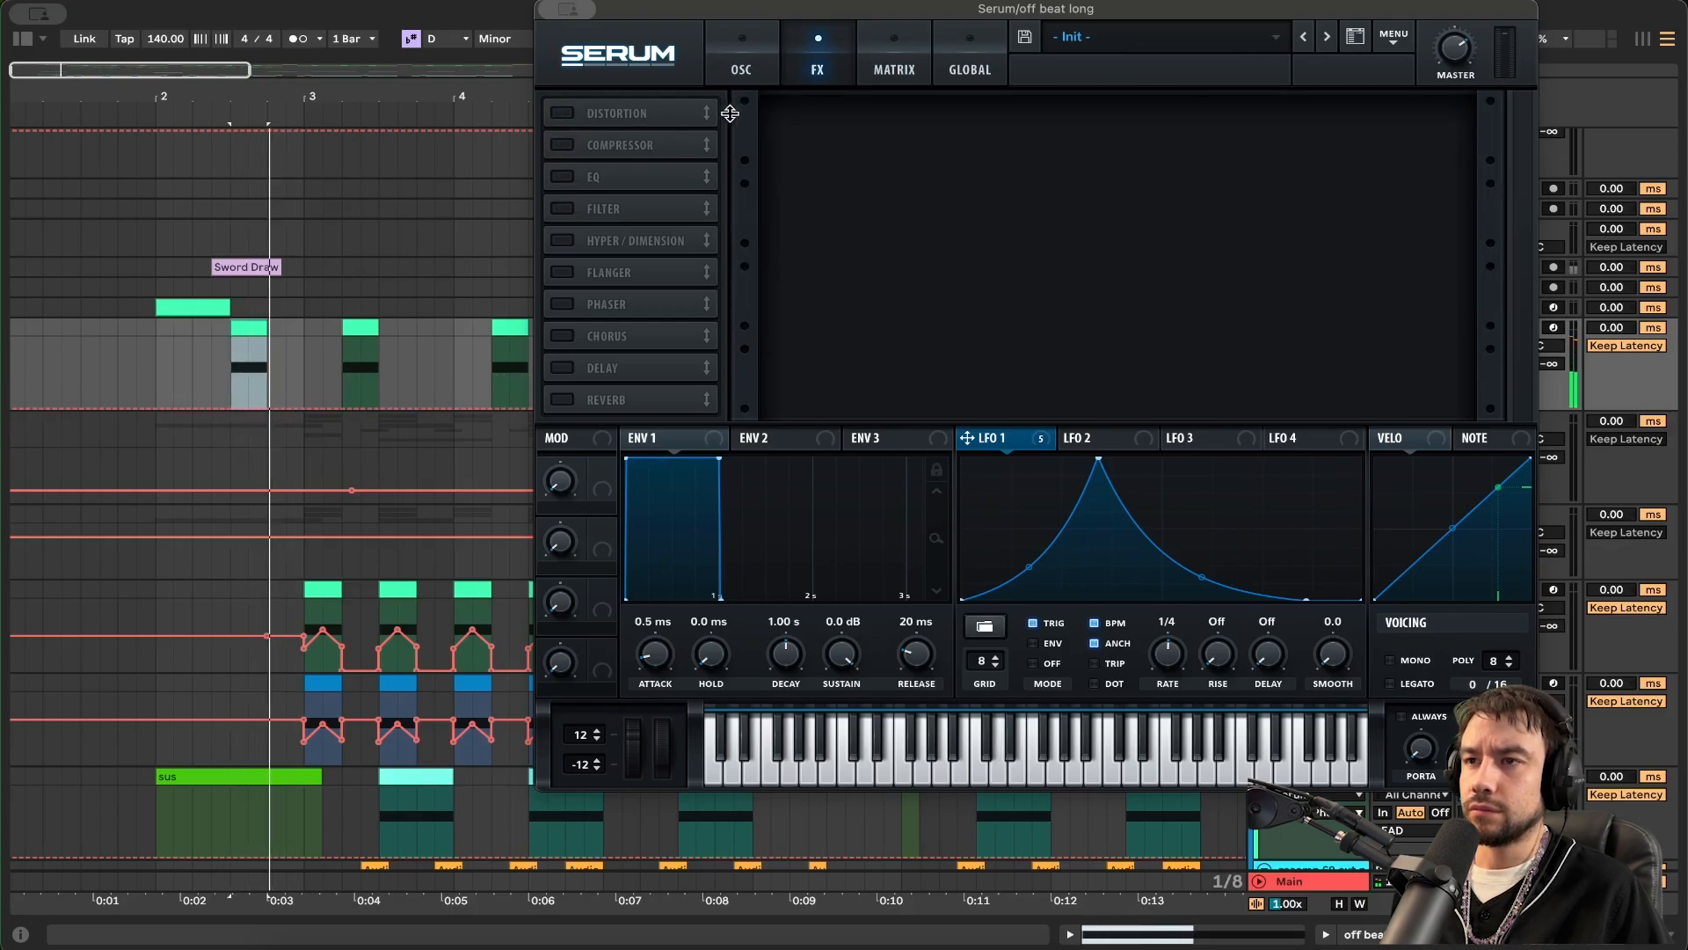
{"action": "left_click", "coordinate": [741, 62]}
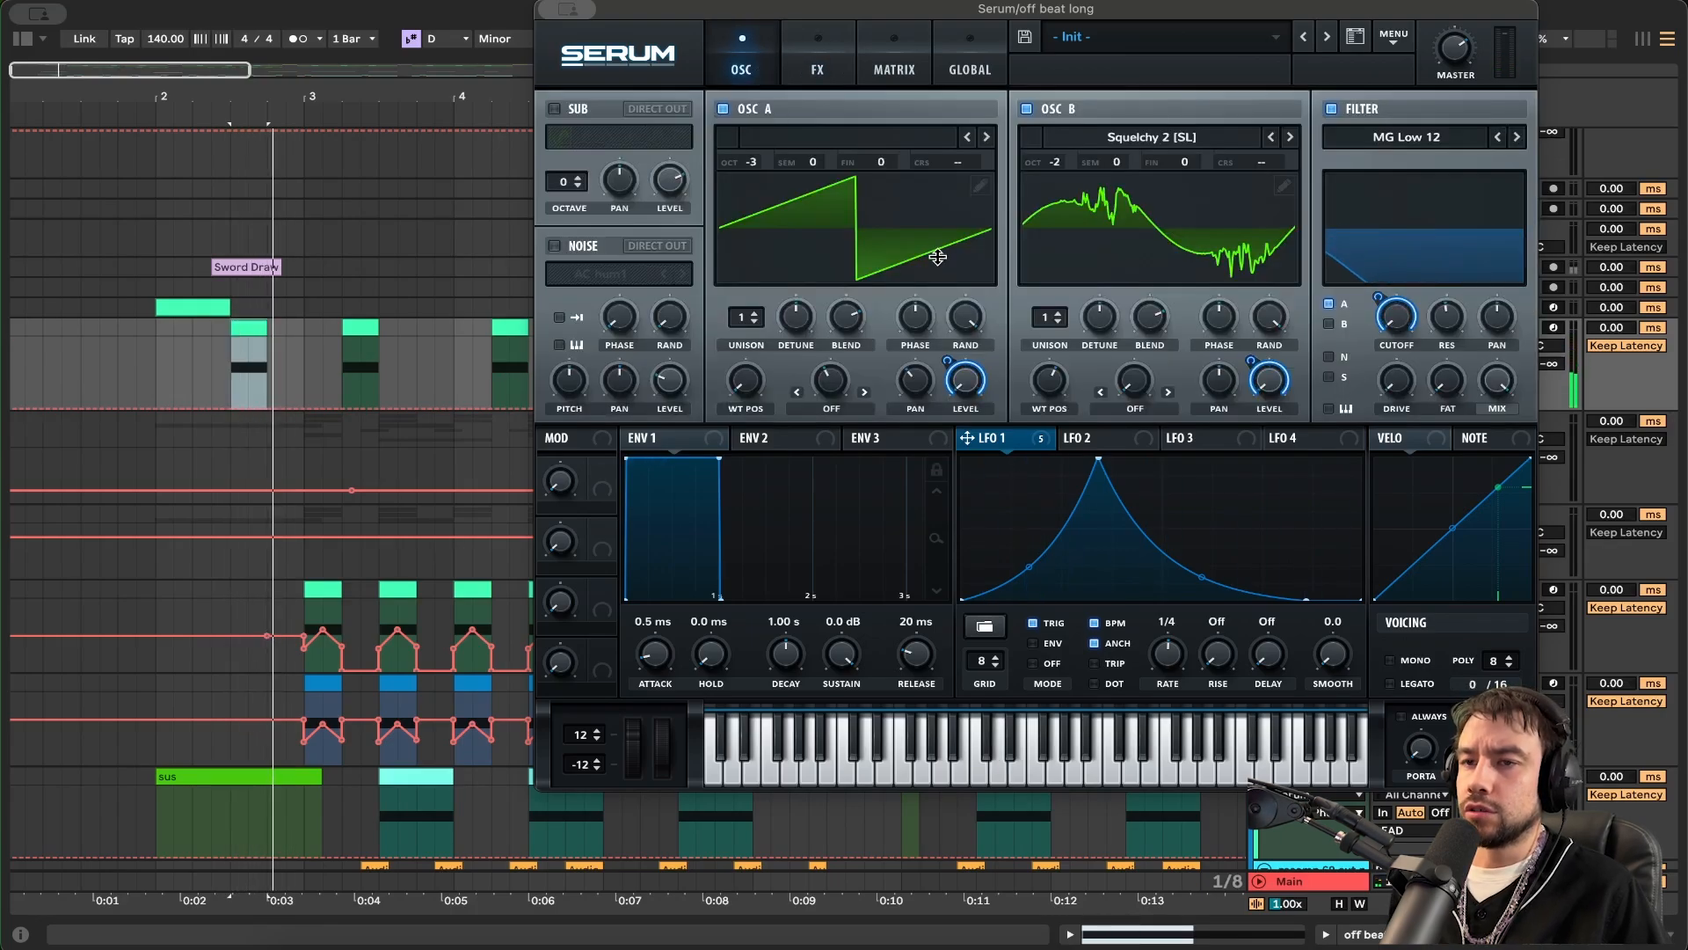
{"action": "key", "text": "space"}
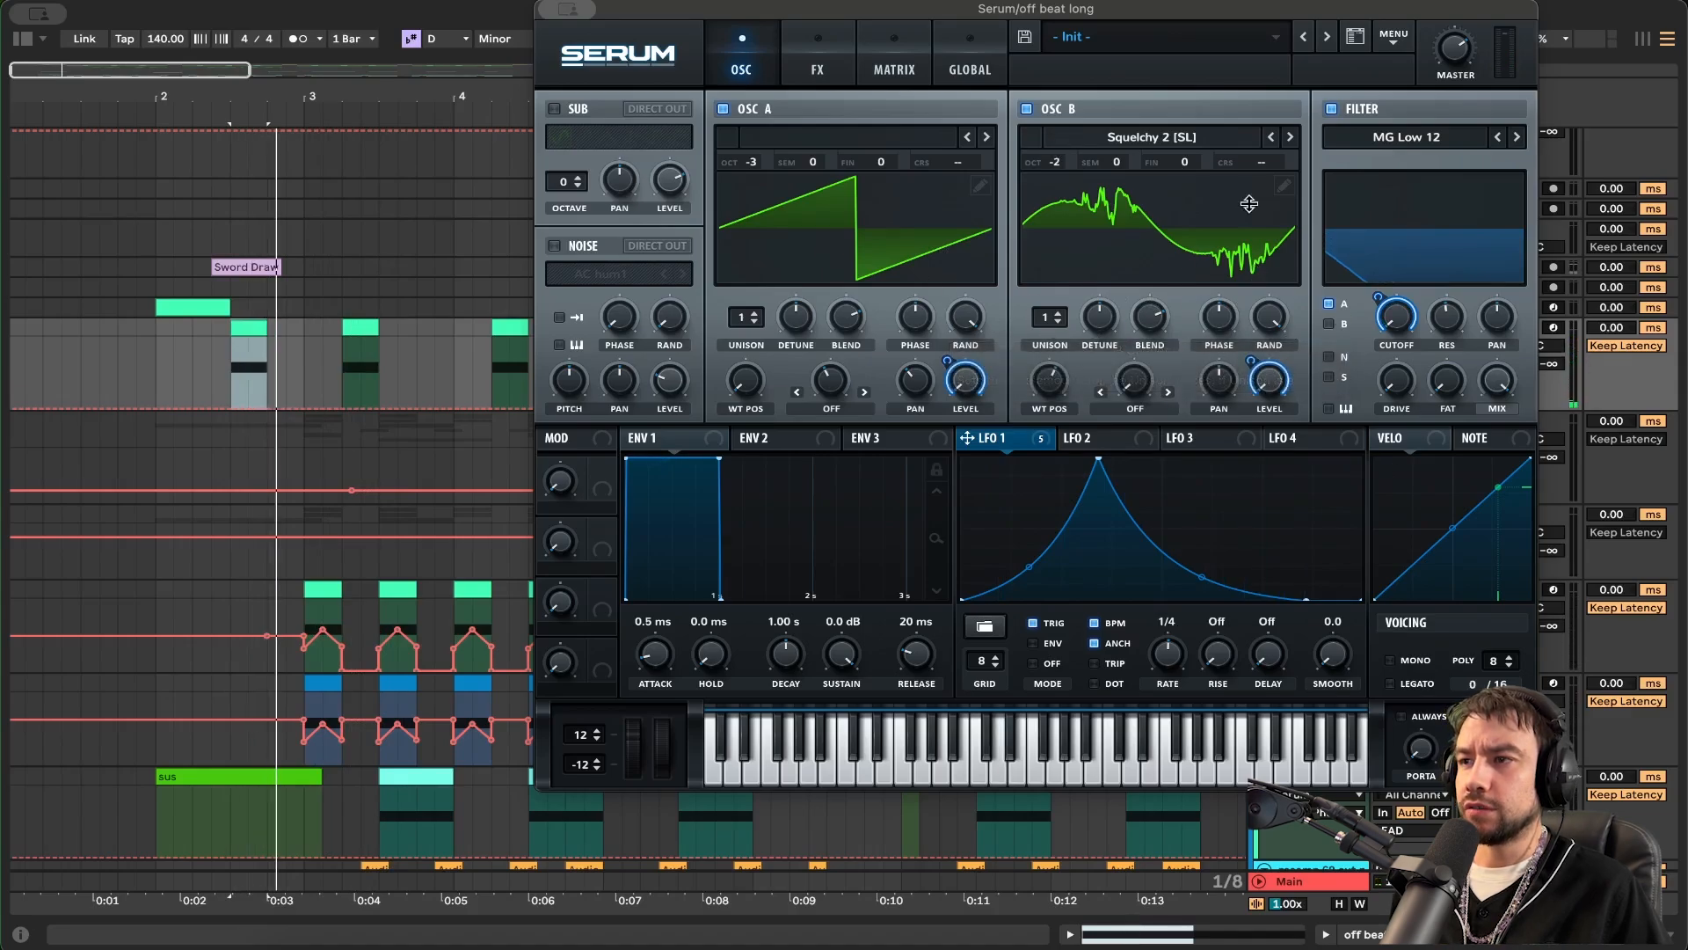
- Turn Serum's Tube distortion and multiband compressor back on and inspect their drive, gain and threshold settings
{"action": "left_click", "coordinate": [824, 67]}
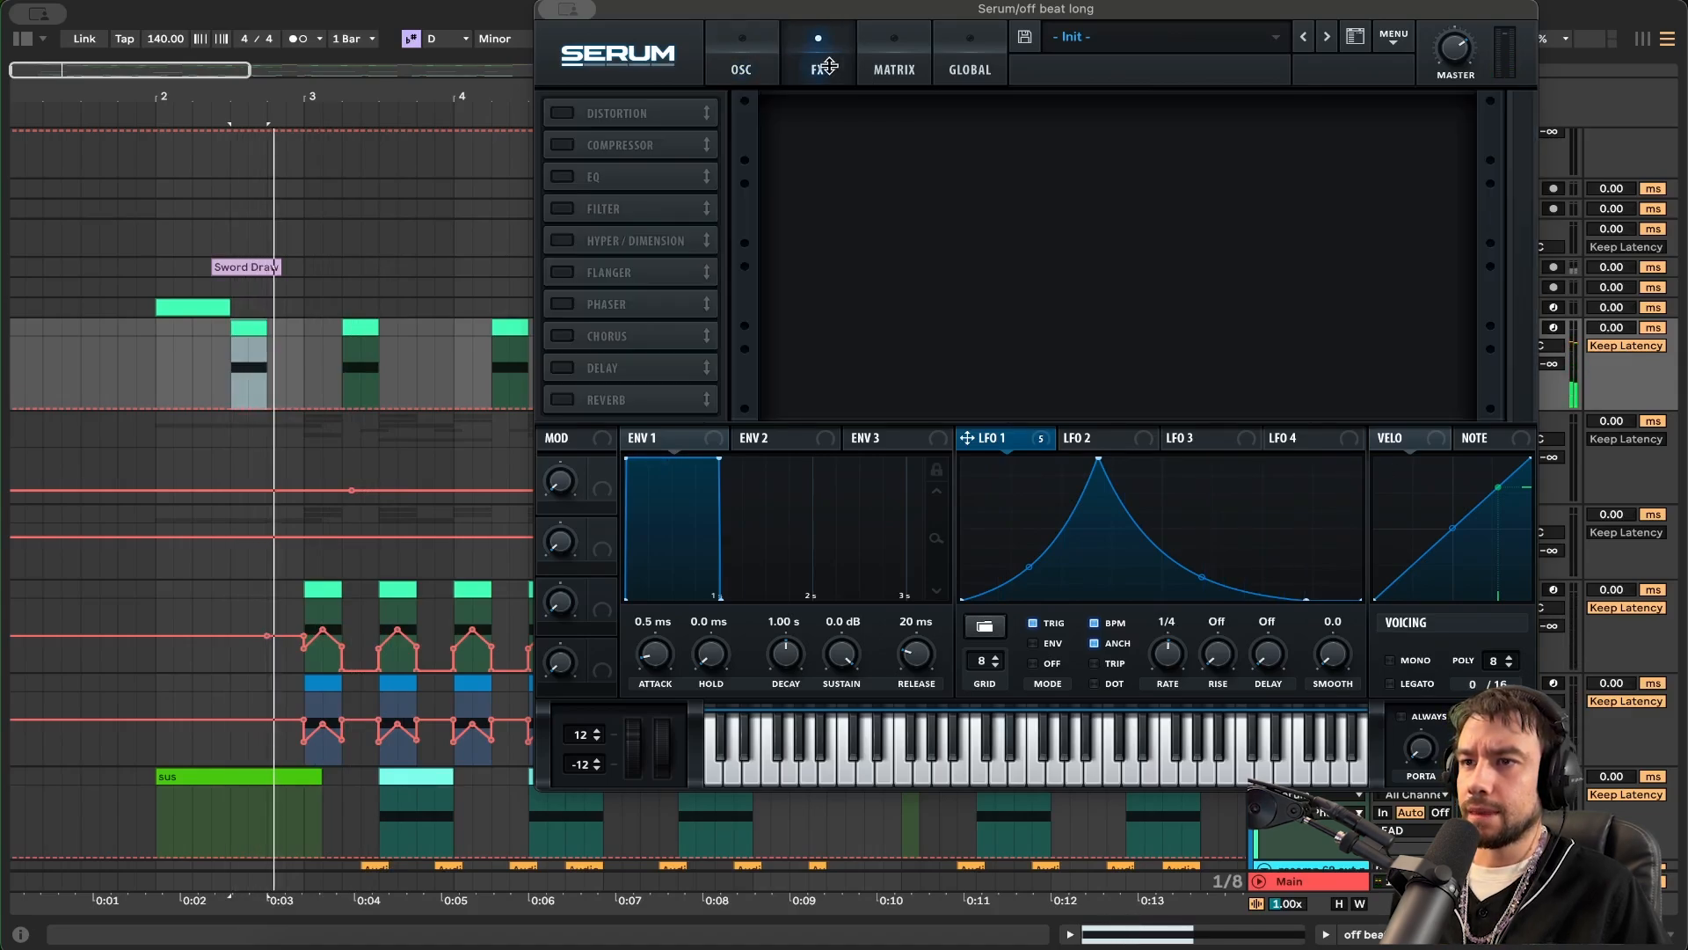
{"action": "left_click", "coordinate": [563, 115]}
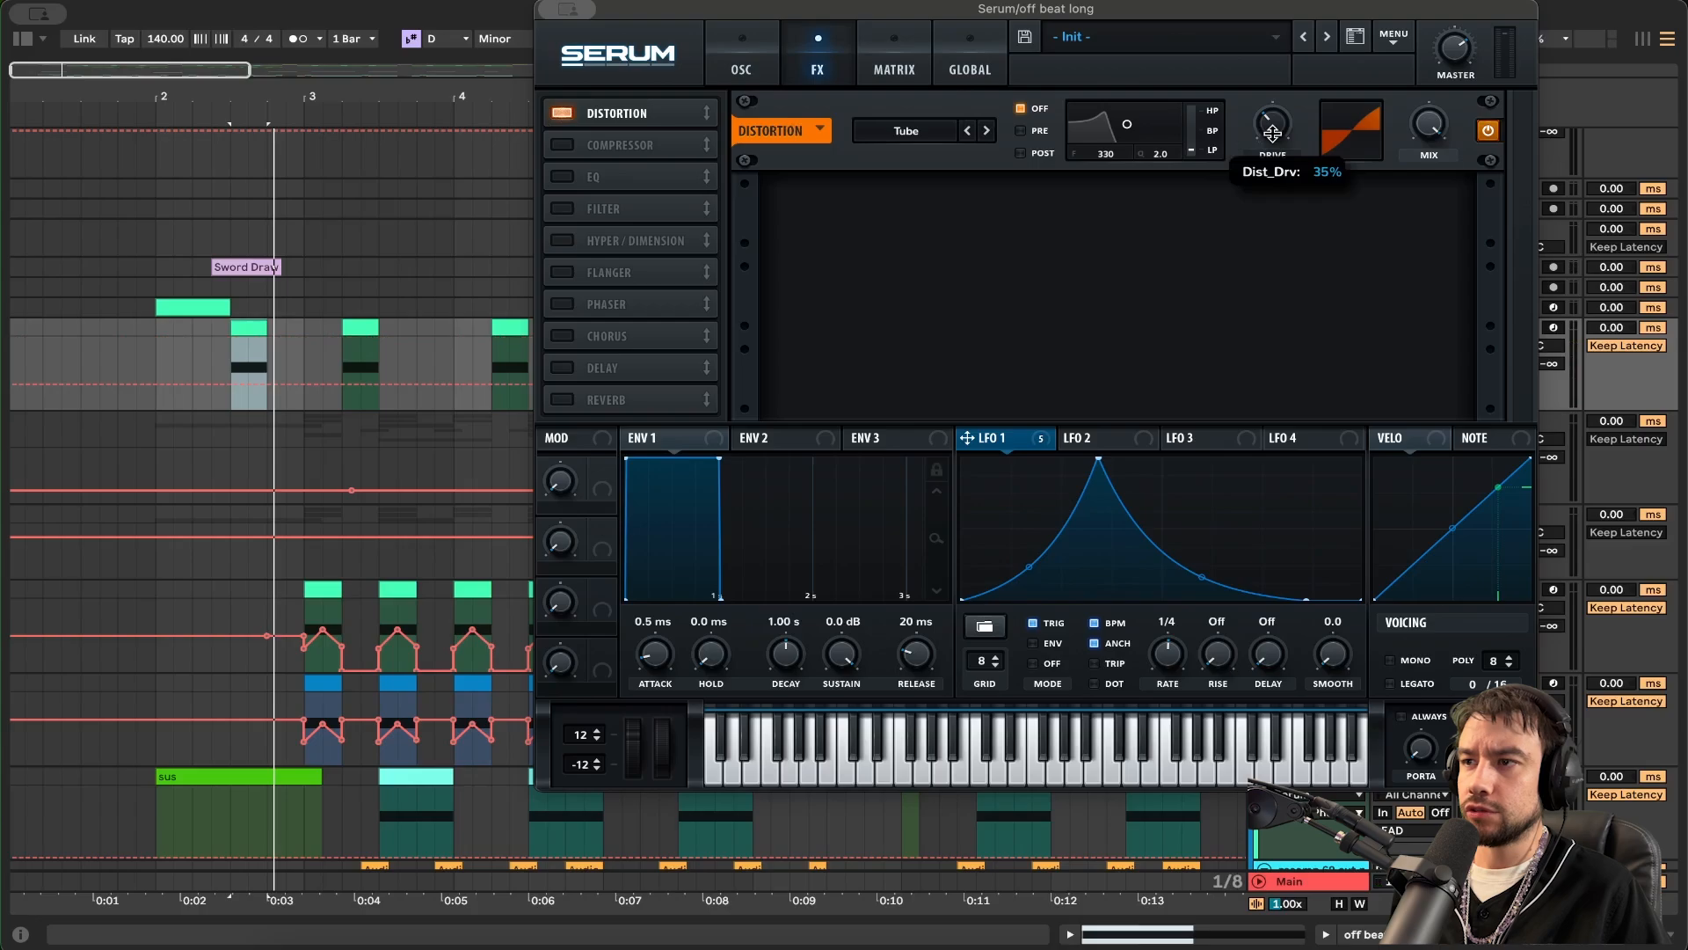
{"action": "left_click", "coordinate": [563, 144]}
{"action": "mouse_move", "coordinate": [1142, 202]}
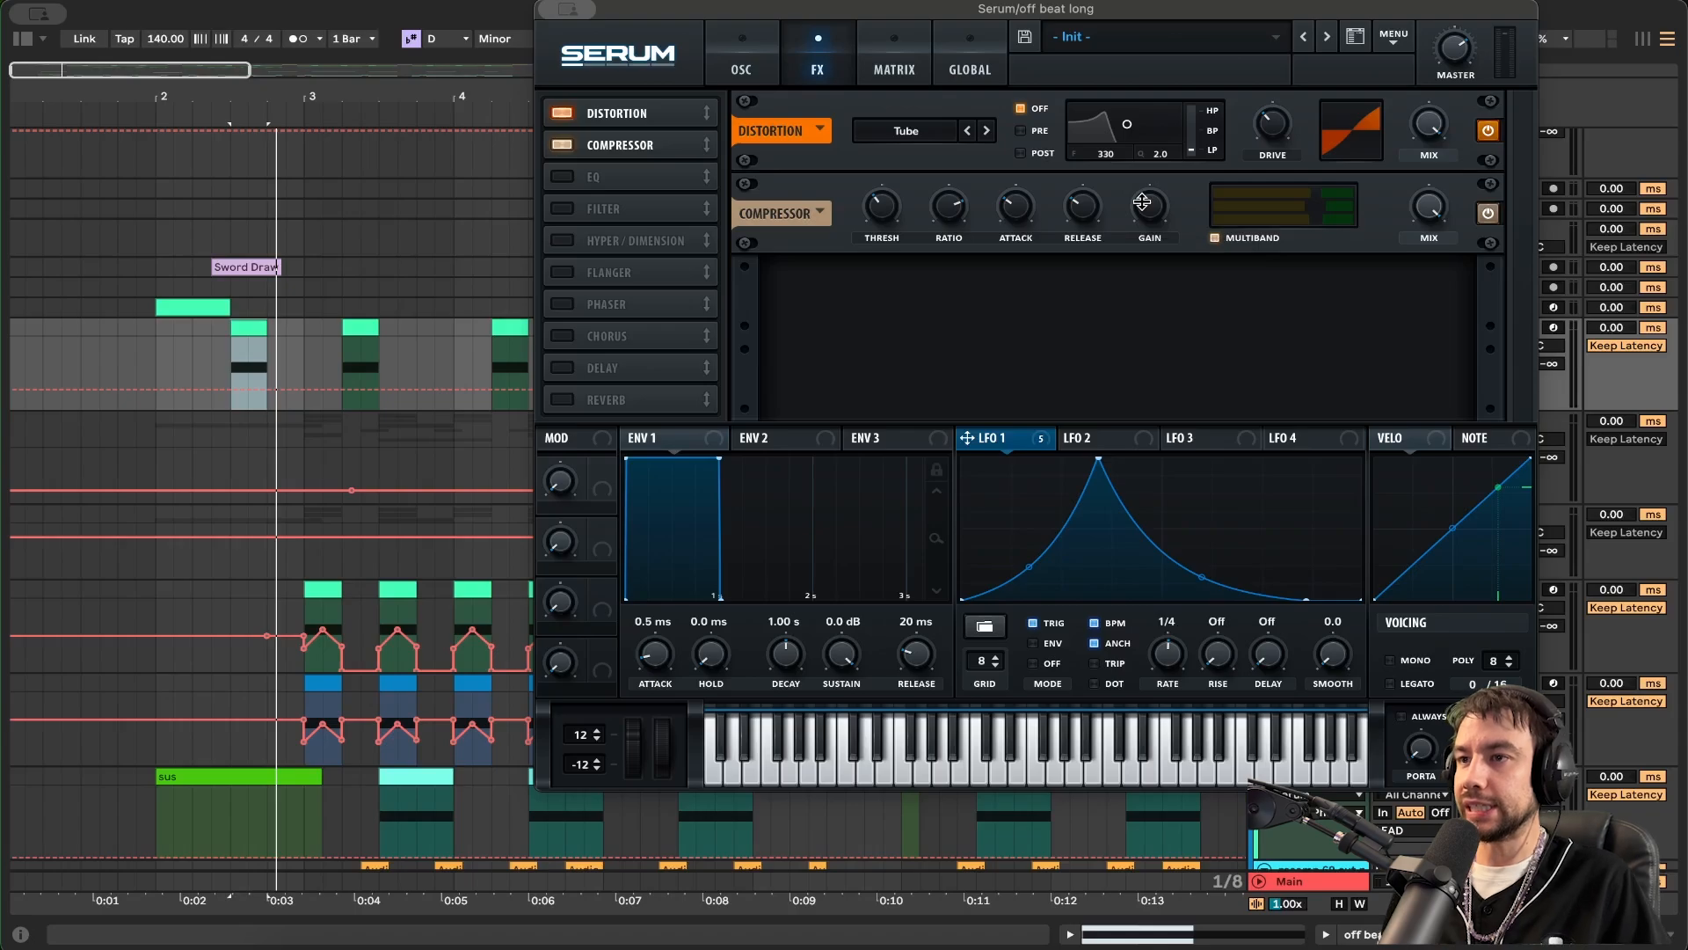
{"action": "mouse_move", "coordinate": [884, 208]}
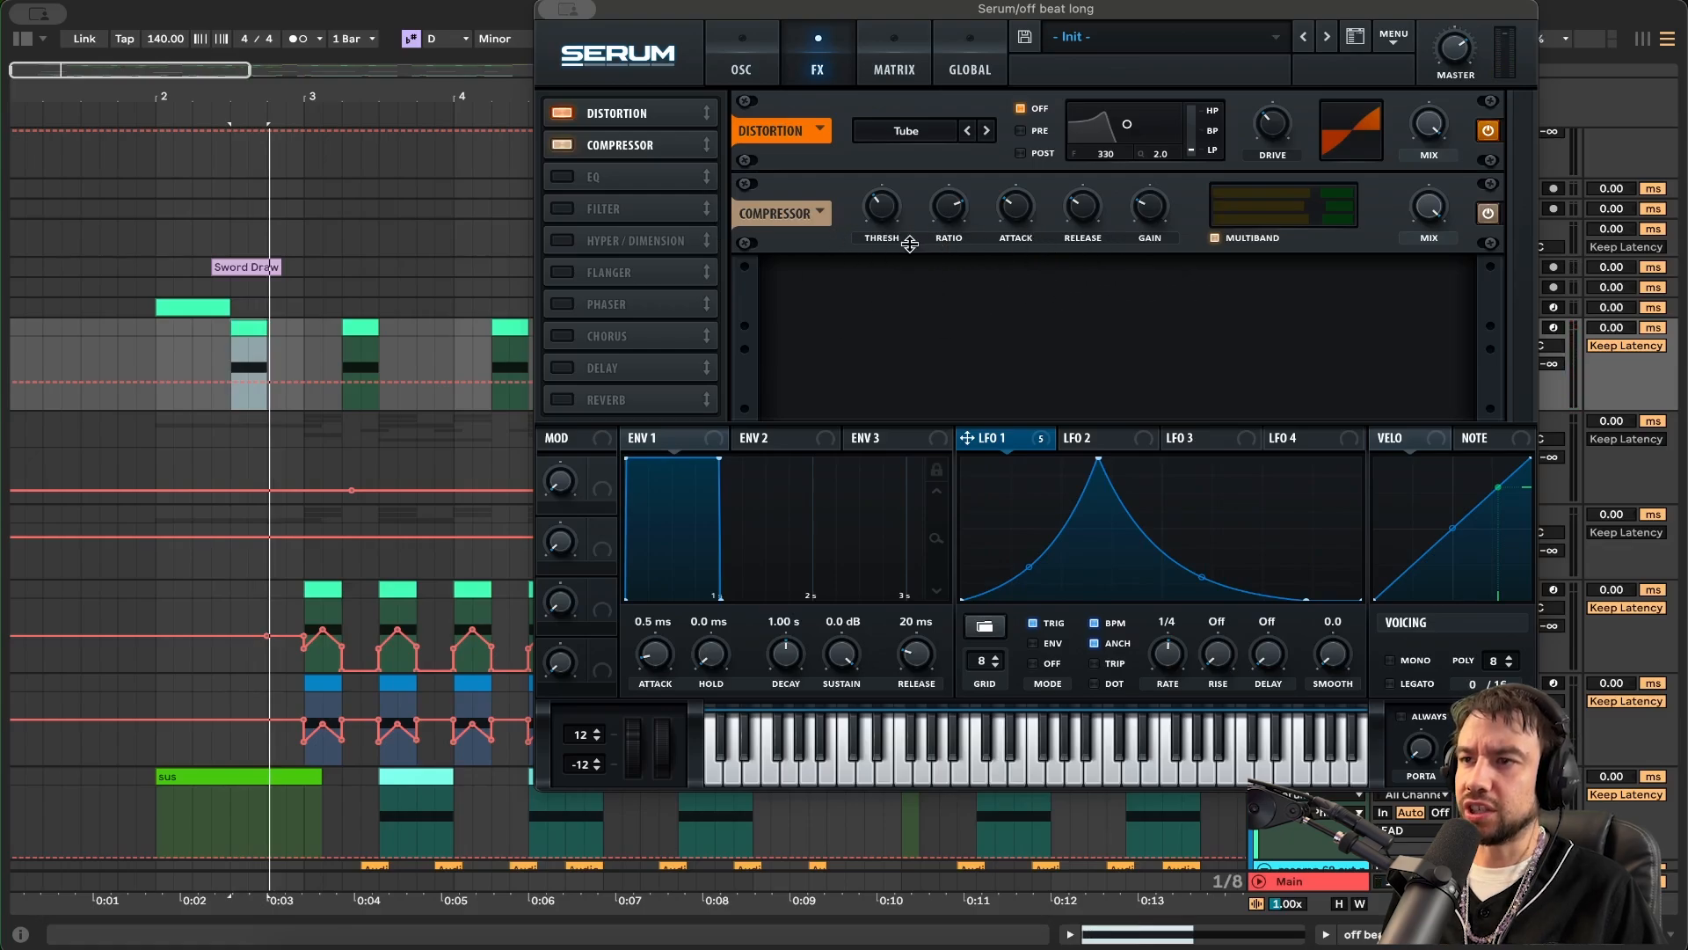
- Turn Serum's EQ effect back on and examine the LFO 1 modulation of its low-pass frequency against the oscillator settings
{"action": "left_click", "coordinate": [567, 175]}
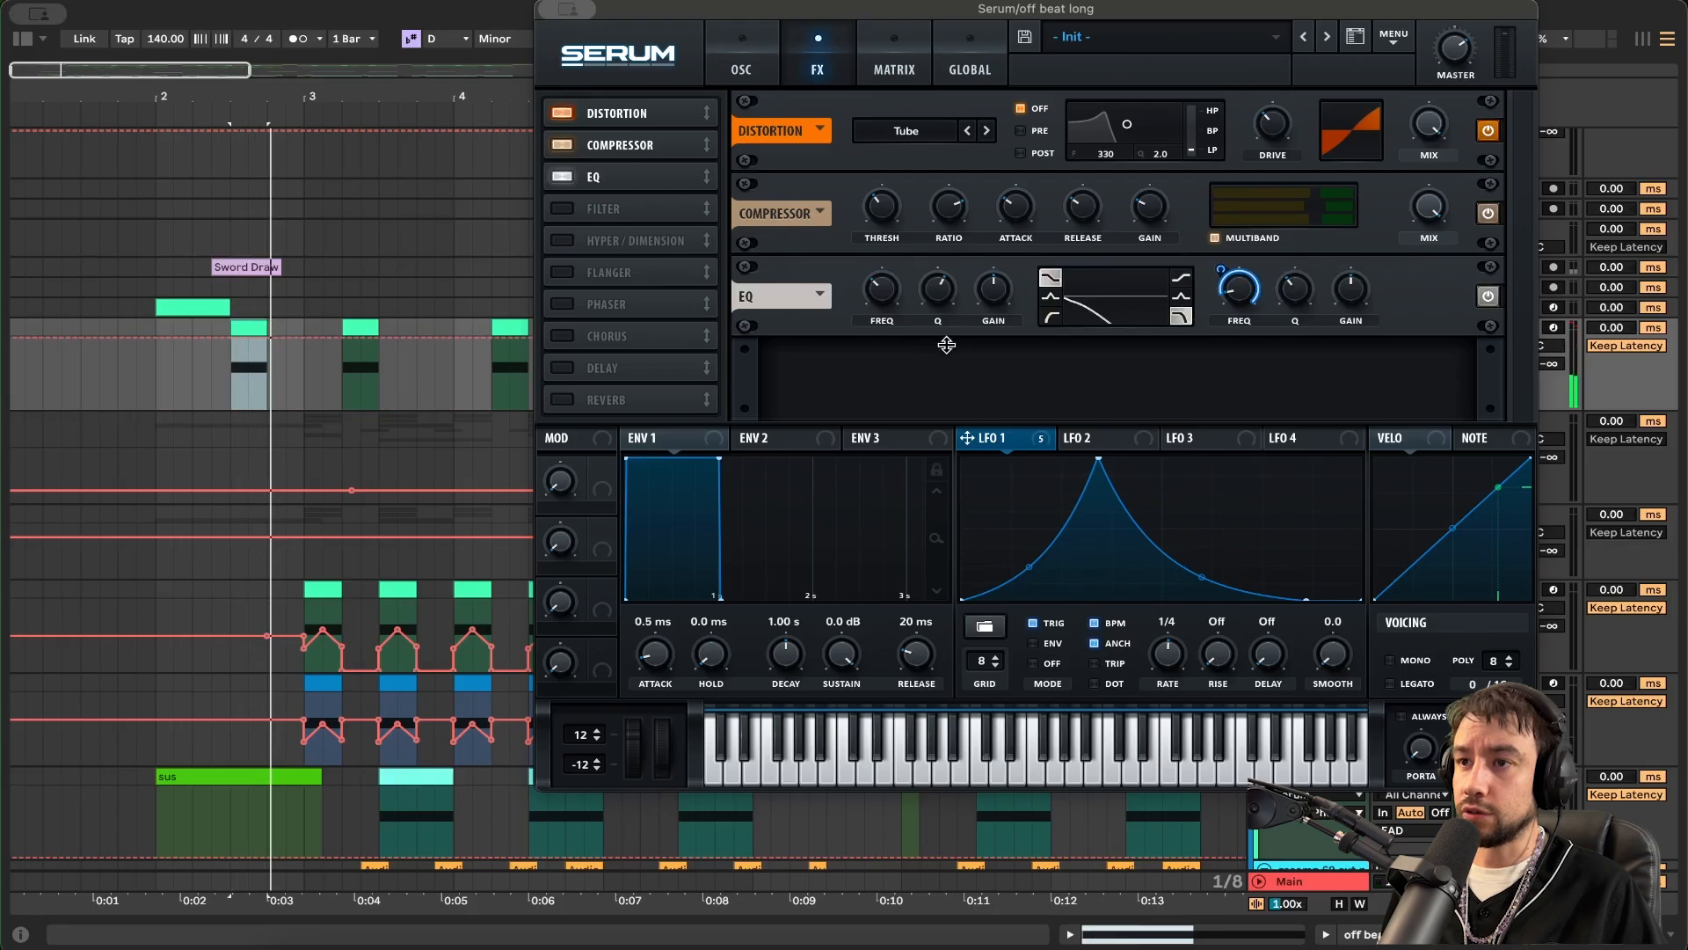
{"action": "left_click", "coordinate": [741, 57]}
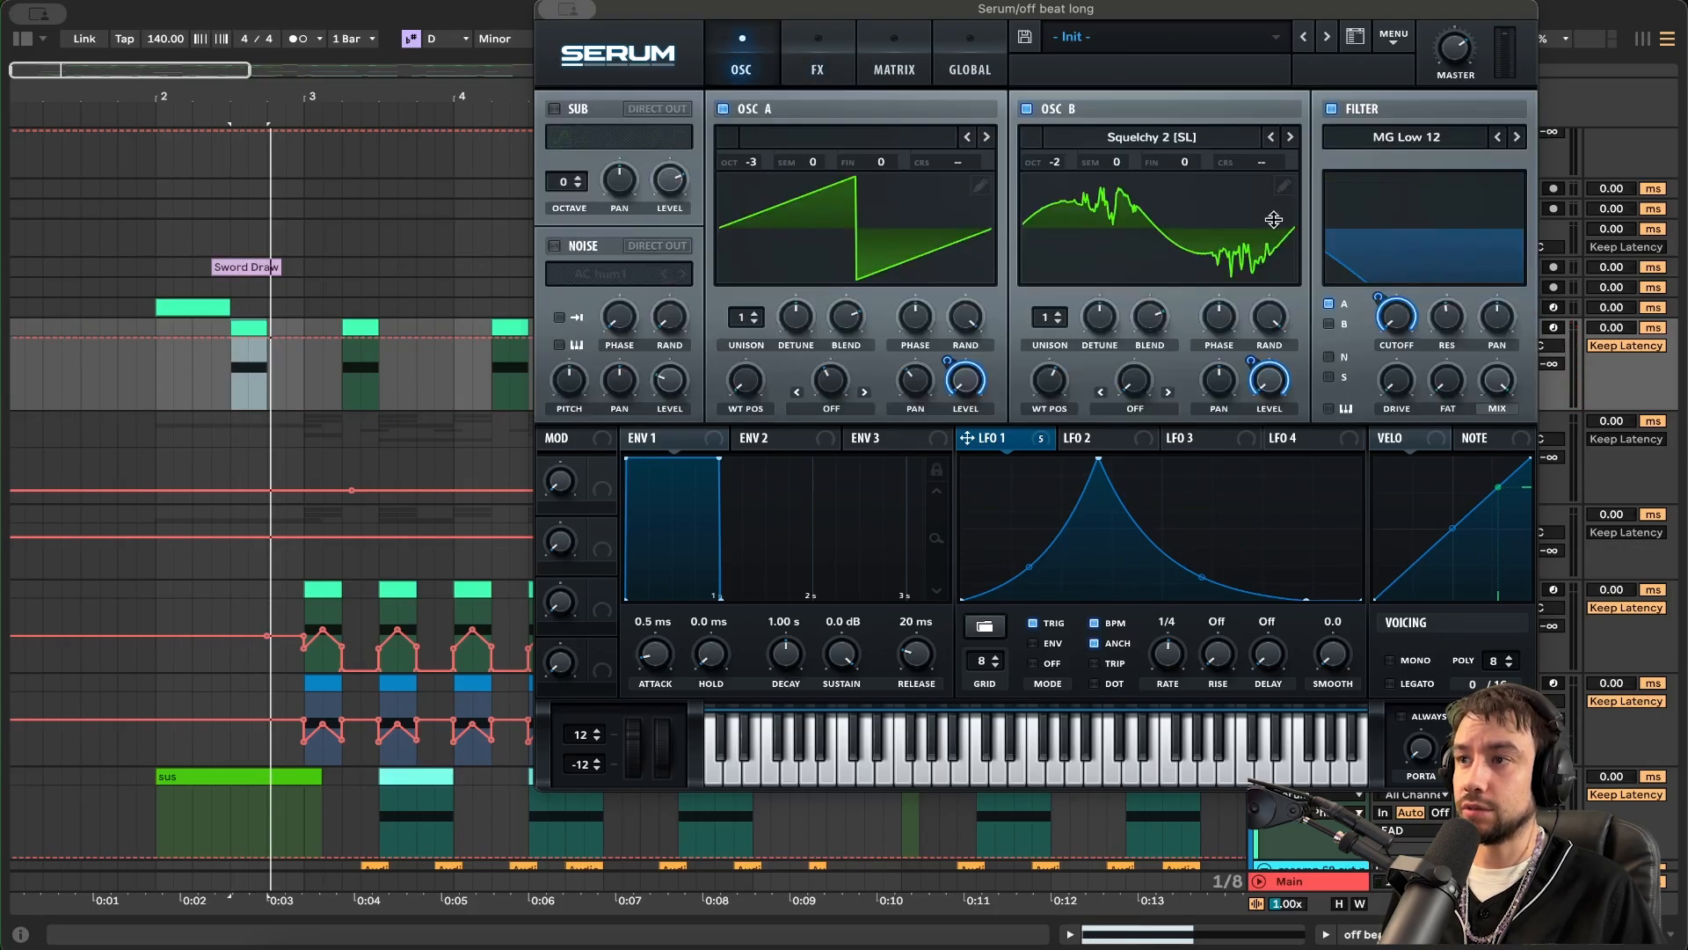
{"action": "left_click", "coordinate": [817, 61]}
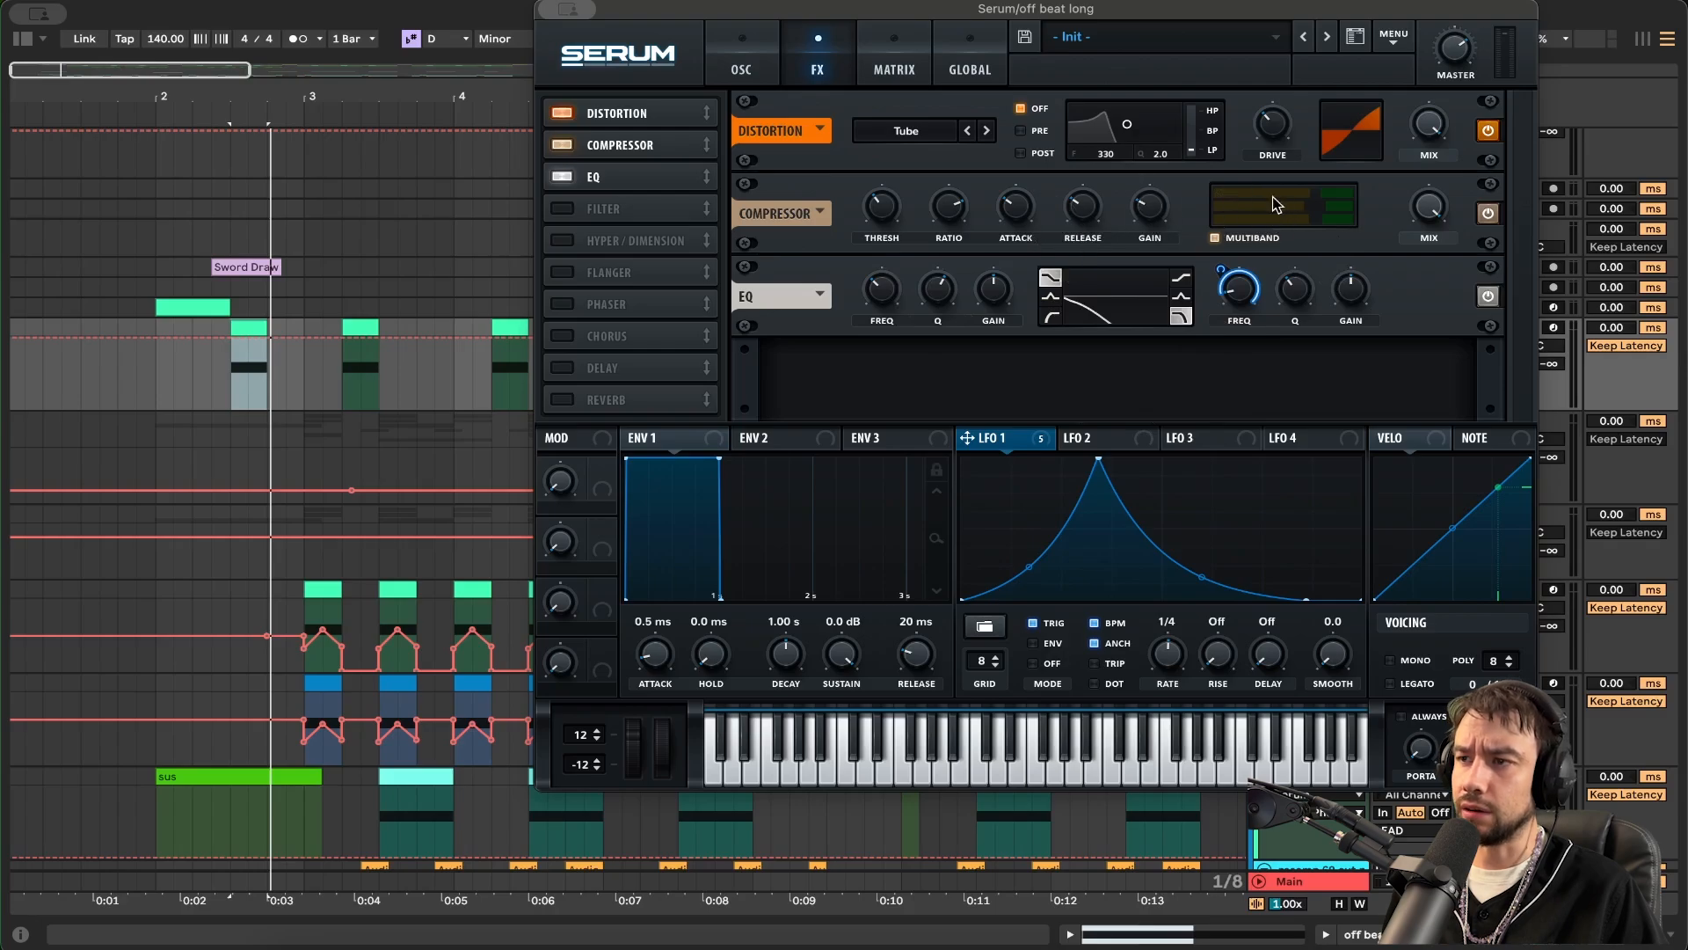
{"action": "mouse_move", "coordinate": [1250, 294]}
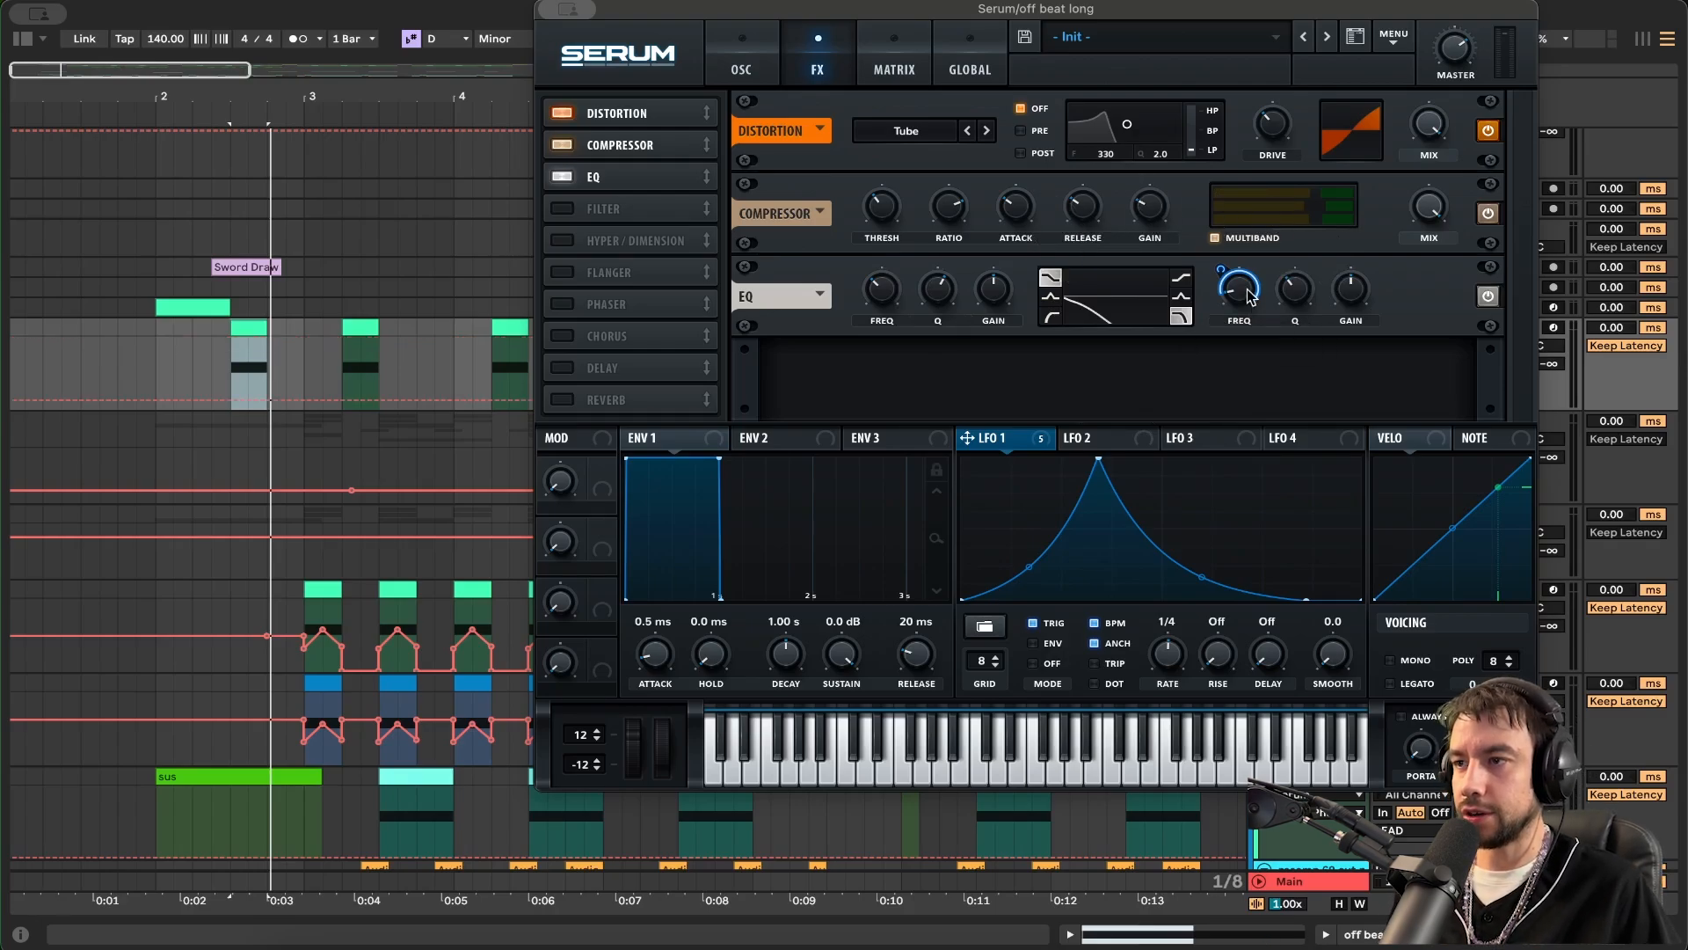
{"action": "left_click_drag", "start_coordinate": [1217, 269], "coordinate": [1219, 273]}
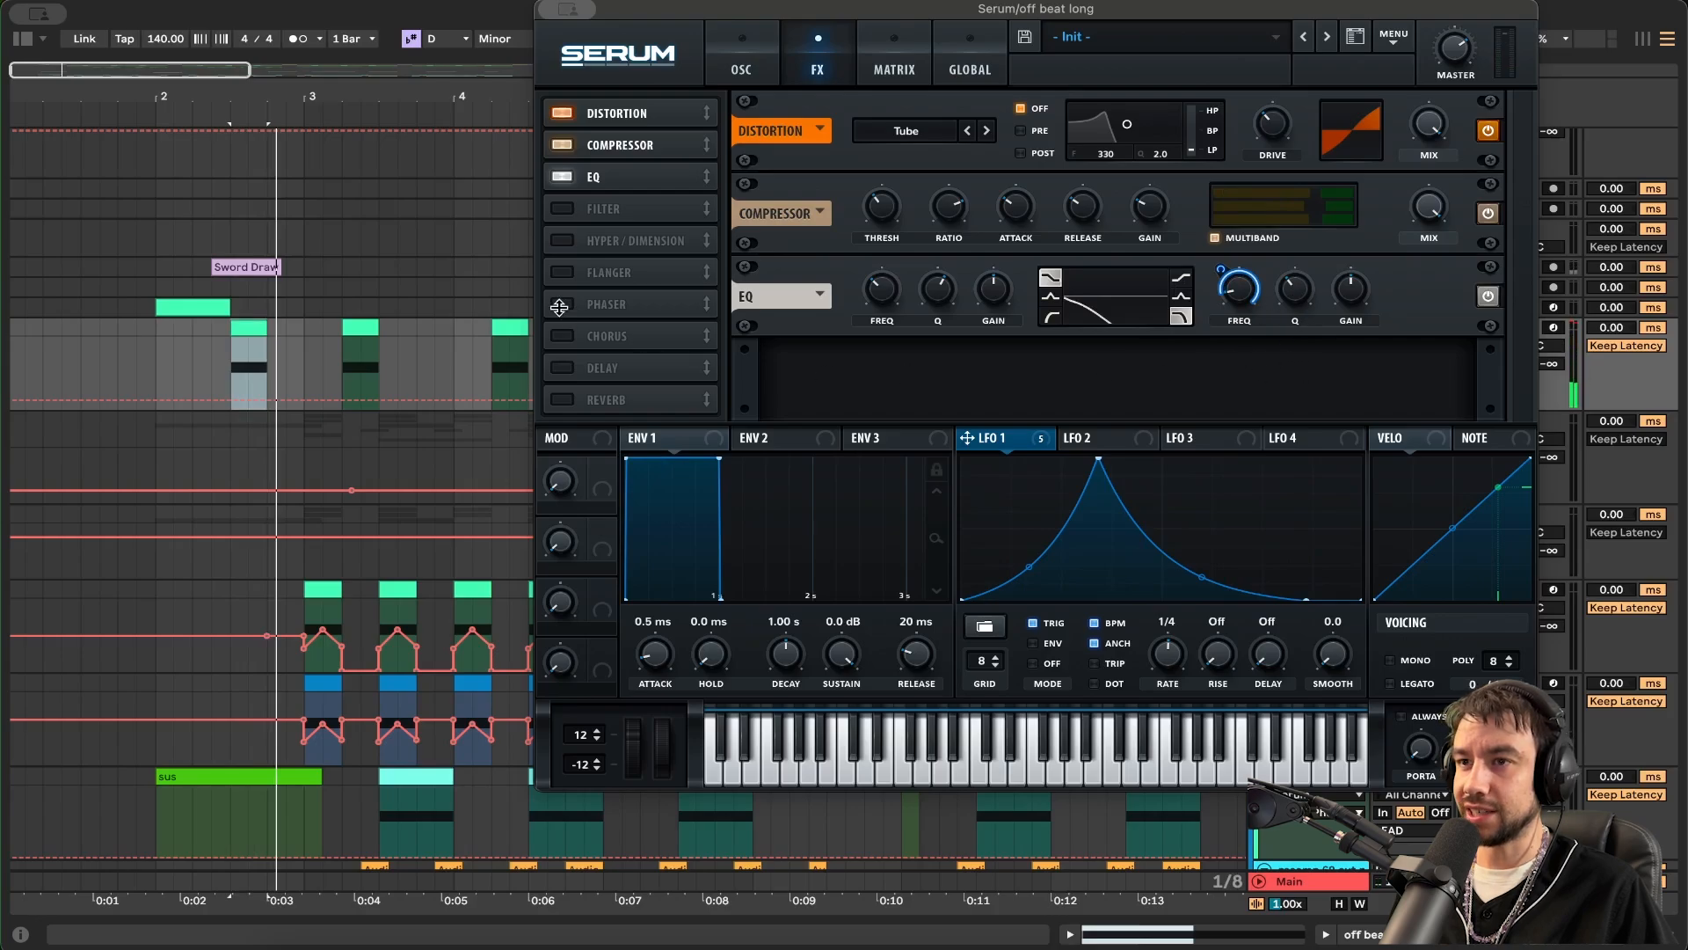
- Turn the Combs filter effect back on and inspect its cutoff, resonance and LFO 1 drive modulation
{"action": "left_click", "coordinate": [567, 211]}
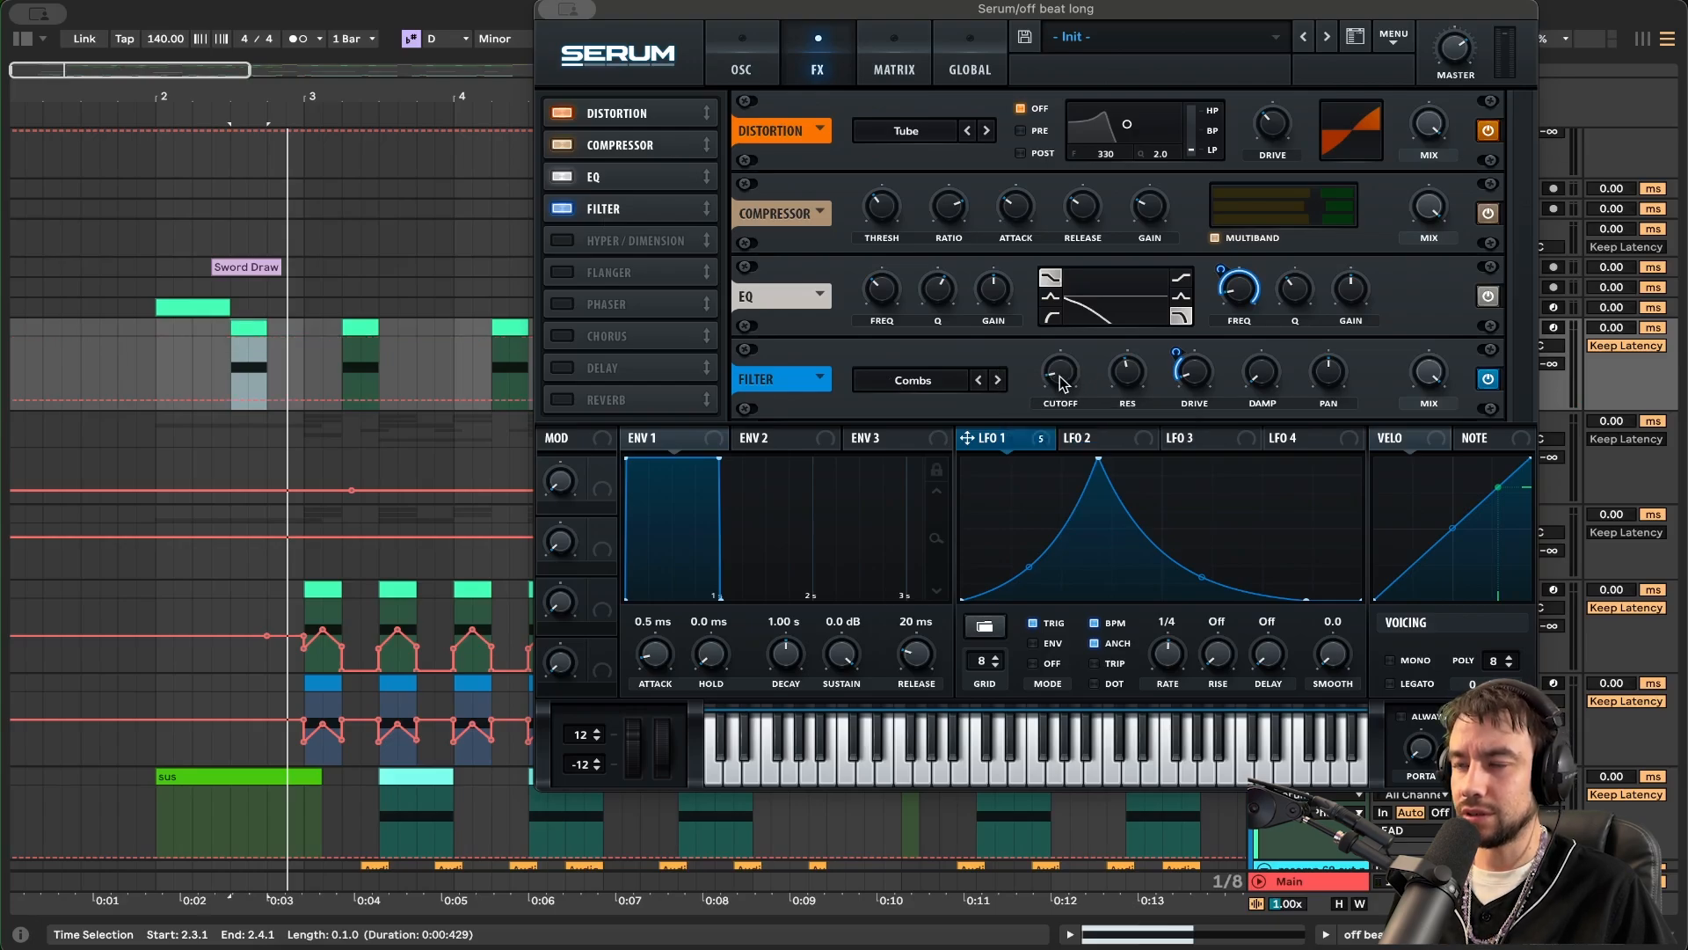
{"action": "mouse_move", "coordinate": [1061, 380]}
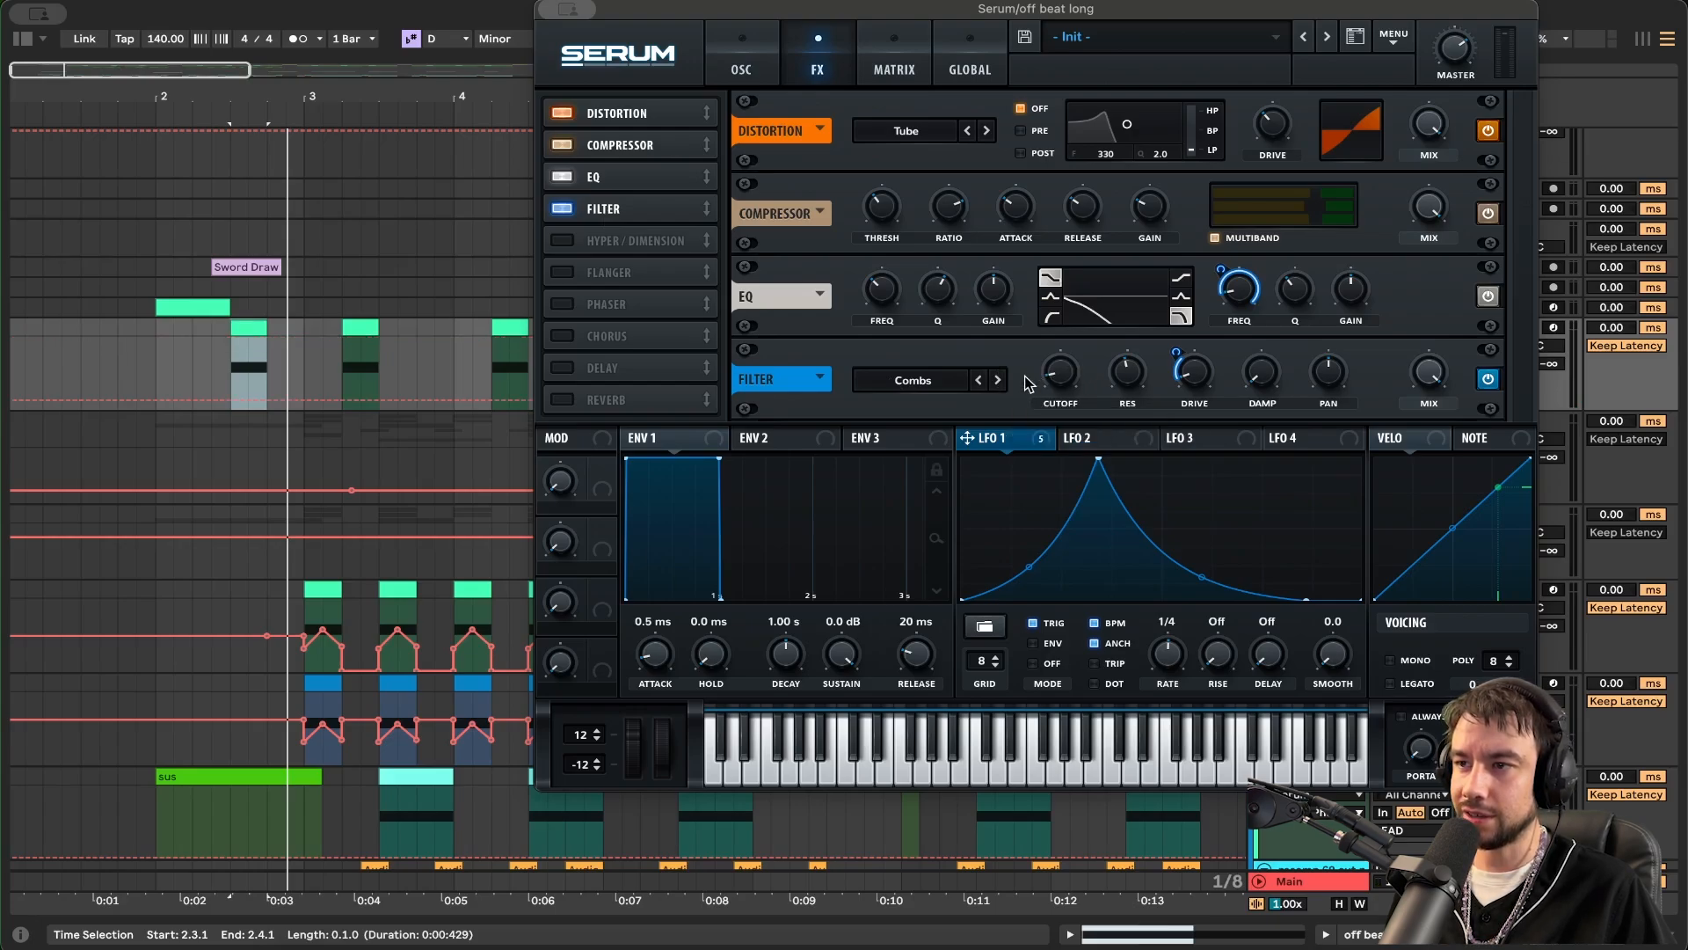
{"action": "mouse_move", "coordinate": [1132, 379]}
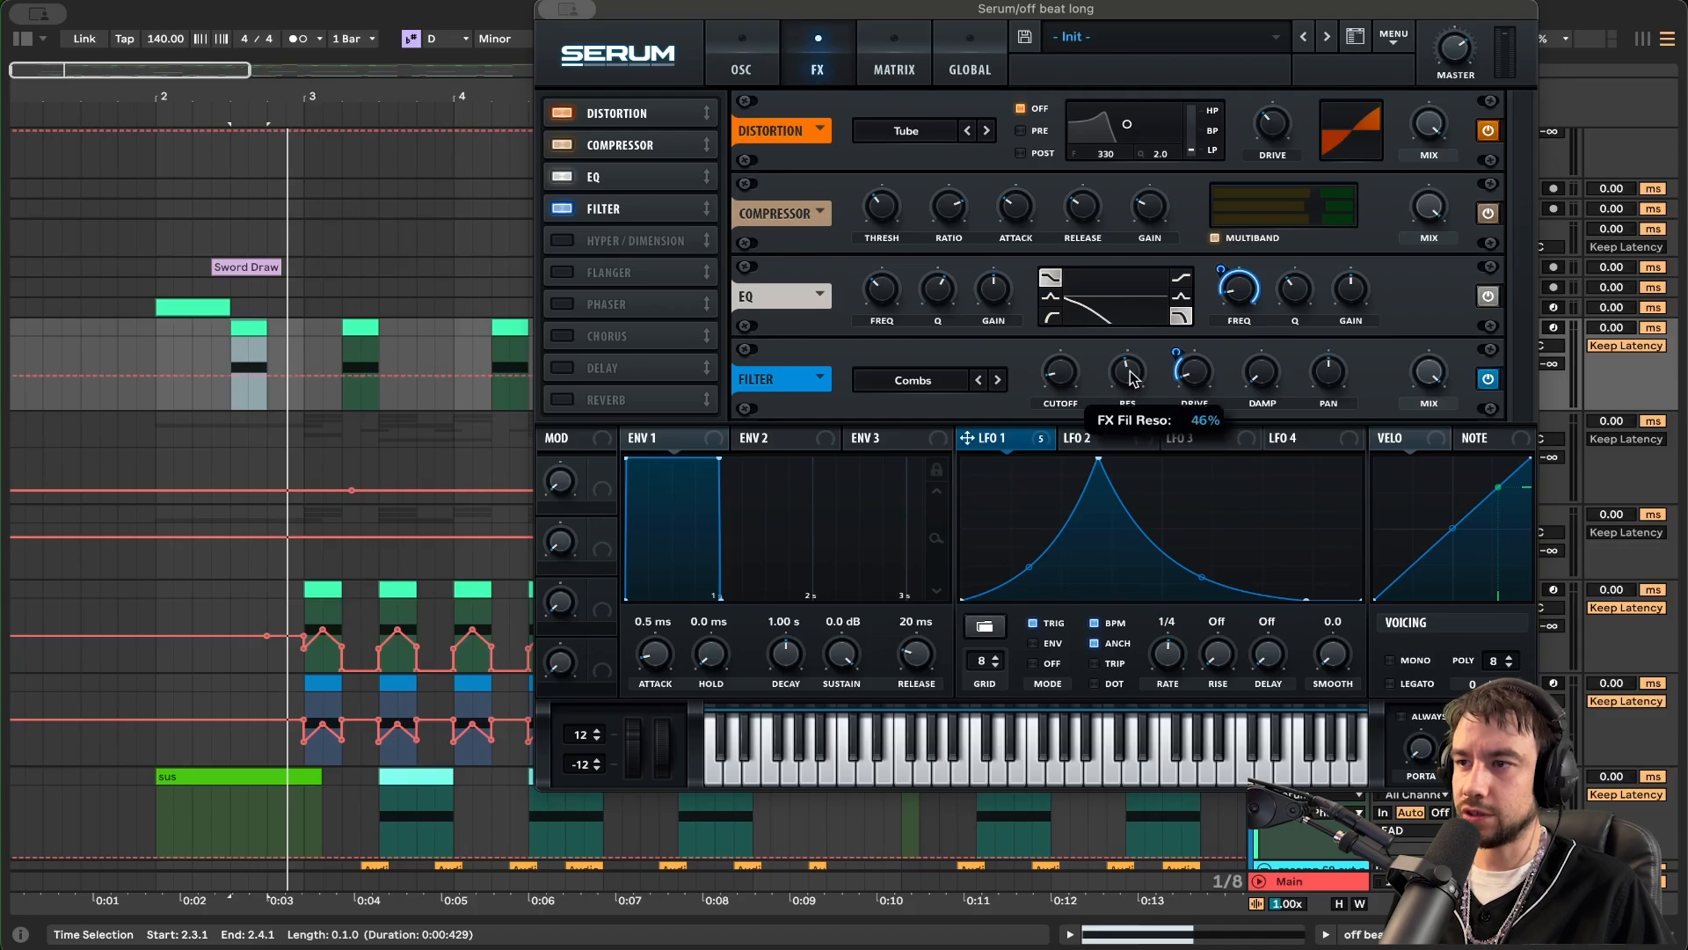
{"action": "mouse_move", "coordinate": [1200, 375]}
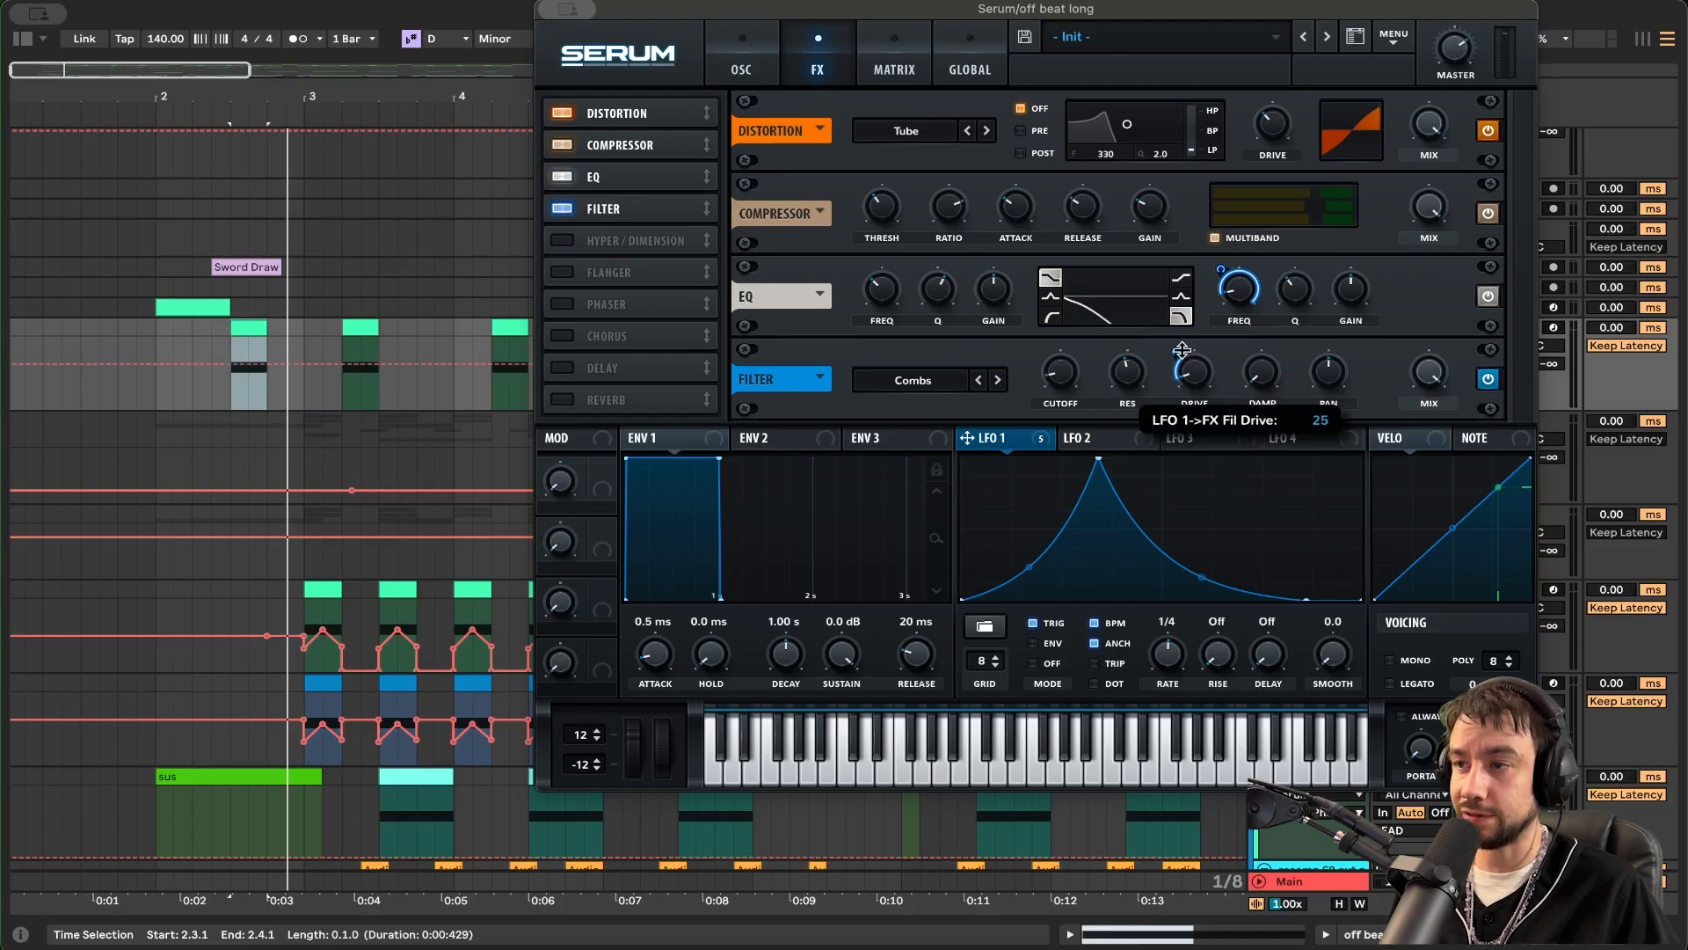
- Compare the bass with the Combs filter effect bypassed and active, leaving the effect on
{"action": "left_click", "coordinate": [1488, 379]}
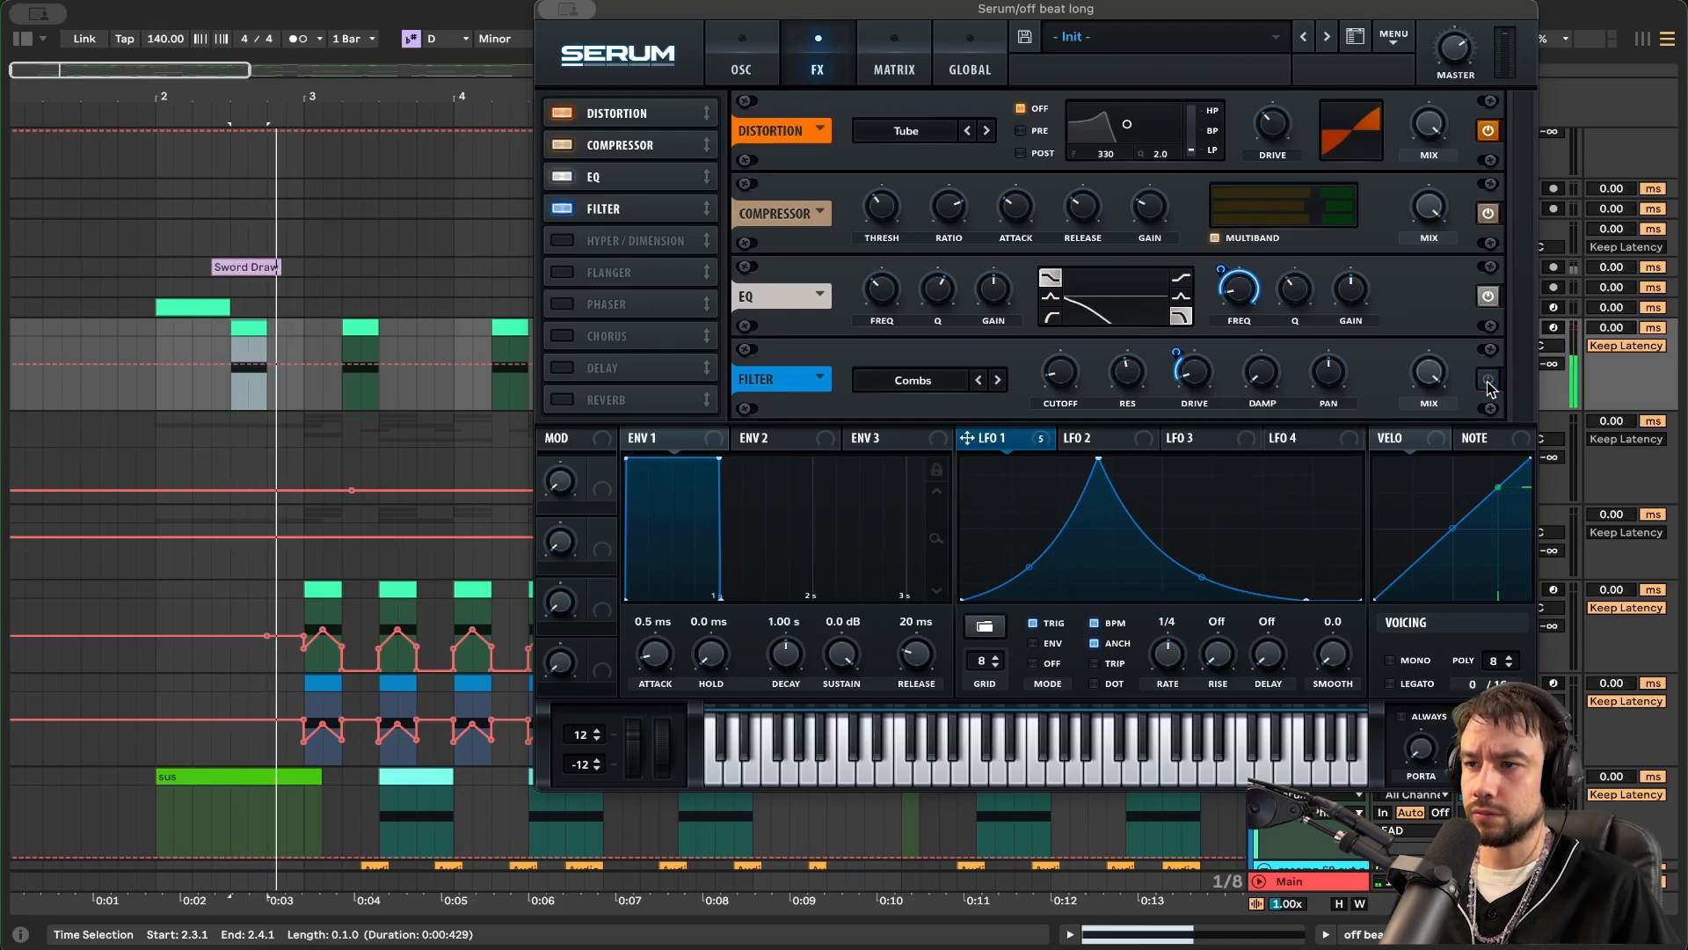
{"action": "left_click", "coordinate": [1488, 381]}
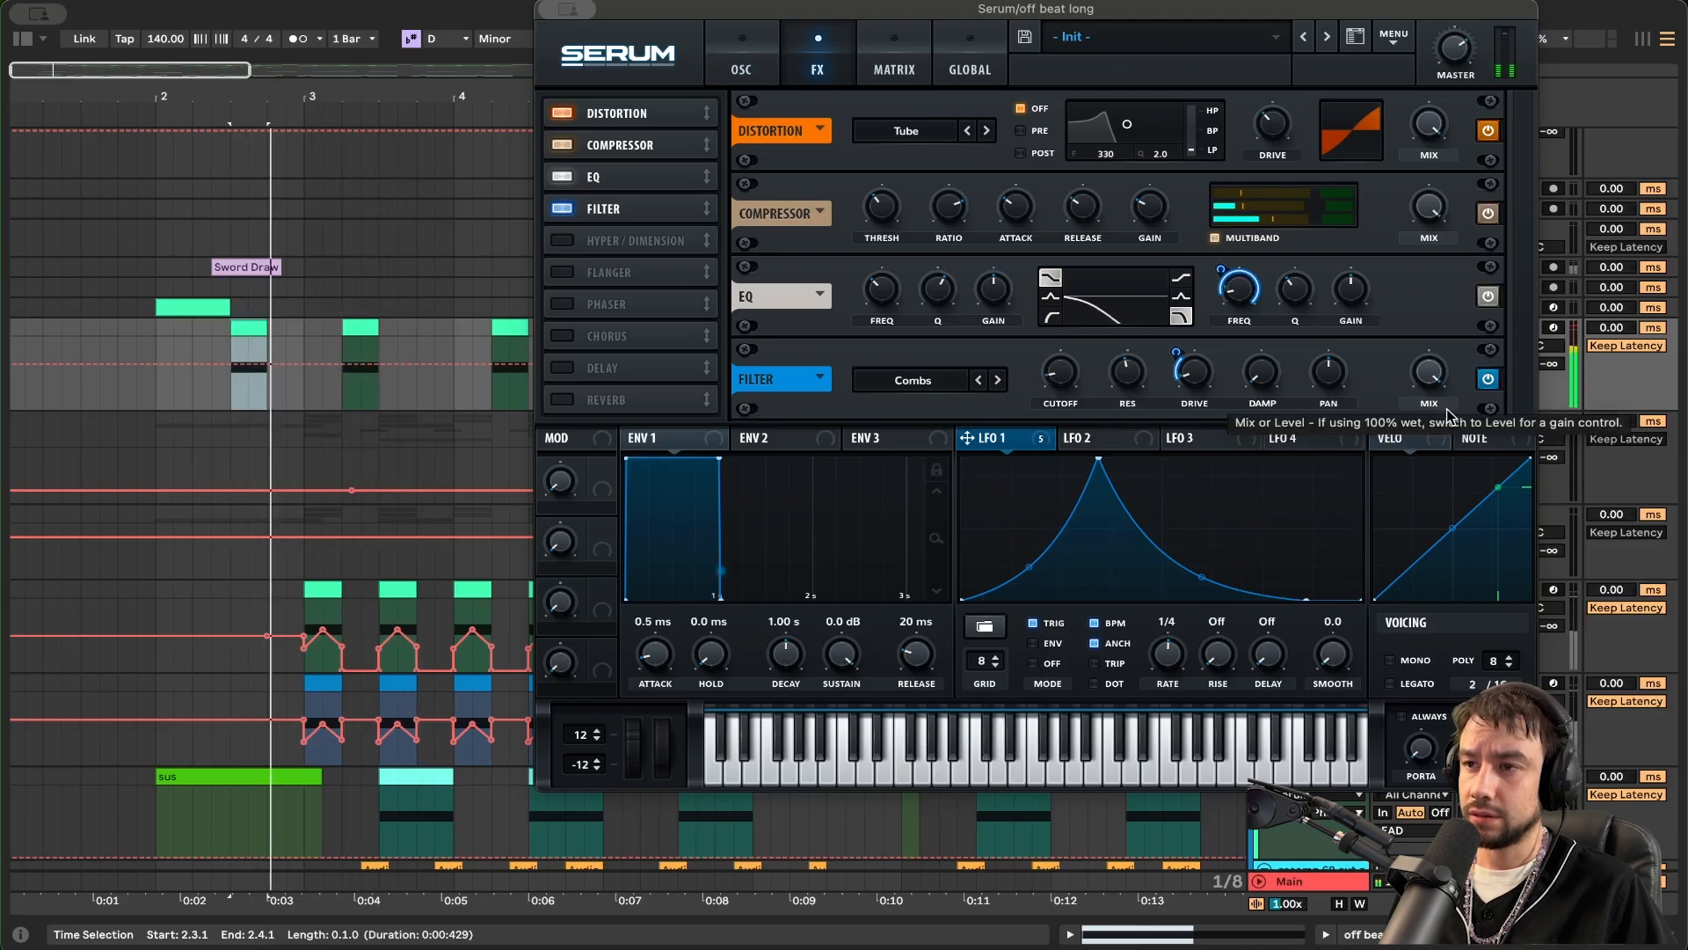
{"action": "left_click", "coordinate": [1489, 380]}
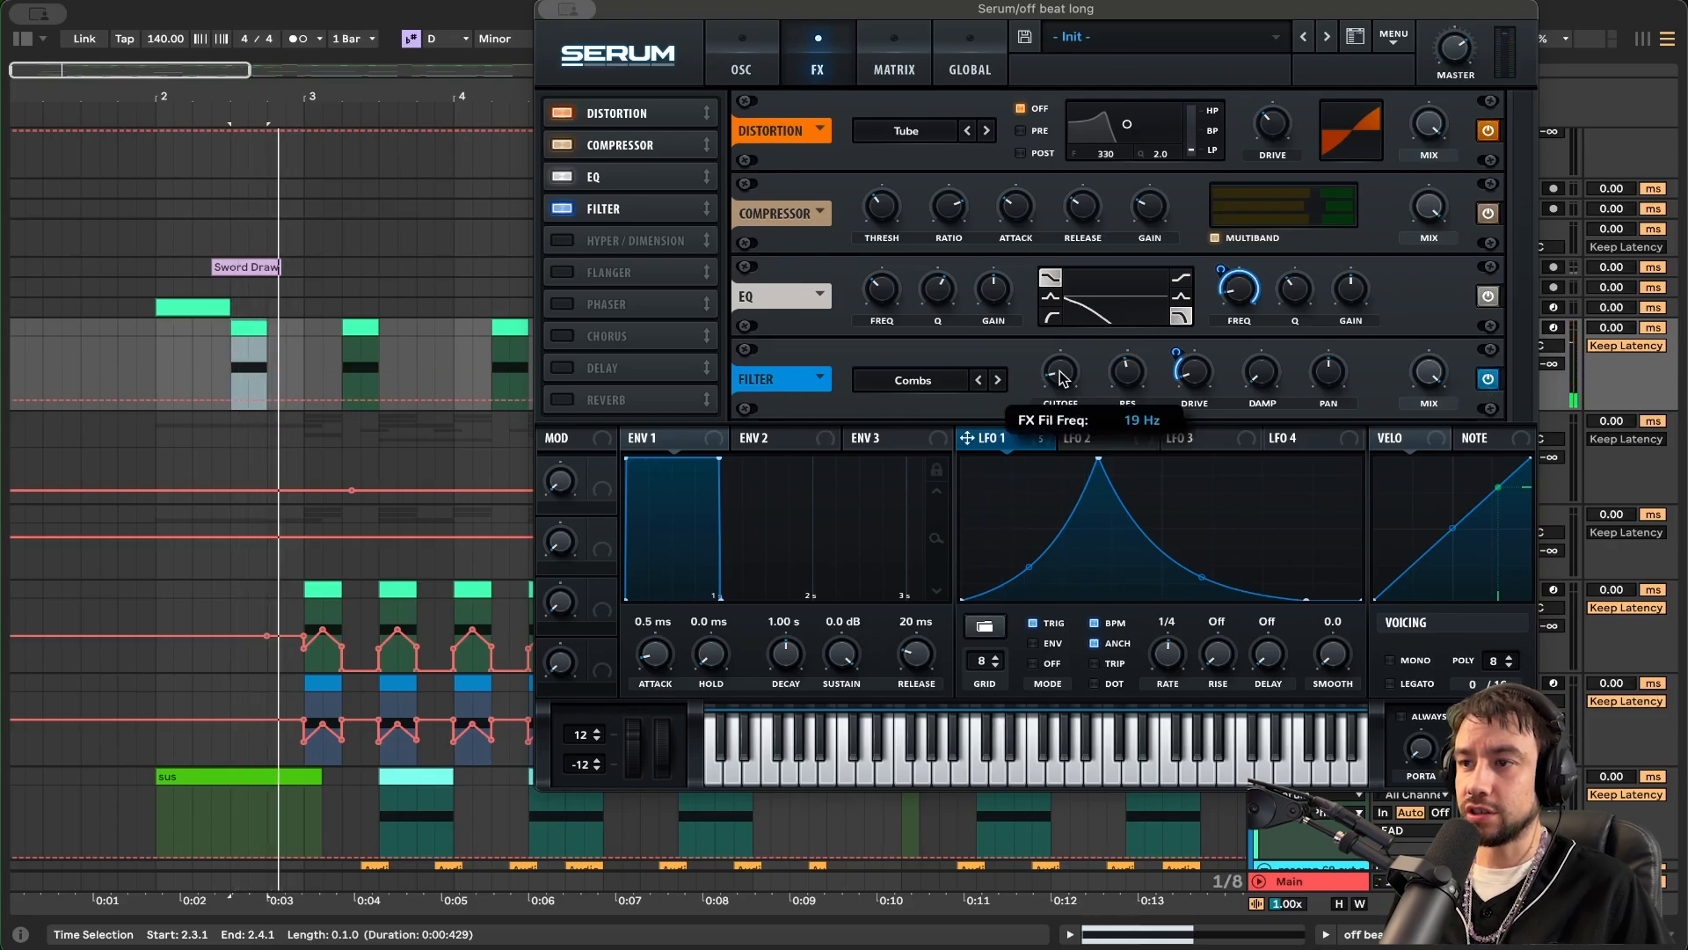
- Try the Combs filter cutoff at 134 Hz during playback and return it to 19 Hz
{"action": "left_click_drag", "start_coordinate": [1062, 376], "coordinate": [1071, 327]}
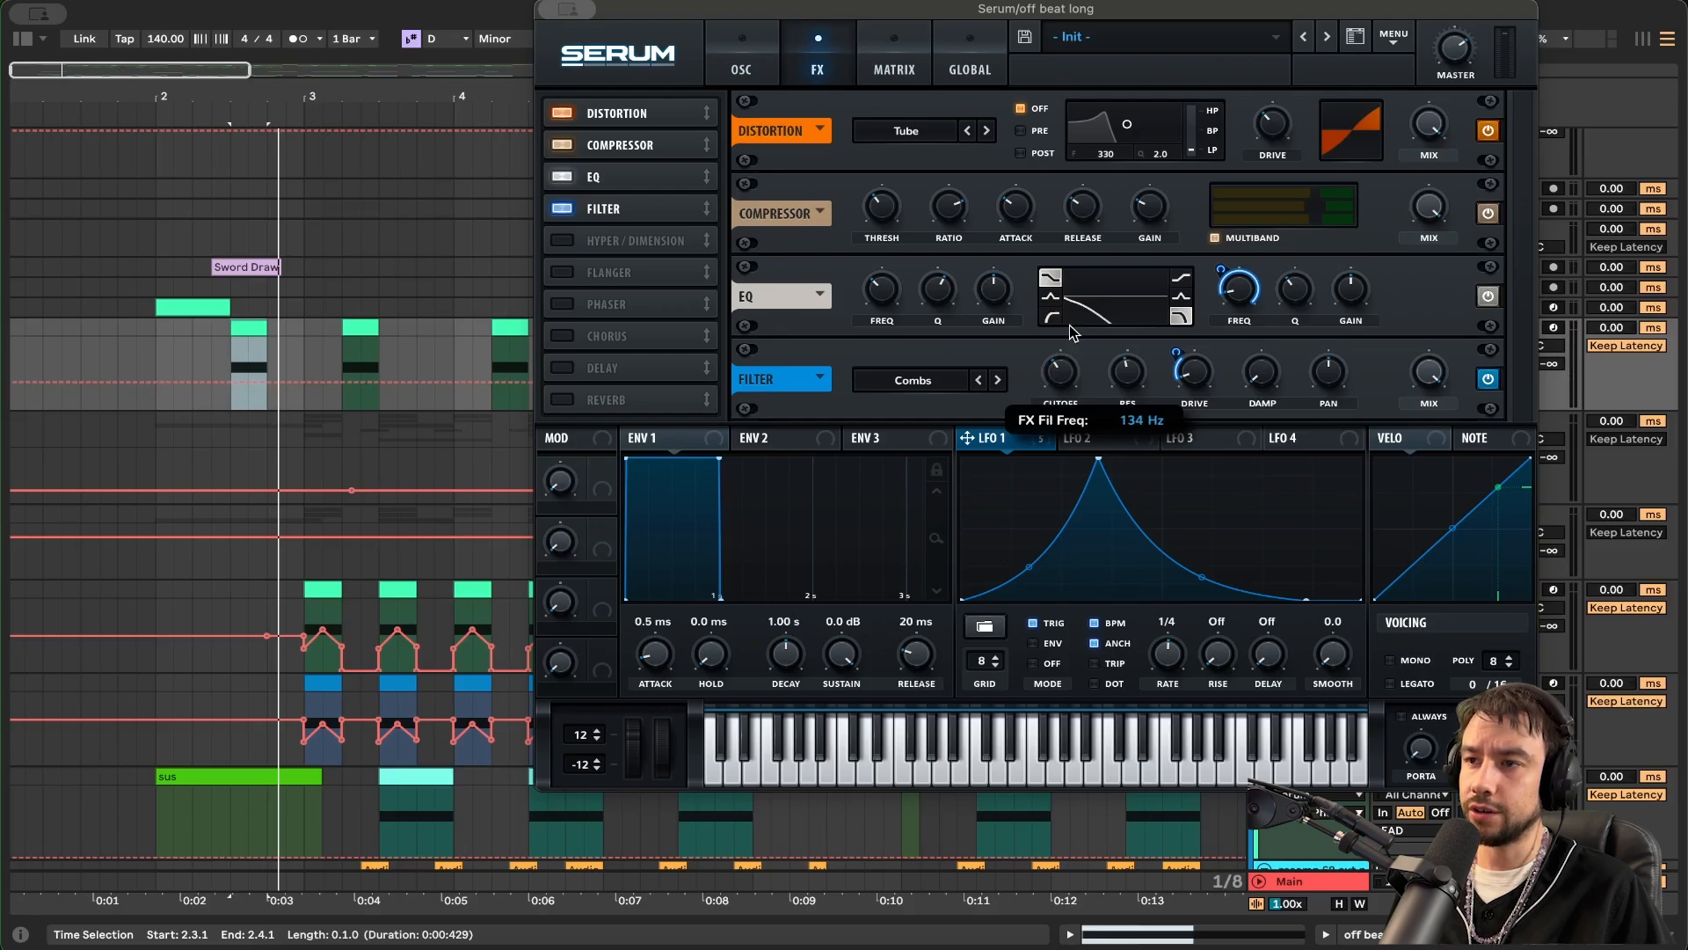
{"action": "key", "text": "space"}
{"action": "key", "text": "space"}
{"action": "key", "text": "space"}
{"action": "key", "text": "space"}
{"action": "mouse_move", "coordinate": [1067, 382]}
{"action": "left_mouse_down"}
{"action": "mouse_move", "coordinate": [1069, 418]}
{"action": "mouse_move", "coordinate": [1064, 219]}
{"action": "mouse_move", "coordinate": [1073, 367]}
{"action": "left_mouse_up"}
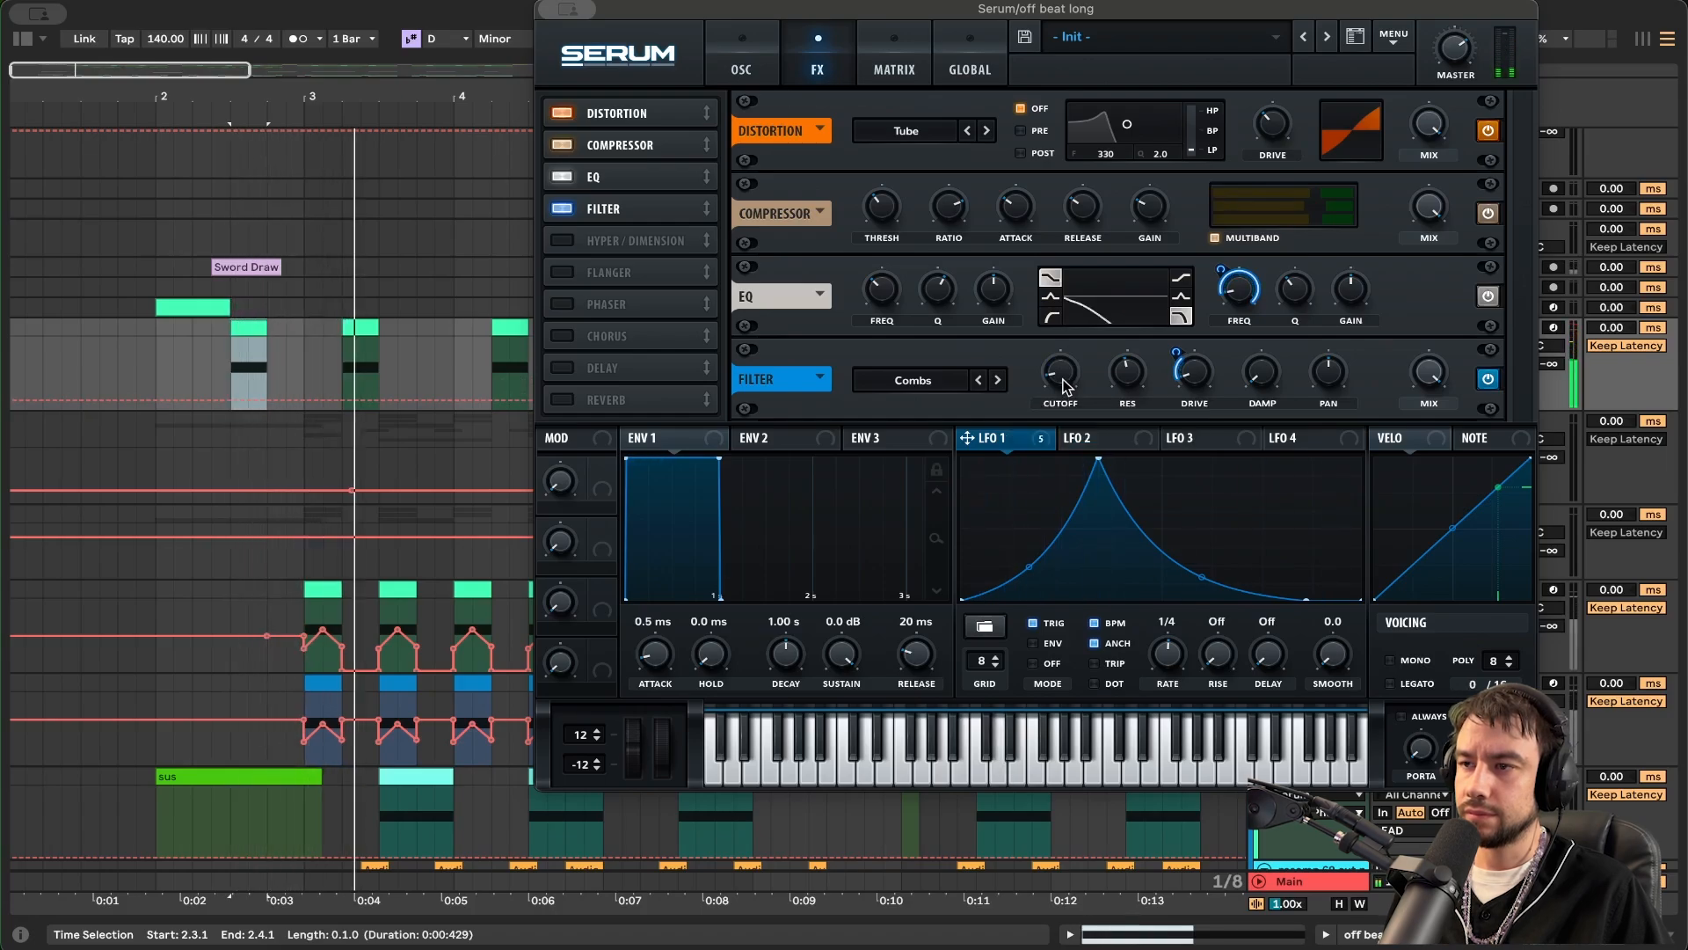
{"action": "key", "text": "space"}
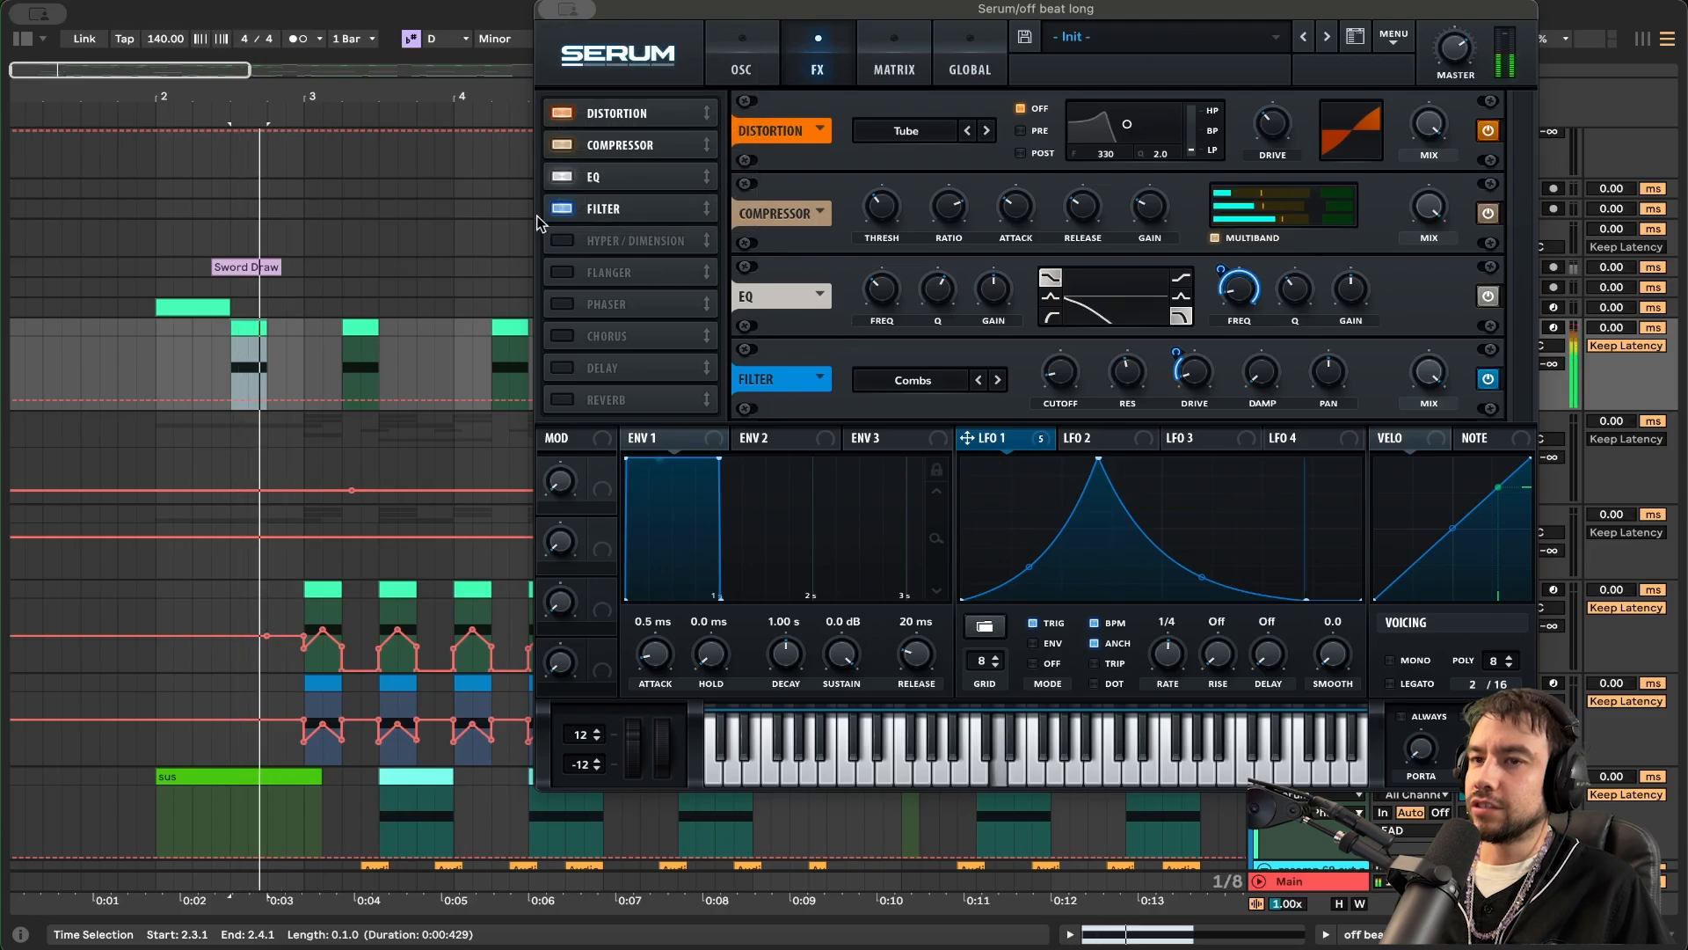
- Close Serum and re-enable the off beat long track's effects chain, from Multiband Dynamics onward, then play the bass
{"action": "left_click", "coordinate": [567, 7]}
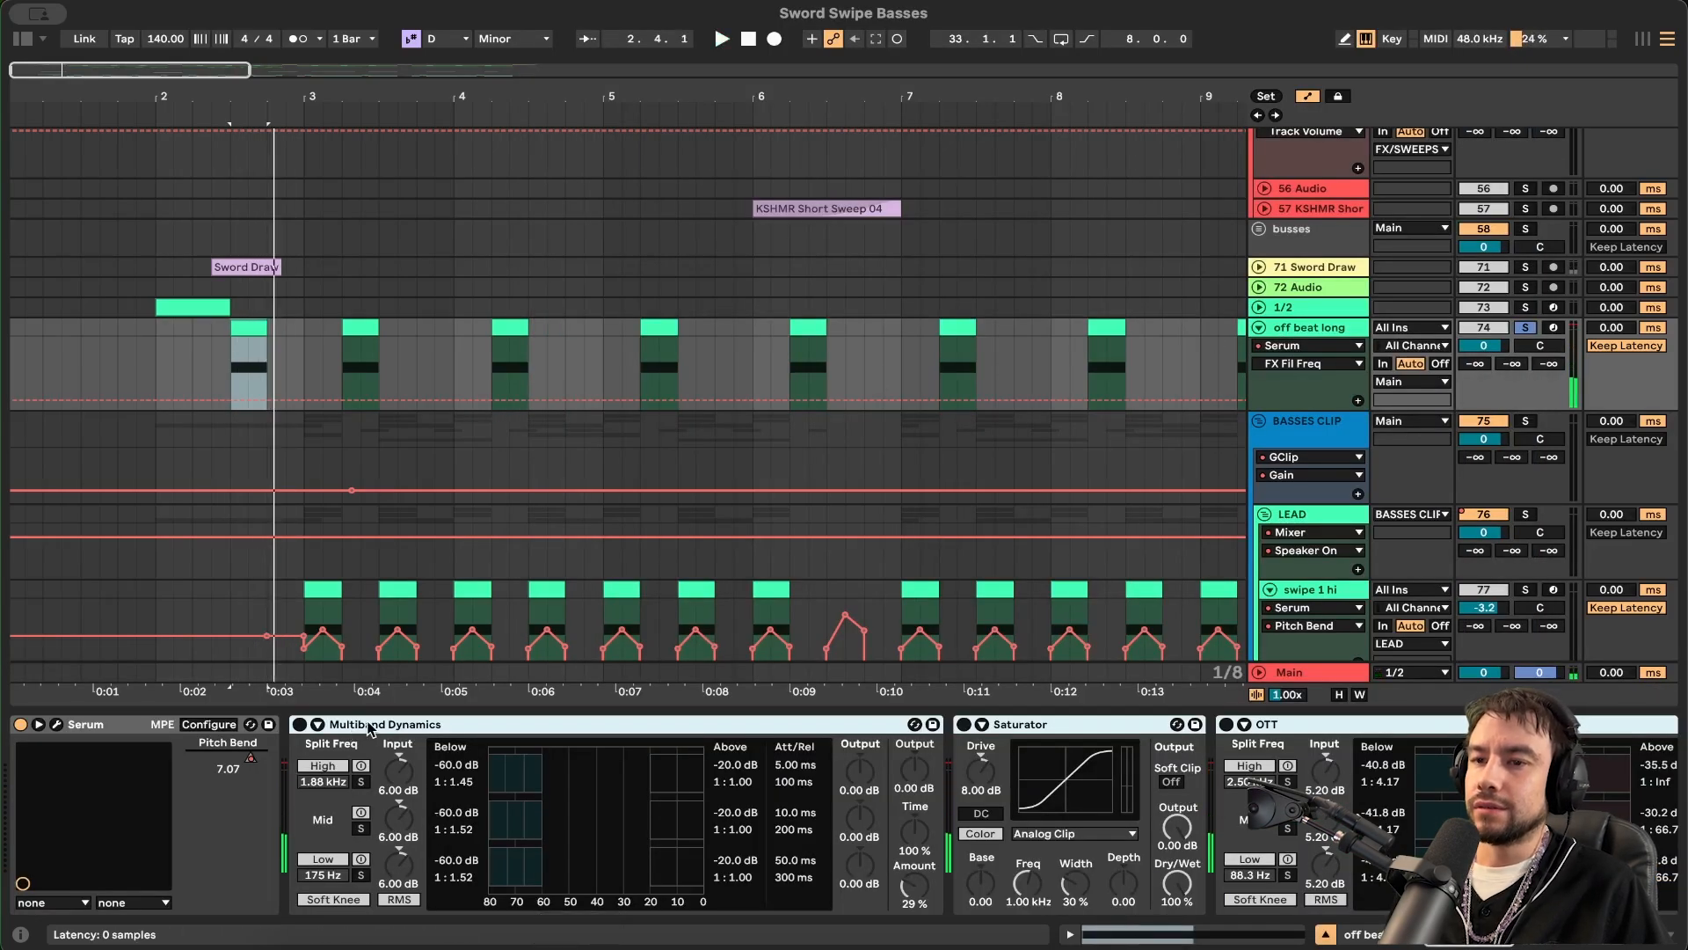
{"action": "scroll", "coordinate": [371, 726], "scroll_direction": "right", "scroll_amount": 10}
{"action": "scroll", "coordinate": [453, 785], "scroll_direction": "left", "scroll_amount": 10}
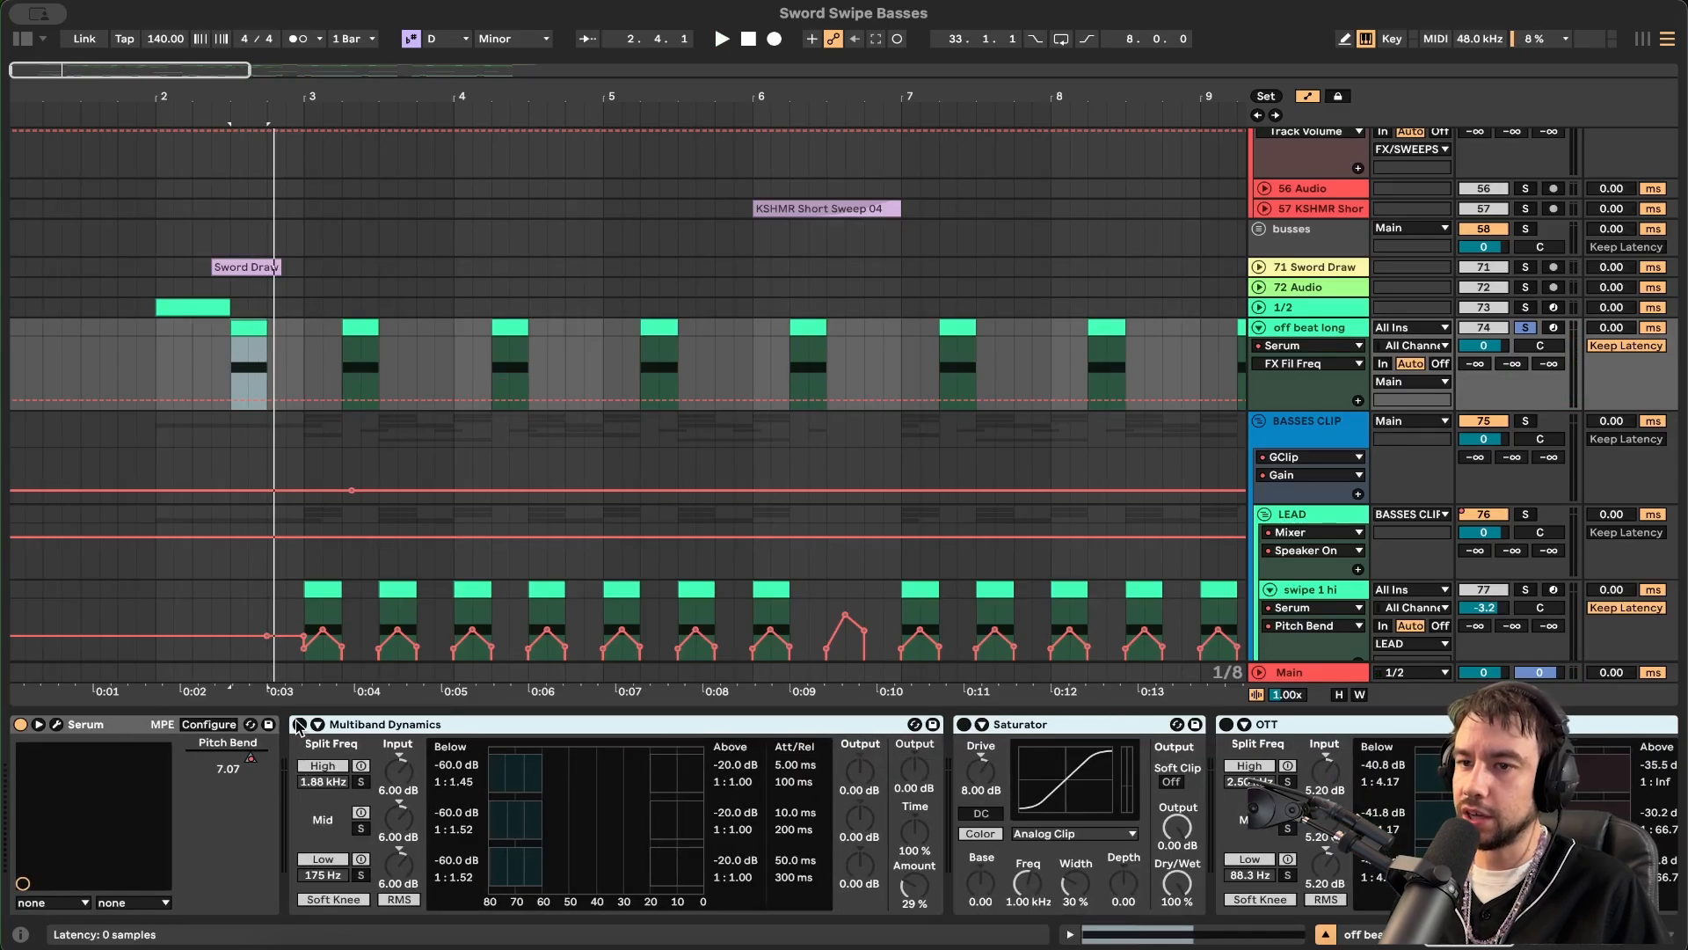
{"action": "left_click", "coordinate": [299, 724]}
{"action": "key", "text": "space"}
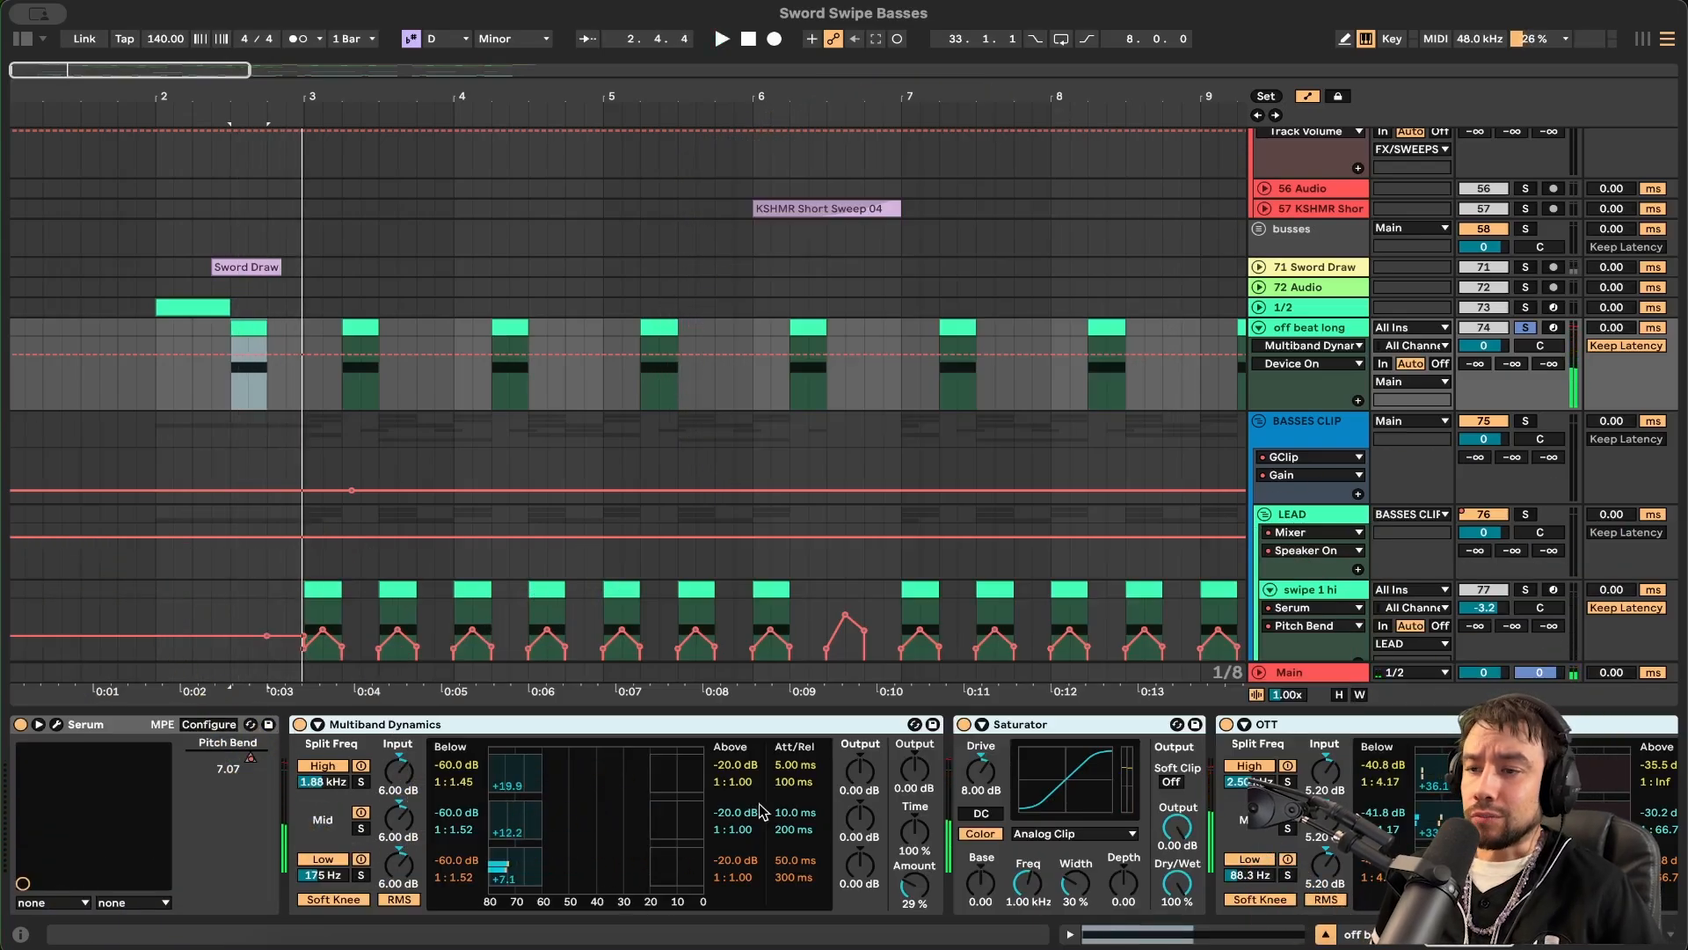
- Review the end of the effects chain through Saturator, Disperser and Hybrid Reverb while playing the processed bass
{"action": "scroll", "coordinate": [764, 809], "scroll_direction": "right", "scroll_amount": 10}
{"action": "scroll", "coordinate": [763, 809], "scroll_direction": "right", "scroll_amount": 10}
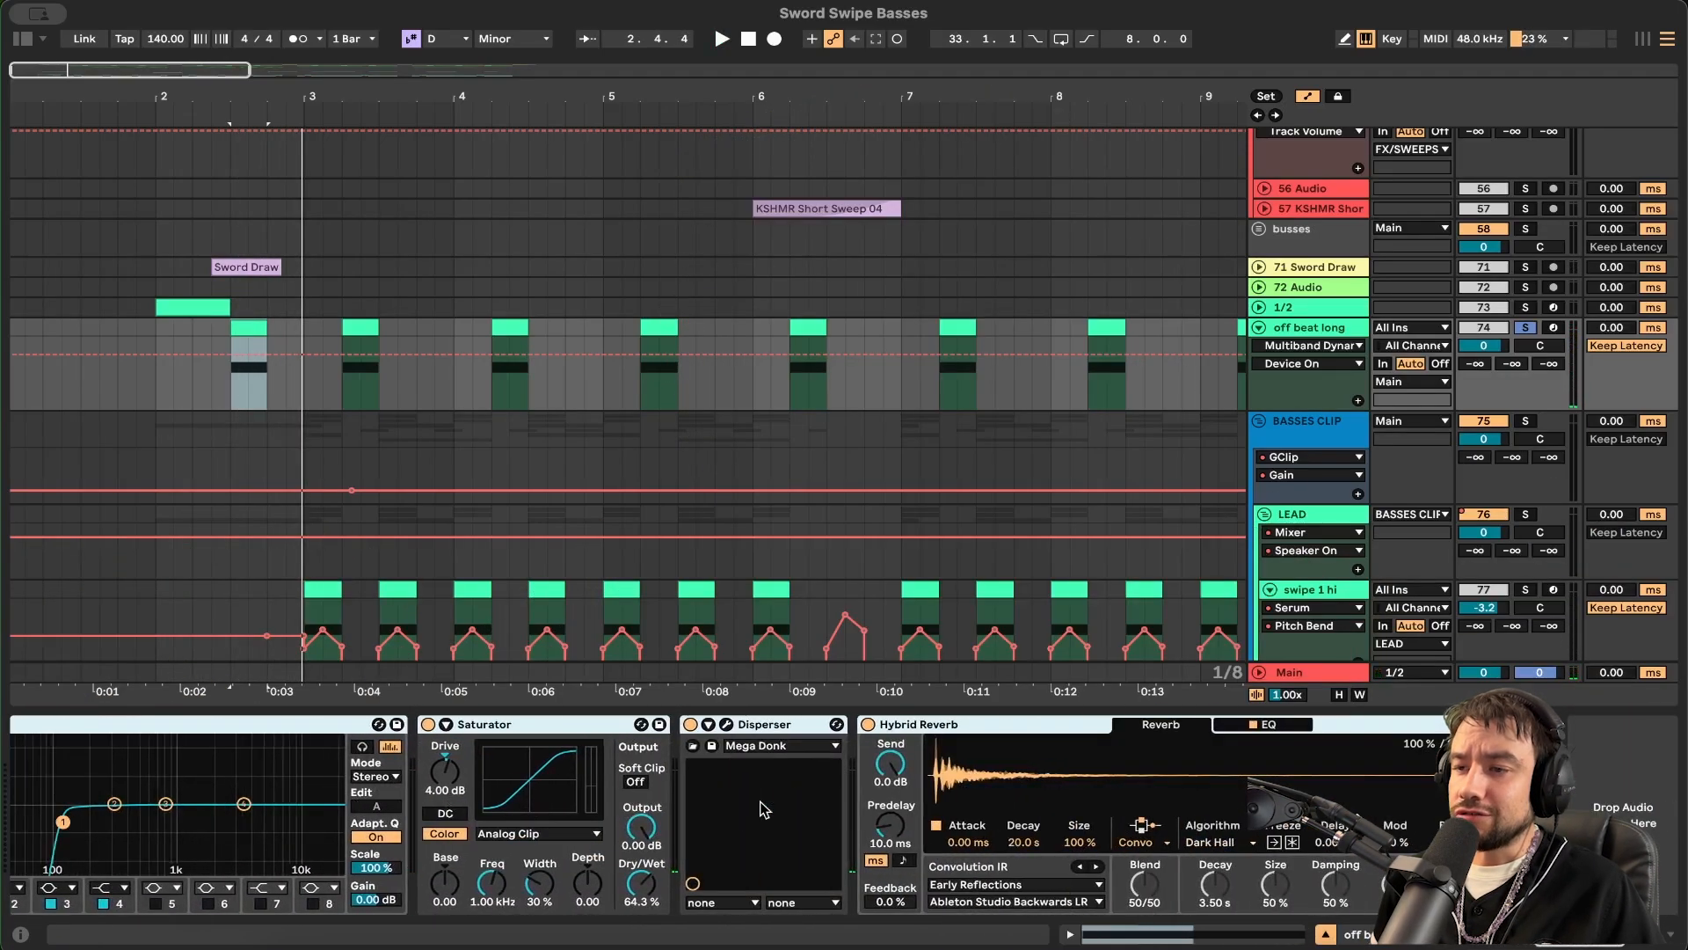
{"action": "left_click", "coordinate": [761, 802]}
{"action": "key", "text": "space"}
{"action": "key", "text": "space"}
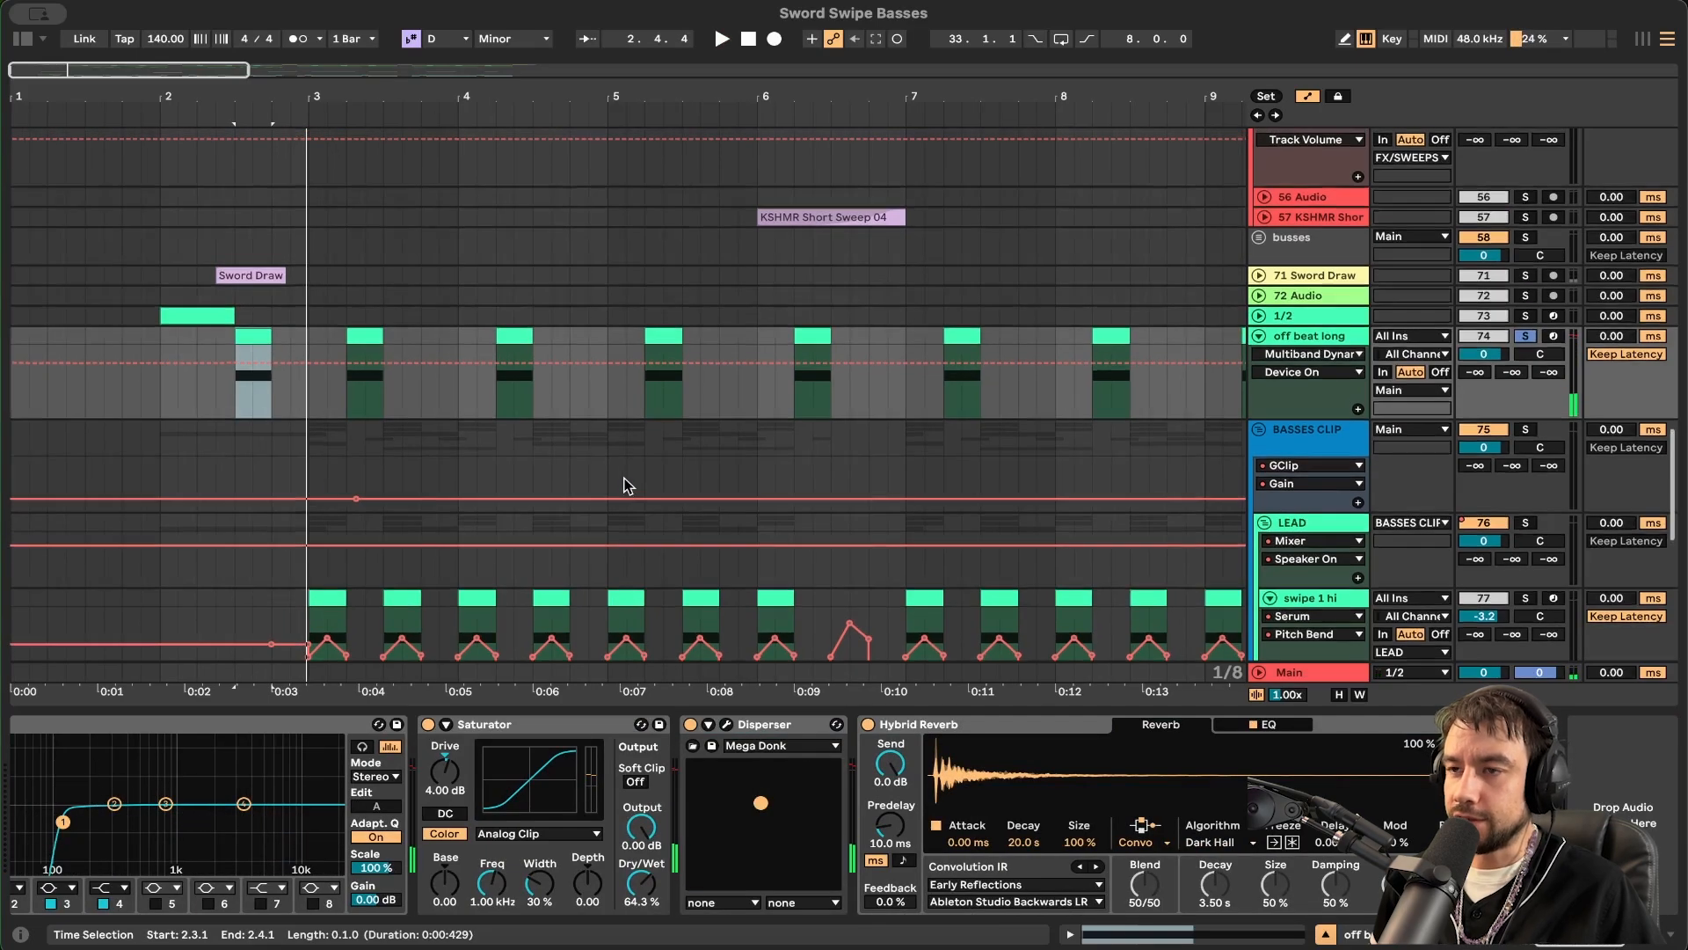
- Select the off beat long clip at 3.2.1 and examine how the clips continue through the arrangement
{"action": "scroll", "coordinate": [616, 484], "scroll_direction": "down", "scroll_amount": 5}
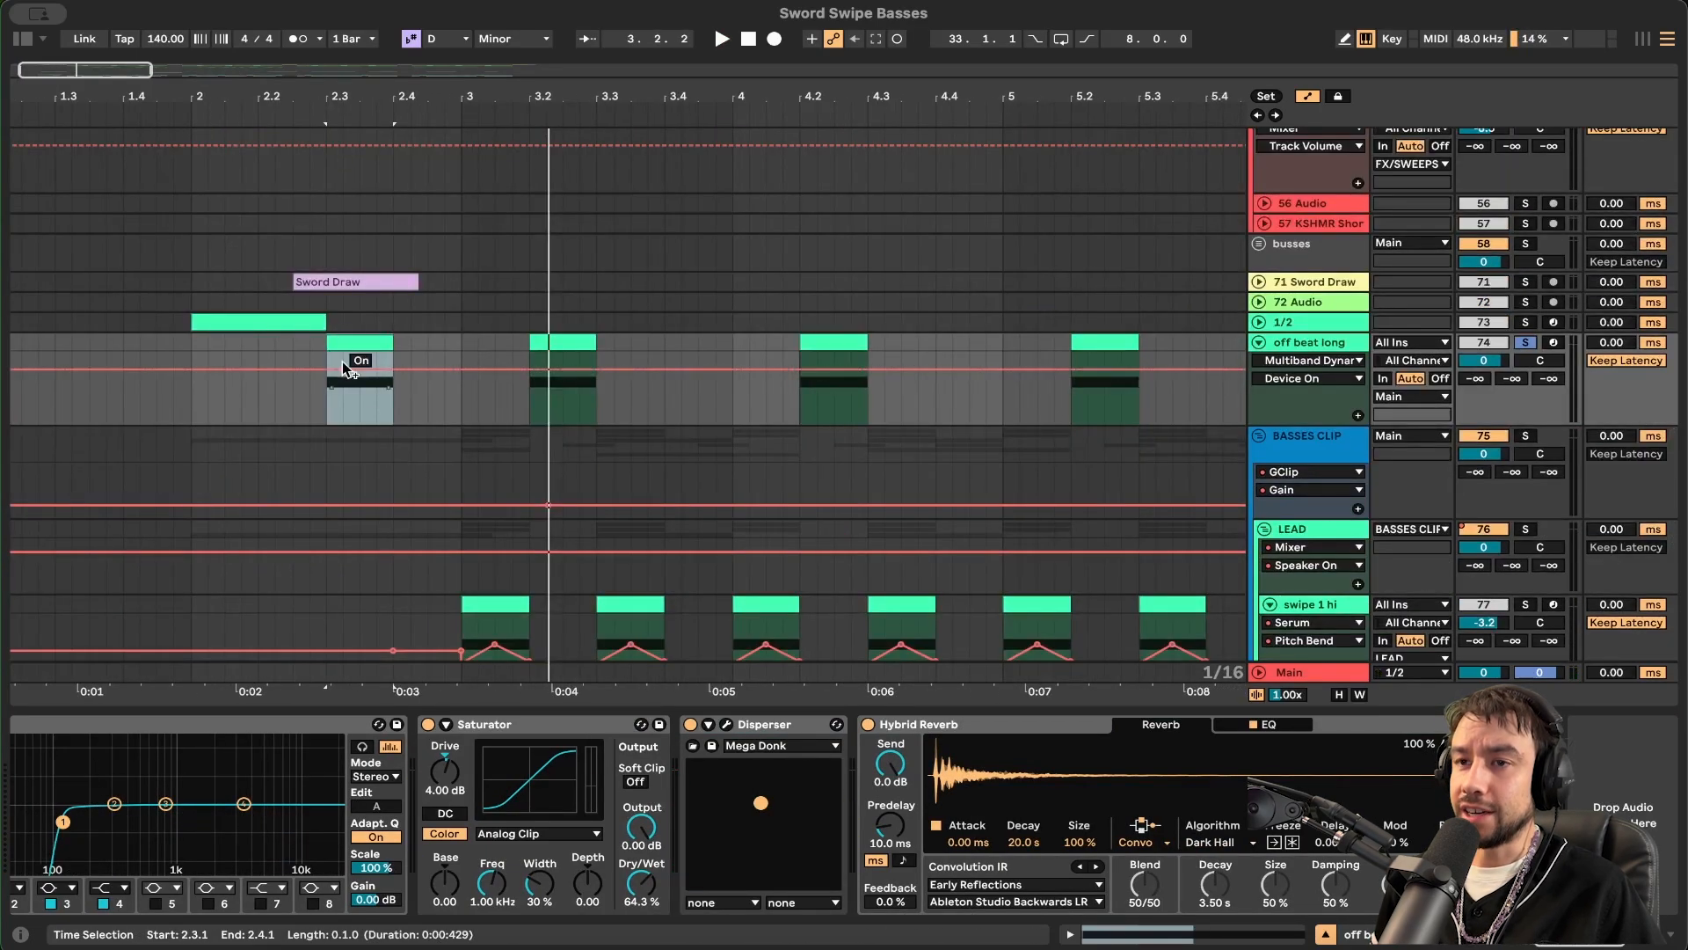
{"action": "scroll", "coordinate": [457, 350], "scroll_direction": "down", "scroll_amount": 3}
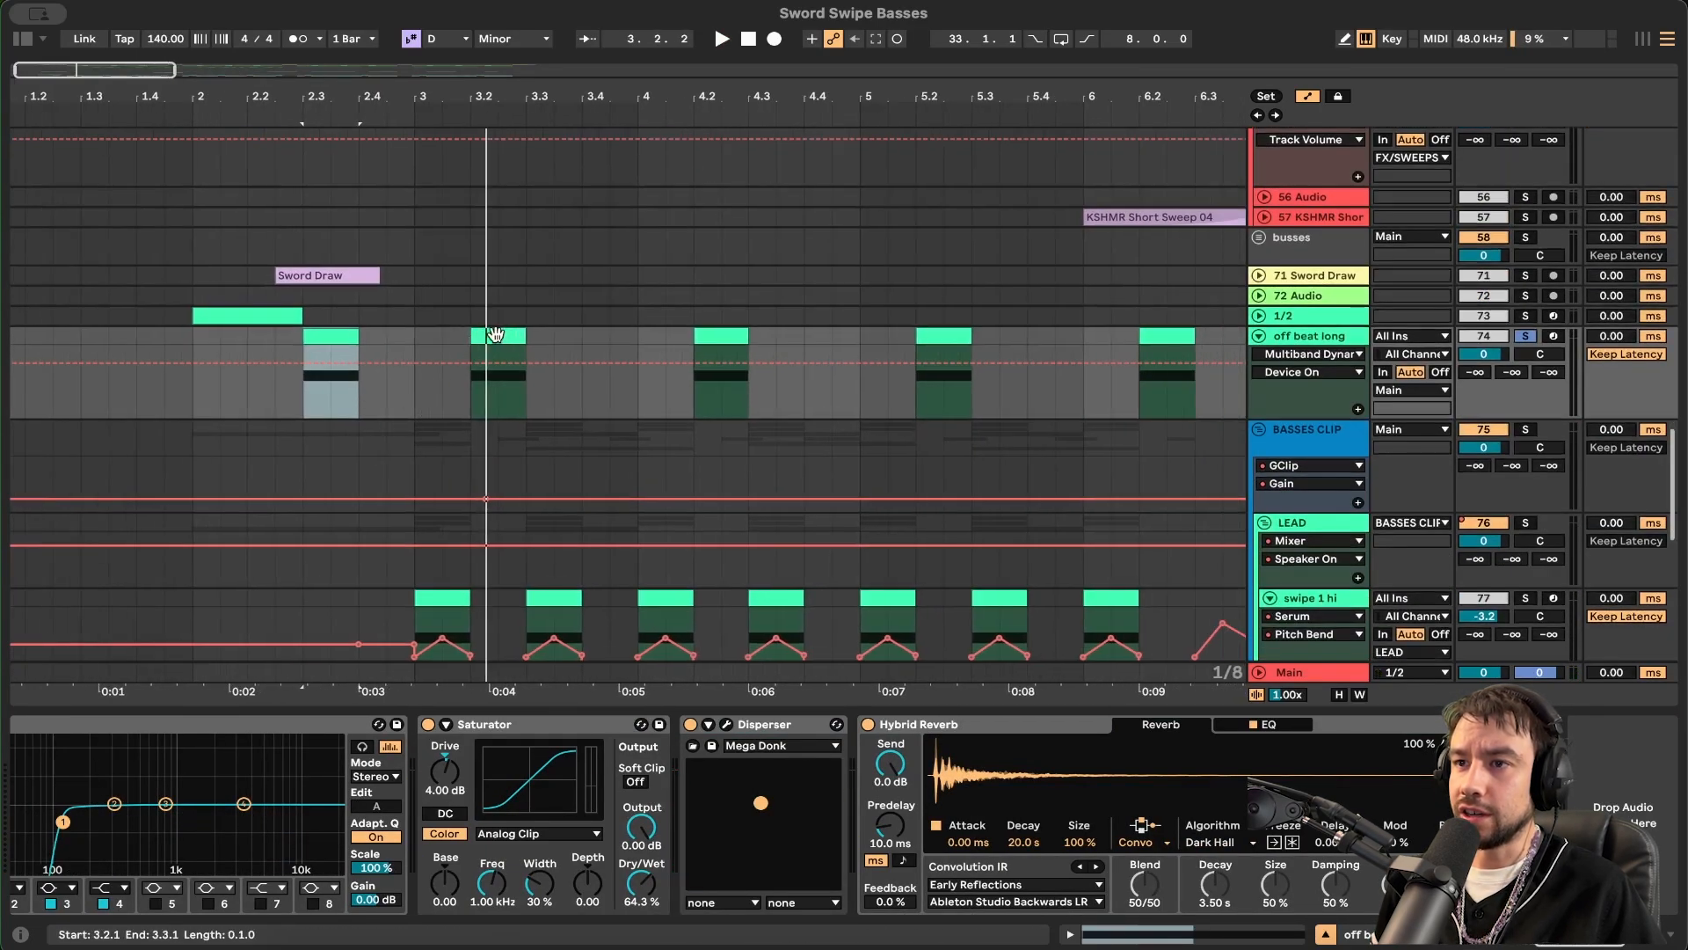
{"action": "left_click", "coordinate": [487, 332]}
{"action": "scroll", "coordinate": [730, 330], "scroll_direction": "right", "scroll_amount": 3}
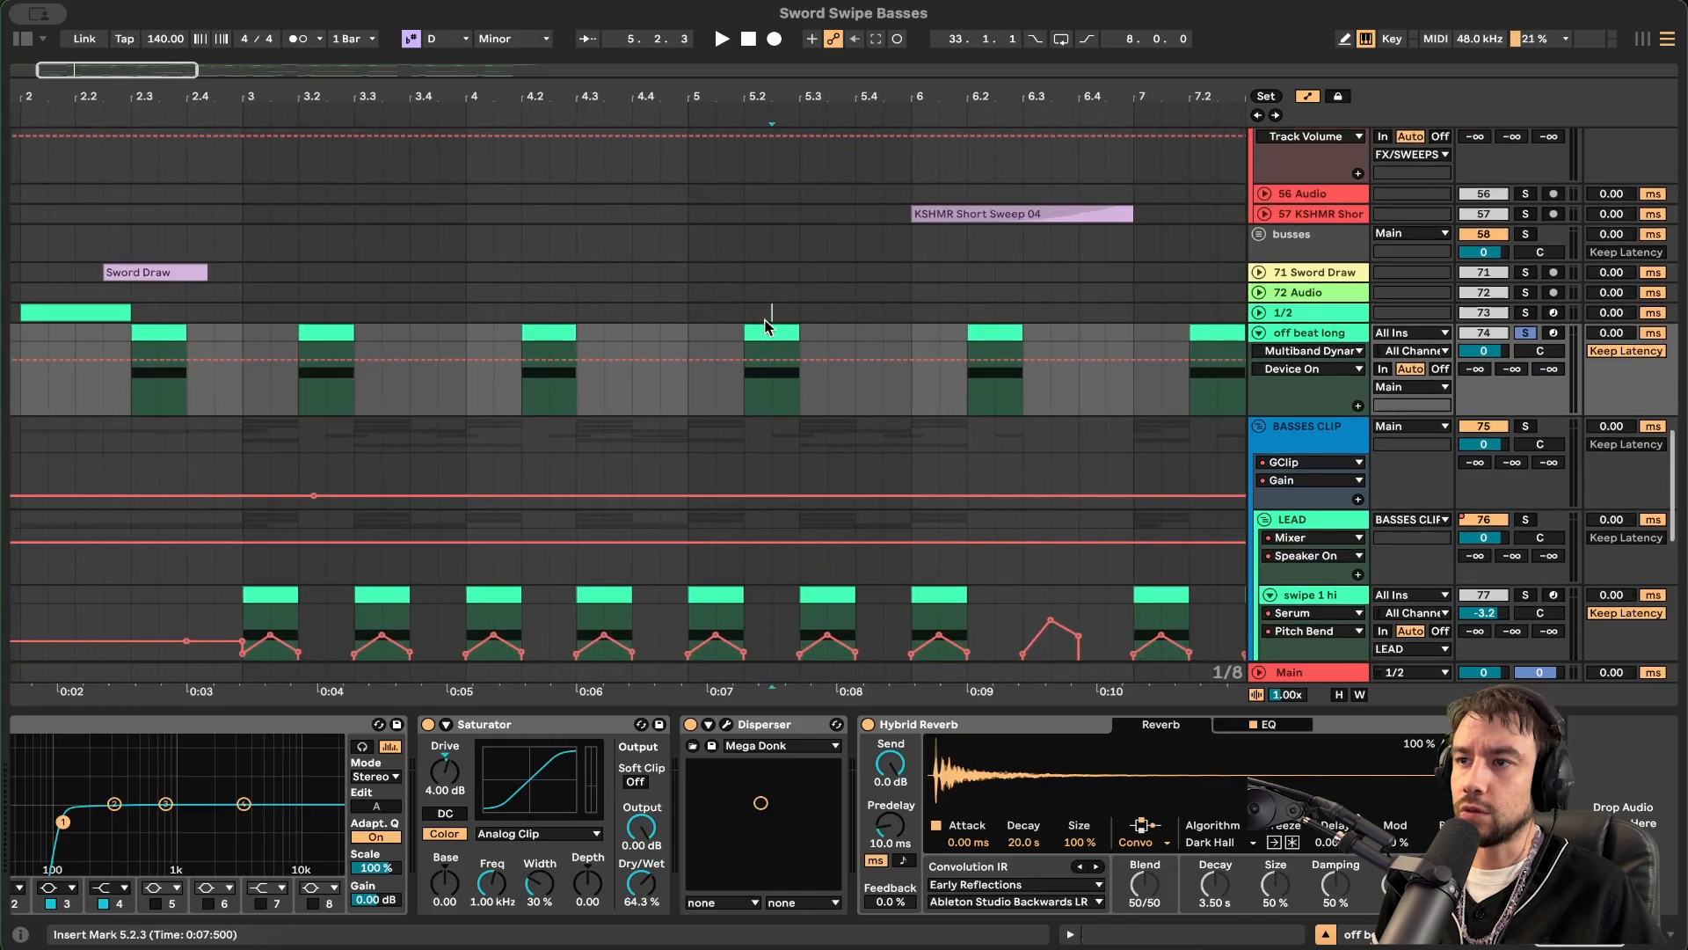
- Solo the BASSES CLIP group, play the arrangement from 3.1.1, and add the off beat long track to the solo
{"action": "left_click", "coordinate": [772, 313]}
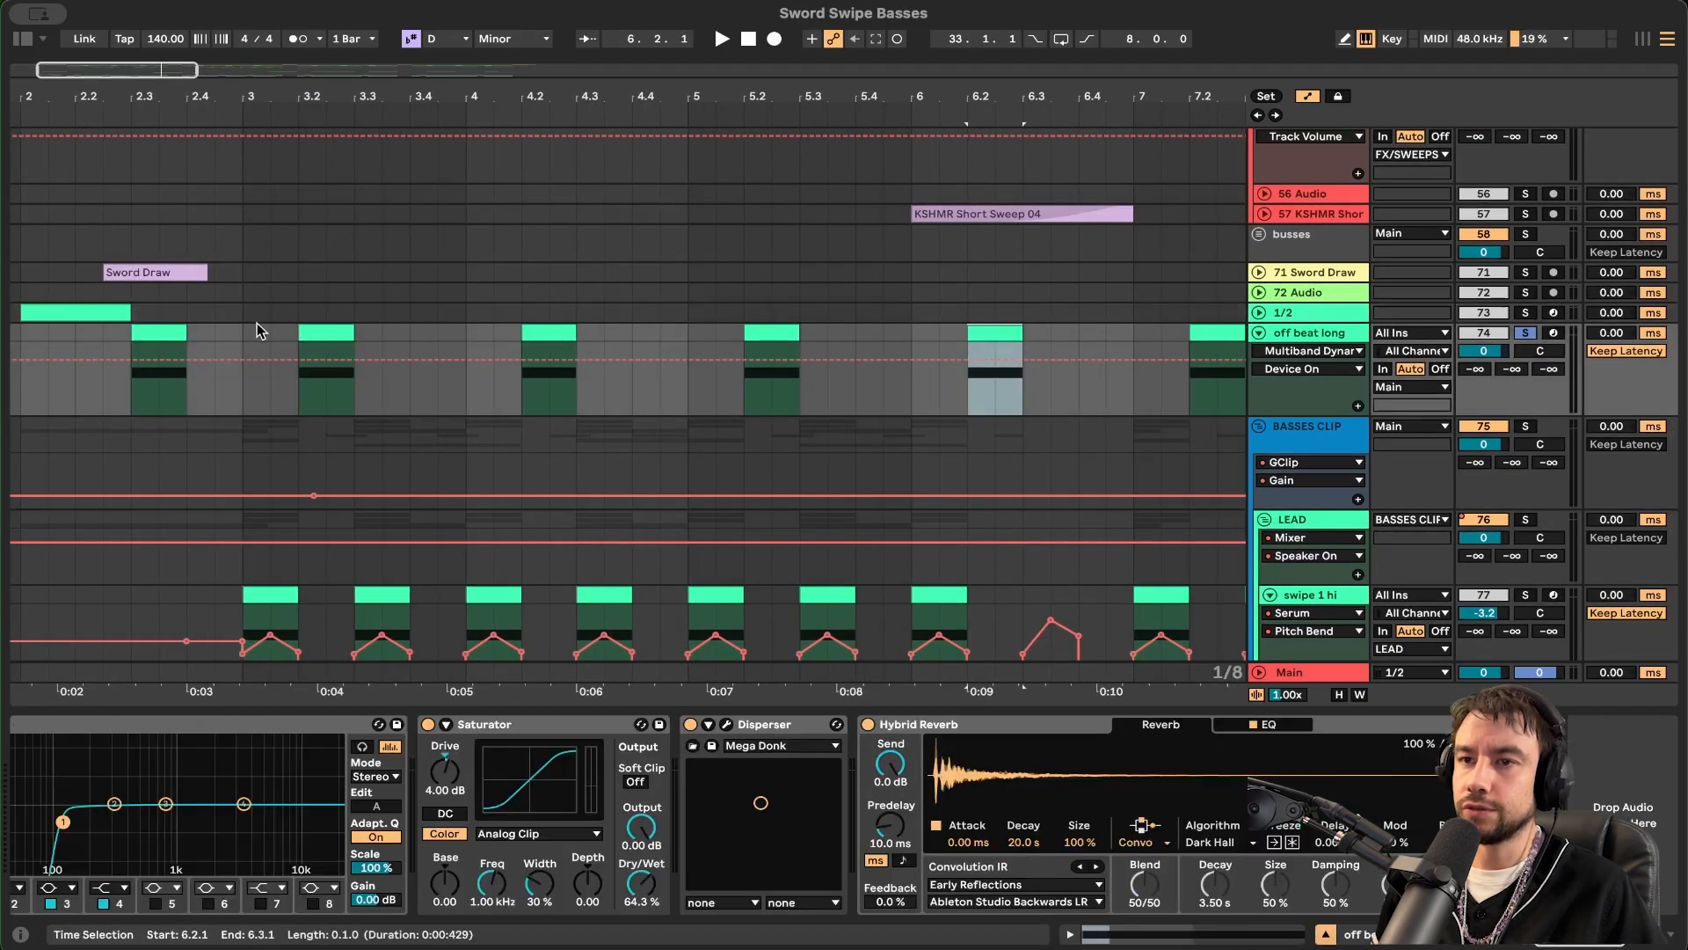
{"action": "left_click", "coordinate": [257, 324]}
{"action": "scroll", "coordinate": [1494, 303], "scroll_direction": "down", "scroll_amount": 3}
{"action": "left_click", "coordinate": [1525, 297]}
{"action": "key", "text": "space"}
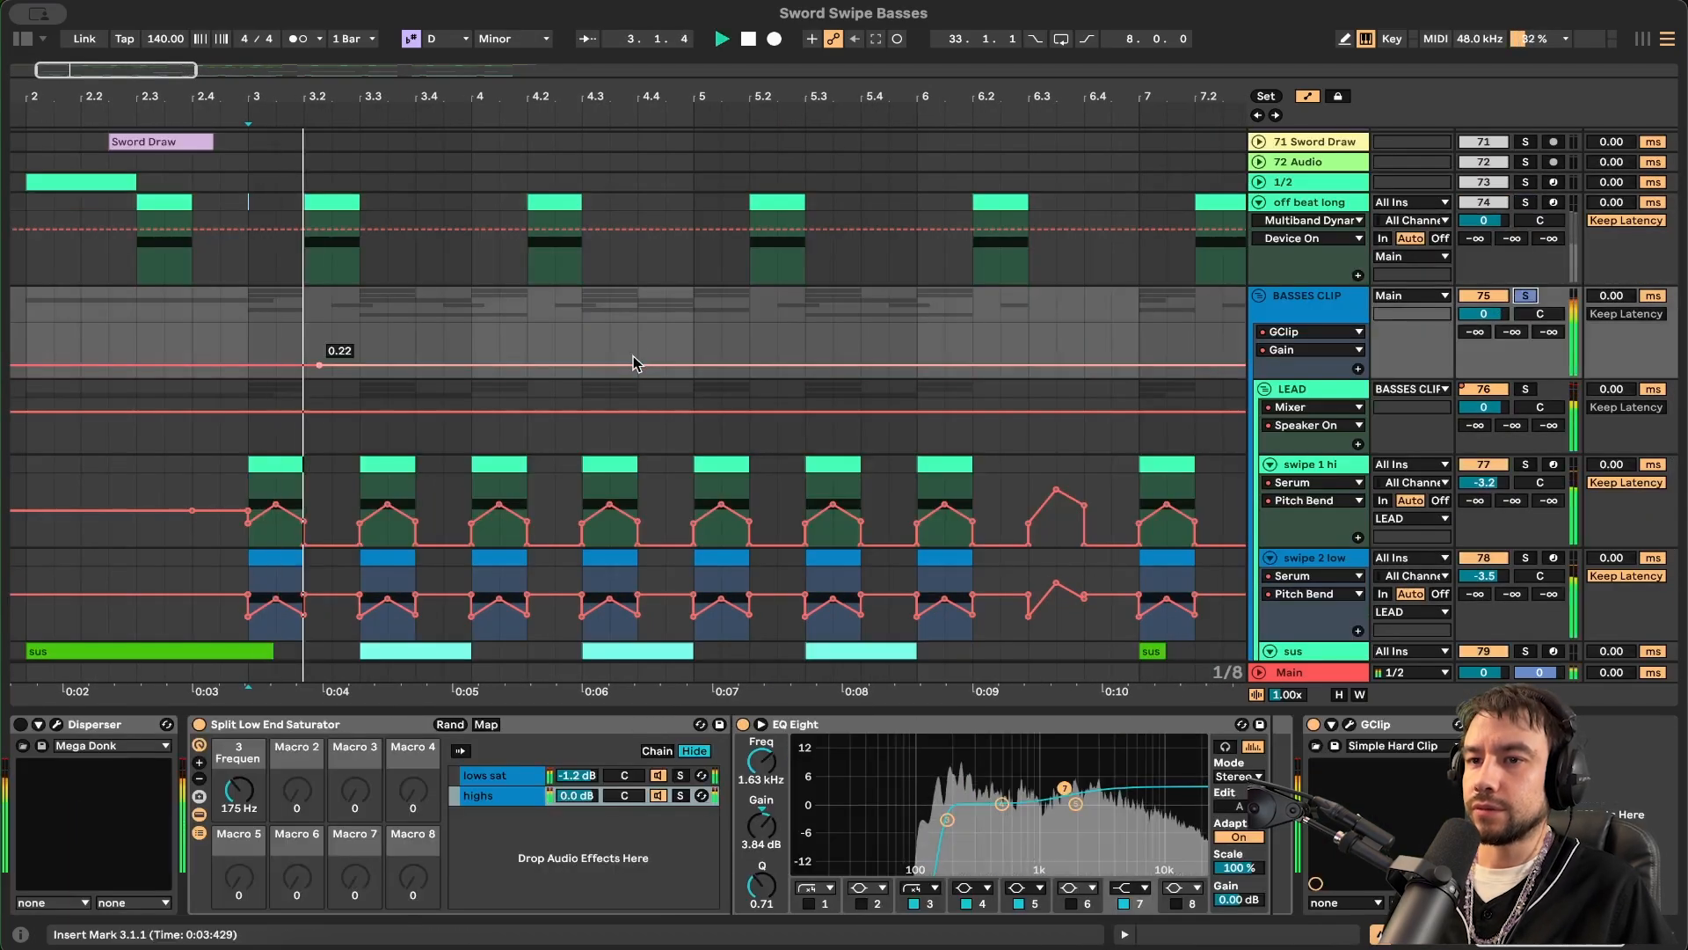
{"action": "left_click", "coordinate": [1525, 202]}
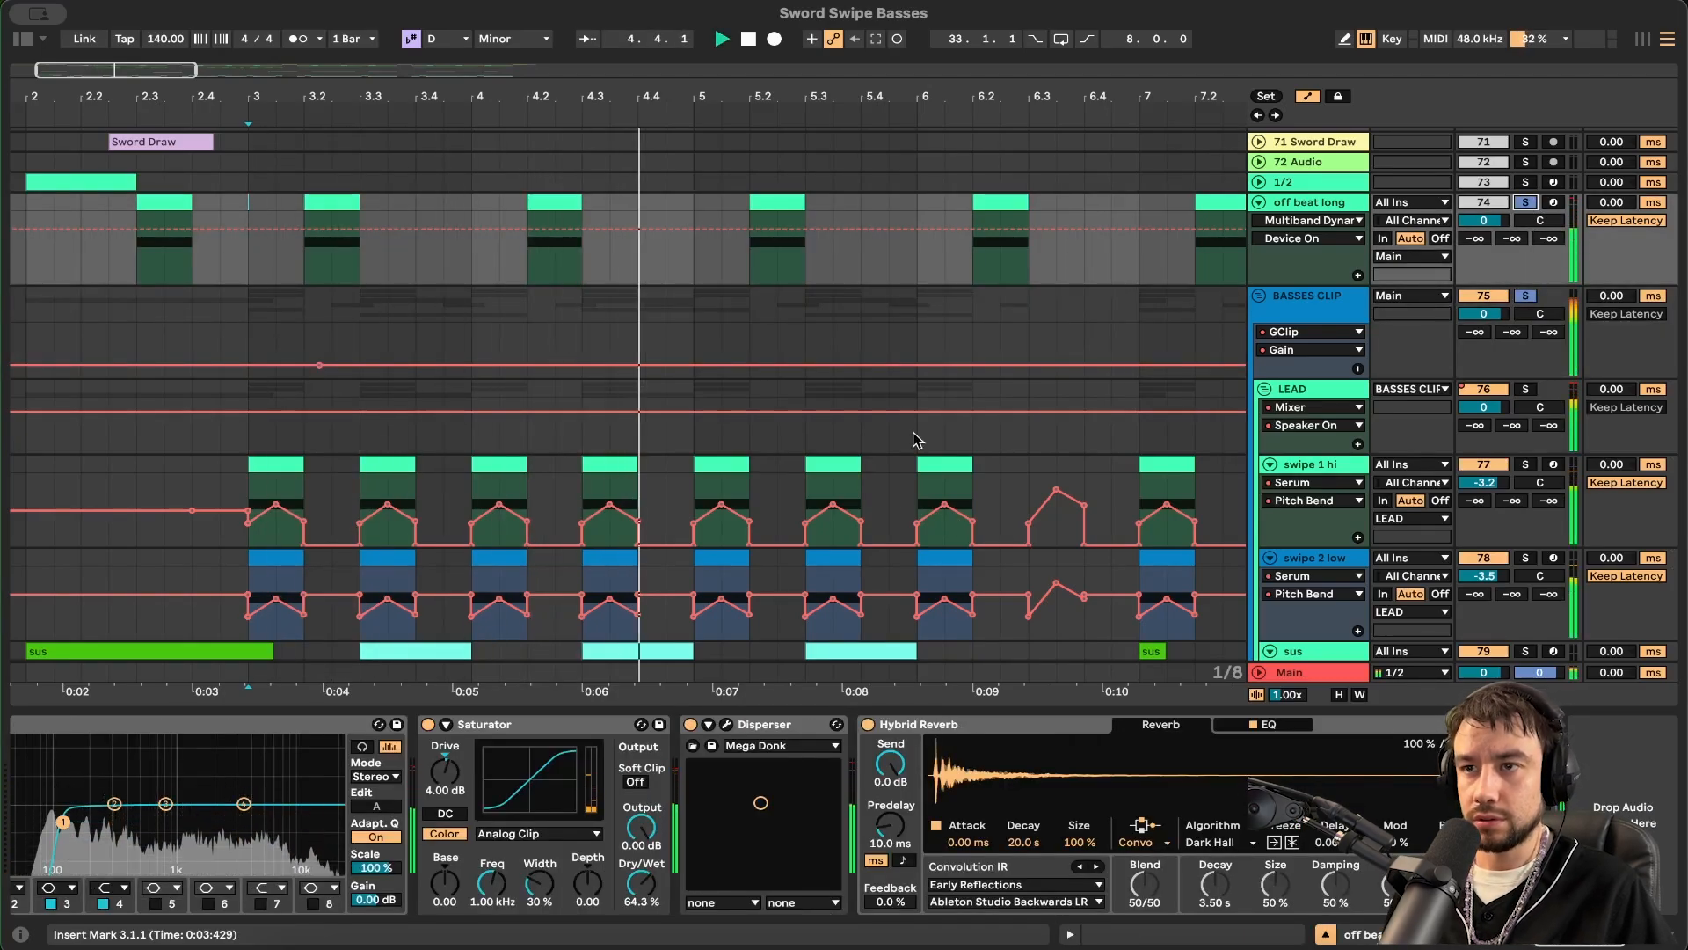
- Stop playback and delete the off beat long clip at 2.3.1
{"action": "scroll", "coordinate": [19, 551], "scroll_direction": "down", "scroll_amount": 2}
{"action": "scroll", "coordinate": [231, 343], "scroll_direction": "left", "scroll_amount": 1}
{"action": "left_click", "coordinate": [183, 195]}
{"action": "key", "text": "space"}
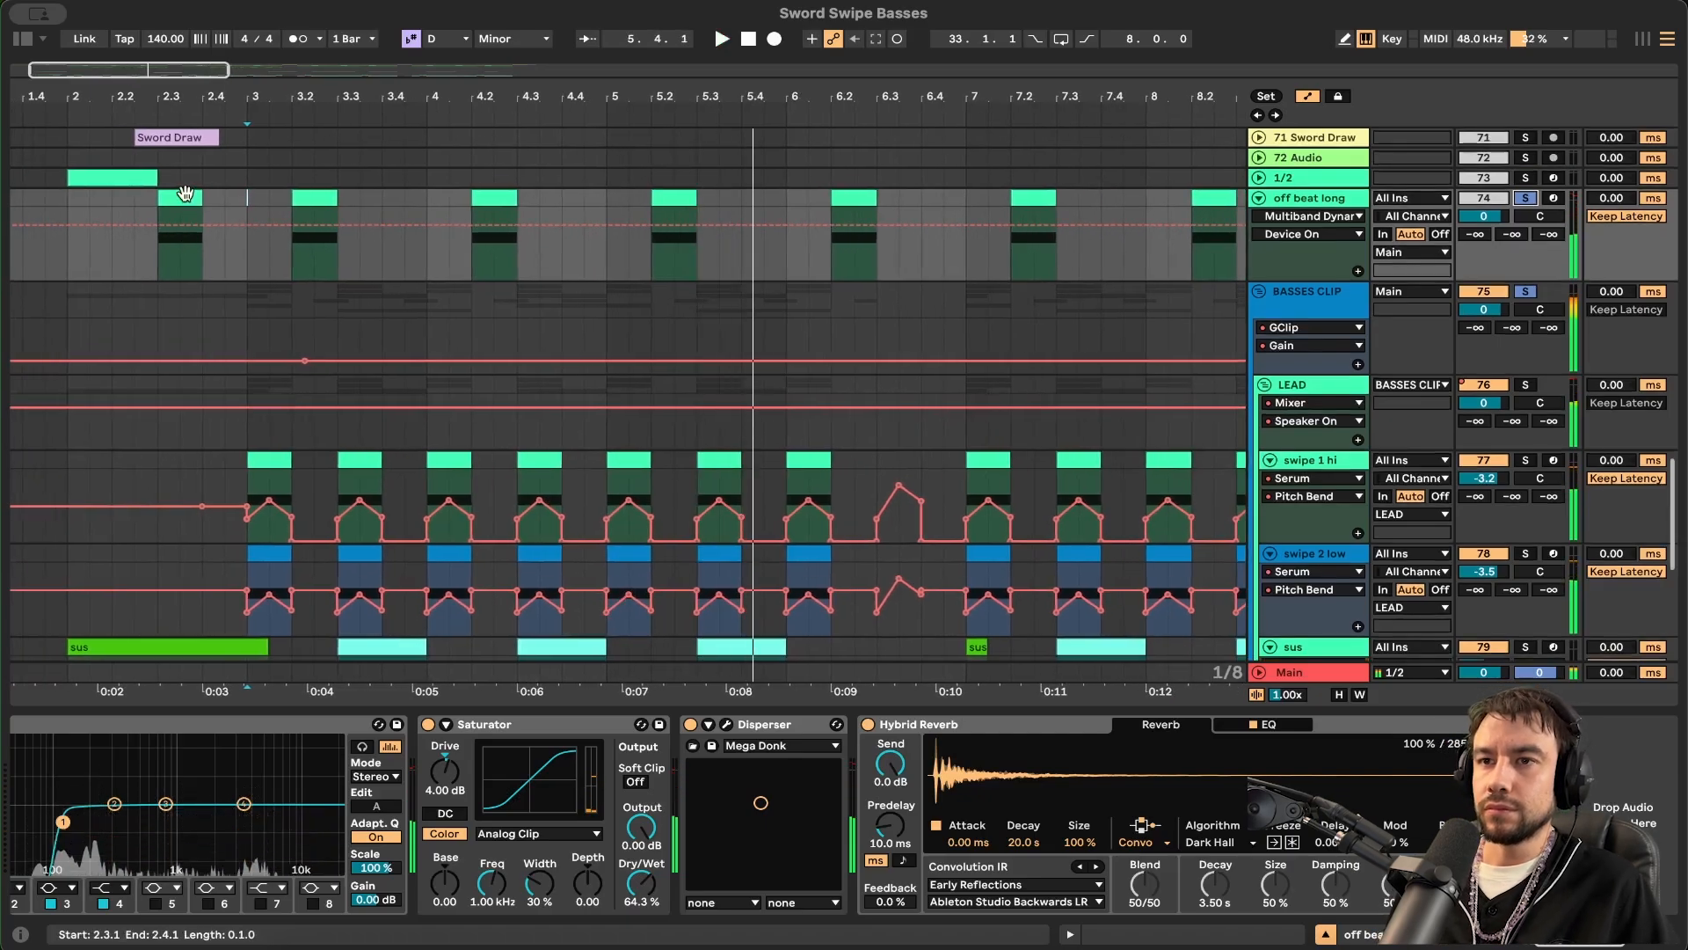
{"action": "key", "text": "Delete"}
- Show the off beat long track's Serum Pitch Bend automation and paste a copy of the 3.2.1 clip at 2.4.1
{"action": "left_click", "coordinate": [1301, 198]}
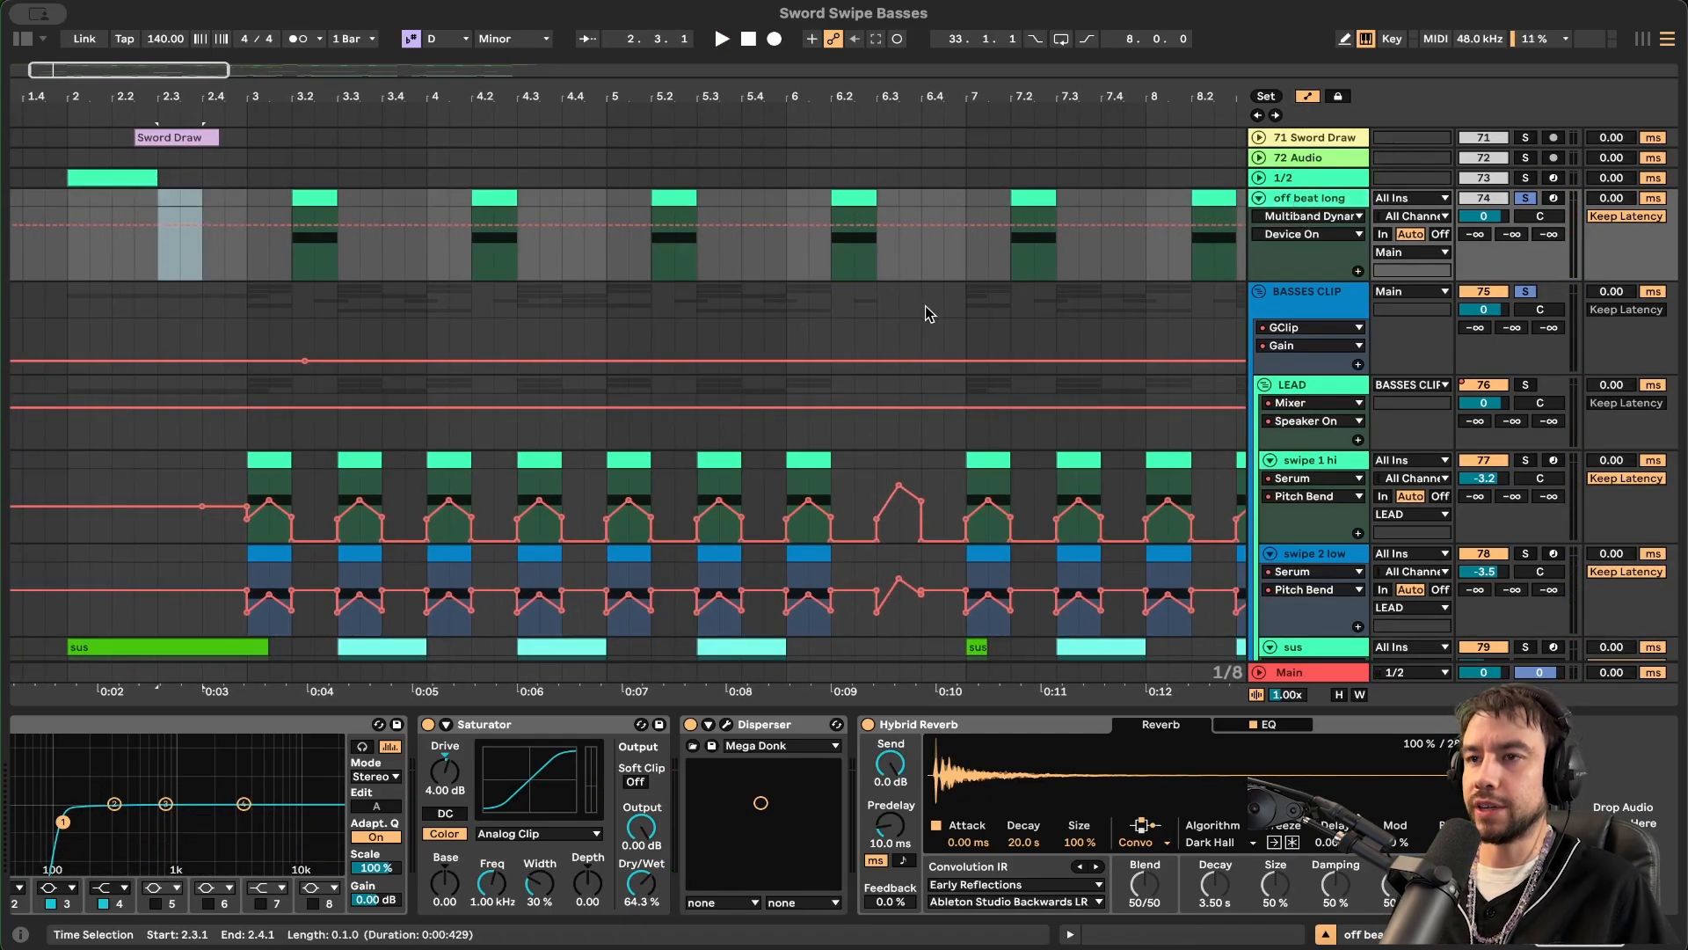
{"action": "right_click", "coordinate": [245, 756]}
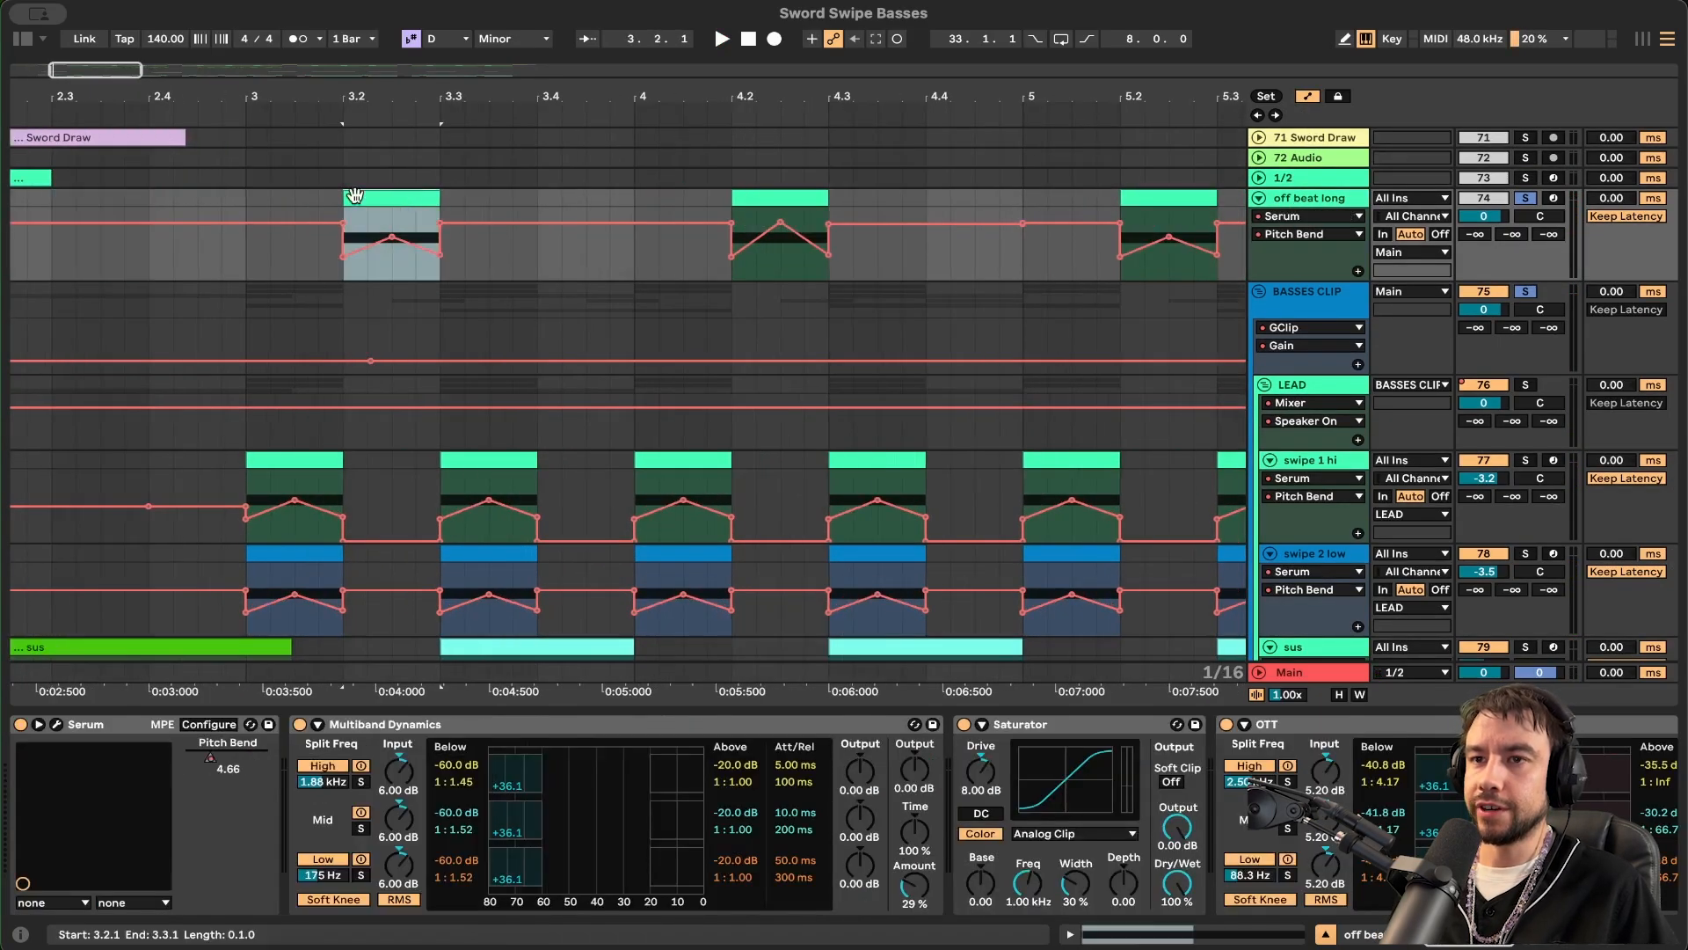
{"action": "left_click", "coordinate": [158, 251]}
{"action": "key", "text": "super+v"}
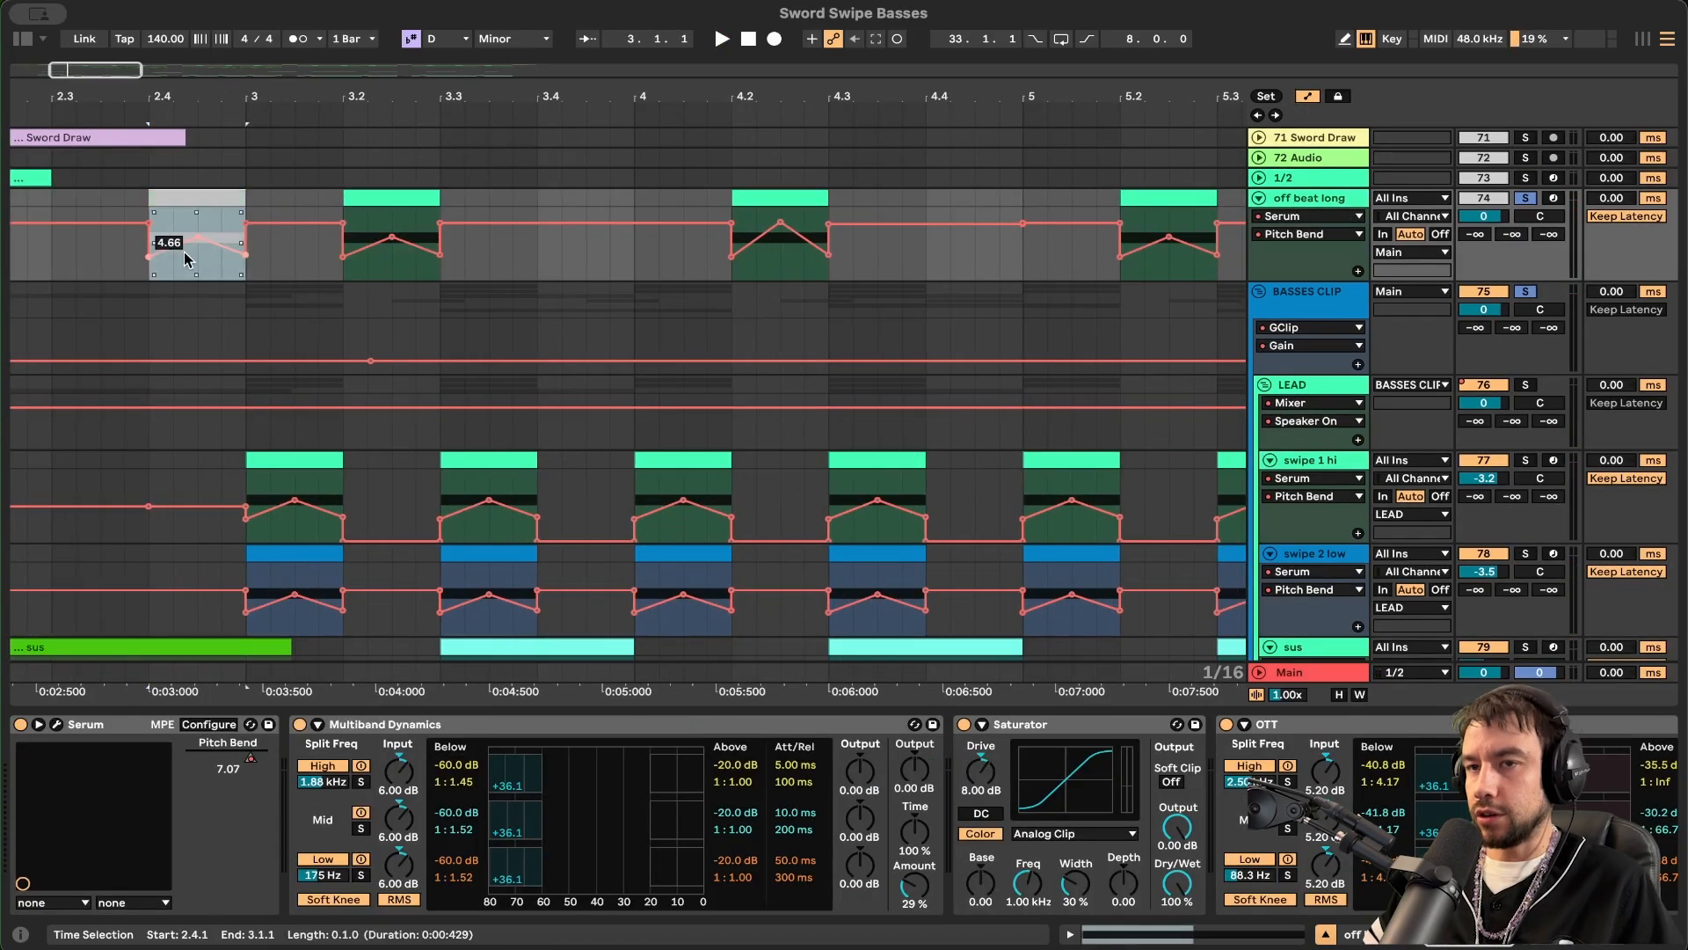
- Clear the Pitch Bend automation between 2.4.1 and 3.1.1 and play the copied clip there
{"action": "left_click_drag", "start_coordinate": [293, 254], "coordinate": [101, 253]}
{"action": "key", "text": "Delete"}
{"action": "left_click", "coordinate": [178, 198]}
{"action": "key", "text": "space"}
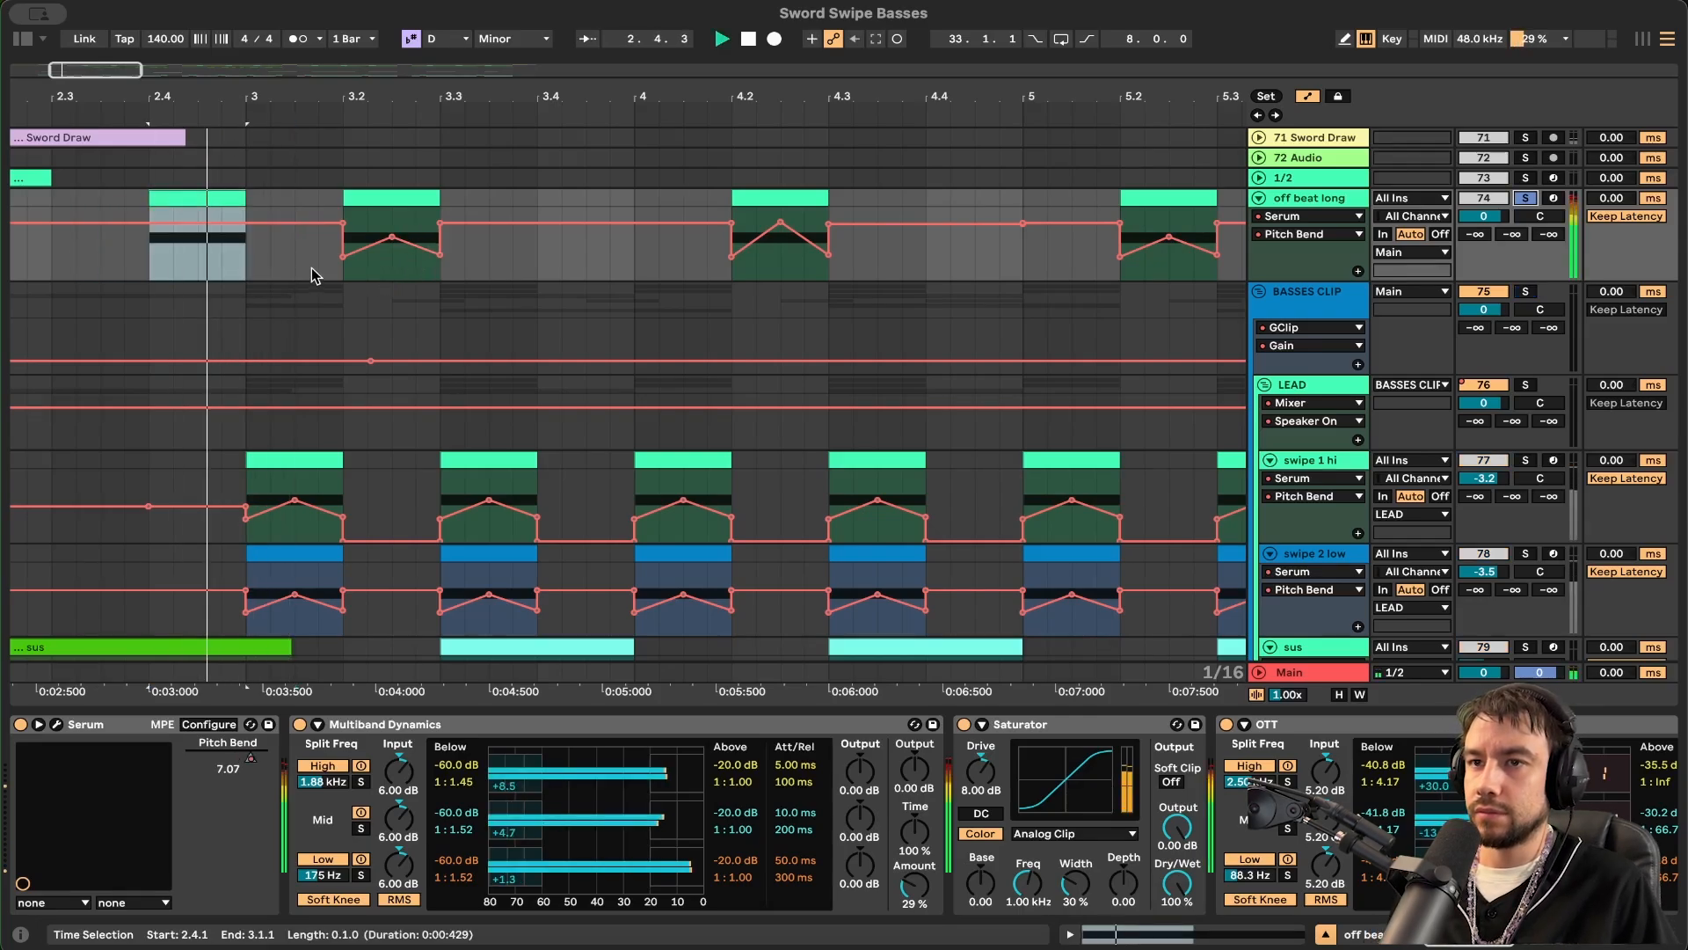
{"action": "key", "text": "space"}
- Open Serum for the 3.2.1 clip, show the Pitch Bend parameter in Configure mode, then exit it and hide Serum
{"action": "key", "text": "Right"}
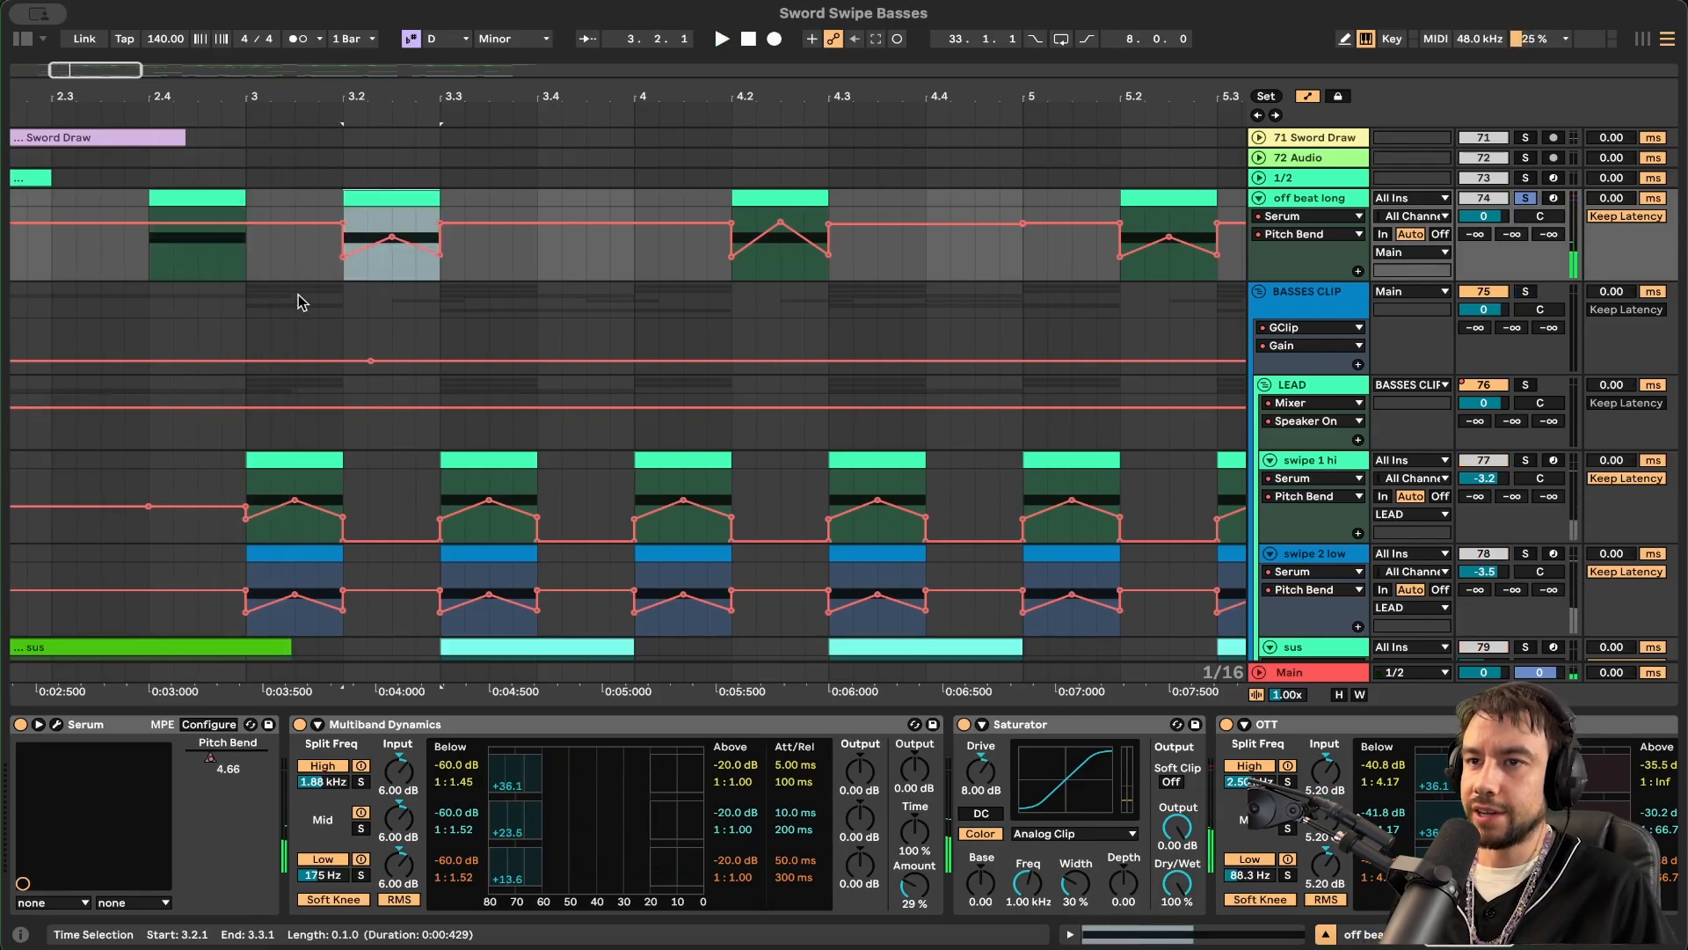
{"action": "left_click", "coordinate": [56, 725]}
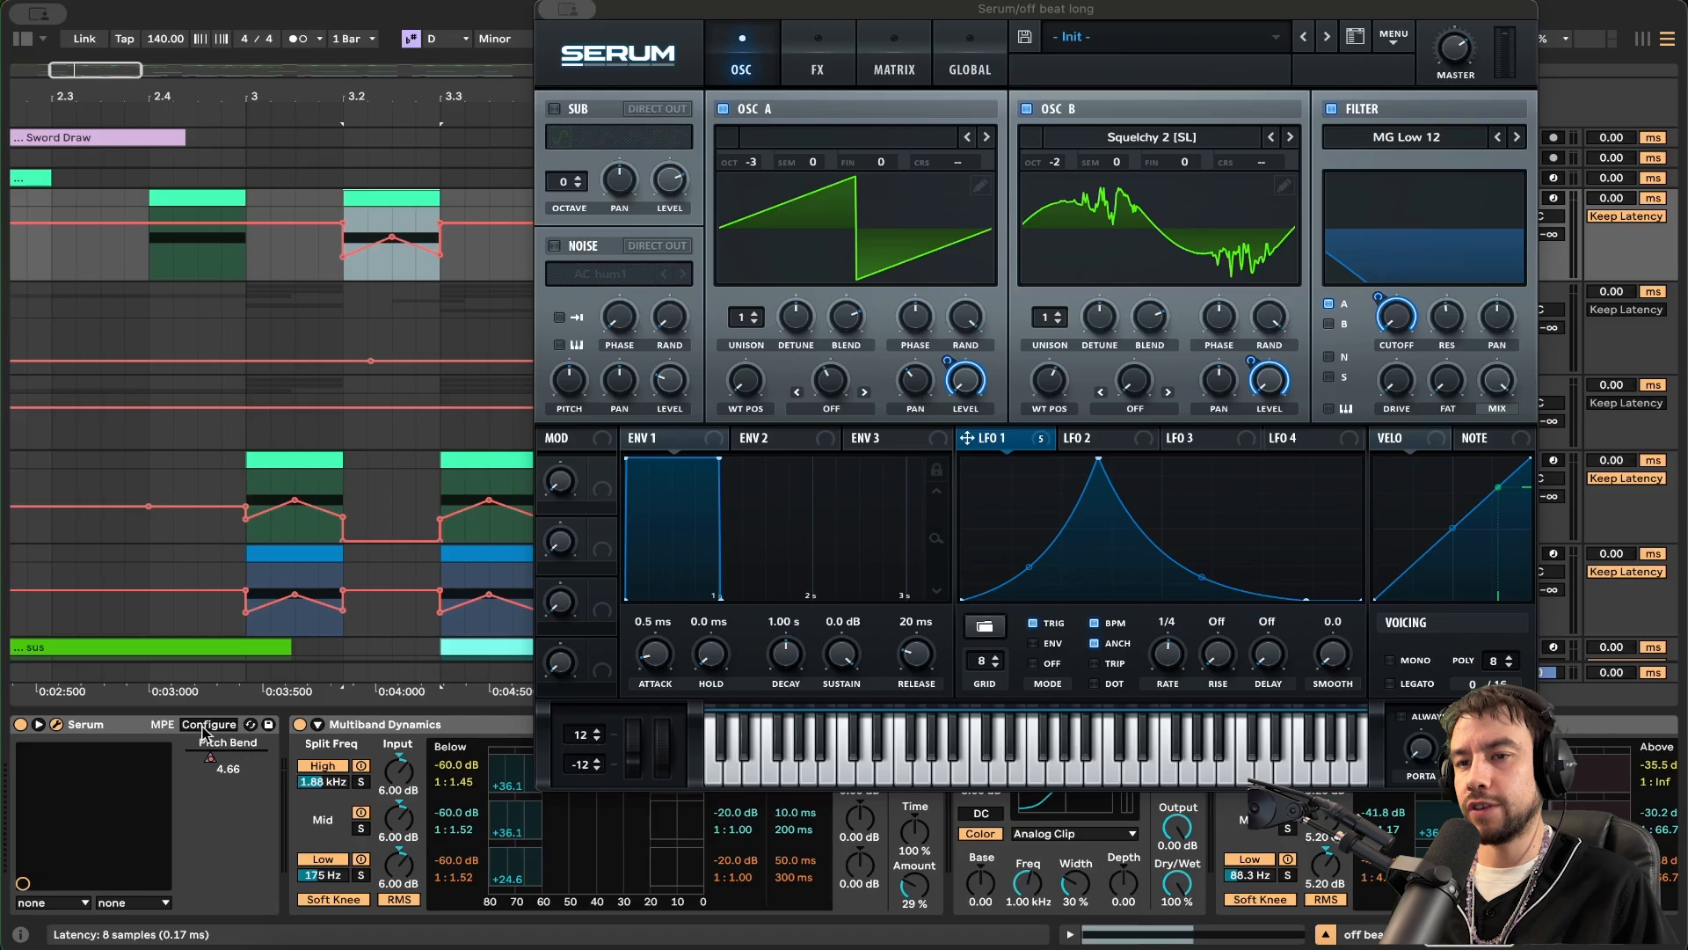
{"action": "left_click", "coordinate": [206, 725]}
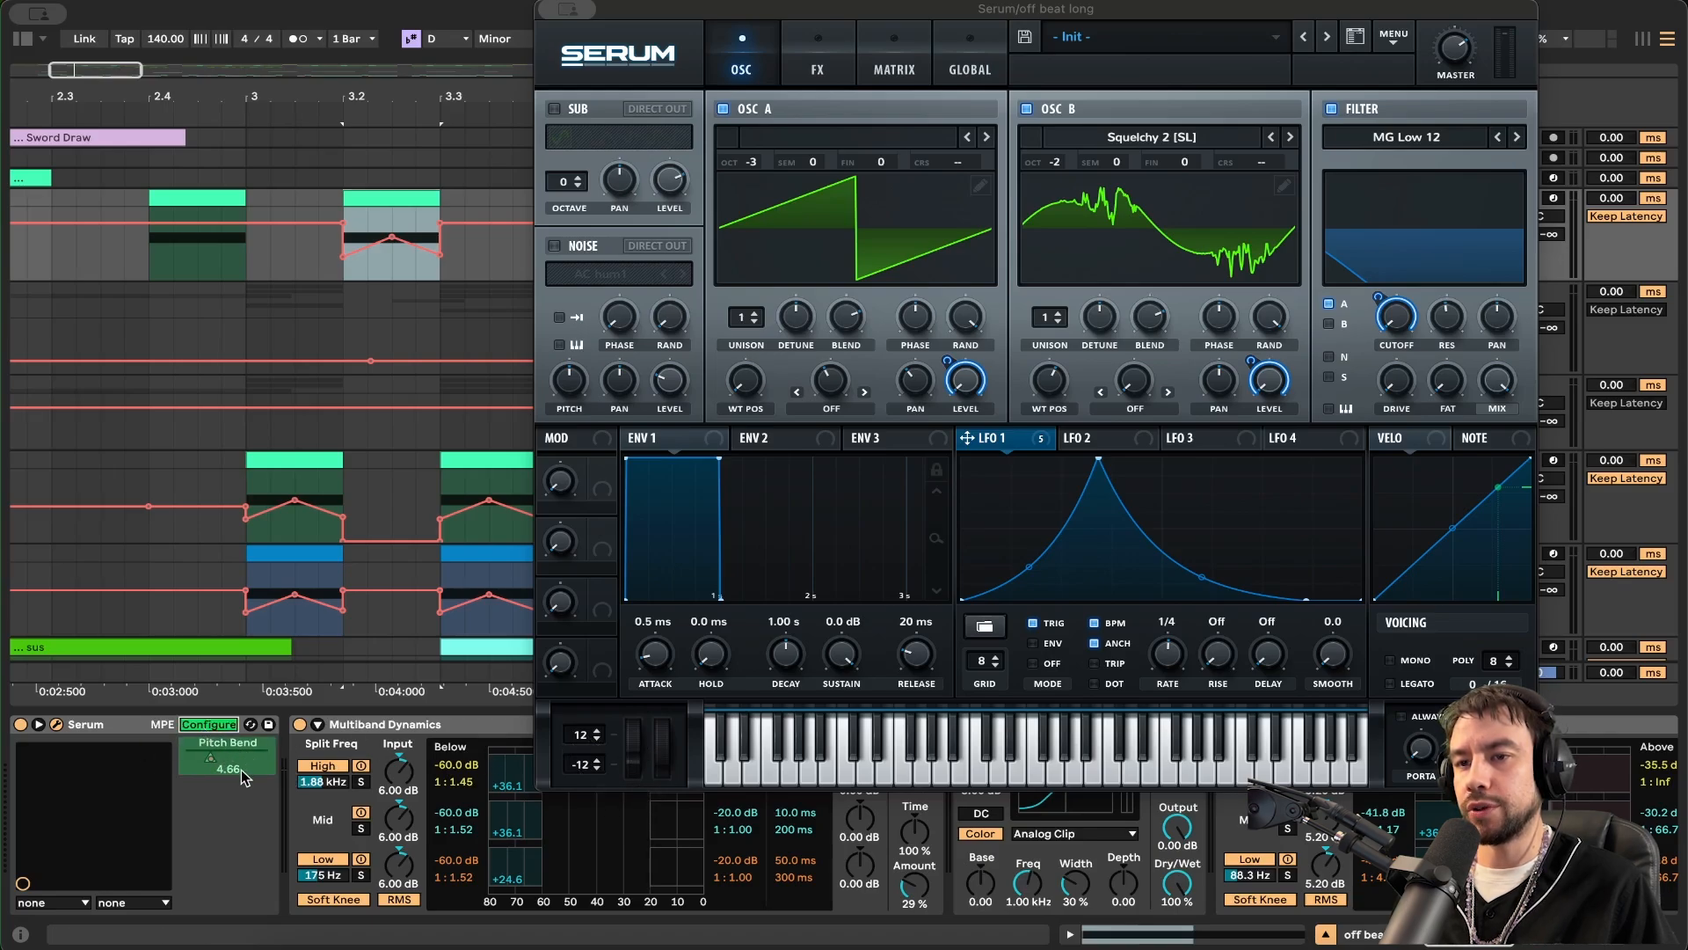
{"action": "left_click", "coordinate": [214, 726]}
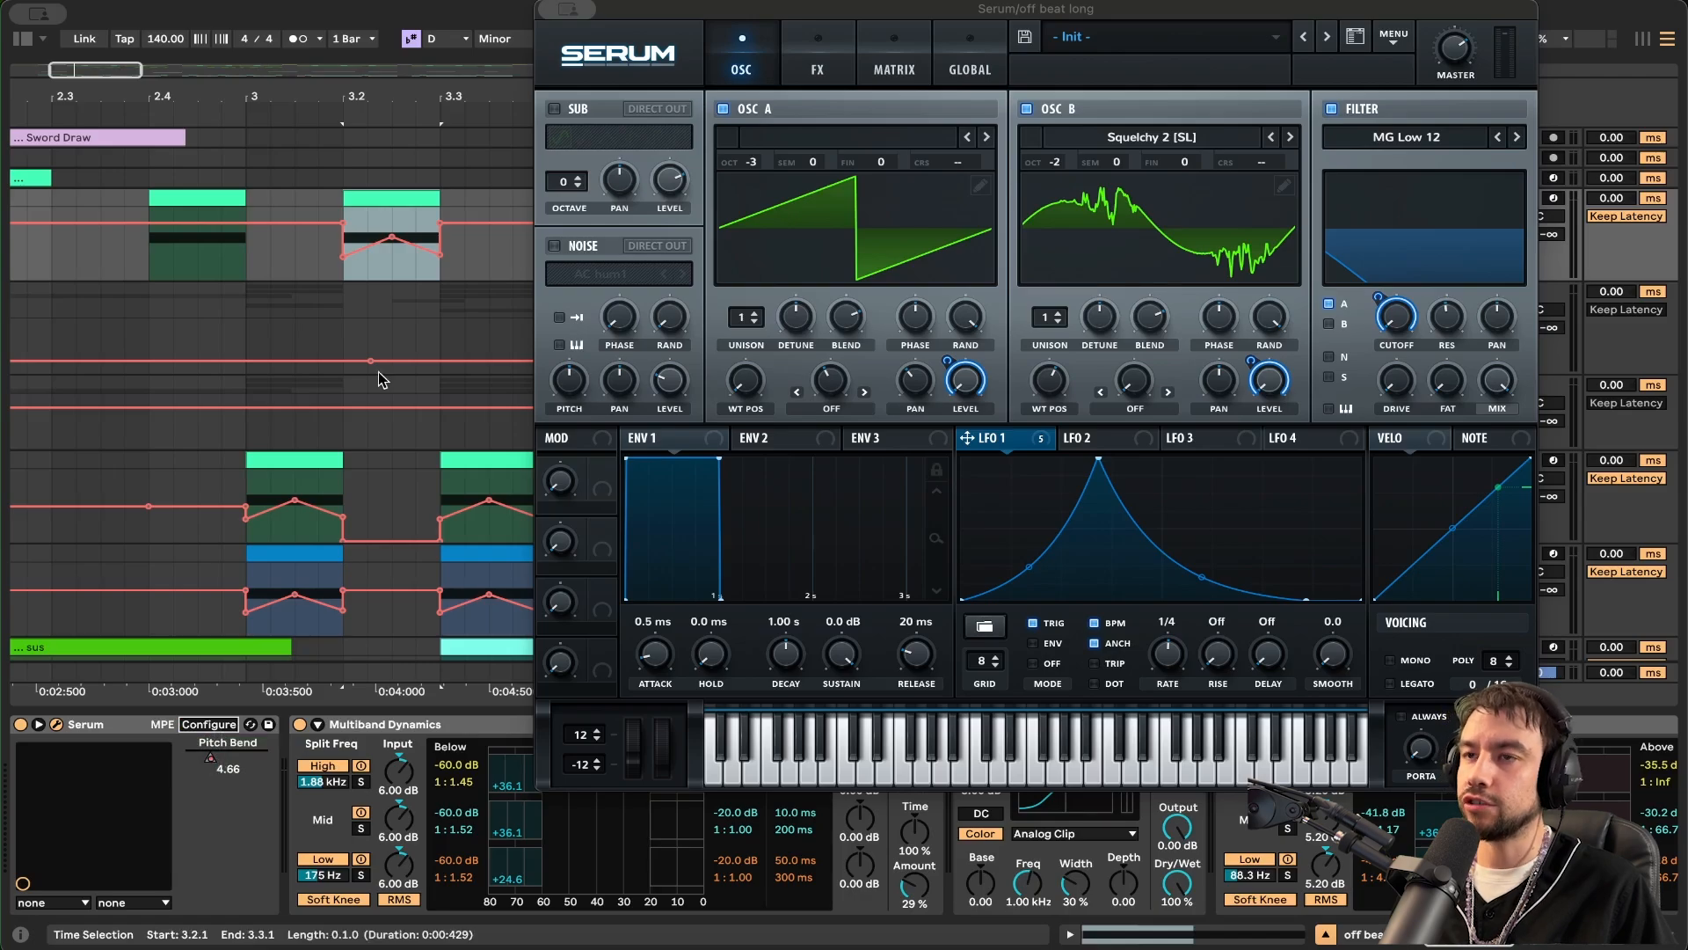
{"action": "key", "text": "super+alt+p"}
- Show Serum's Pitch Bend automation, examine its curve over the off beat long clip at 3.2.1, and play that clip
{"action": "right_click", "coordinate": [211, 761]}
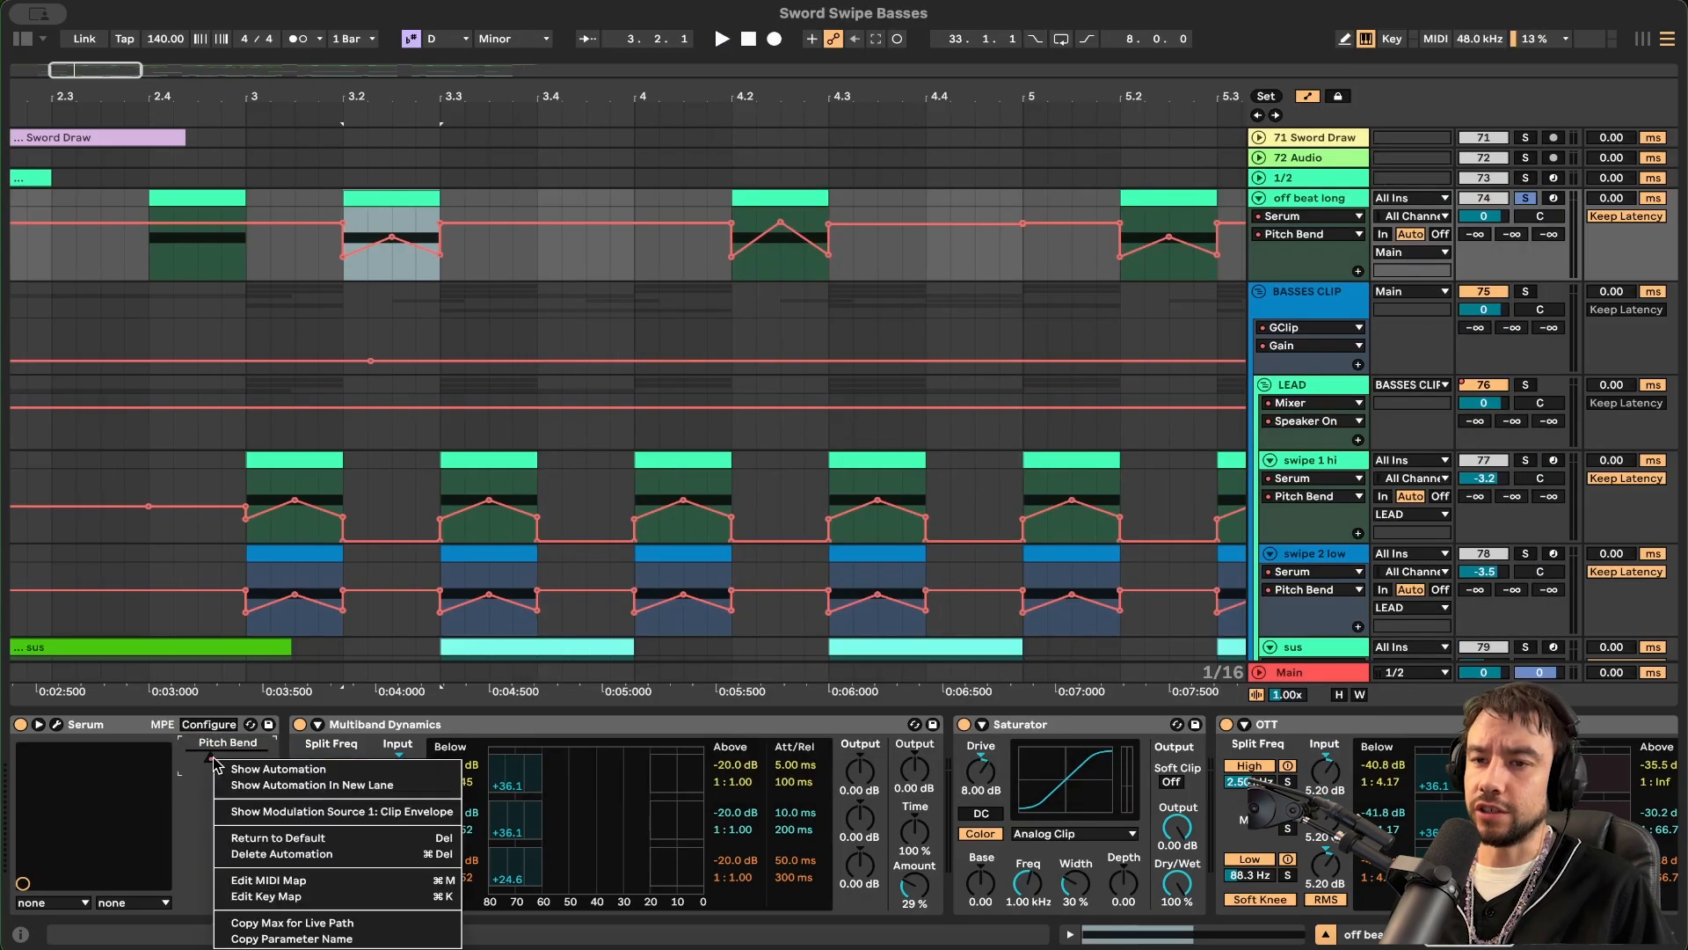
{"action": "left_click", "coordinate": [254, 770]}
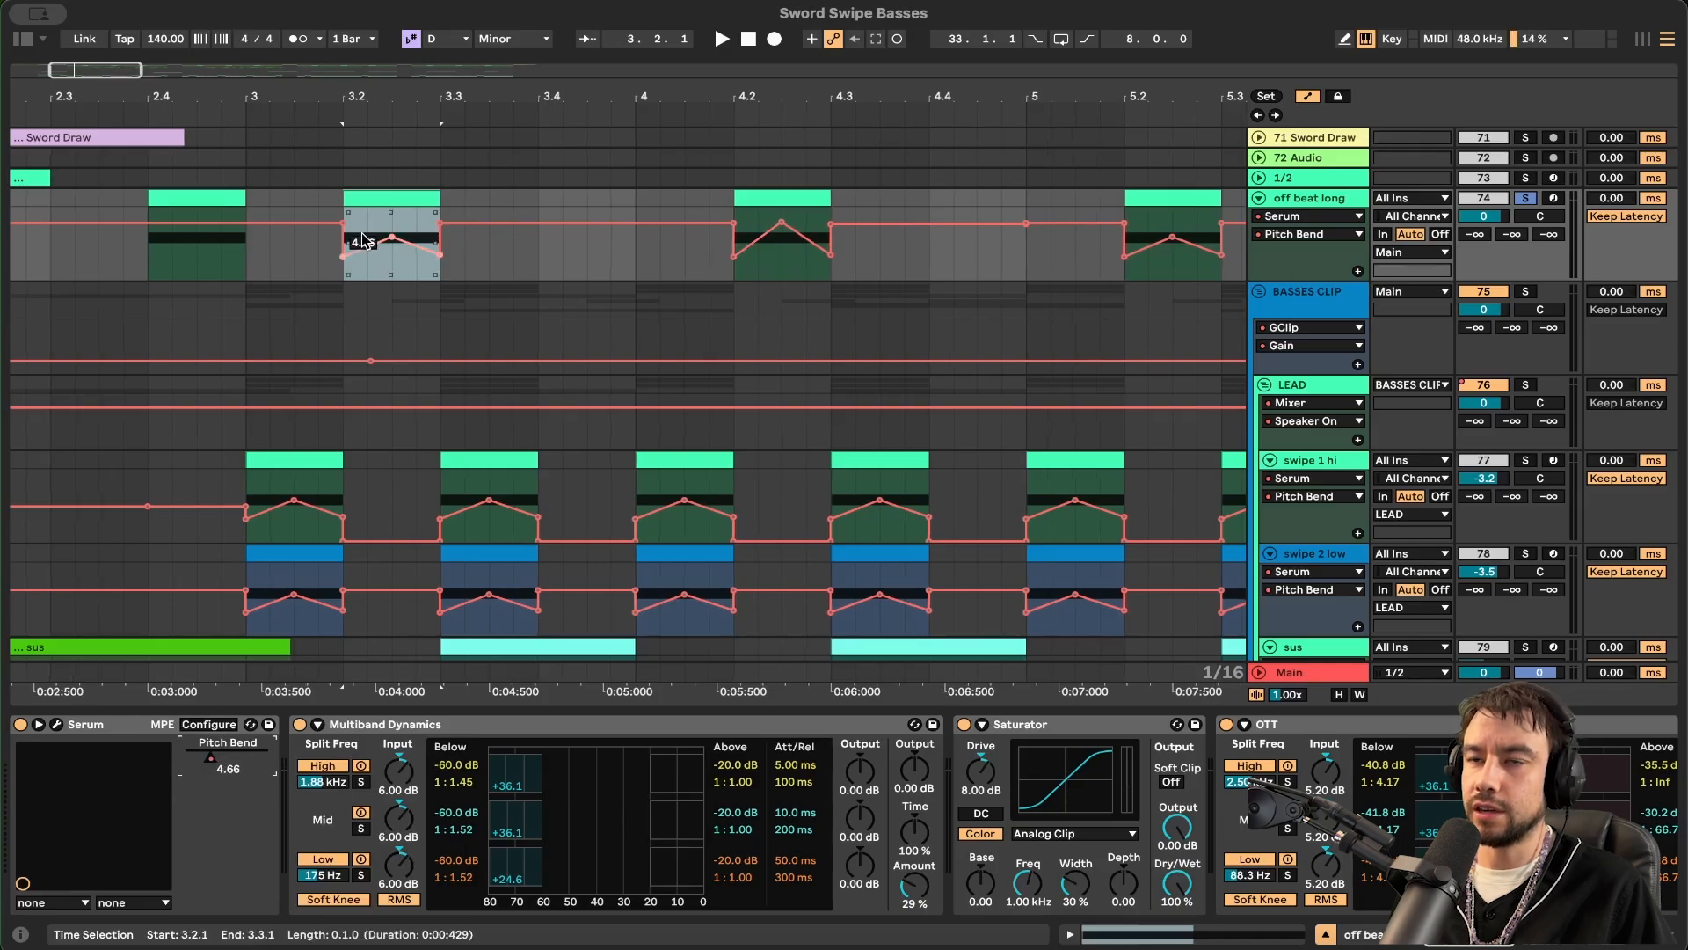
{"action": "scroll", "coordinate": [378, 214], "scroll_direction": "up", "scroll_amount": 3}
{"action": "right_click", "coordinate": [240, 260]}
{"action": "left_click", "coordinate": [407, 269]}
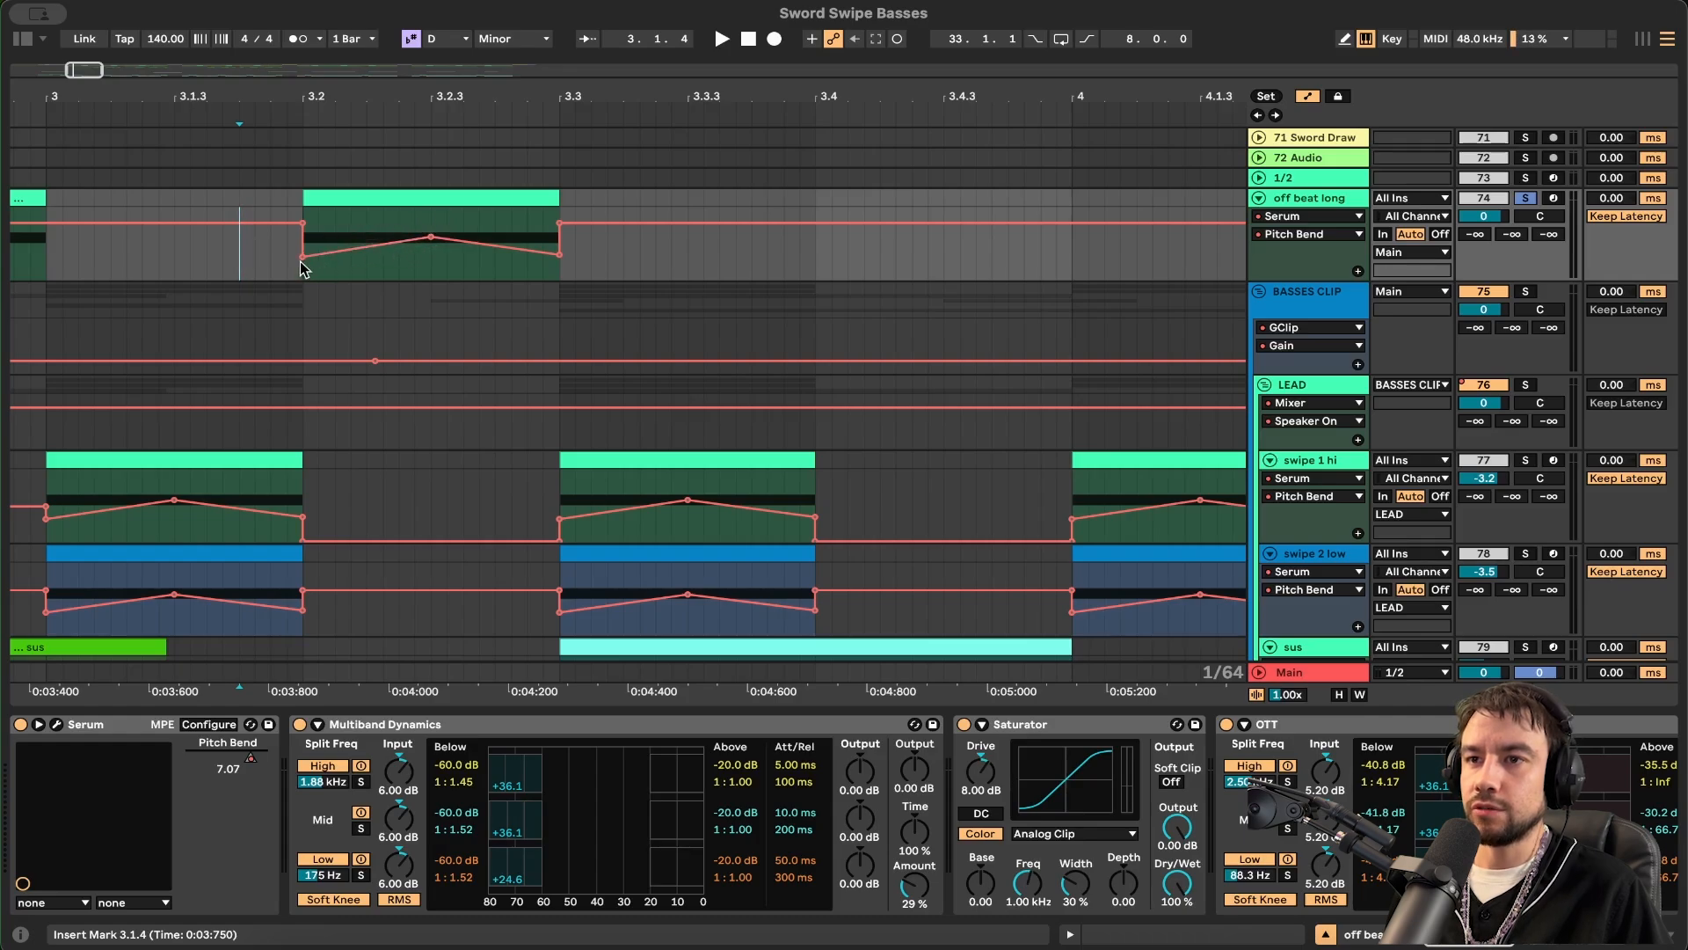
{"action": "left_click", "coordinate": [403, 201]}
{"action": "key", "text": "space"}
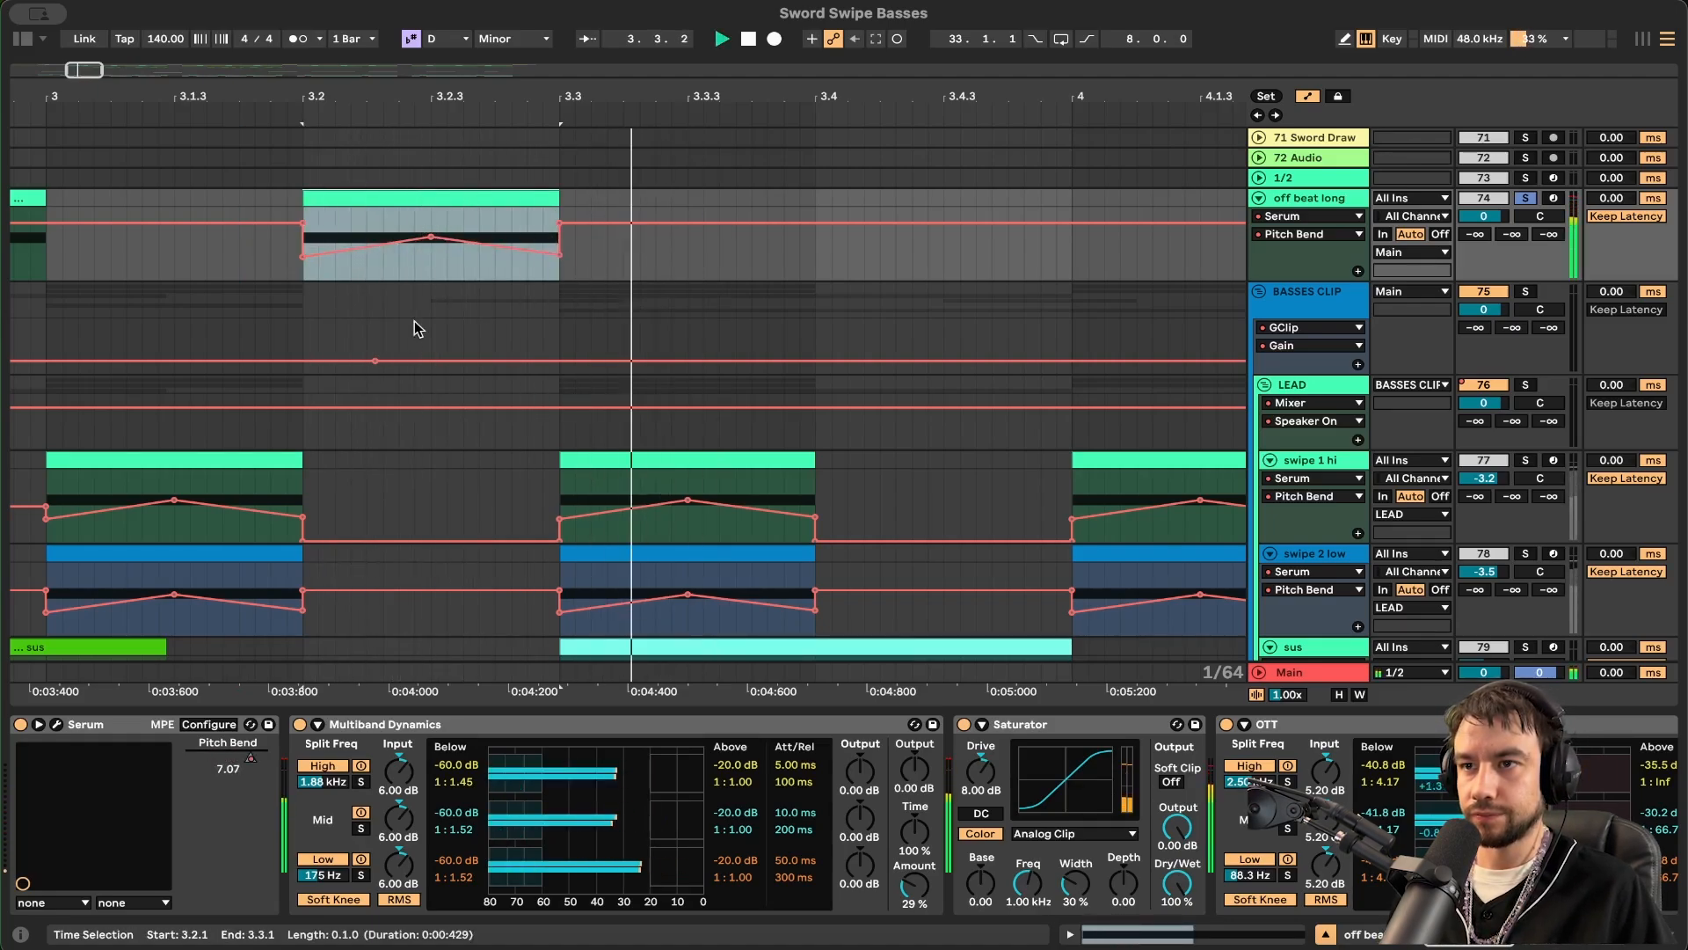
- Play the off beat long clip at 2.4.1 several times to hear the bass without pitch bend automation
{"action": "scroll", "coordinate": [415, 328], "scroll_direction": "down", "scroll_amount": 3}
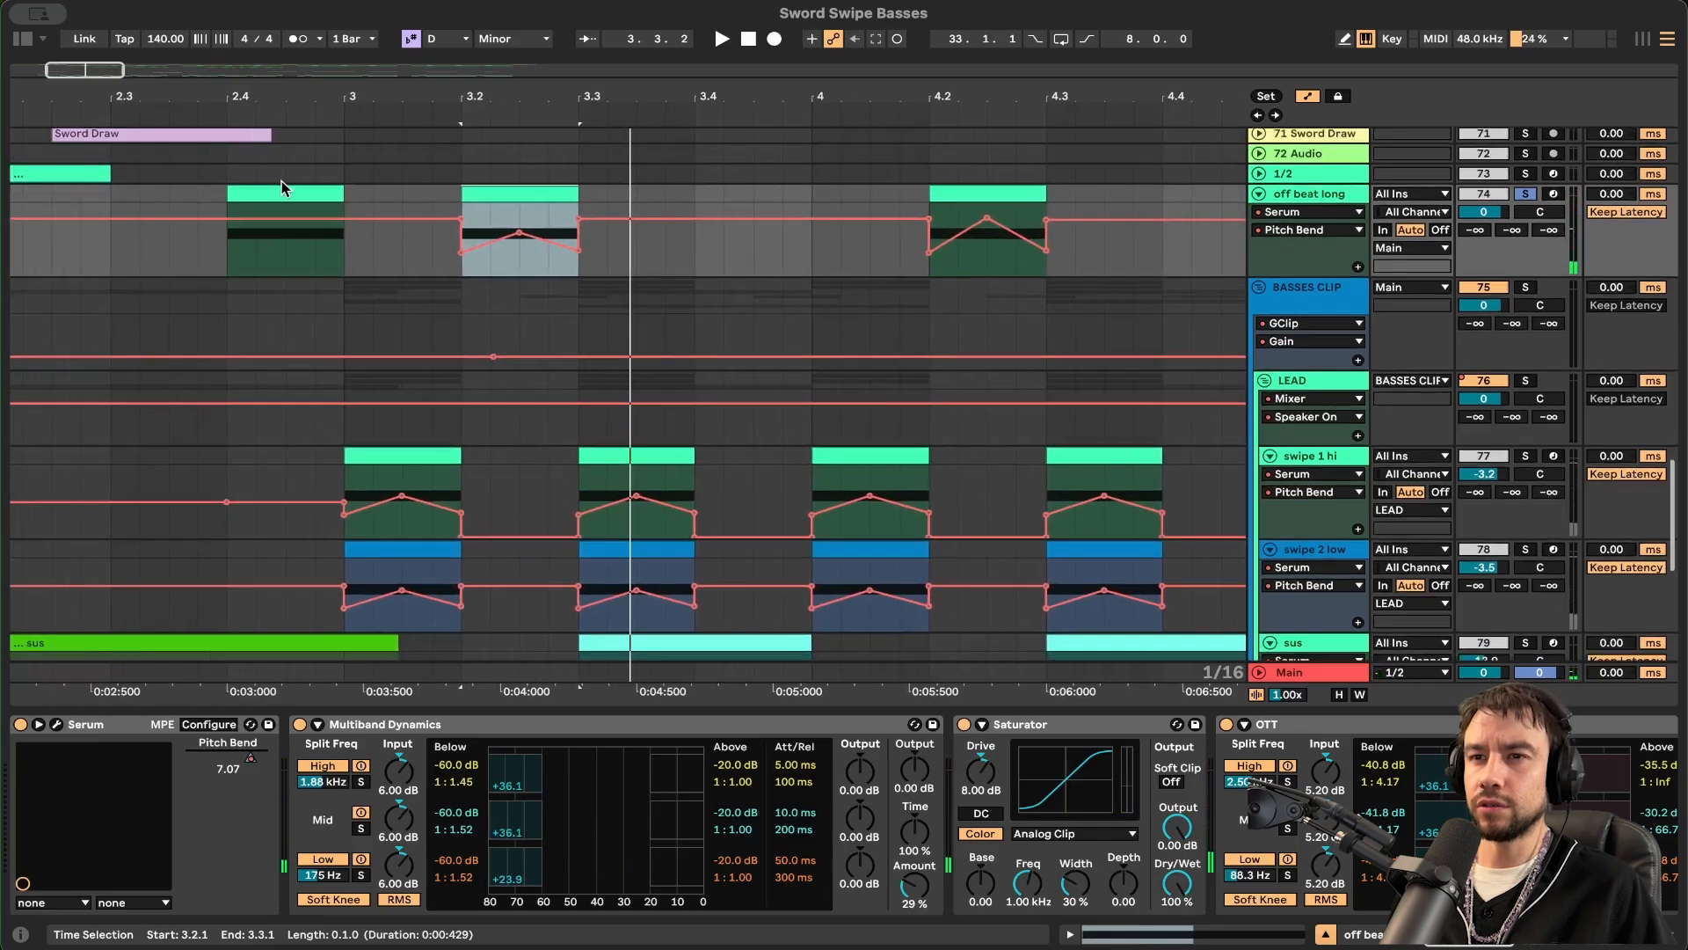
{"action": "left_click", "coordinate": [283, 187]}
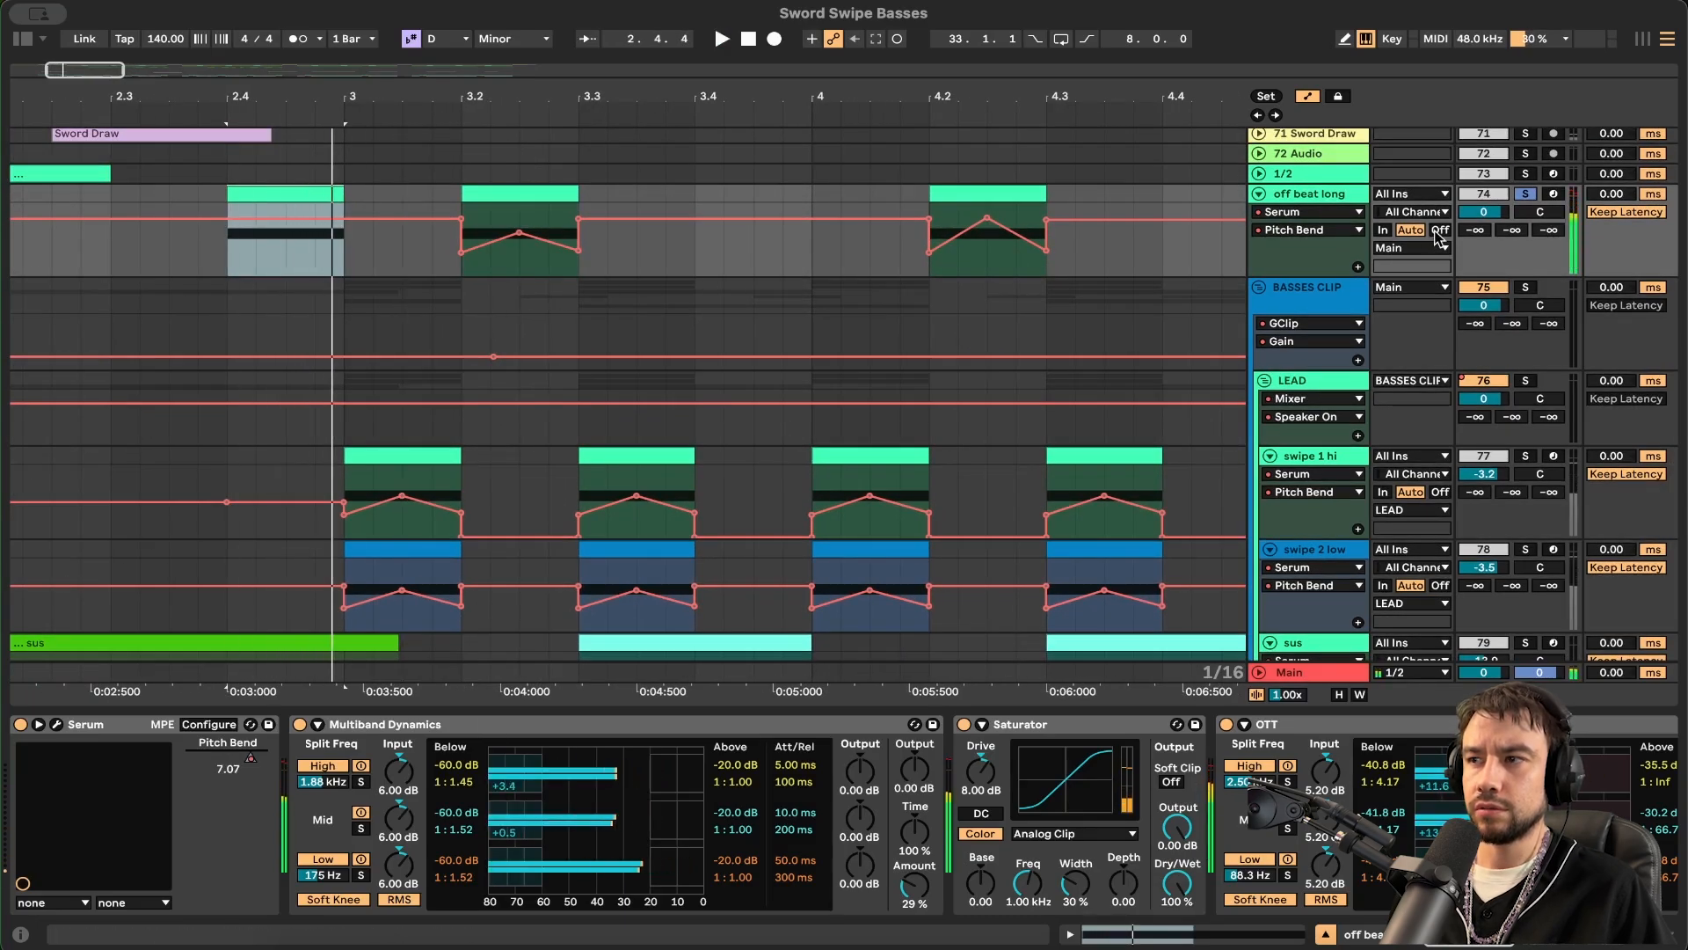
{"action": "left_click", "coordinate": [278, 198]}
{"action": "key", "text": "space"}
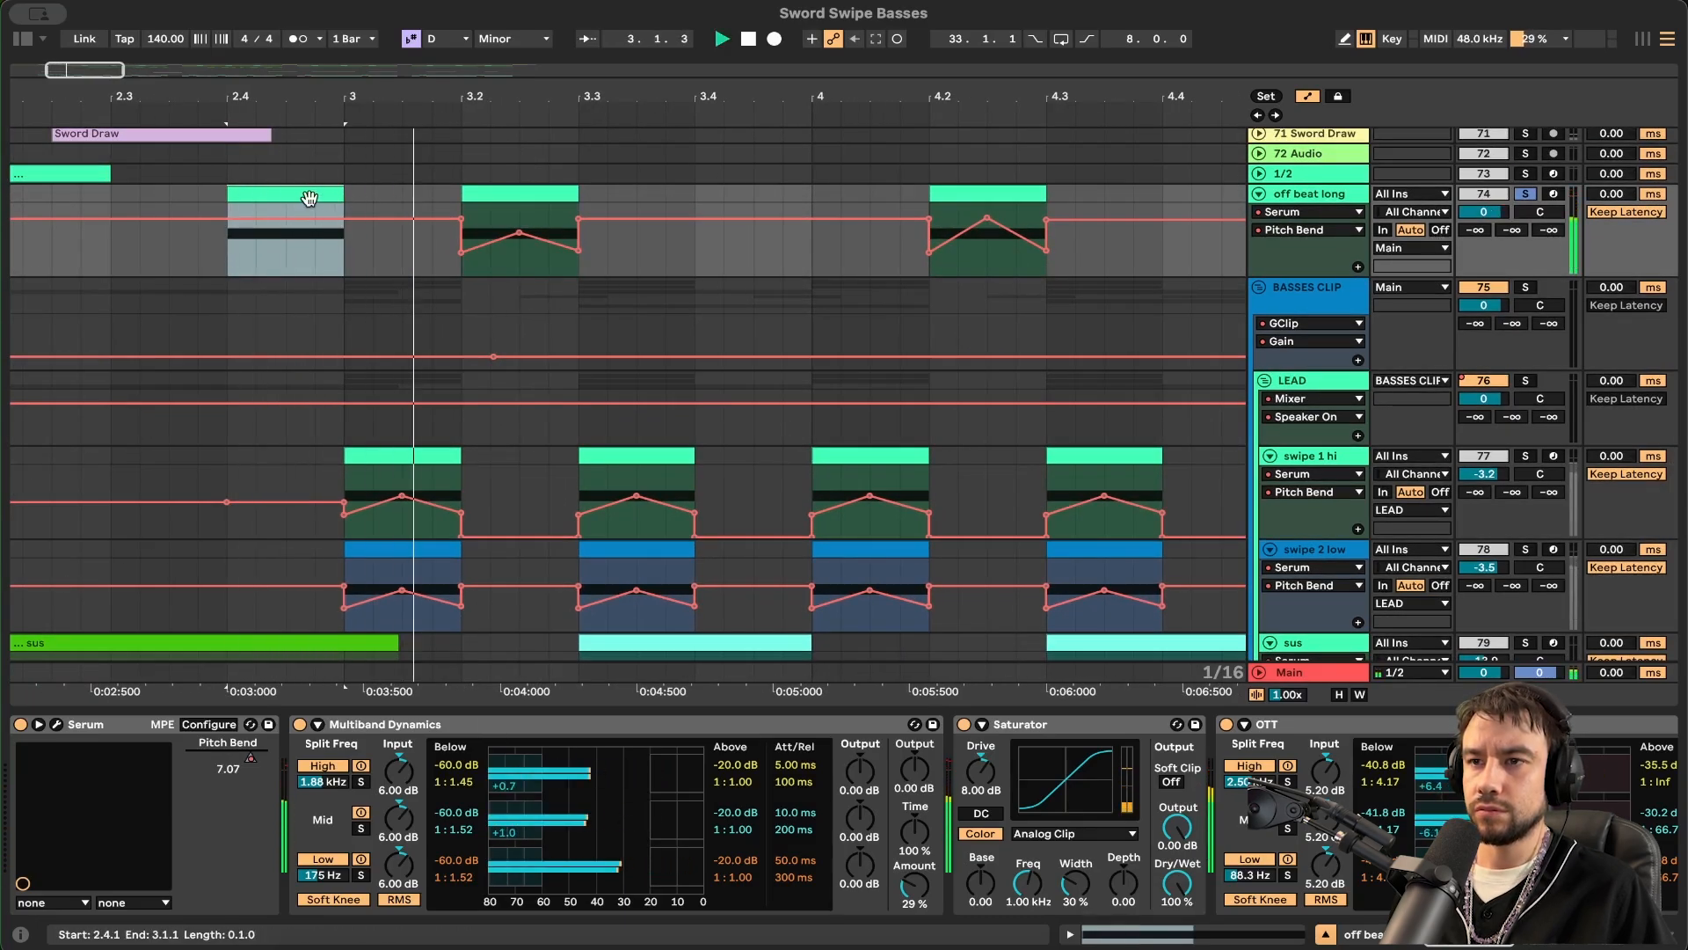
{"action": "key", "text": "space"}
{"action": "key", "text": "space"}
{"action": "key", "text": "space"}
{"action": "key", "text": "space"}
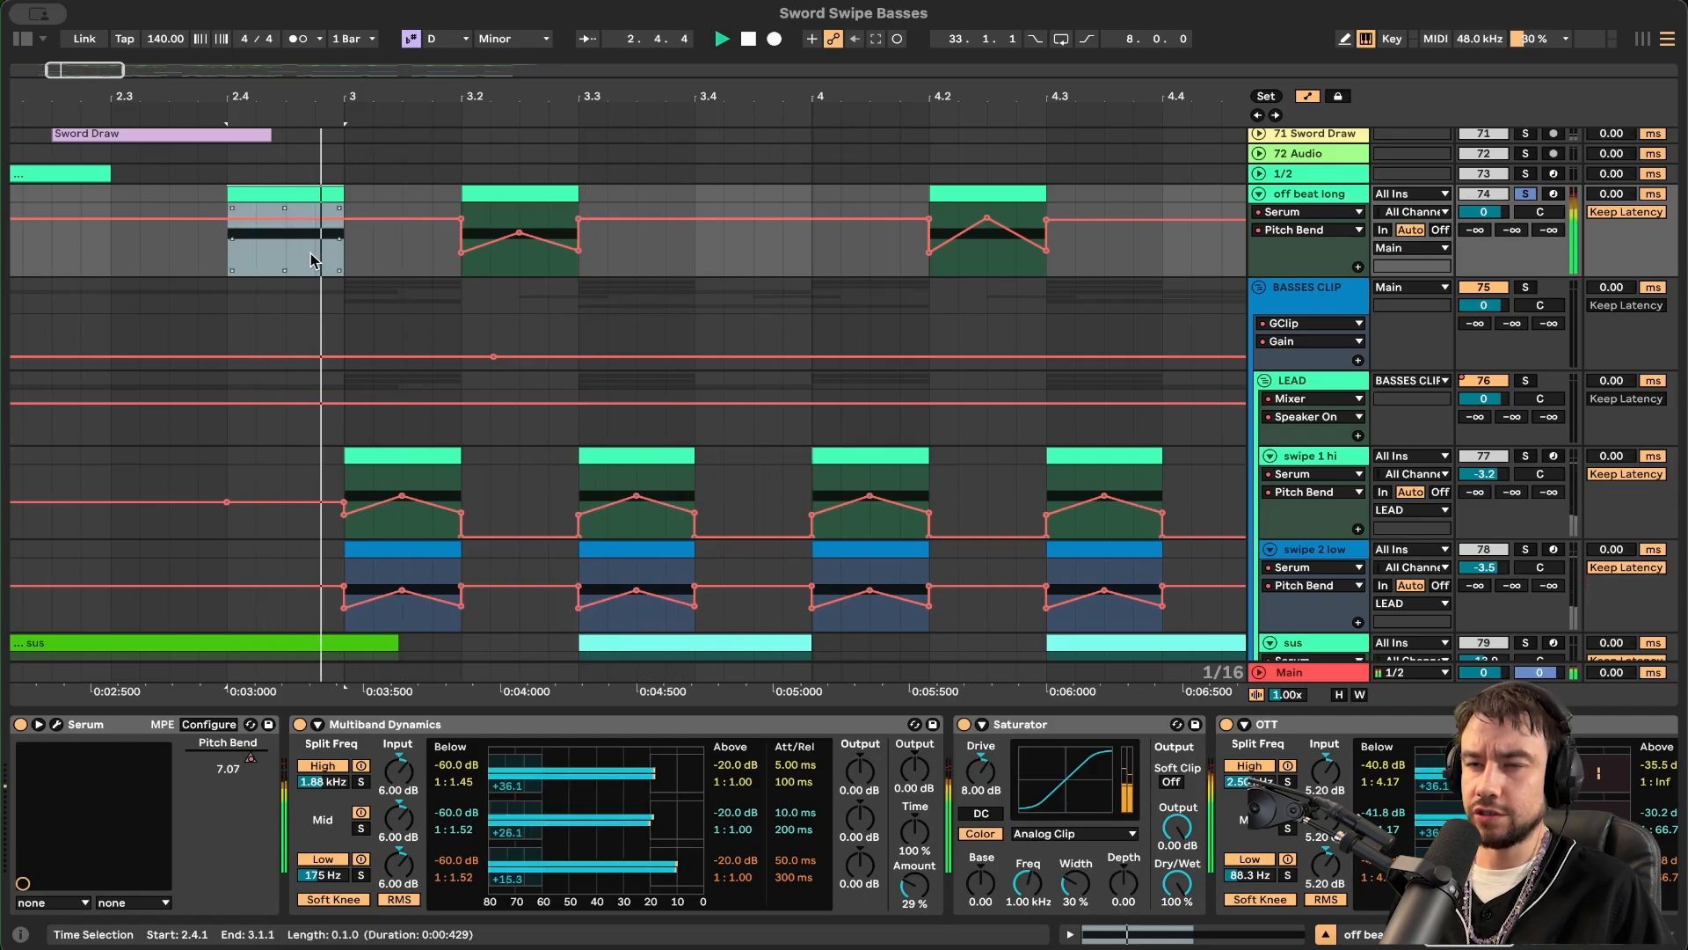
{"action": "key", "text": "space"}
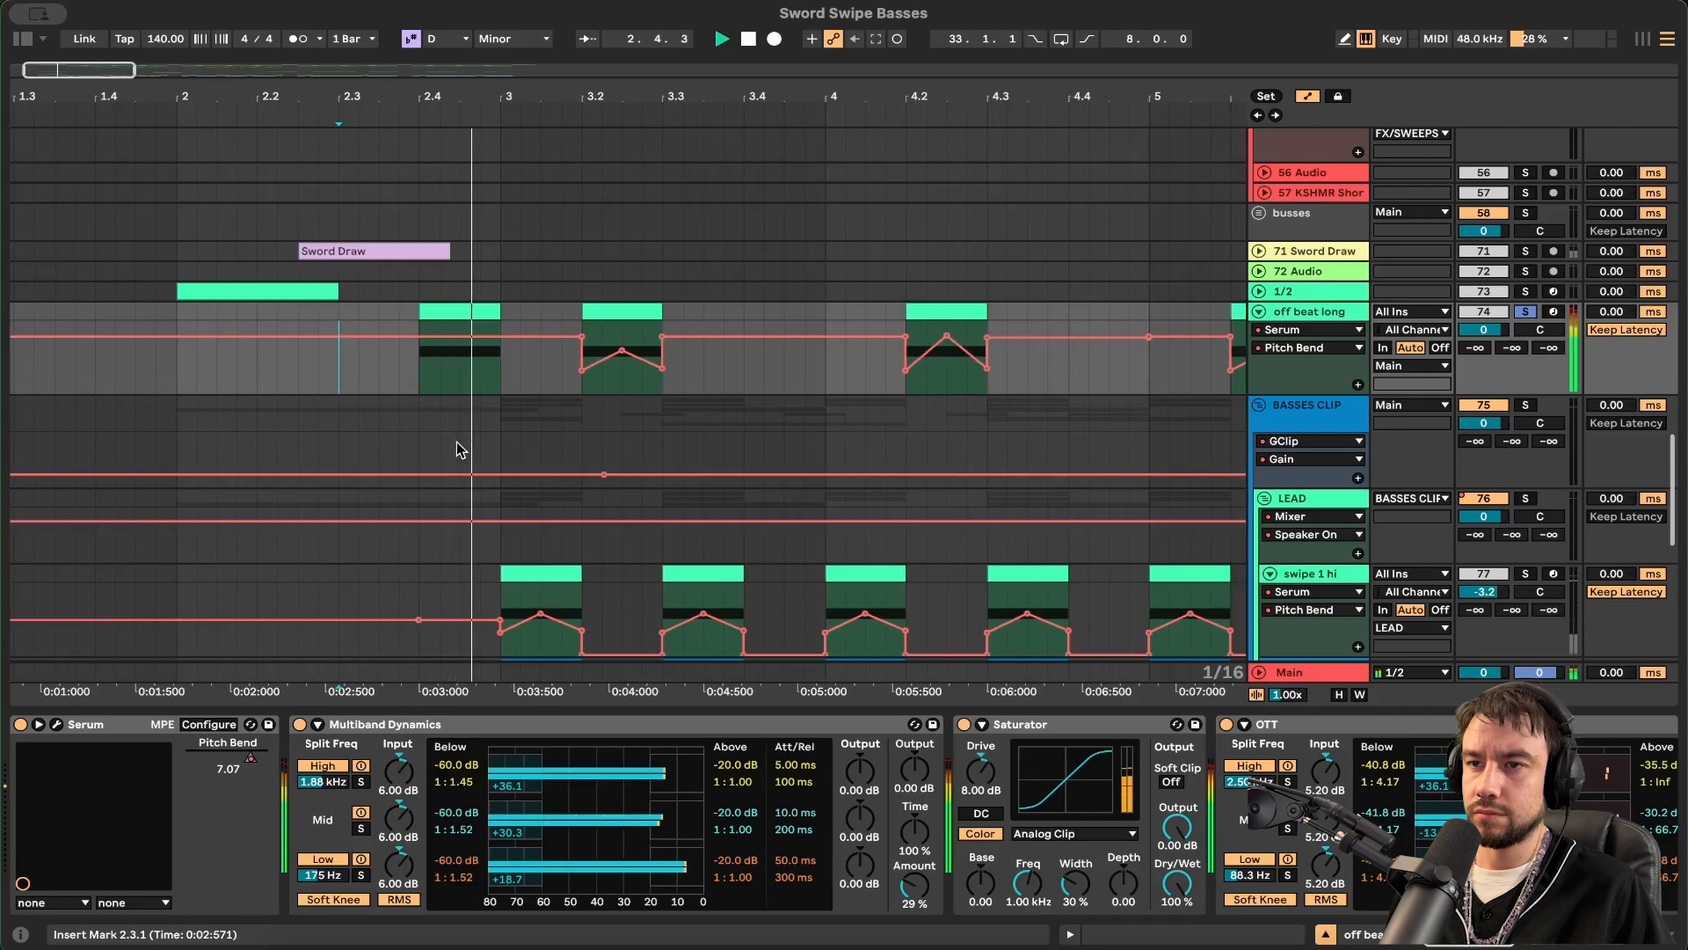
- Compare the pitch bend curves of the off beat long clips by playing from 3.2.1 and 4.2.1
{"action": "scroll", "coordinate": [387, 414], "scroll_direction": "right", "scroll_amount": 2}
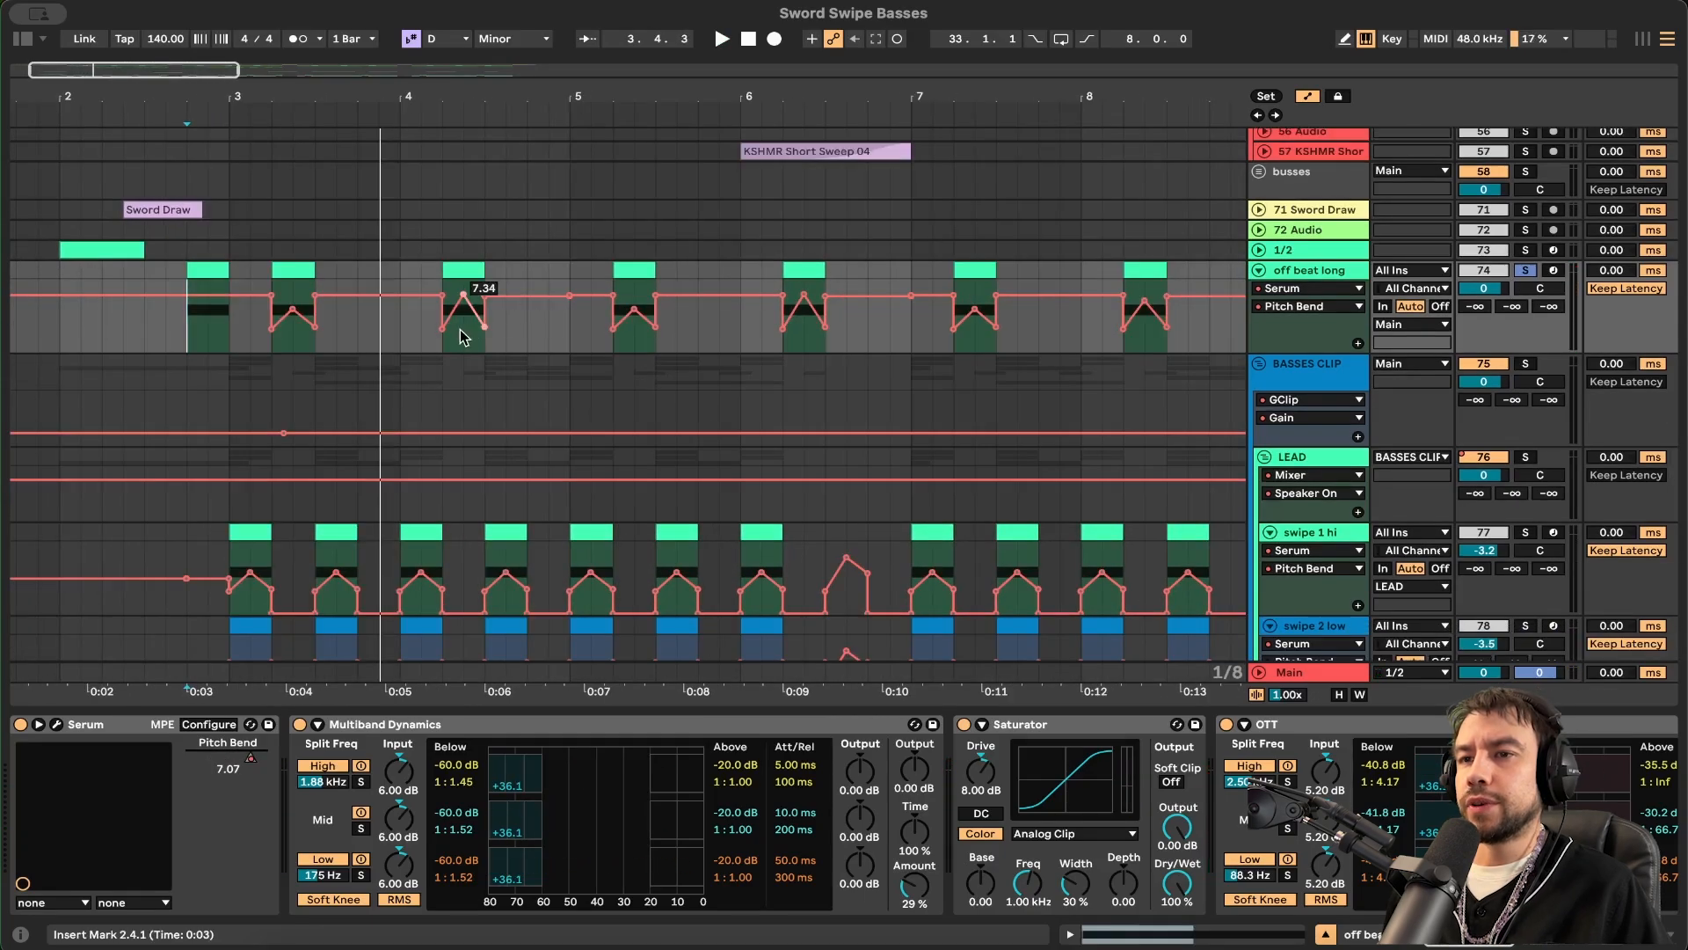
{"action": "scroll", "coordinate": [437, 338], "scroll_direction": "up", "scroll_amount": 4}
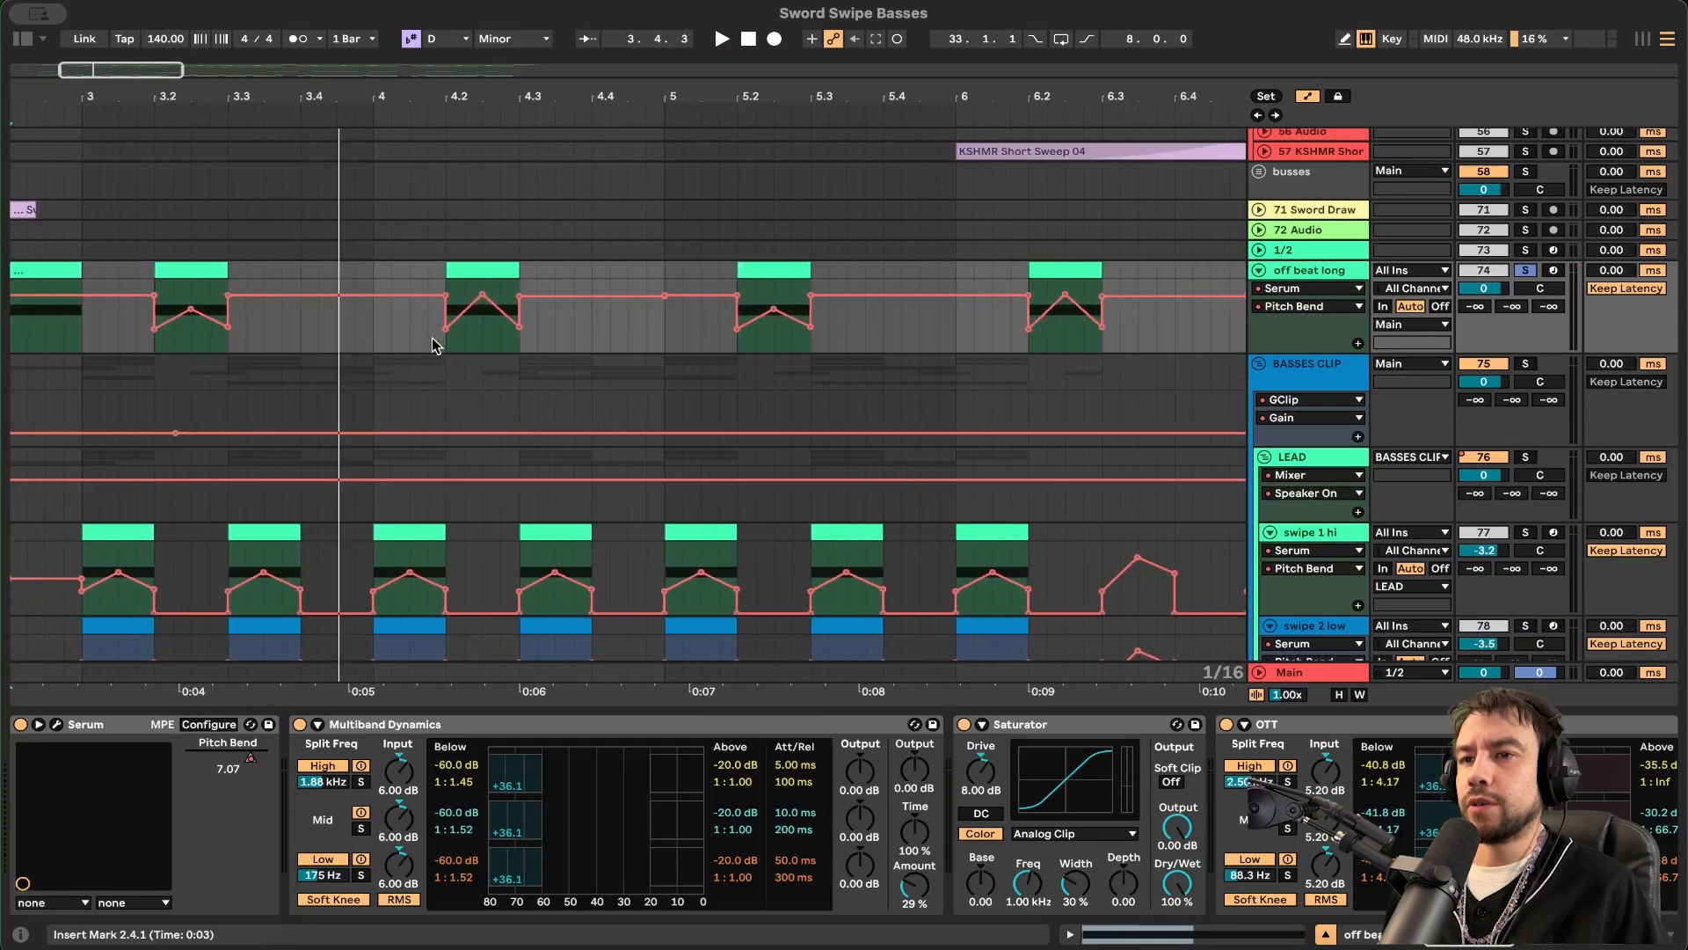
{"action": "left_click", "coordinate": [170, 348]}
{"action": "key", "text": "space"}
{"action": "left_click", "coordinate": [446, 355]}
{"action": "key", "text": "space"}
{"action": "key", "text": "space"}
- Solo the LEAD group and play its basses from the swipe 1 hi clip at 3.1.1
{"action": "scroll", "coordinate": [462, 359], "scroll_direction": "down", "scroll_amount": 3}
{"action": "scroll", "coordinate": [463, 361], "scroll_direction": "down", "scroll_amount": 4}
{"action": "left_click", "coordinate": [1523, 274]}
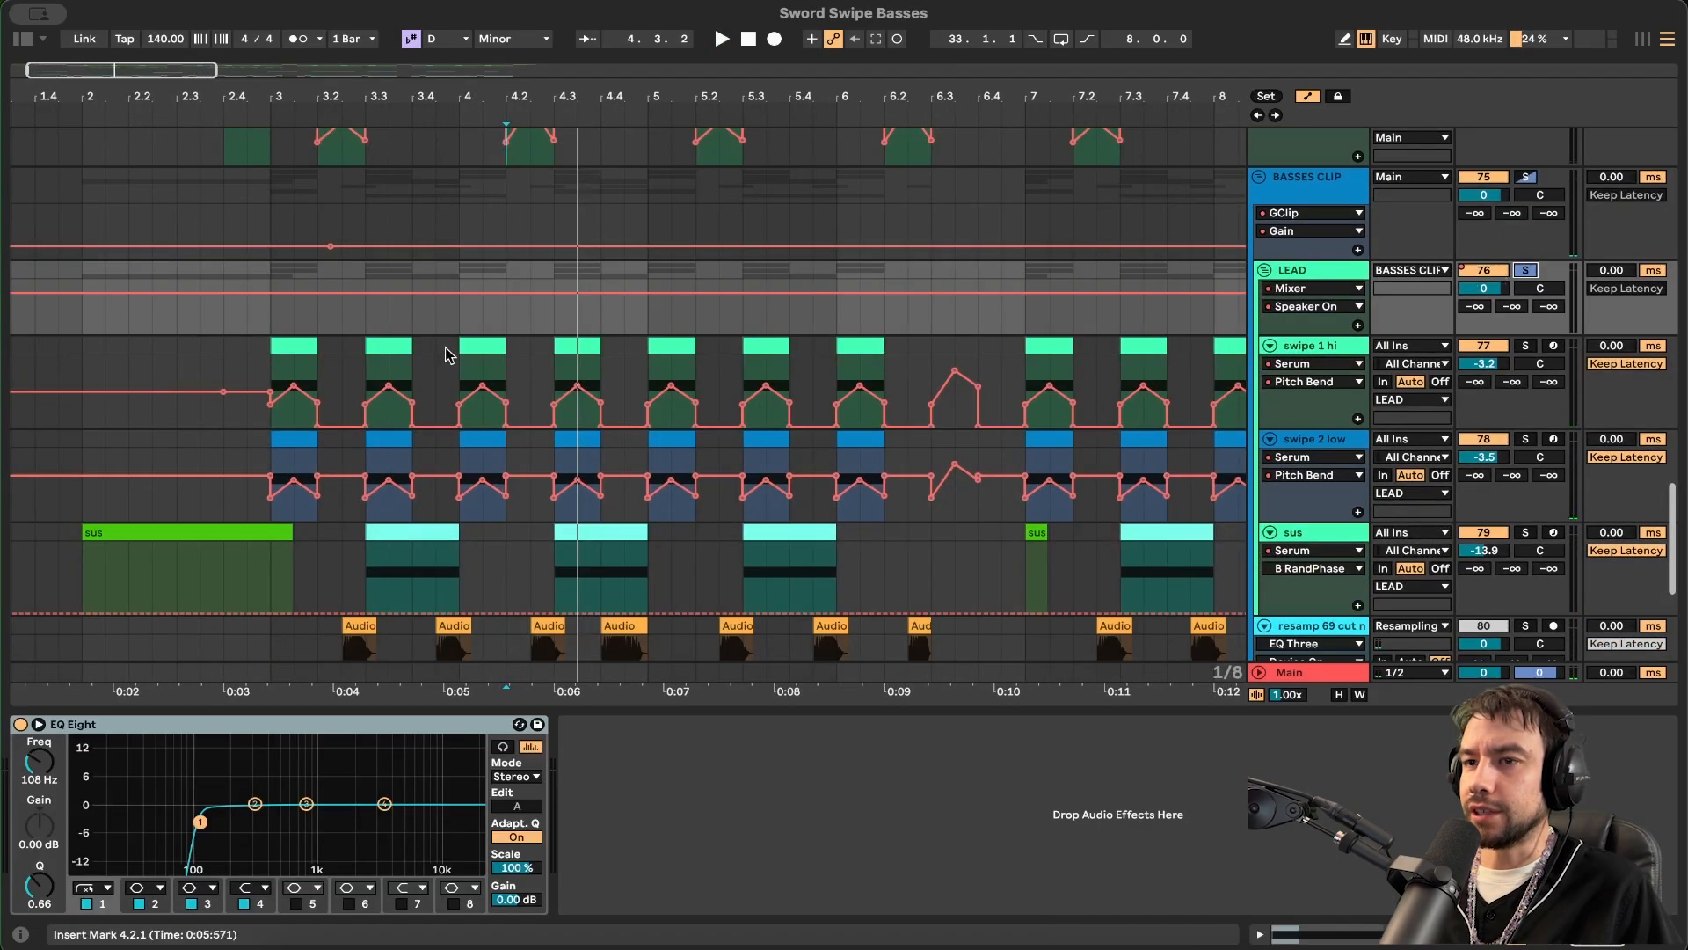
{"action": "left_click", "coordinate": [283, 349]}
{"action": "key", "text": "space"}
{"action": "key", "text": "space"}
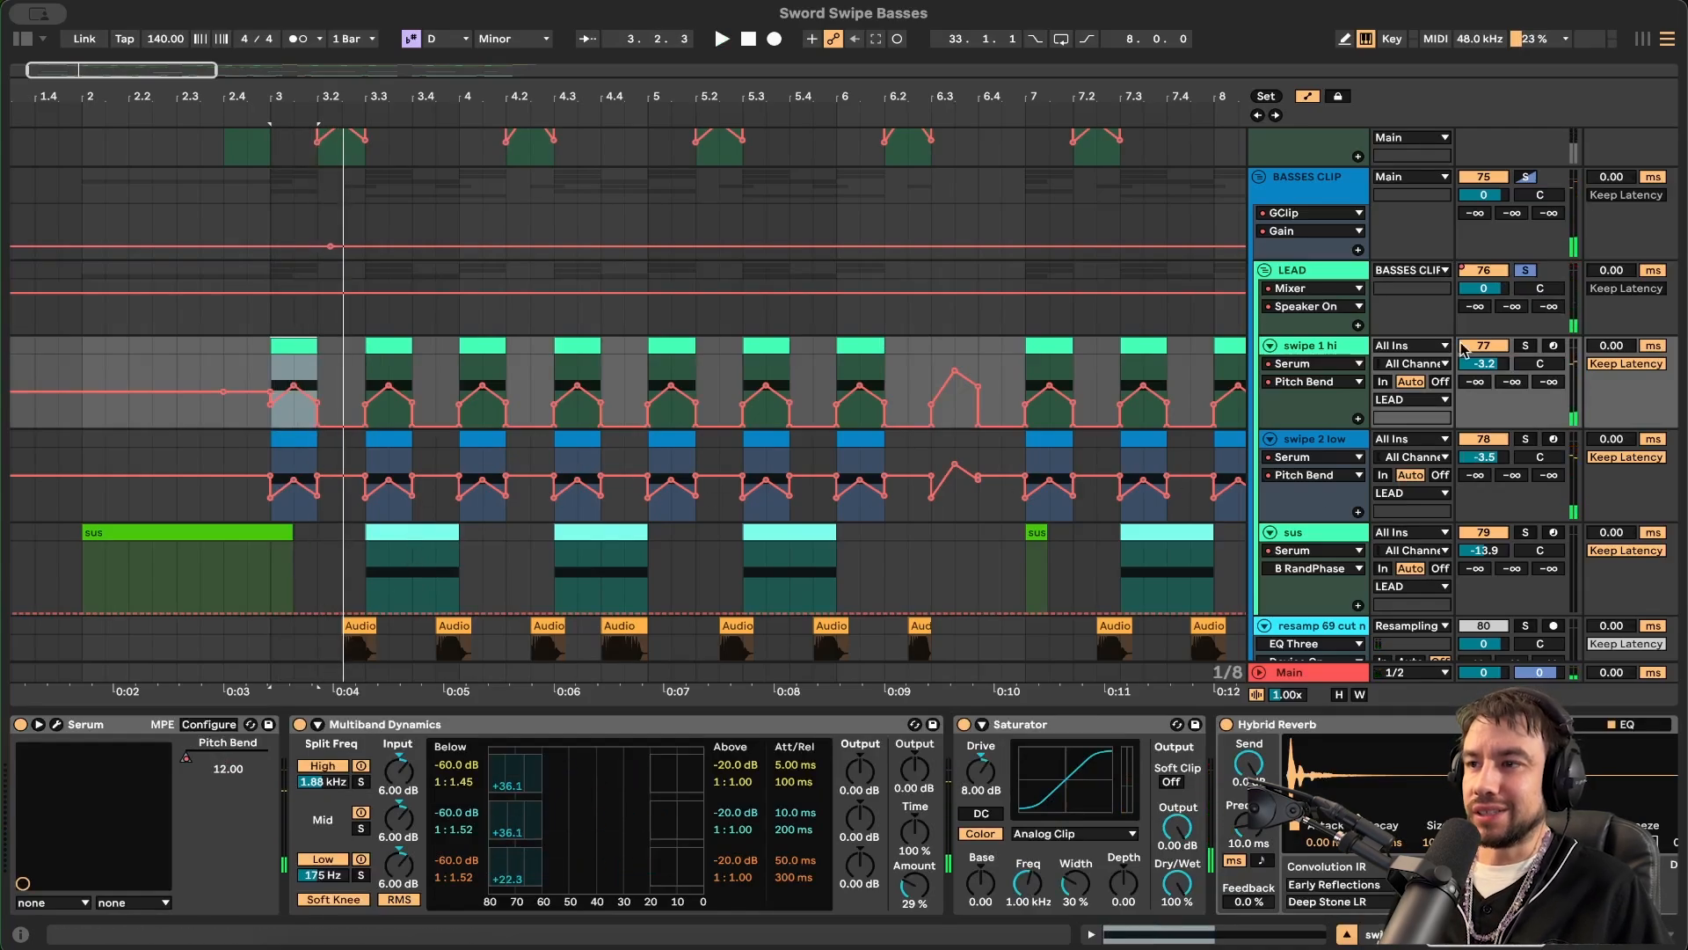
- Check the LEAD group's EQ Eight, display the BASSES CLIP group's devices, and fold the LEAD group
{"action": "left_click", "coordinate": [1296, 270]}
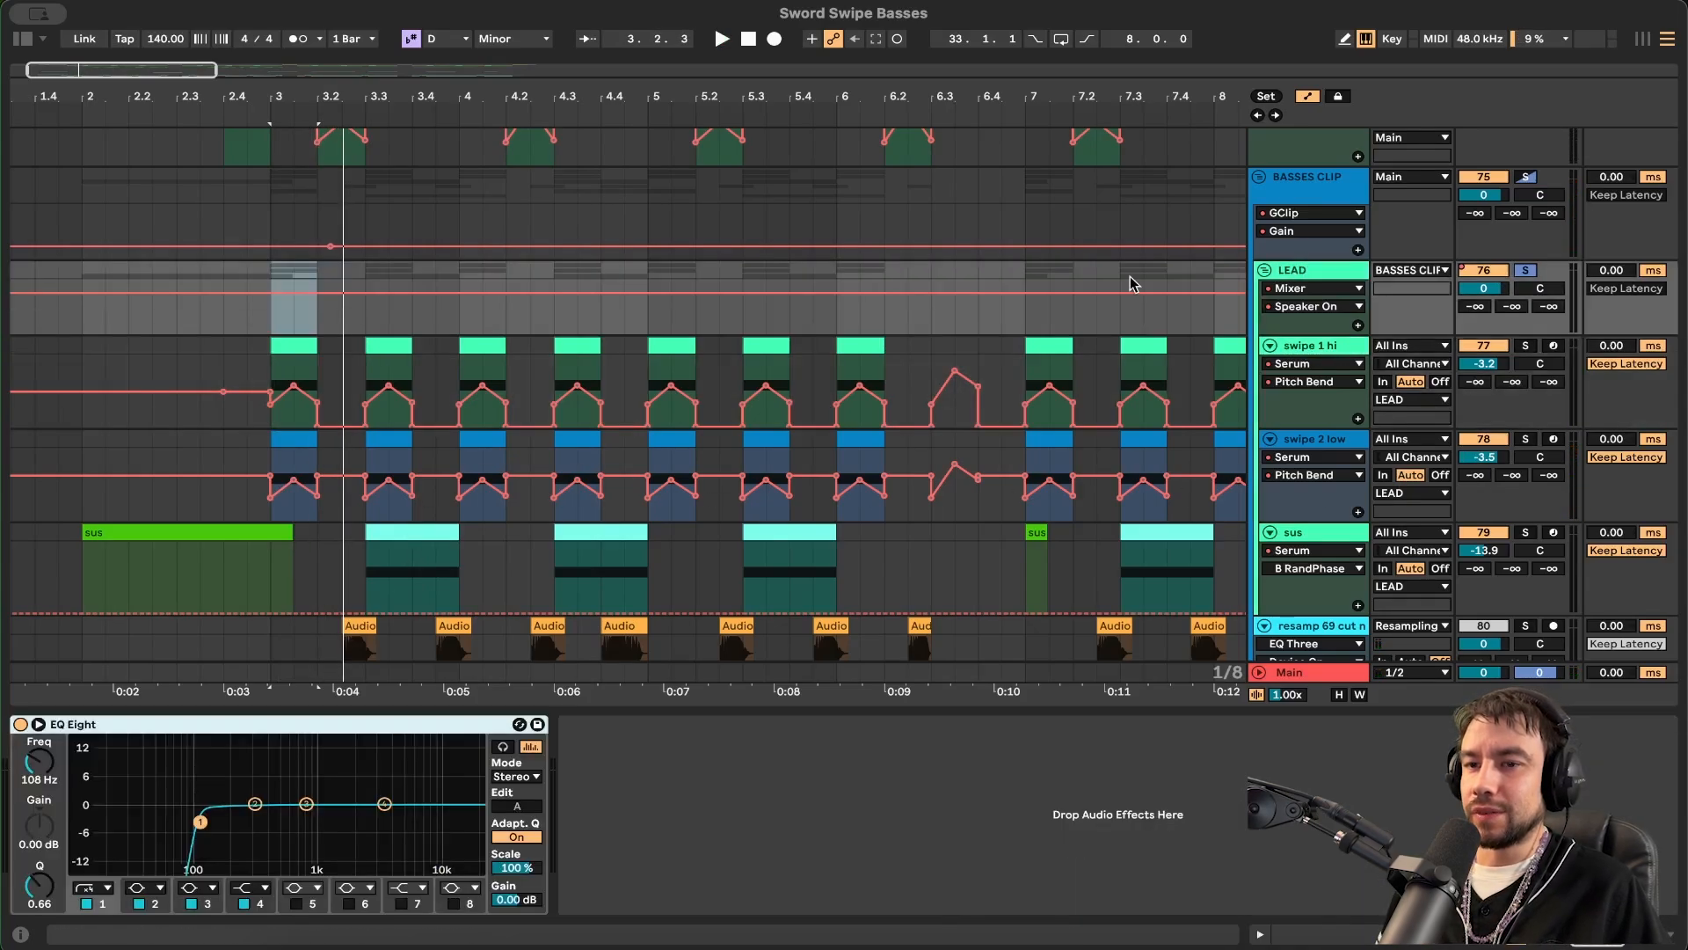
{"action": "scroll", "coordinate": [1132, 284], "scroll_direction": "down", "scroll_amount": 3}
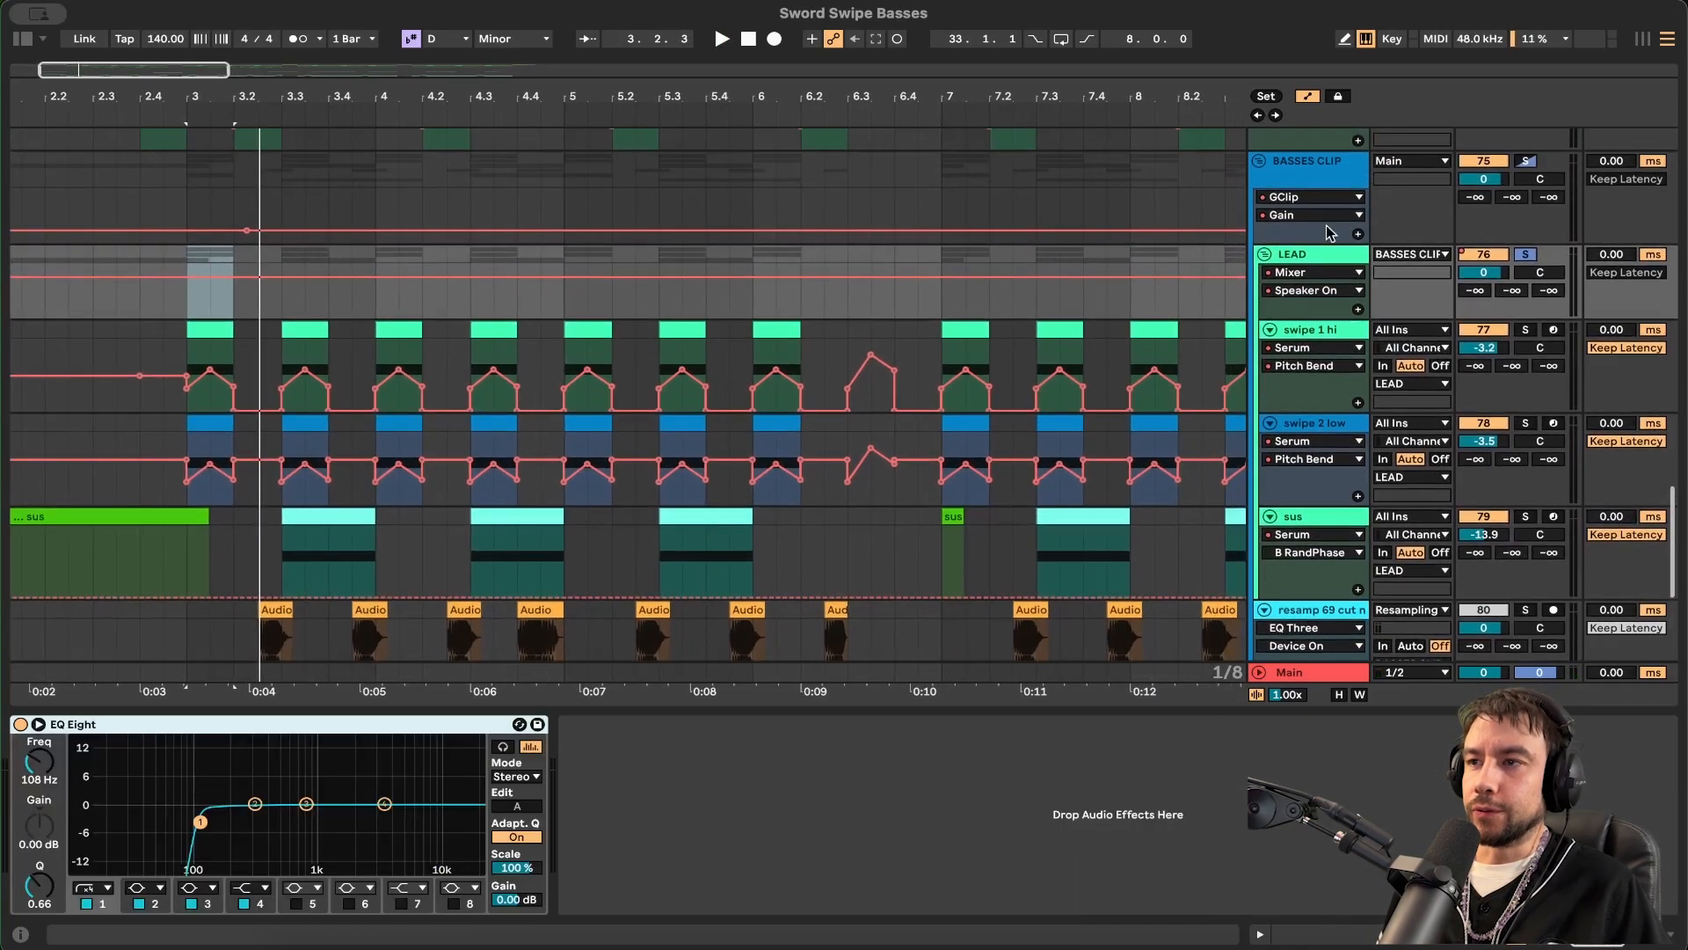
{"action": "left_click", "coordinate": [1326, 169]}
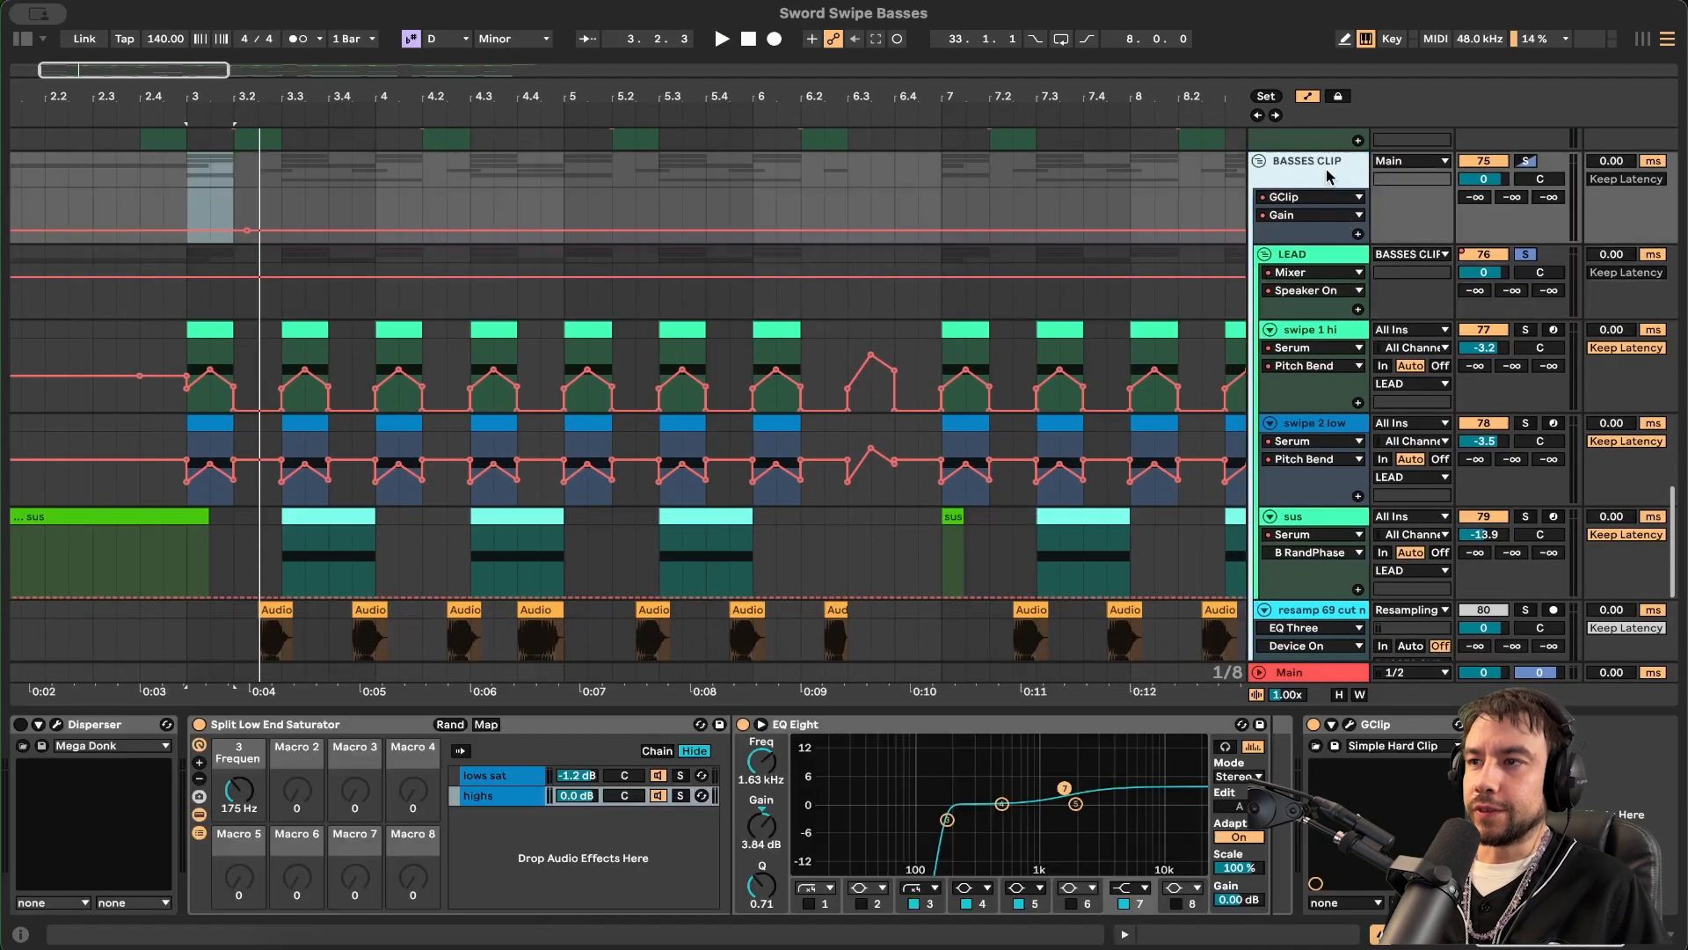
{"action": "left_click", "coordinate": [1264, 255]}
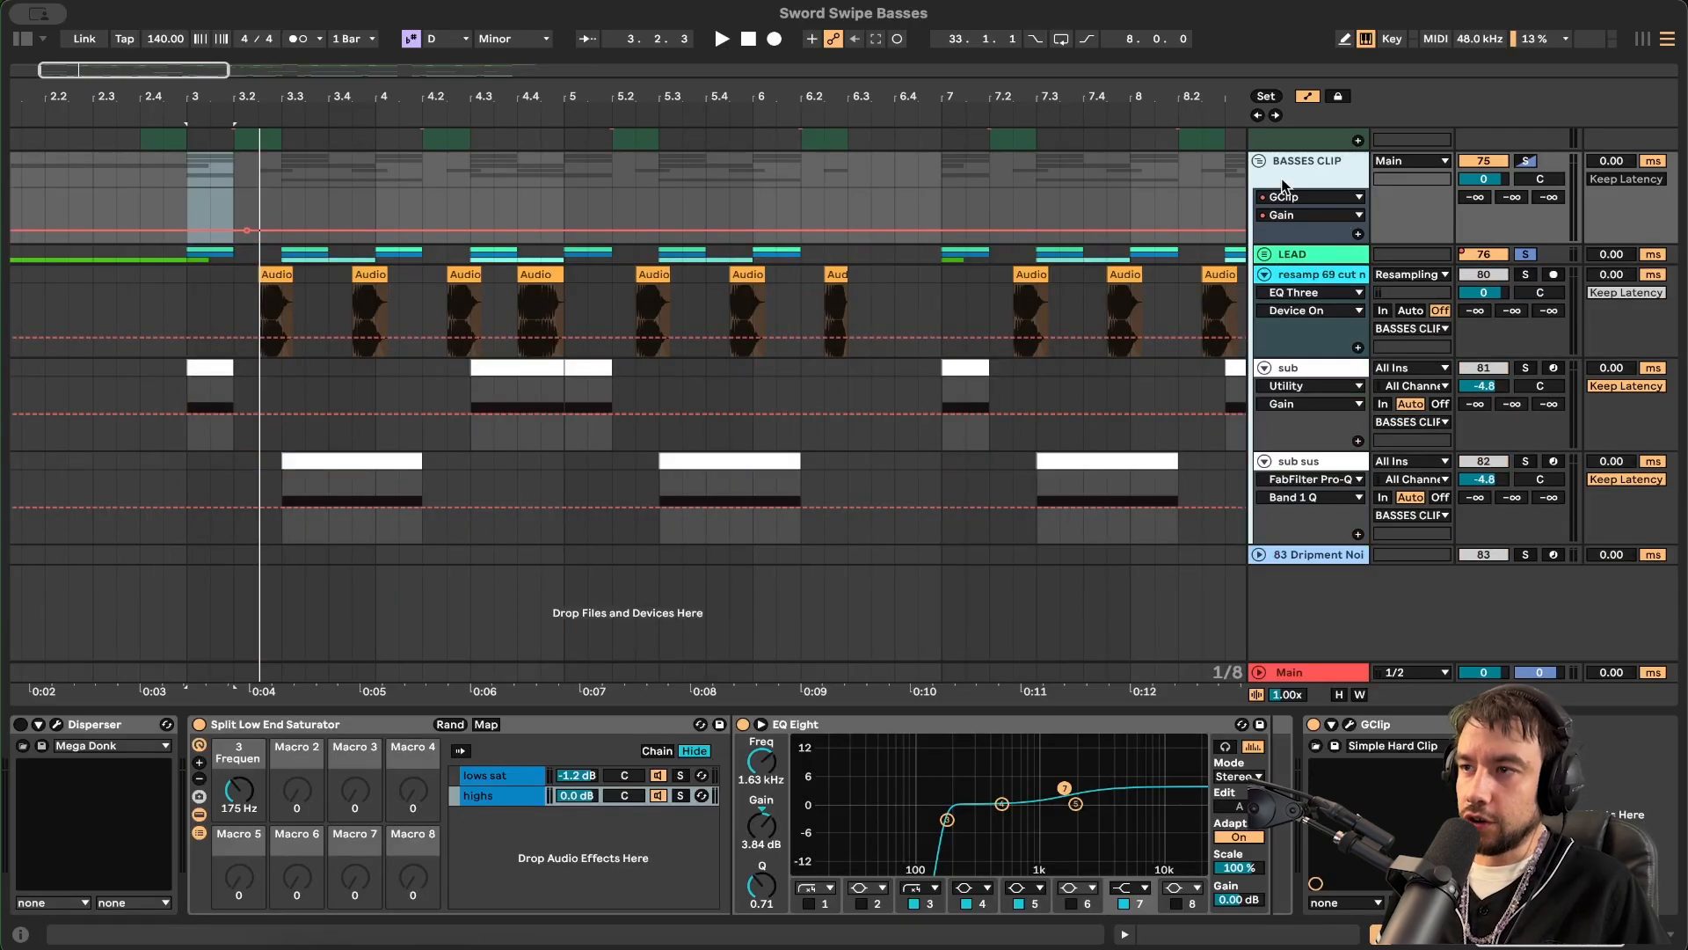
- Open GClip on the BASSES CLIP group to inspect its gain, clip and softness settings, then close its window
{"action": "left_click", "coordinate": [1379, 726]}
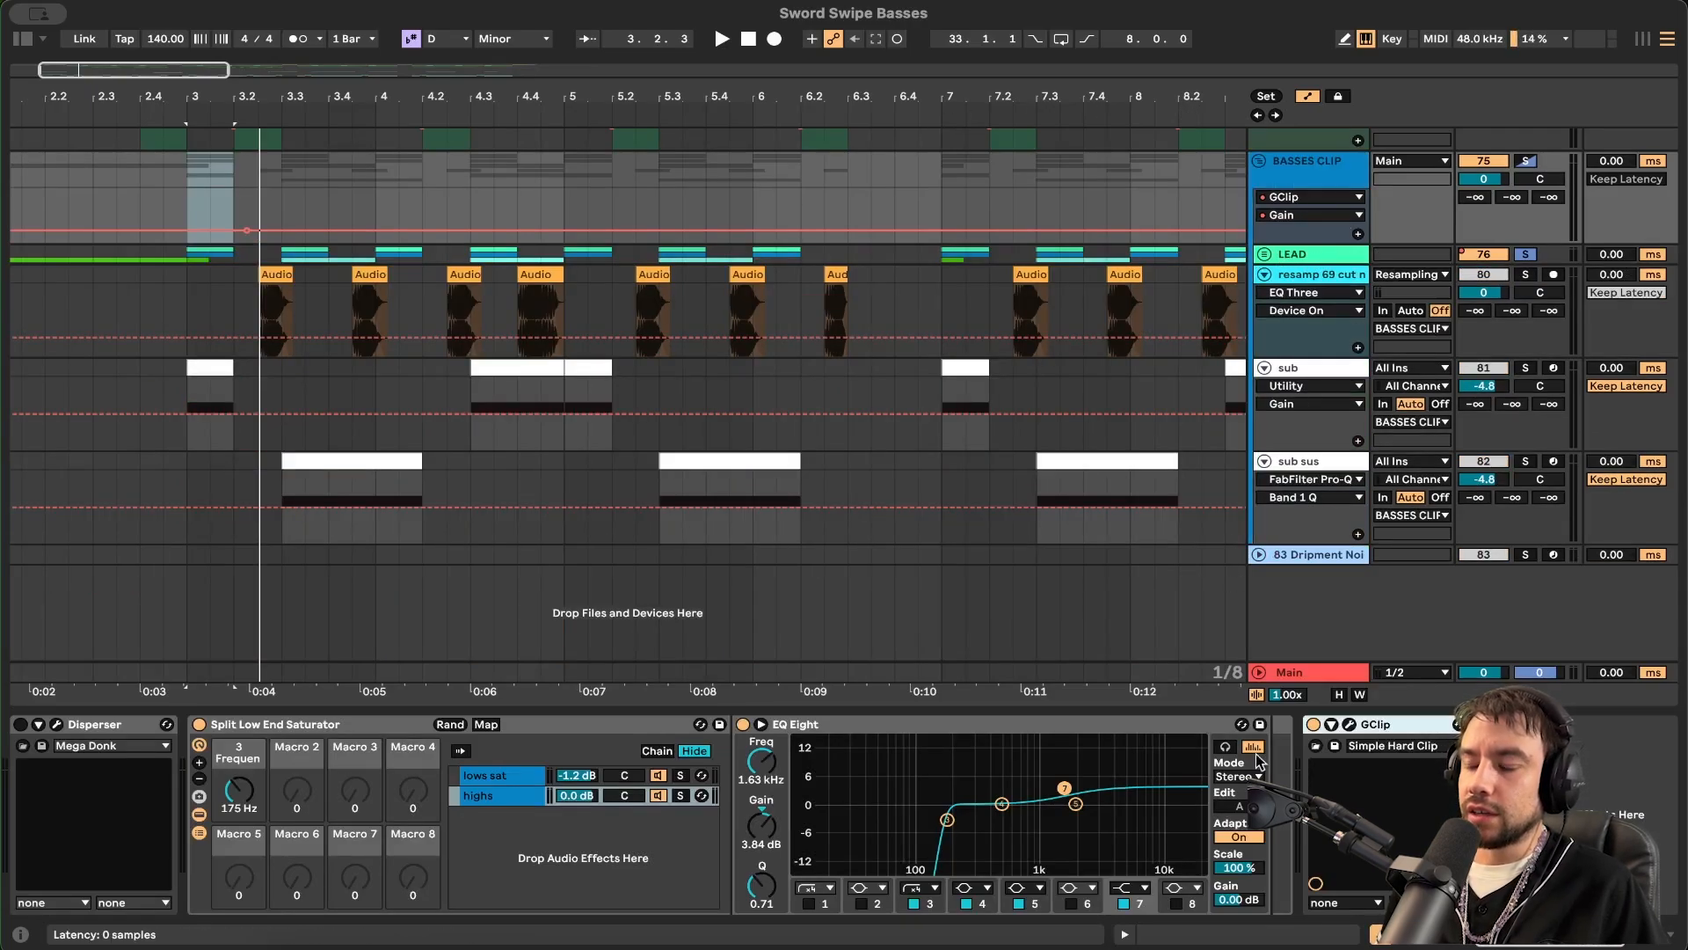
{"action": "left_click", "coordinate": [1350, 724]}
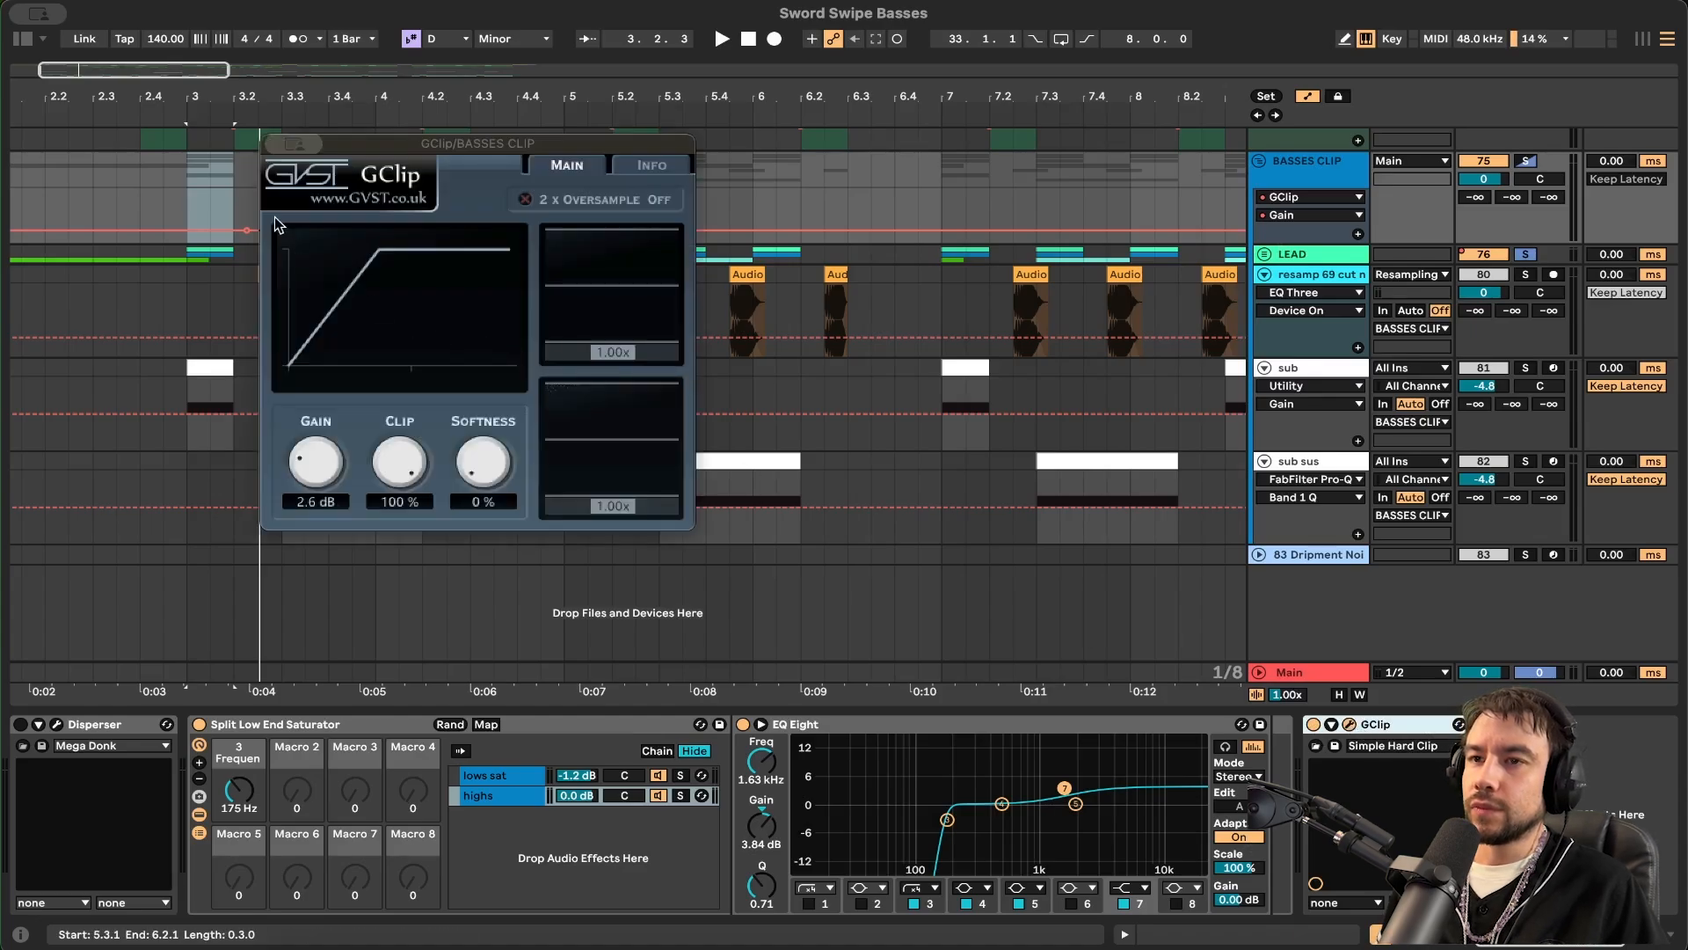
{"action": "left_click", "coordinate": [284, 146]}
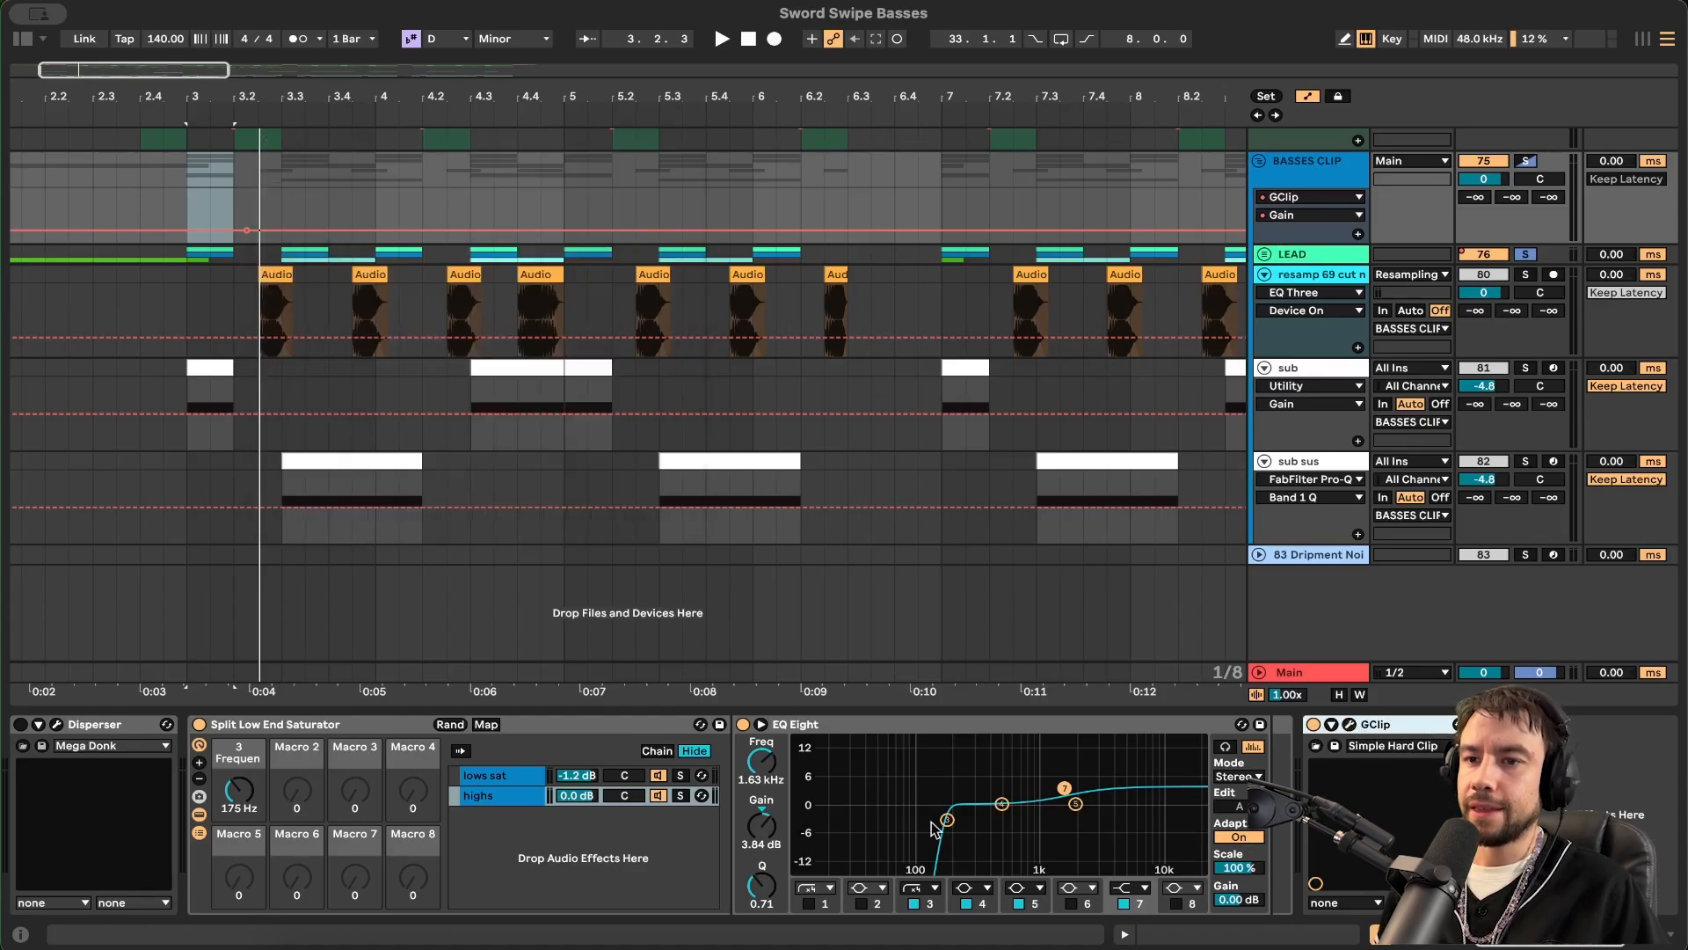
- Examine the lows sat and highs chains in the BASSES CLIP group's Split Low End Saturator rack
{"action": "left_click", "coordinate": [303, 723]}
{"action": "left_click", "coordinate": [459, 776]}
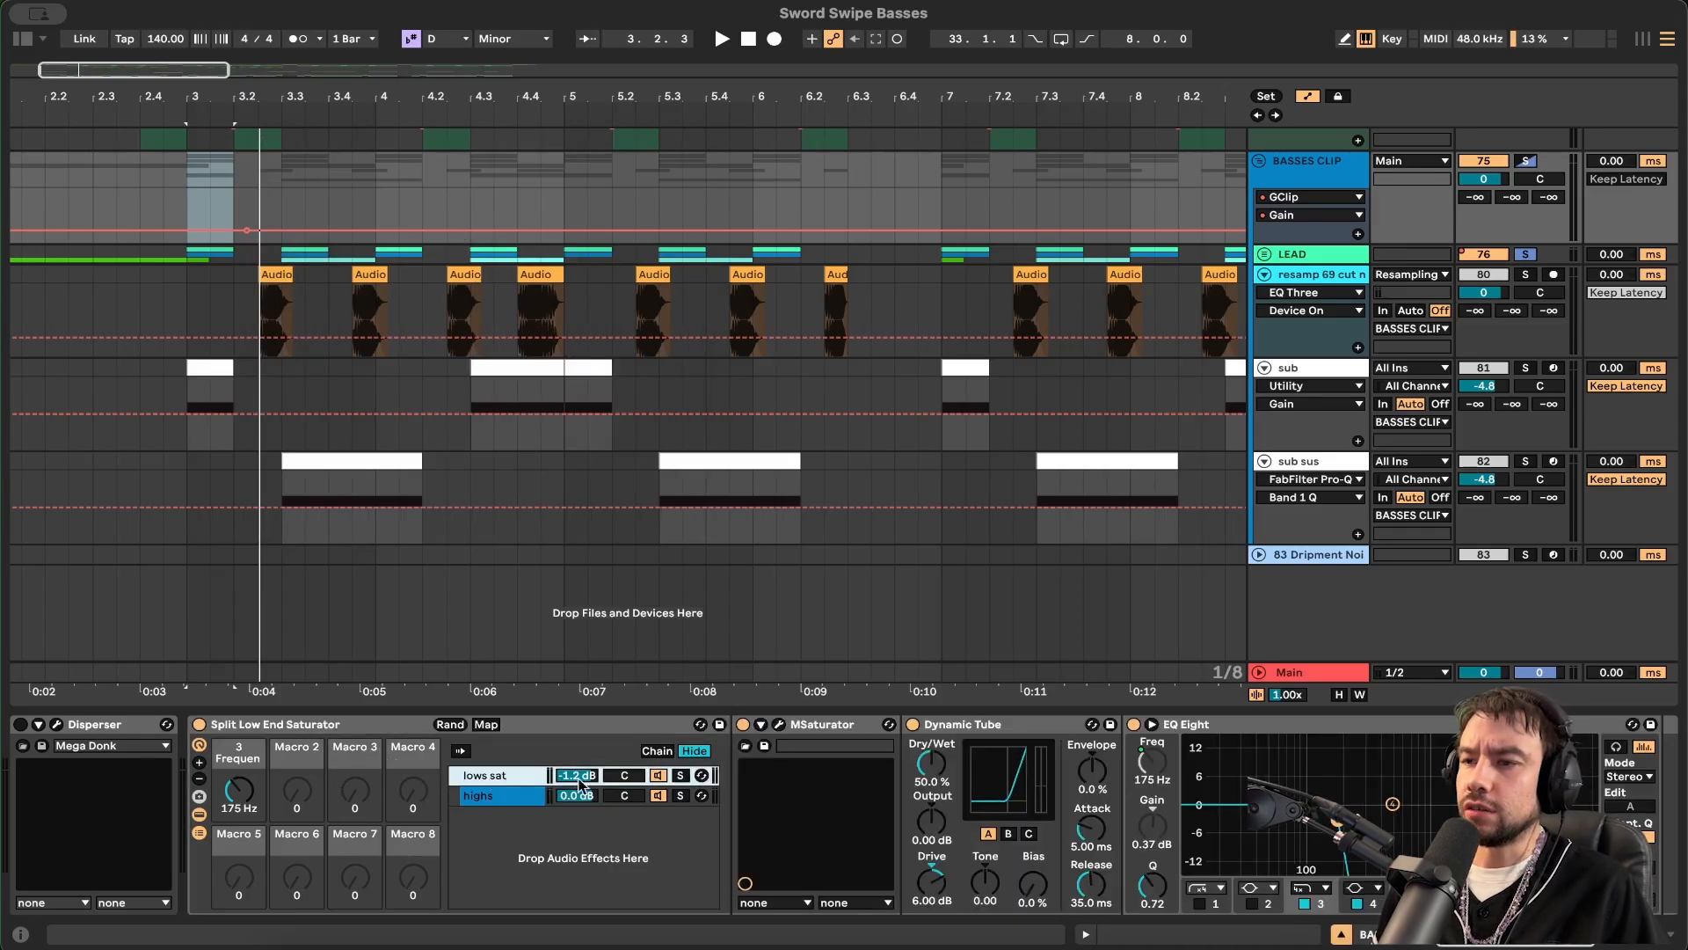
{"action": "left_click", "coordinate": [1281, 729]}
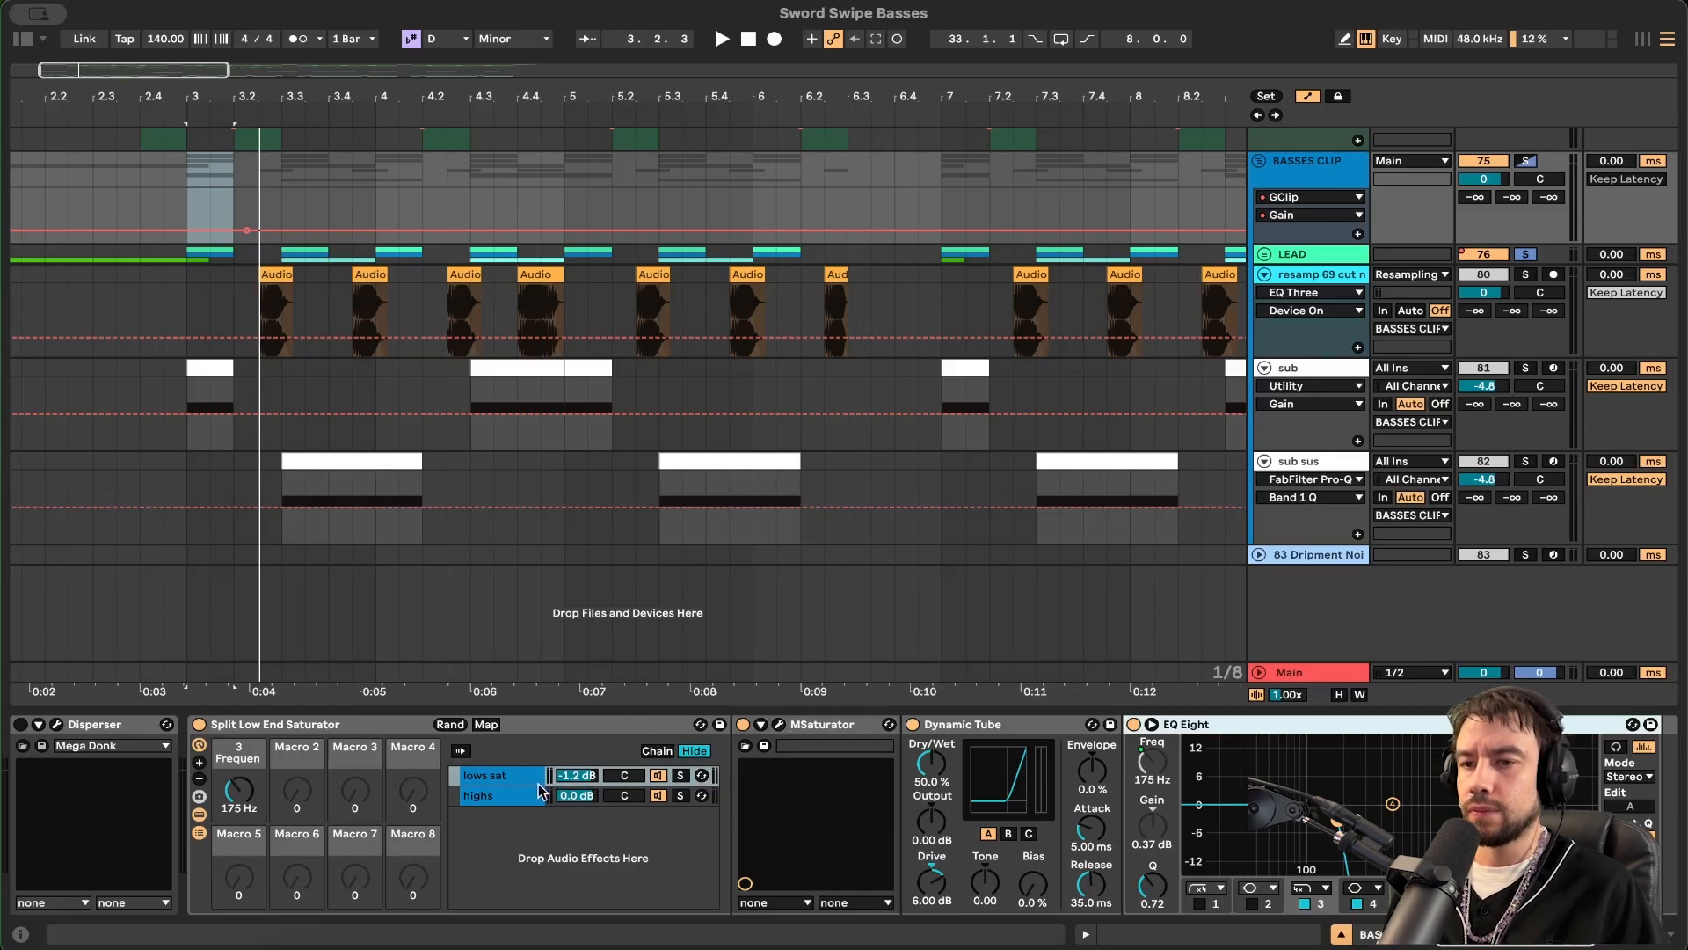
{"action": "left_click", "coordinate": [505, 798]}
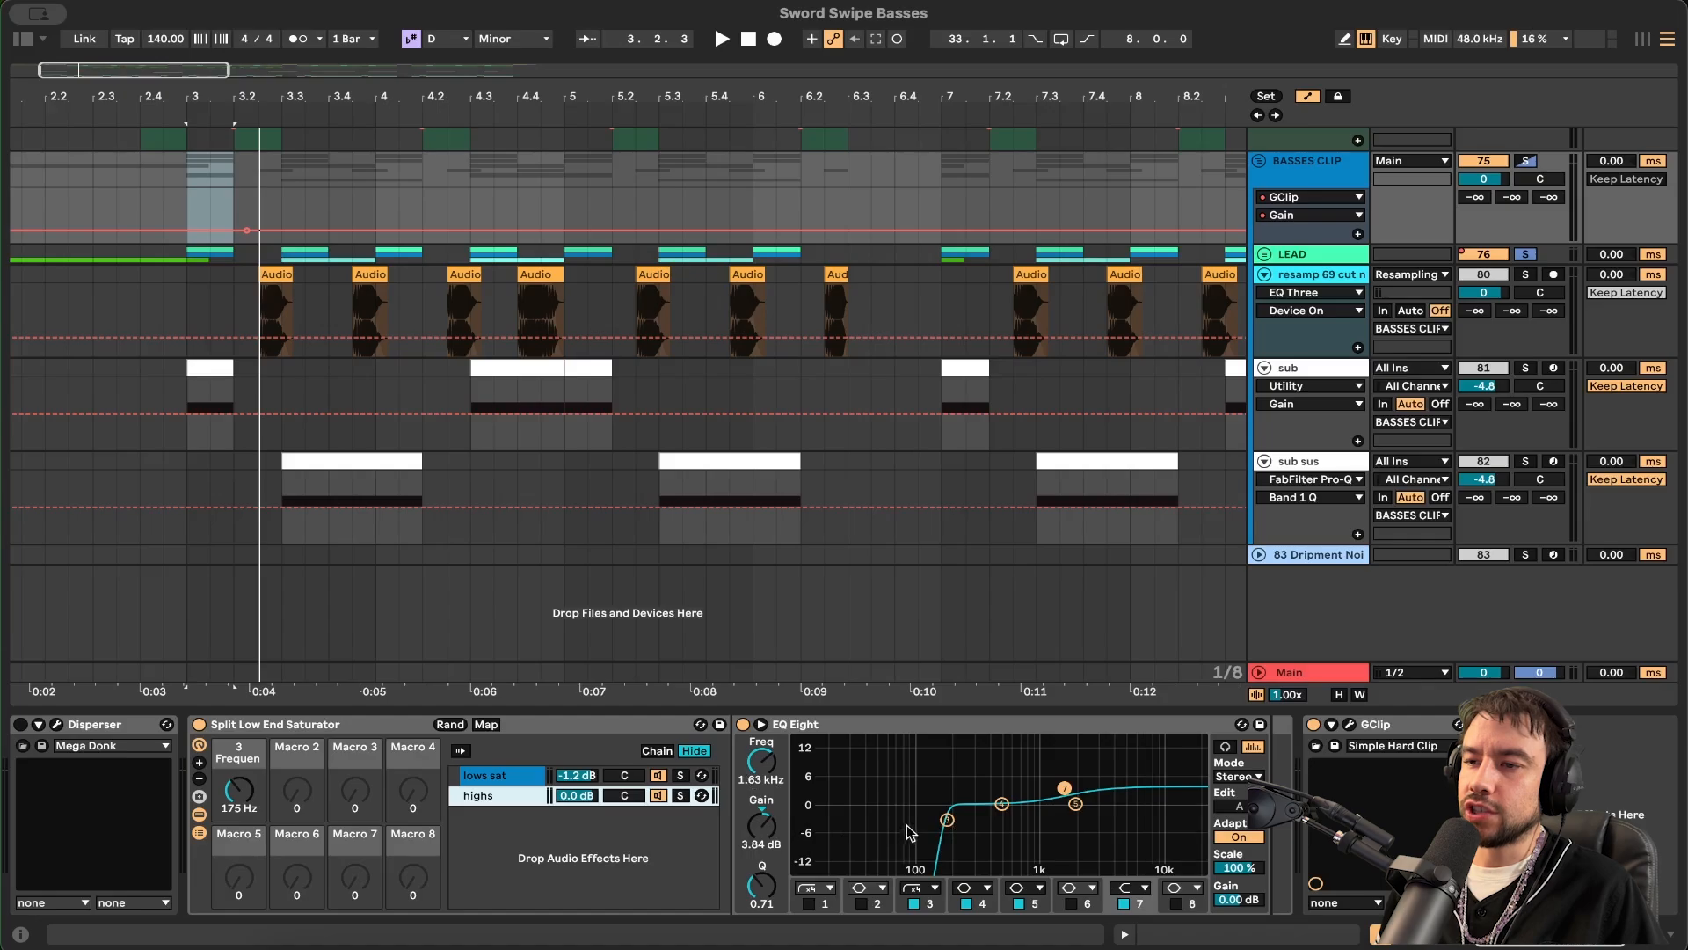
- Compare the highs chain's EQ Eight with the lows sat chain in the Split Low End Saturator rack
{"action": "left_click", "coordinate": [949, 821]}
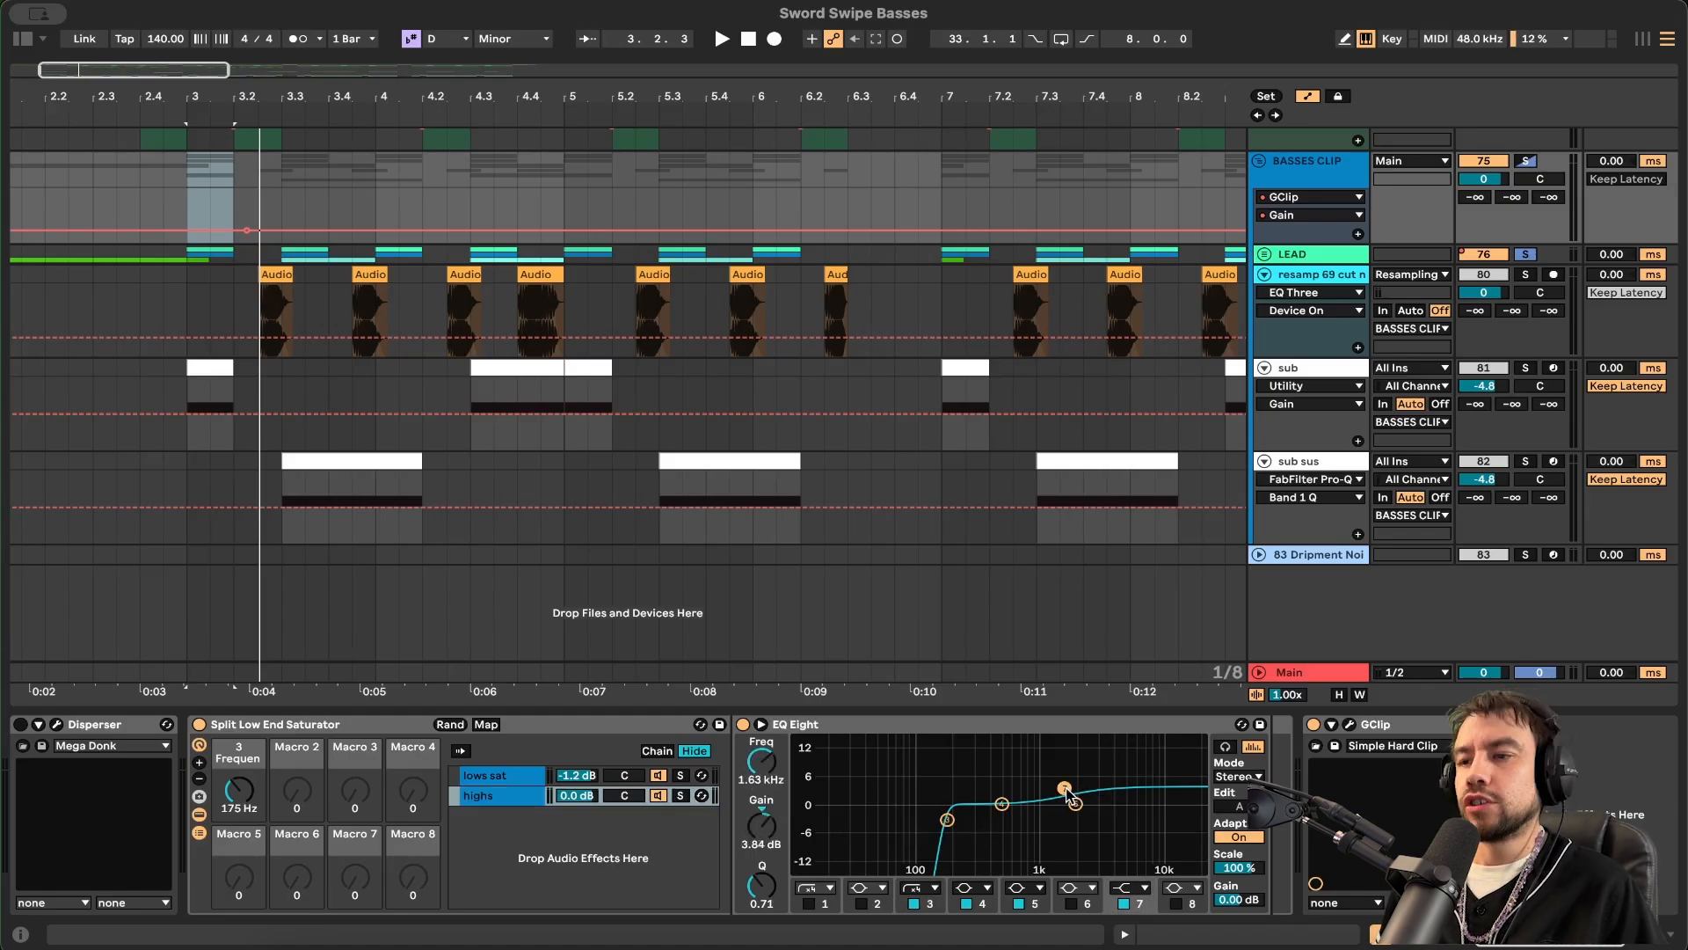
{"action": "left_click", "coordinate": [495, 775]}
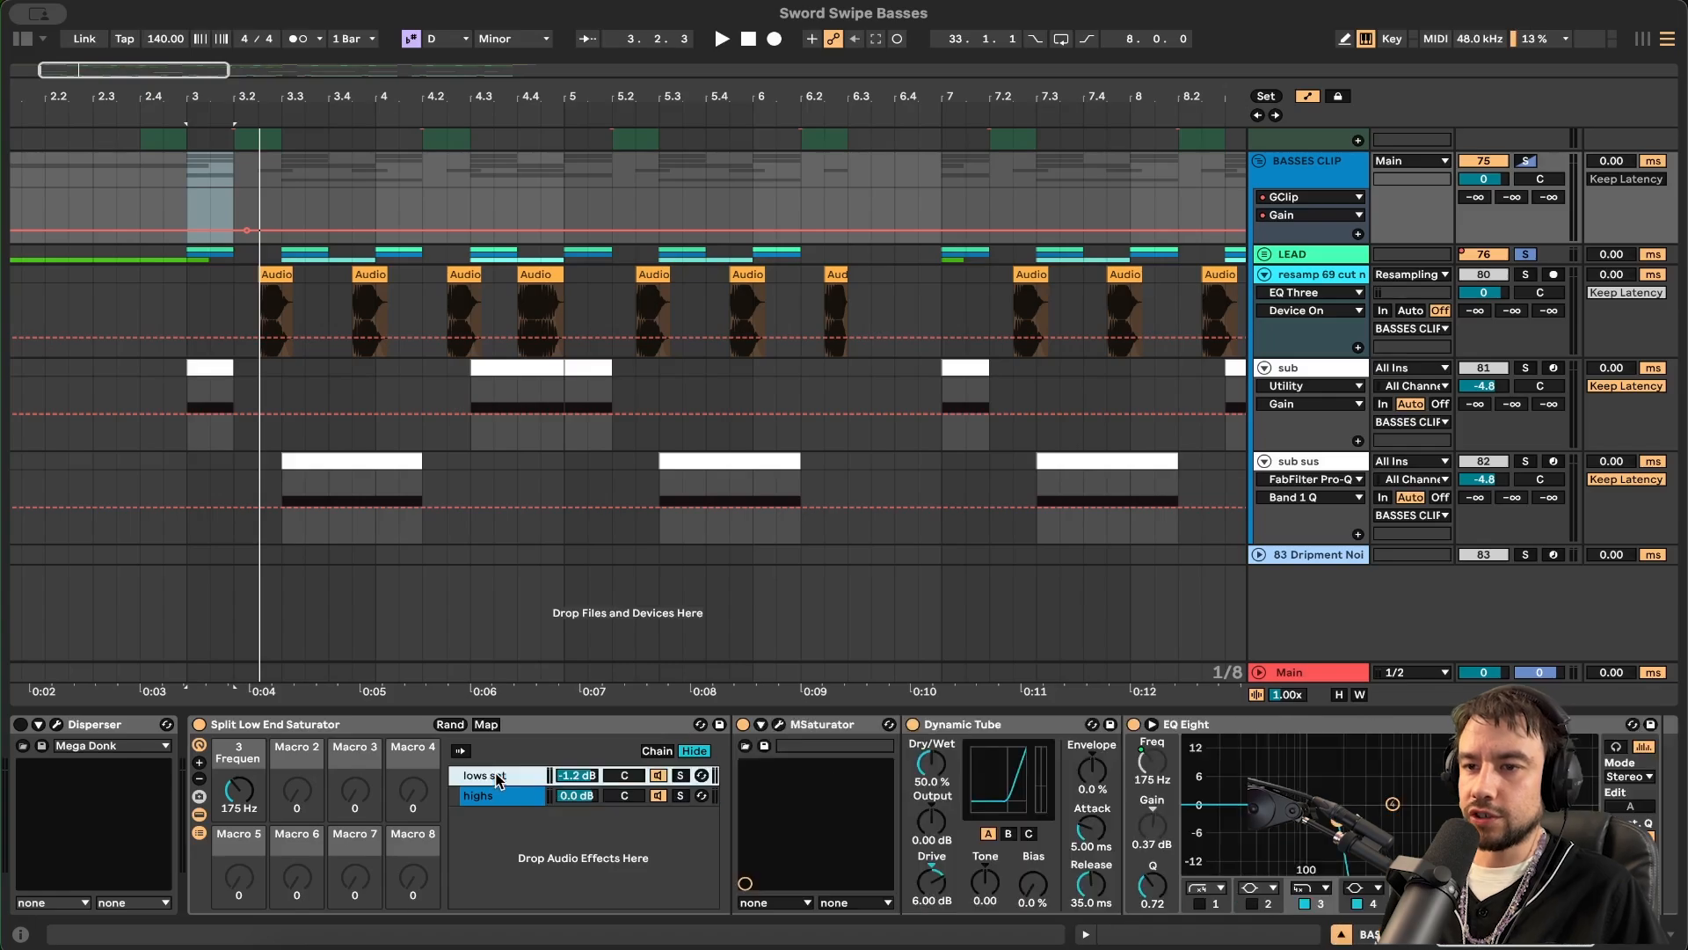
{"action": "left_click", "coordinate": [494, 795]}
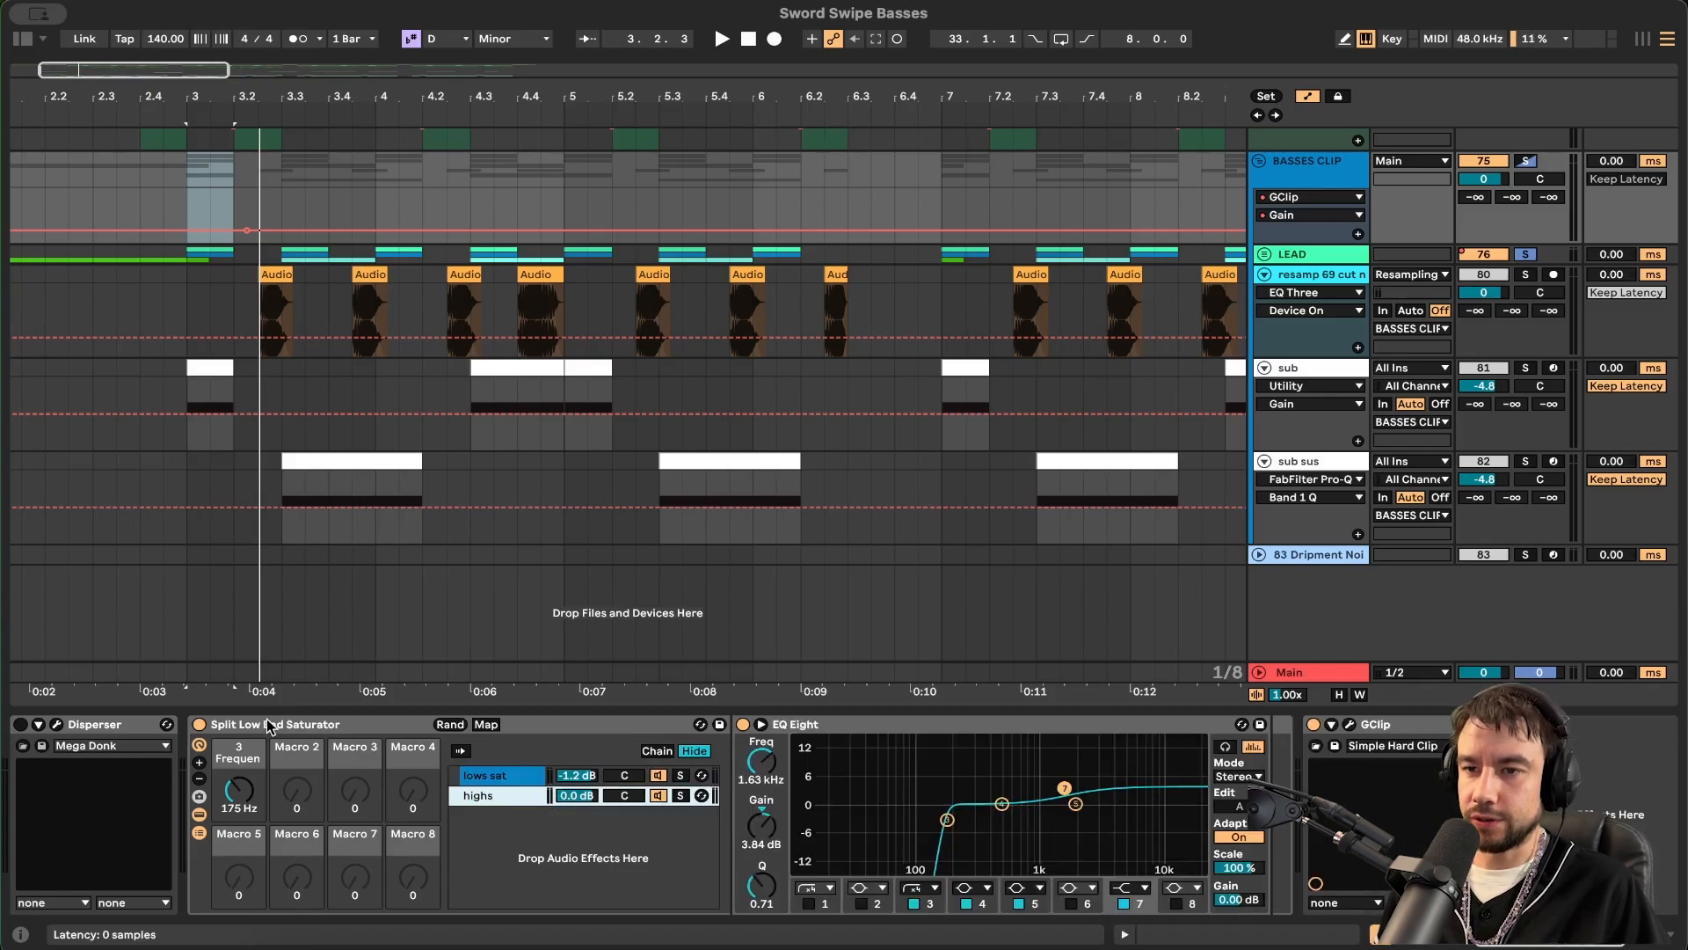
- Open GClip's window from the BASSES CLIP group to check its gain setting, then close it
{"action": "left_click", "coordinate": [1348, 727]}
{"action": "left_click", "coordinate": [1349, 725]}
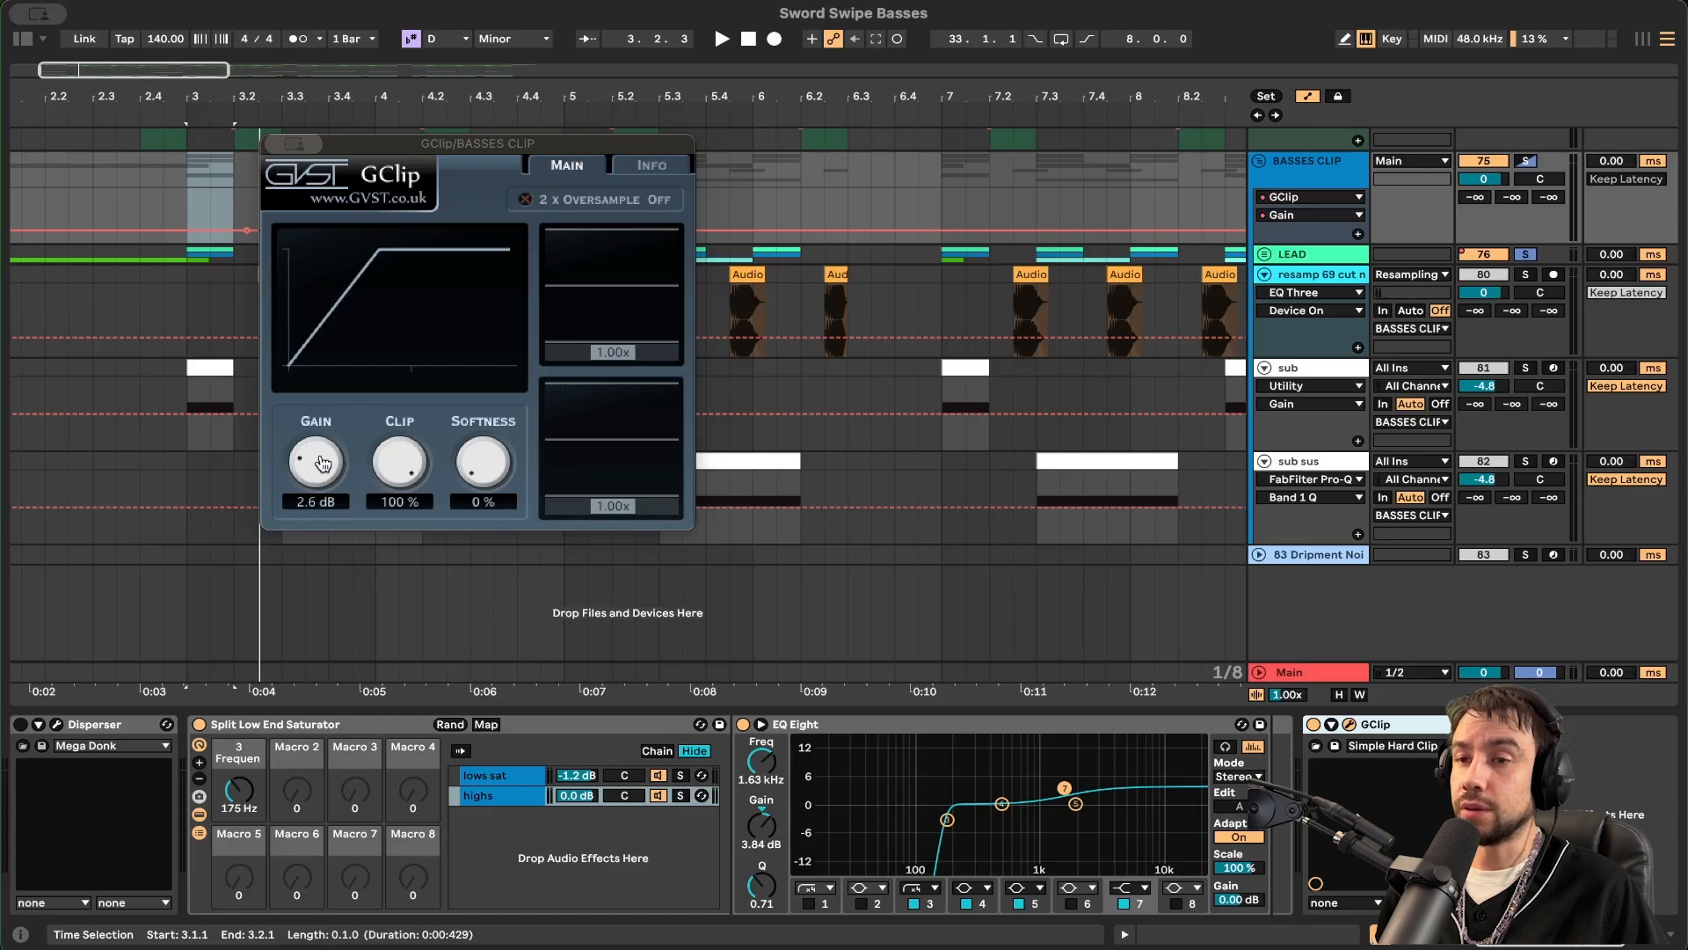
{"action": "left_click", "coordinate": [292, 144]}
{"action": "left_click", "coordinate": [348, 188]}
{"action": "key", "text": "super+alt+p"}
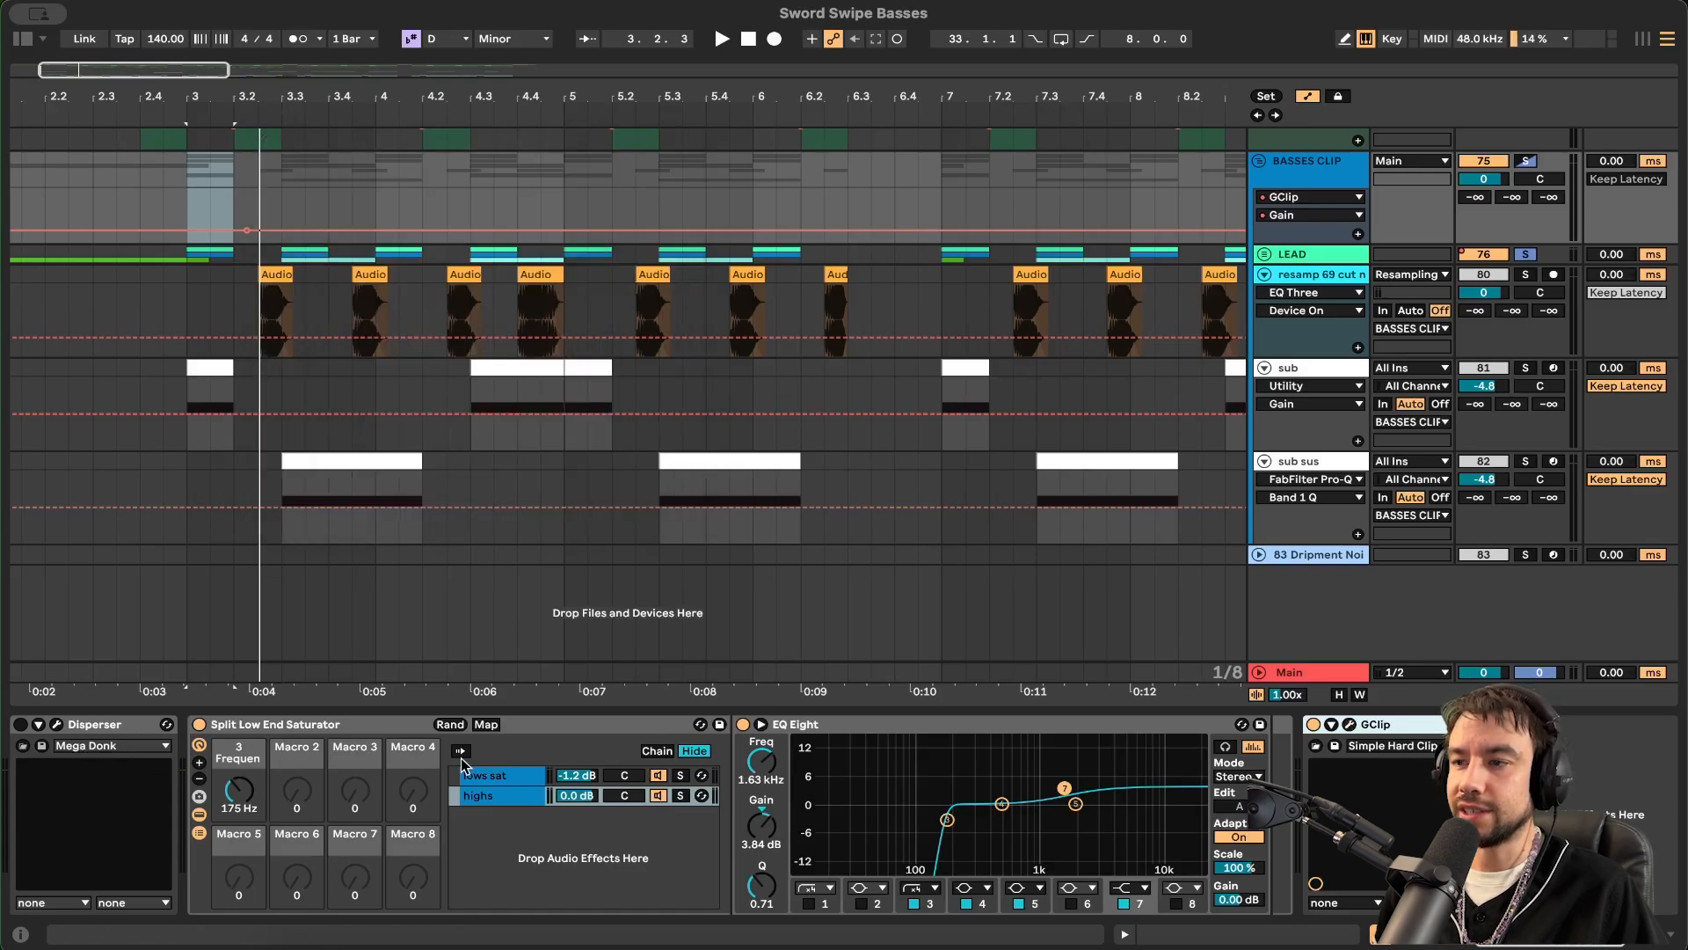
- Bypass Split Low End Saturator and GClip on the BASSES CLIP group, and solo that group
{"action": "left_click", "coordinate": [80, 725]}
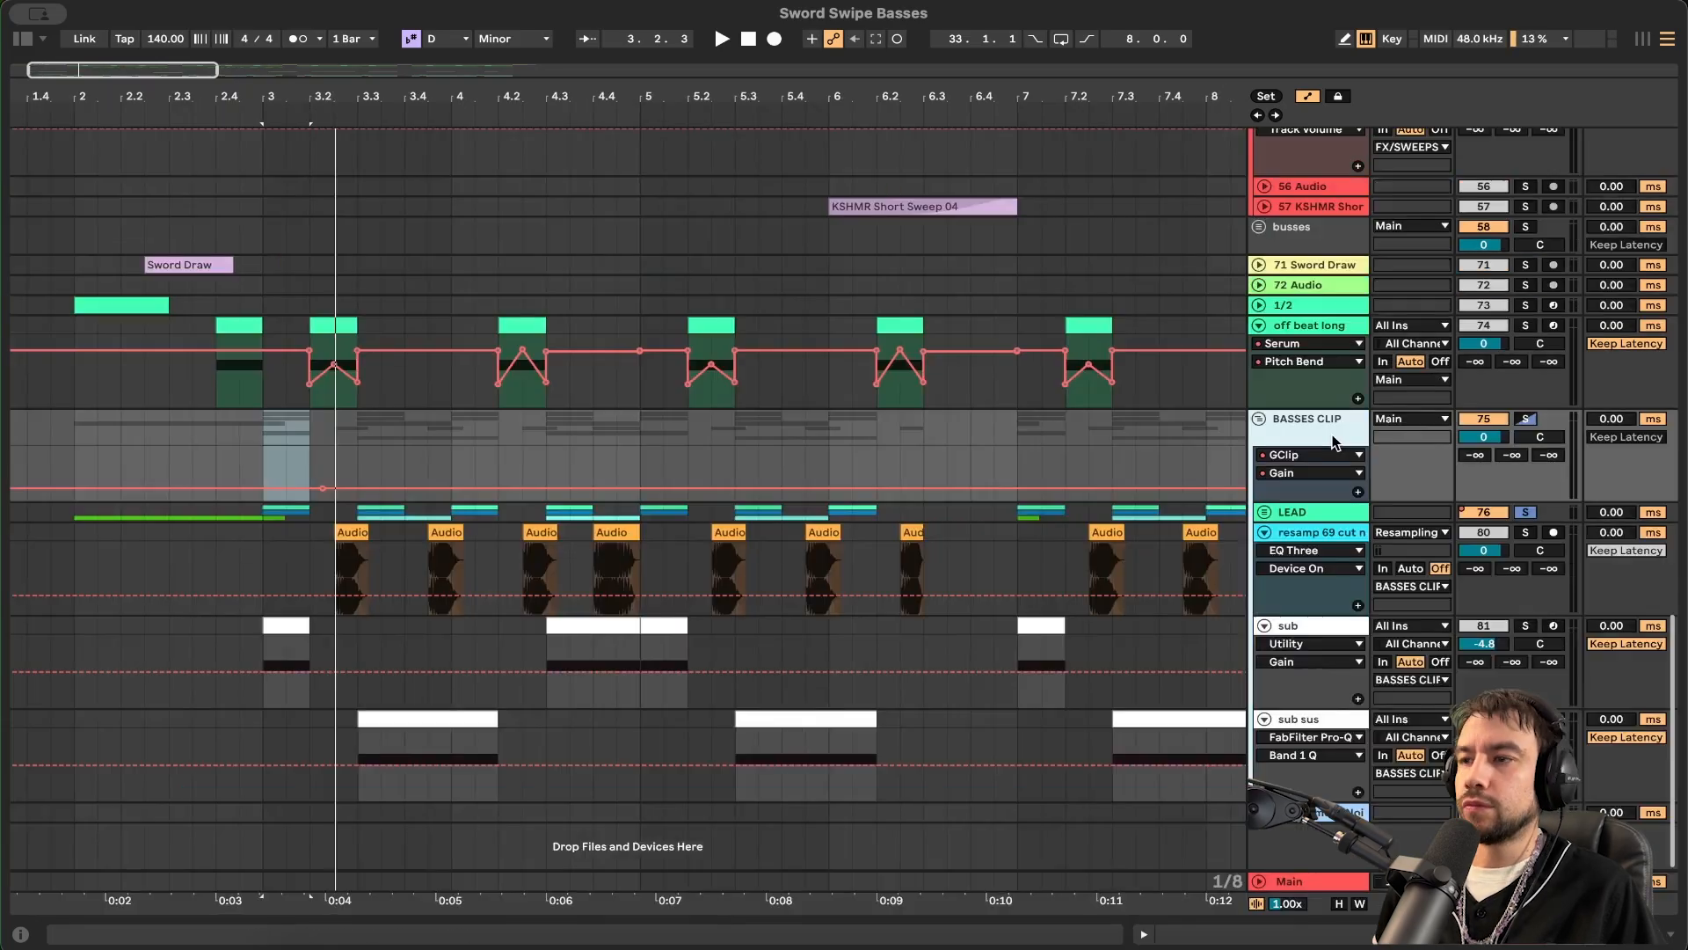
{"action": "double_click", "coordinate": [1330, 436]}
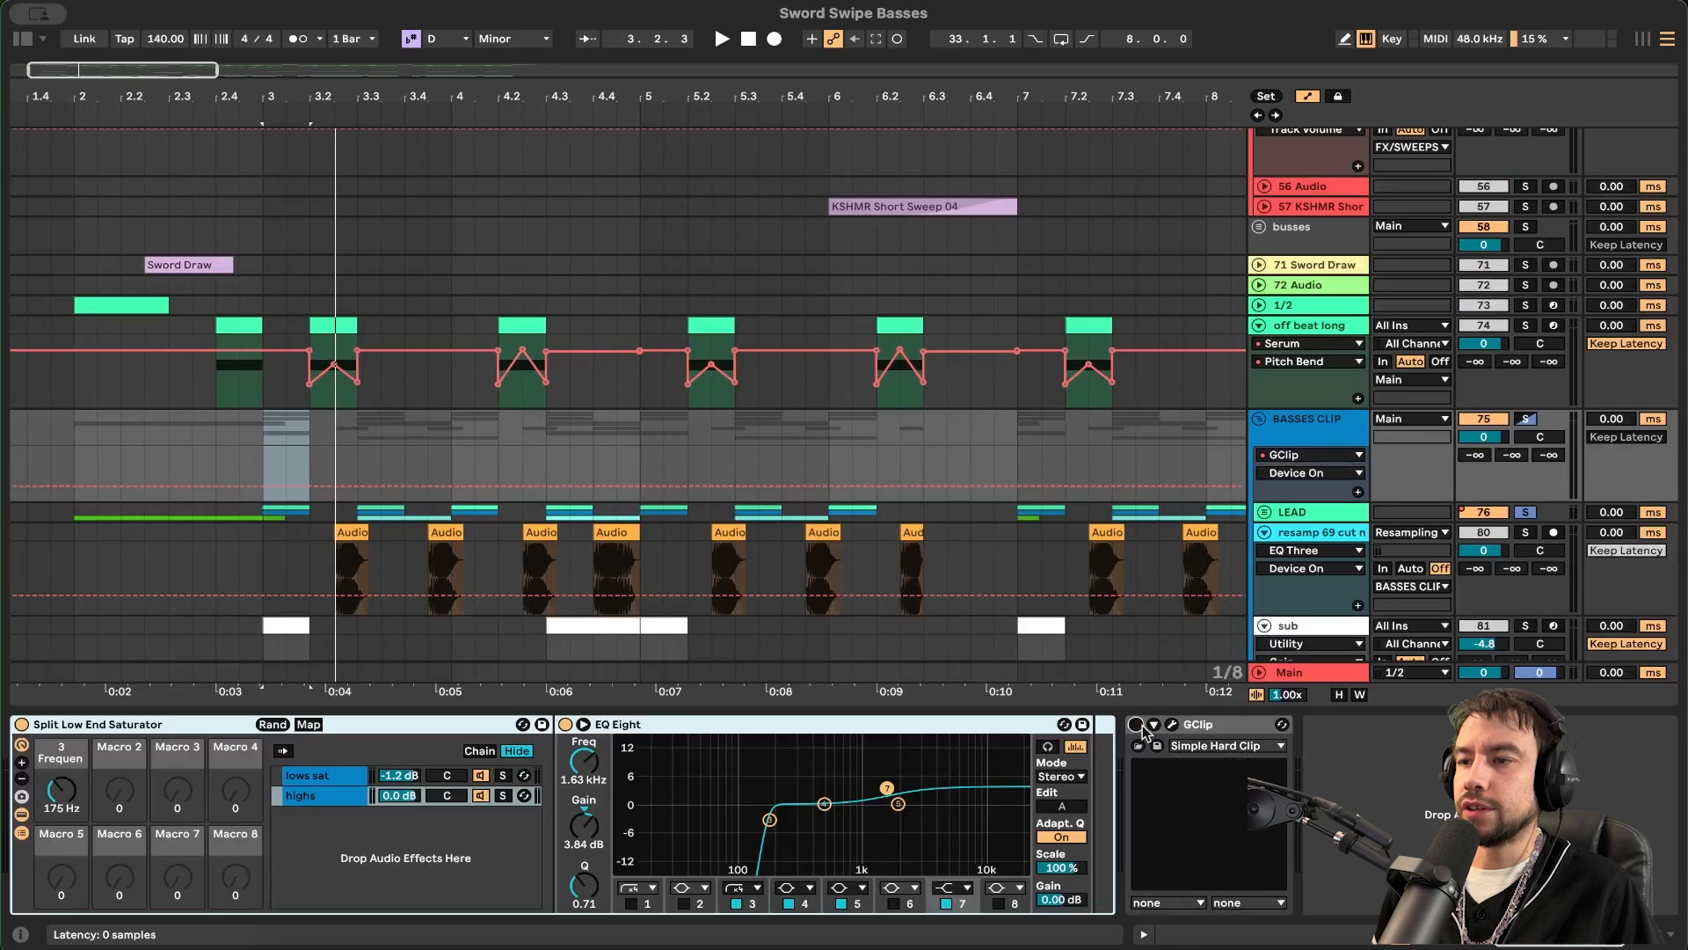
{"action": "left_click", "coordinate": [21, 724]}
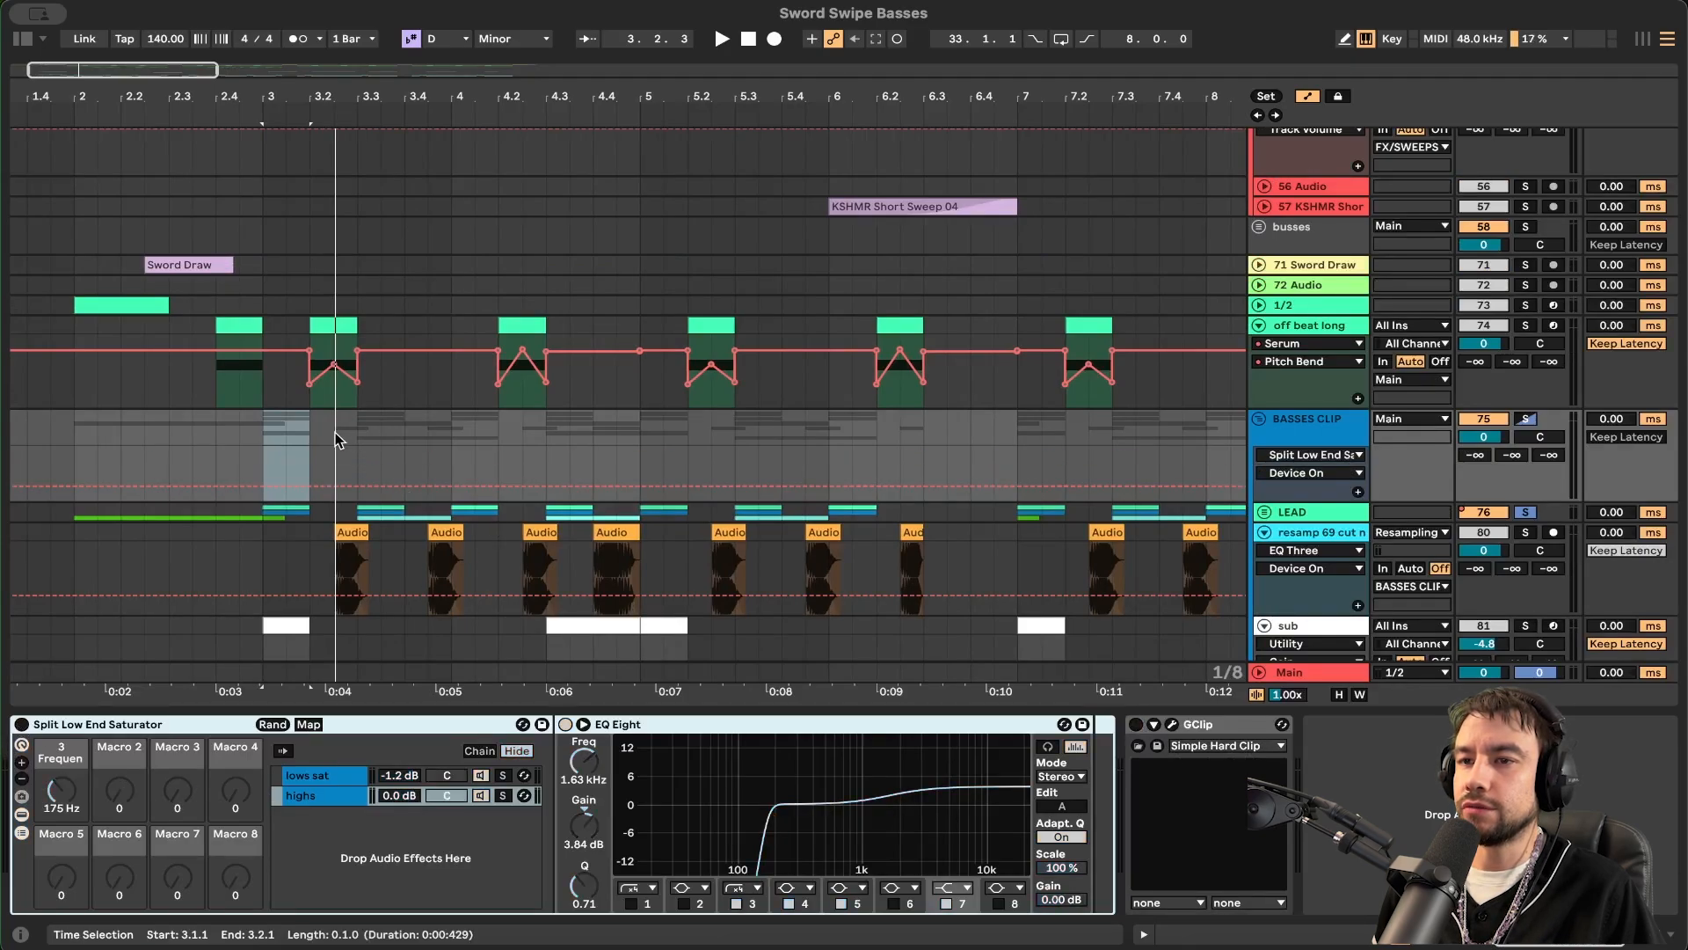
{"action": "scroll", "coordinate": [343, 437], "scroll_direction": "down", "scroll_amount": 3}
{"action": "left_click", "coordinate": [1528, 319]}
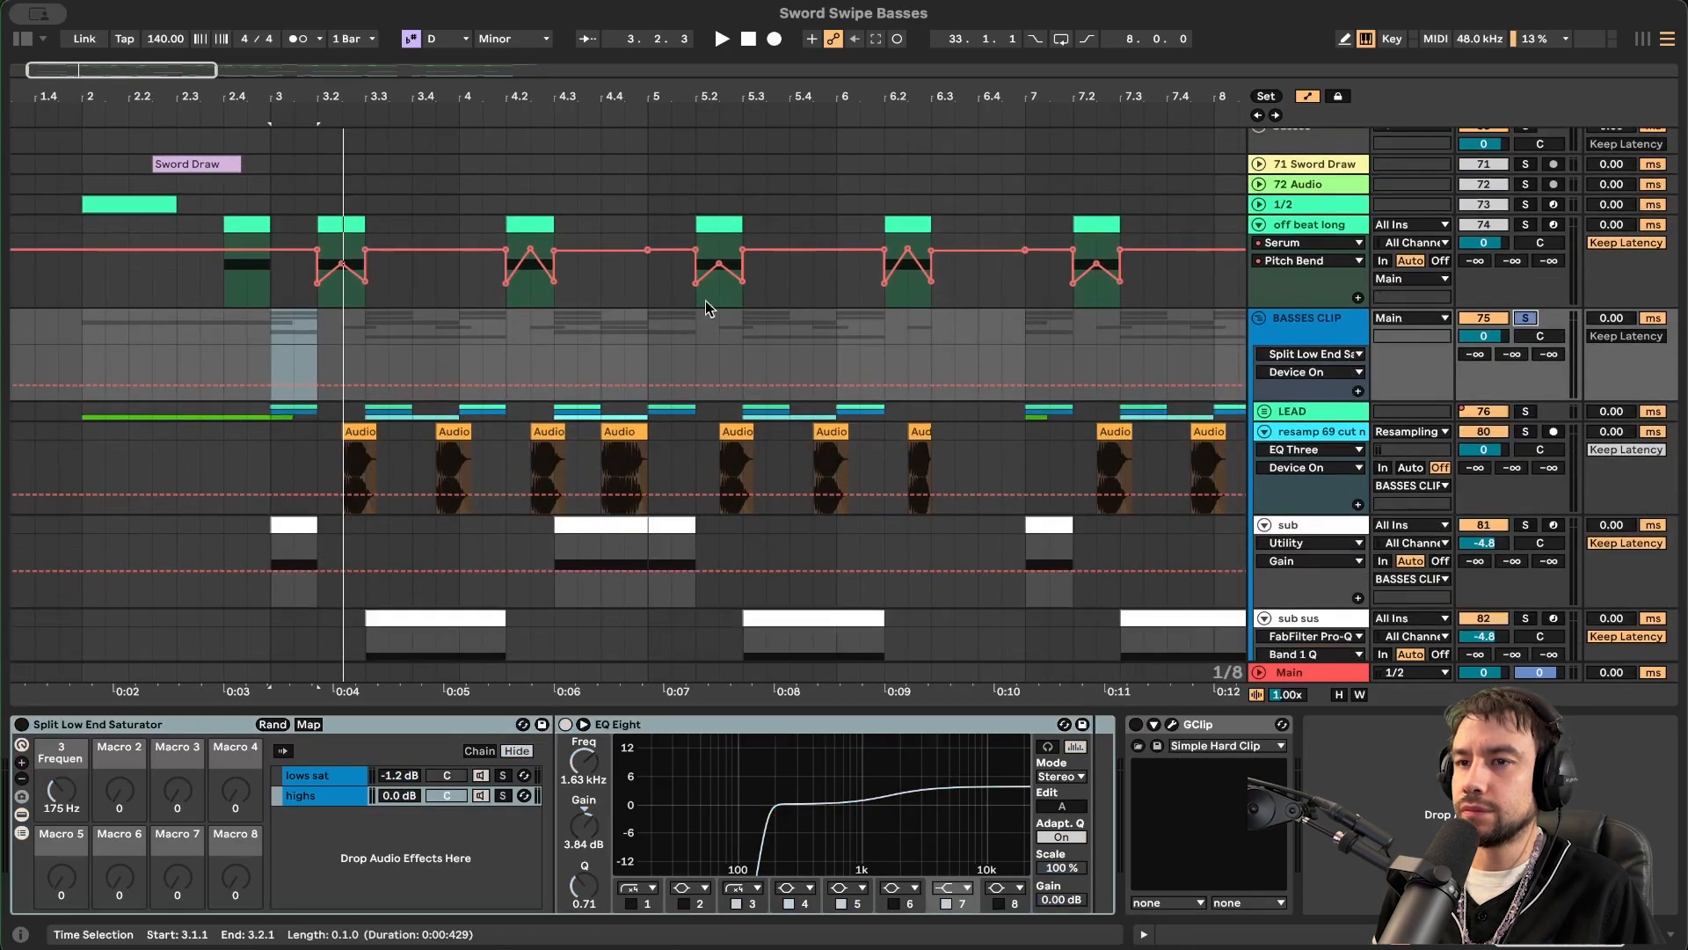
- Play the soloed basses with Split Low End Saturator and GClip bypassed, and again with both active, to compare
{"action": "key", "text": "space"}
{"action": "scroll", "coordinate": [414, 399], "scroll_direction": "down", "scroll_amount": 2}
{"action": "scroll", "coordinate": [414, 398], "scroll_direction": "down", "scroll_amount": 2}
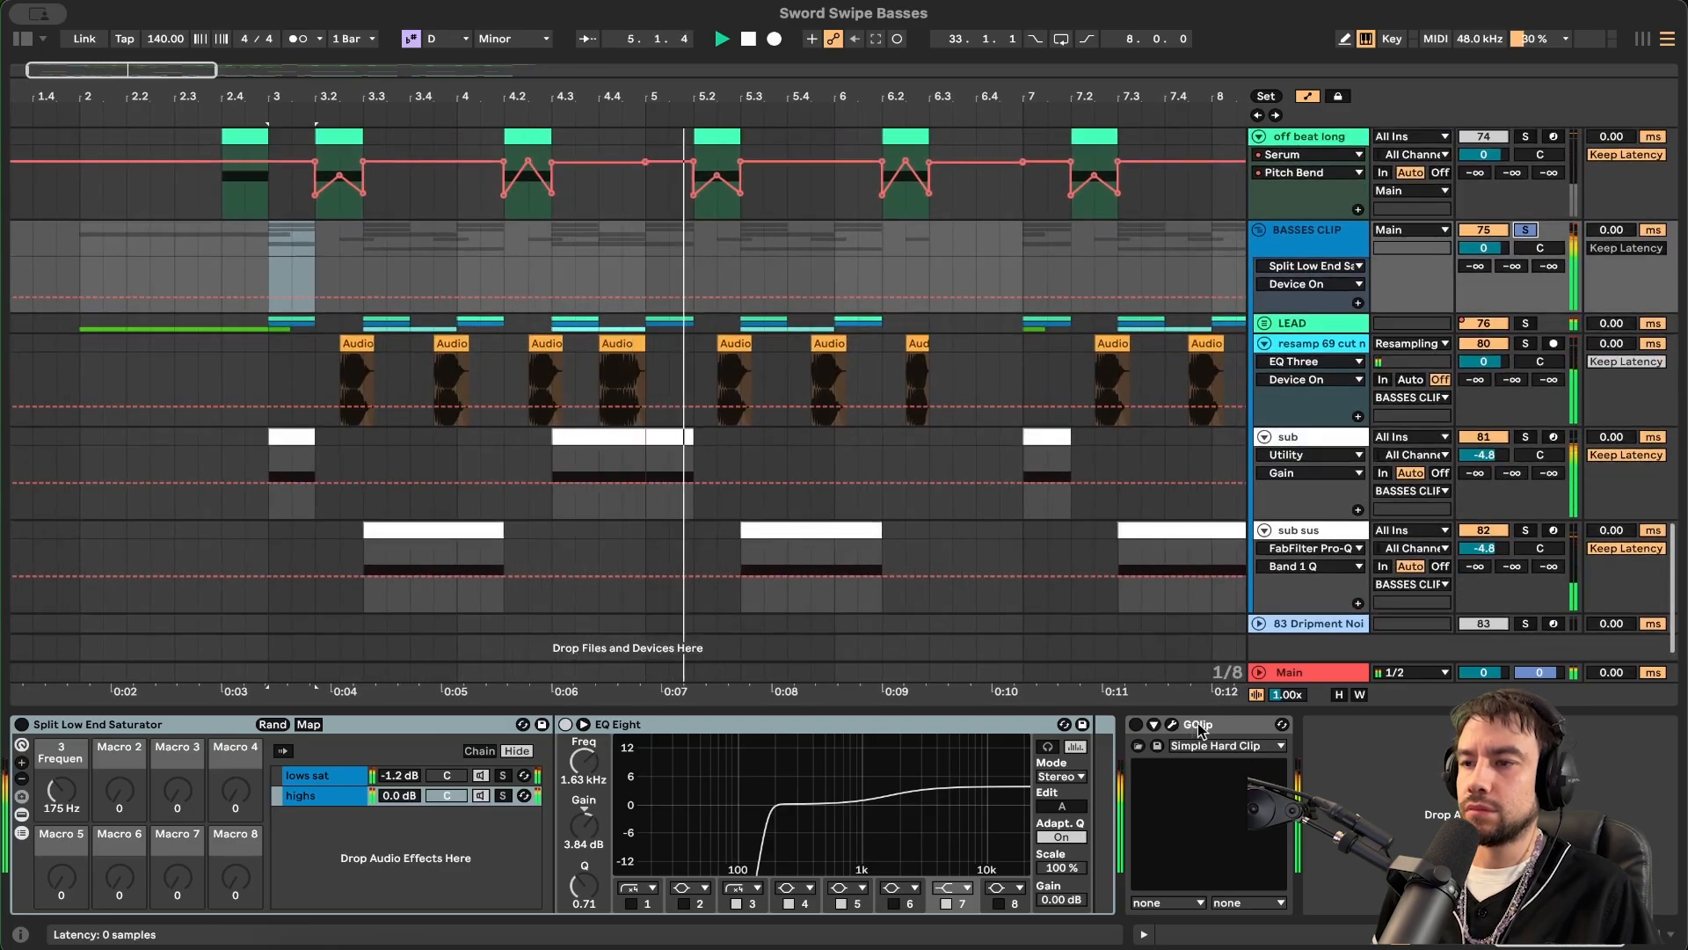
{"action": "left_click", "coordinate": [22, 748]}
{"action": "key", "text": "space"}
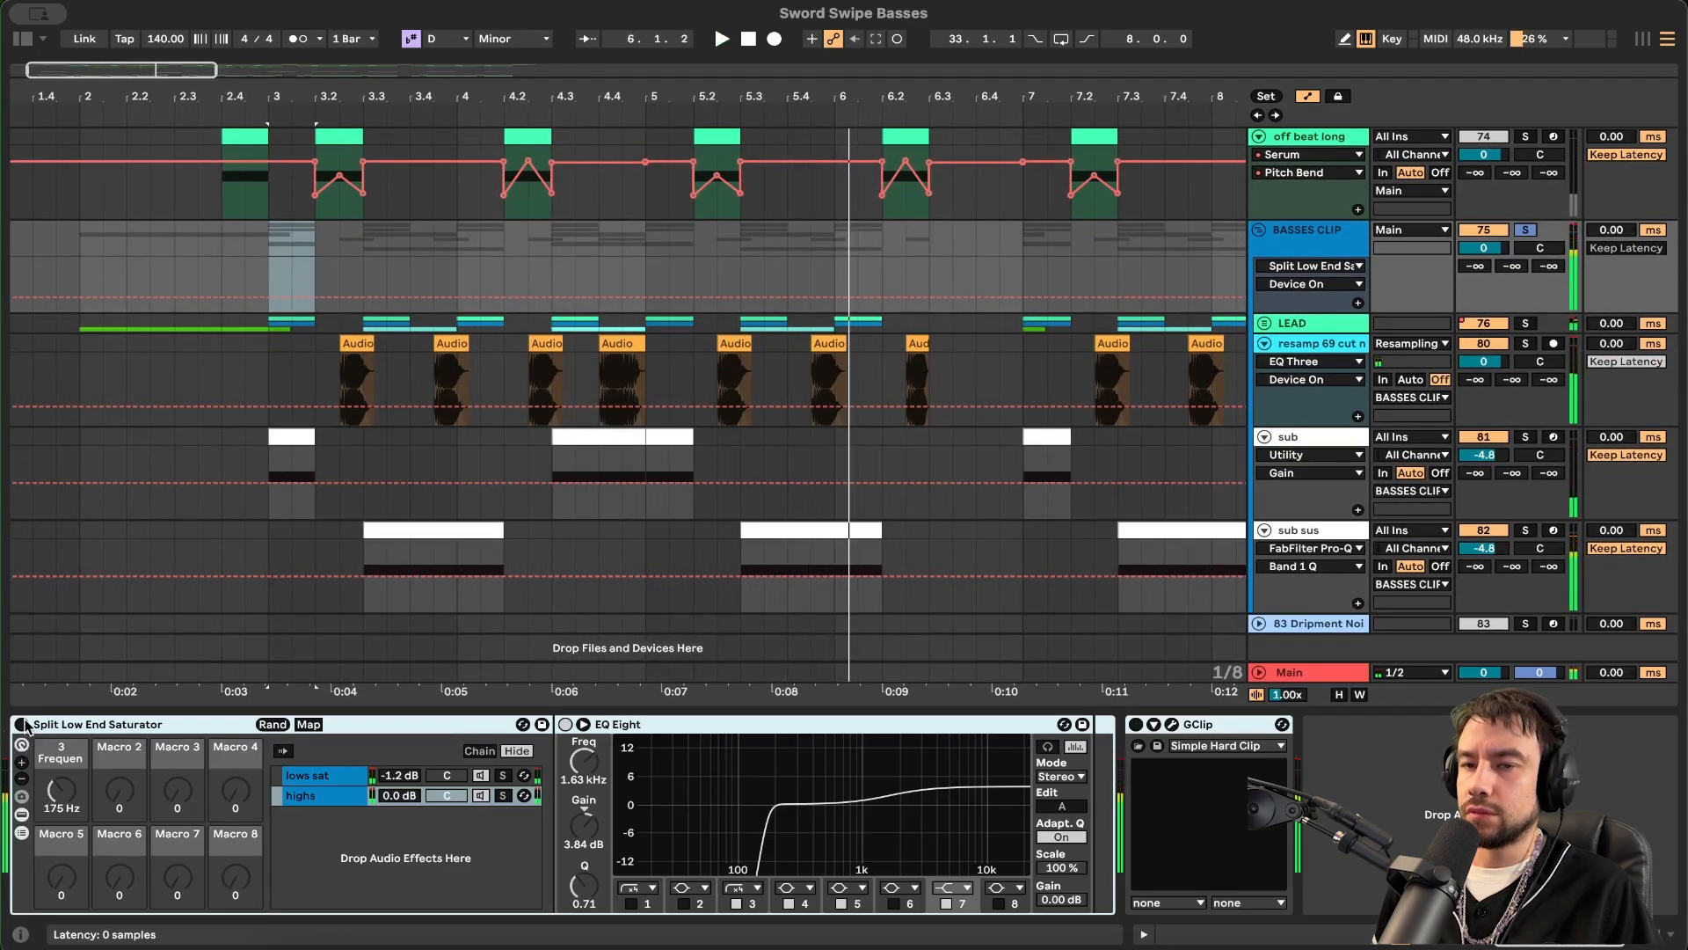
{"action": "key", "text": "space"}
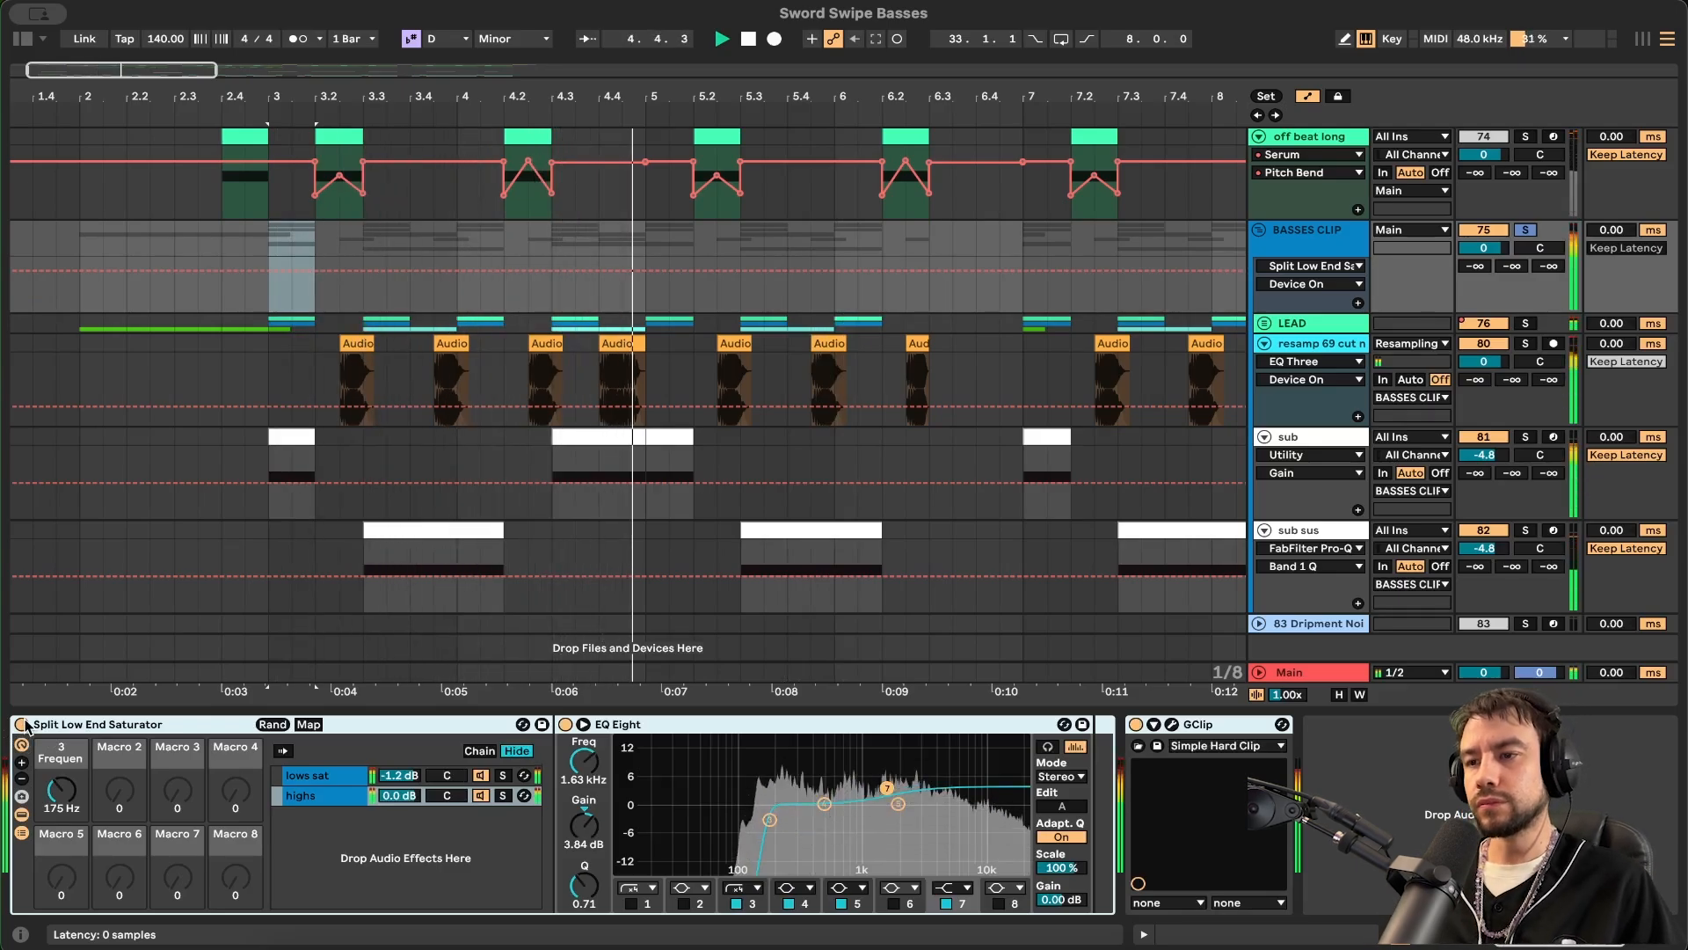
{"action": "key", "text": "space"}
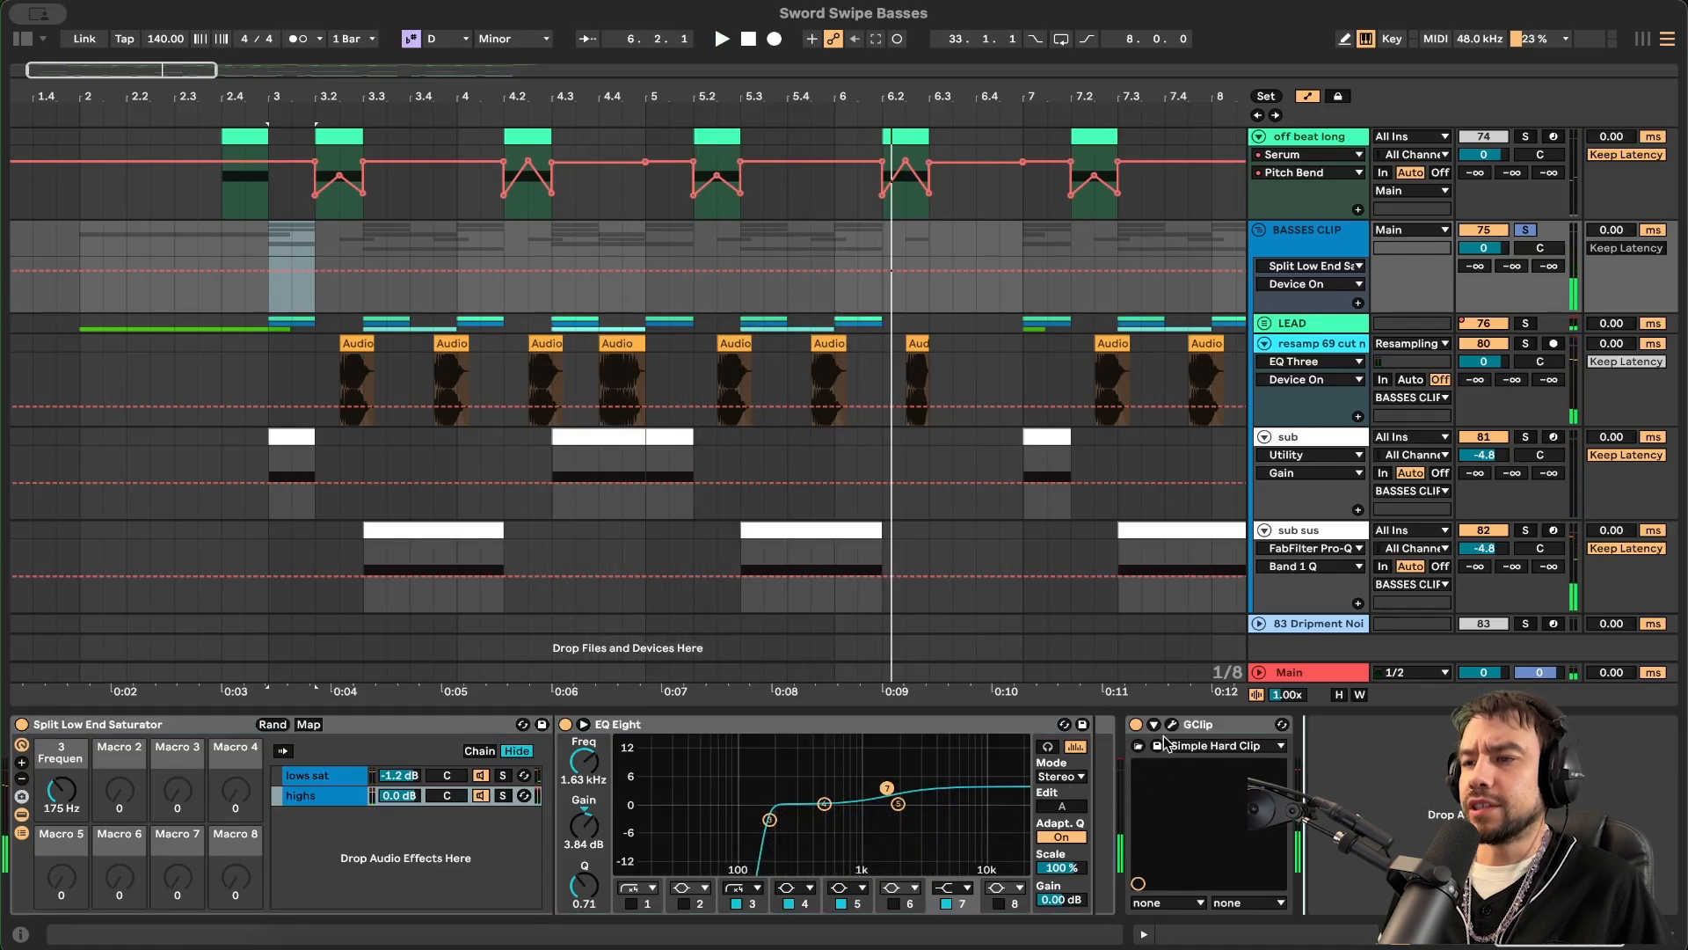
- Deactivate both GClip and Split Low End Saturator on the BASSES CLIP group
{"action": "left_click", "coordinate": [1193, 725]}
{"action": "left_click", "coordinate": [128, 721], "text": "shift"}
{"action": "key", "text": "0"}
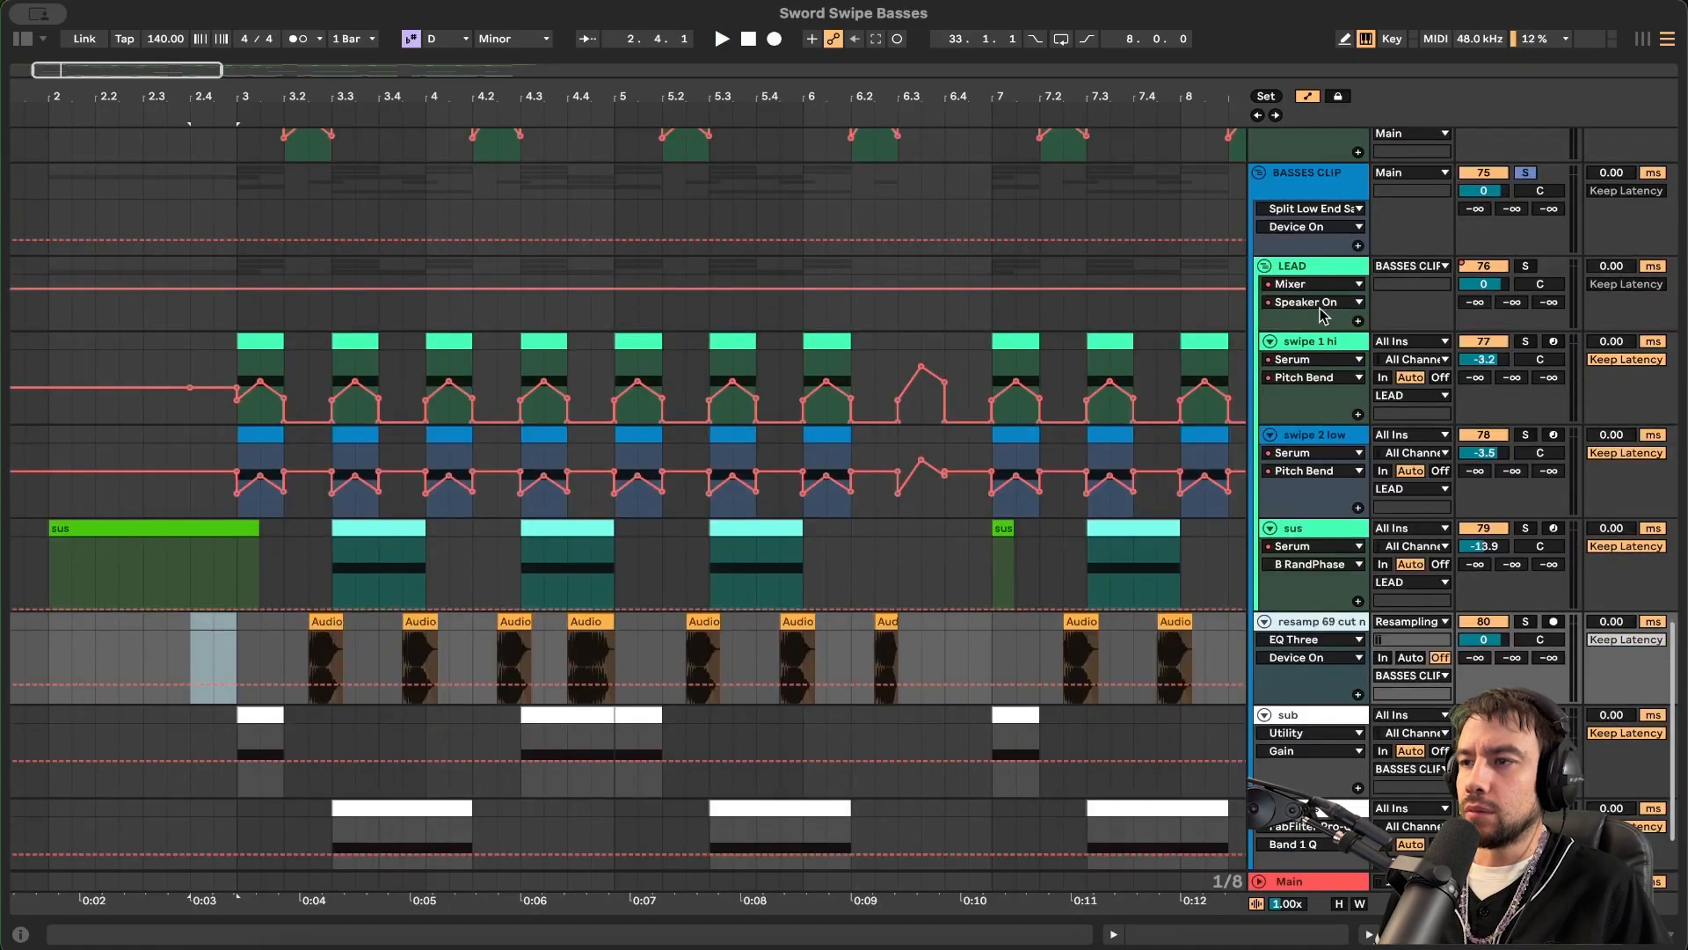
- Solo the swipe 1 hi track in the LEAD group, then solo swipe 2 low instead
{"action": "left_click", "coordinate": [1327, 322]}
{"action": "left_click", "coordinate": [1323, 349]}
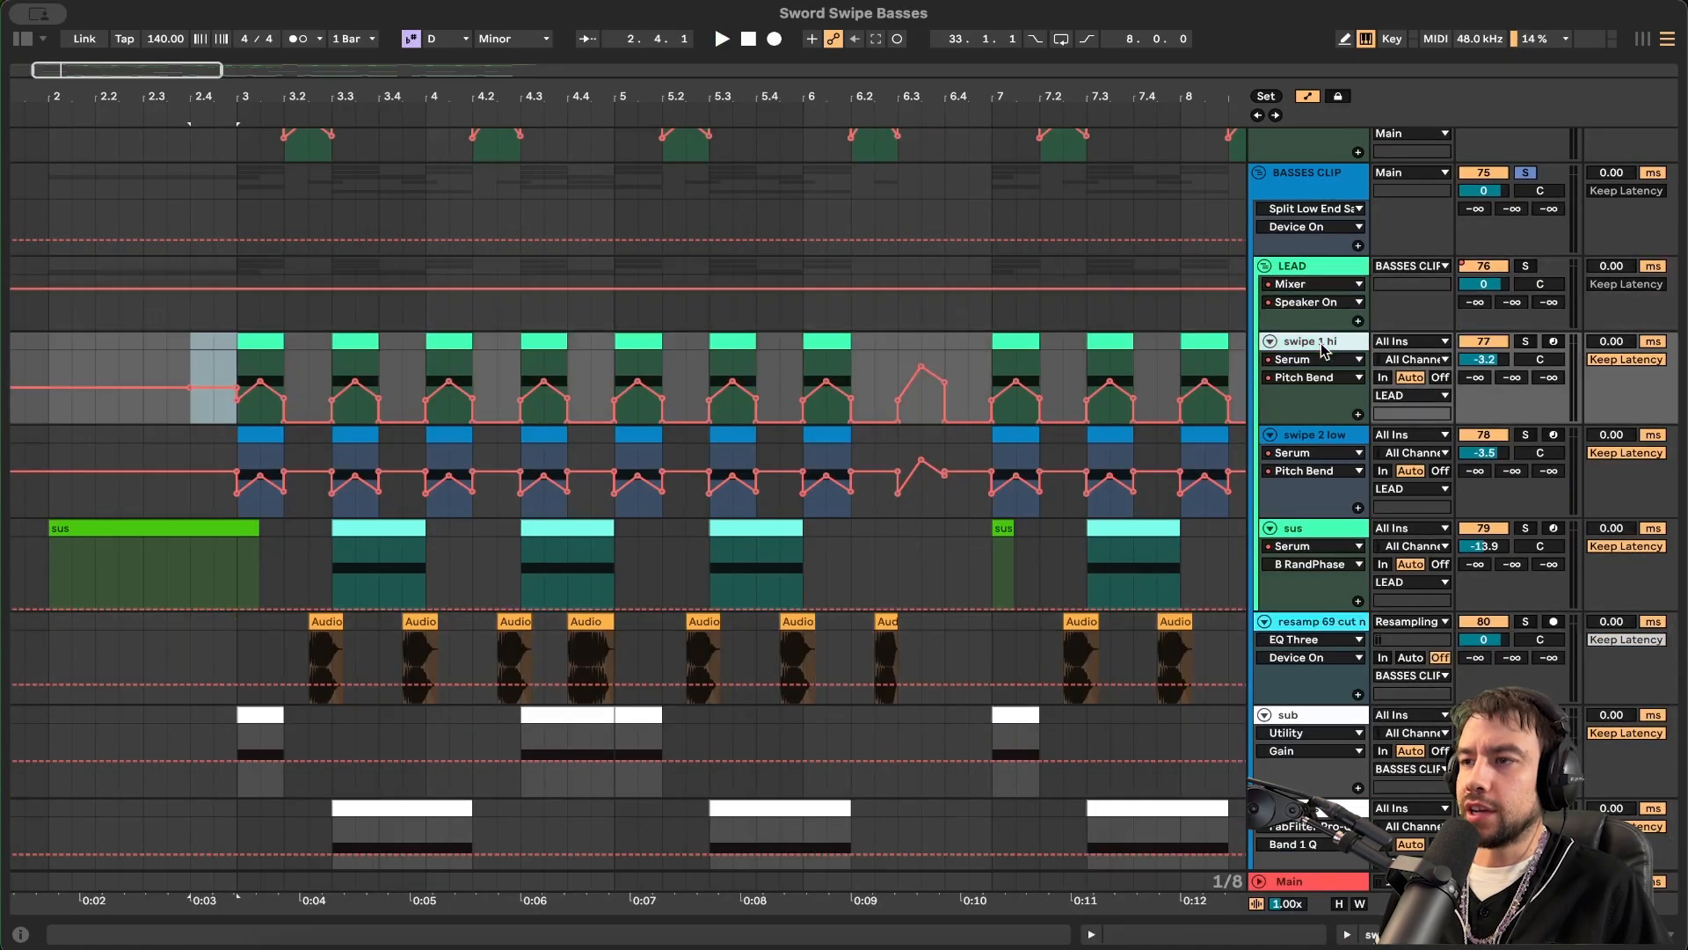
{"action": "left_click", "coordinate": [1526, 343]}
{"action": "left_click", "coordinate": [1526, 435]}
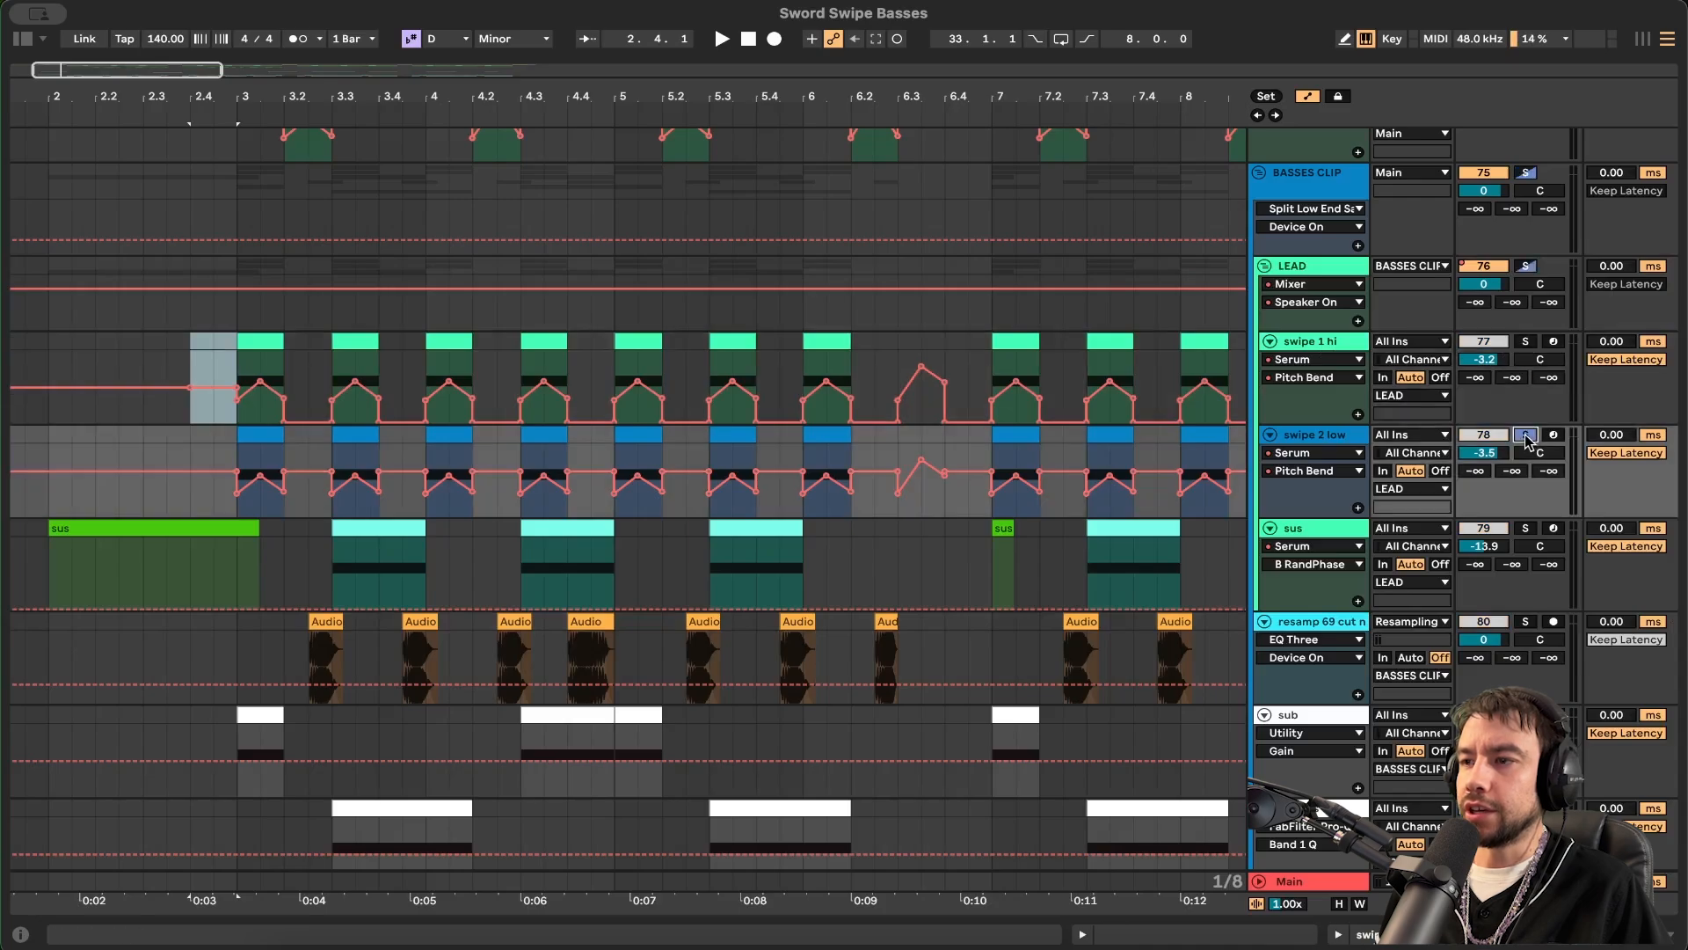
- Fold the LEAD group and move it below the resamp 69 track, directly above sub
{"action": "left_click", "coordinate": [1265, 266]}
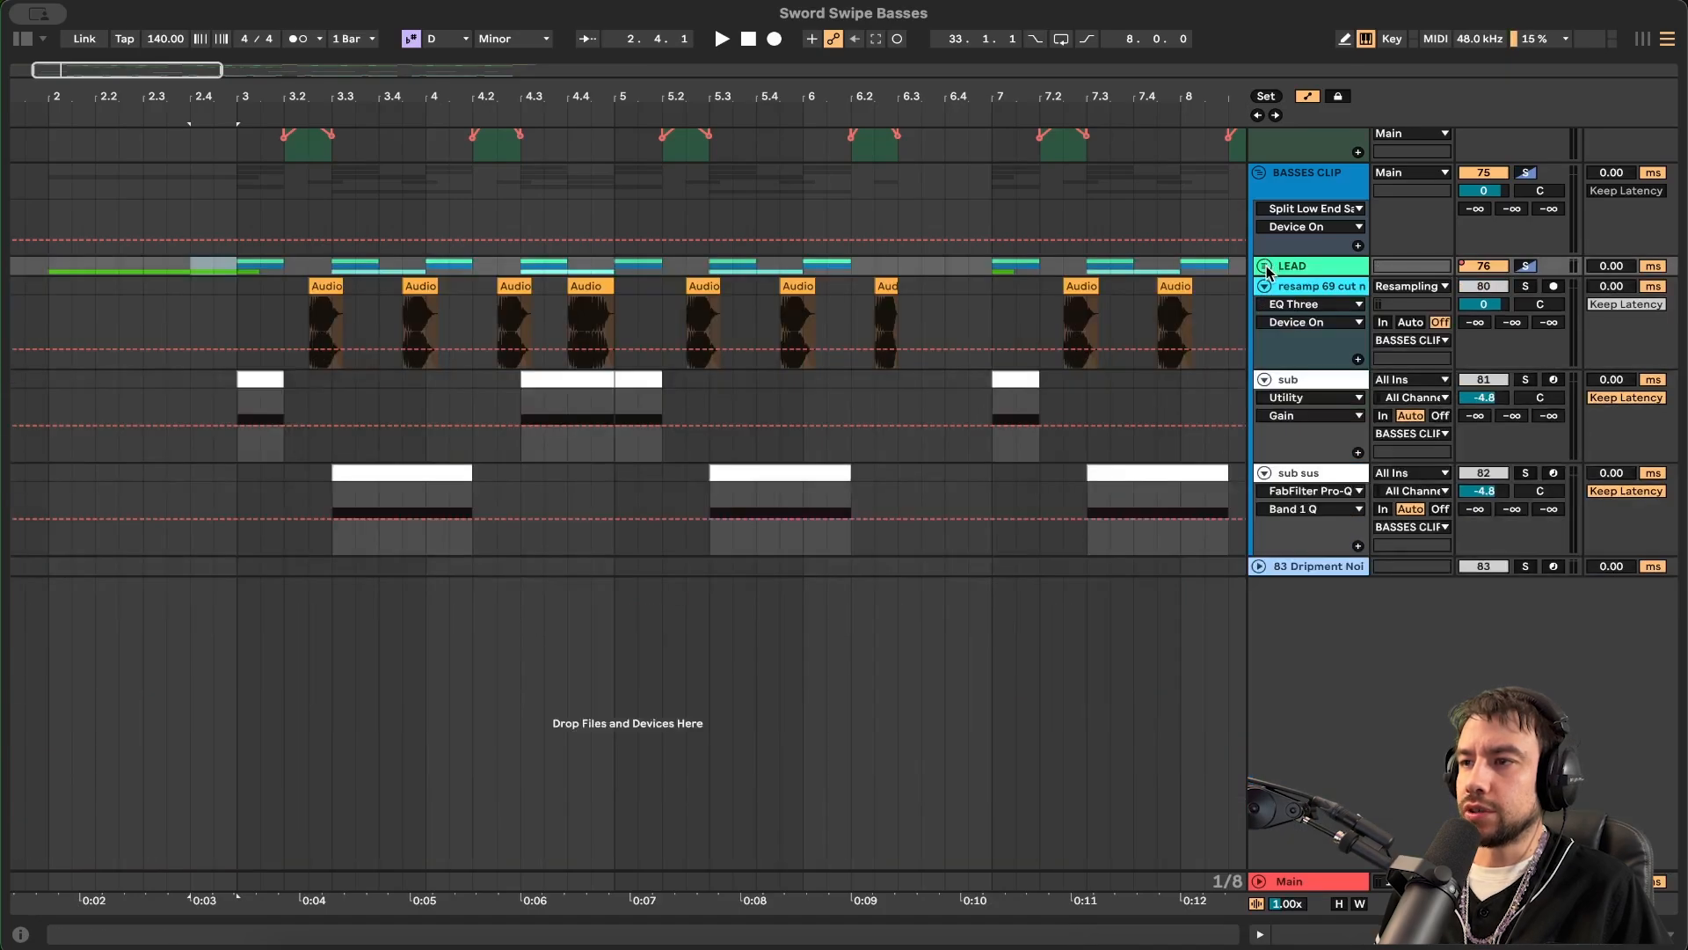
{"action": "left_click", "coordinate": [1321, 272]}
{"action": "left_click_drag", "start_coordinate": [1307, 269], "coordinate": [1304, 378]}
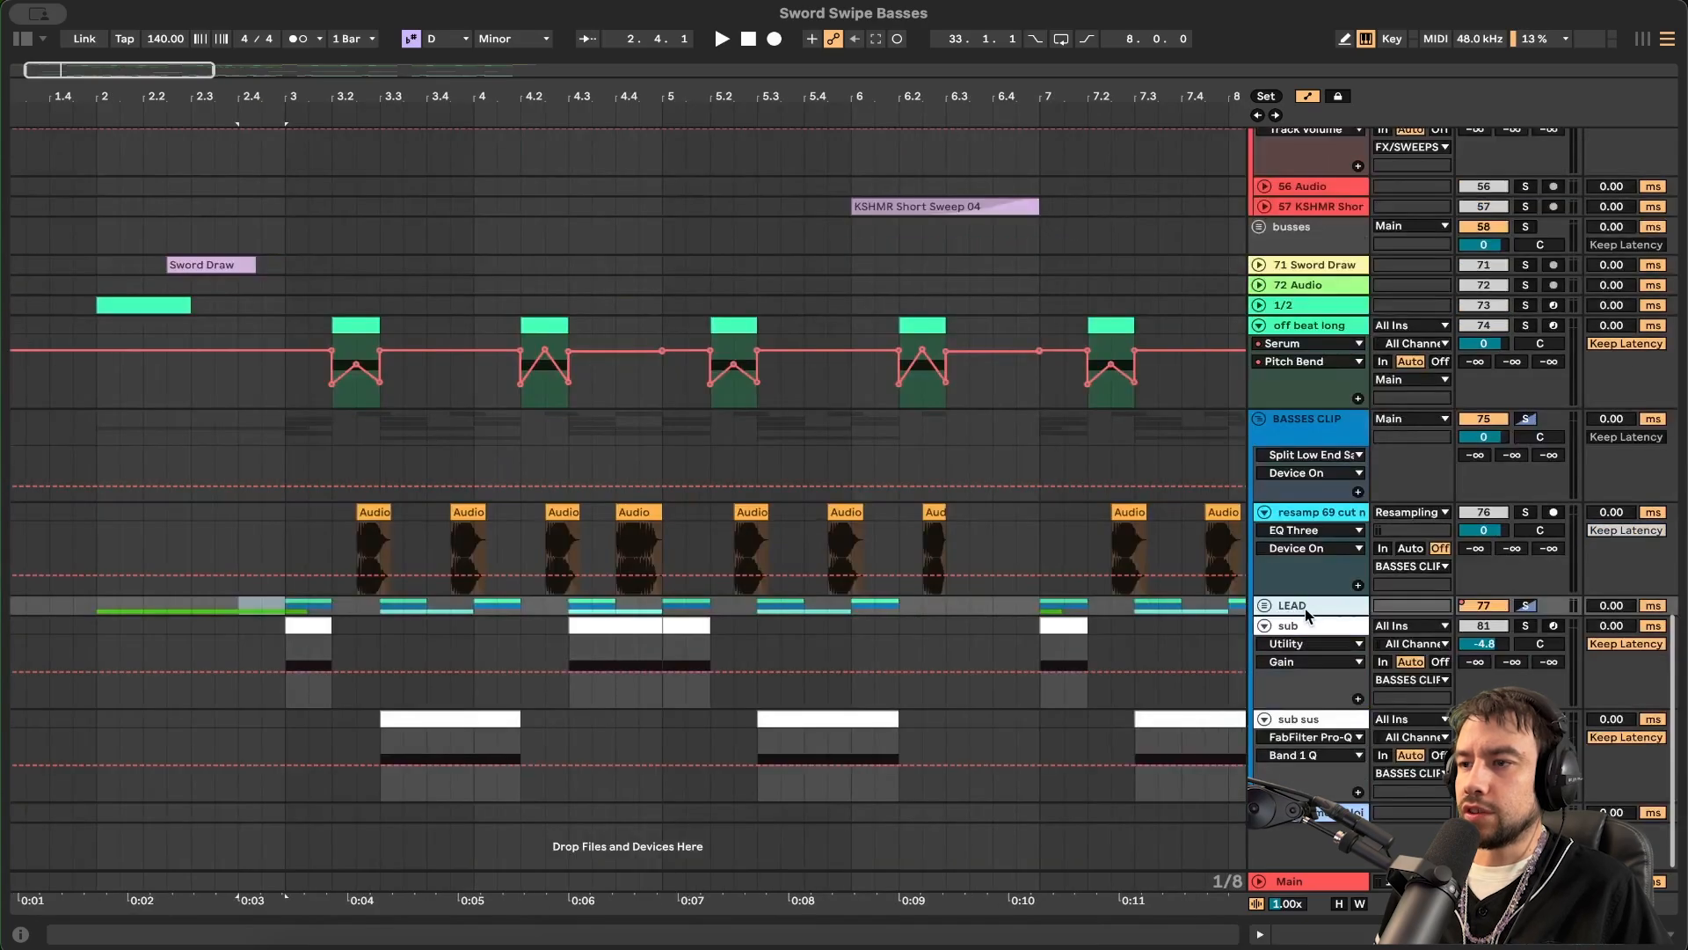
- Point out the sub and sub sus tracks, and display the LEAD group's EQ Eight to check its low cut
{"action": "left_click", "coordinate": [1301, 628]}
{"action": "left_click", "coordinate": [1299, 717], "text": "shift"}
{"action": "left_click", "coordinate": [1293, 607]}
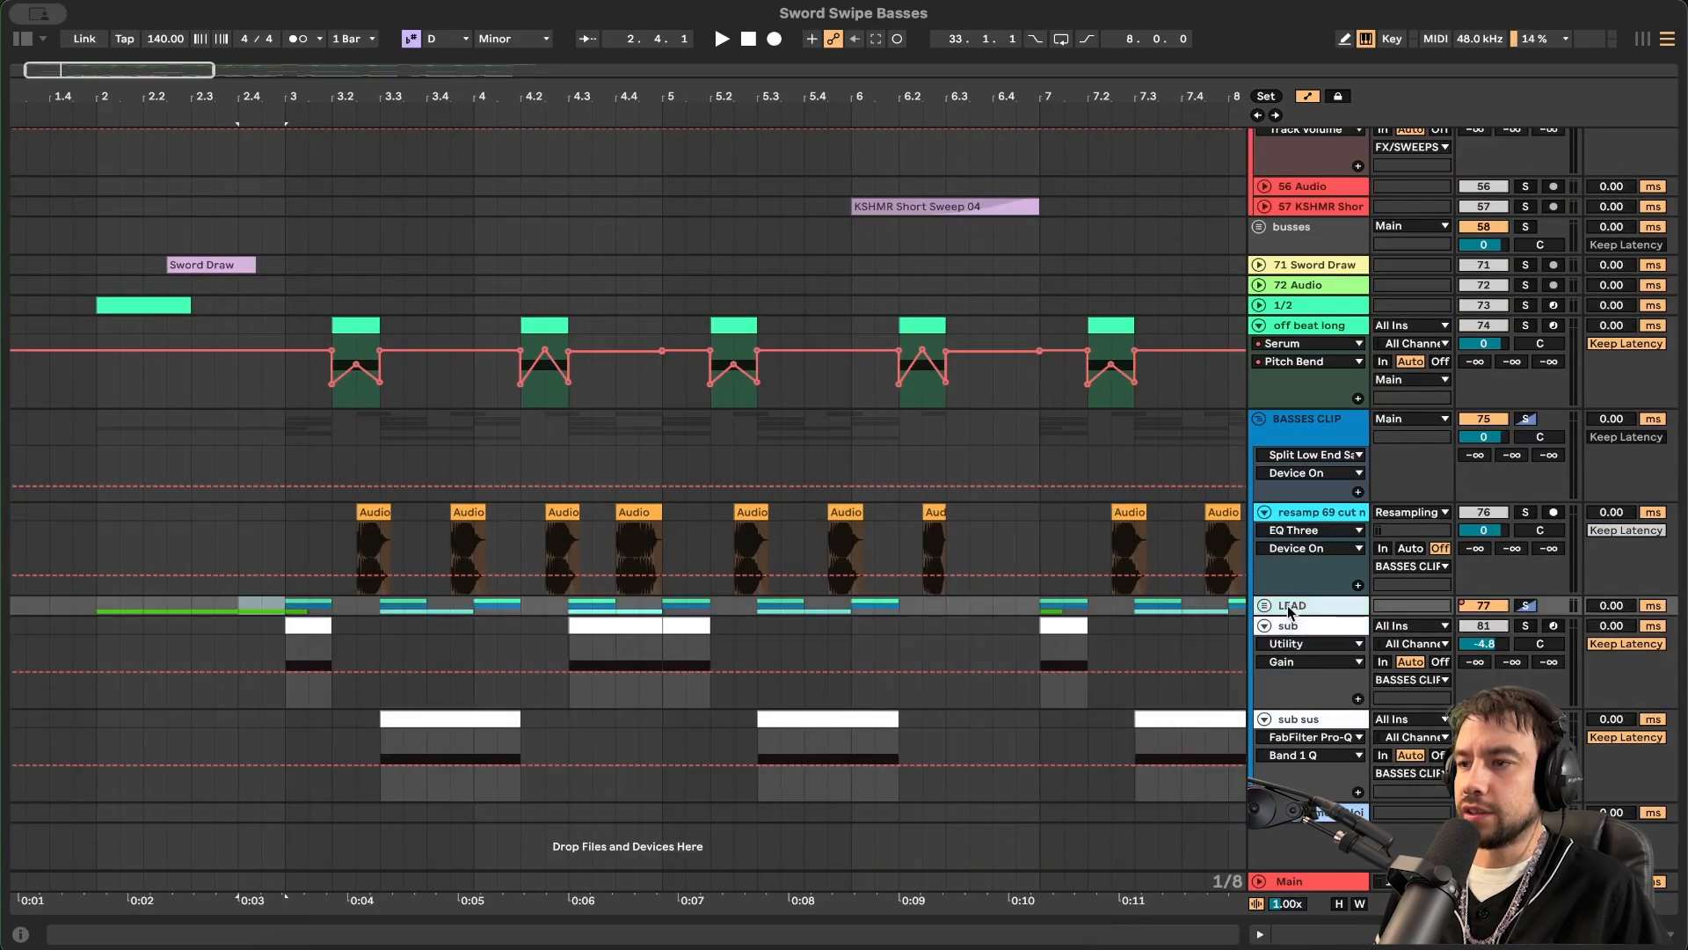
{"action": "double_click", "coordinate": [1293, 607]}
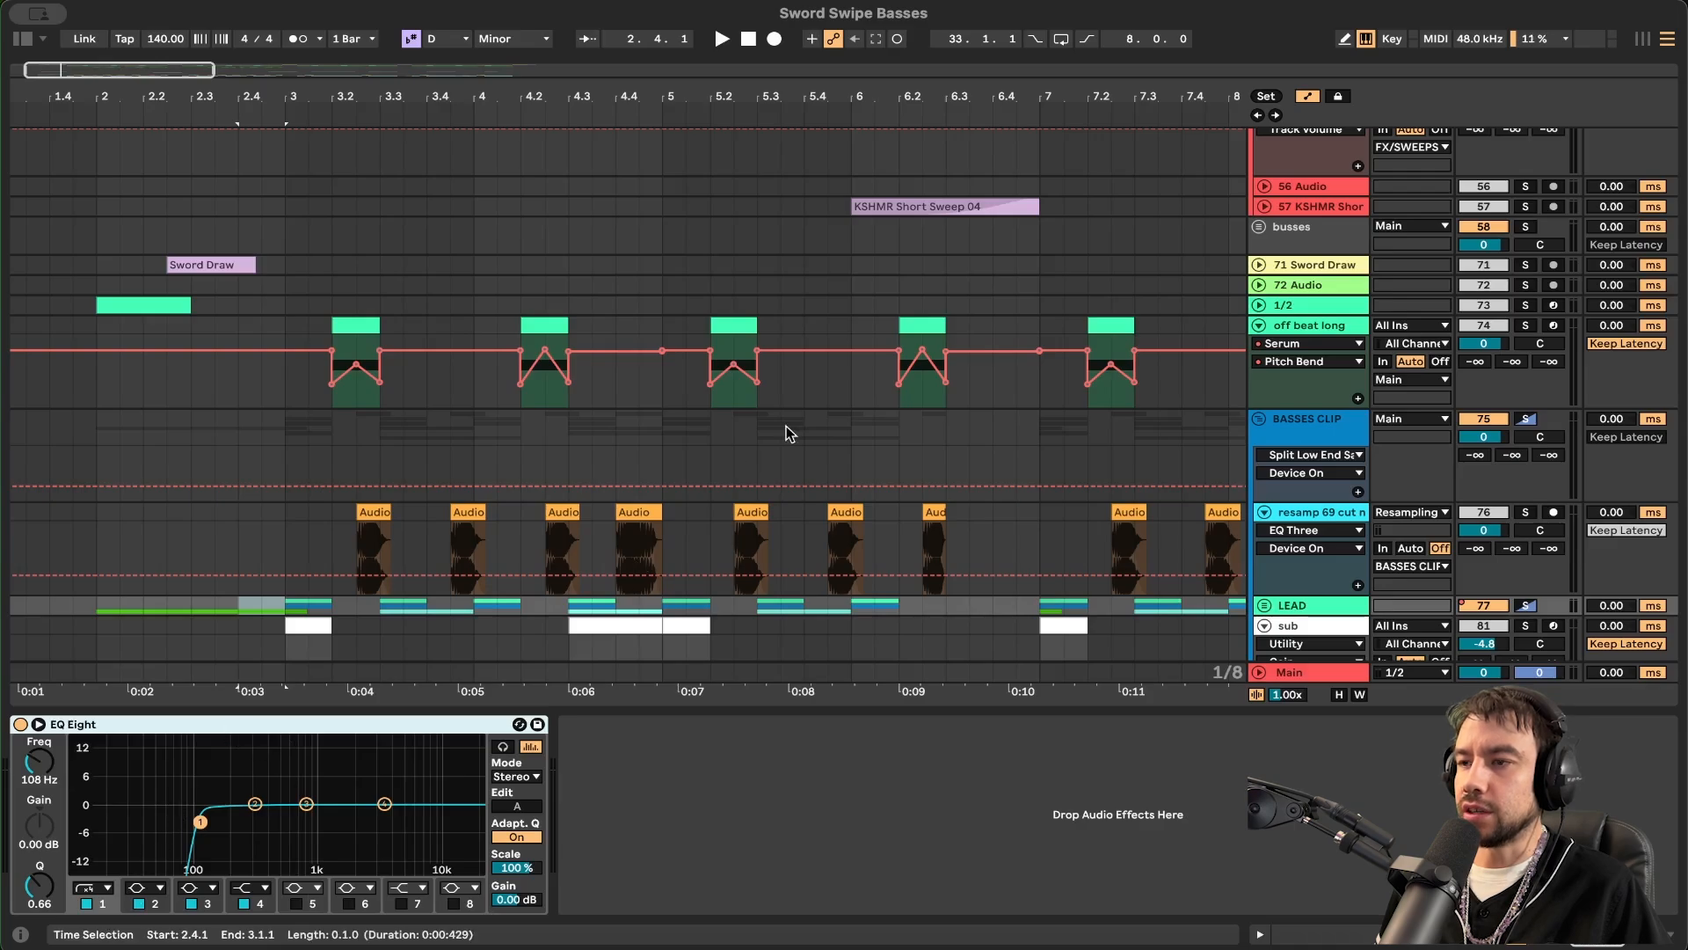
{"action": "scroll", "coordinate": [1313, 515], "scroll_direction": "down", "scroll_amount": 4}
{"action": "left_click", "coordinate": [1300, 450]}
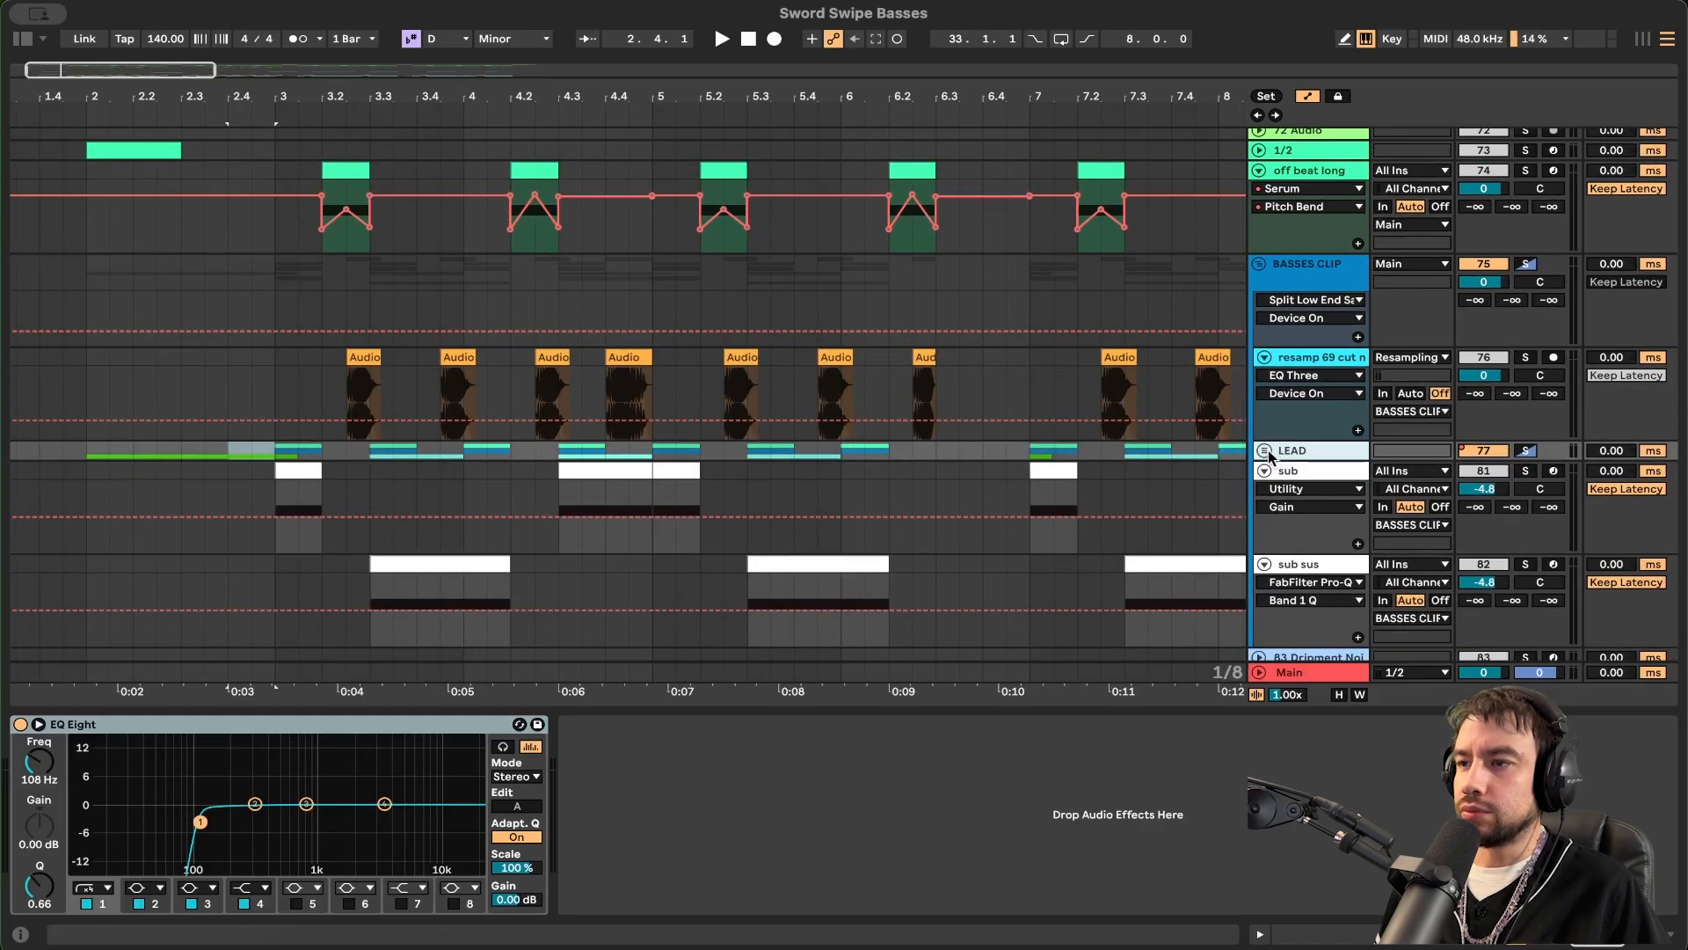
{"action": "left_click", "coordinate": [1264, 451]}
{"action": "left_click", "coordinate": [1263, 451]}
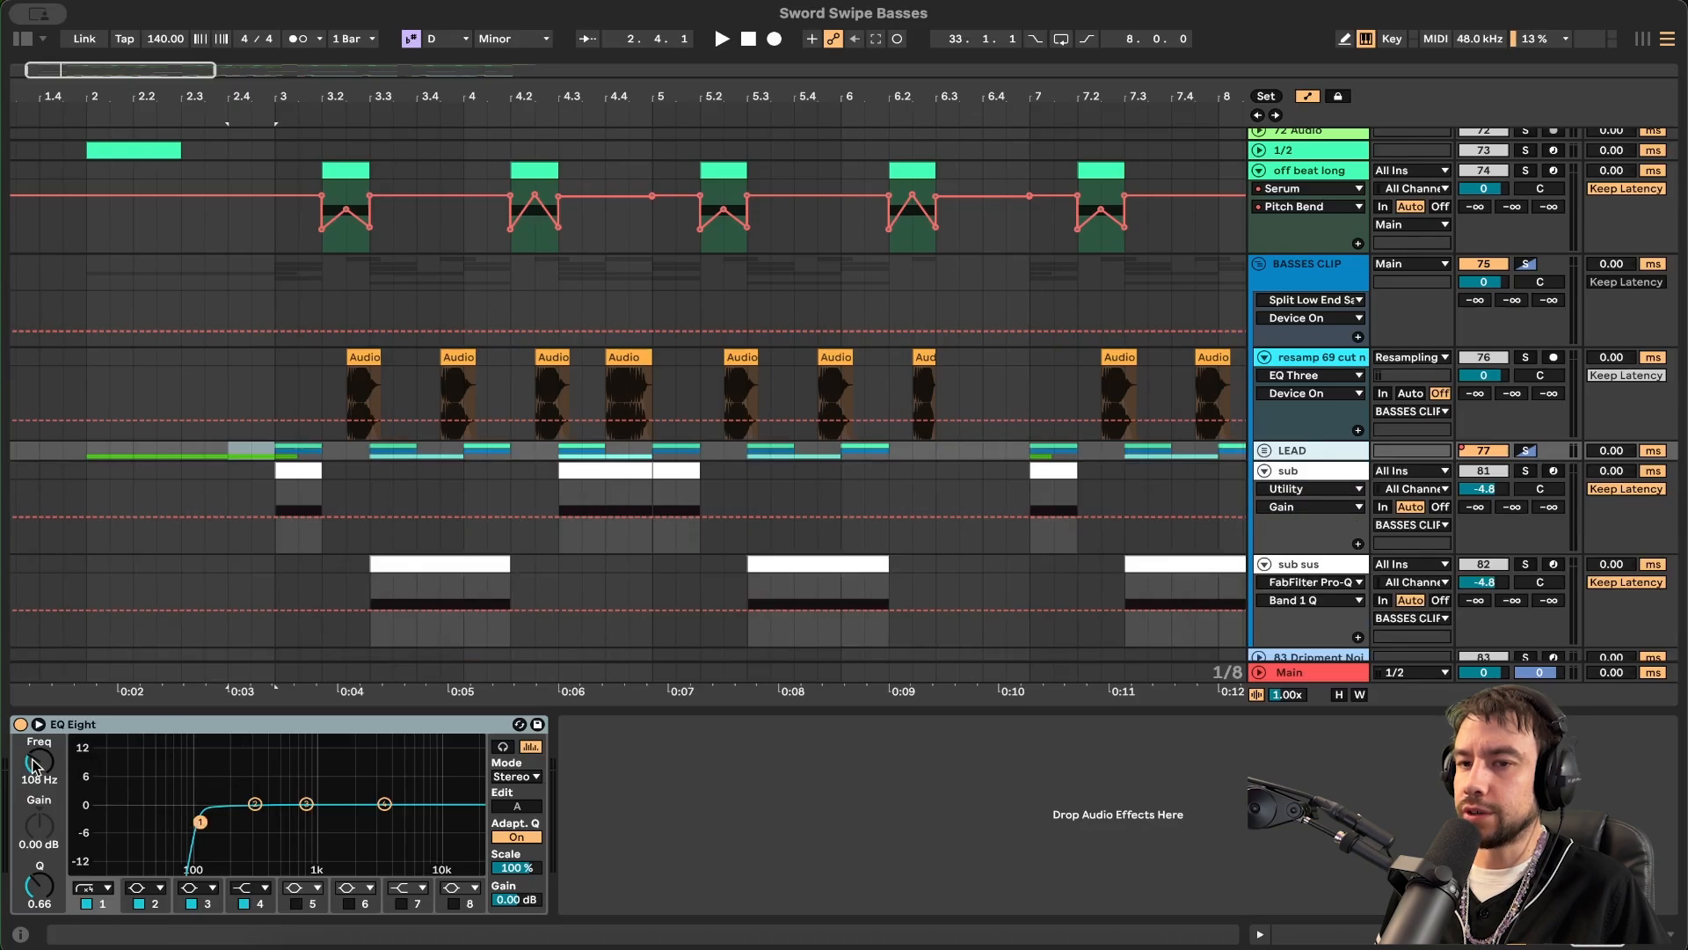
- Examine the device chains of the sub and sub sus tracks and the BASSES CLIP group, then hide the devices
{"action": "scroll", "coordinate": [766, 483], "scroll_direction": "down", "scroll_amount": 2}
{"action": "scroll", "coordinate": [766, 482], "scroll_direction": "right", "scroll_amount": 1}
{"action": "left_click", "coordinate": [1299, 420]}
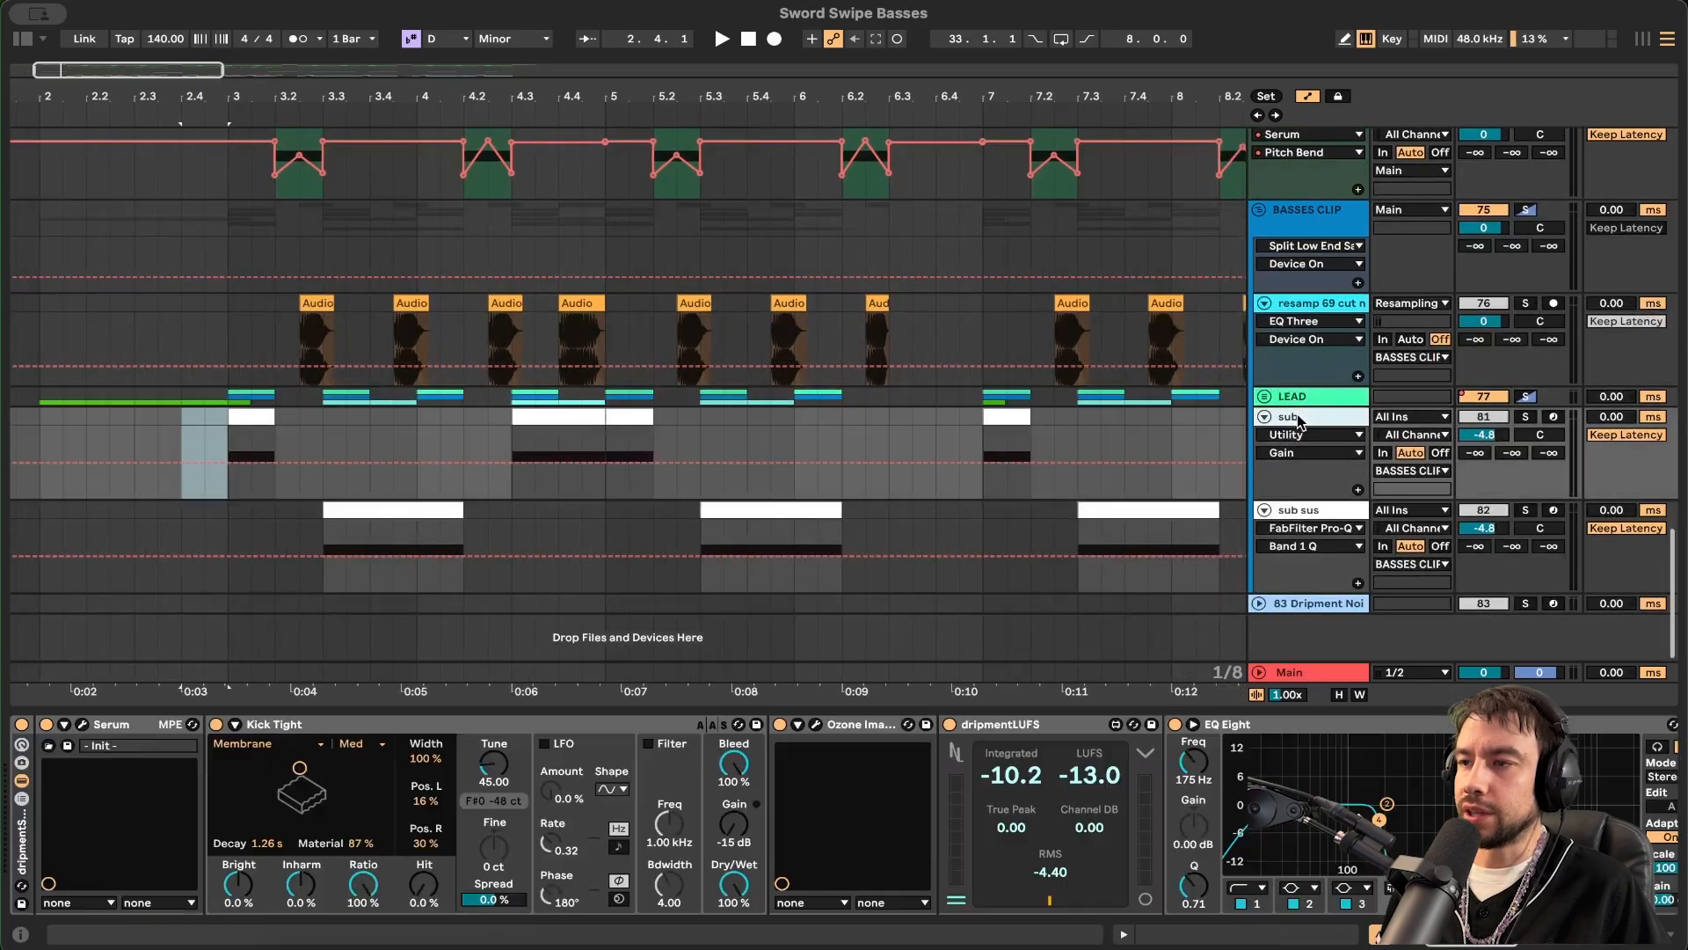
{"action": "left_click", "coordinate": [1308, 515], "text": "shift"}
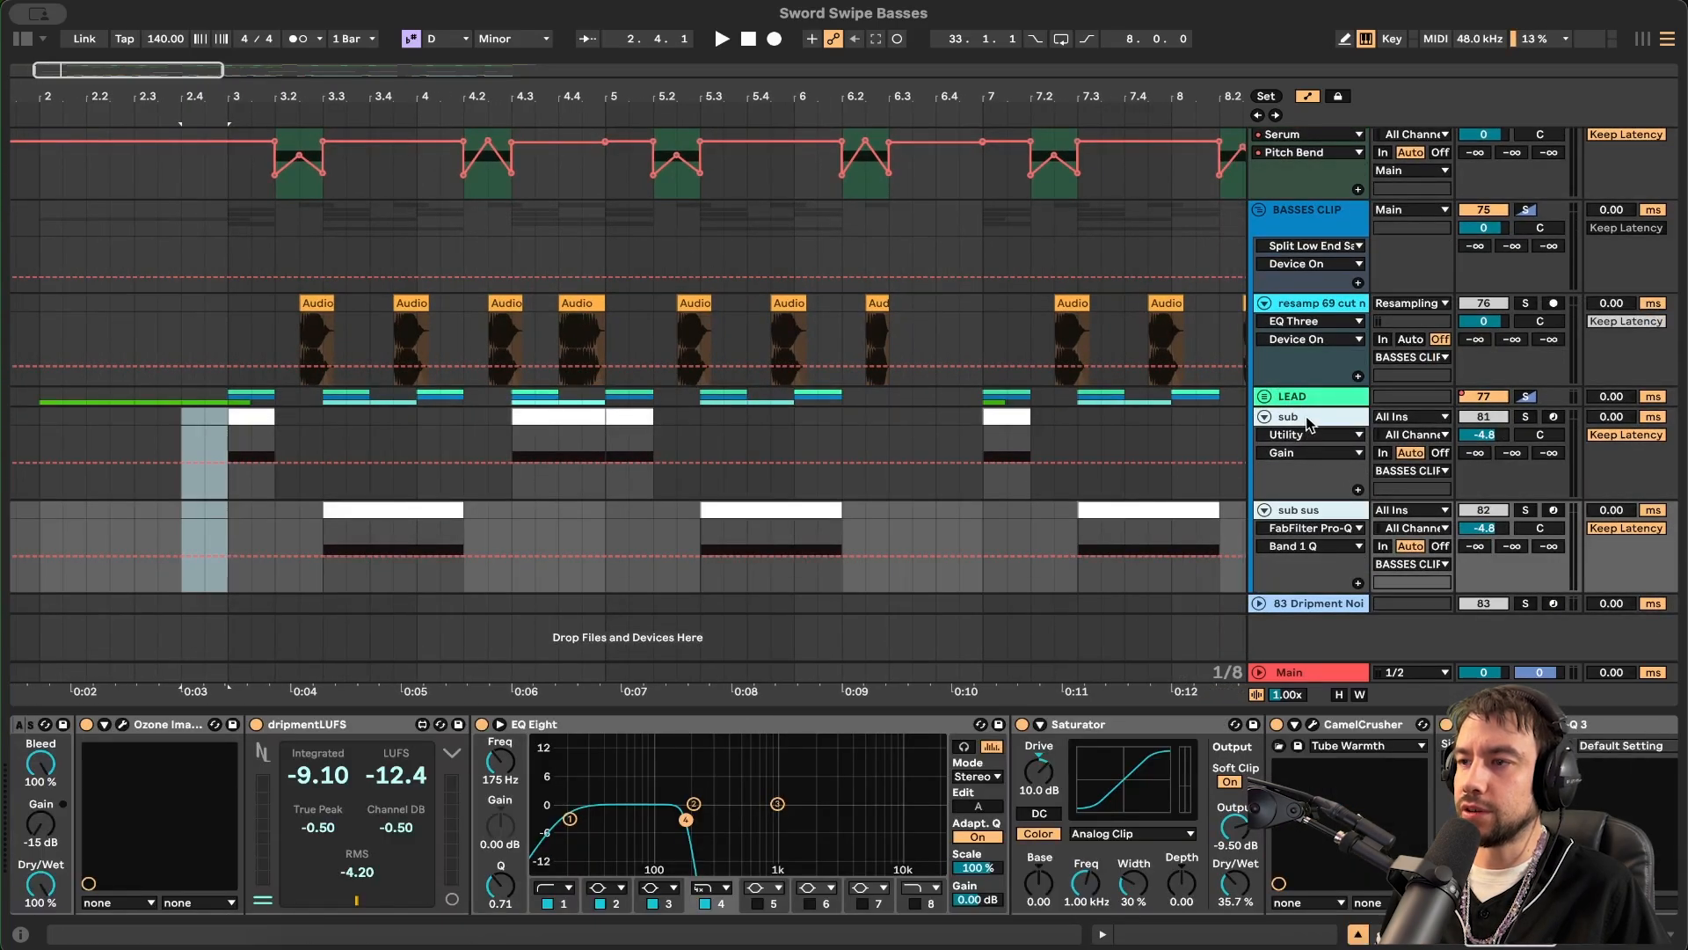
{"action": "left_click", "coordinate": [1312, 226]}
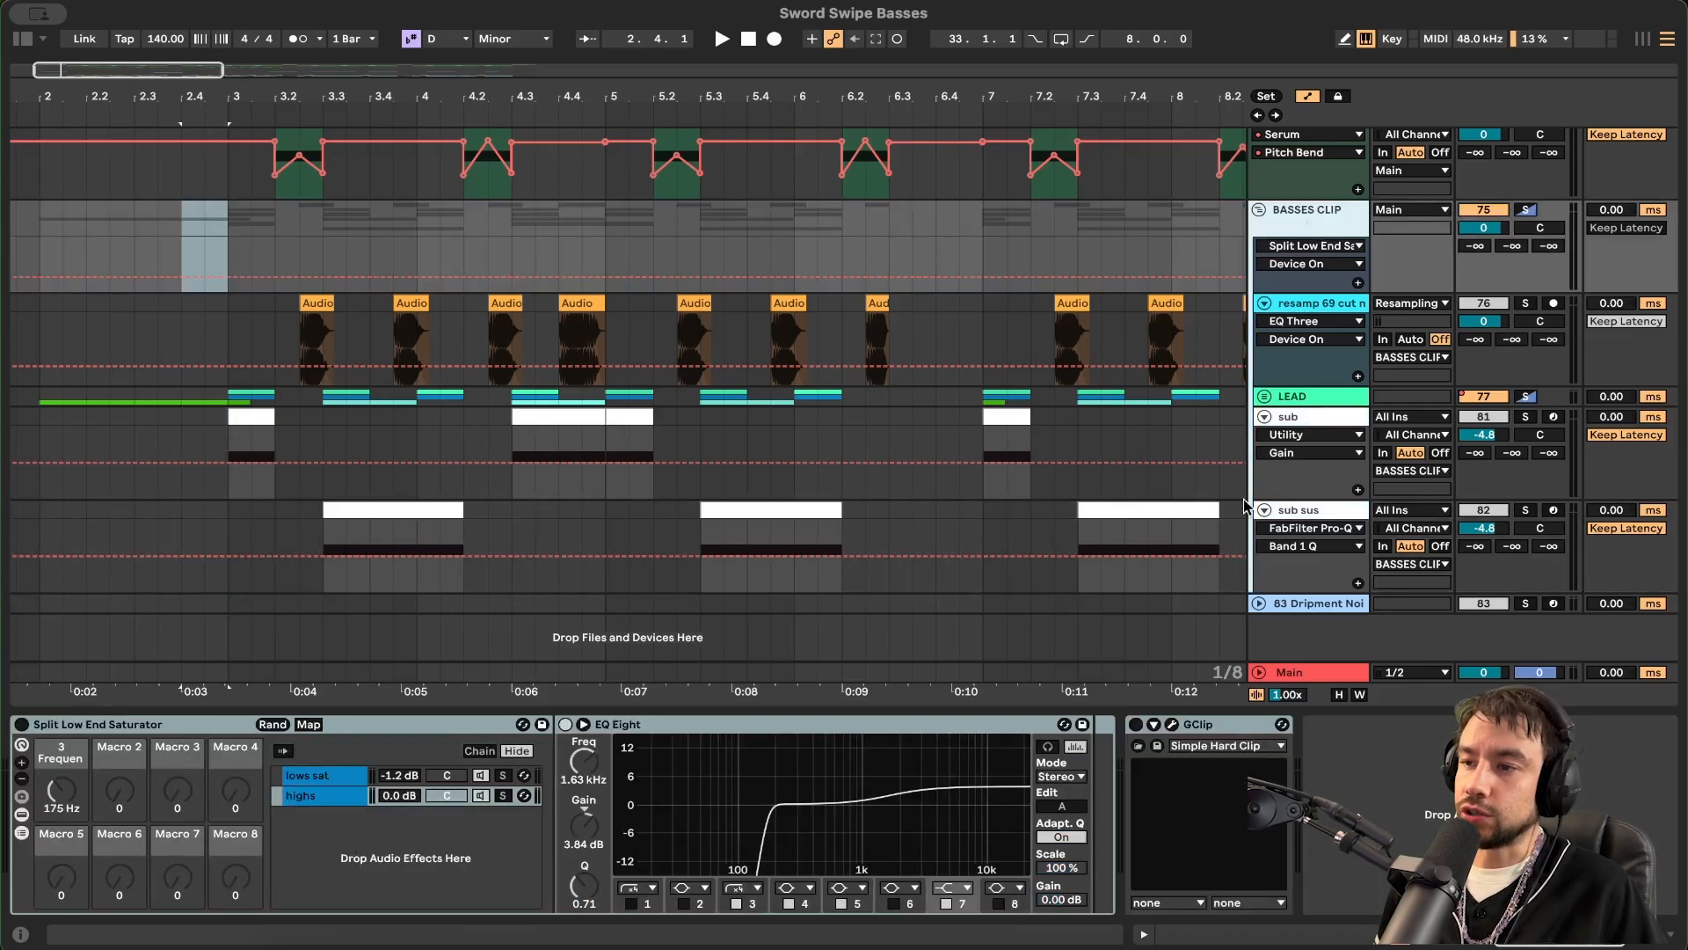
{"action": "left_click", "coordinate": [1192, 730]}
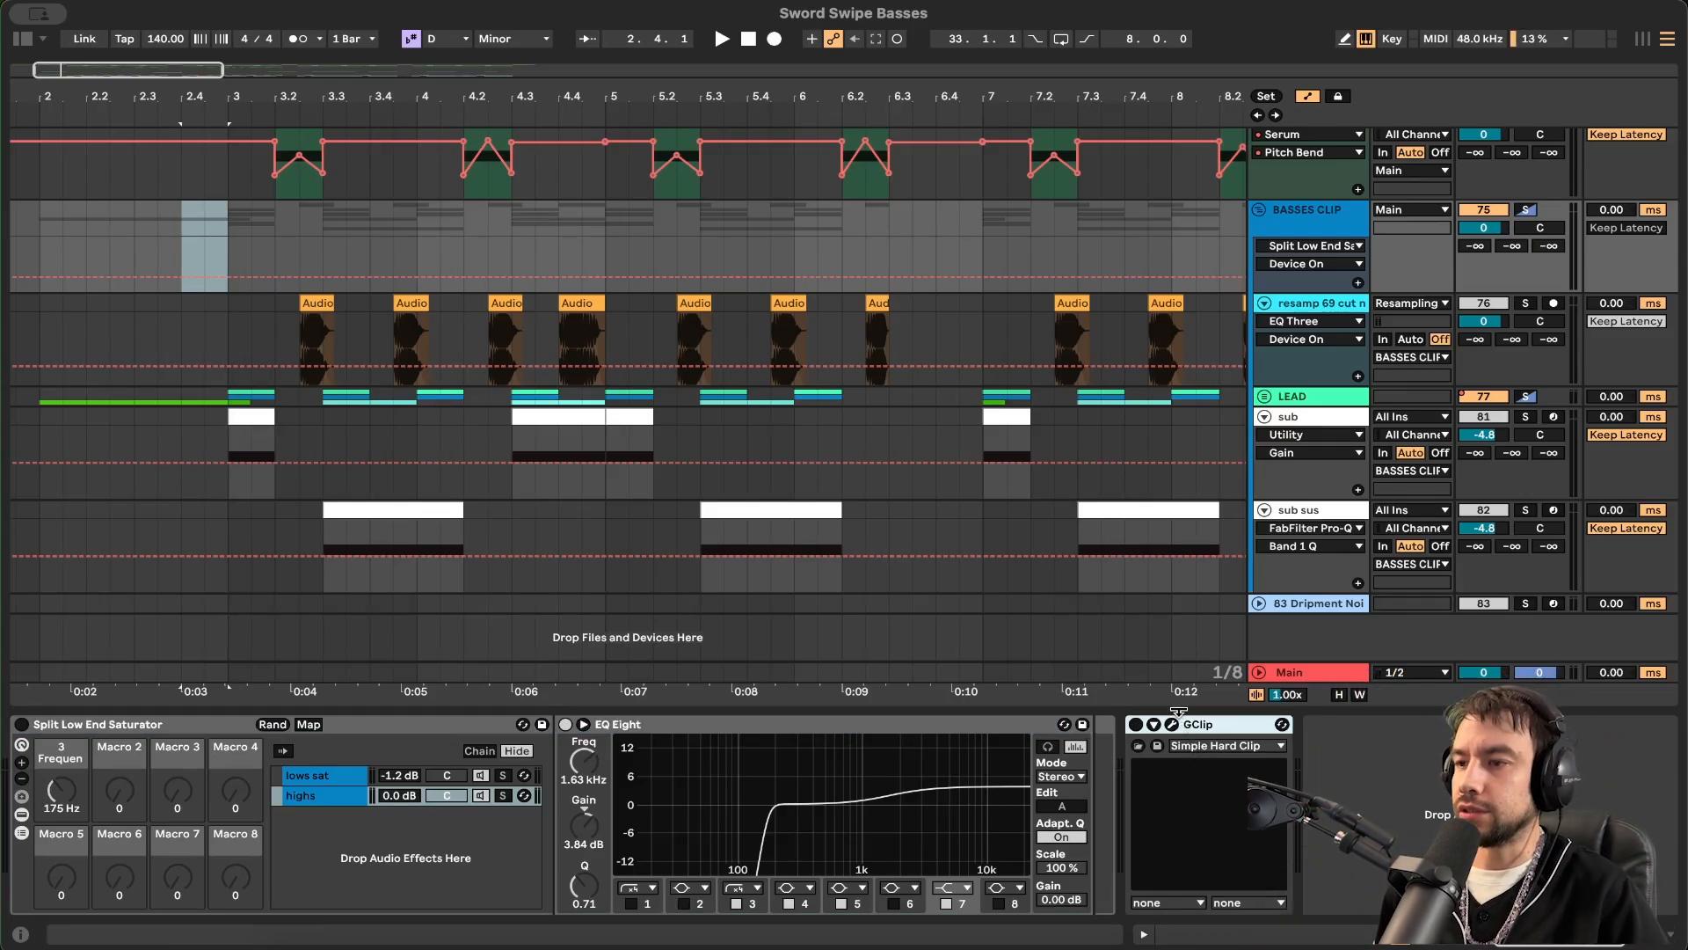
{"action": "key", "text": "alt+super+l"}
- Unfold the LEAD group and solo its swipe 1 hi track
{"action": "scroll", "coordinate": [1180, 709], "scroll_direction": "down", "scroll_amount": 3}
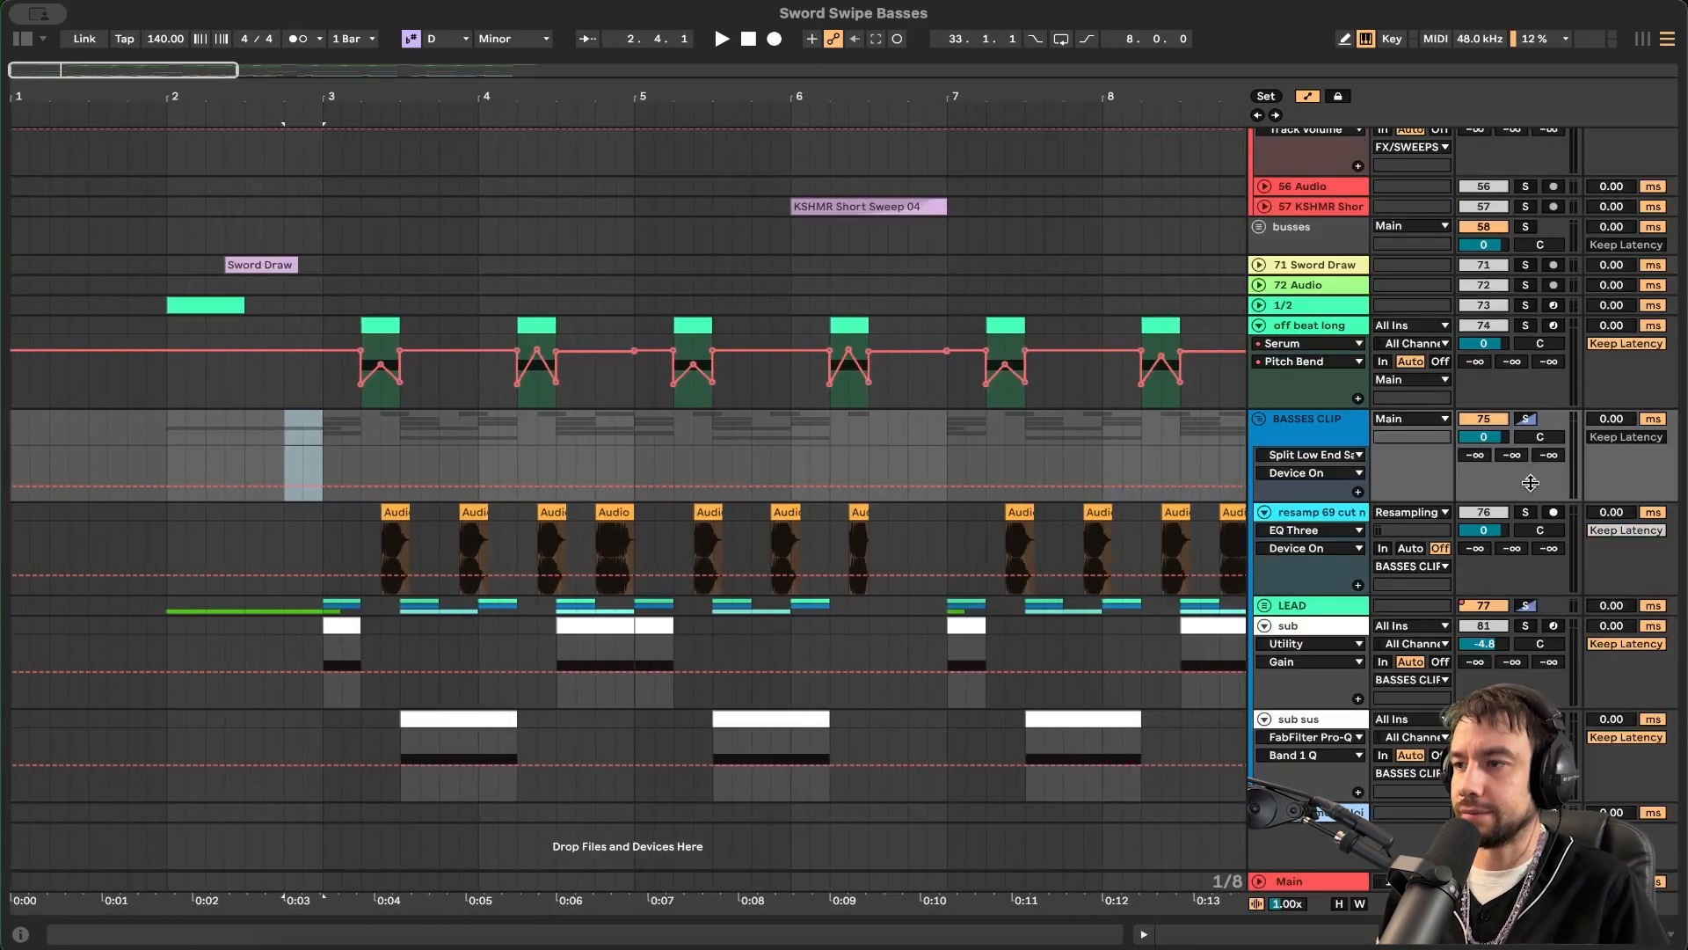
{"action": "left_click", "coordinate": [1264, 605]}
{"action": "scroll", "coordinate": [1055, 484], "scroll_direction": "down", "scroll_amount": 5}
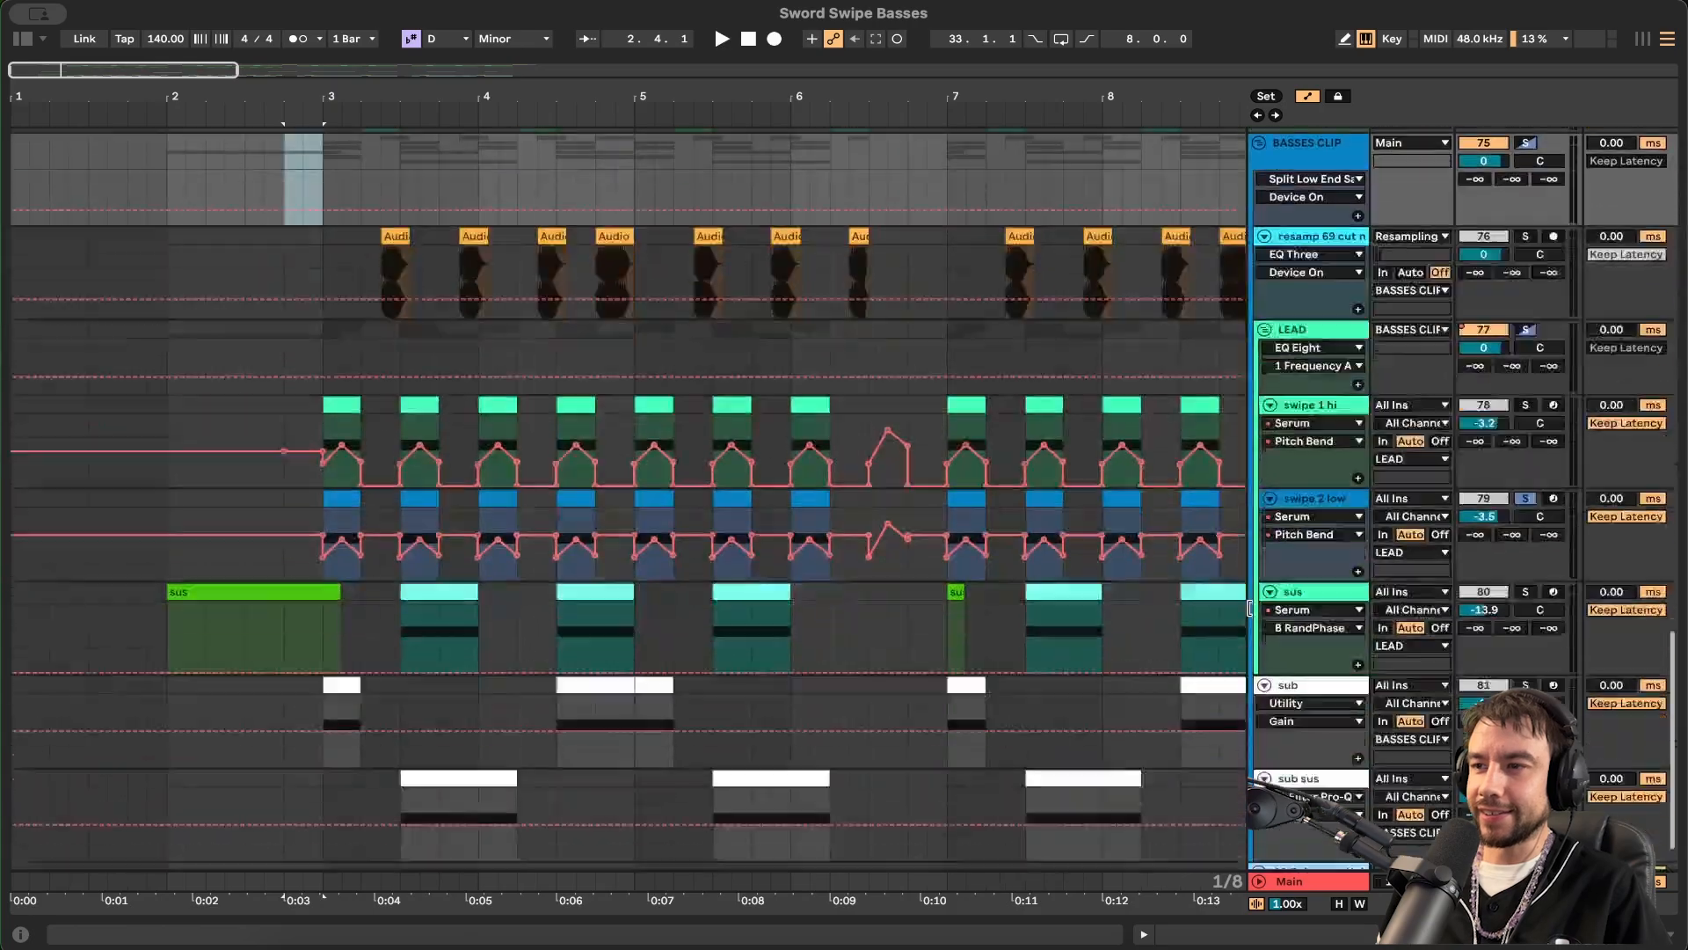
{"action": "left_click", "coordinate": [1006, 356]}
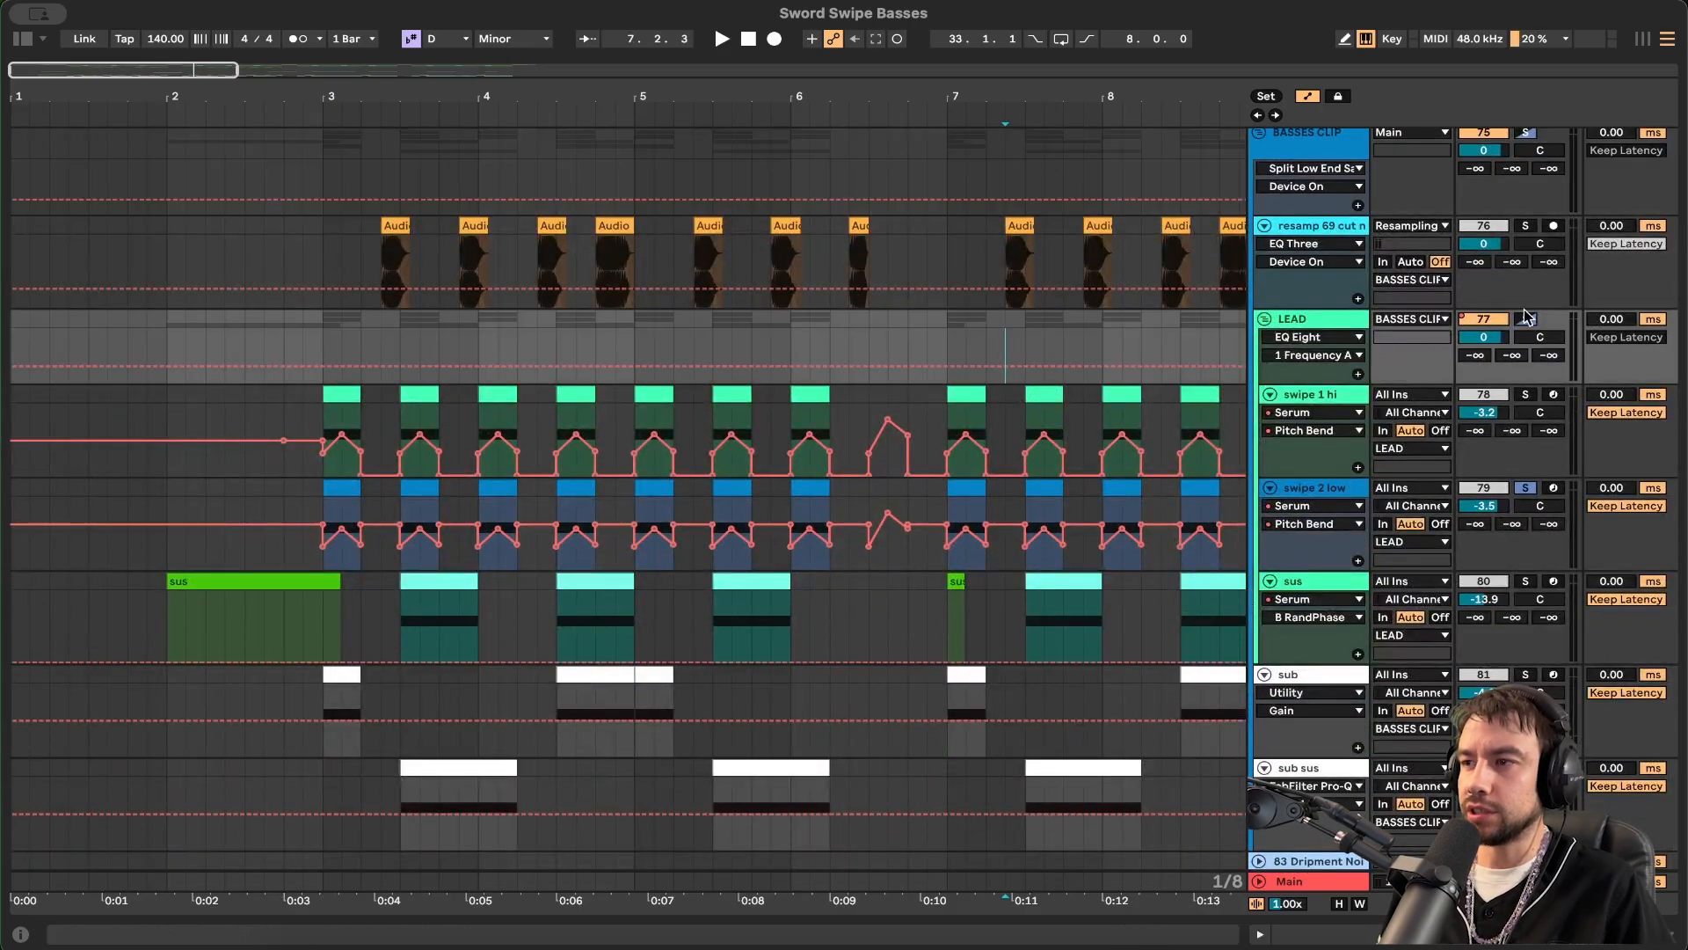
{"action": "left_click", "coordinate": [1526, 394]}
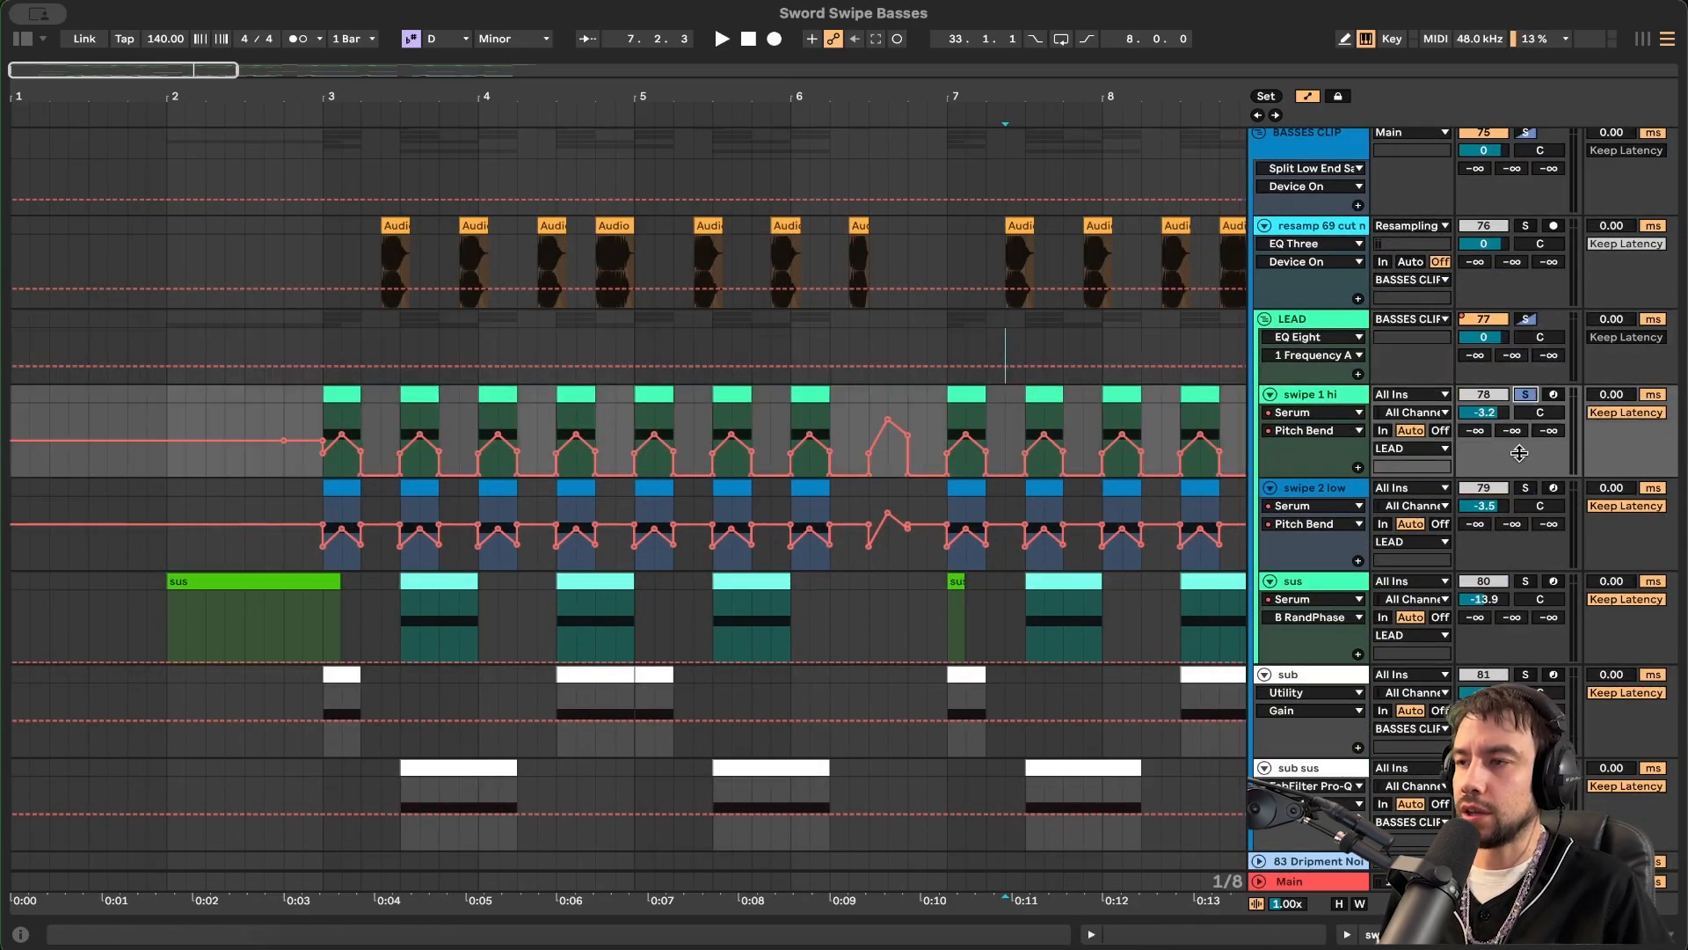
- Display the LEAD group's EQ Eight, then show swipe 1 hi's devices and play its clip at 3.1.1
{"action": "double_click", "coordinate": [1300, 318]}
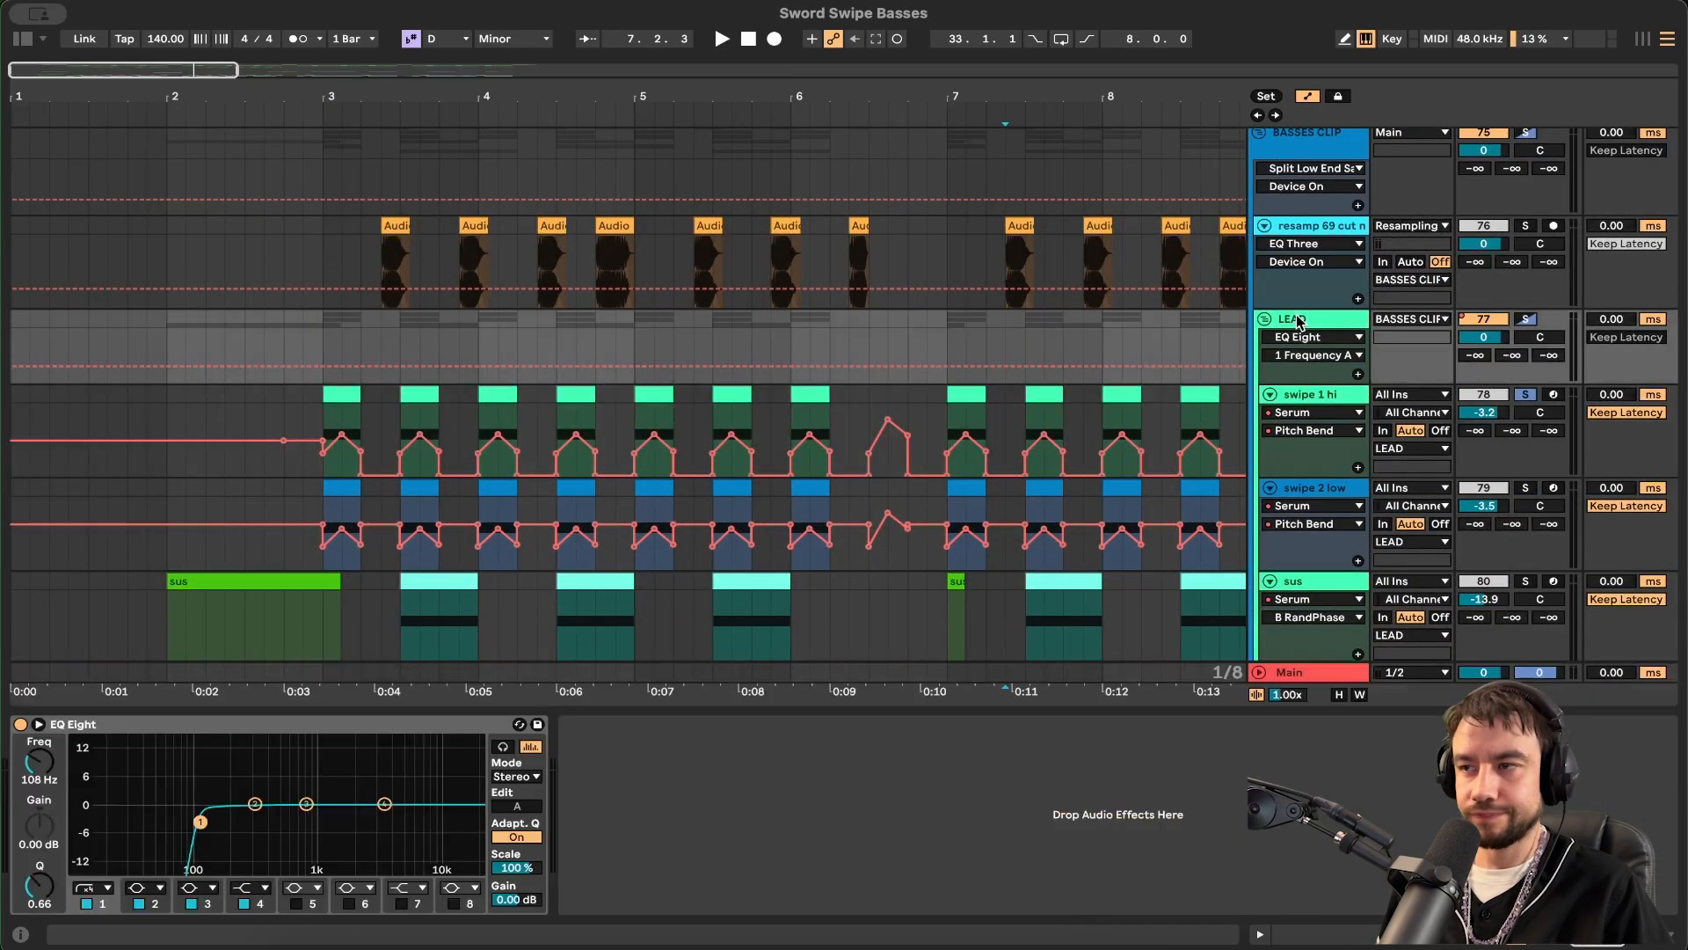
{"action": "left_click", "coordinate": [1317, 394]}
{"action": "left_click", "coordinate": [347, 409]}
{"action": "key", "text": "space"}
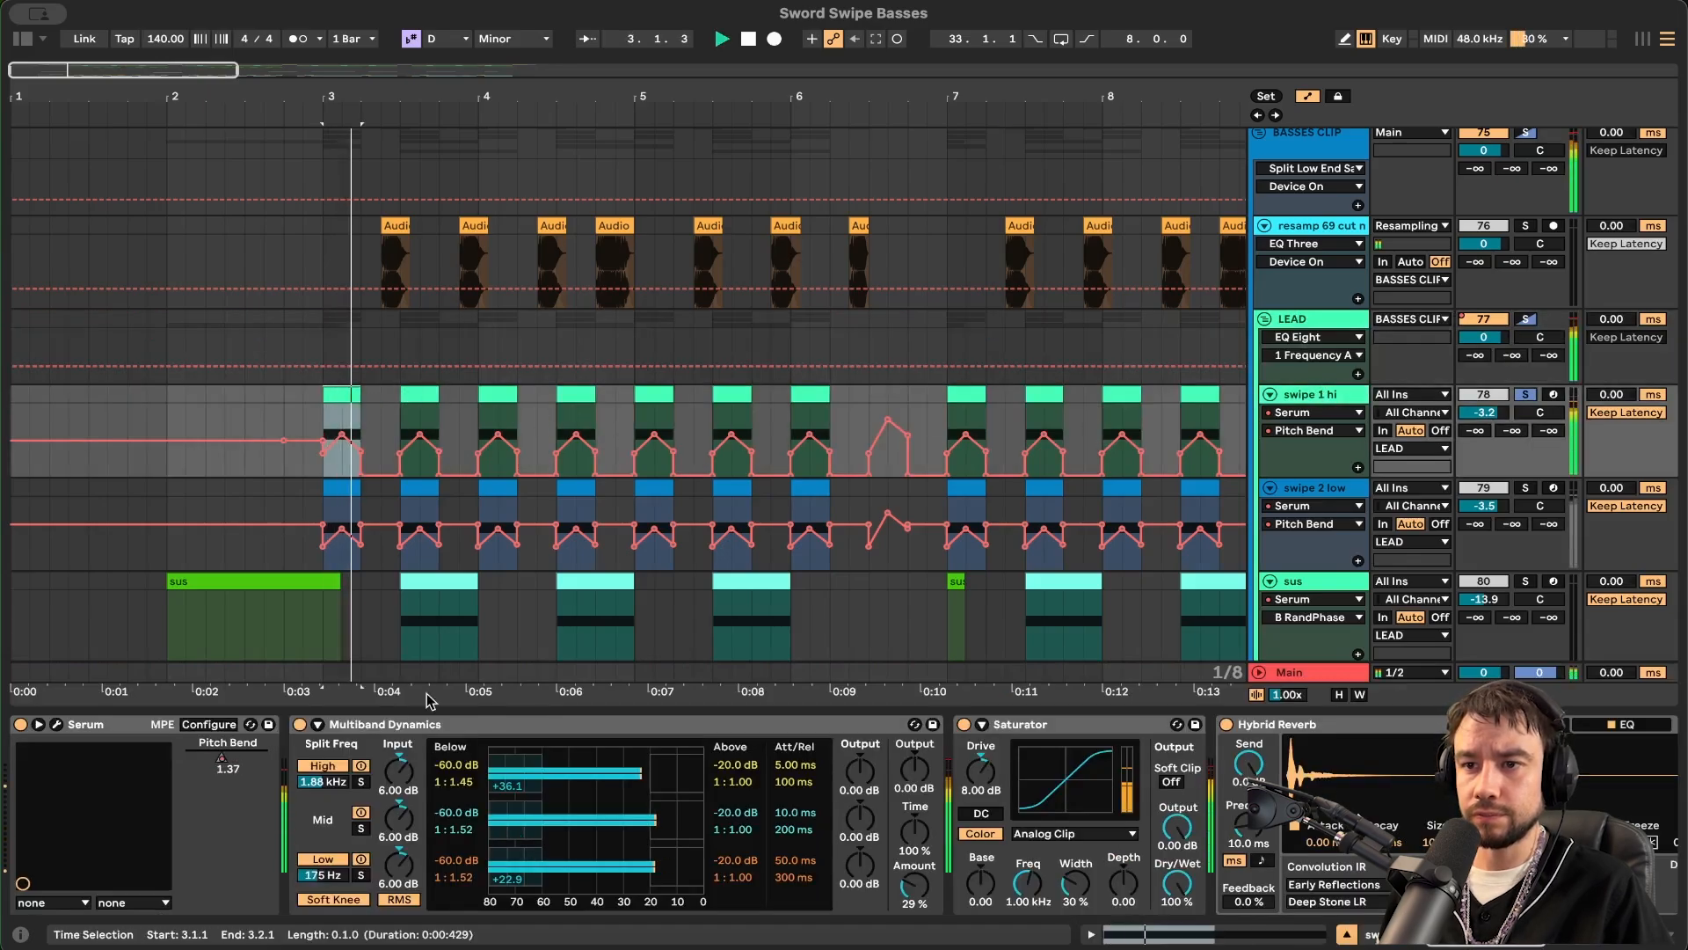
- Examine the swipe 1 hi effect chain from Multiband Dynamics through Saturator and Hybrid Reverb to EQ Eight and the last plug-in
{"action": "left_click", "coordinate": [403, 728]}
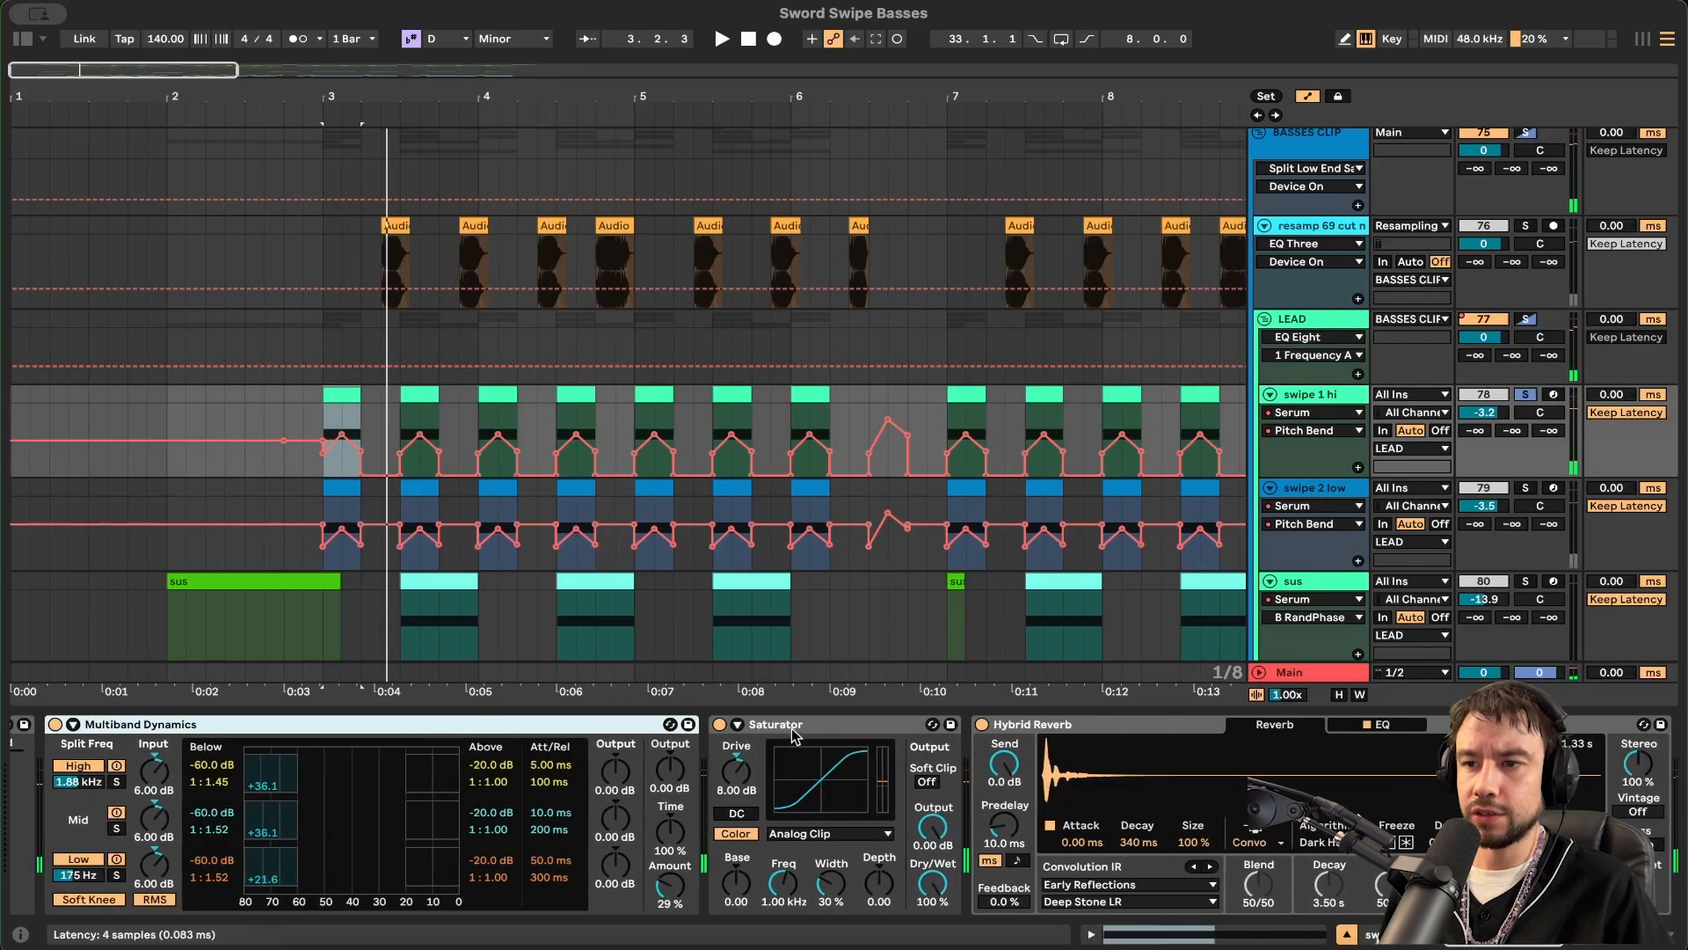
{"action": "left_click", "coordinate": [794, 723]}
{"action": "scroll", "coordinate": [827, 787], "scroll_direction": "right", "scroll_amount": 5}
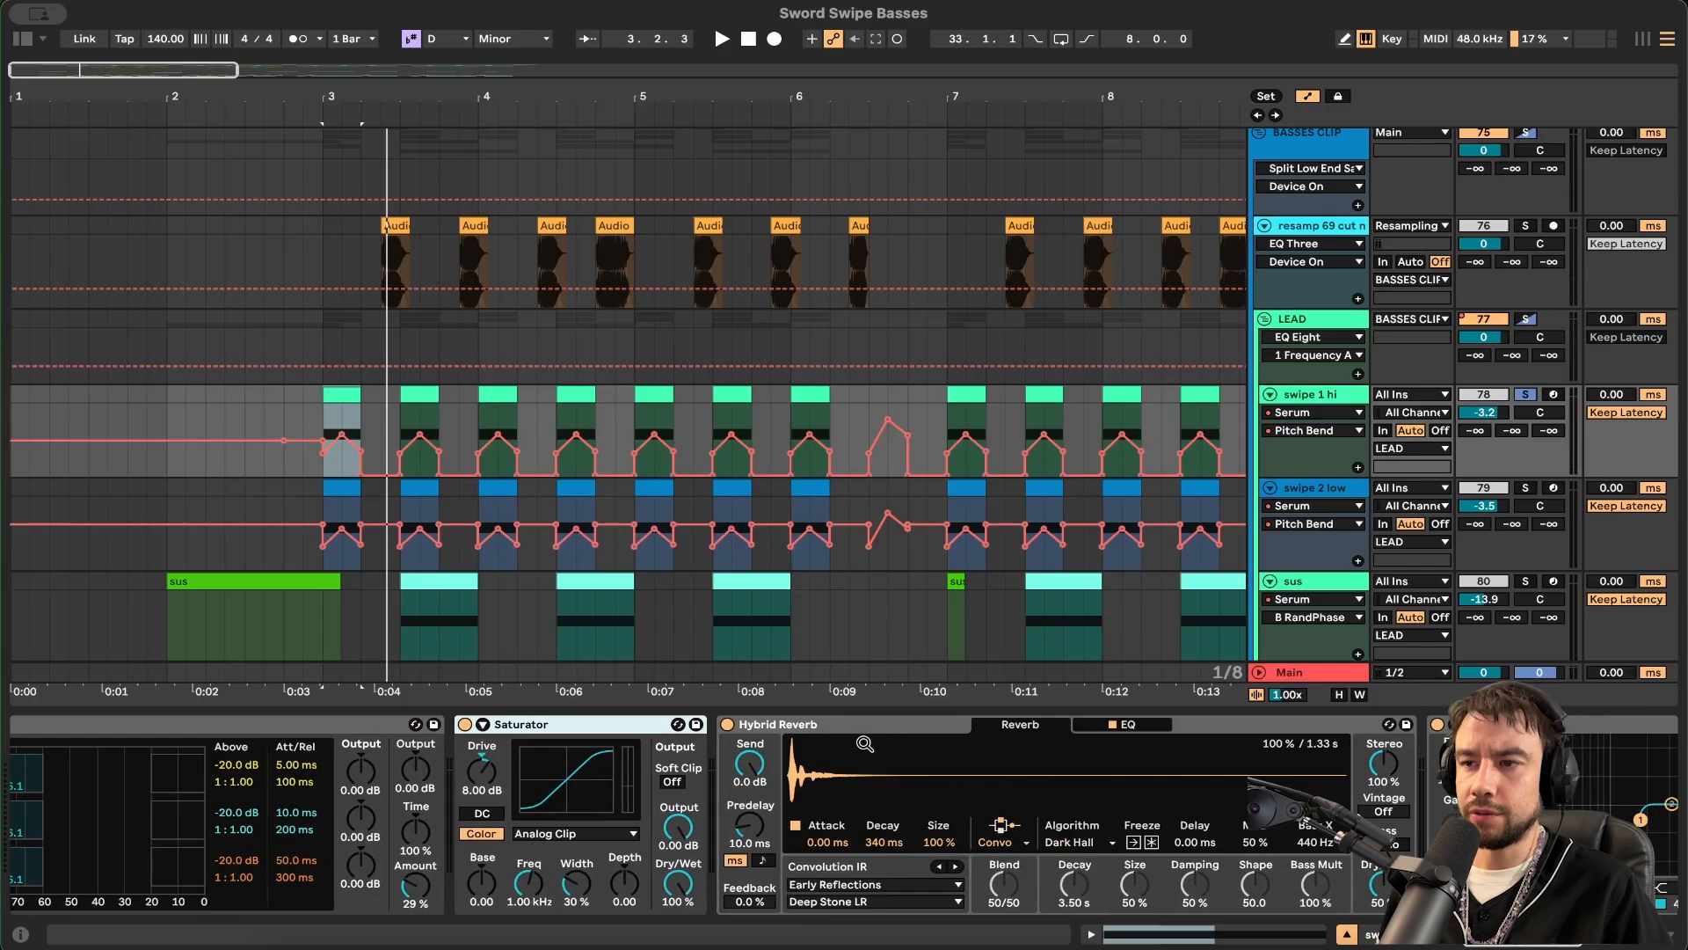
{"action": "left_click", "coordinate": [858, 722]}
{"action": "scroll", "coordinate": [879, 725], "scroll_direction": "right", "scroll_amount": 10}
{"action": "left_click", "coordinate": [997, 724]}
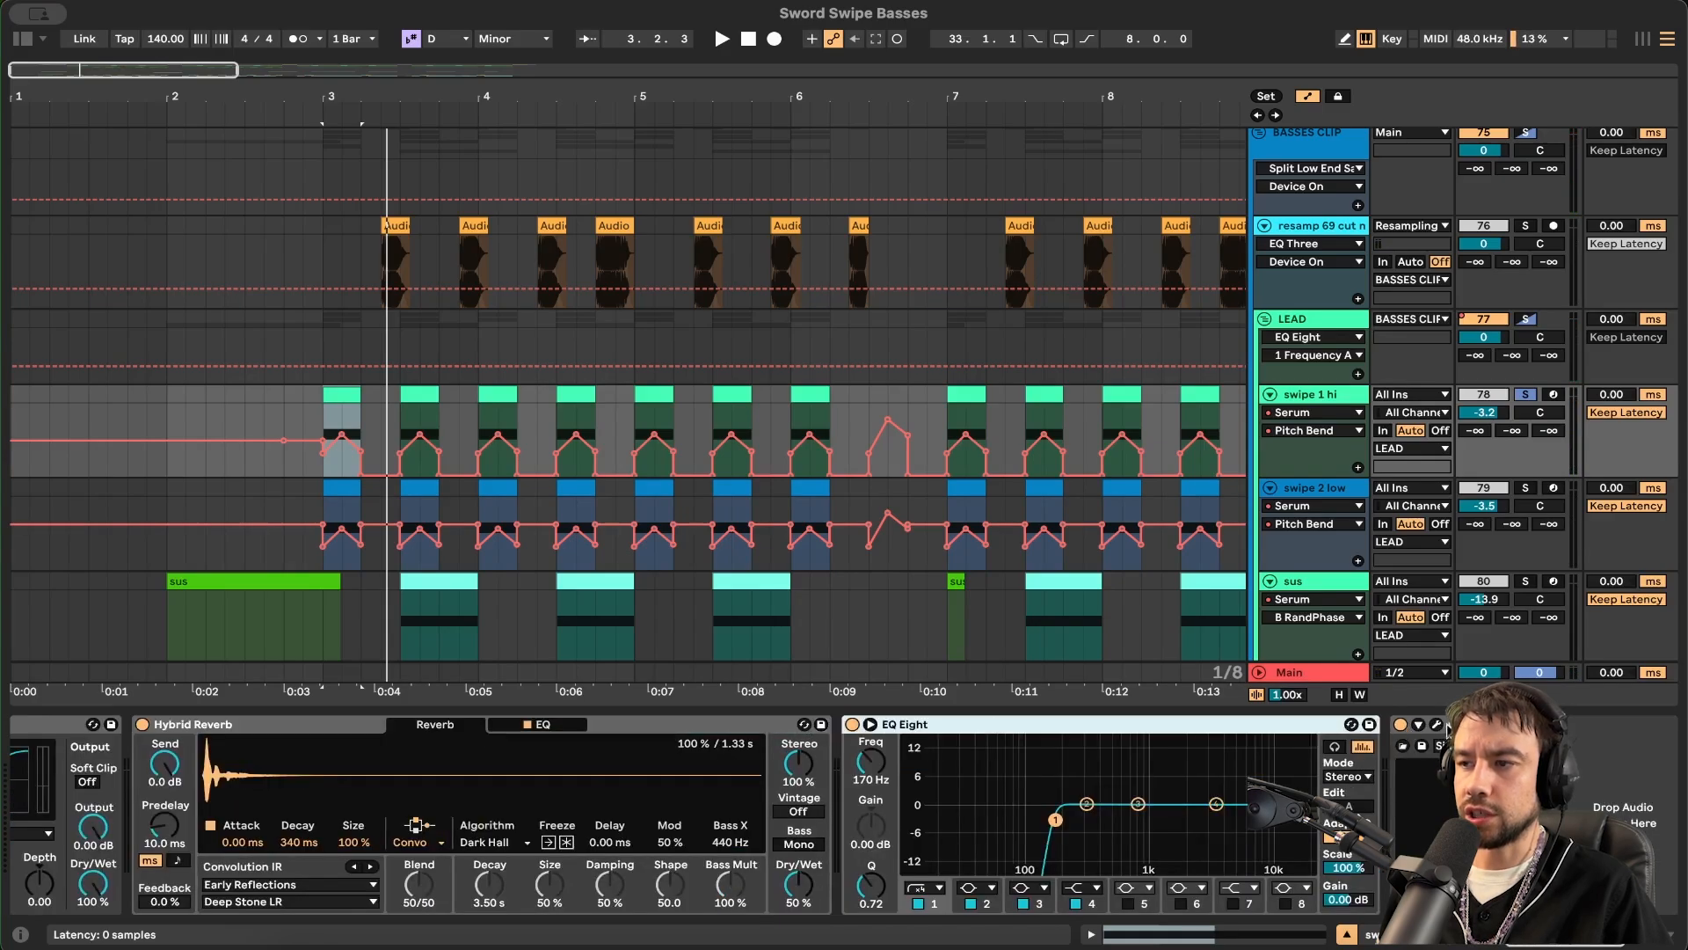
{"action": "left_click", "coordinate": [1447, 728]}
{"action": "scroll", "coordinate": [658, 768], "scroll_direction": "left", "scroll_amount": 12}
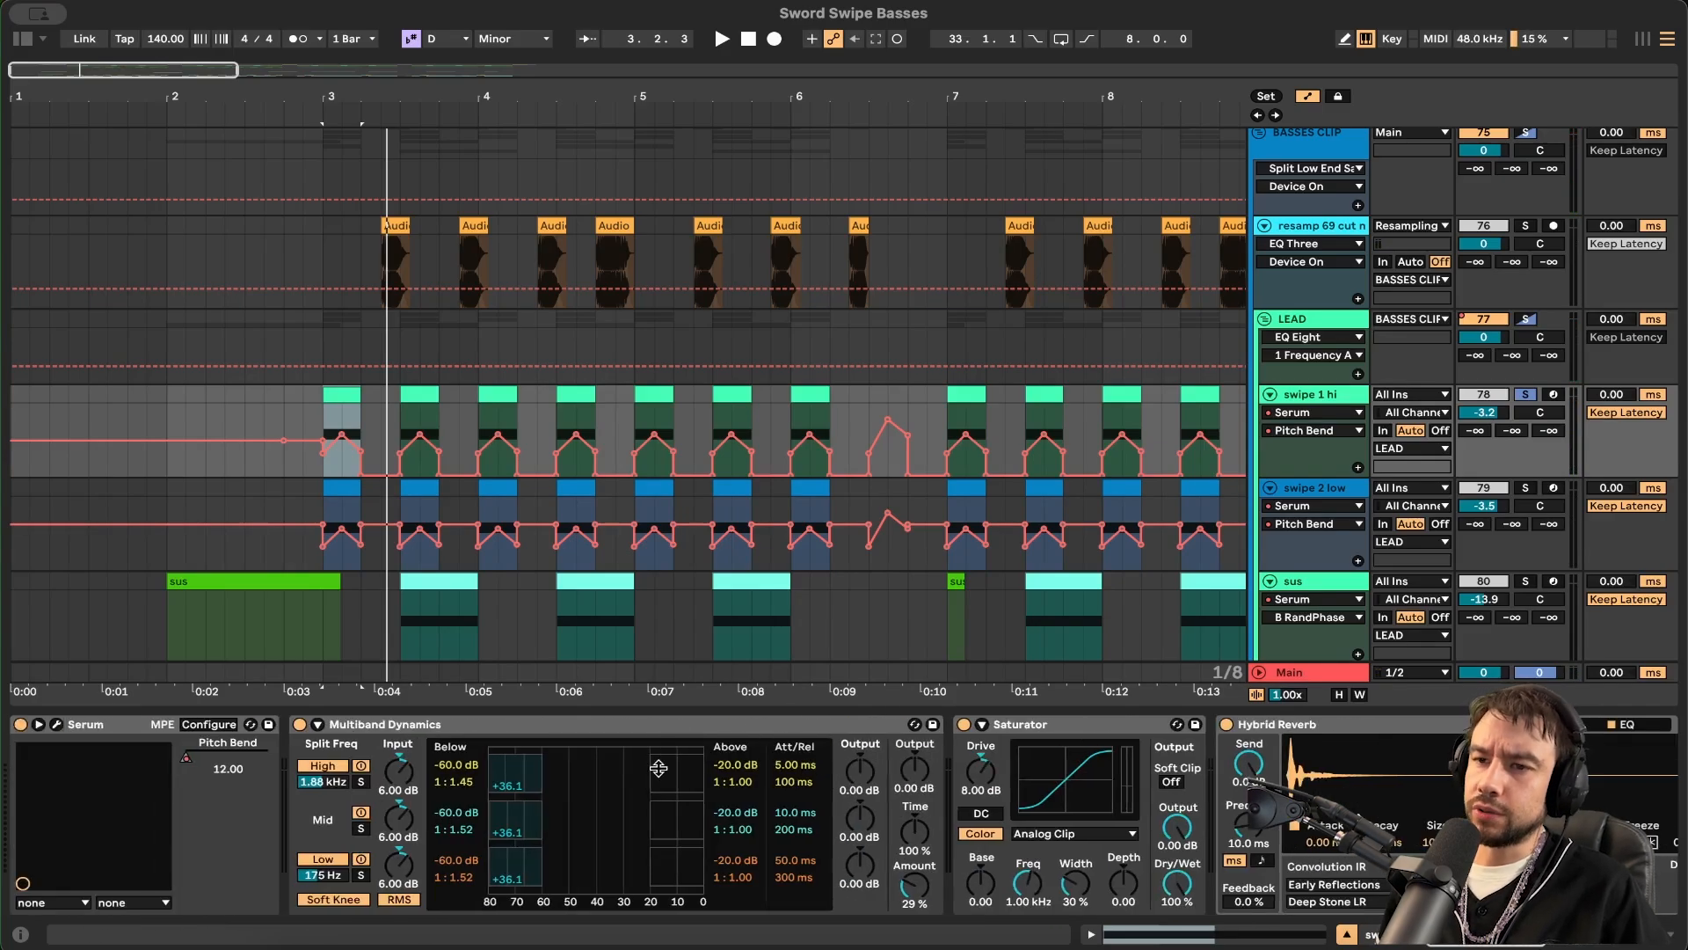
- Inspect swipe 1 hi's Multiband Dynamics amount, its Saturator settings and its Hybrid Reverb decay and convolution settings
{"action": "left_click", "coordinate": [506, 724]}
{"action": "left_click", "coordinate": [922, 894]}
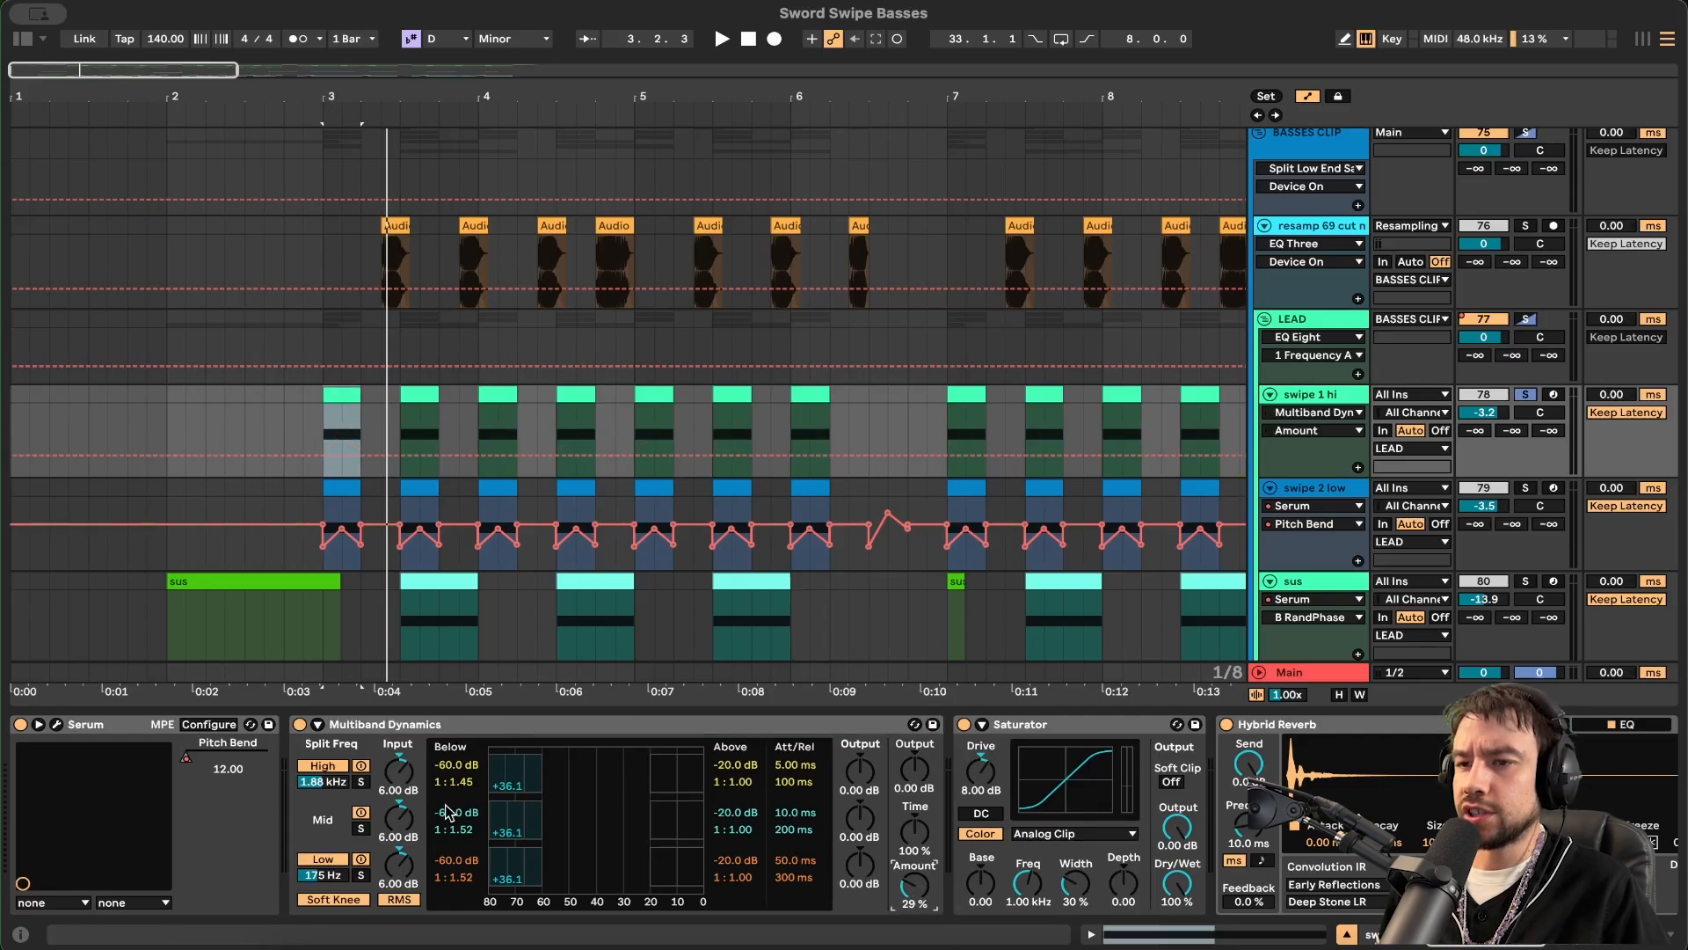
{"action": "scroll", "coordinate": [729, 818], "scroll_direction": "right", "scroll_amount": 3}
{"action": "left_click", "coordinate": [763, 730]}
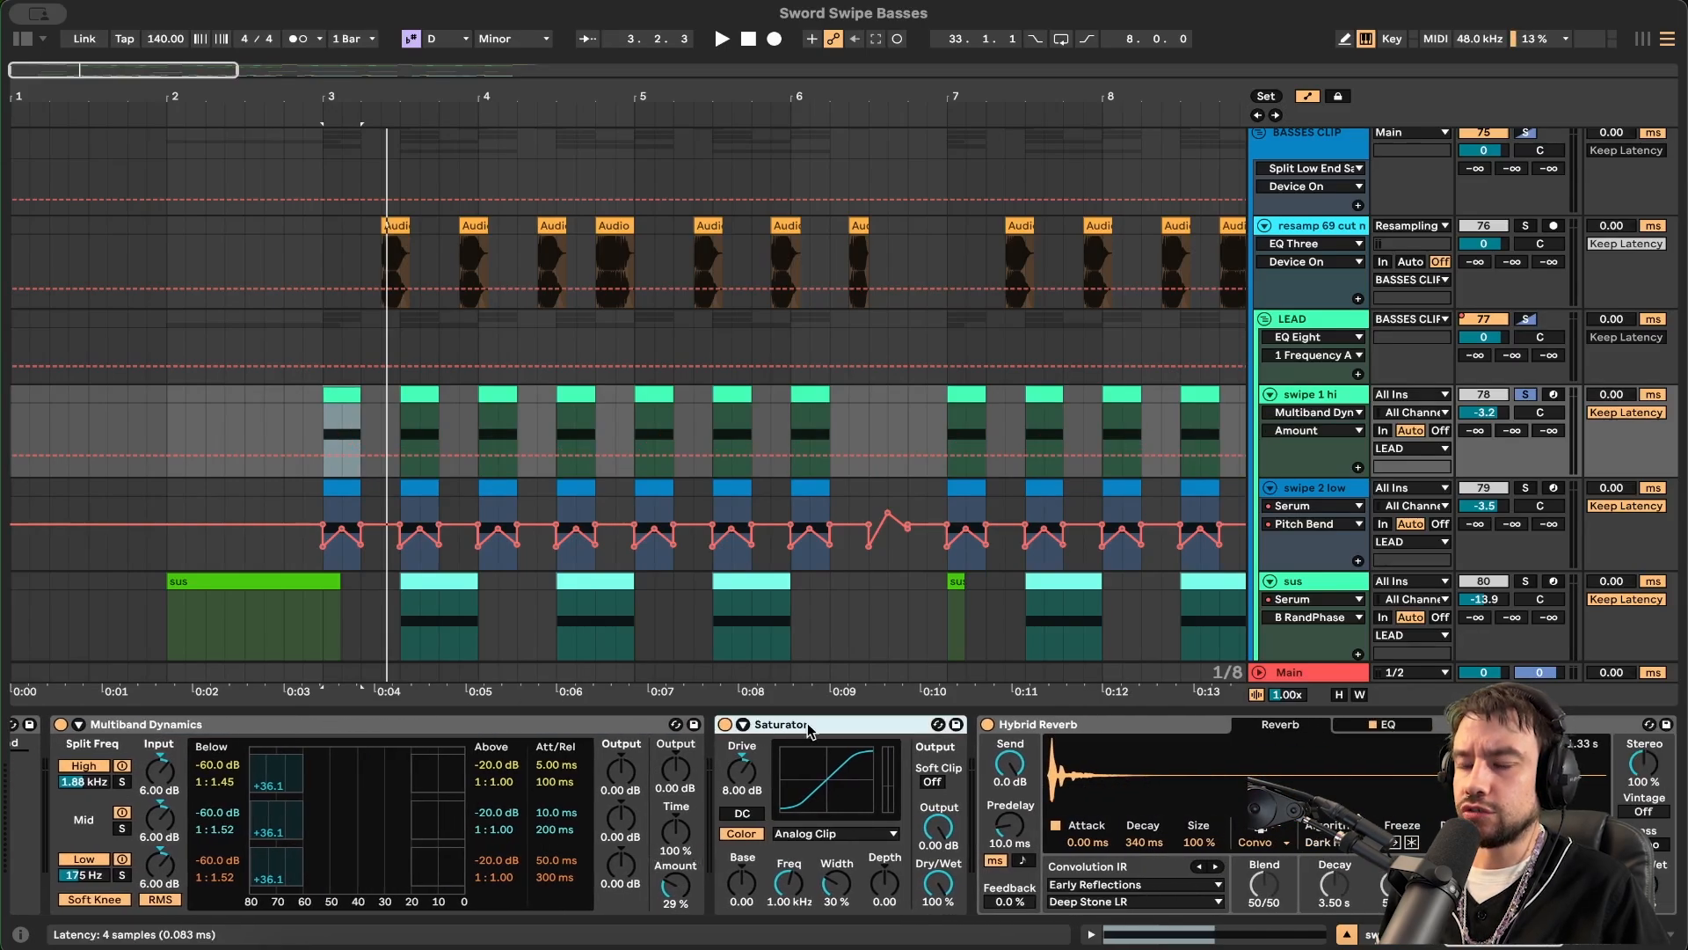
{"action": "scroll", "coordinate": [927, 874], "scroll_direction": "right", "scroll_amount": 5}
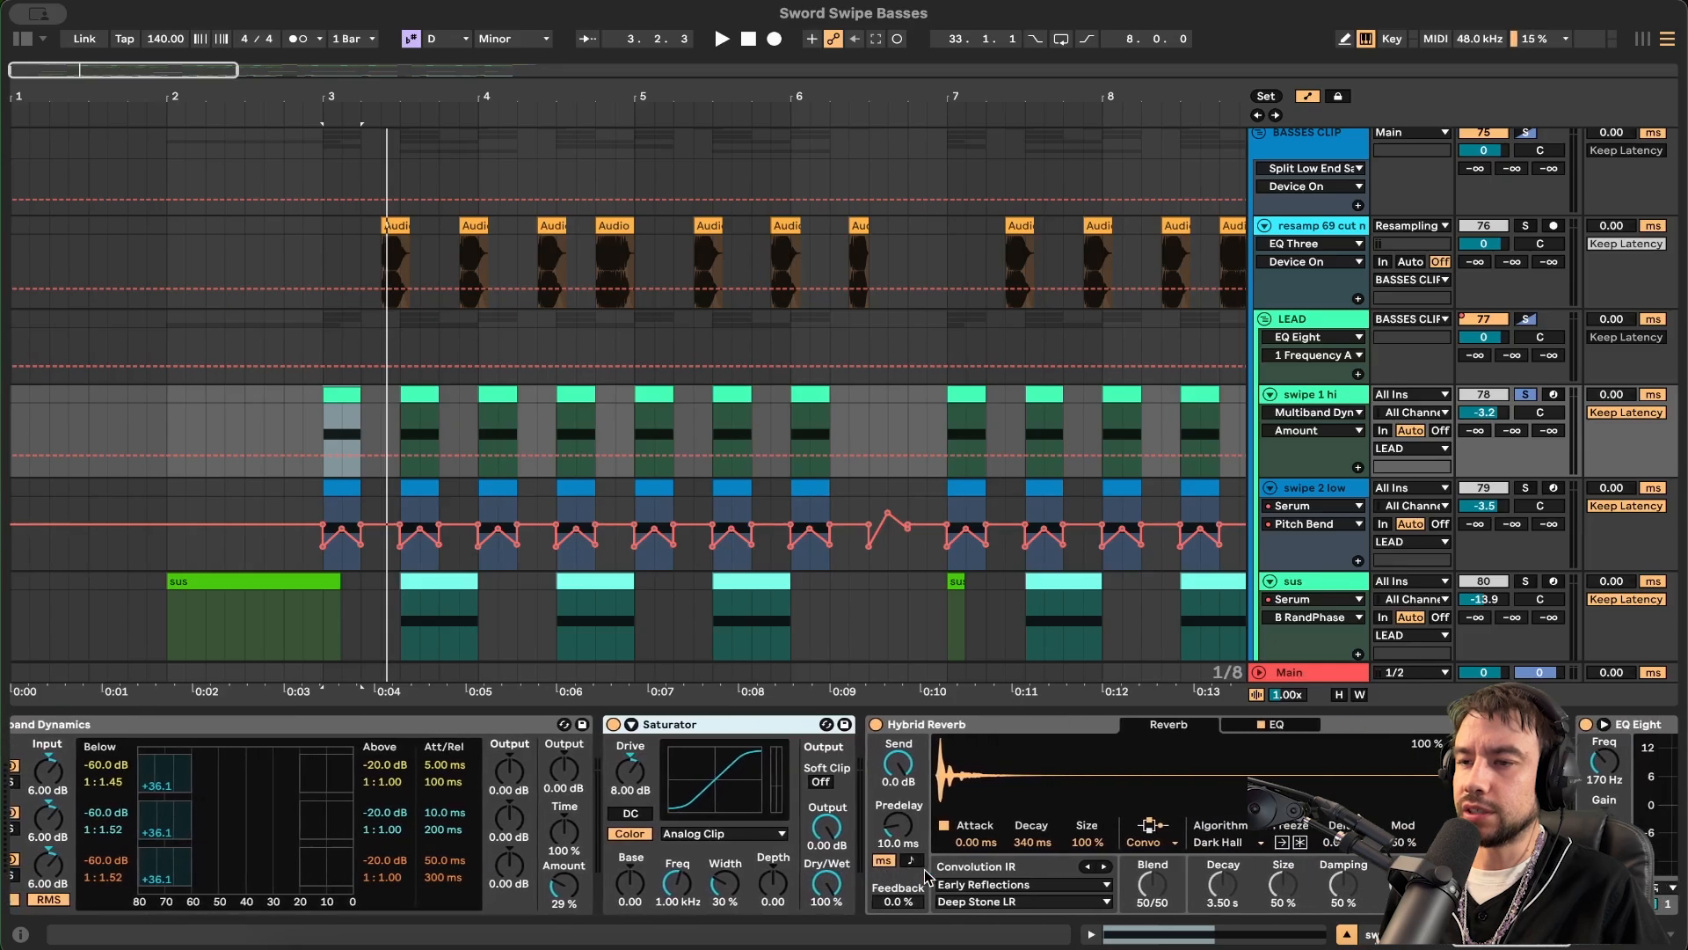
{"action": "scroll", "coordinate": [736, 812], "scroll_direction": "right", "scroll_amount": 2}
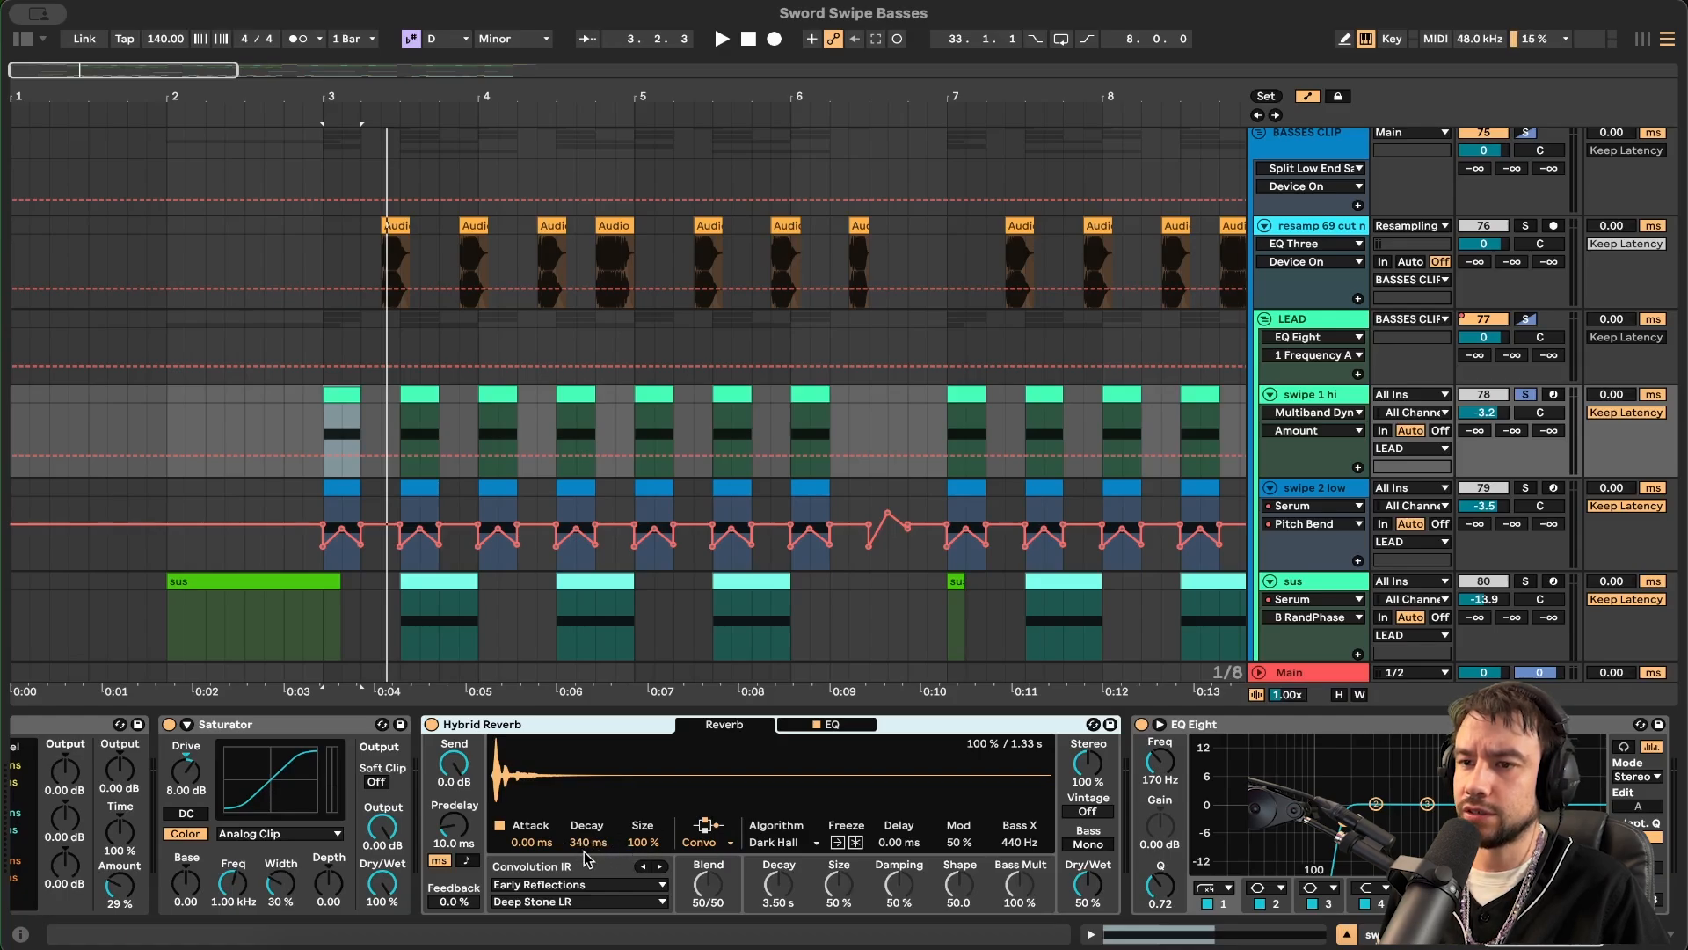
- Play the first swipe 1 hi clip at bar 3 several times to hear it with the current Hybrid Reverb
{"action": "left_click", "coordinate": [340, 395]}
{"action": "key", "text": "space"}
{"action": "key", "text": "space"}
{"action": "key", "text": "space"}
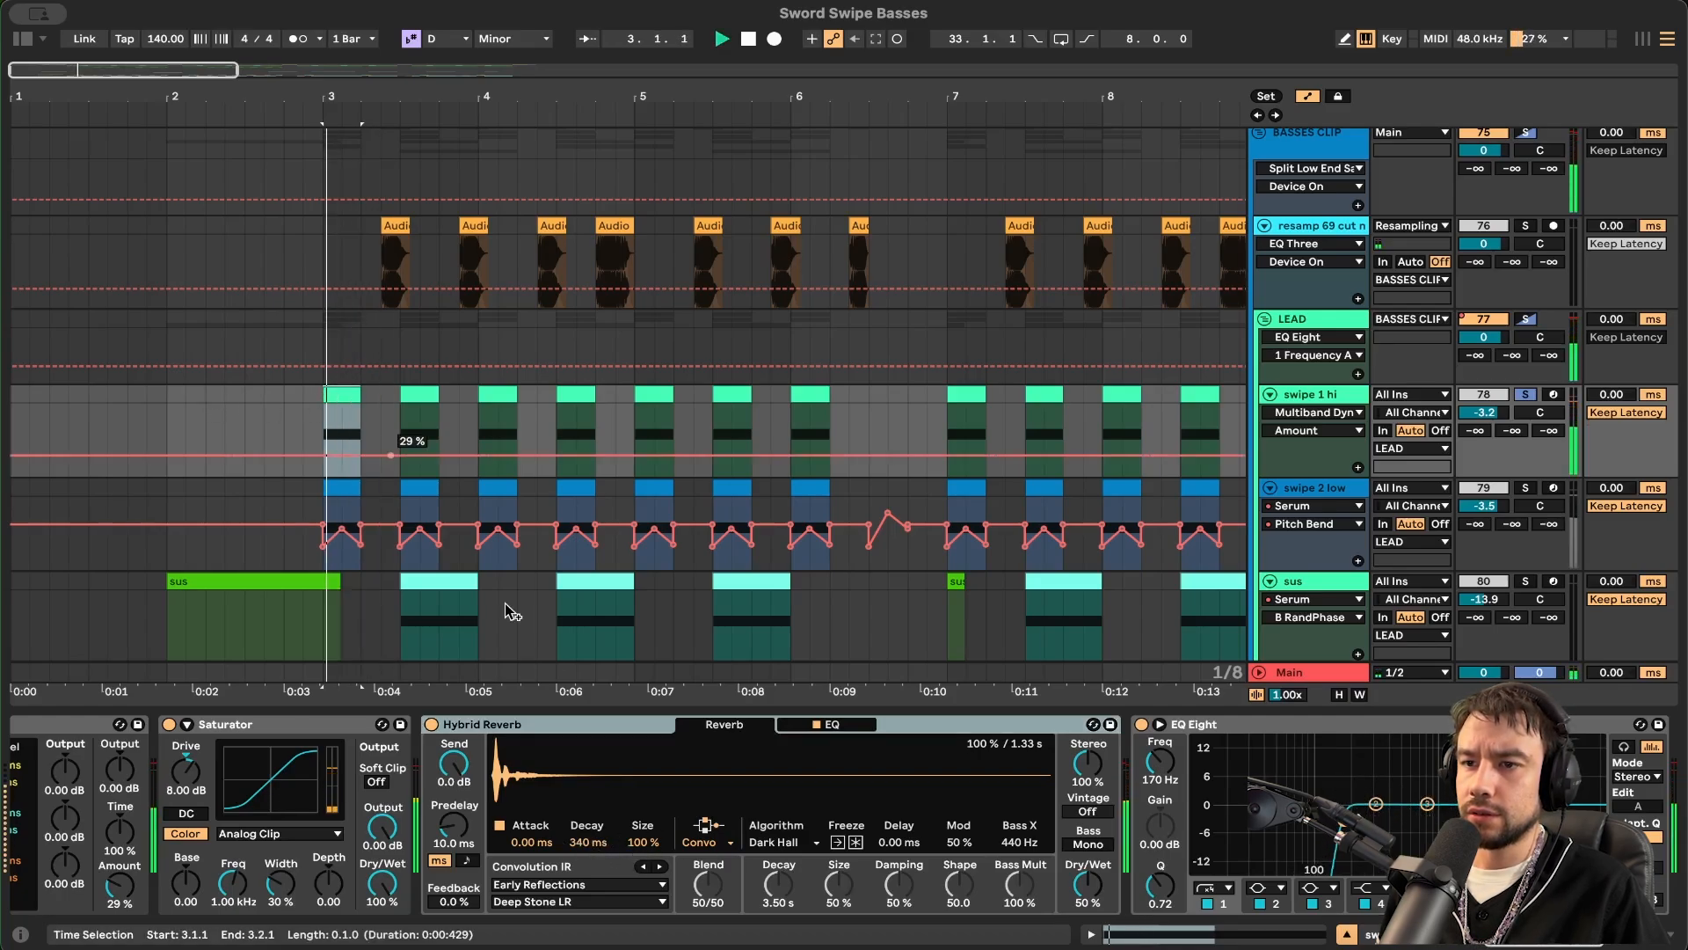
{"action": "key", "text": "space"}
{"action": "key", "text": "space"}
{"action": "key", "text": "space"}
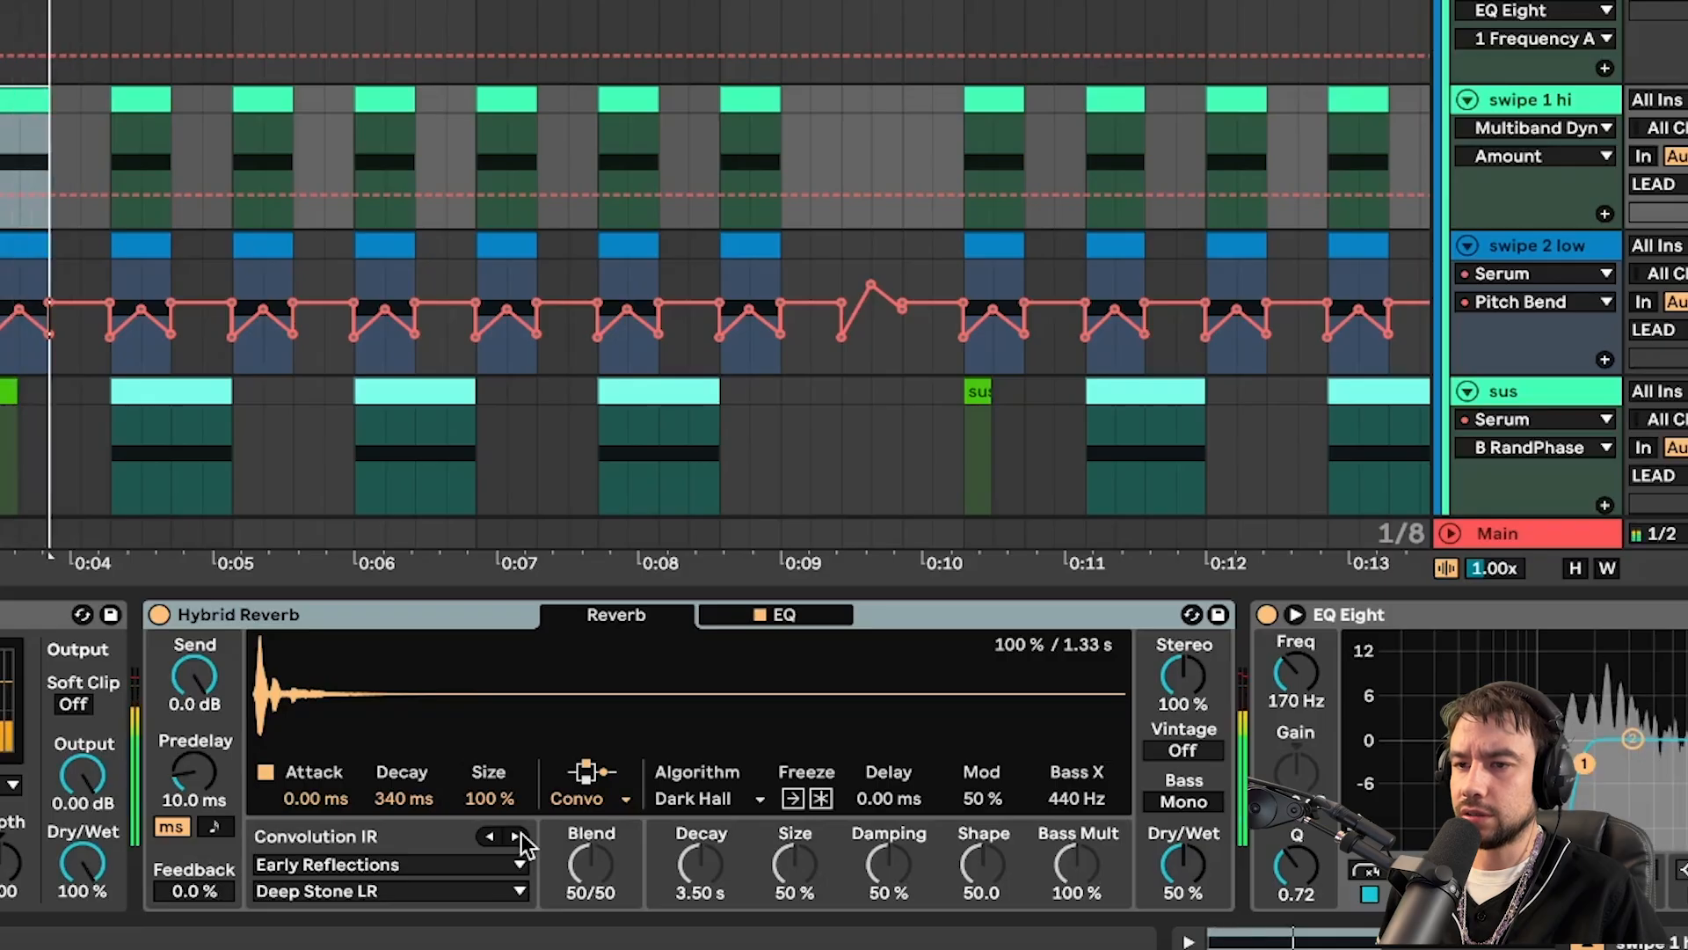
- Audition the Egg Cups LR, Intimate Space and Live ER impulse responses in Hybrid Reverb and return to Deep Stone LR
{"action": "left_click", "coordinate": [661, 867]}
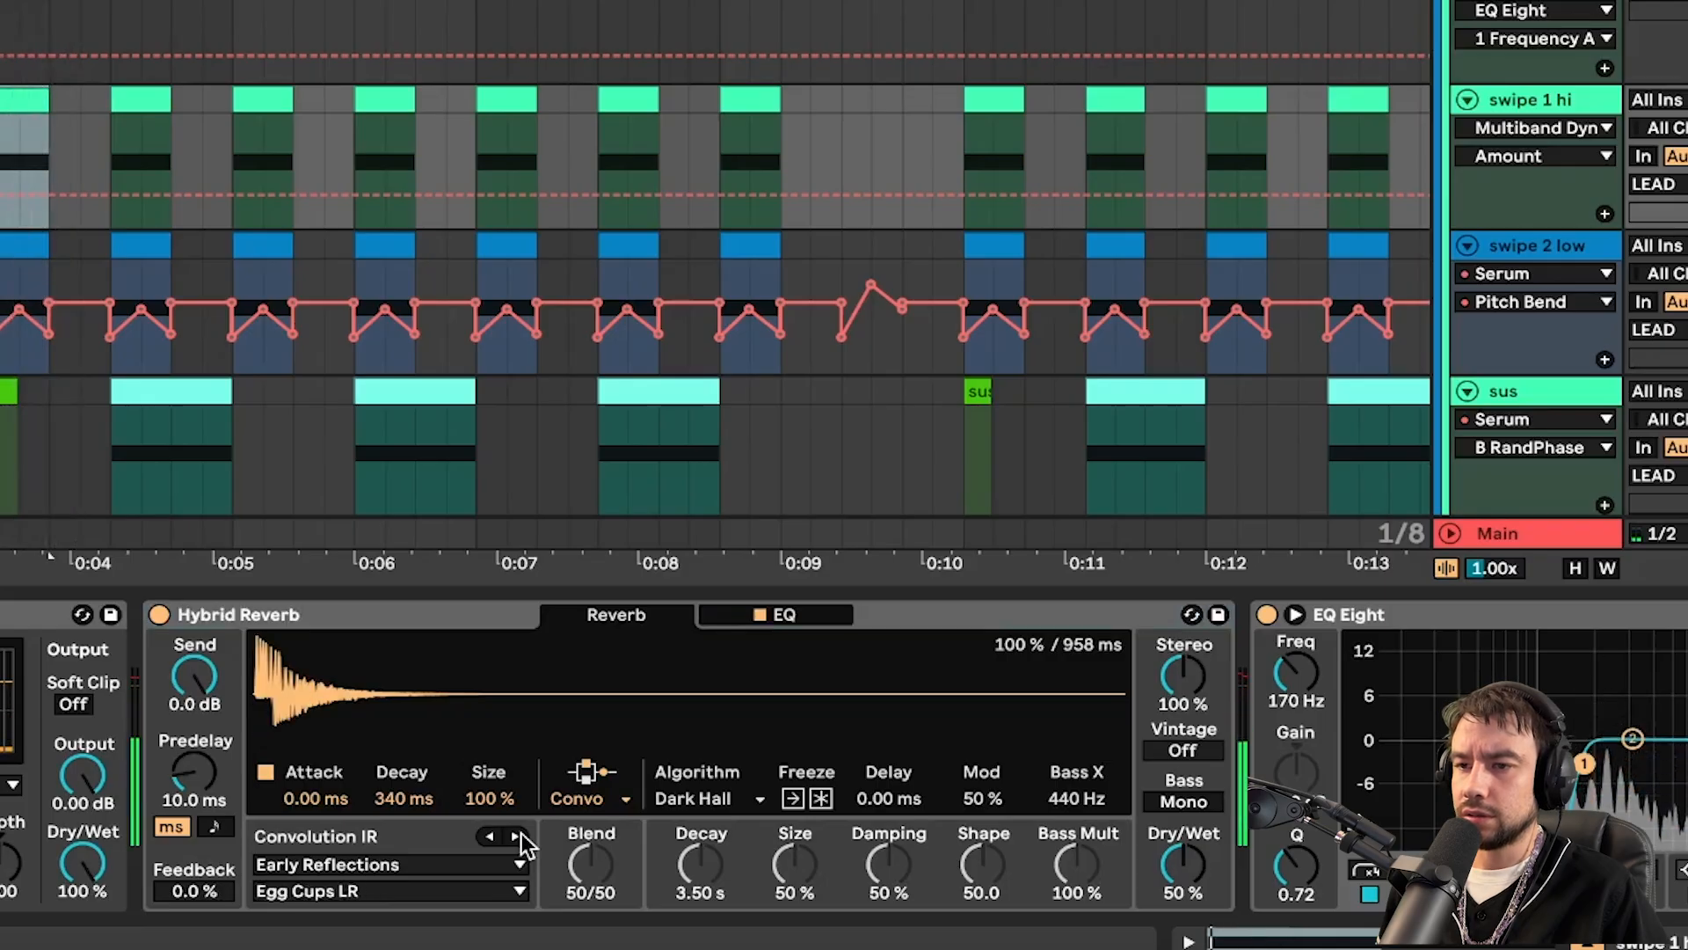
{"action": "left_click", "coordinate": [521, 834]}
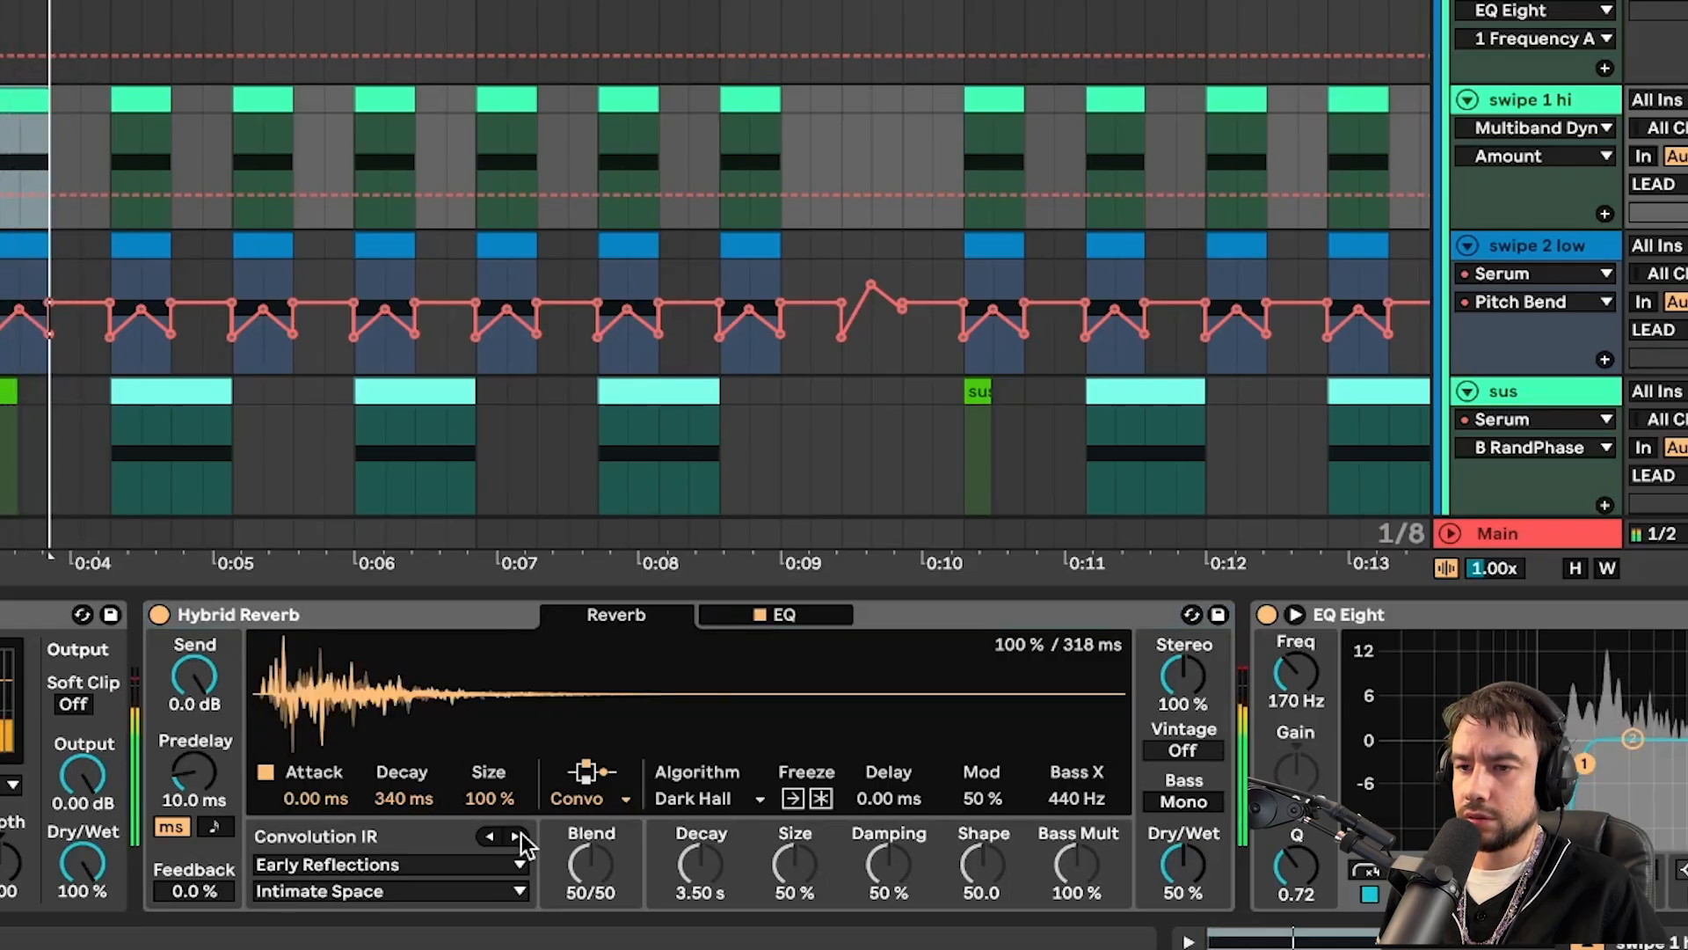
{"action": "left_click", "coordinate": [520, 833]}
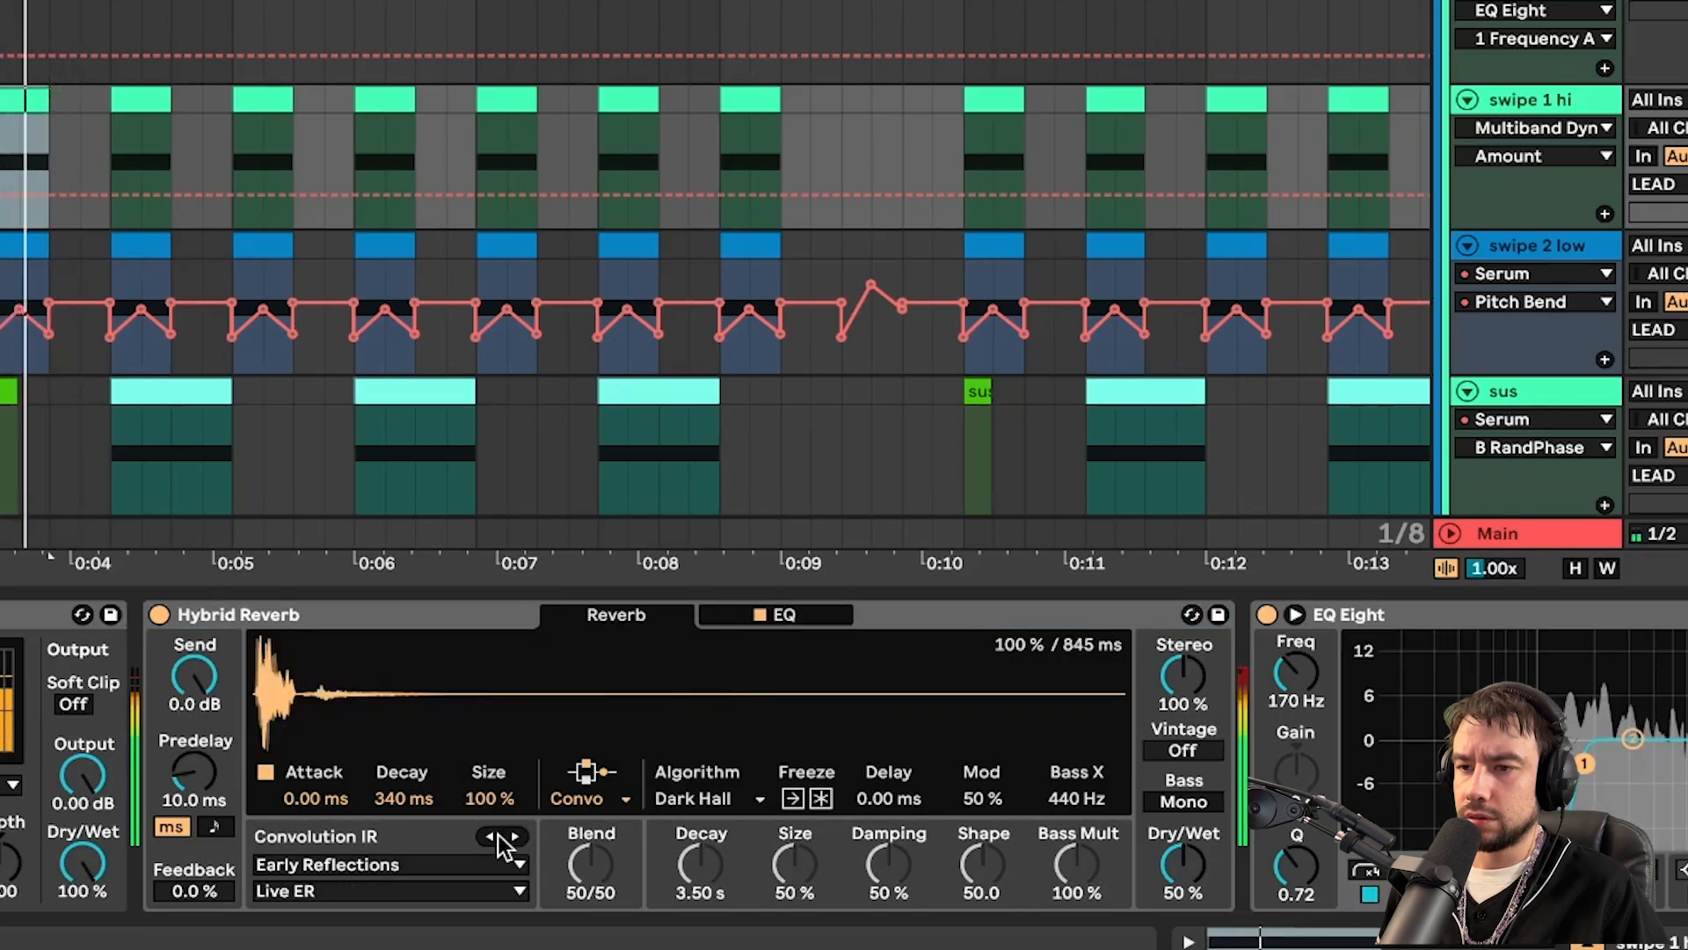
{"action": "left_click", "coordinate": [491, 837]}
{"action": "left_click", "coordinate": [491, 836]}
{"action": "left_click", "coordinate": [644, 867]}
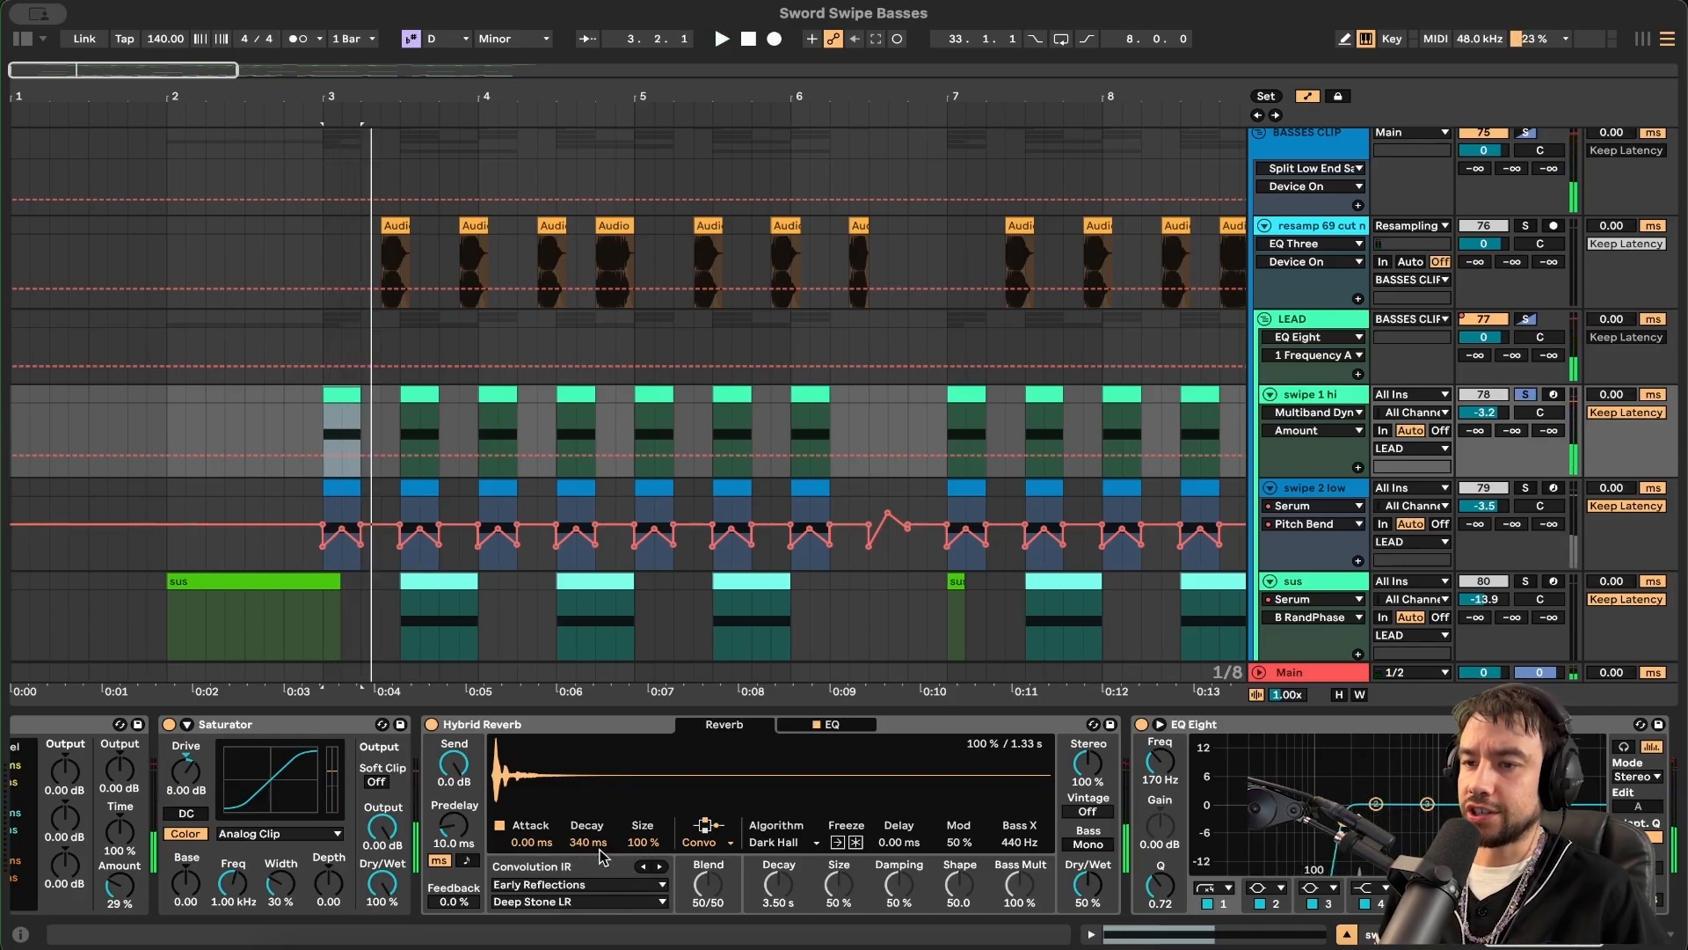
- Place a copy of the swipe 1 hi clip at 2.3.1 and flatten the Serum pitch bend automation over it
{"action": "left_click", "coordinate": [341, 542]}
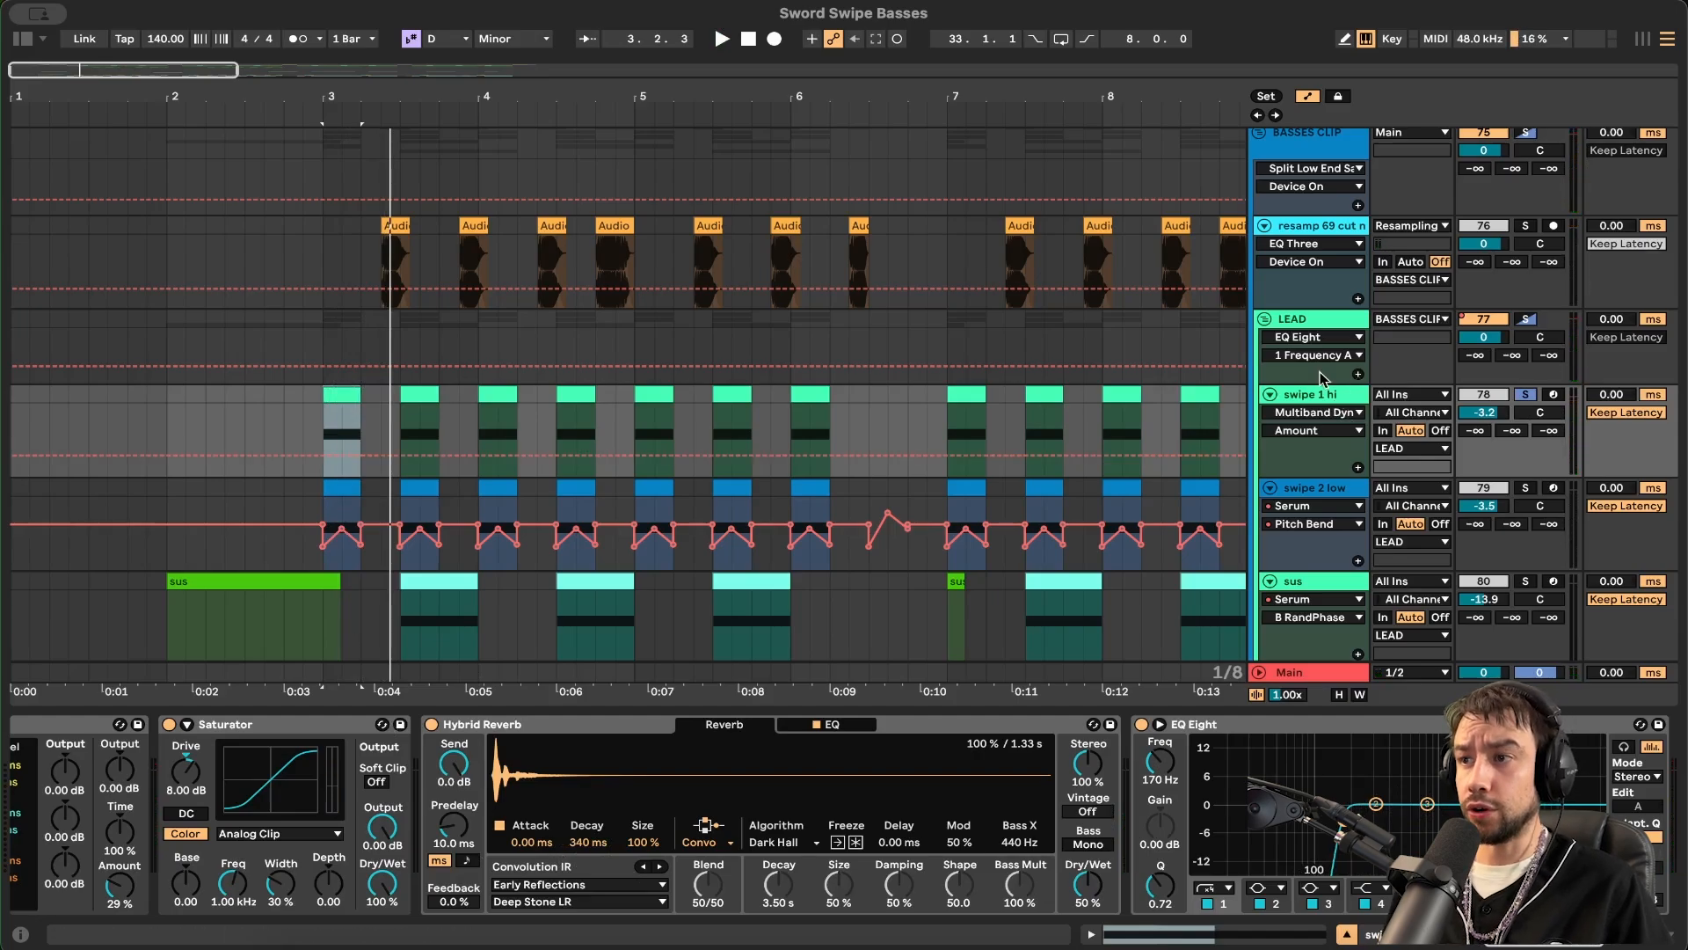
{"action": "scroll", "coordinate": [458, 546], "scroll_direction": "down", "scroll_amount": 2}
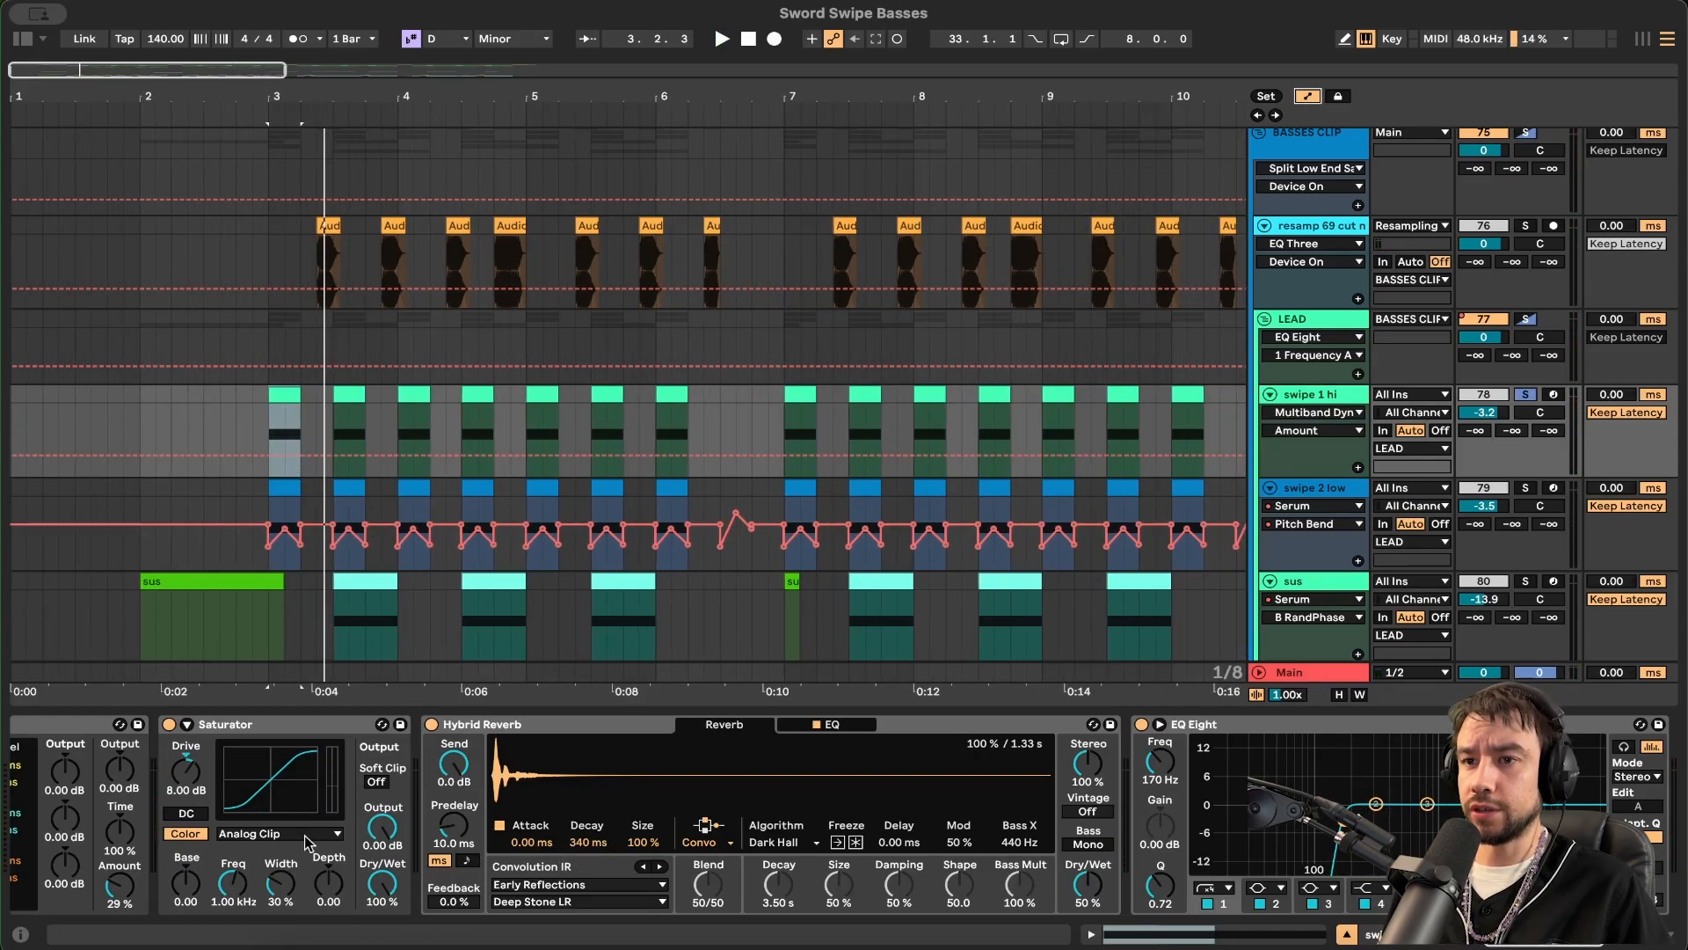
{"action": "scroll", "coordinate": [321, 831], "scroll_direction": "left", "scroll_amount": 9}
{"action": "scroll", "coordinate": [208, 412], "scroll_direction": "up", "scroll_amount": 4}
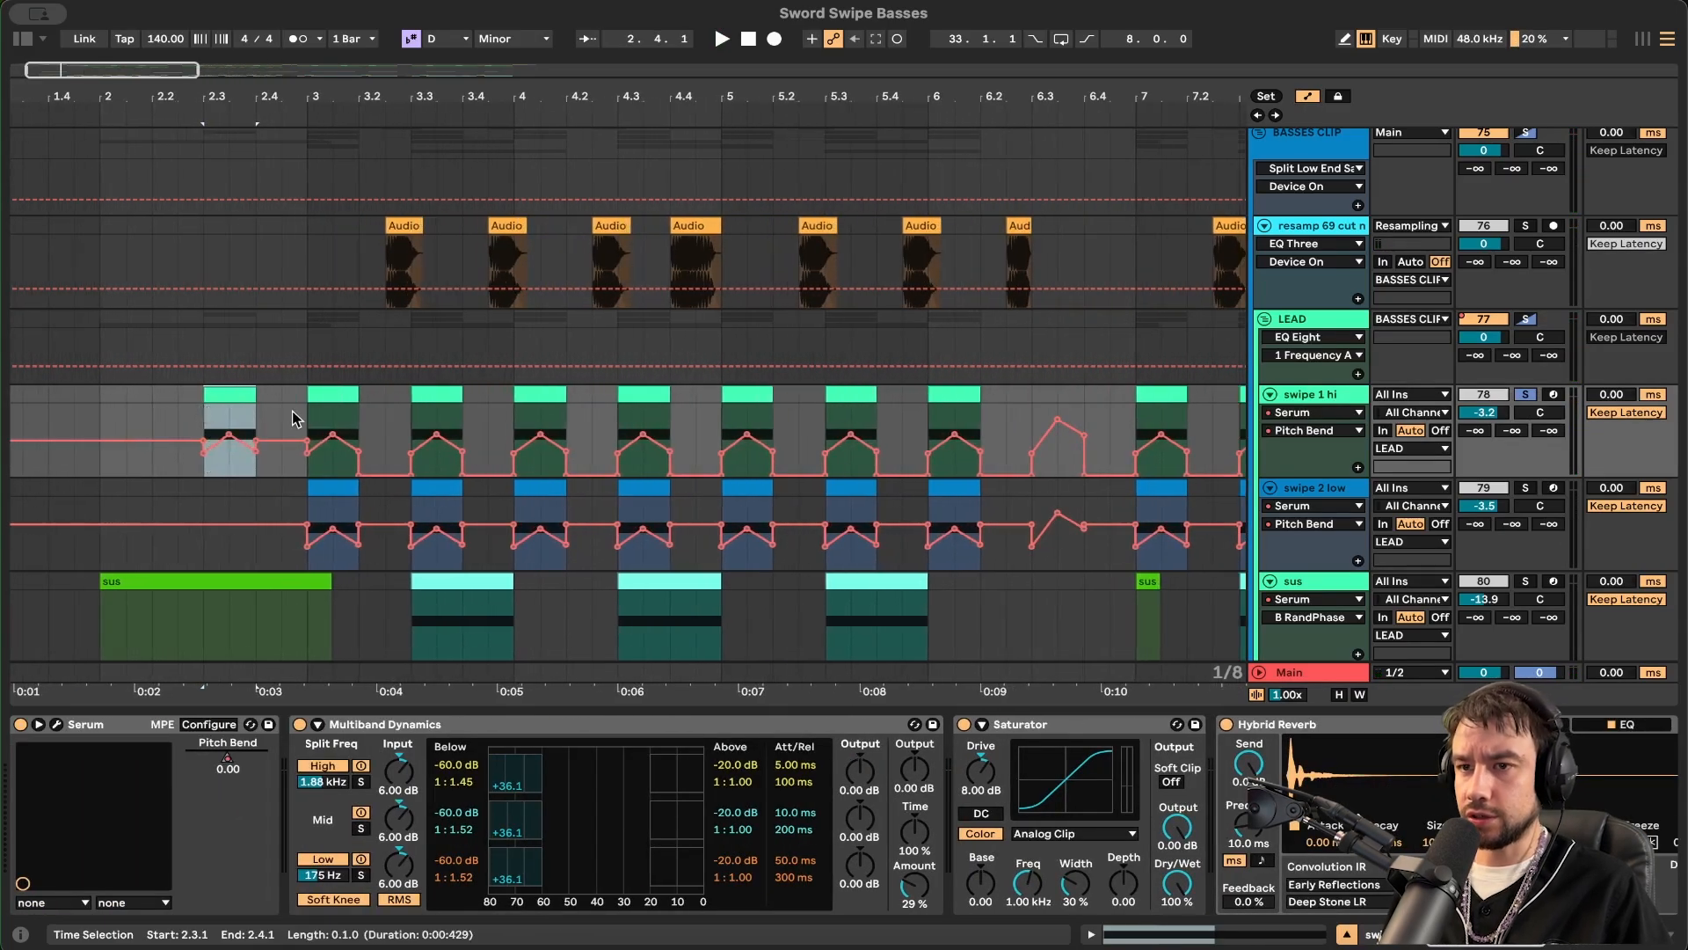
{"action": "left_click_drag", "start_coordinate": [266, 417], "coordinate": [210, 423]}
- Play the swipe 1 hi clips at 2.3.1 and 3.1.1 in turn to compare the sound without and with pitch bend
{"action": "key", "text": "space"}
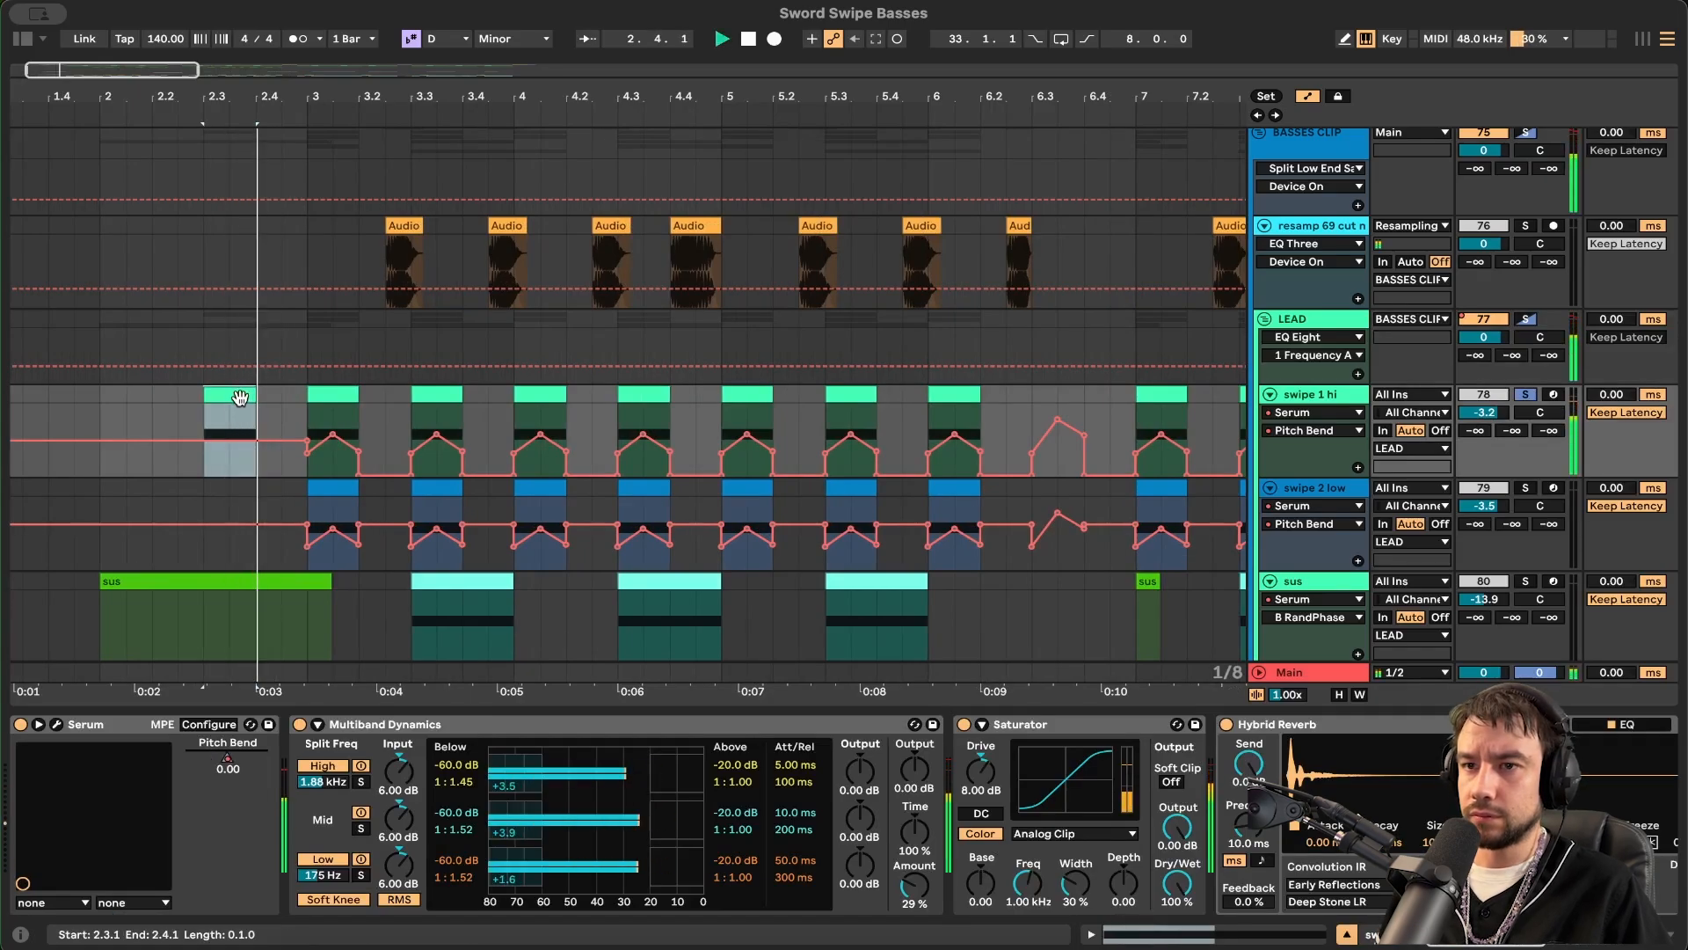
{"action": "scroll", "coordinate": [249, 428], "scroll_direction": "up", "scroll_amount": 2}
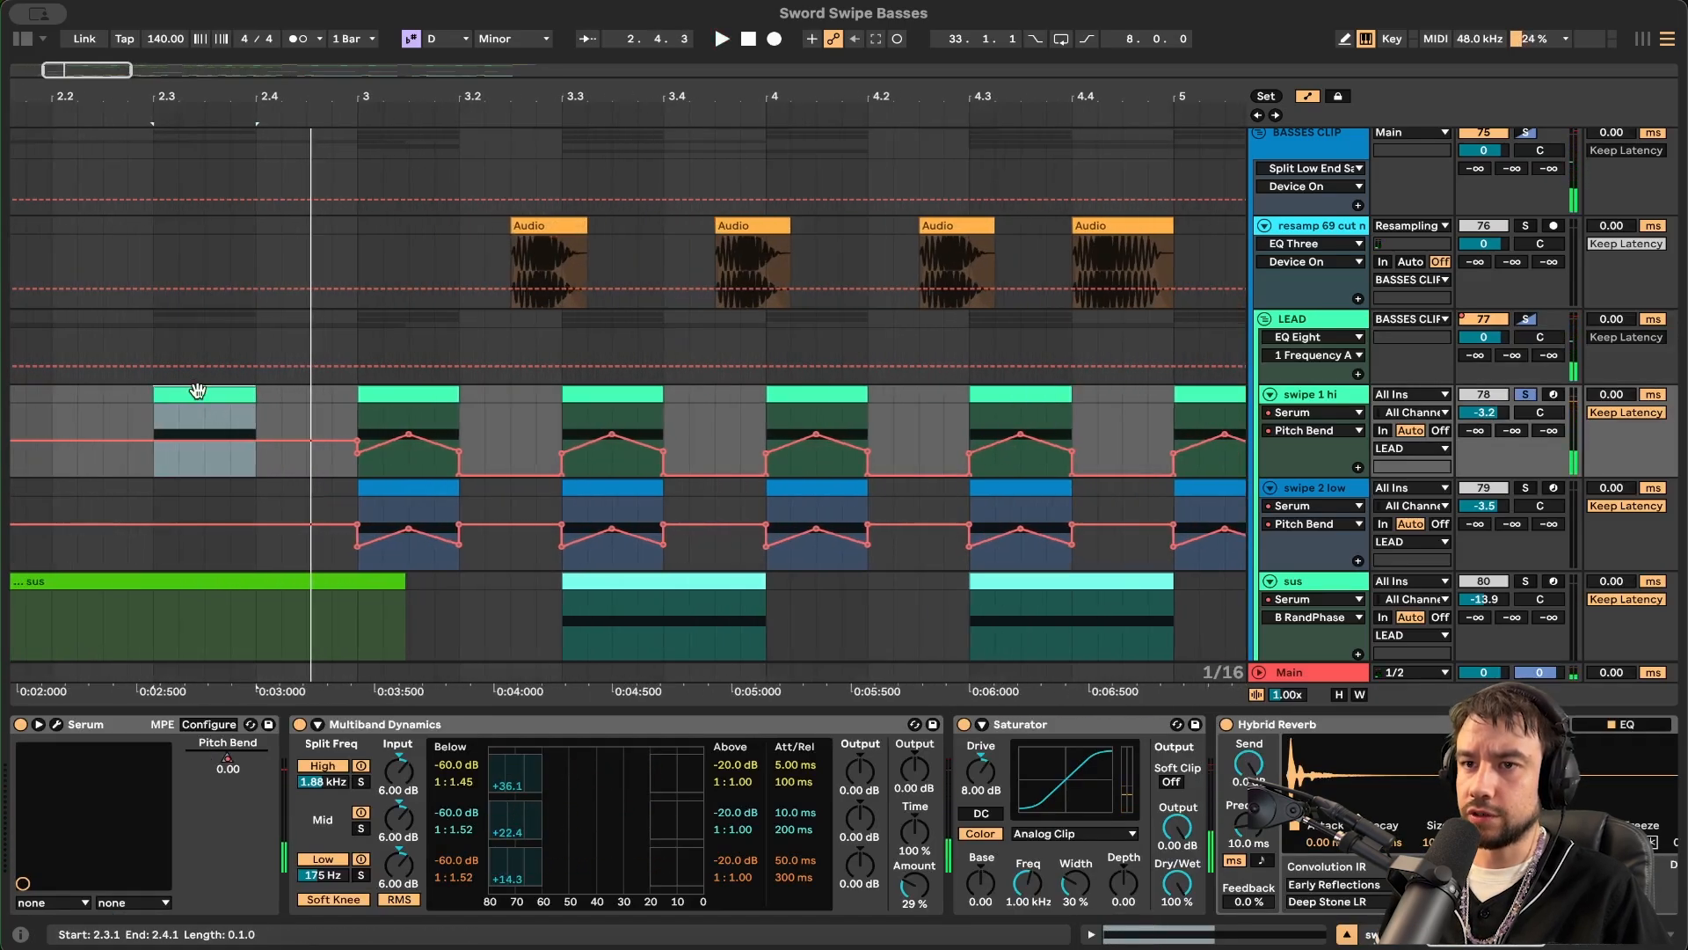
{"action": "left_click", "coordinate": [404, 391]}
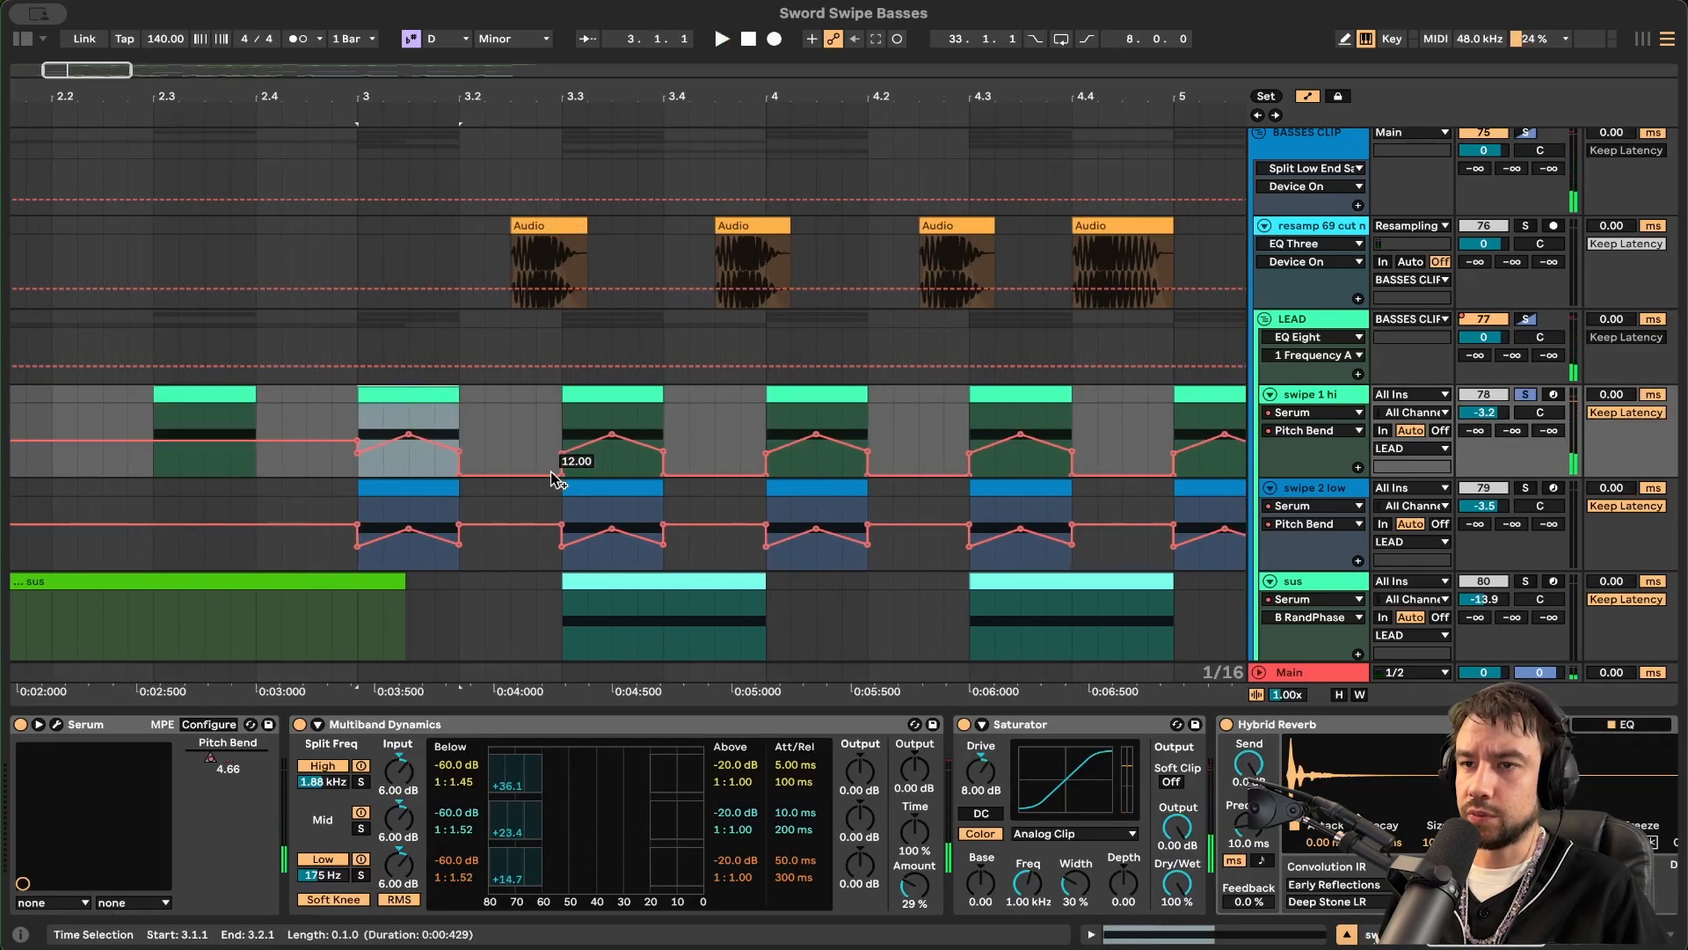
{"action": "key", "text": "space"}
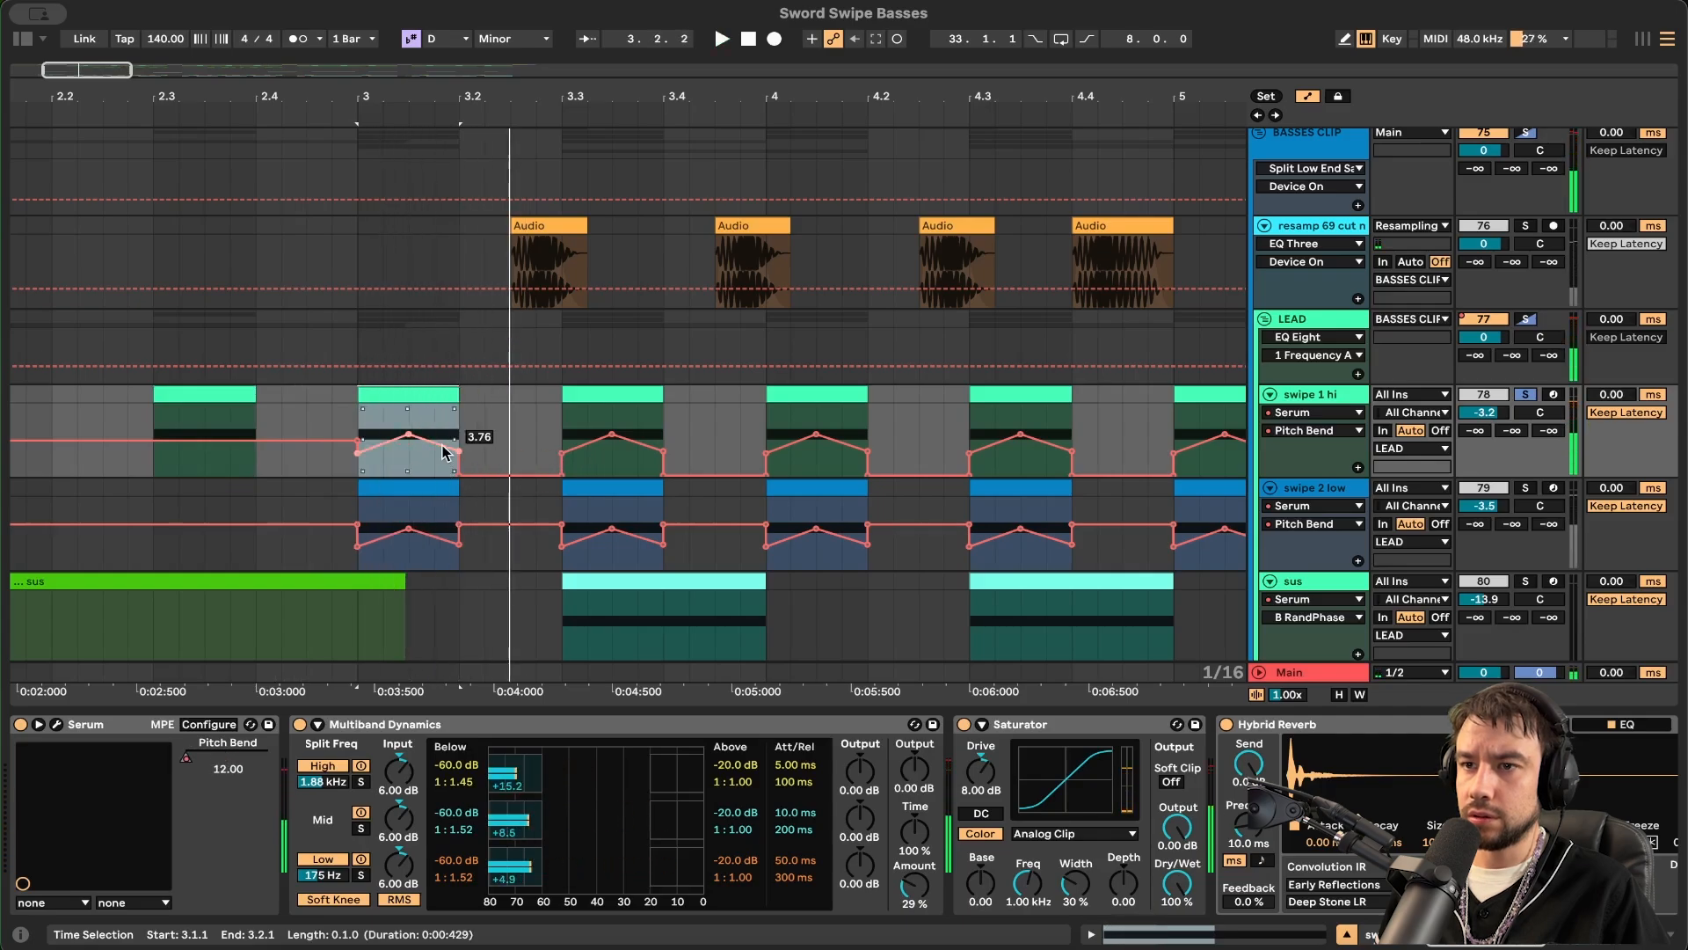
{"action": "scroll", "coordinate": [374, 450], "scroll_direction": "up", "scroll_amount": 1}
{"action": "scroll", "coordinate": [374, 450], "scroll_direction": "up", "scroll_amount": 1}
{"action": "key", "text": "space"}
{"action": "left_click", "coordinate": [187, 394]}
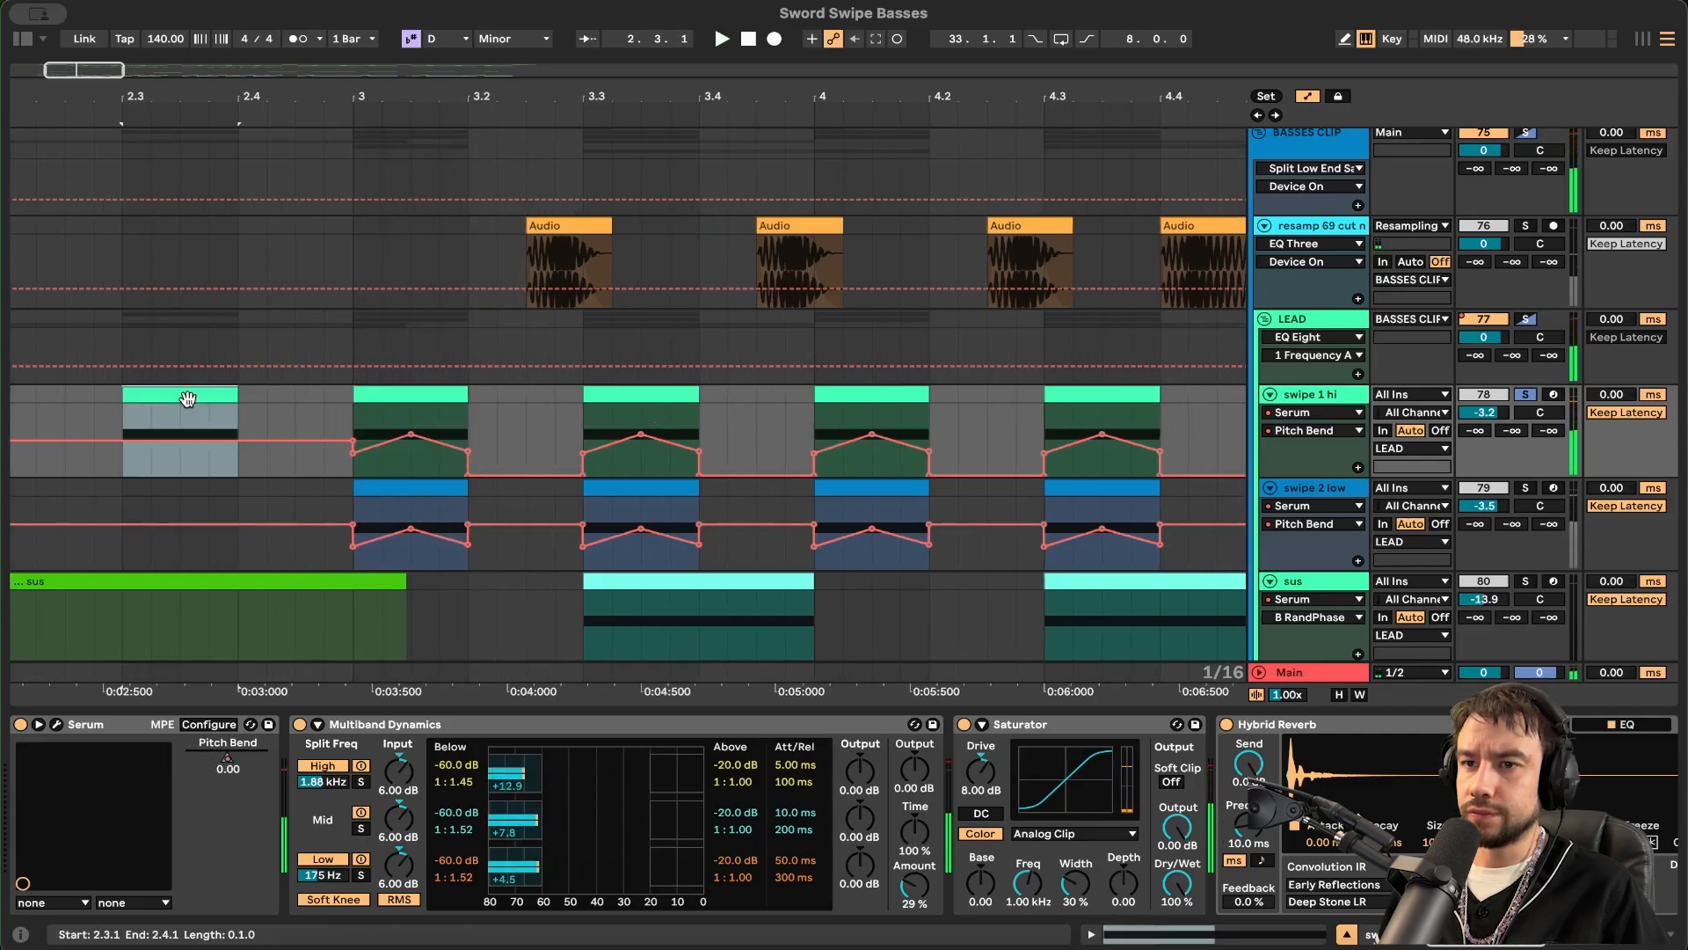
{"action": "left_click", "coordinate": [383, 396]}
{"action": "key", "text": "space"}
{"action": "scroll", "coordinate": [378, 396], "scroll_direction": "up", "scroll_amount": 1}
{"action": "left_click", "coordinate": [326, 444]}
- Look at the GClip settings at the end of the swipe 1 hi device chain and close its window
{"action": "scroll", "coordinate": [343, 524], "scroll_direction": "down", "scroll_amount": 2}
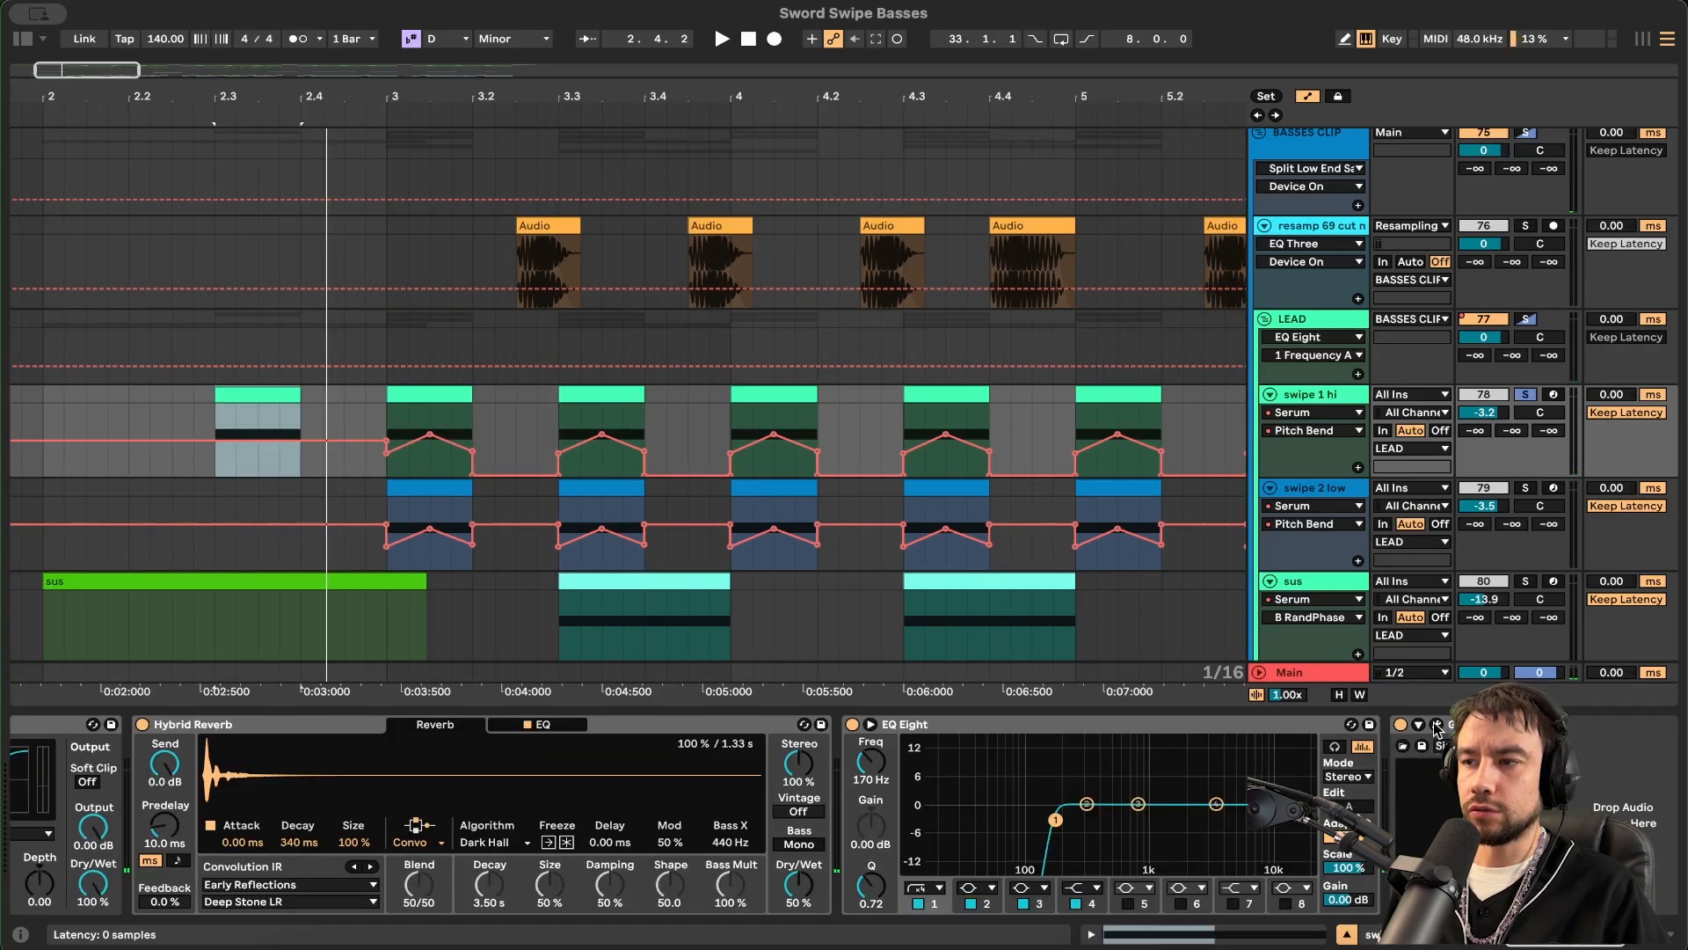
{"action": "left_click", "coordinate": [287, 160]}
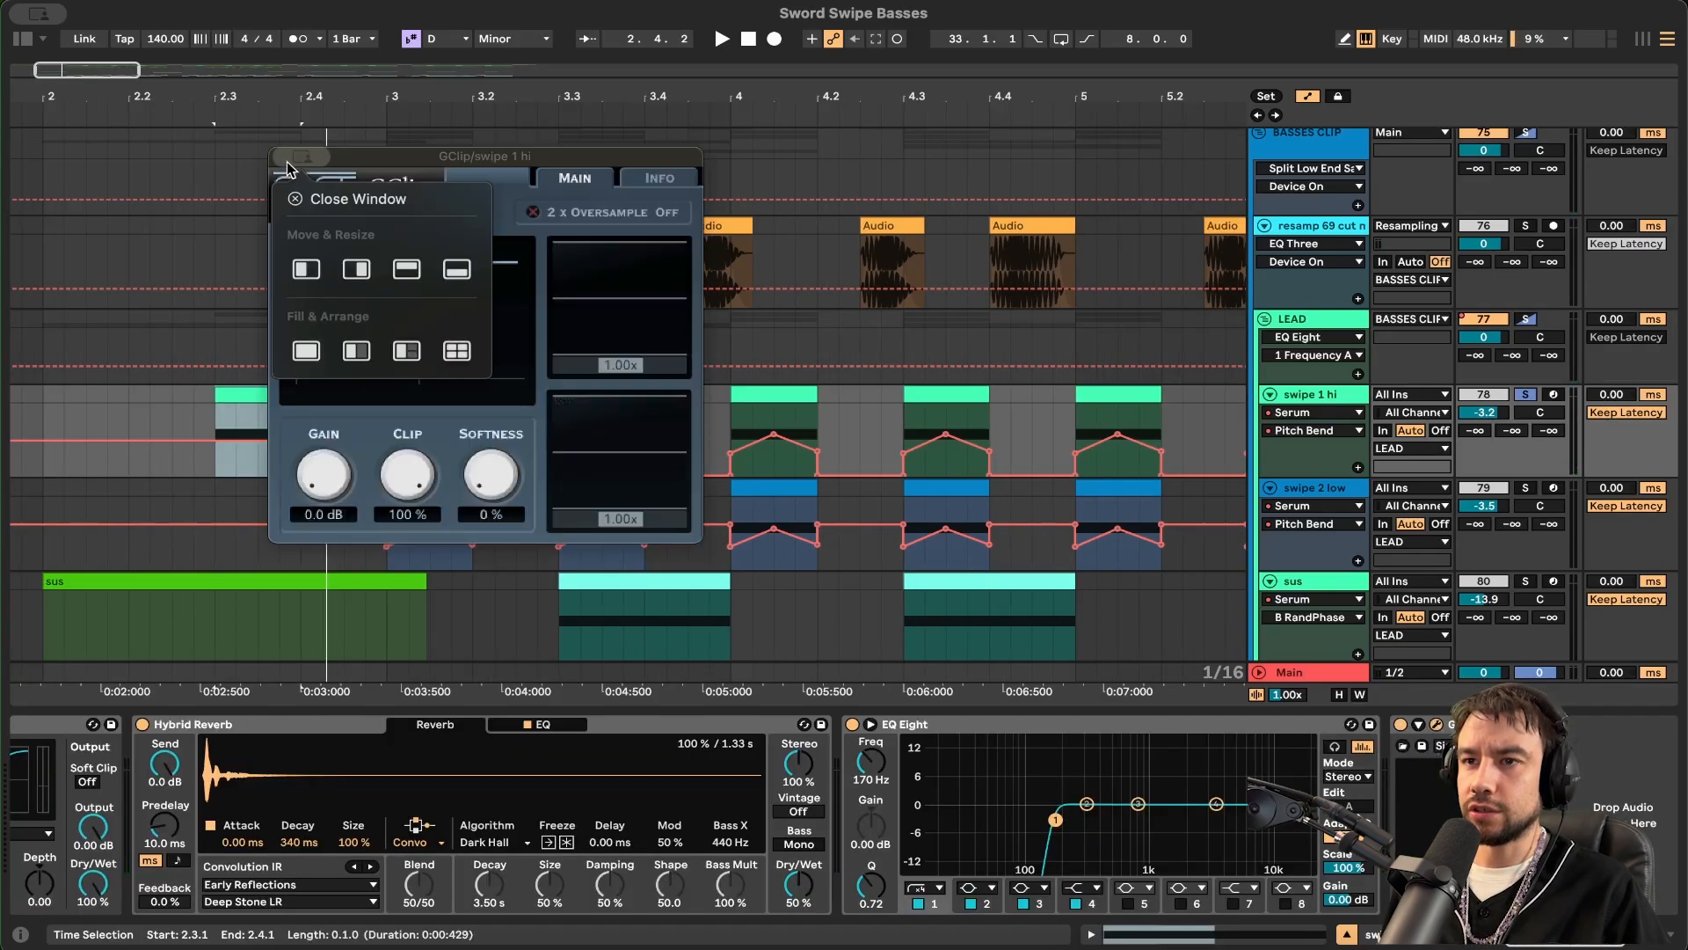
{"action": "left_click", "coordinate": [320, 199]}
- Turn off all effects after Serum on the swipe 1 hi track, from Multiband Dynamics through GClip
{"action": "scroll", "coordinate": [645, 760], "scroll_direction": "left", "scroll_amount": 10}
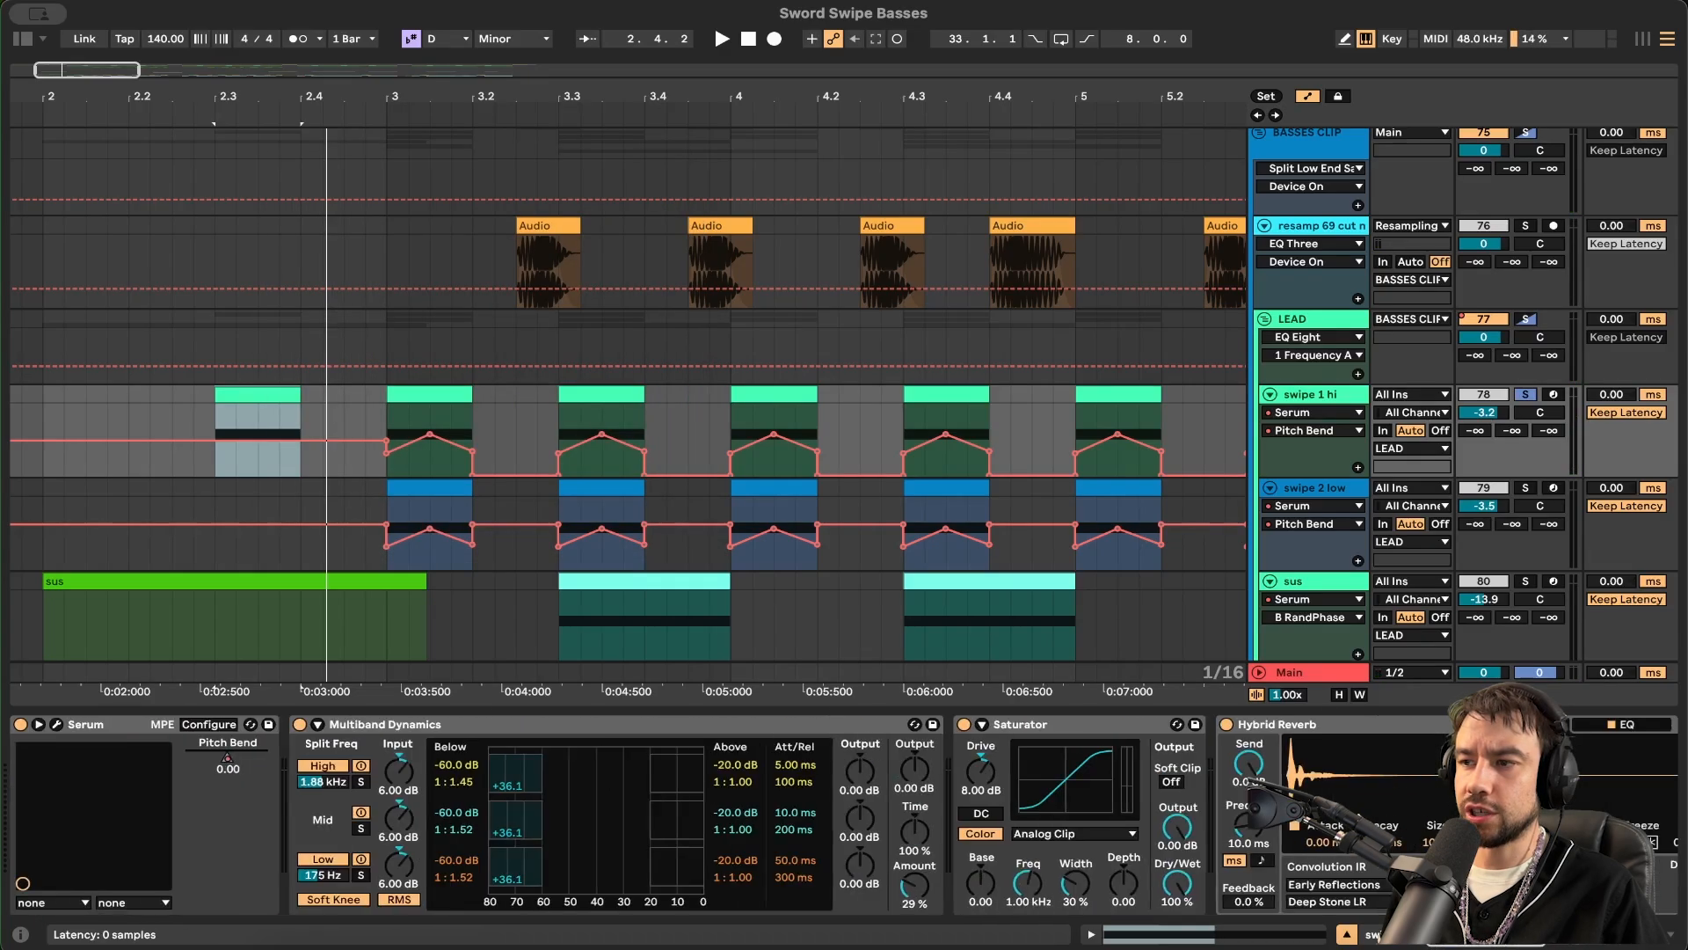
{"action": "left_click", "coordinate": [588, 733]}
{"action": "scroll", "coordinate": [588, 732], "scroll_direction": "right", "scroll_amount": 10}
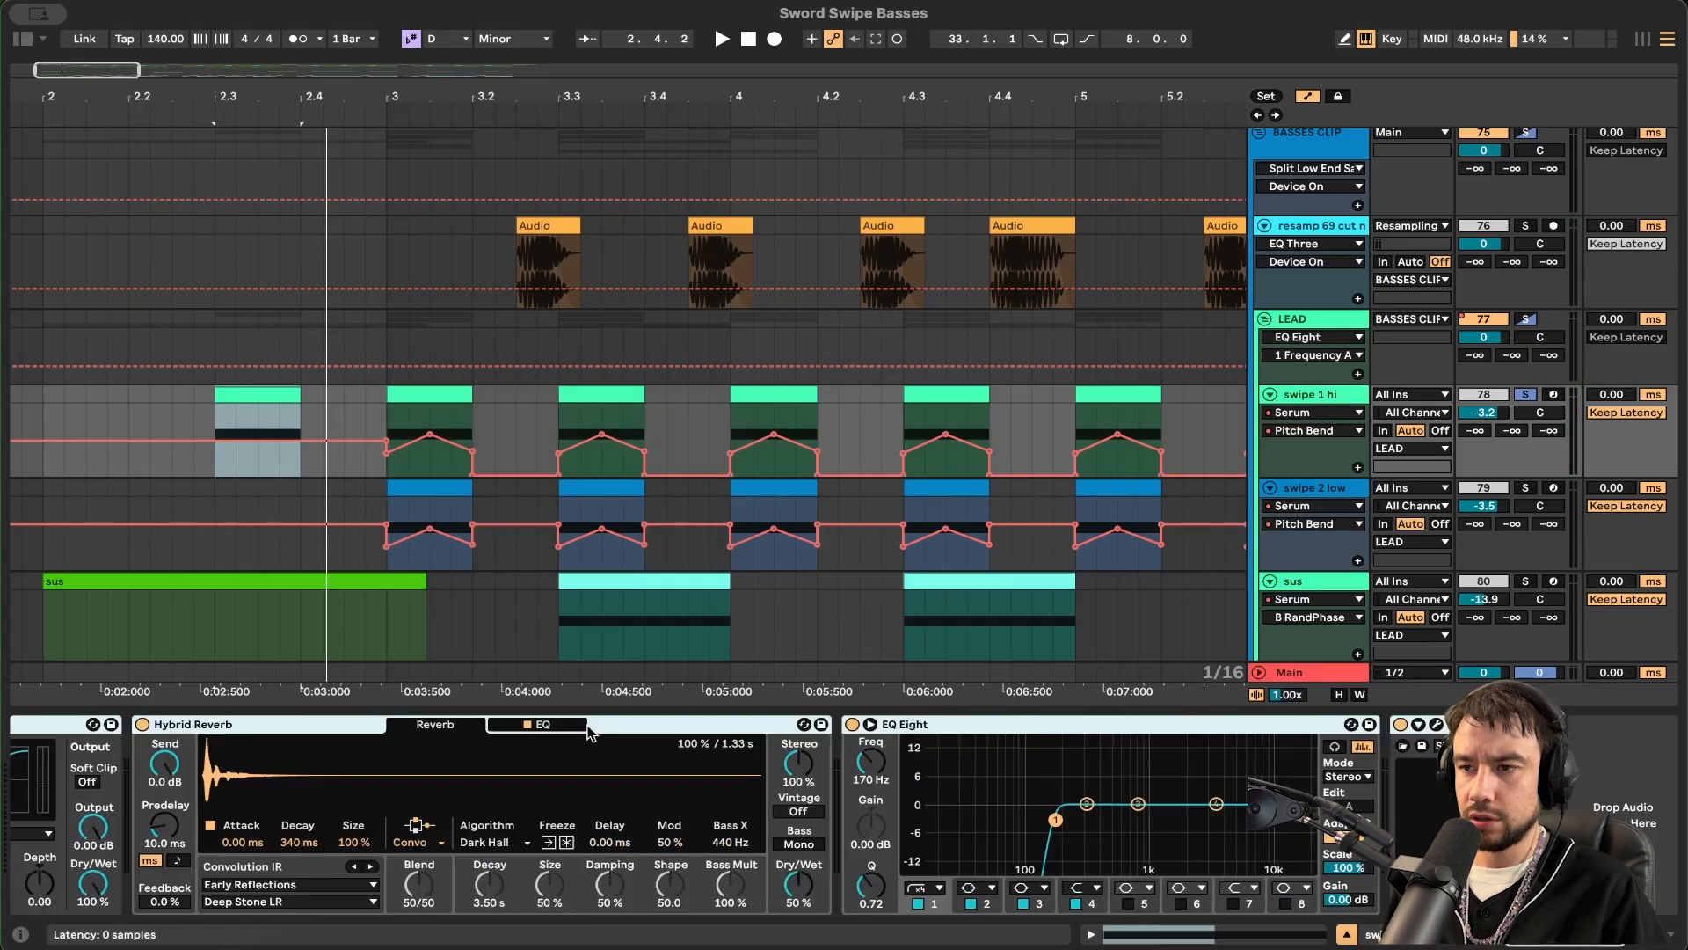
{"action": "scroll", "coordinate": [1410, 745], "scroll_direction": "left", "scroll_amount": 10}
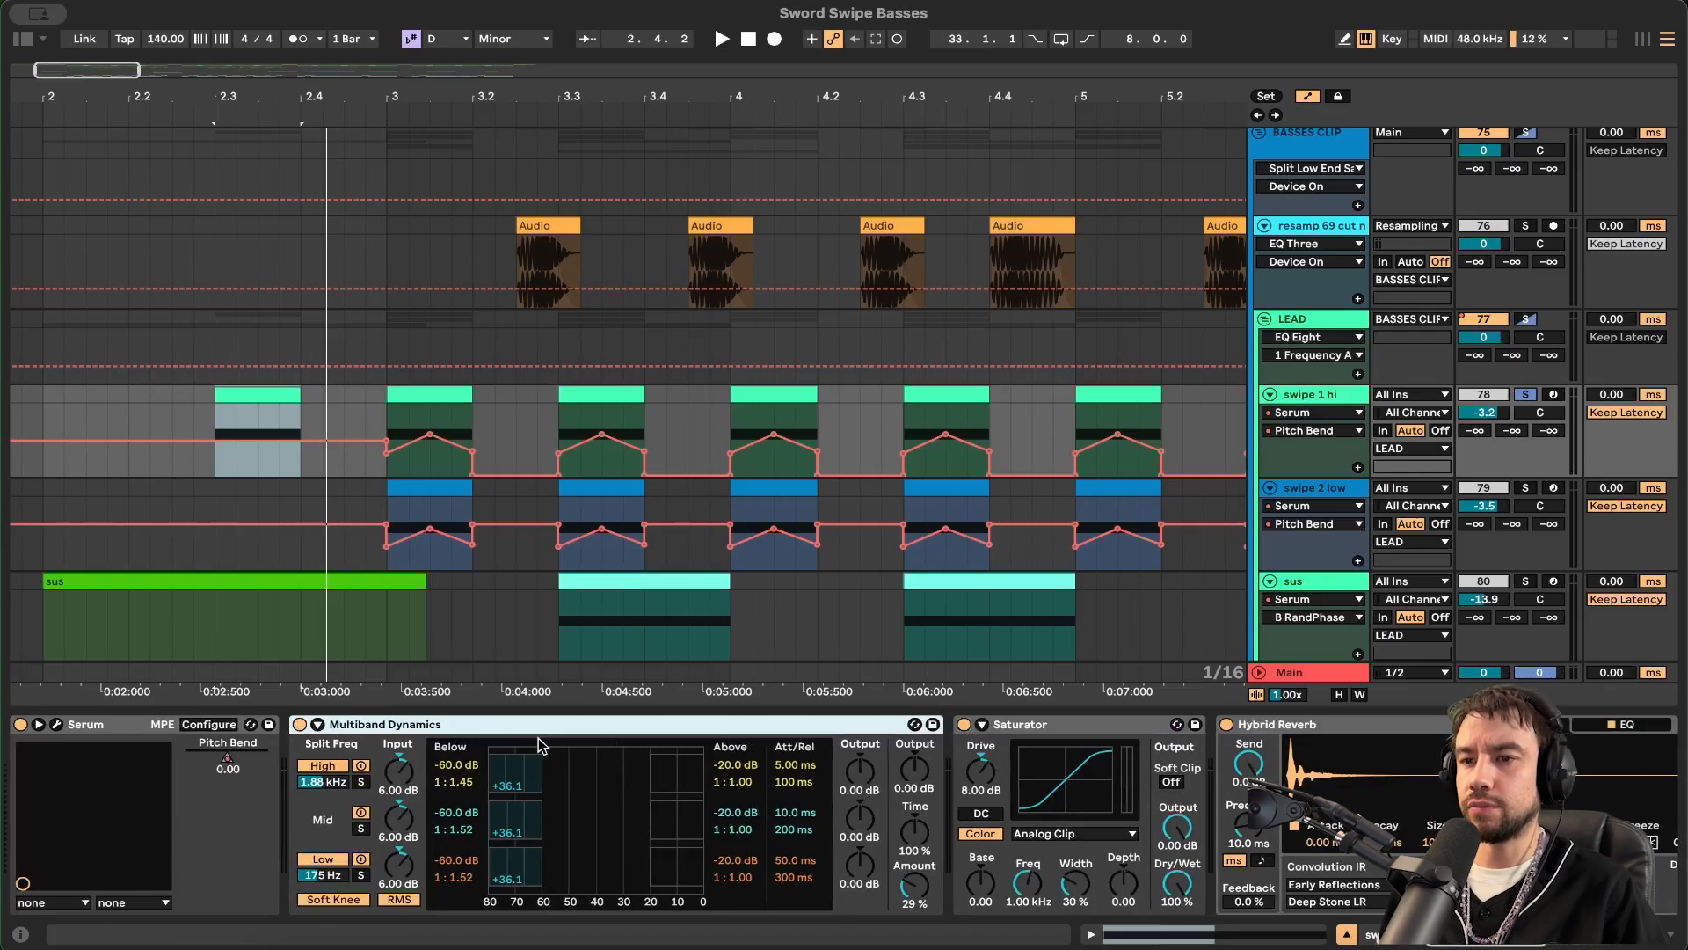
{"action": "scroll", "coordinate": [539, 745], "scroll_direction": "right", "scroll_amount": 10}
{"action": "left_click", "coordinate": [1452, 725], "text": "shift"}
{"action": "scroll", "coordinate": [485, 804], "scroll_direction": "left", "scroll_amount": 10}
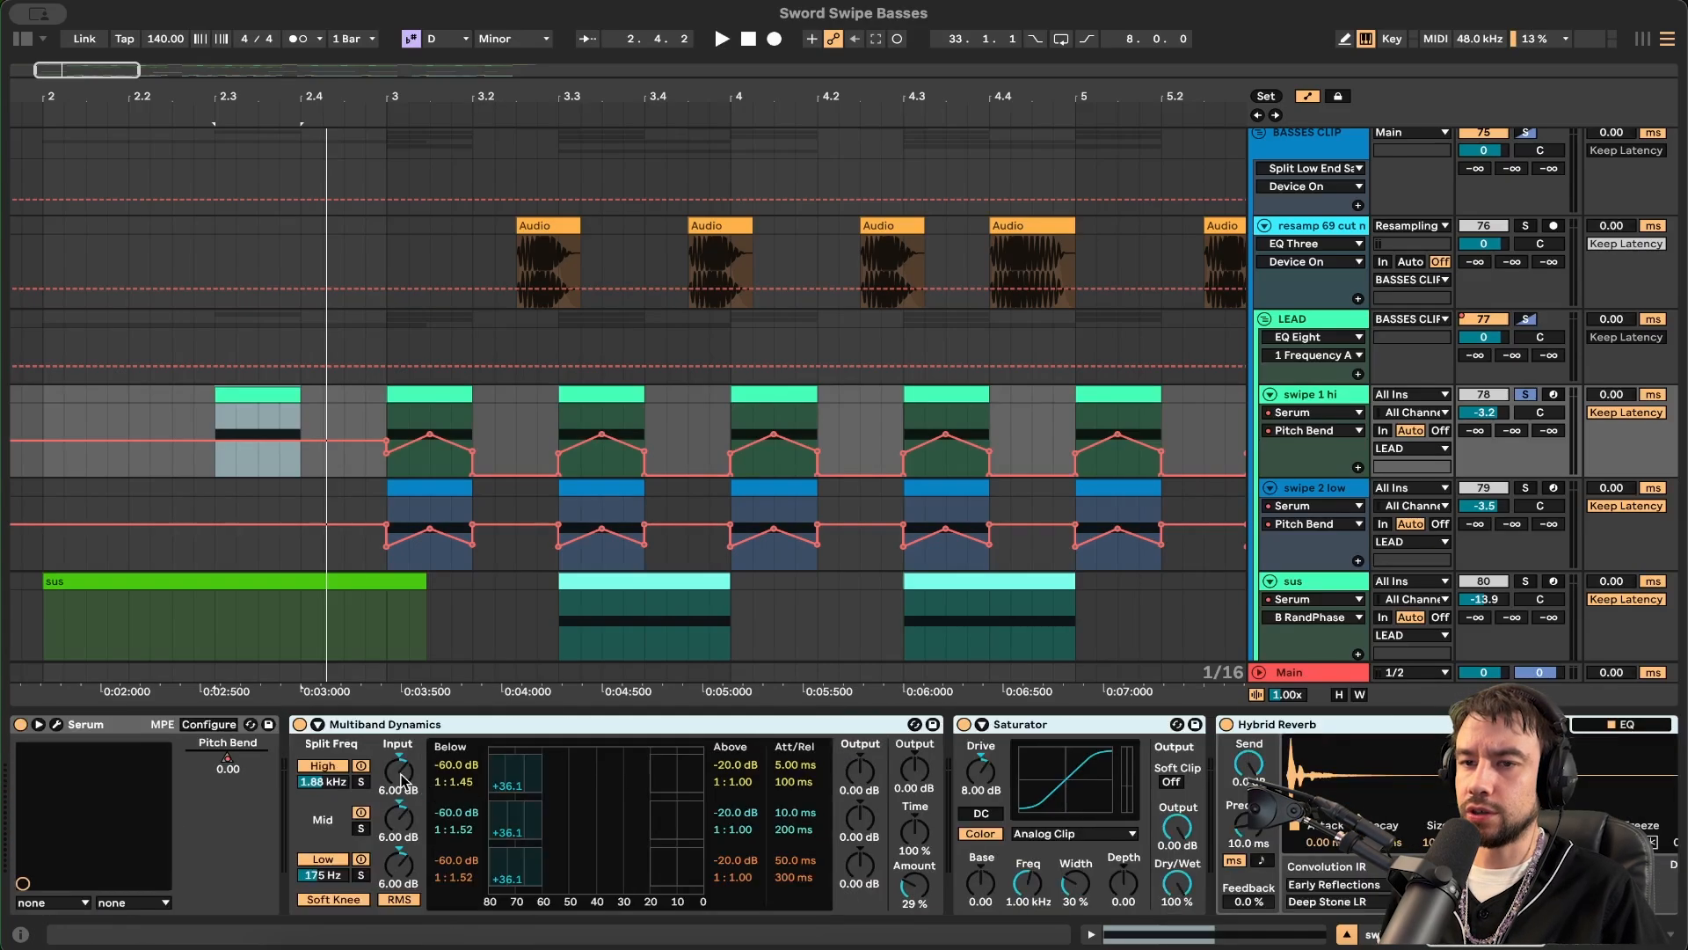
{"action": "left_click", "coordinate": [299, 724]}
- Play the swipe 1 hi clips at 2.3.1 and 3.1.1 to hear the dry Serum sound
{"action": "key", "text": "space"}
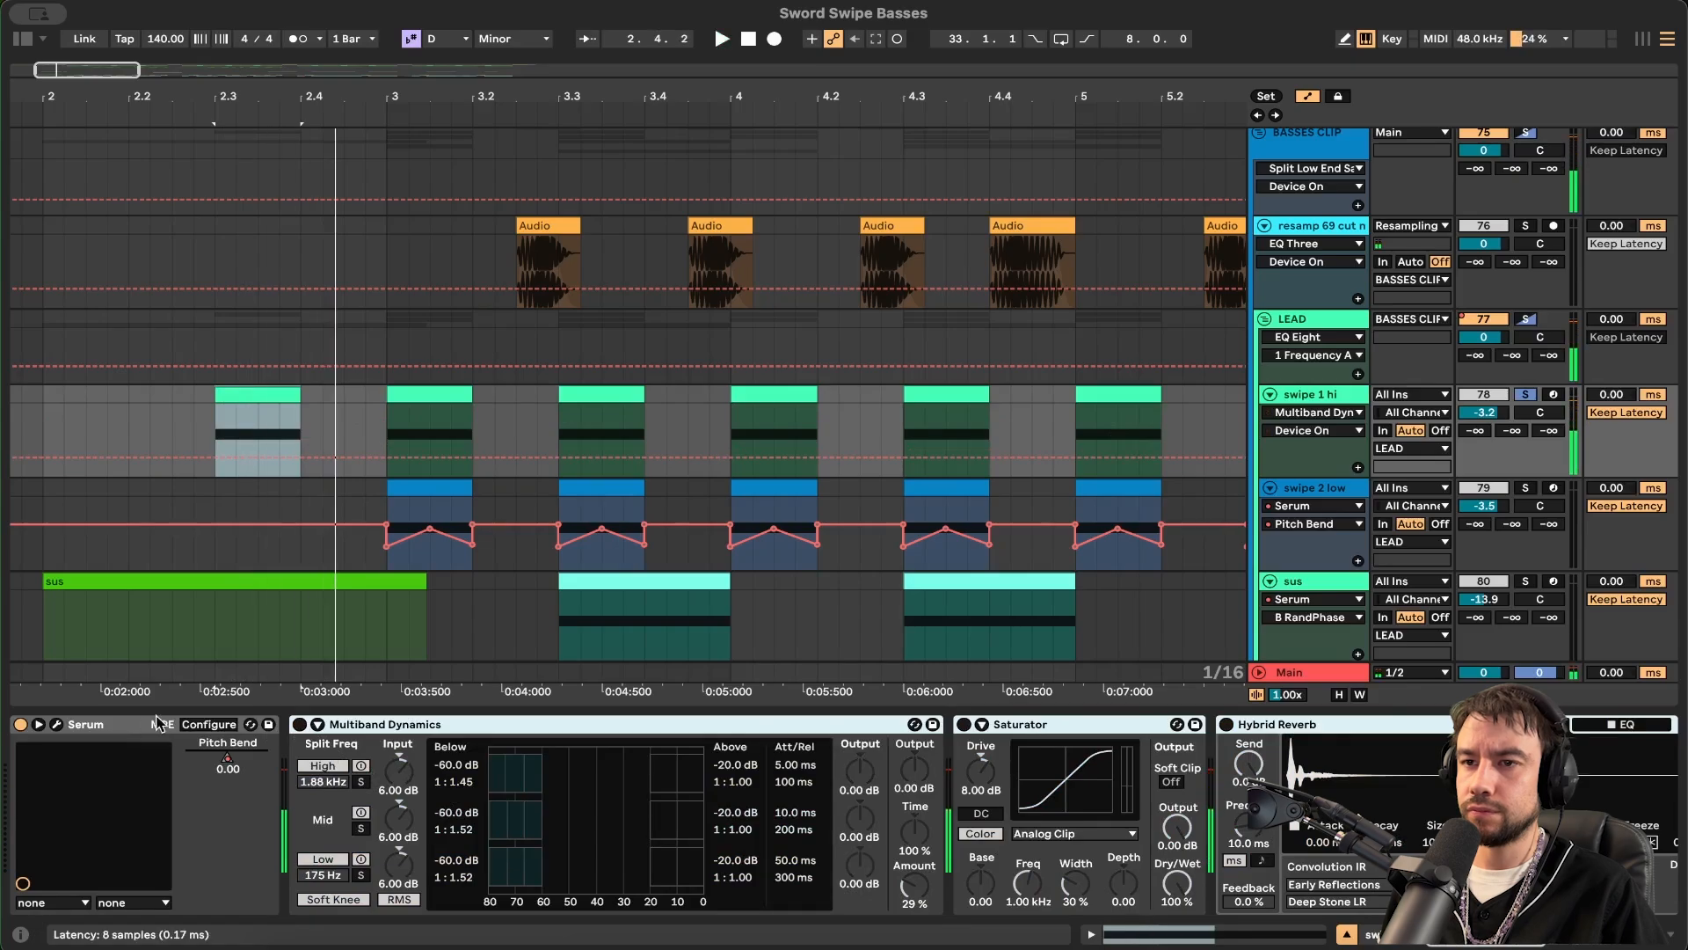
{"action": "left_click", "coordinate": [426, 405]}
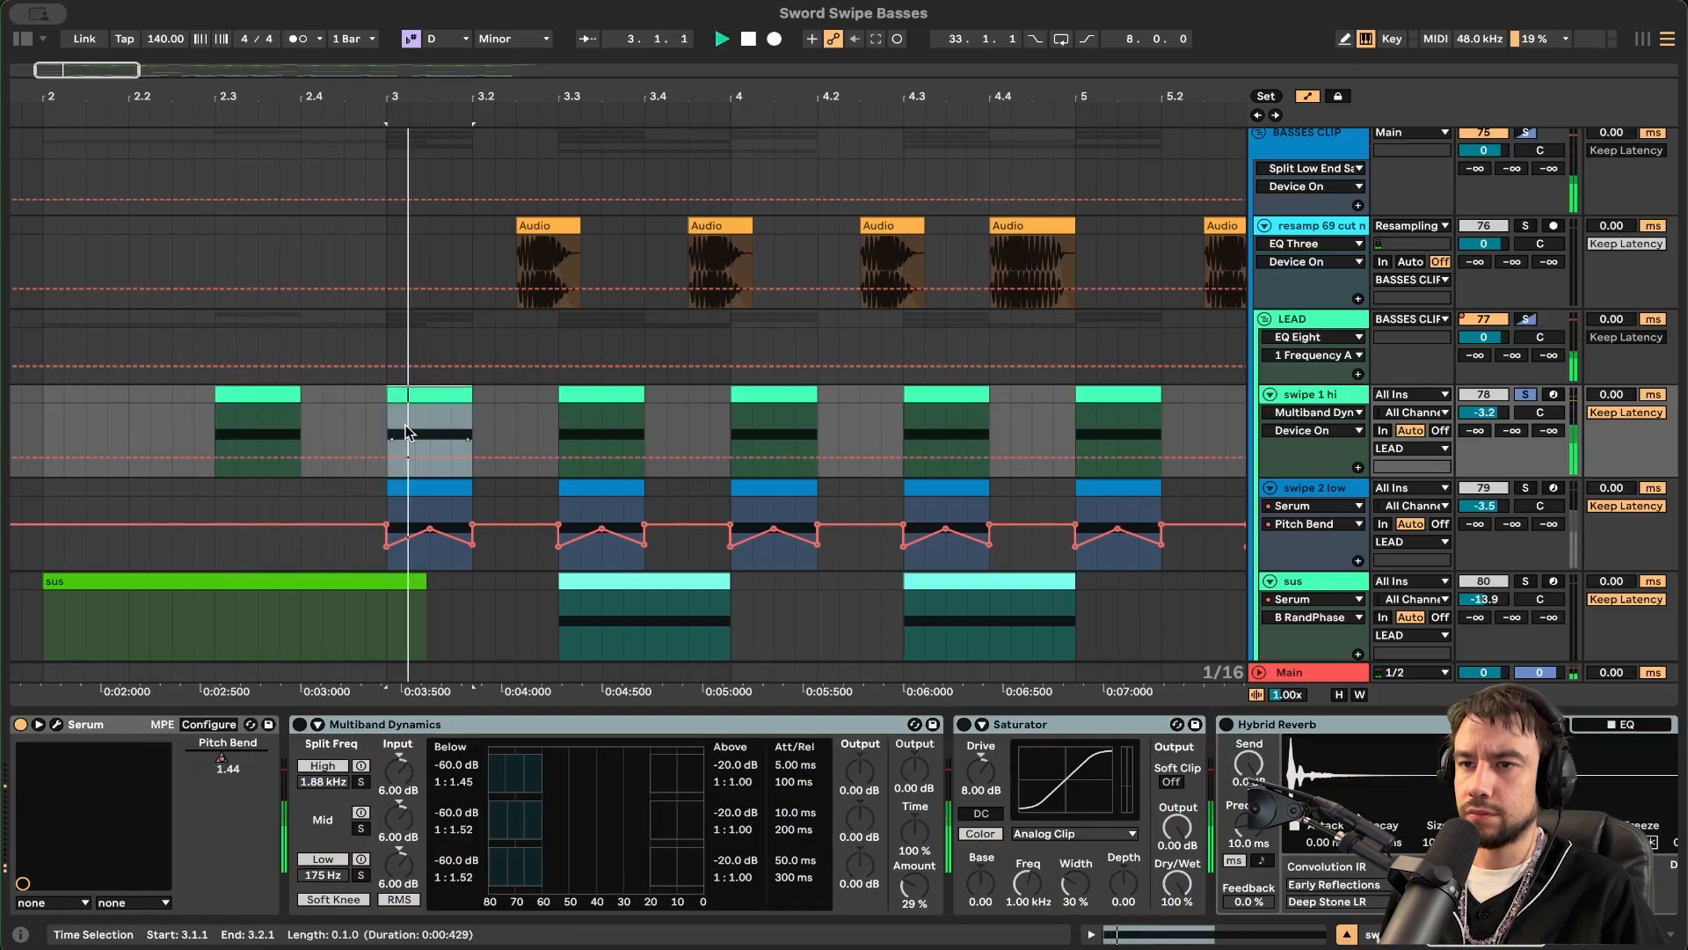
{"action": "key", "text": "space"}
- Open Serum on the swipe 1 hi track and examine its oscillators, LFO 1 assignments and effects rack
{"action": "left_click", "coordinate": [56, 723]}
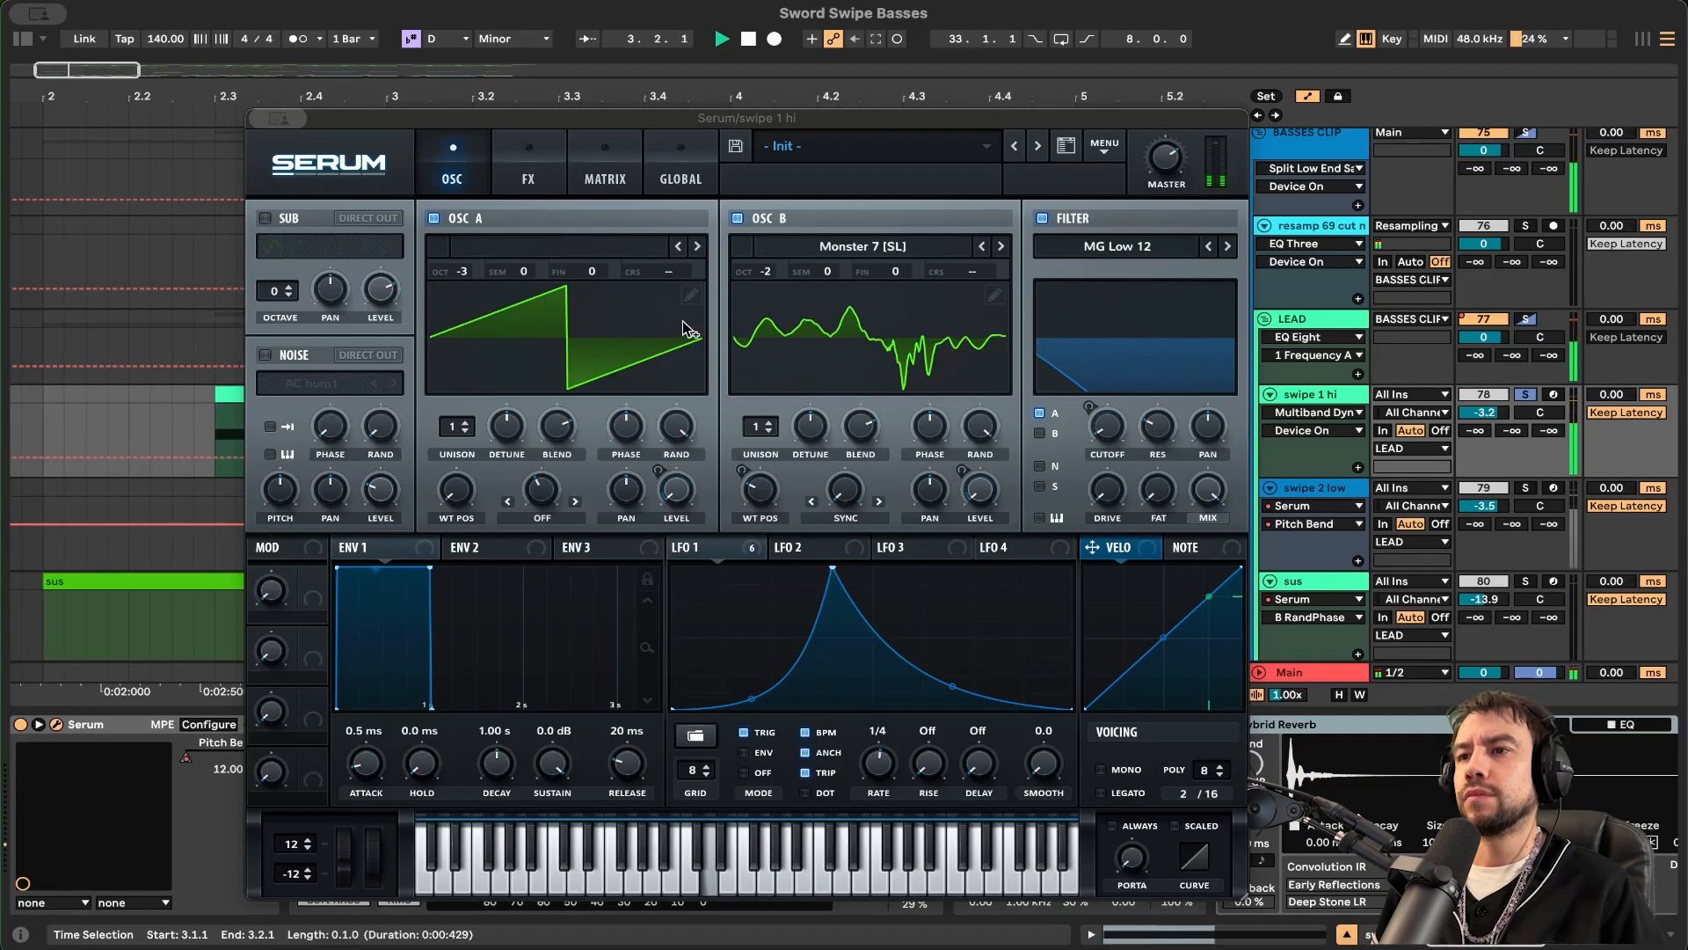
{"action": "left_click", "coordinate": [746, 550]}
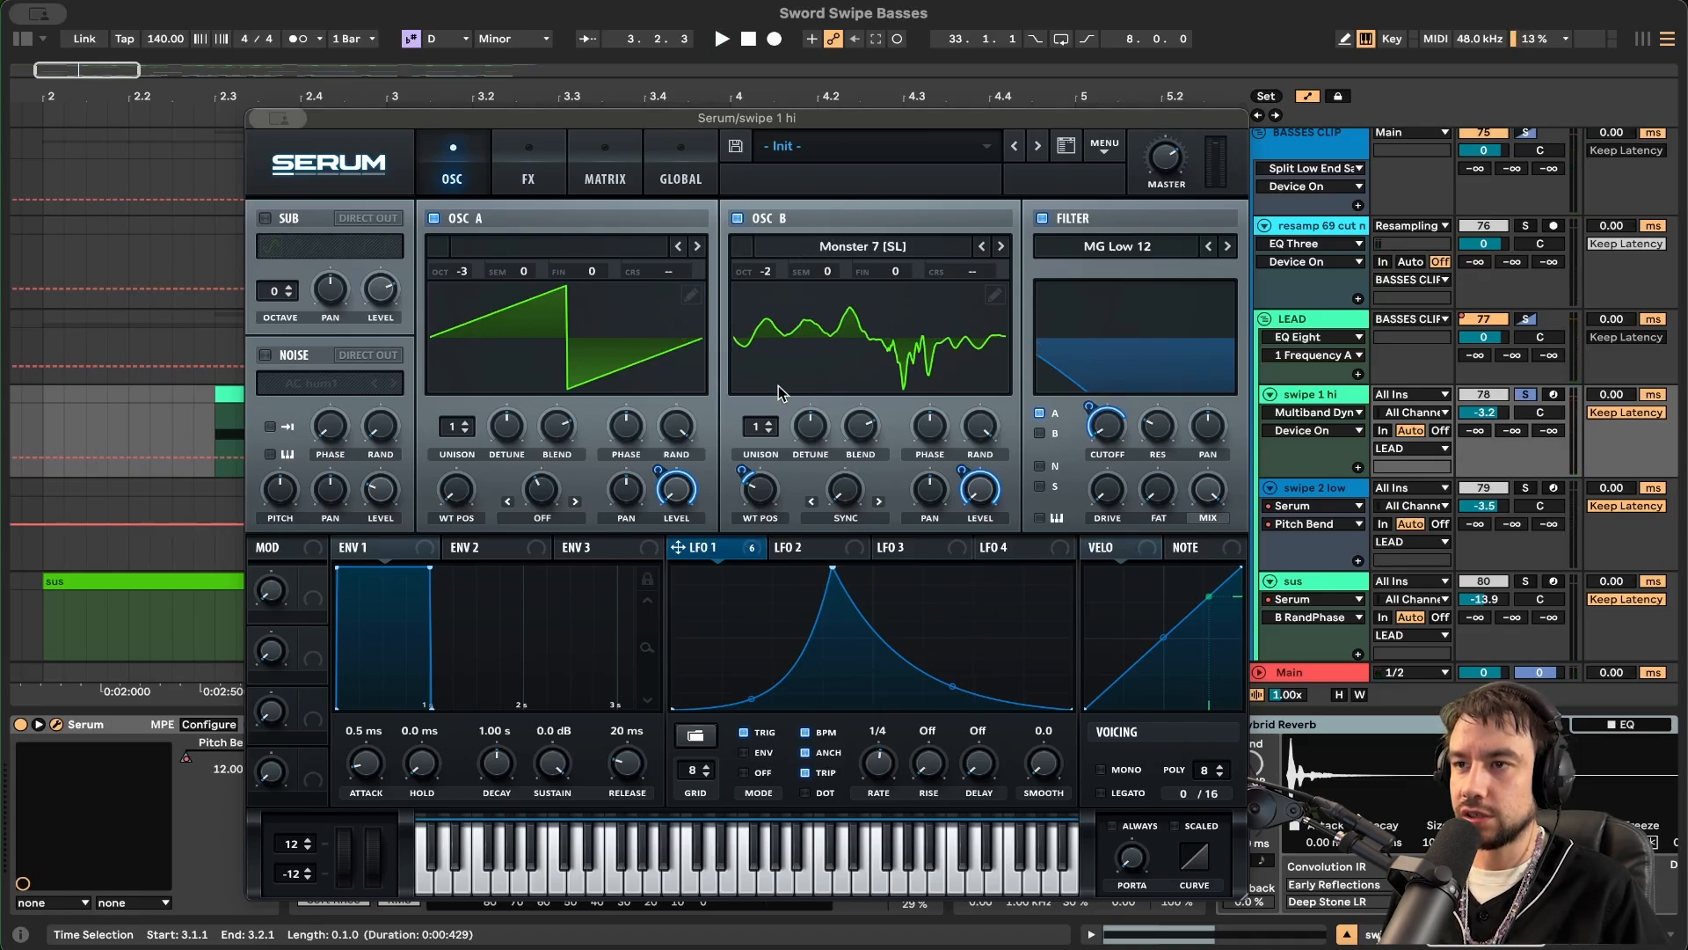
{"action": "left_click", "coordinate": [527, 172]}
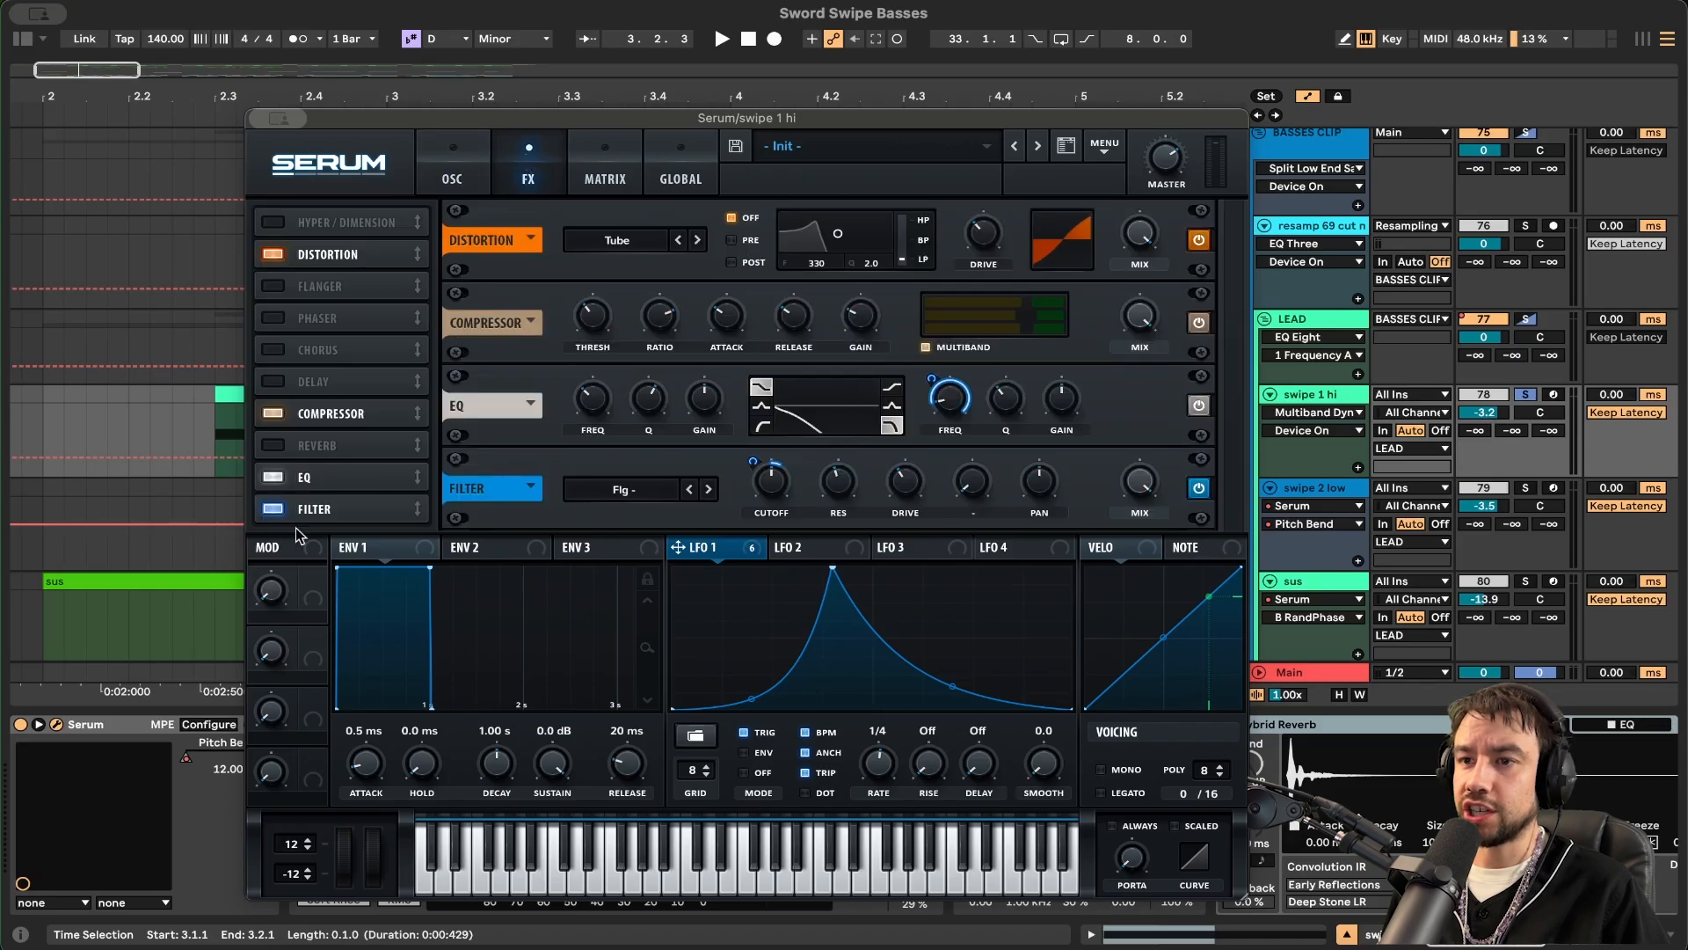
{"action": "left_click", "coordinate": [462, 168]}
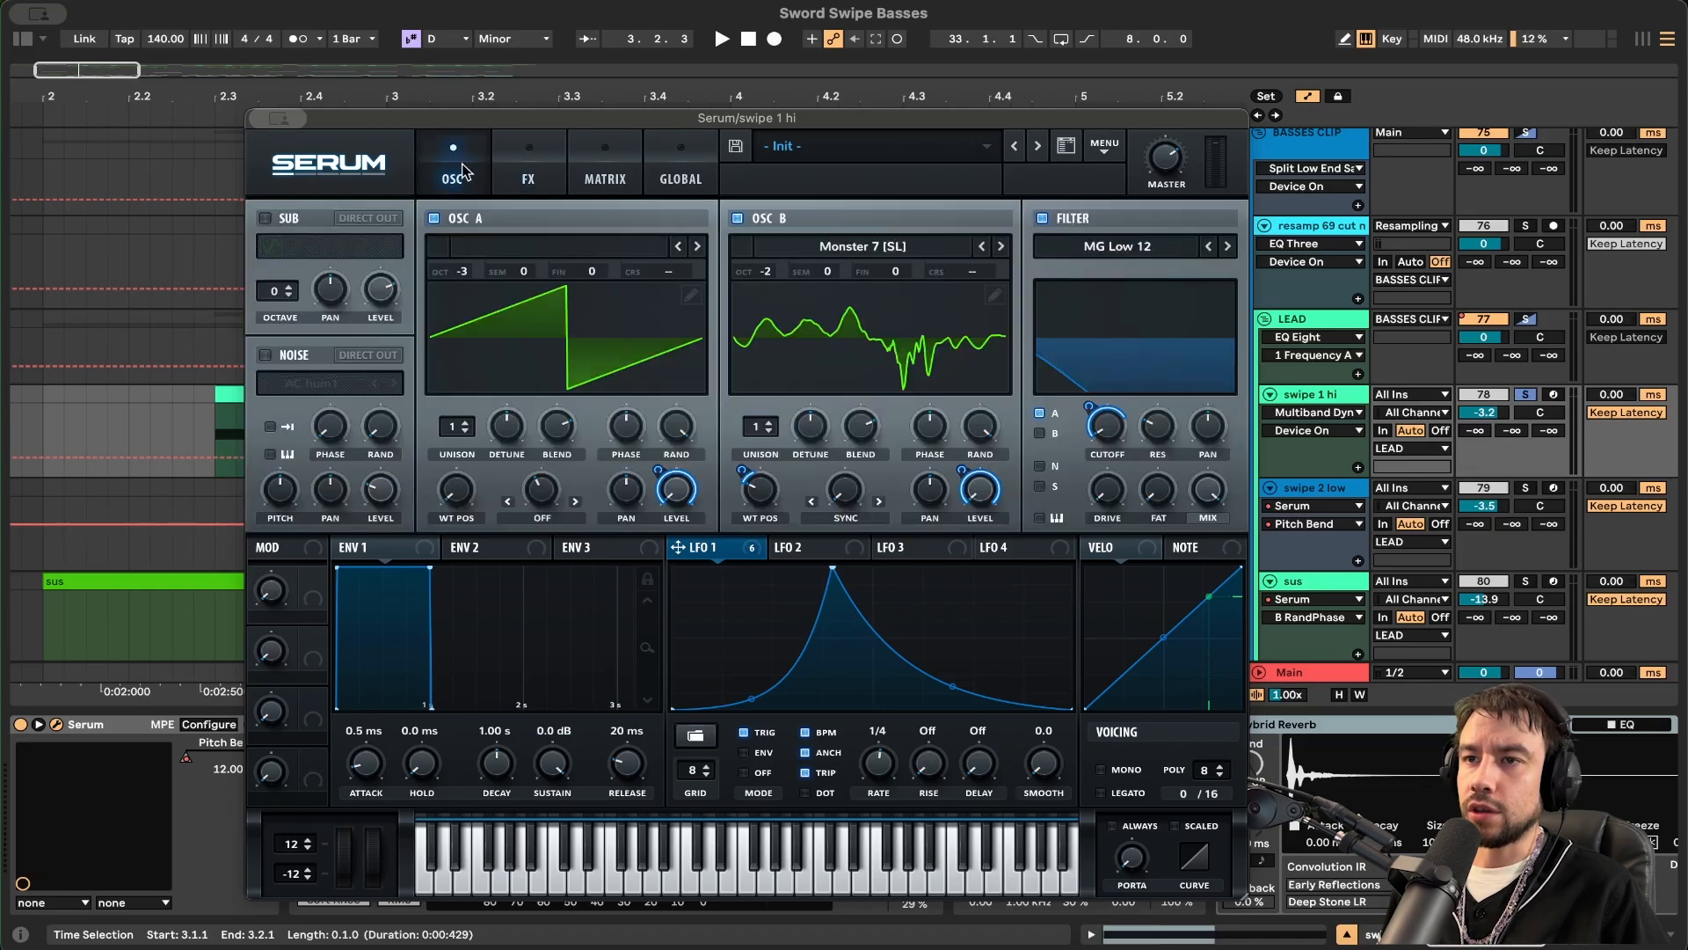
{"action": "left_click", "coordinate": [530, 167]}
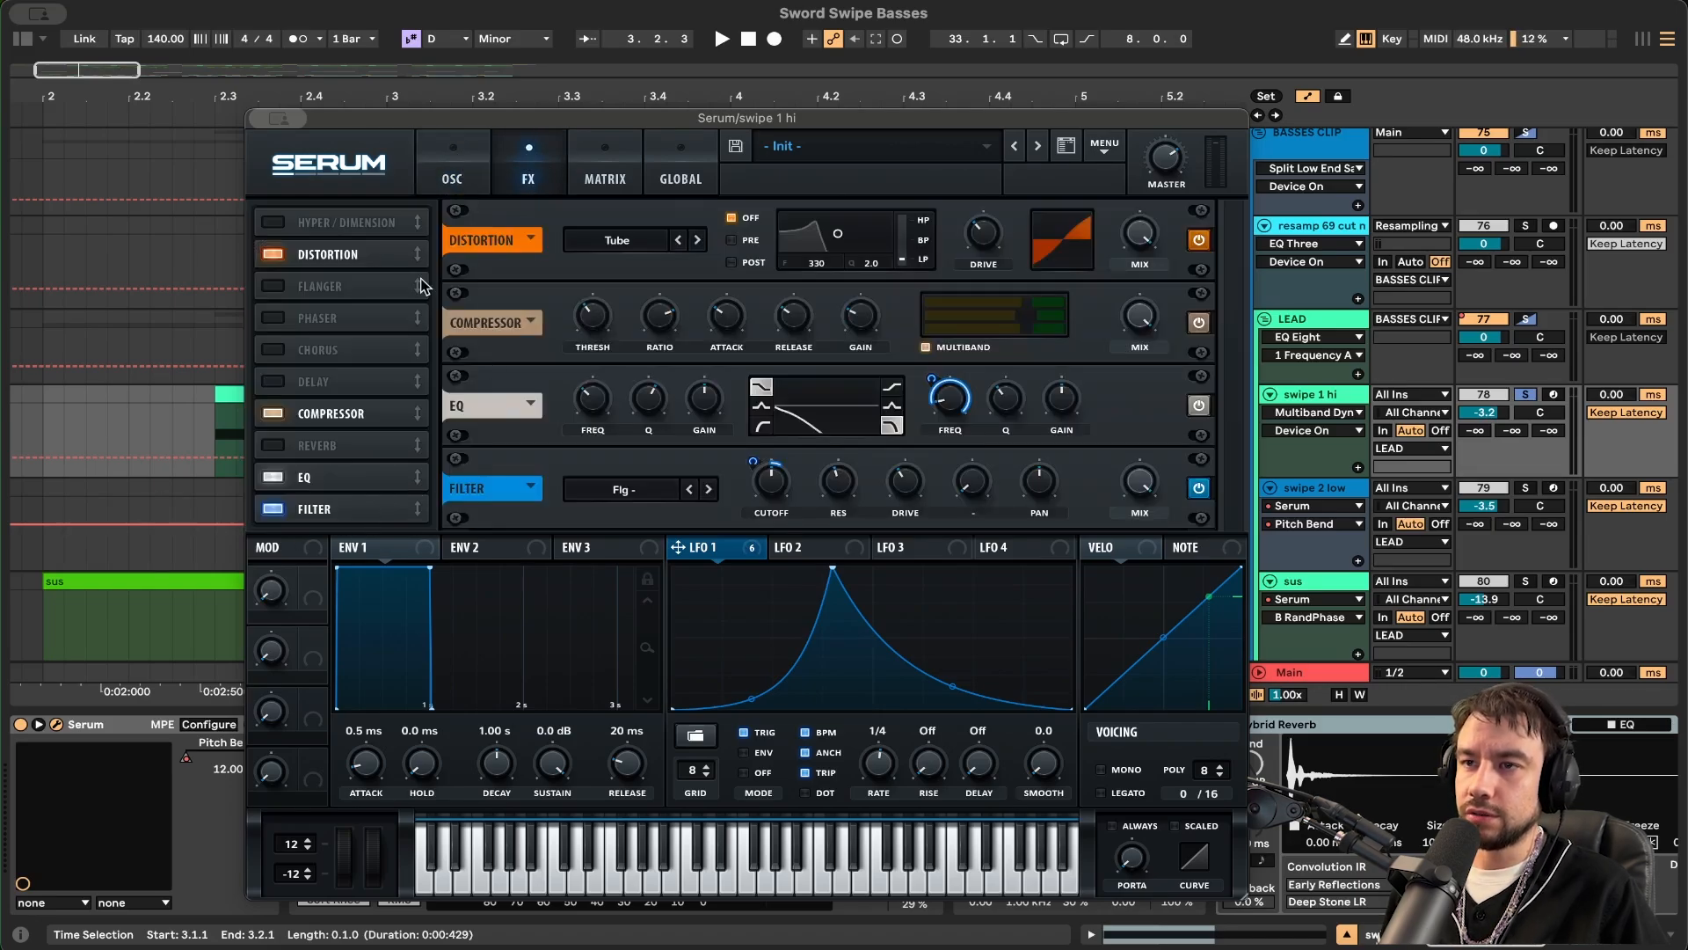
{"action": "left_click", "coordinate": [448, 178]}
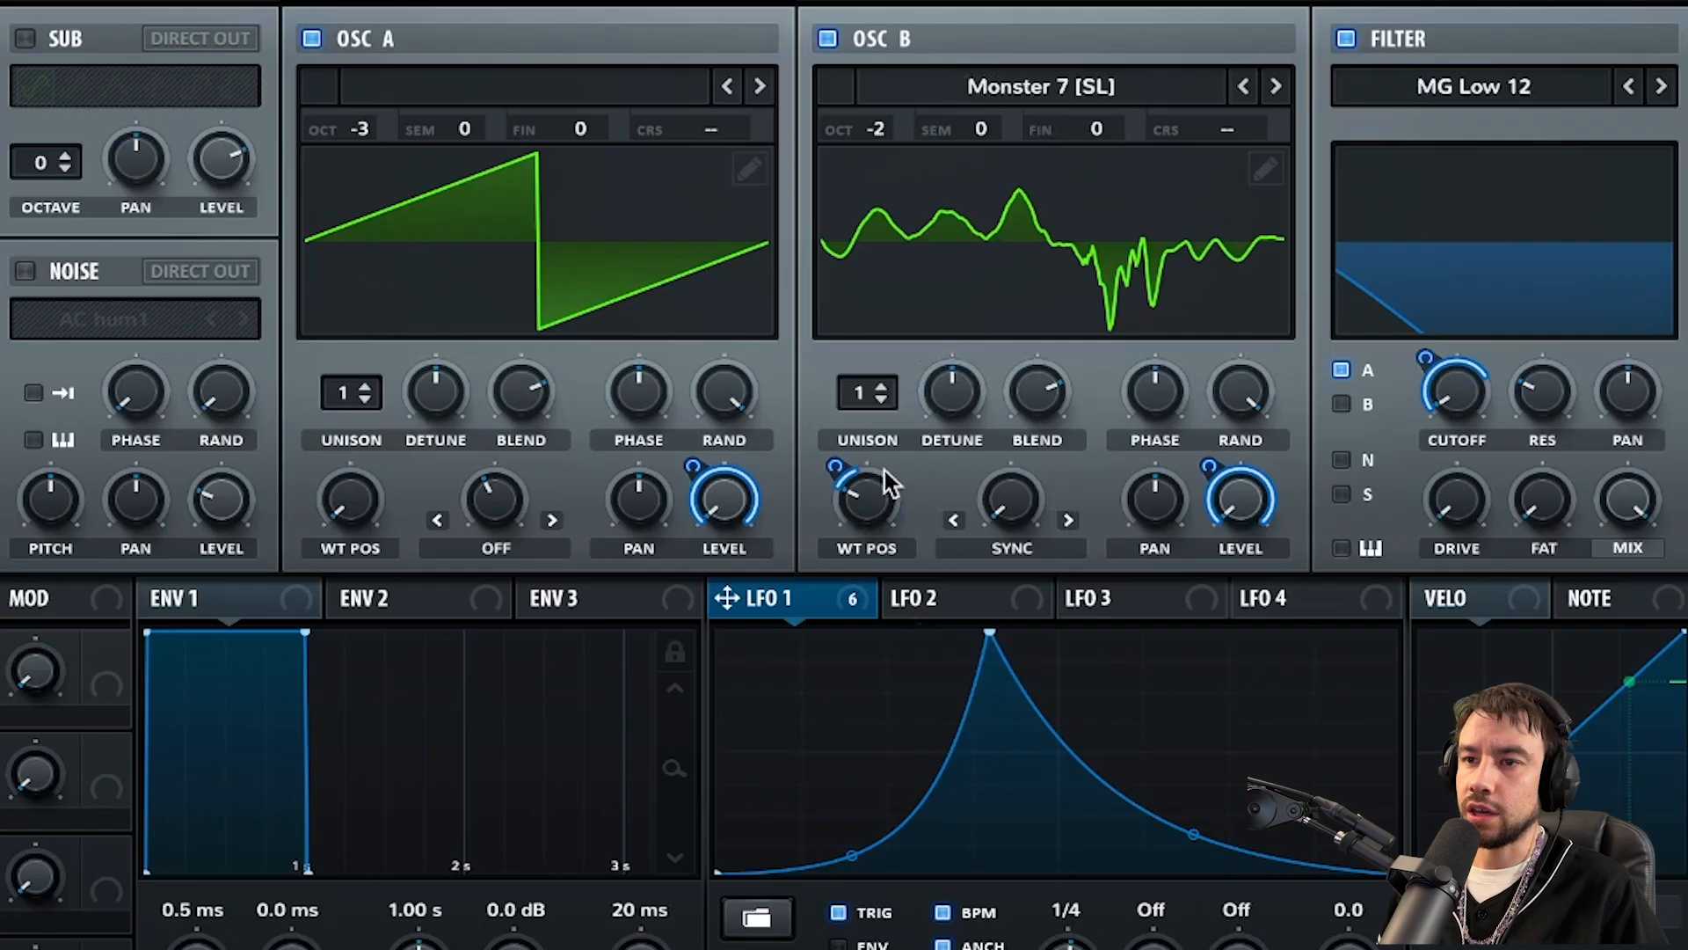
- Examine oscillator B's wavetable position, its LFO 1 modulation amount and the chosen wavetable
{"action": "mouse_move", "coordinate": [771, 492]}
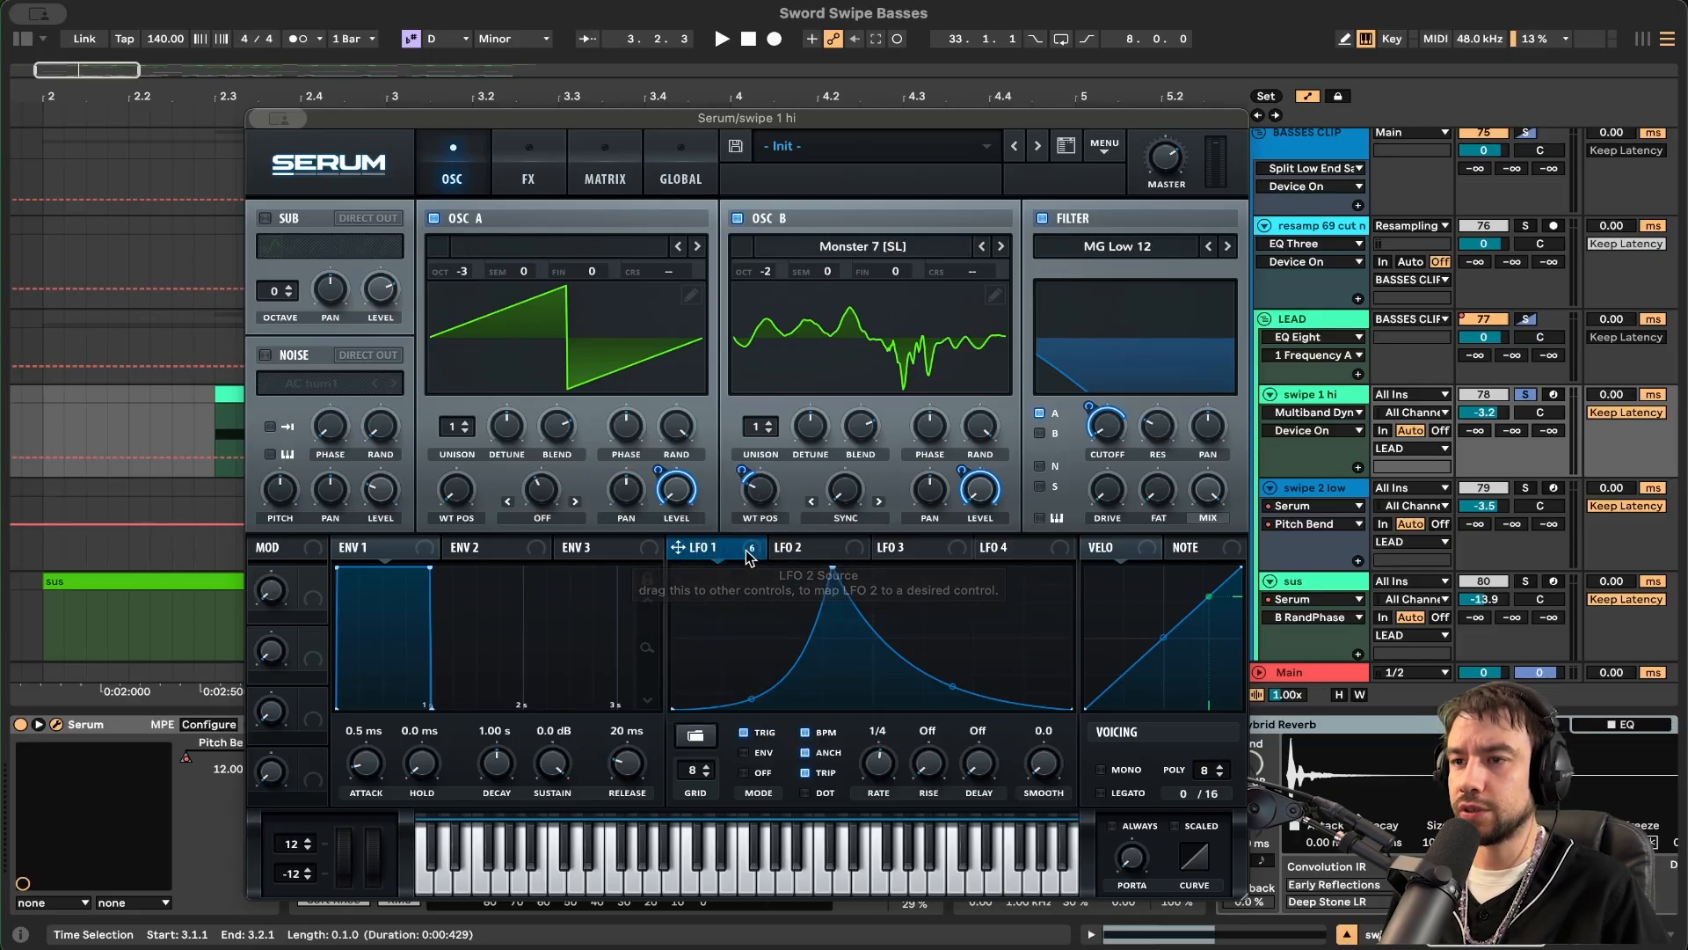
{"action": "left_click", "coordinate": [771, 501]}
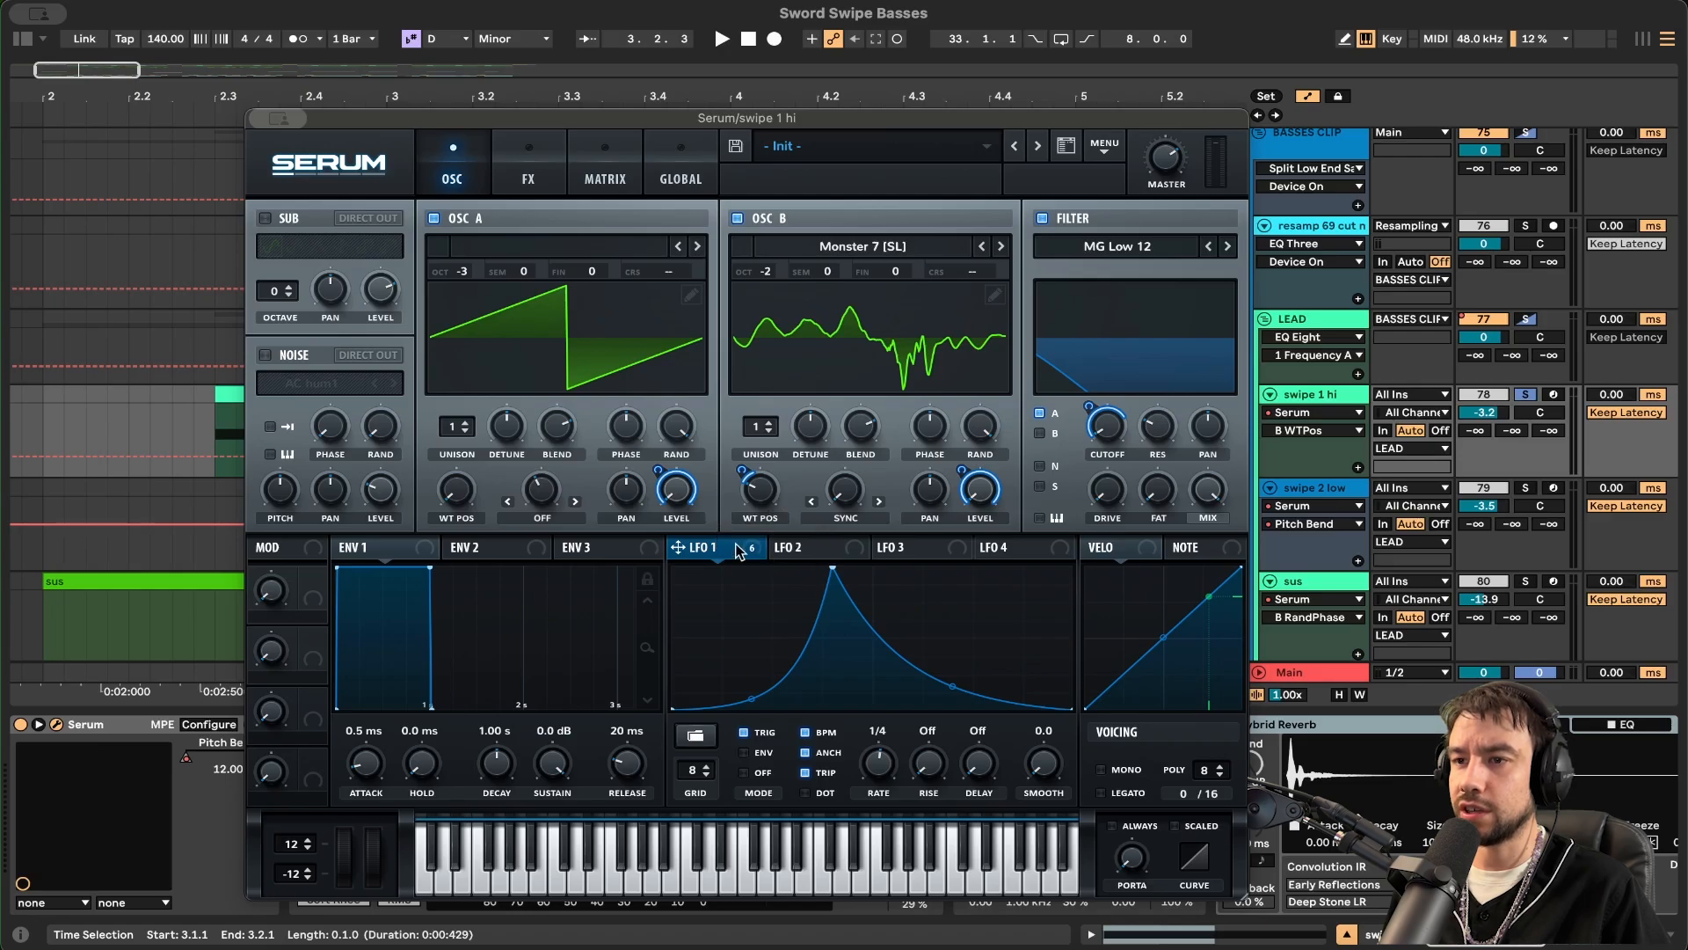
{"action": "left_click", "coordinate": [748, 472]}
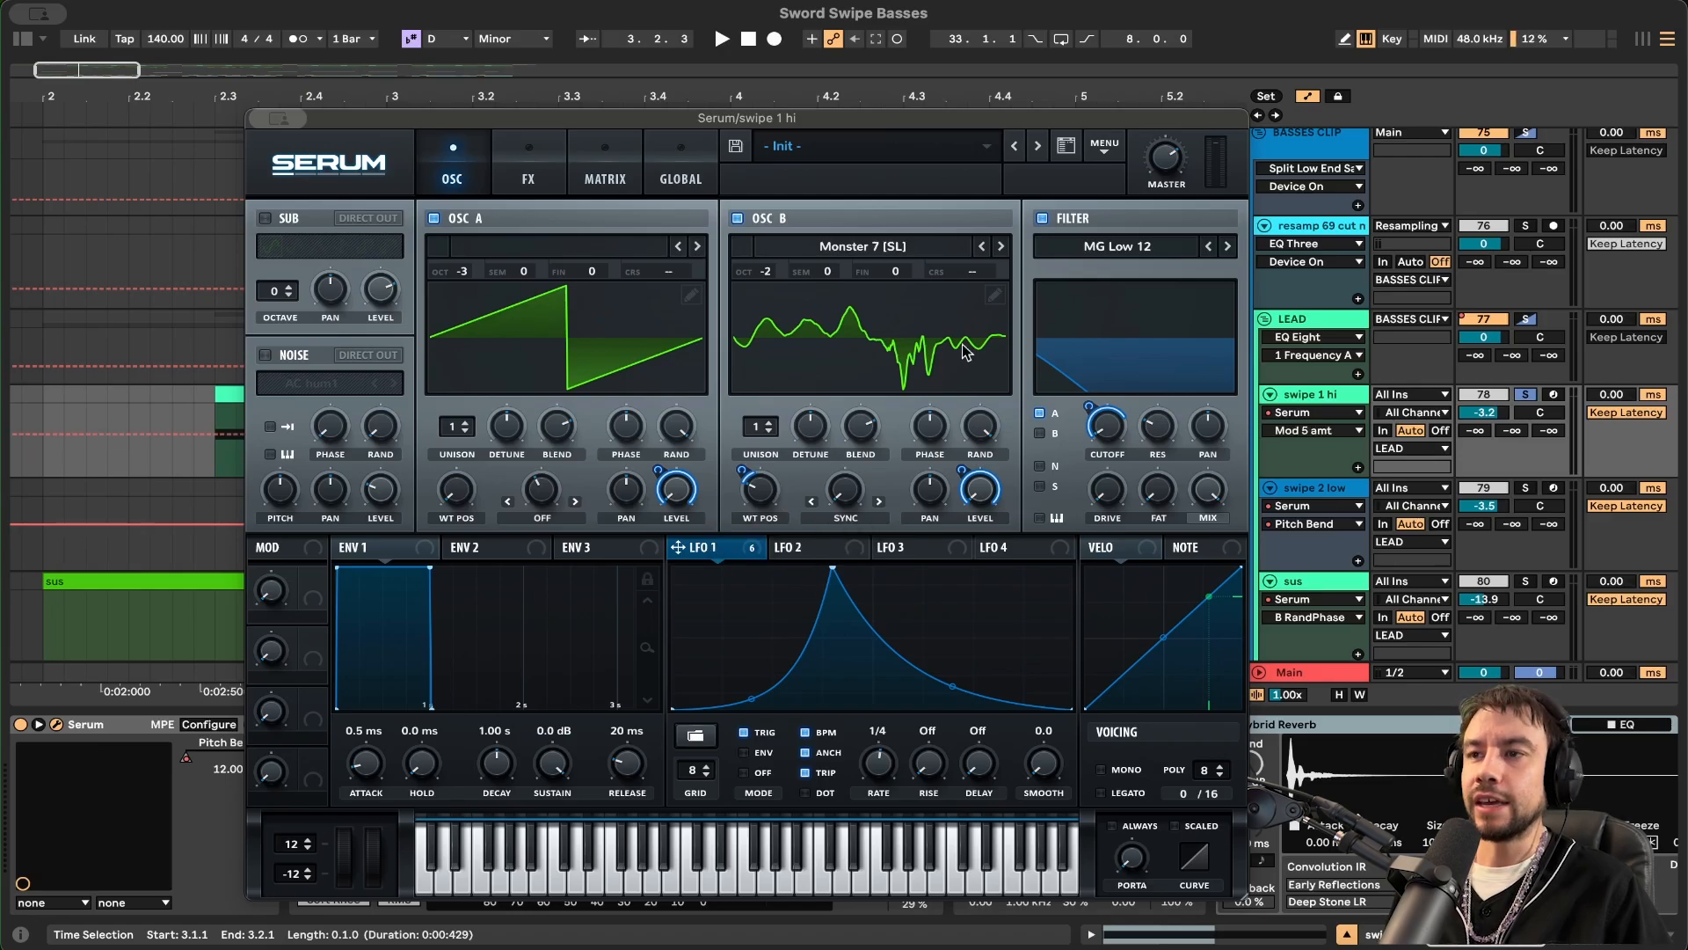
{"action": "left_click", "coordinate": [919, 250]}
{"action": "left_click", "coordinate": [858, 214]}
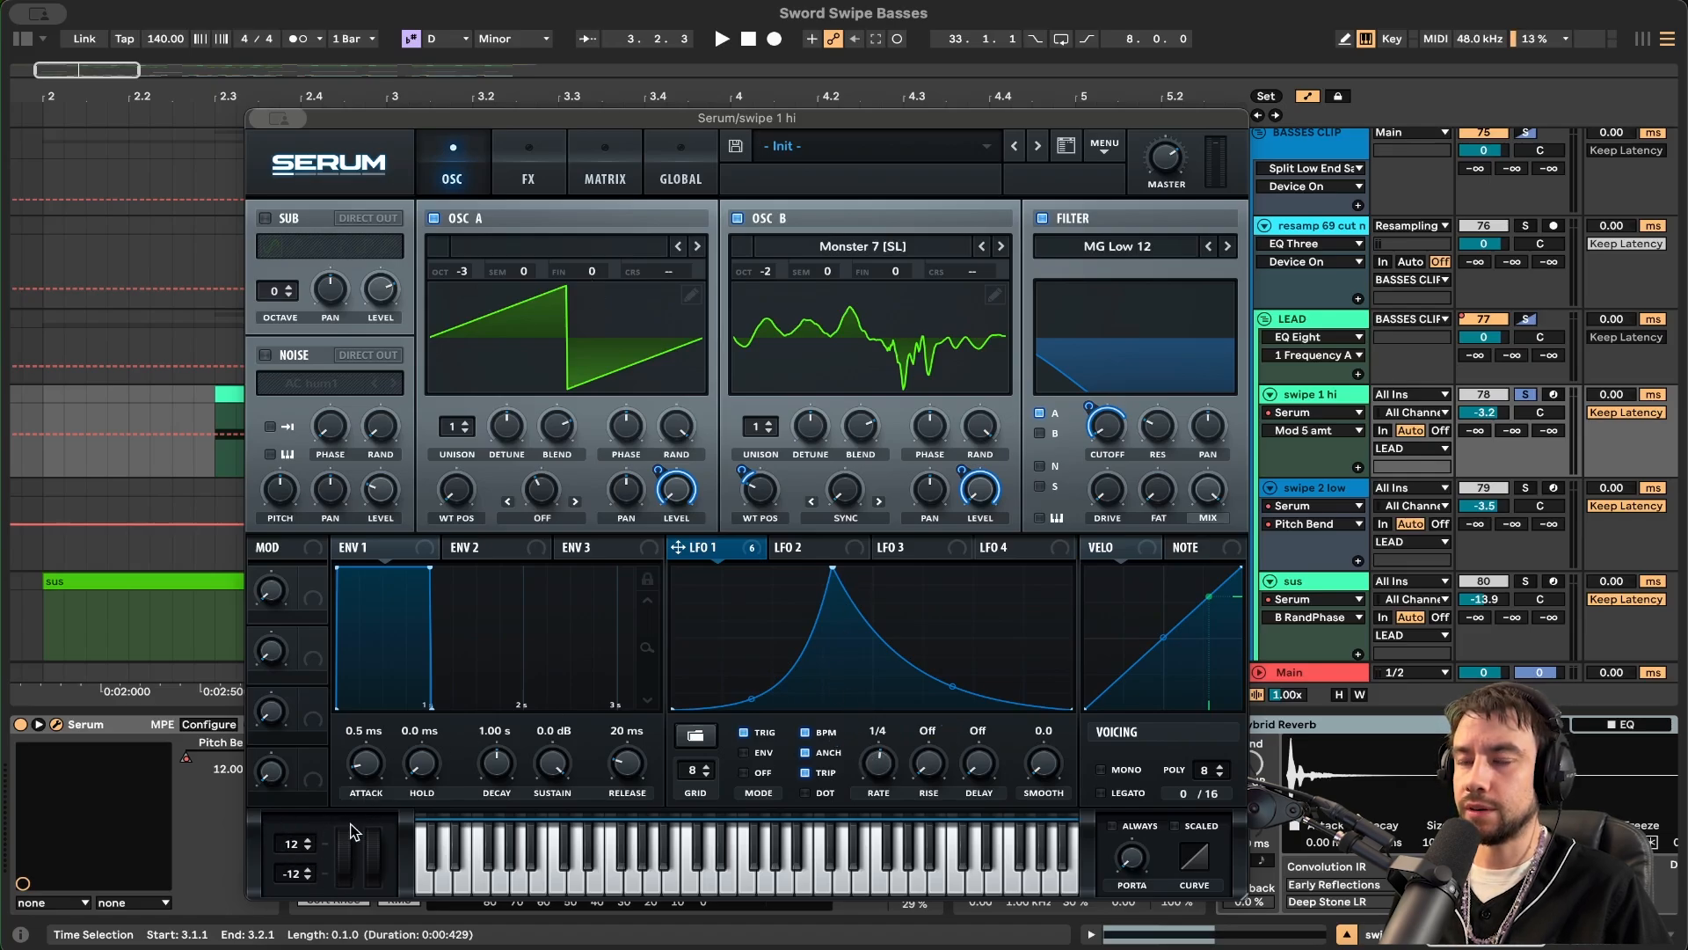
- Examine the filter in Serum's effects rack, checking its type in the Flanges category and its cutoff frequency
{"action": "left_click", "coordinate": [556, 165]}
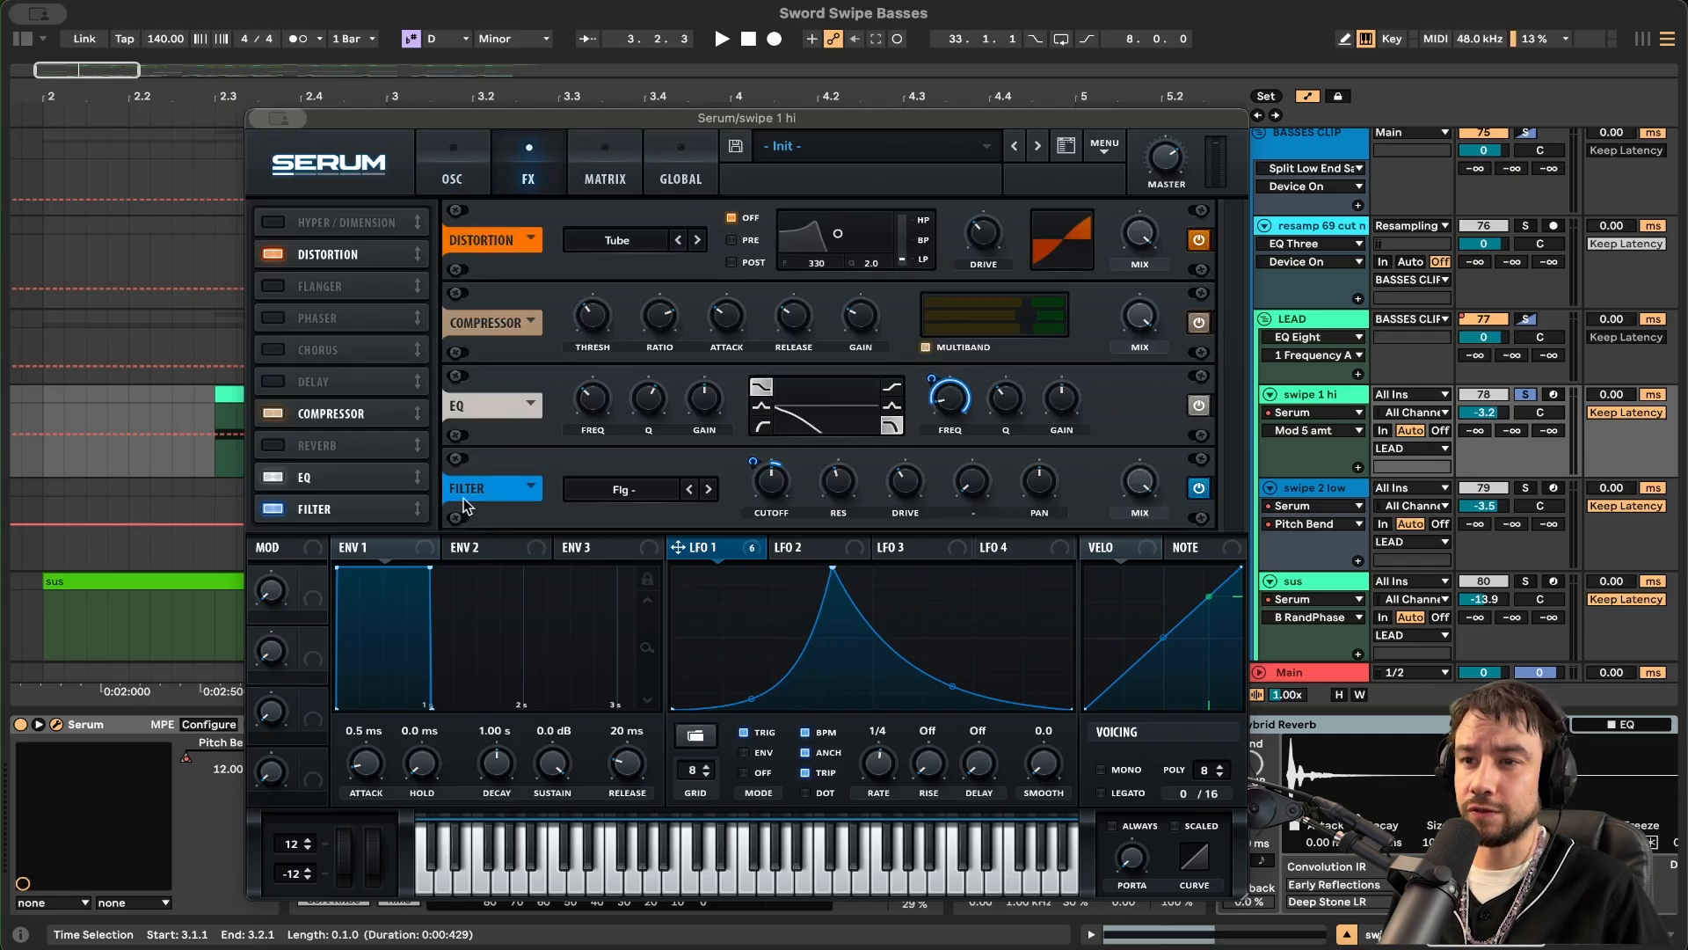
{"action": "left_click", "coordinate": [629, 493]}
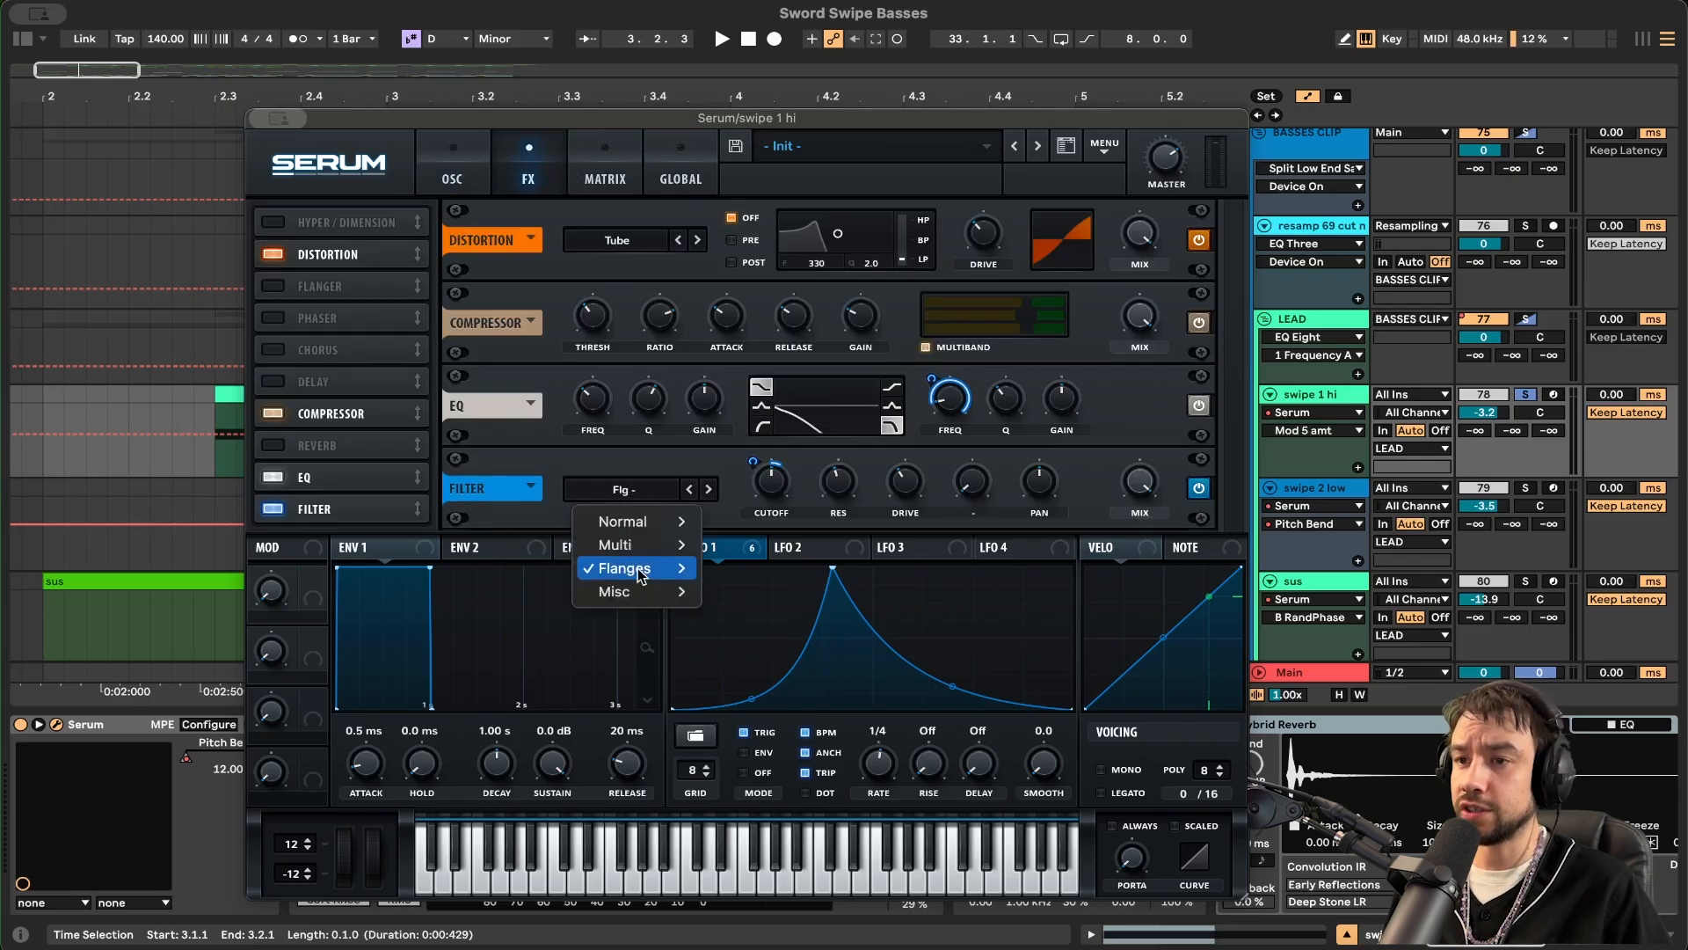
{"action": "mouse_move", "coordinate": [629, 568]}
{"action": "left_click", "coordinate": [674, 439]}
{"action": "mouse_move", "coordinate": [768, 489]}
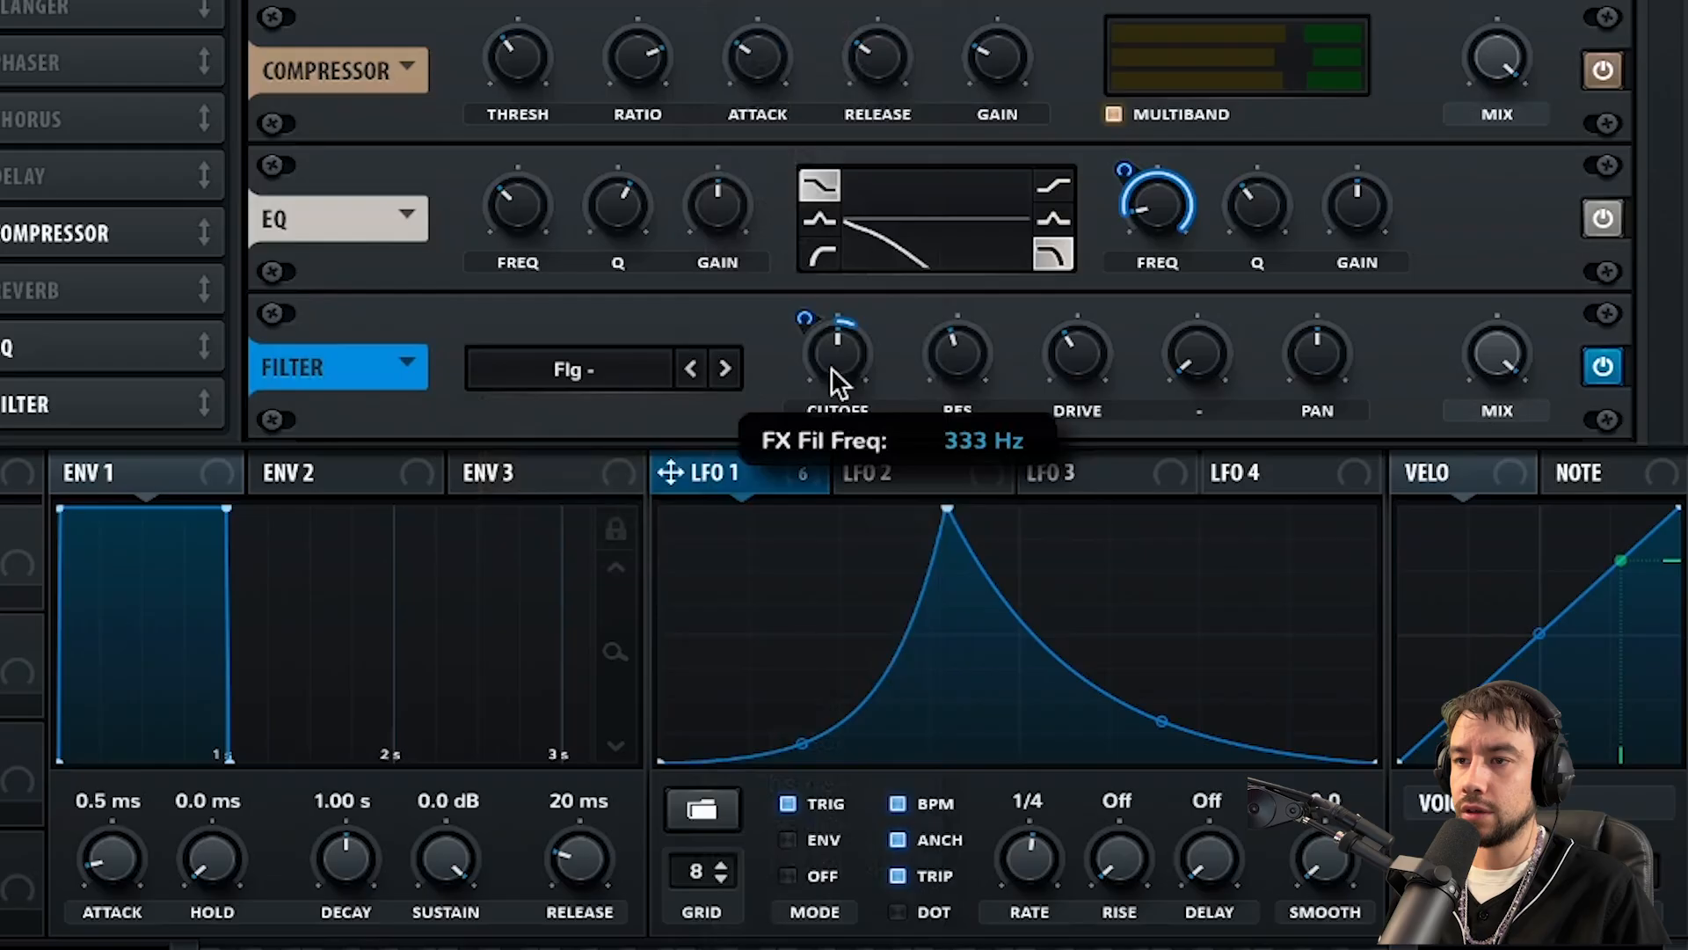
- Check the LFO 1 modulation amount on the effects-rack filter's cutoff, along with the filter's resonance and drive
{"action": "mouse_move", "coordinate": [813, 309]}
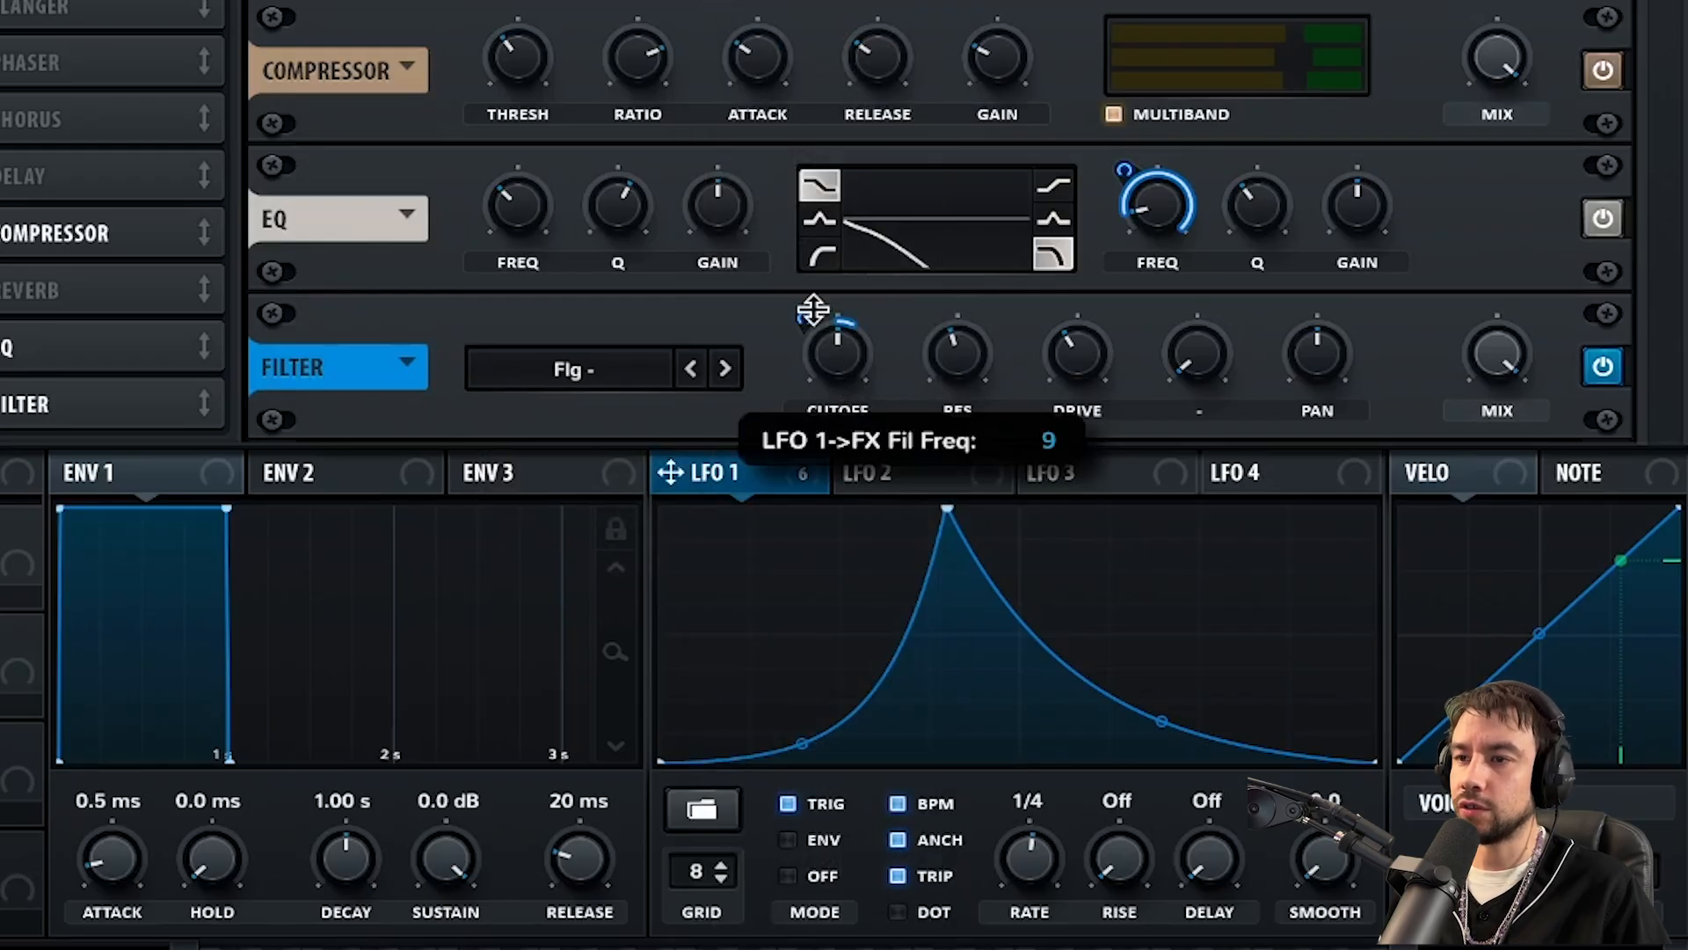
{"action": "mouse_move", "coordinate": [954, 373]}
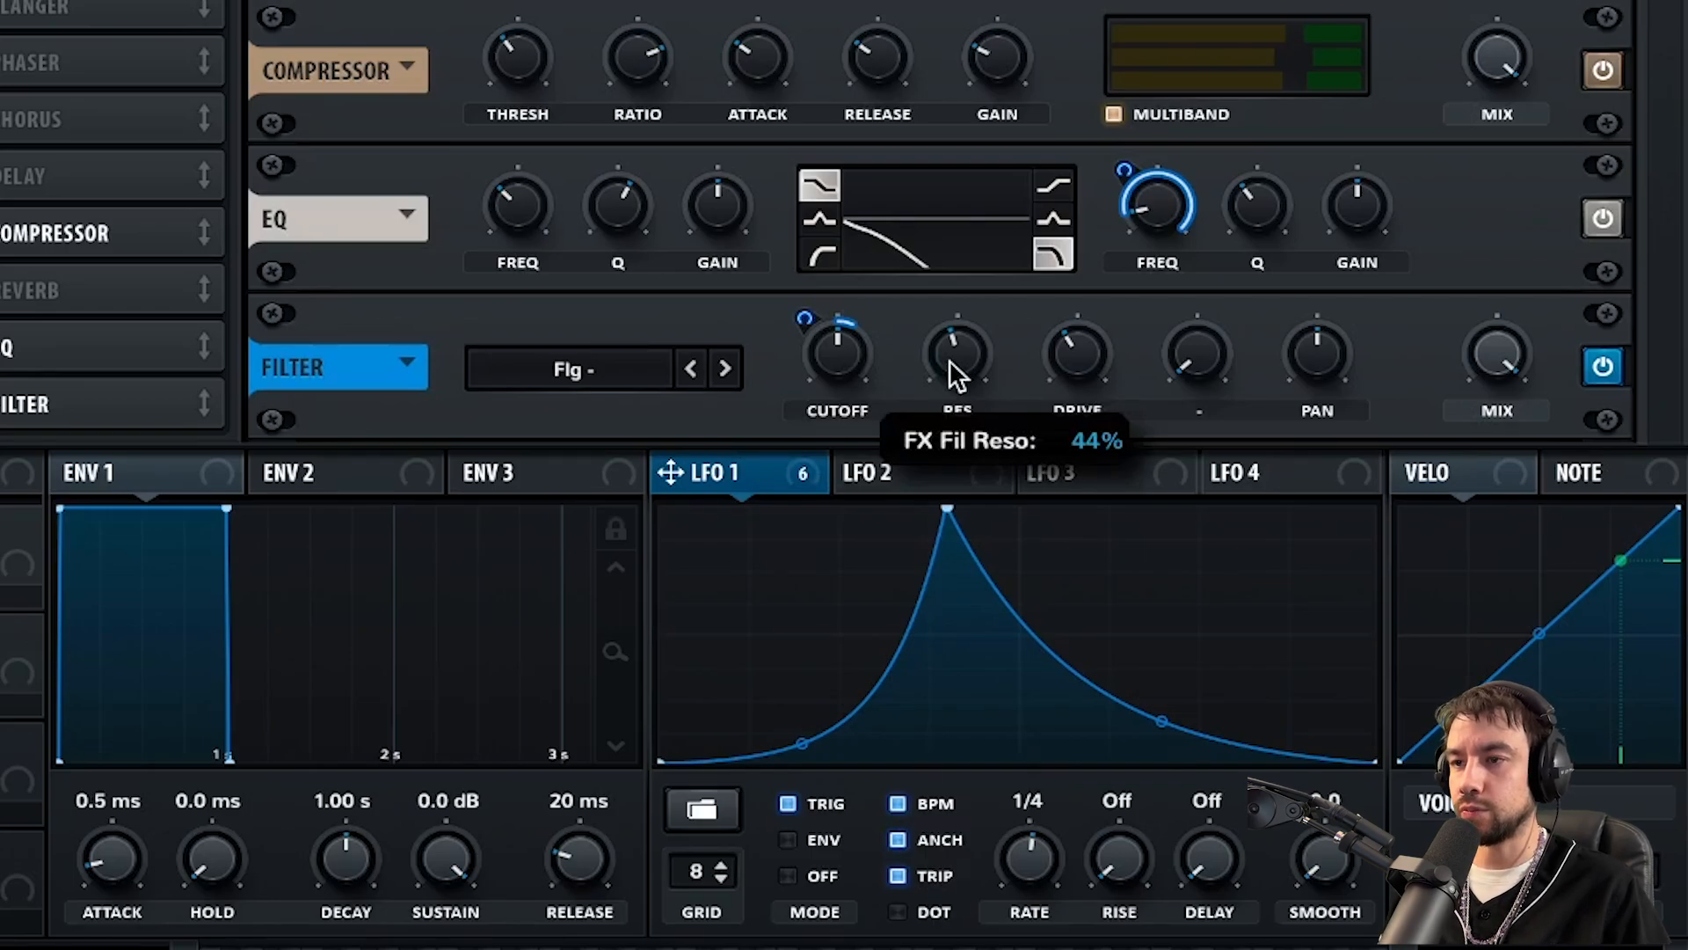
{"action": "mouse_move", "coordinate": [1084, 356]}
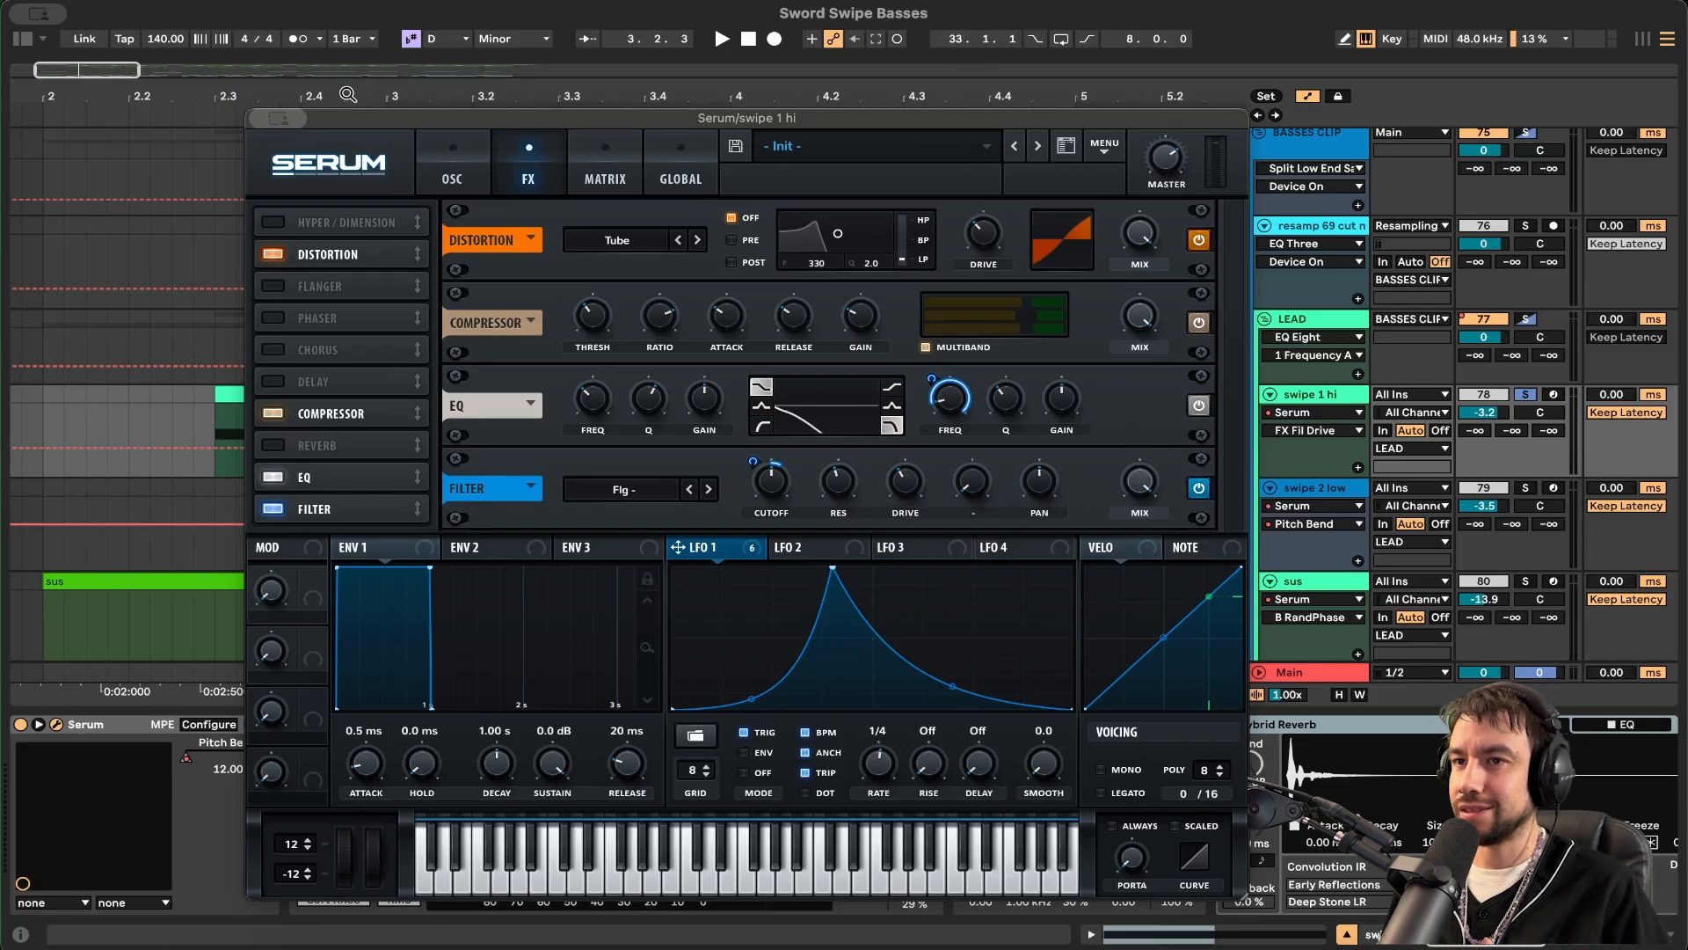
- Move the Serum window clear of the arrangement and play the swipe 1 hi clip at 2.3.1
{"action": "left_click", "coordinate": [280, 121]}
{"action": "key", "text": "Escape"}
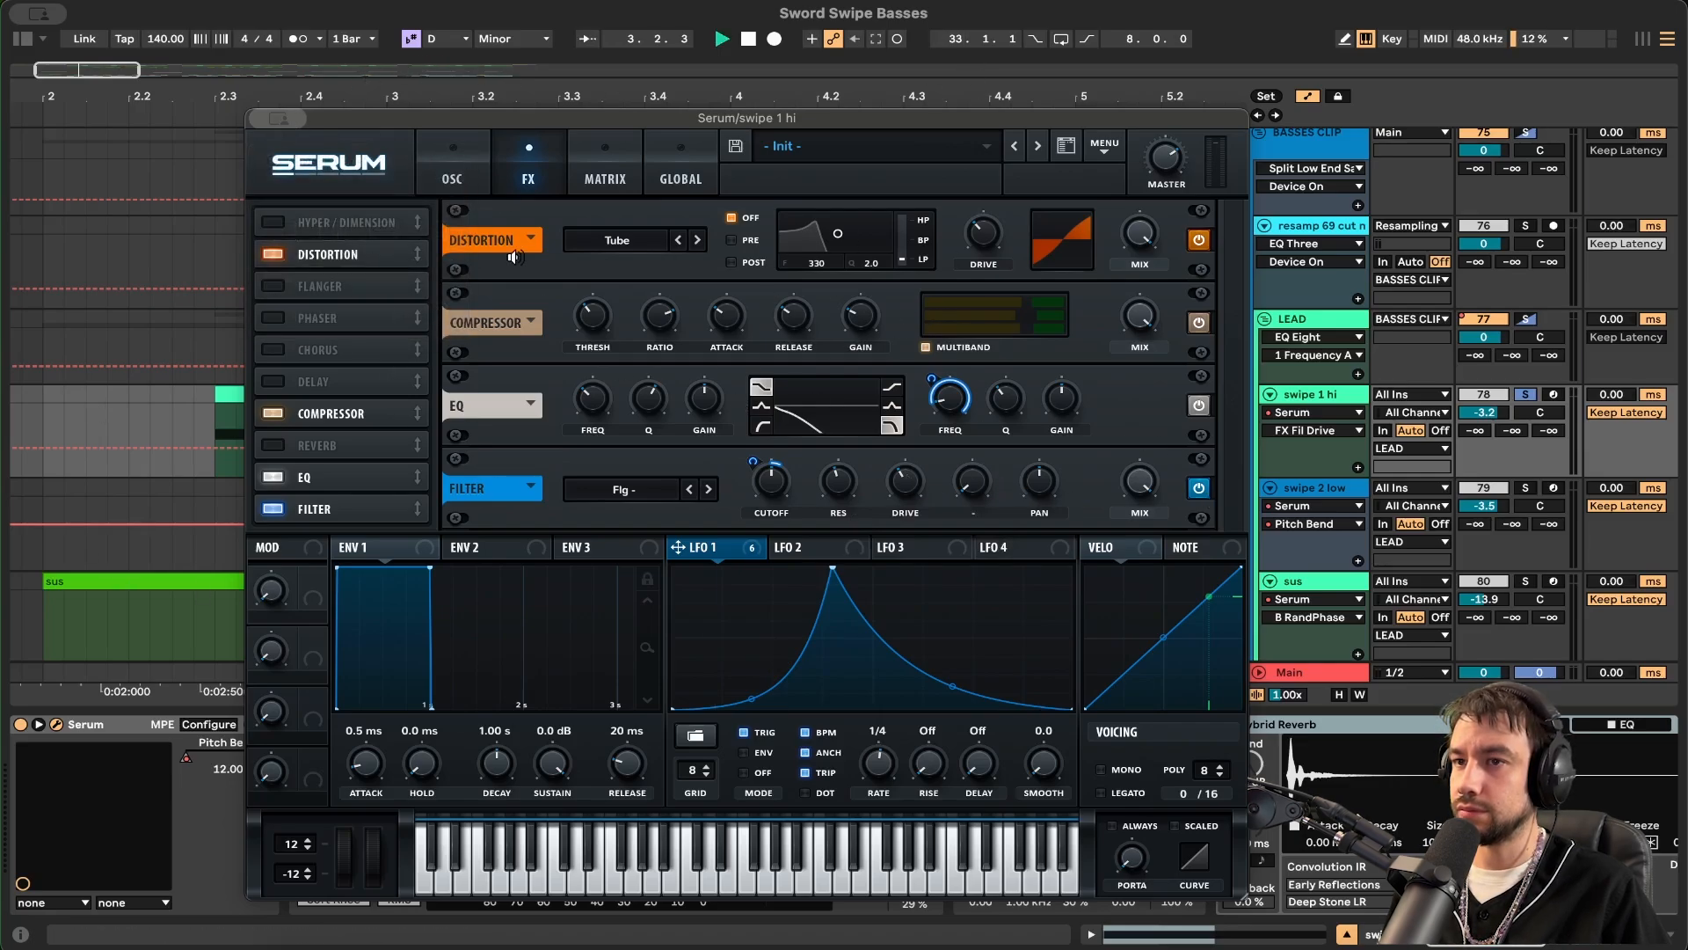
{"action": "key", "text": "space"}
{"action": "left_click_drag", "start_coordinate": [445, 117], "coordinate": [794, 256]}
{"action": "left_click", "coordinate": [261, 390]}
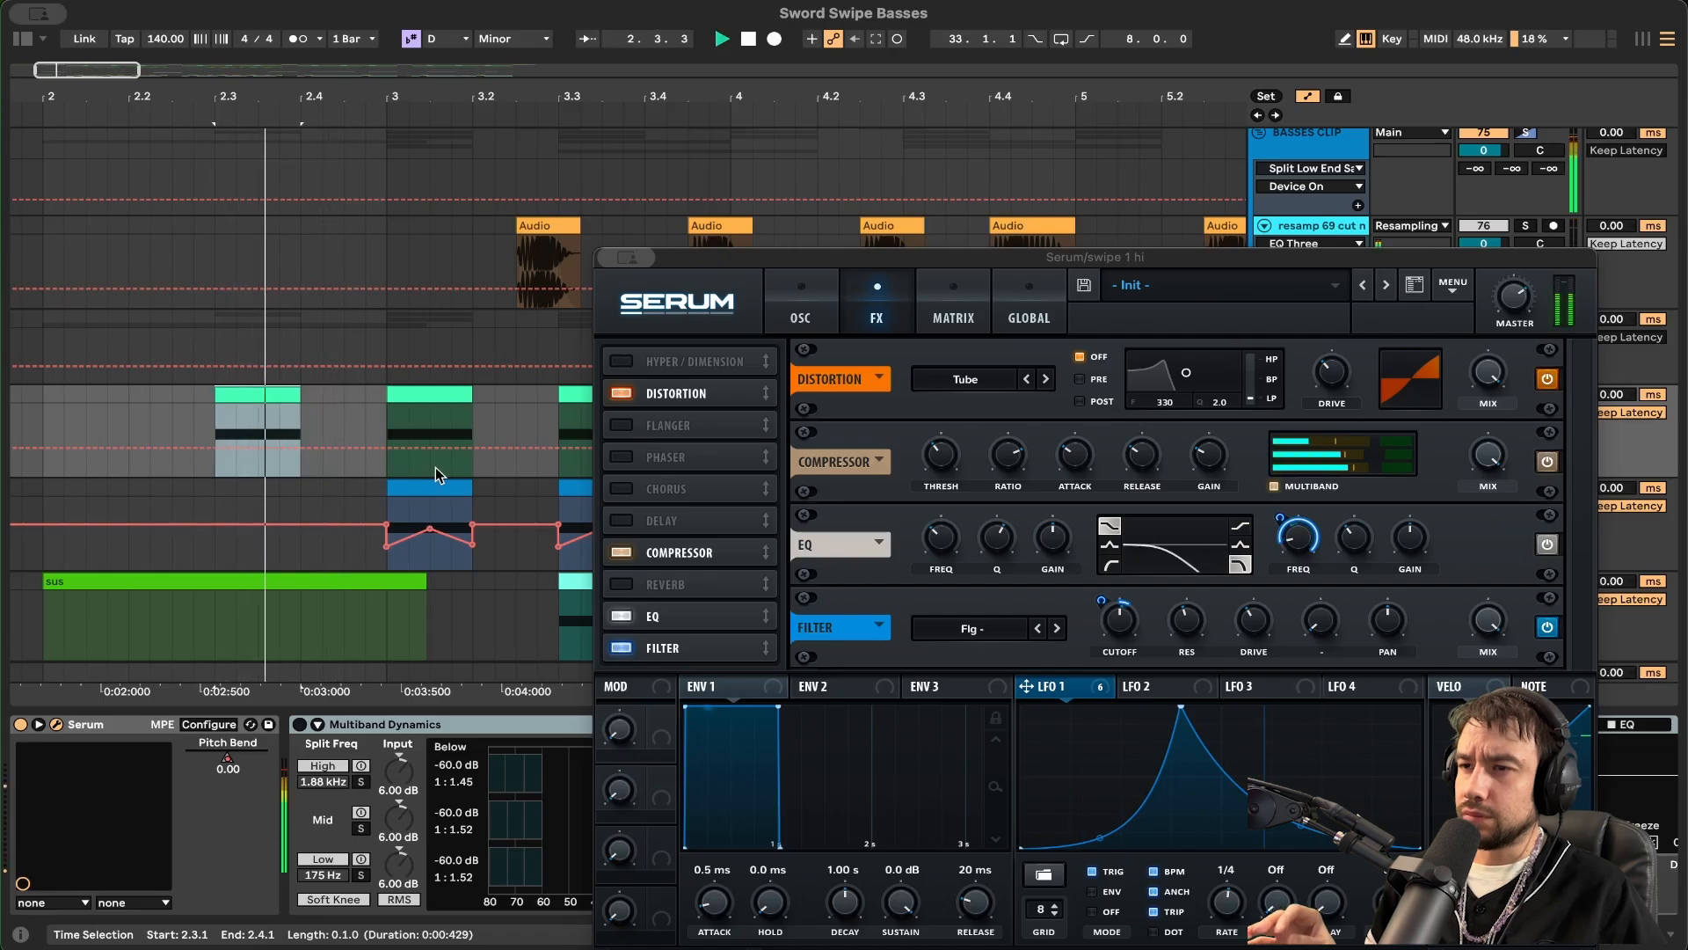
{"action": "left_click_drag", "start_coordinate": [735, 262], "coordinate": [663, 173]}
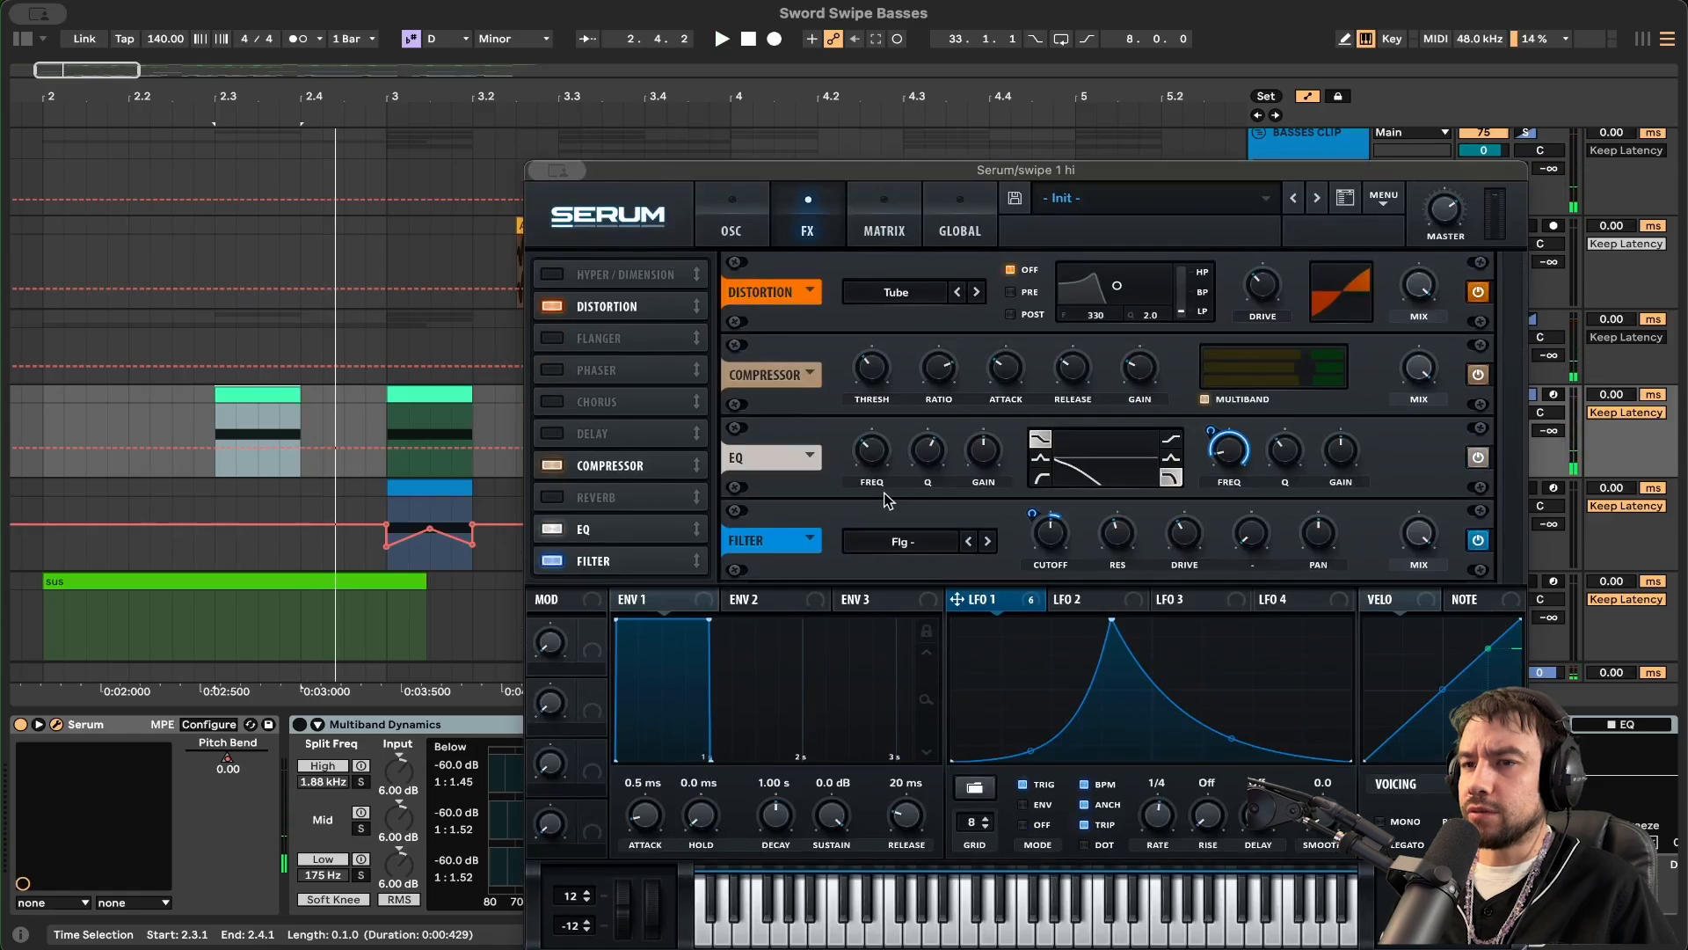
{"action": "key", "text": "space"}
{"action": "key", "text": "space"}
- Play the swipe 1 hi clip at 3.1.1 to hear the pitch-bent dry sound, and close Serum
{"action": "left_click_drag", "start_coordinate": [709, 169], "coordinate": [749, 454]}
{"action": "left_click", "coordinate": [405, 393]}
{"action": "key", "text": "space"}
{"action": "key", "text": "space"}
{"action": "key", "text": "space"}
{"action": "key", "text": "space"}
{"action": "left_click_drag", "start_coordinate": [677, 459], "coordinate": [428, 102]}
{"action": "key", "text": "space"}
{"action": "key", "text": "space"}
{"action": "mouse_move", "coordinate": [348, 95]}
{"action": "left_click", "coordinate": [373, 138]}
- Turn the swipe 1 hi track's effects chain back on and play the clip at 3.1.1
{"action": "scroll", "coordinate": [385, 726], "scroll_direction": "right", "scroll_amount": 10}
{"action": "scroll", "coordinate": [387, 731], "scroll_direction": "right", "scroll_amount": 3}
{"action": "left_click", "coordinate": [1428, 725]}
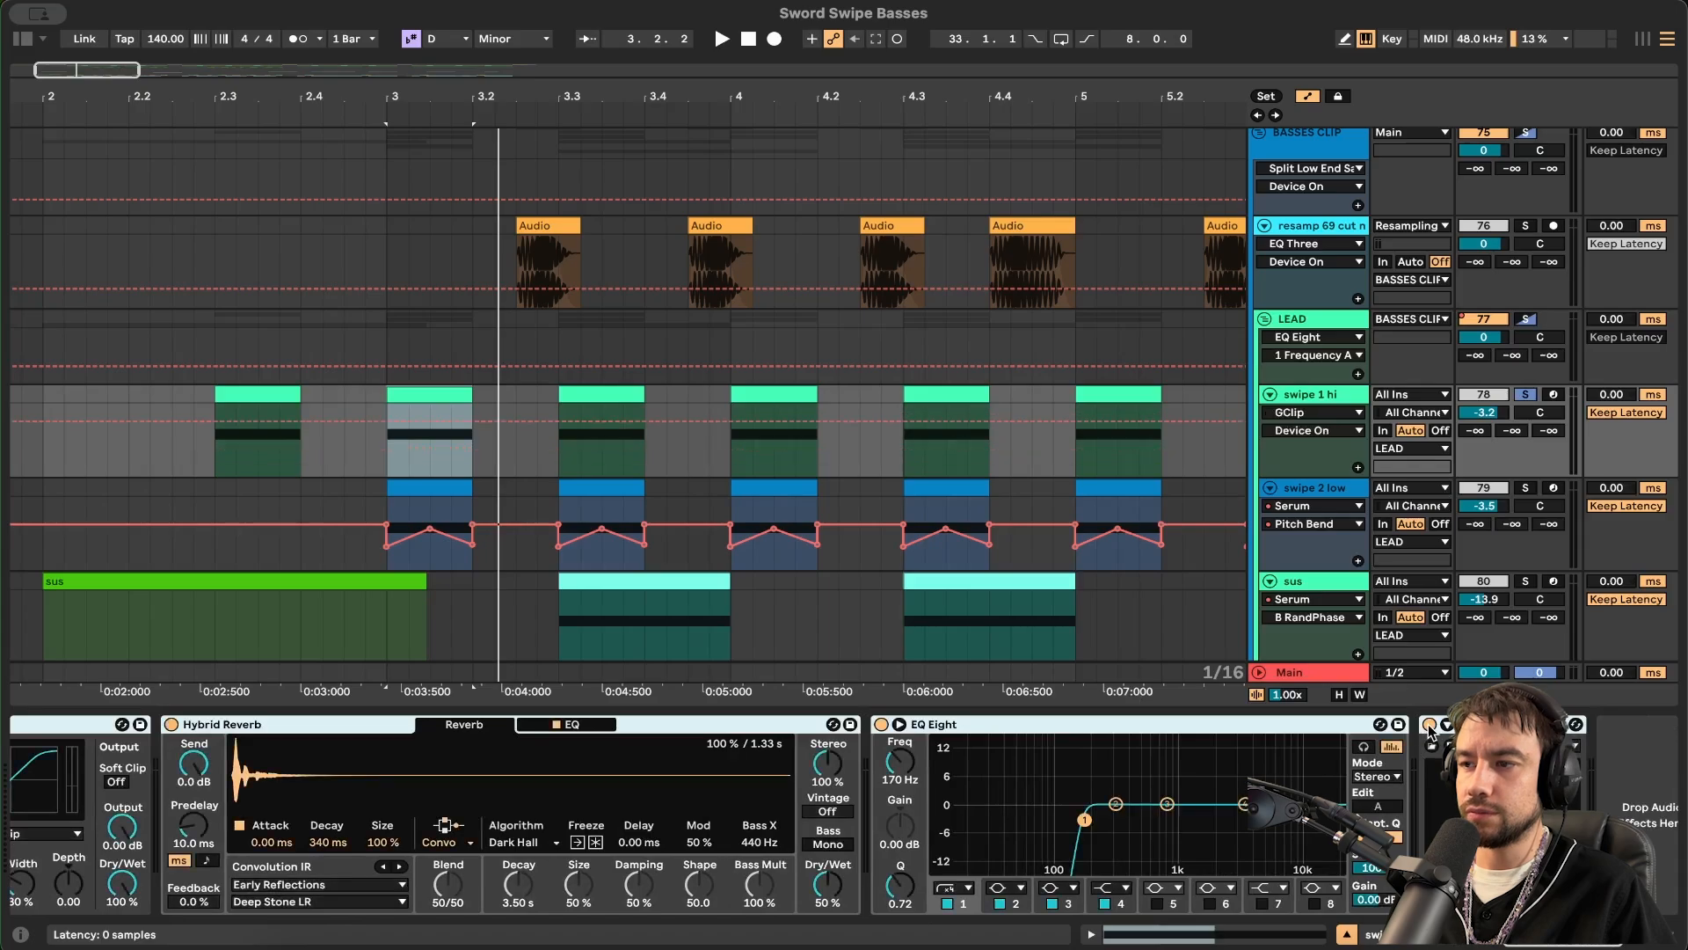
{"action": "key", "text": "space"}
{"action": "key", "text": "space"}
{"action": "key", "text": "space"}
{"action": "key", "text": "space"}
- Play the swipe 1 hi clip at 2.3.1 through the active effects chain
{"action": "left_click", "coordinate": [270, 398]}
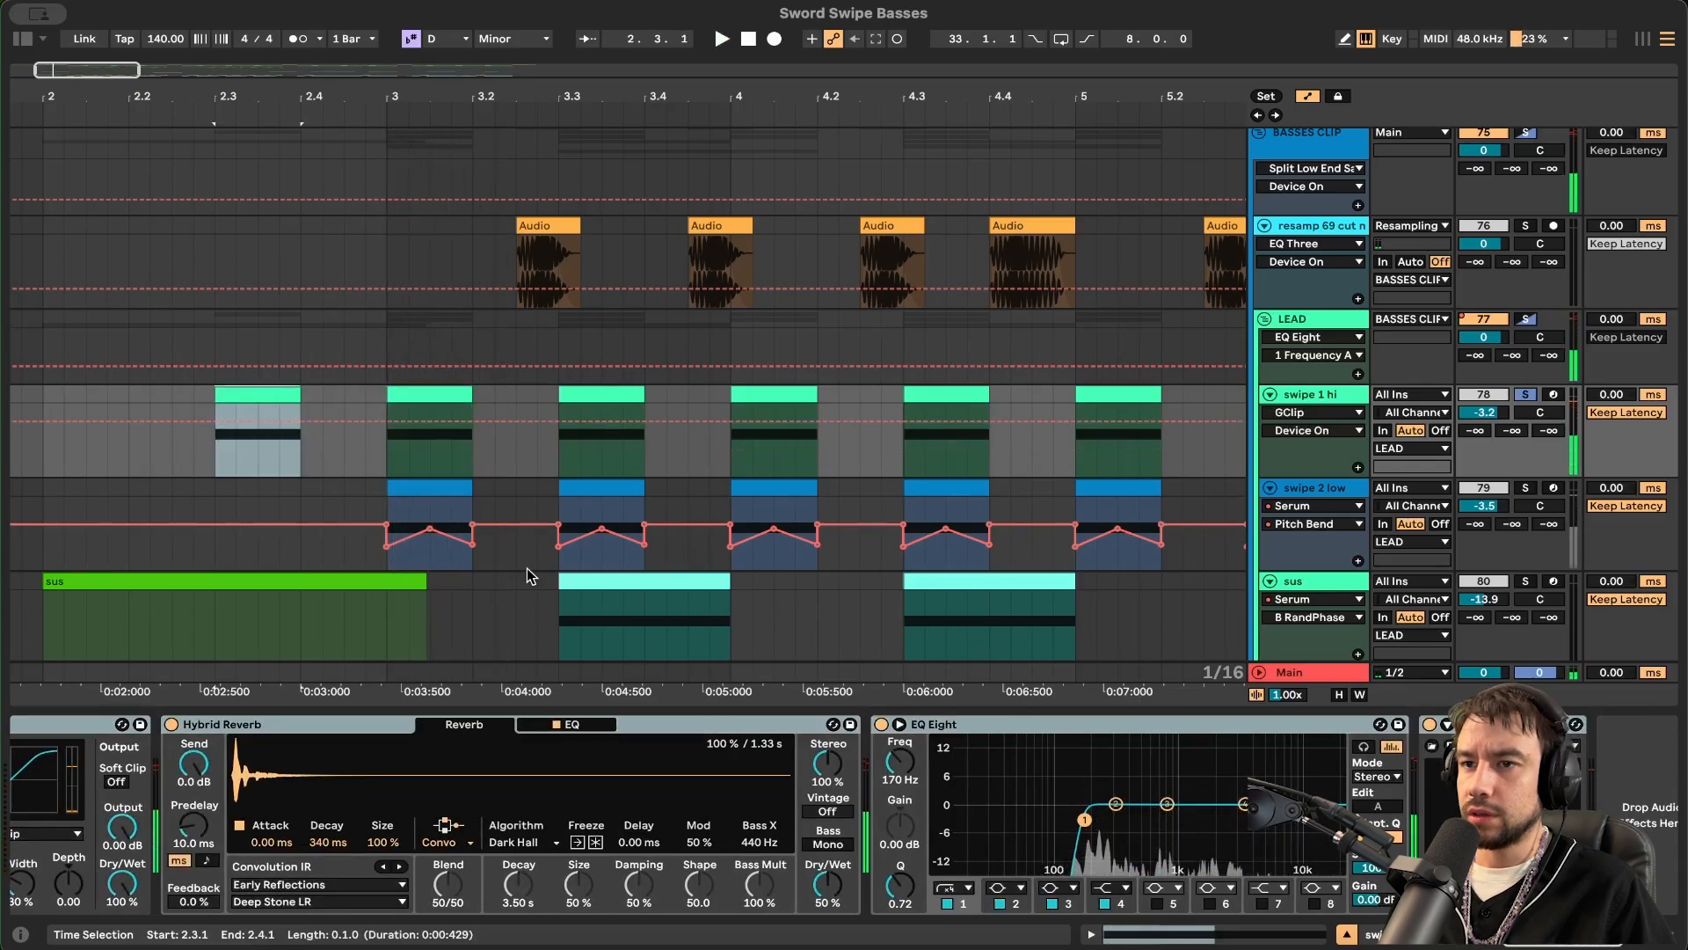
{"action": "scroll", "coordinate": [528, 574], "scroll_direction": "left", "scroll_amount": 3}
{"action": "key", "text": "space"}
{"action": "key", "text": "space"}
{"action": "scroll", "coordinate": [700, 741], "scroll_direction": "left", "scroll_amount": 10}
{"action": "key", "text": "space"}
{"action": "key", "text": "space"}
- Play the 2.3.1 clip with Hybrid Reverb bypassed, and switch the reverb back on
{"action": "left_click", "coordinate": [598, 726]}
{"action": "key", "text": "space"}
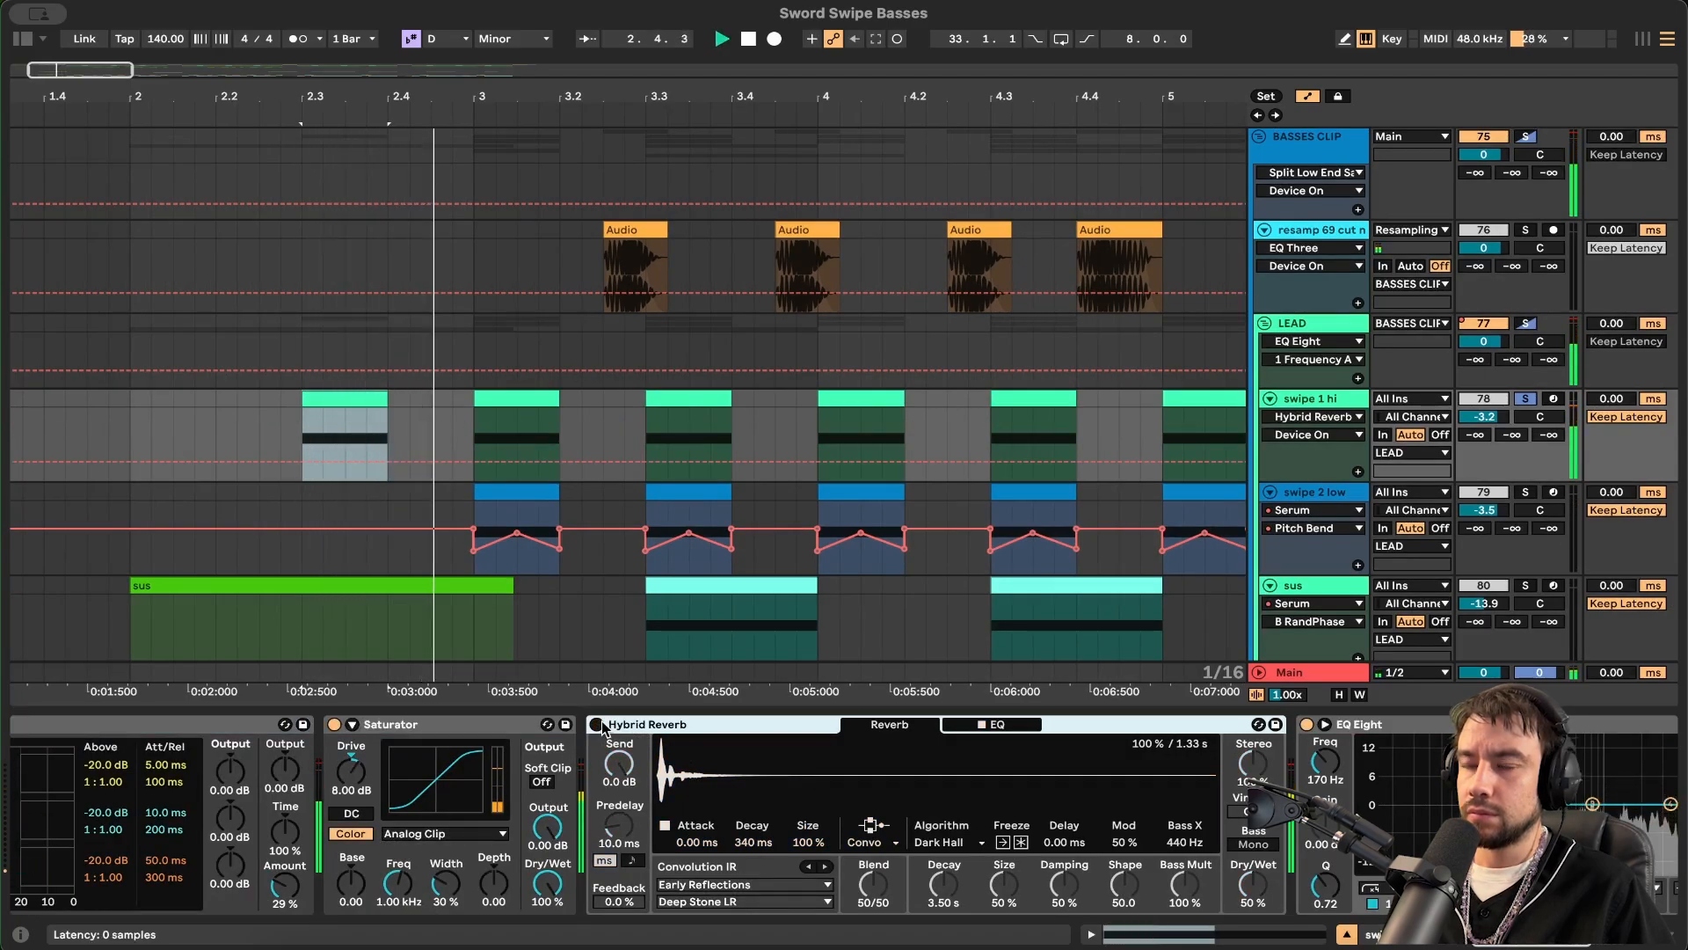
{"action": "key", "text": "space"}
{"action": "left_click", "coordinate": [596, 724]}
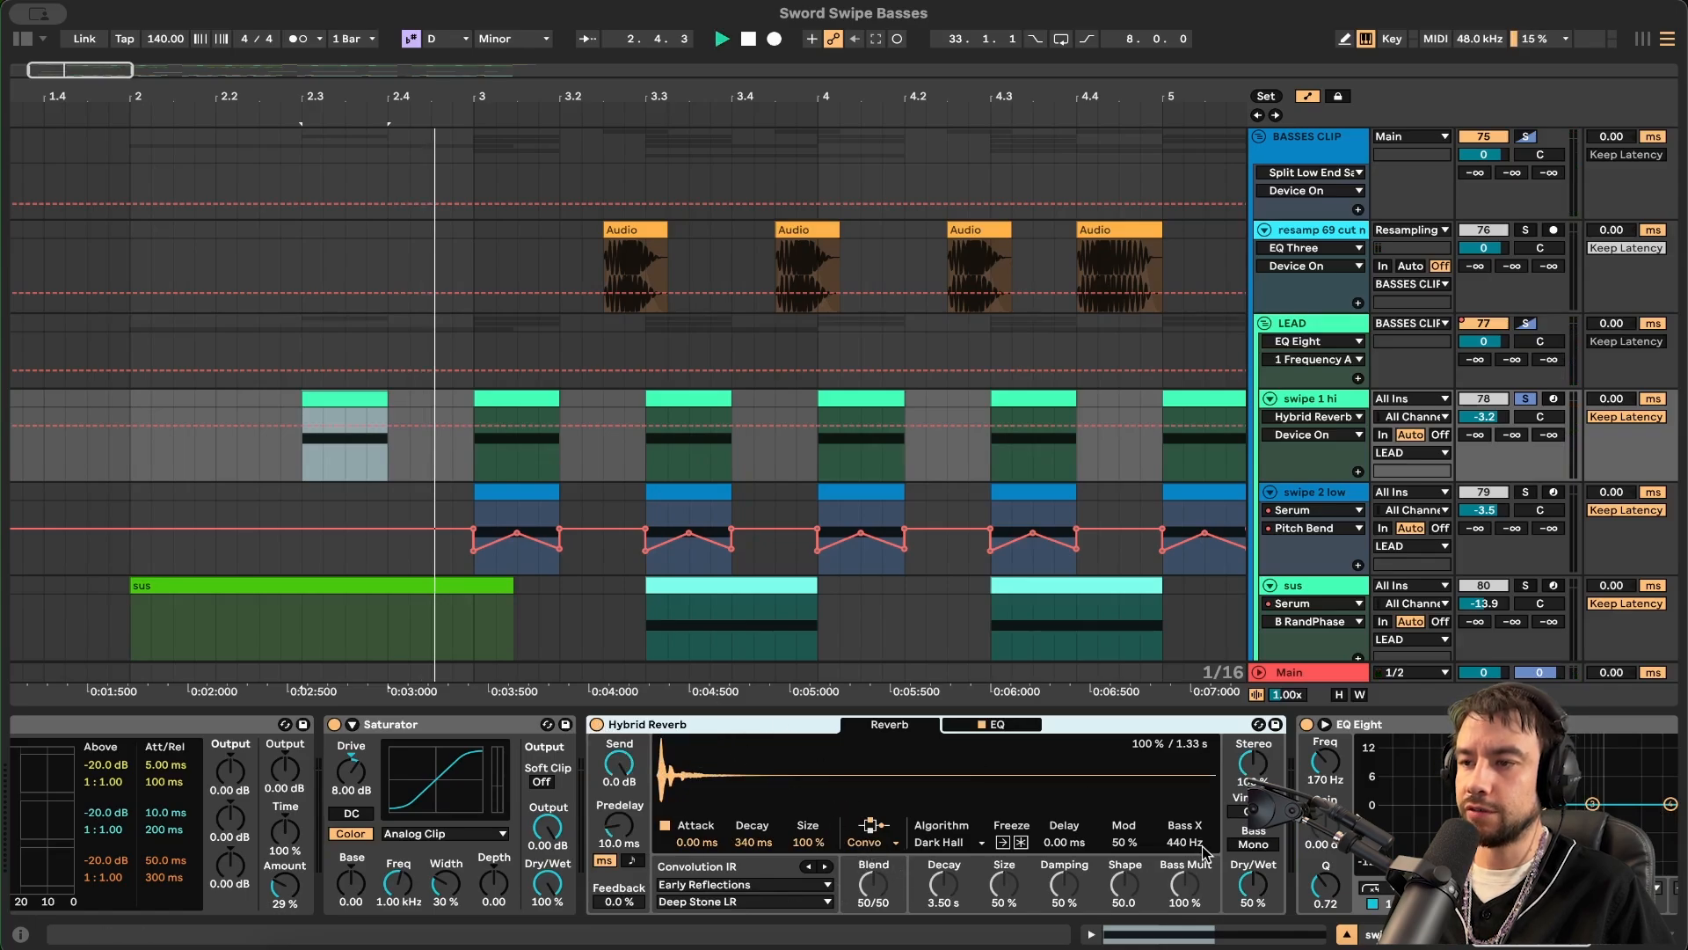
- Play the run of swipe 1 hi clips with Hybrid Reverb active and examine the reverb's dry/wet setting
{"action": "key", "text": "space"}
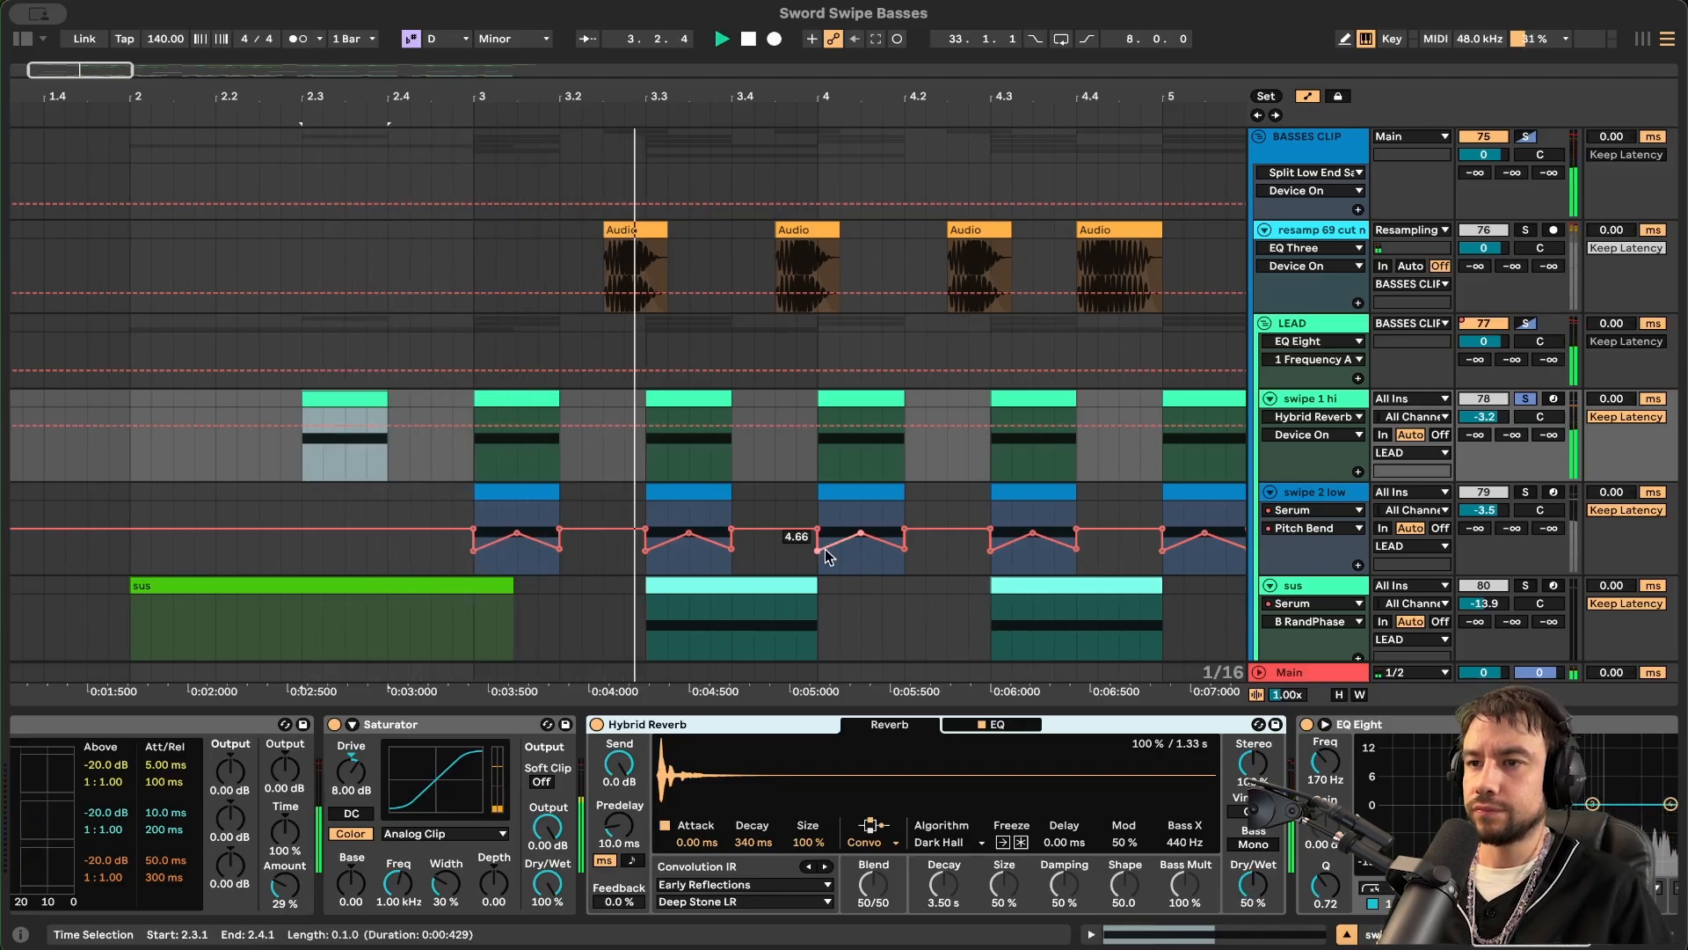
{"action": "scroll", "coordinate": [831, 557], "scroll_direction": "down", "scroll_amount": 3}
{"action": "scroll", "coordinate": [1238, 840], "scroll_direction": "right", "scroll_amount": 3}
{"action": "scroll", "coordinate": [1238, 832], "scroll_direction": "right", "scroll_amount": 3}
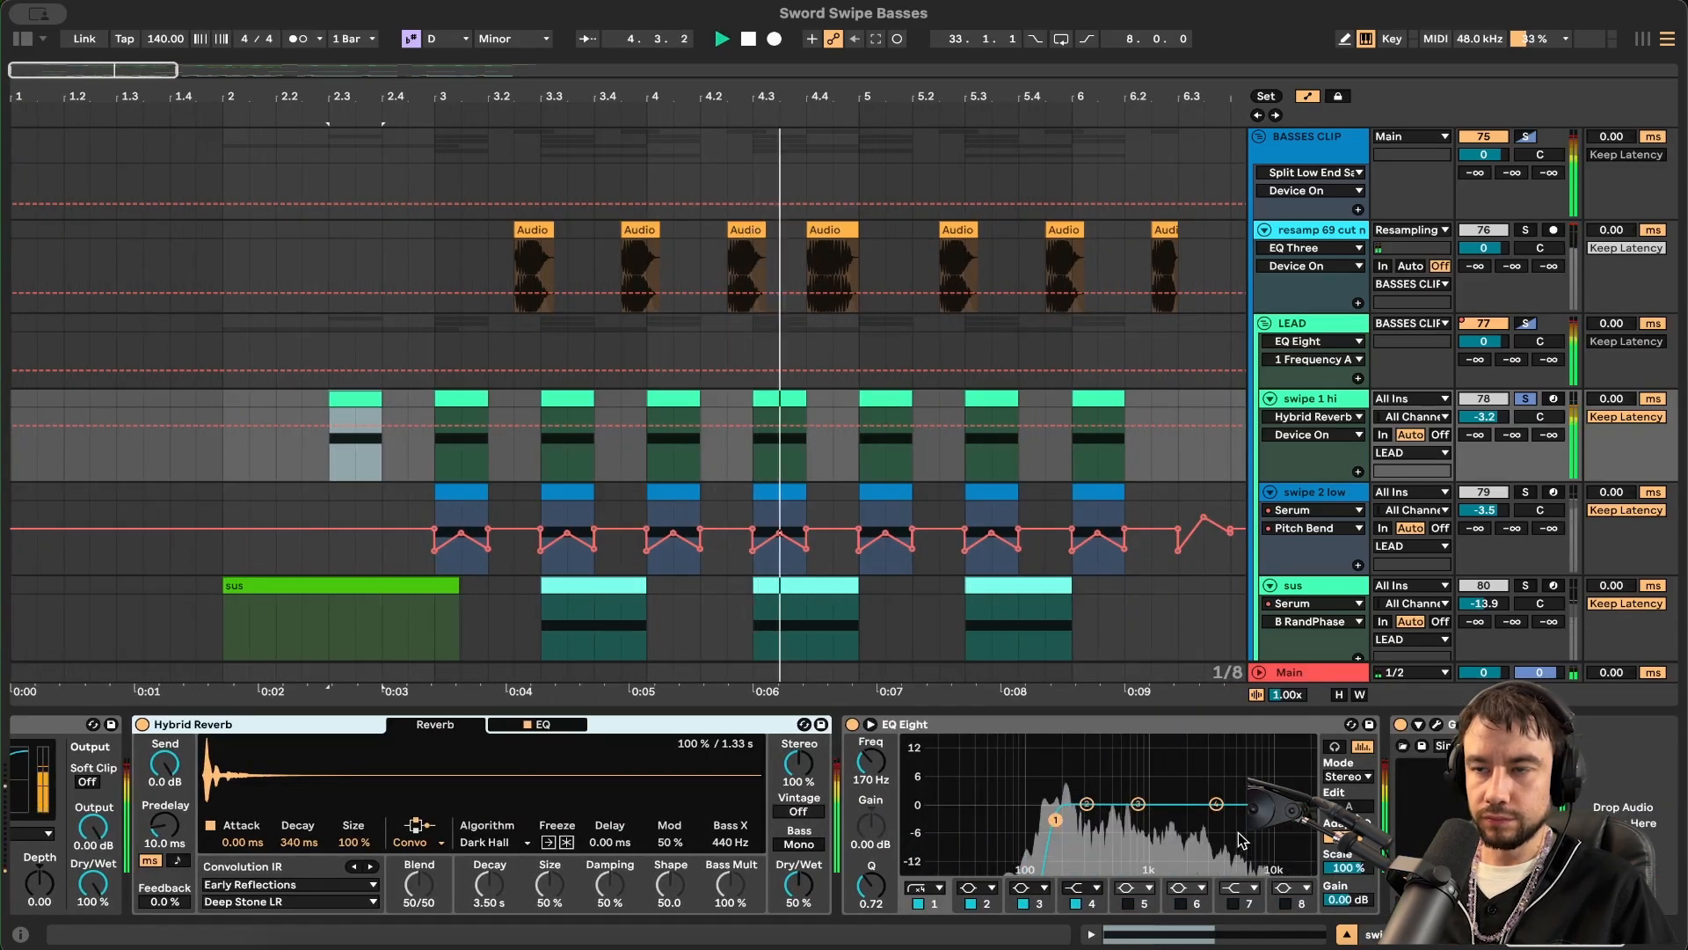
{"action": "key", "text": "space"}
{"action": "left_click", "coordinate": [794, 886]}
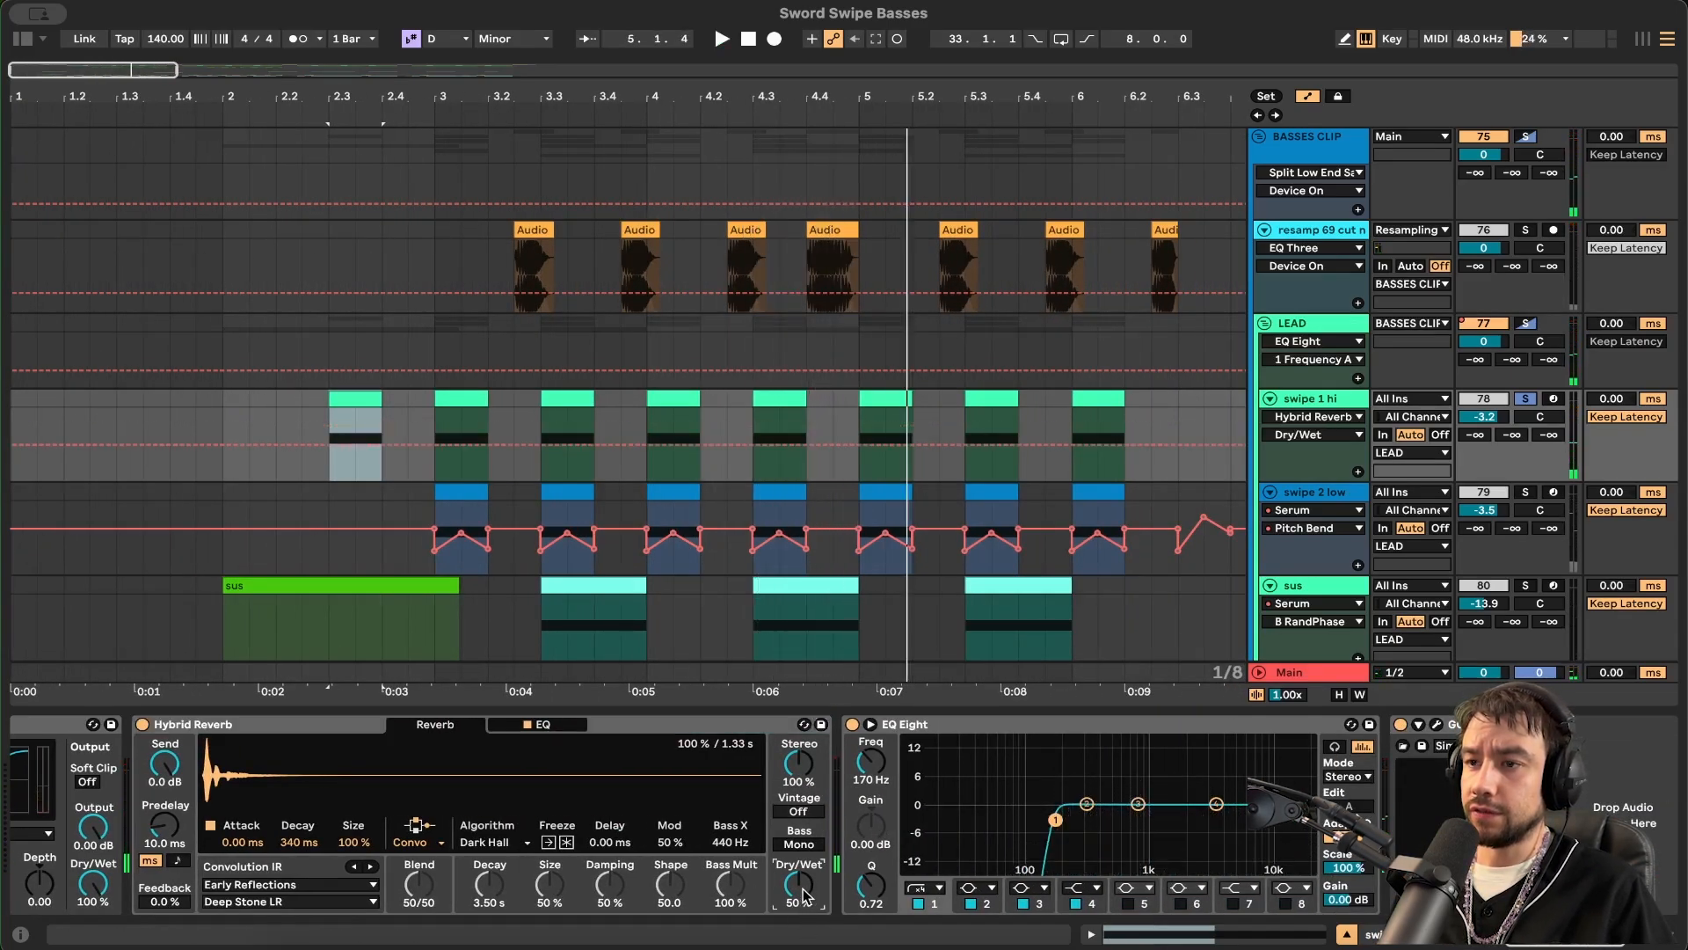
- Solo the swipe 2 low track and play its clips while examining its Hybrid Reverb and EQ Eight
{"action": "left_click", "coordinate": [1345, 493]}
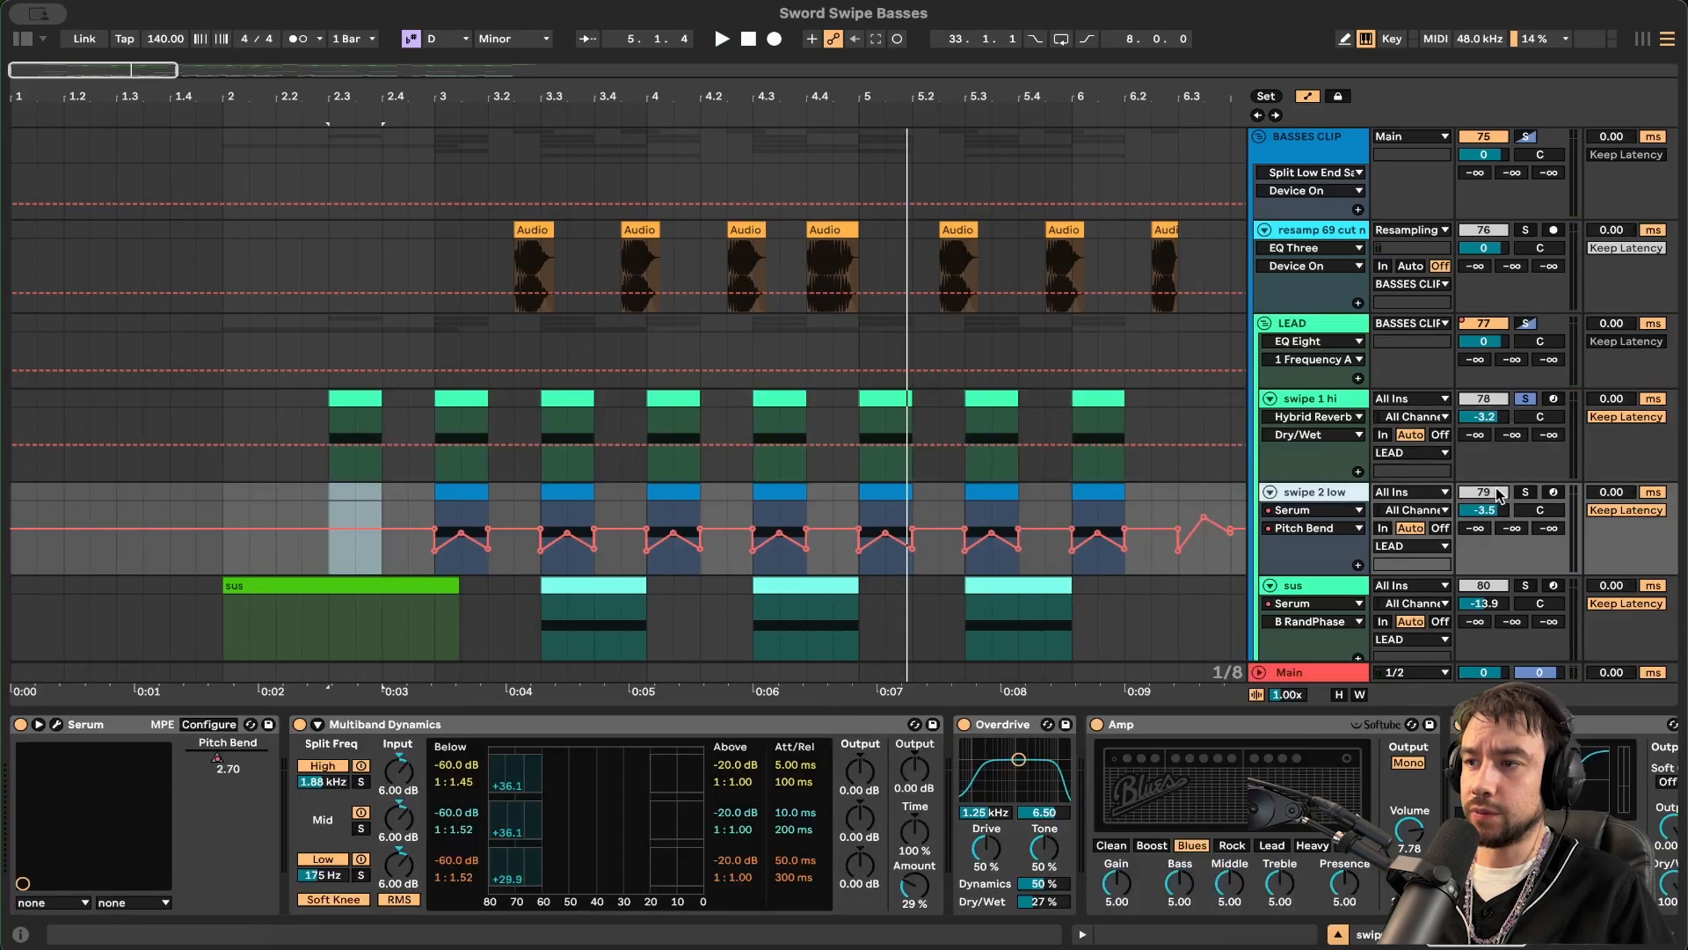
{"action": "left_click", "coordinate": [1527, 492]}
{"action": "key", "text": "space"}
{"action": "scroll", "coordinate": [865, 846], "scroll_direction": "right", "scroll_amount": 10}
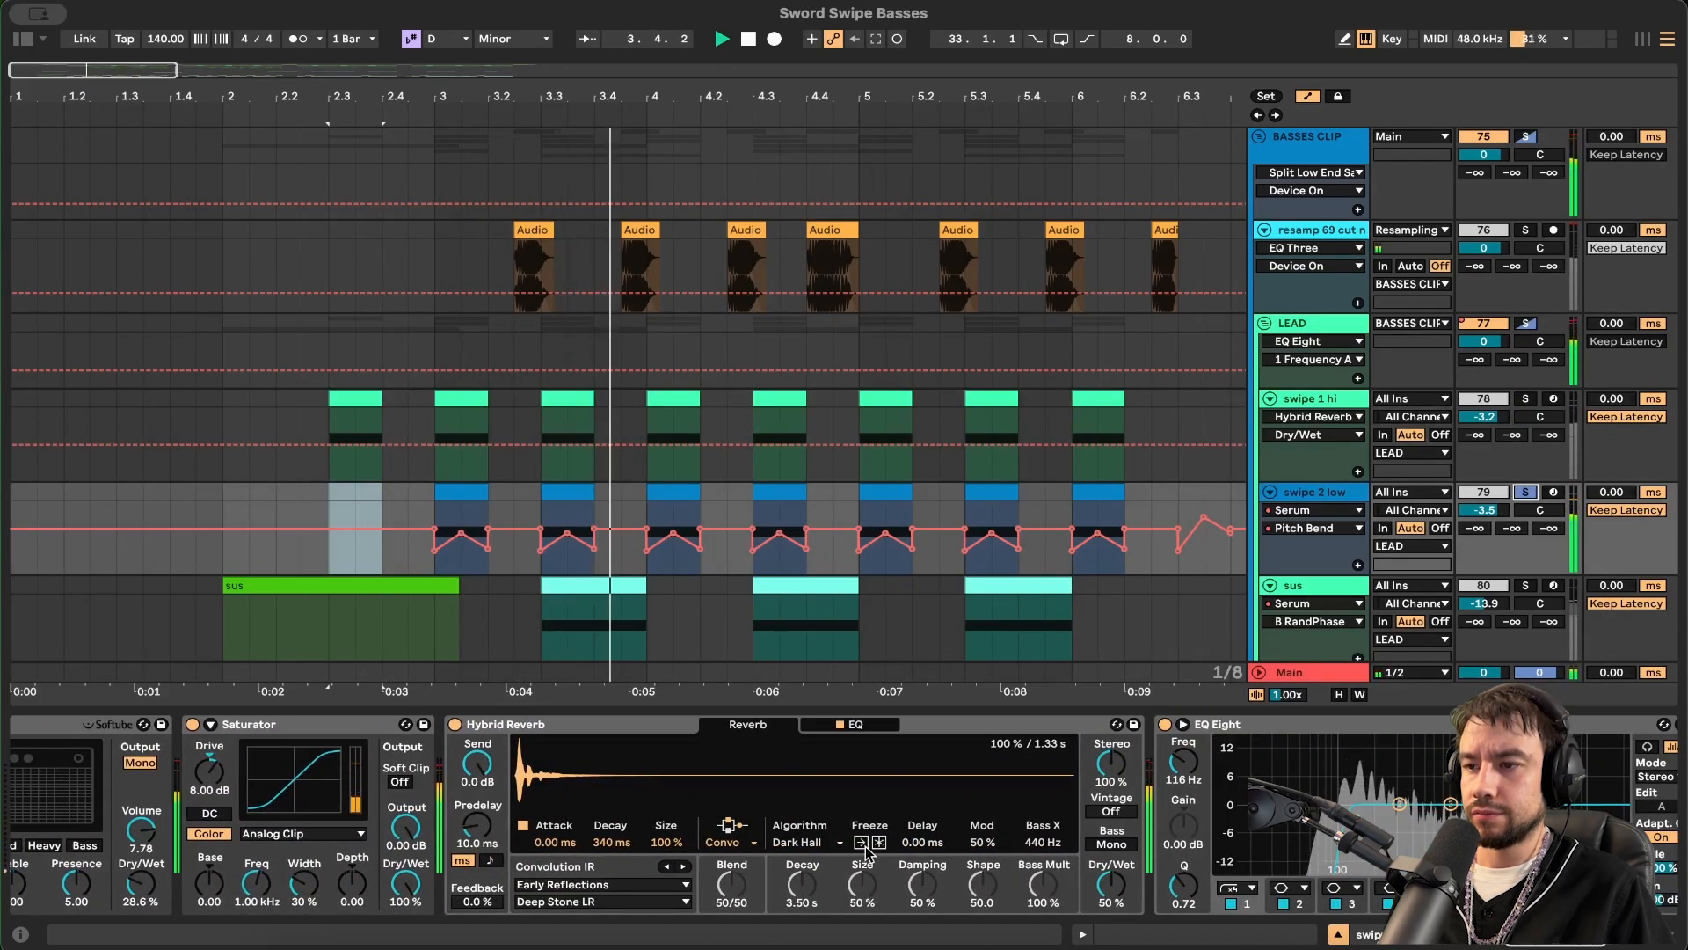
{"action": "key", "text": "space"}
- Compare the device chains of swipe 1 hi and swipe 2 low, and solo swipe 1 hi
{"action": "left_click", "coordinate": [1320, 402]}
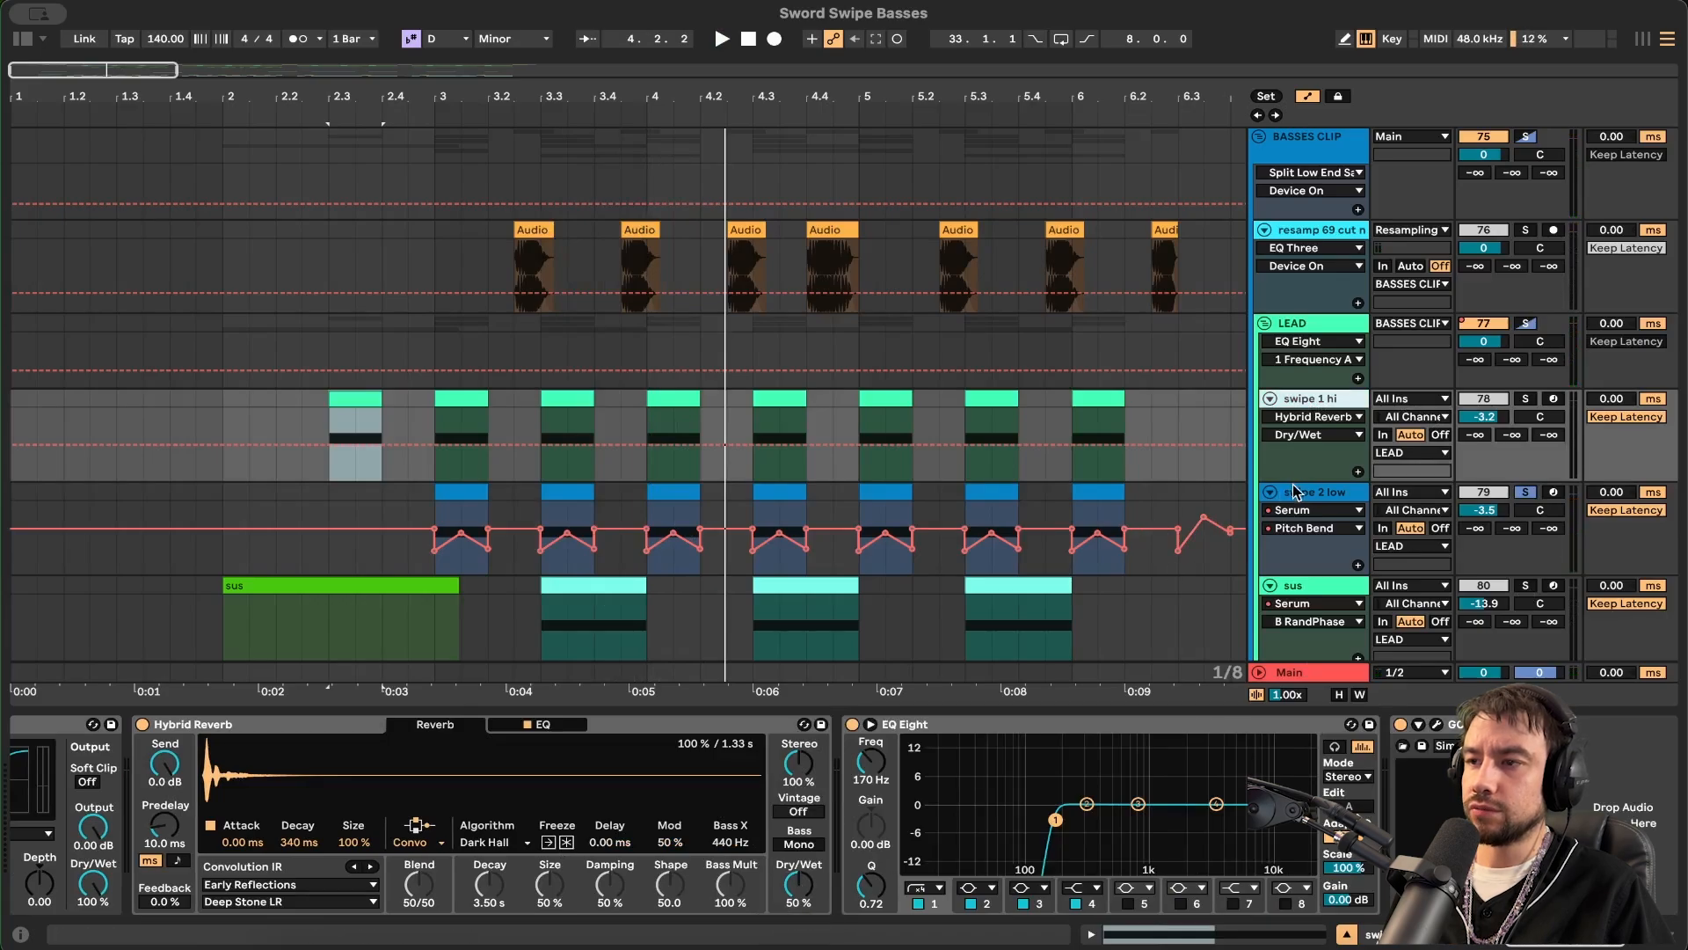
{"action": "left_click", "coordinate": [1328, 495]}
{"action": "left_click", "coordinate": [1325, 415]}
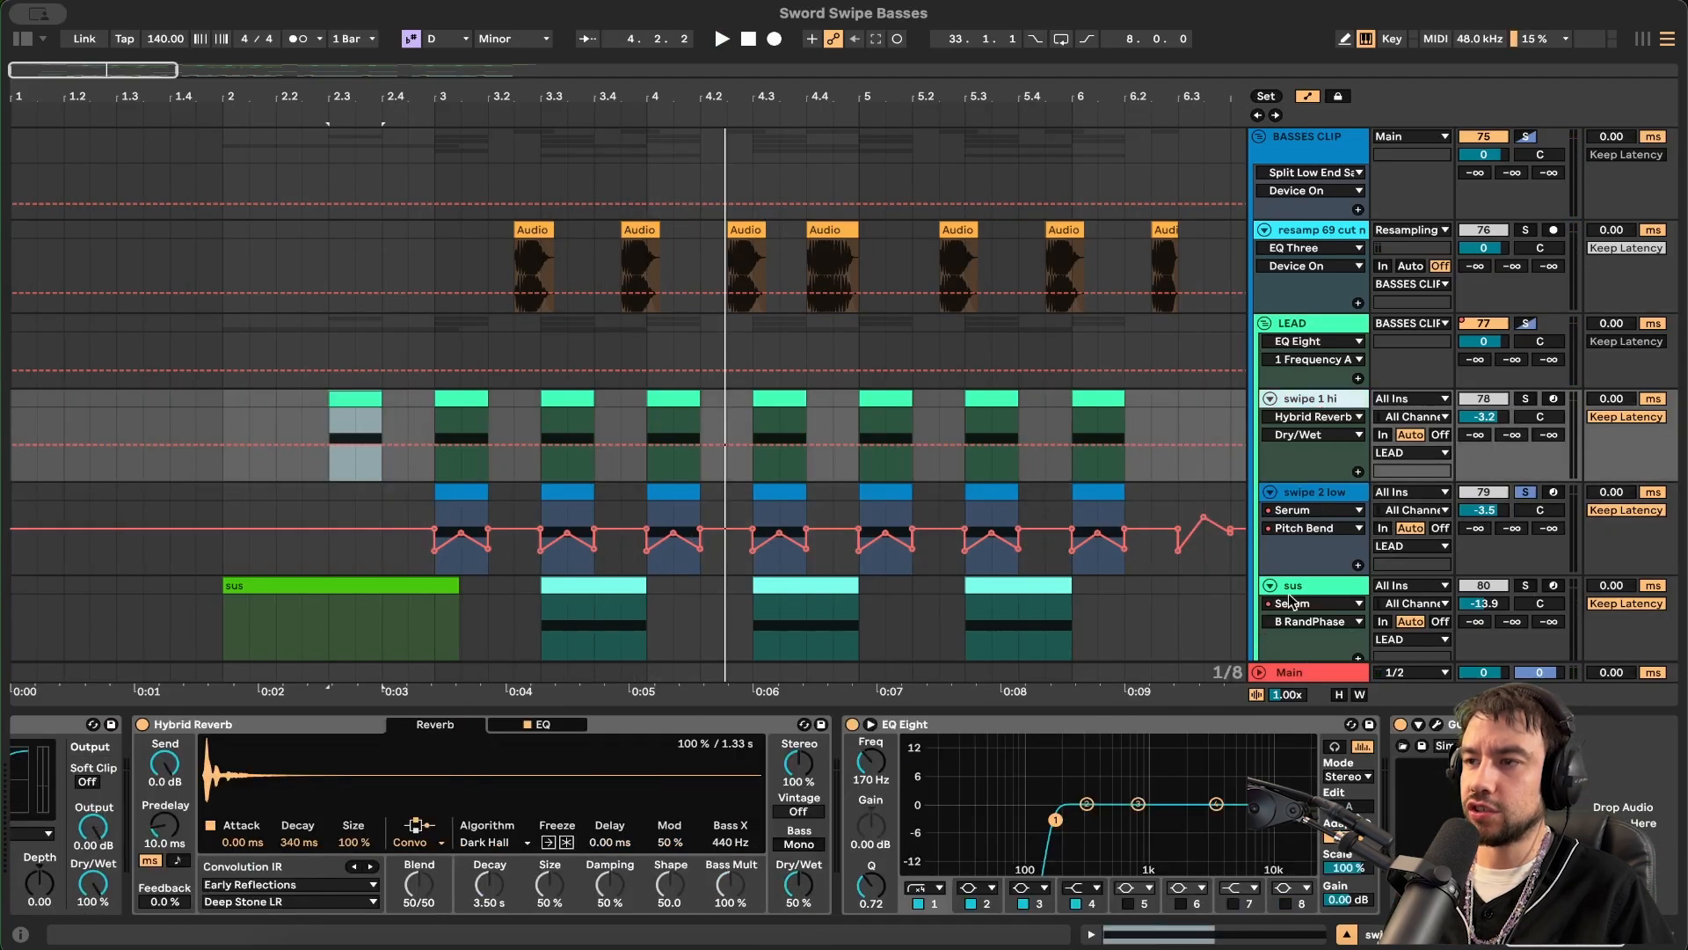
{"action": "left_click", "coordinate": [1526, 399]}
- Delete the swipe 1 hi clip at 2.3.1
{"action": "scroll", "coordinate": [425, 436], "scroll_direction": "up", "scroll_amount": 2}
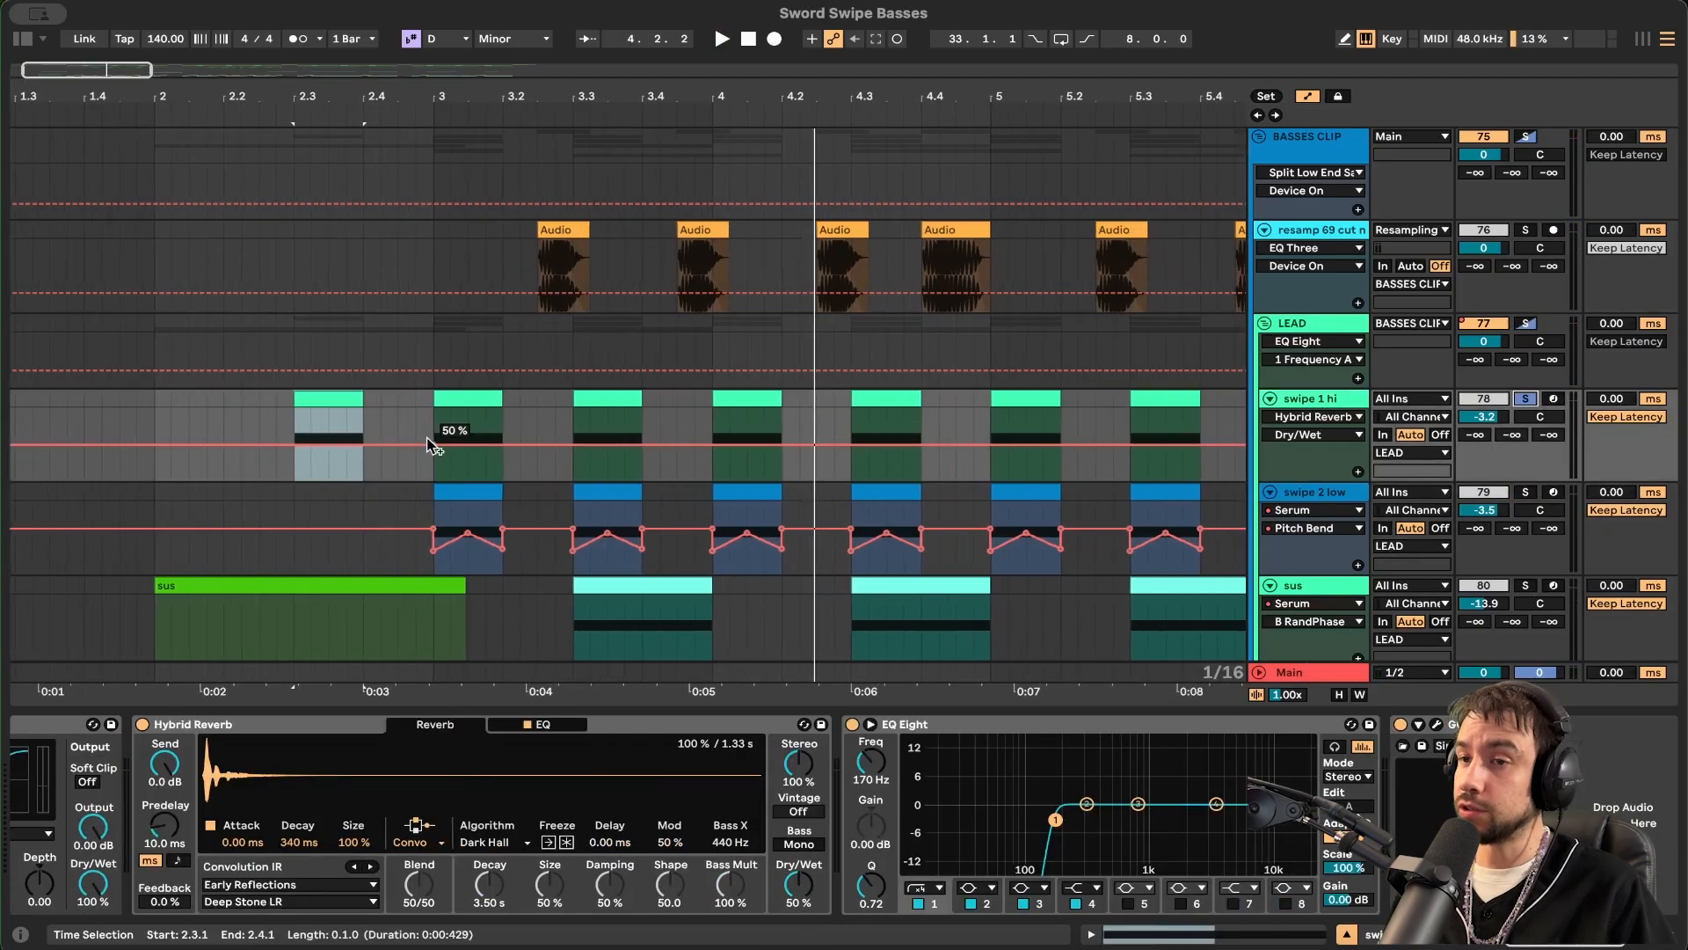
{"action": "scroll", "coordinate": [366, 400], "scroll_direction": "left", "scroll_amount": 1}
{"action": "left_click", "coordinate": [509, 399]}
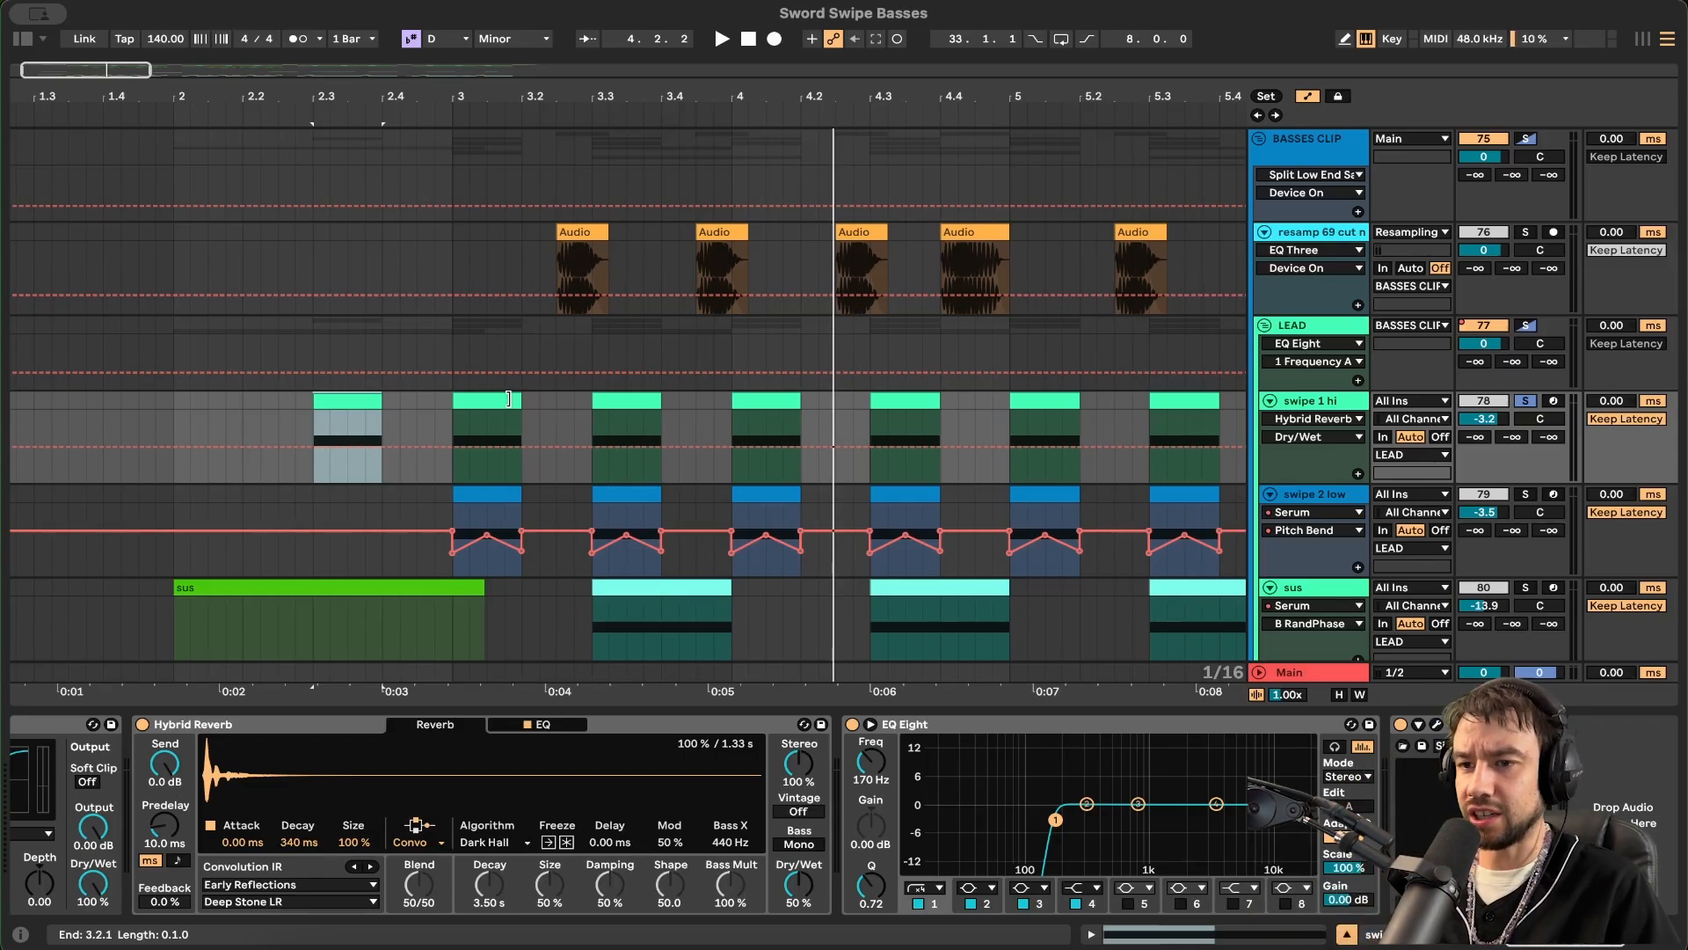
{"action": "key", "text": "alt+super+l"}
{"action": "scroll", "coordinate": [503, 709], "scroll_direction": "down", "scroll_amount": 3}
{"action": "scroll", "coordinate": [380, 544], "scroll_direction": "up", "scroll_amount": 1}
{"action": "scroll", "coordinate": [383, 543], "scroll_direction": "up", "scroll_amount": 1}
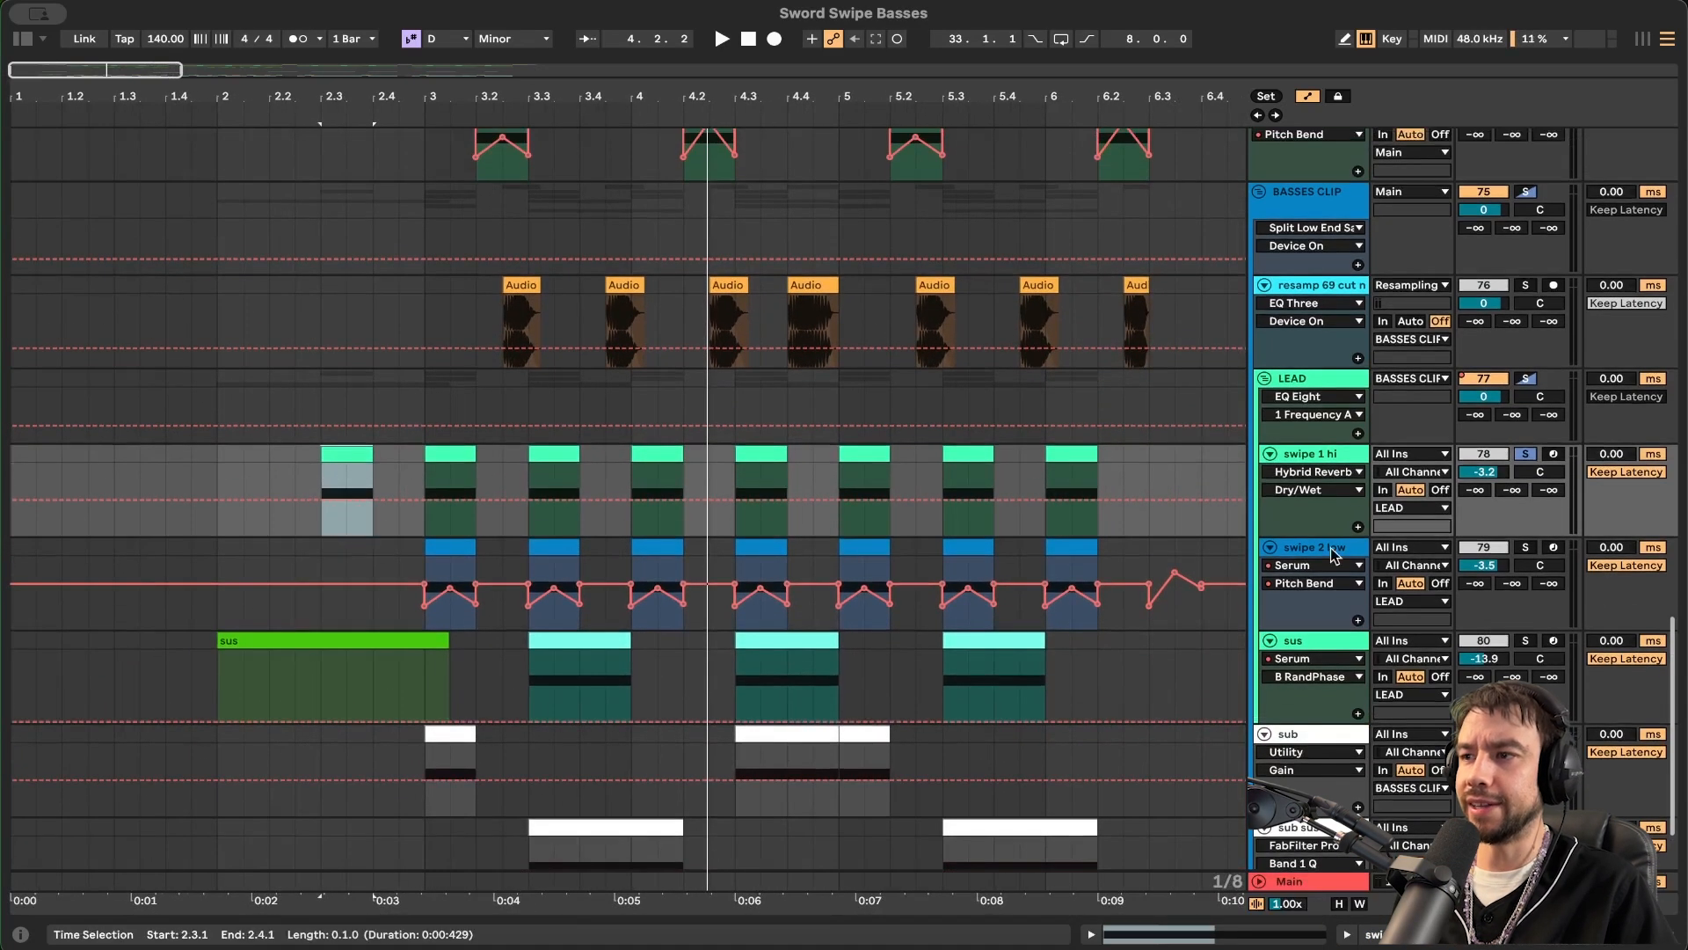
{"action": "key", "text": "super+alt+l"}
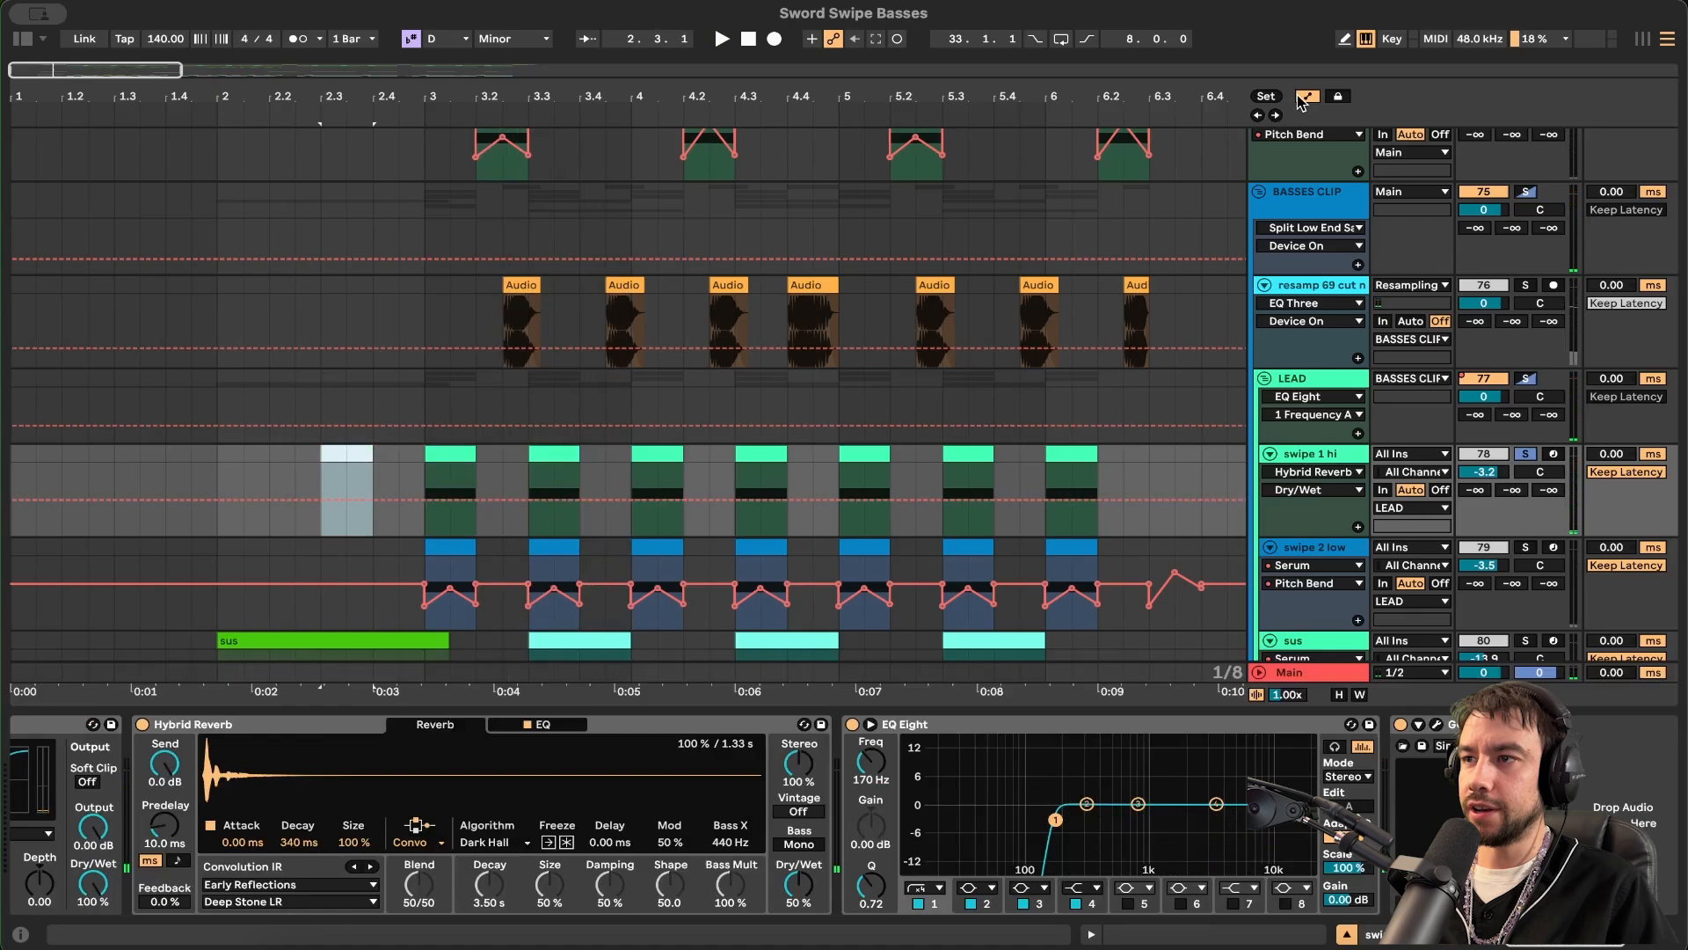
- Show Serum's Pitch Bend automation on the swipe 1 hi track
{"action": "scroll", "coordinate": [311, 762], "scroll_direction": "left", "scroll_amount": 10}
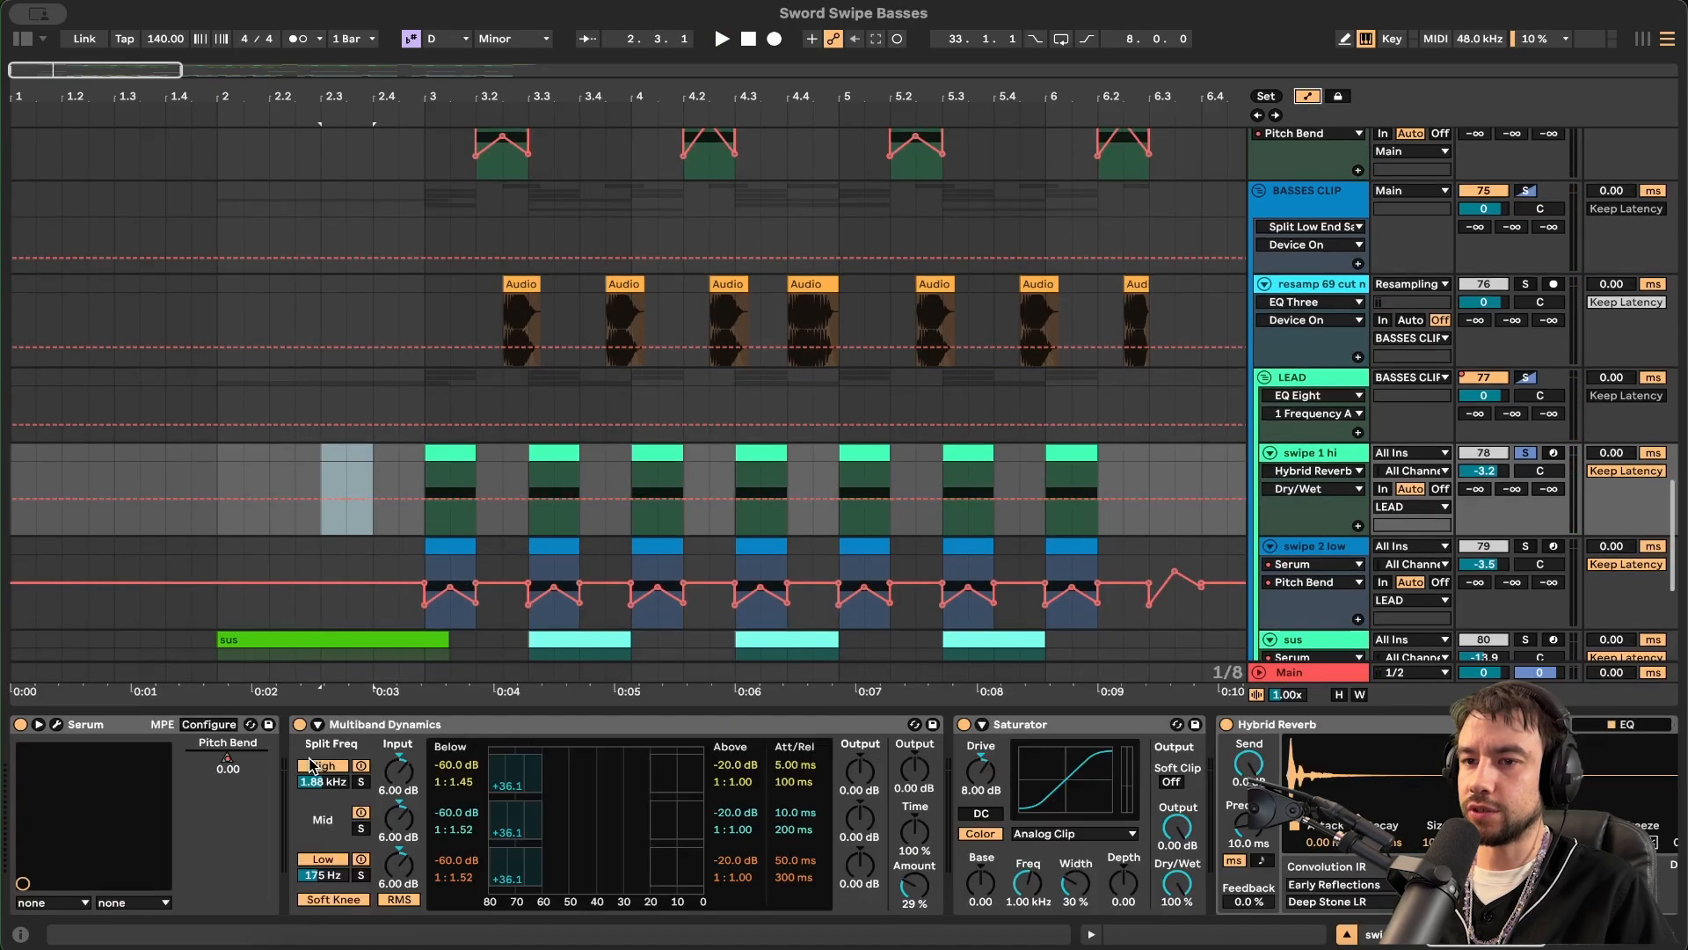
{"action": "right_click", "coordinate": [233, 757]}
{"action": "left_click", "coordinate": [271, 767]}
- Play the clips at 3.1.1 to compare swipe 1 hi with the soloed swipe 2 low
{"action": "left_click", "coordinate": [462, 450]}
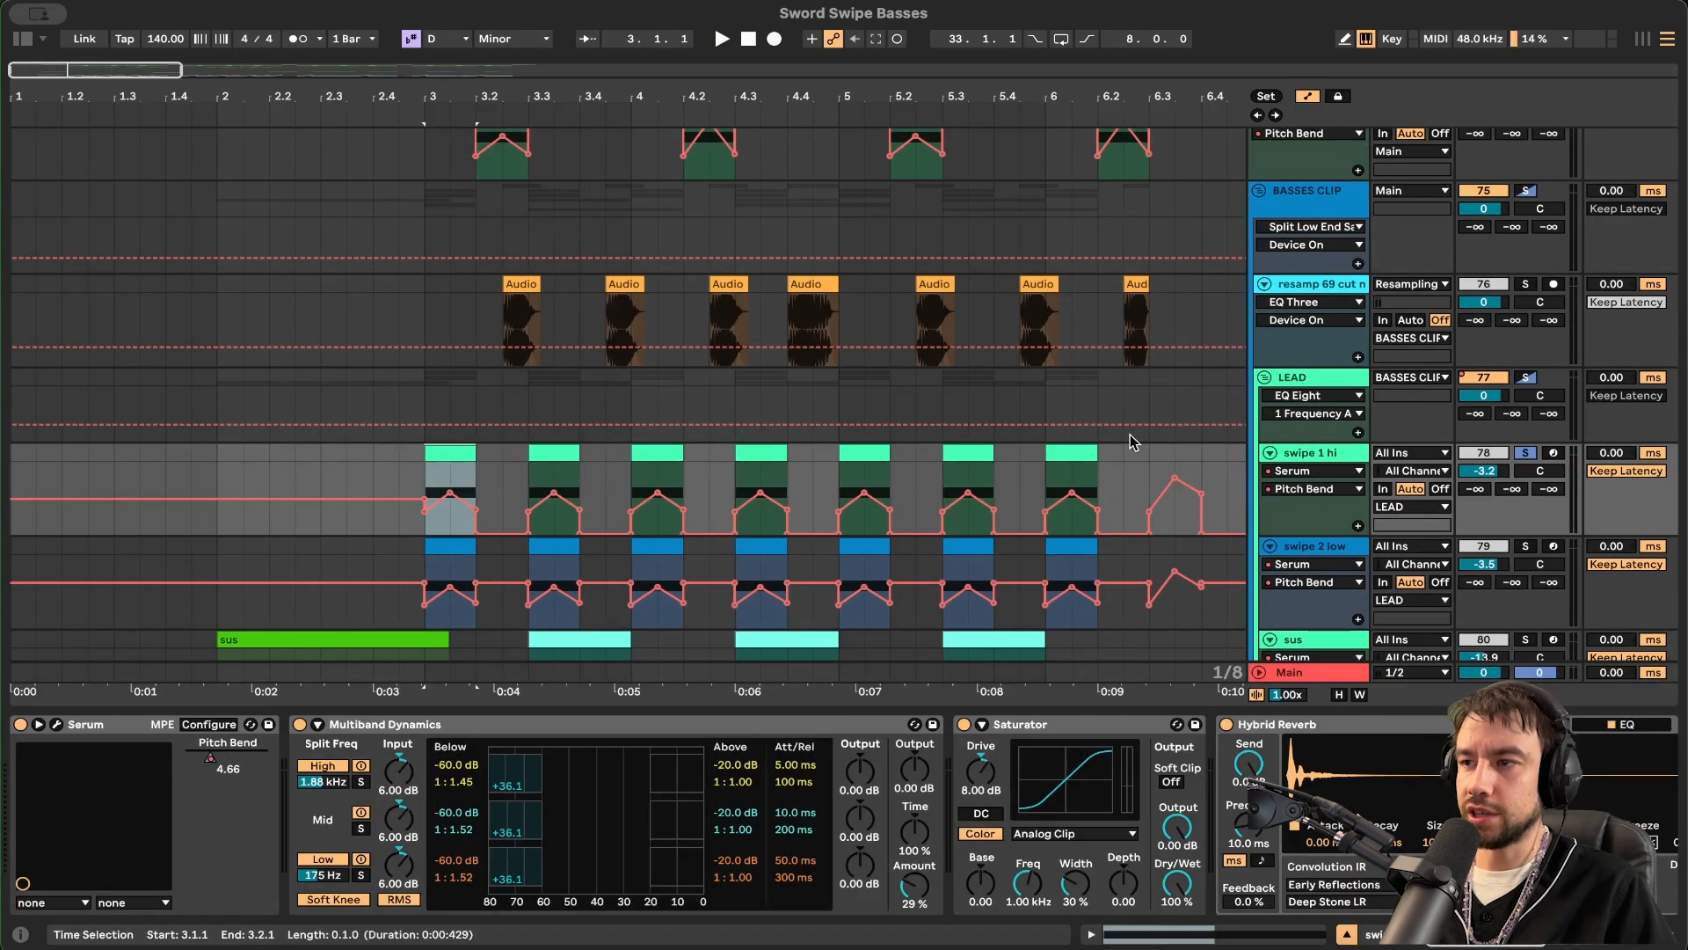
{"action": "key", "text": "space"}
{"action": "left_click", "coordinate": [457, 567]}
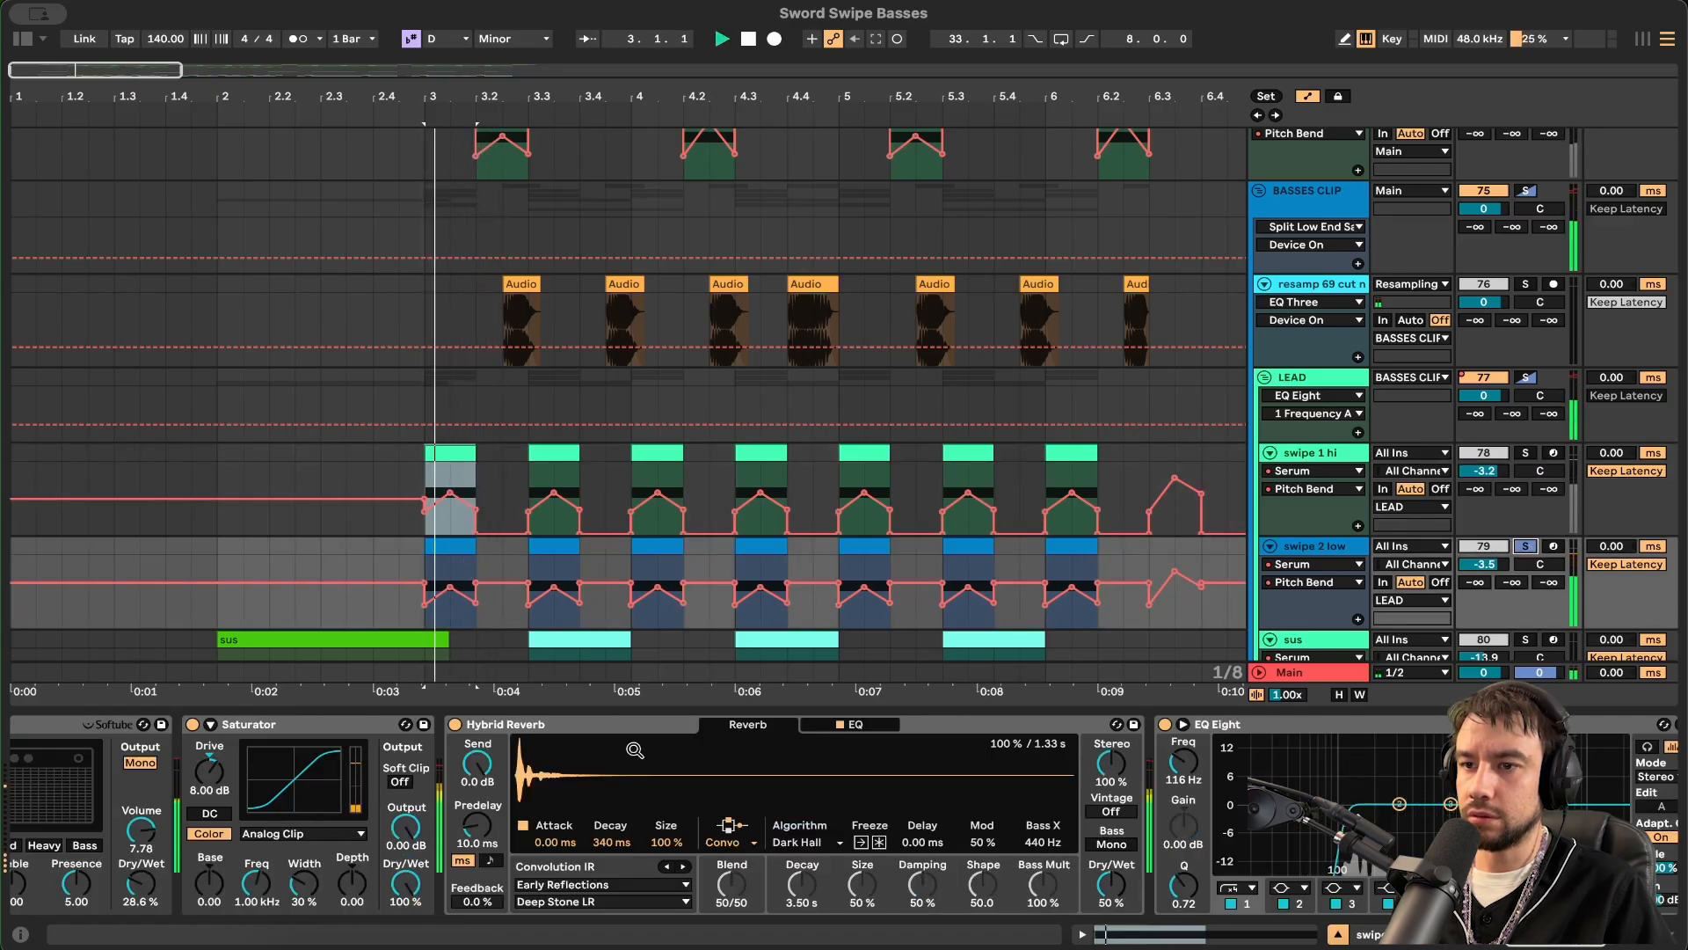
{"action": "key", "text": "space"}
- Switch between swipe 1 hi and swipe 2 low to compare the devices in their effects chains
{"action": "left_click", "coordinate": [1322, 453]}
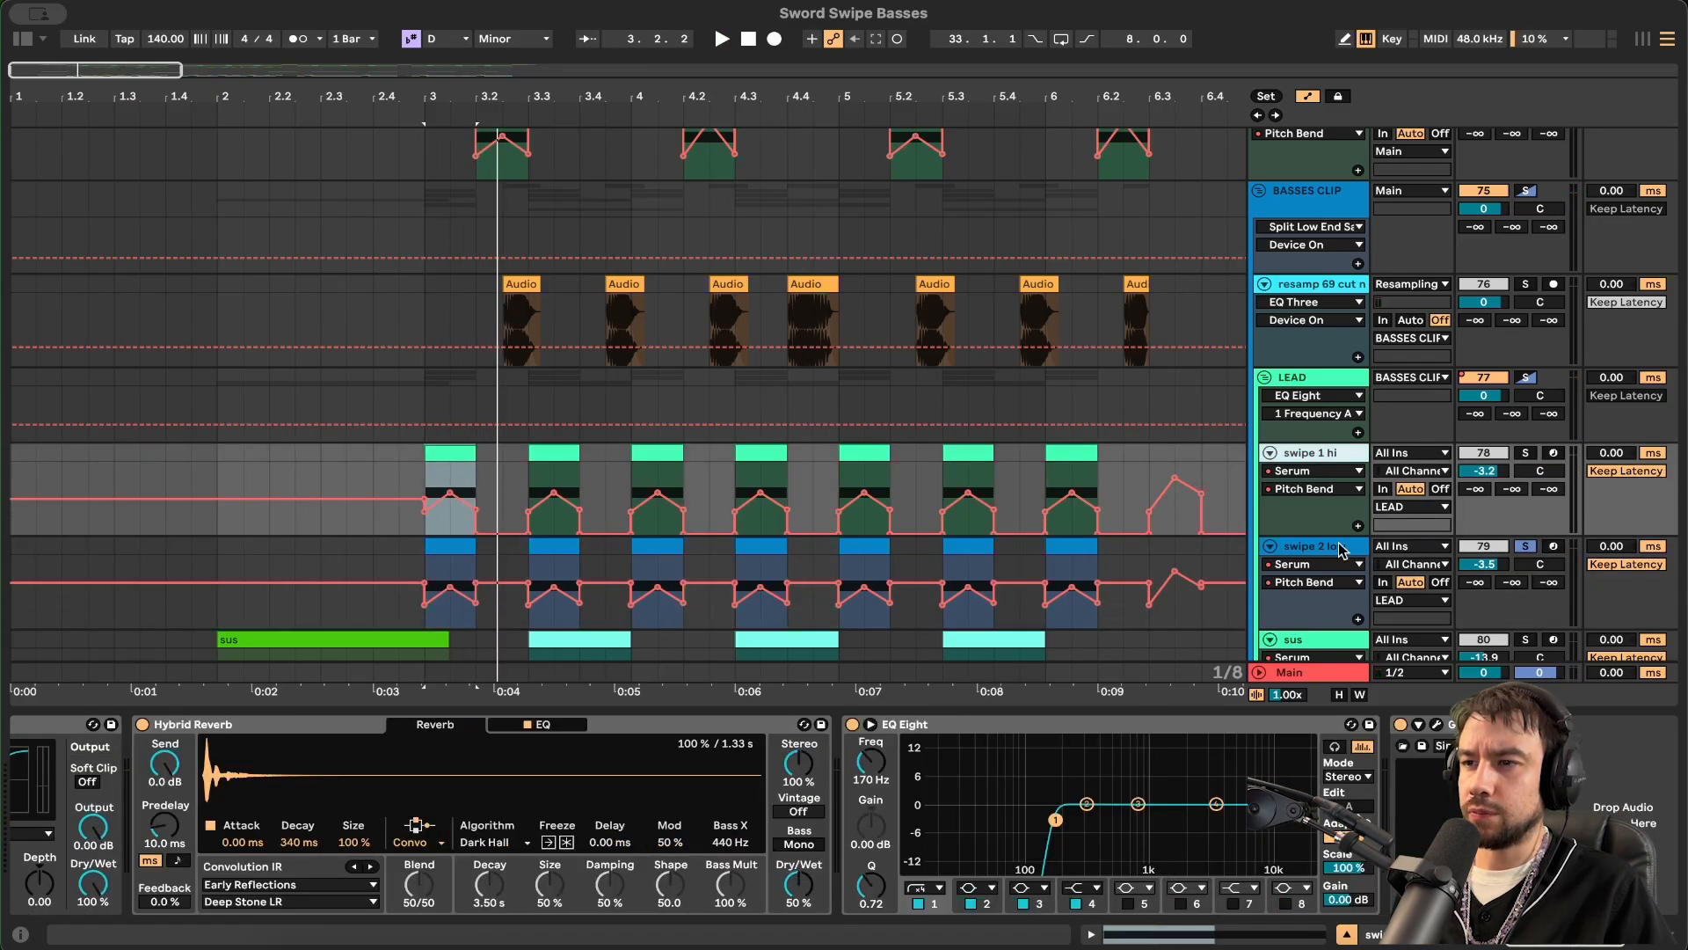
{"action": "scroll", "coordinate": [850, 852], "scroll_direction": "left", "scroll_amount": 12}
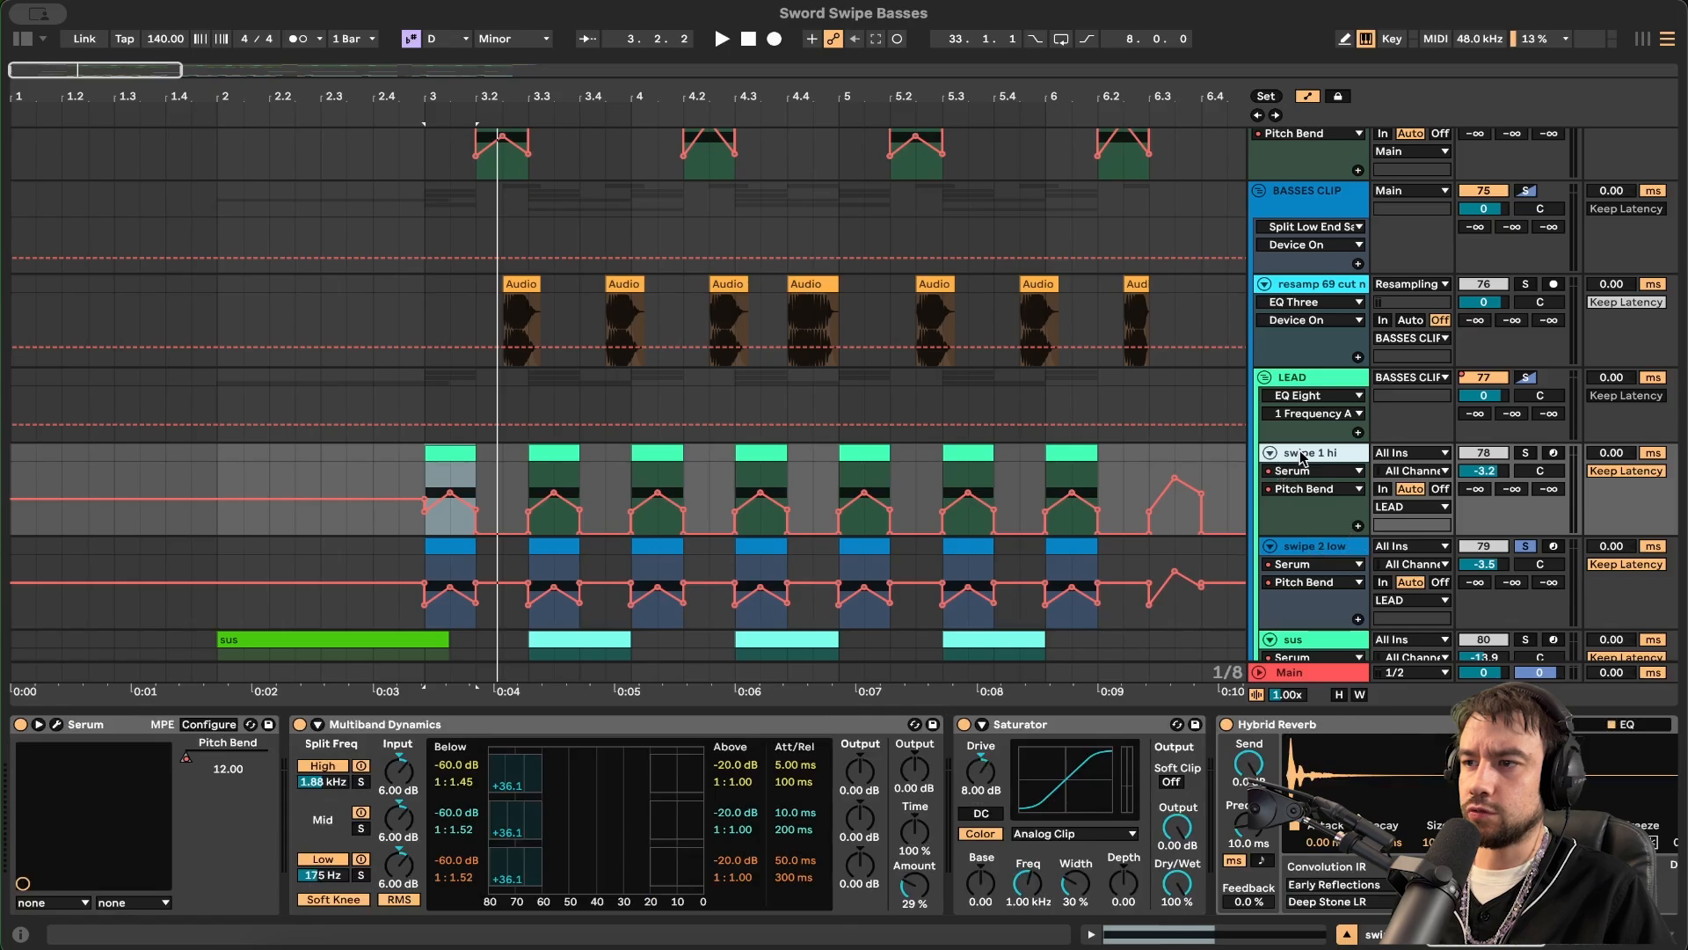
{"action": "left_click", "coordinate": [1309, 549]}
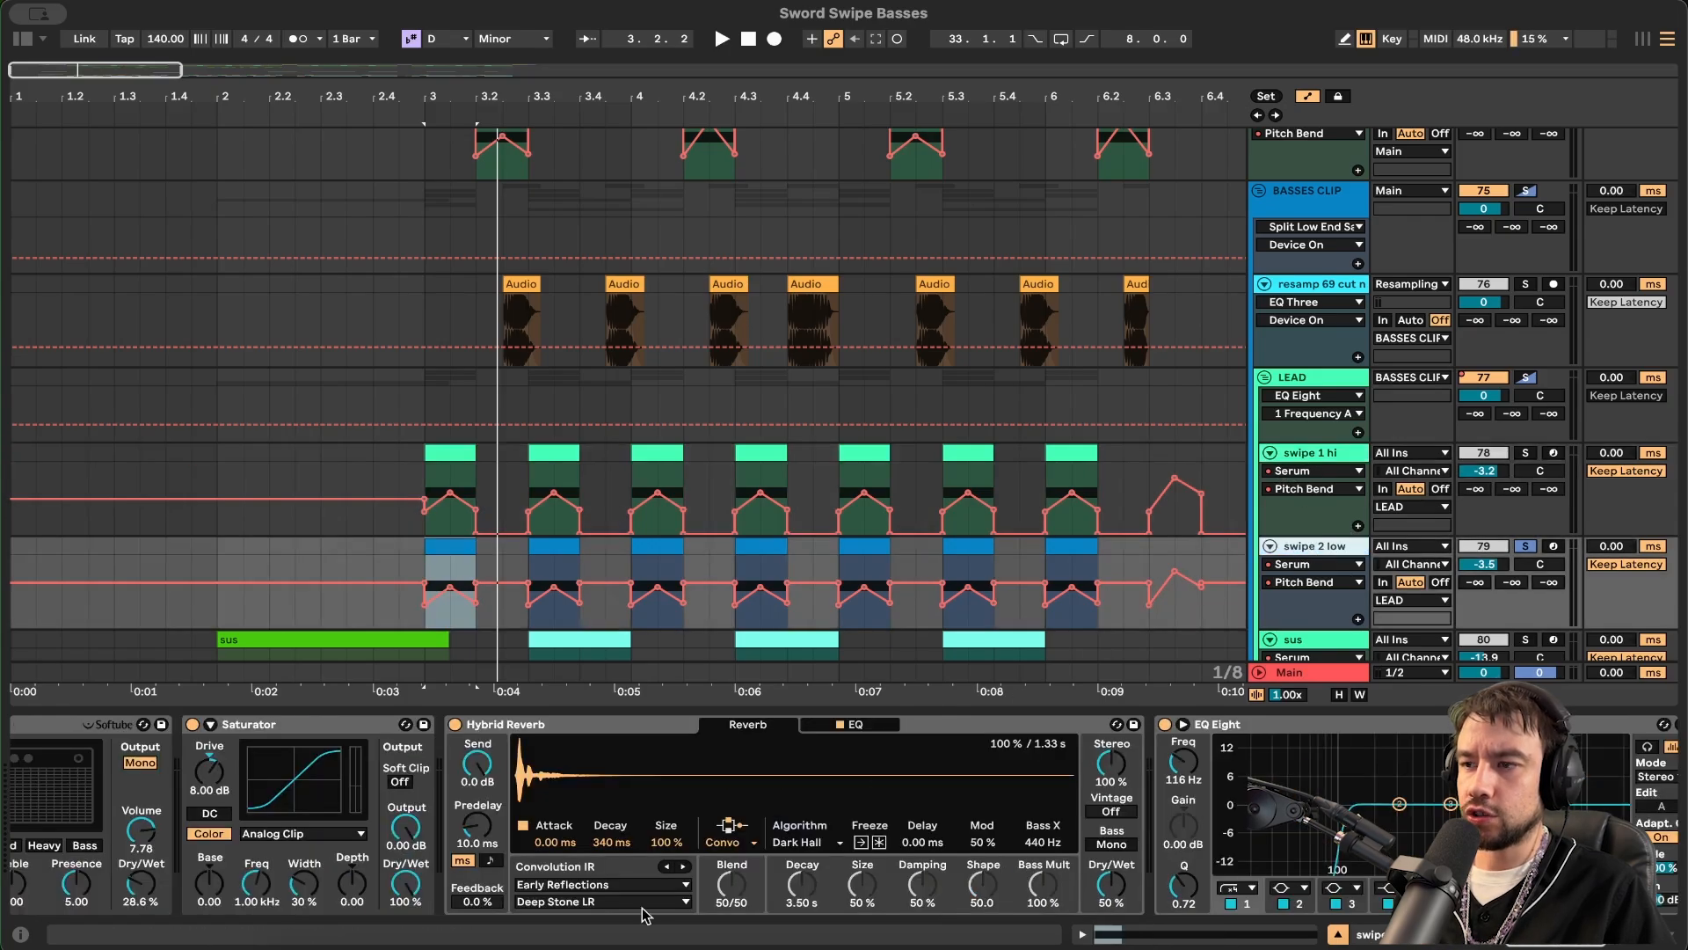
{"action": "scroll", "coordinate": [573, 895], "scroll_direction": "left", "scroll_amount": 10}
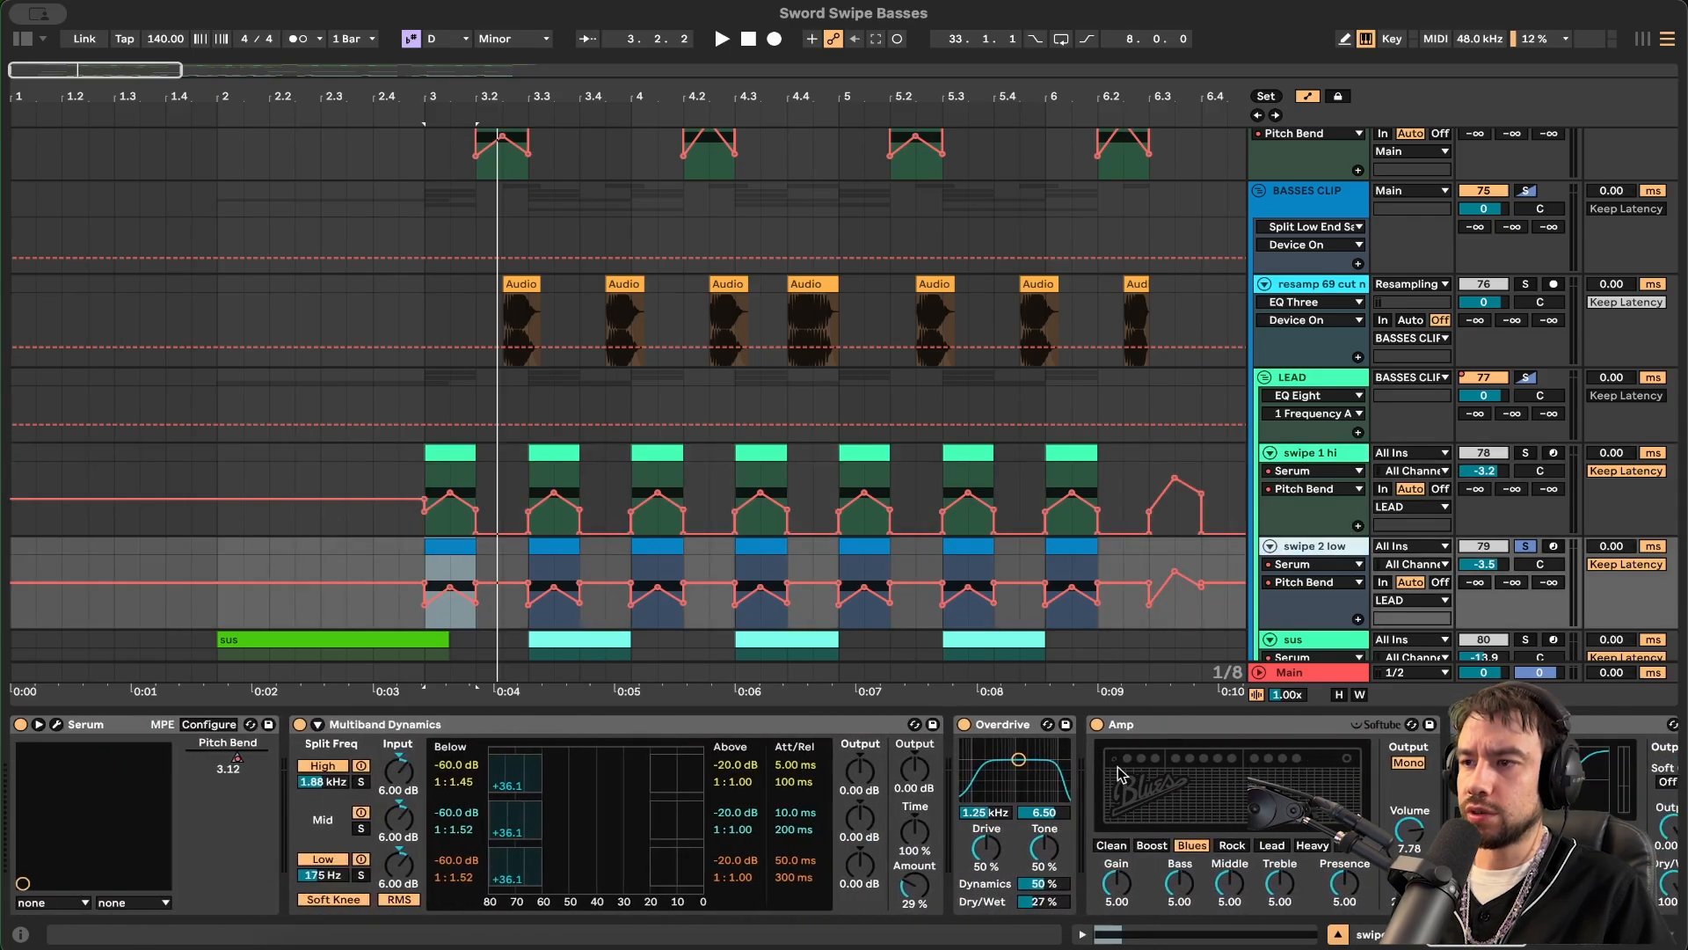
{"action": "left_click", "coordinate": [1300, 453]}
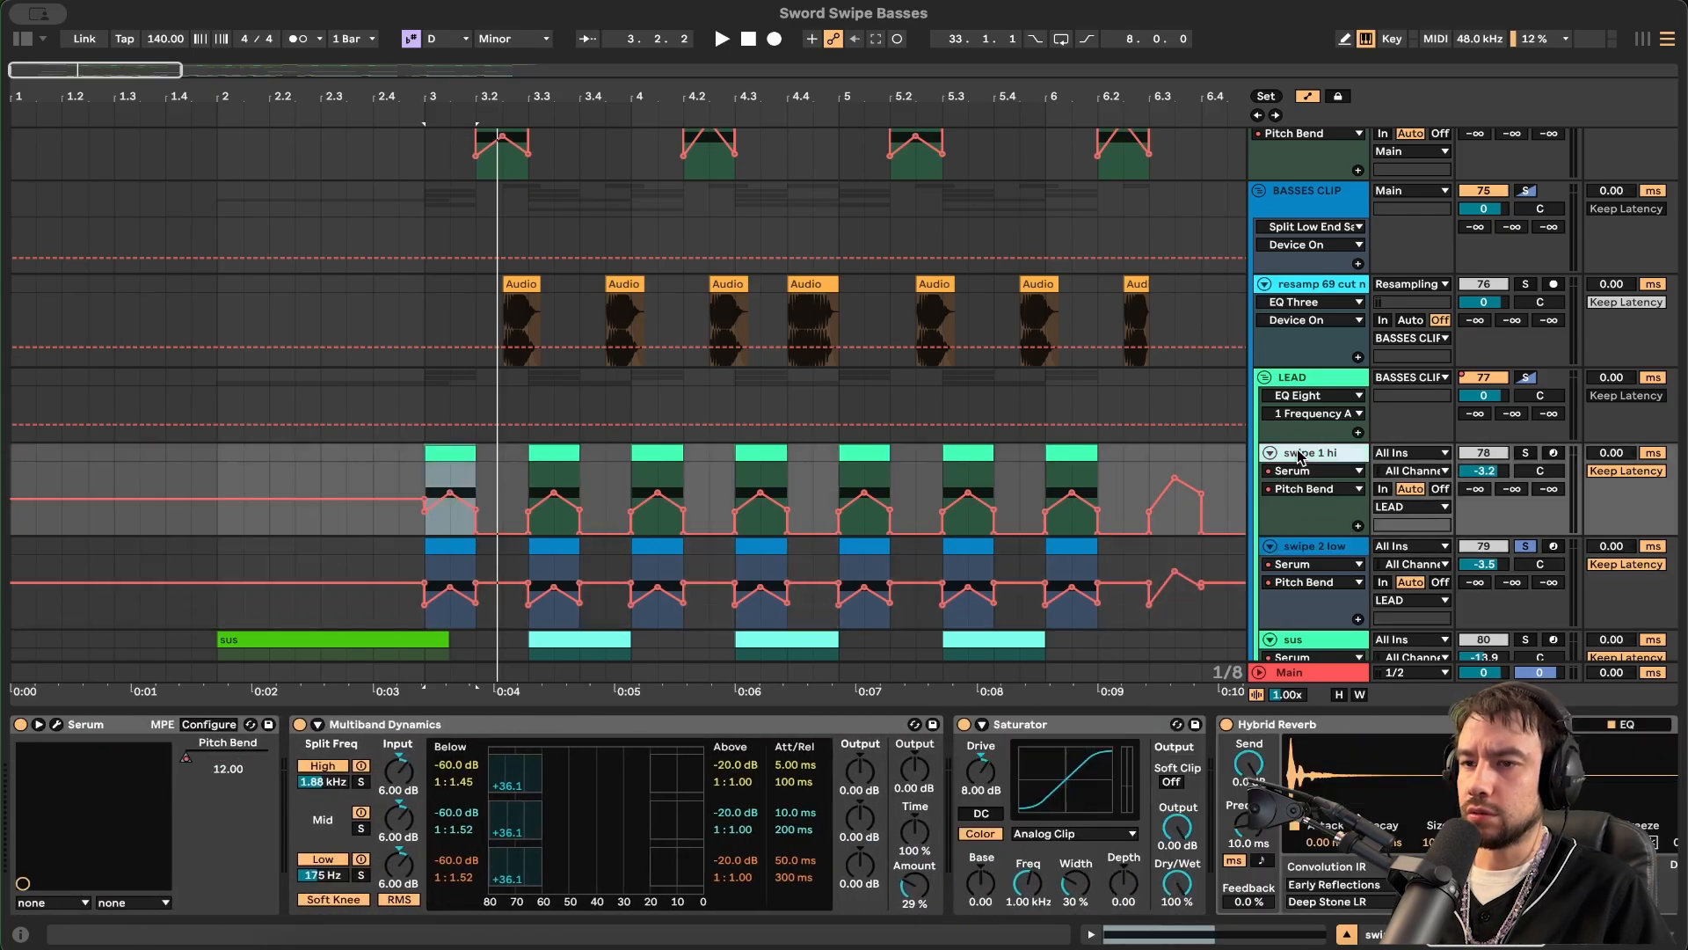
{"action": "left_click", "coordinate": [1310, 547]}
- Examine swipe 2 low's Overdrive dry/wet, the Amp's Blues settings and the Saturator's settings
{"action": "scroll", "coordinate": [1005, 792], "scroll_direction": "right", "scroll_amount": 2}
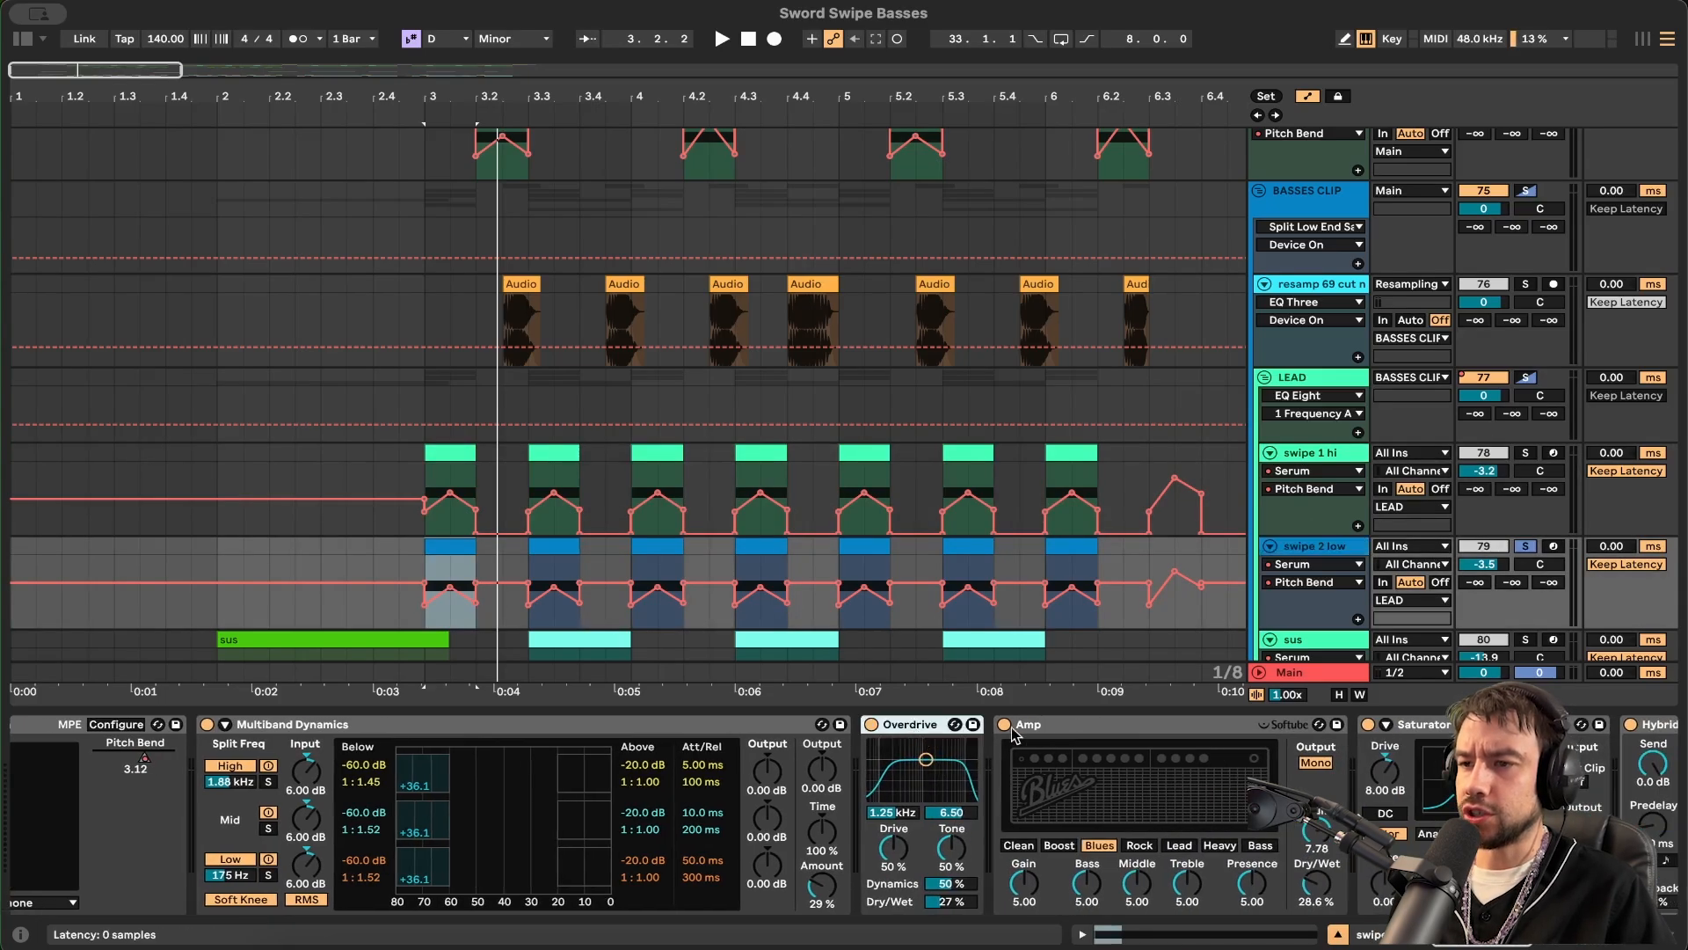
{"action": "left_click", "coordinate": [962, 906]}
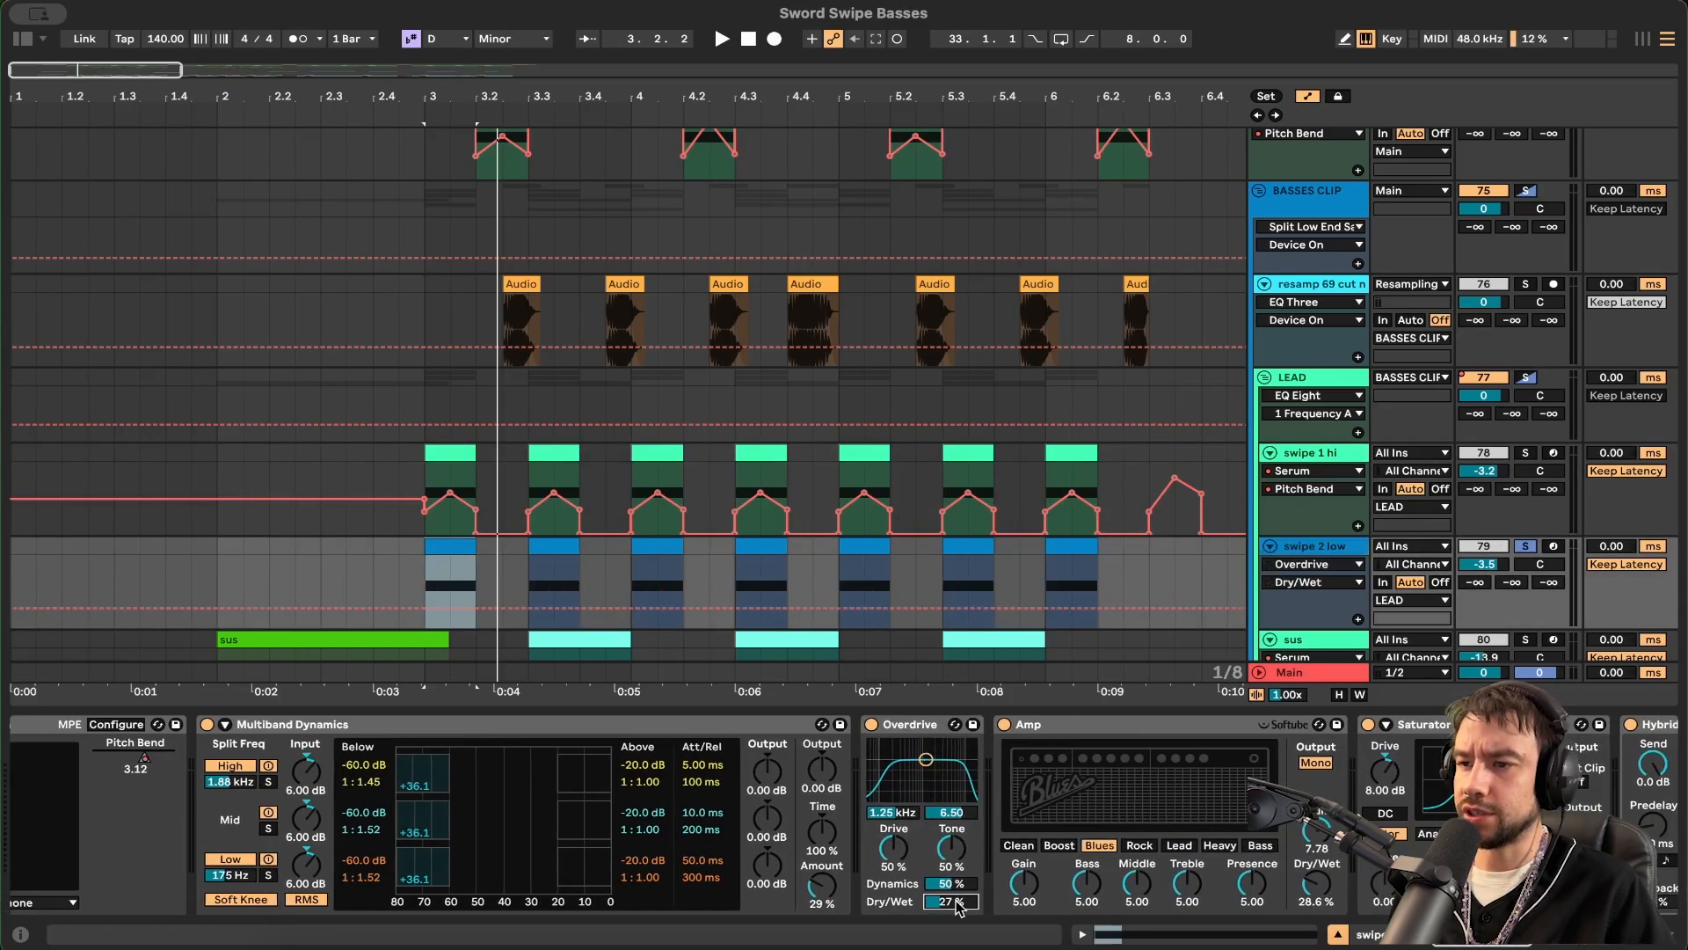
{"action": "left_click", "coordinate": [1078, 726]}
{"action": "scroll", "coordinate": [1188, 884], "scroll_direction": "right", "scroll_amount": 3}
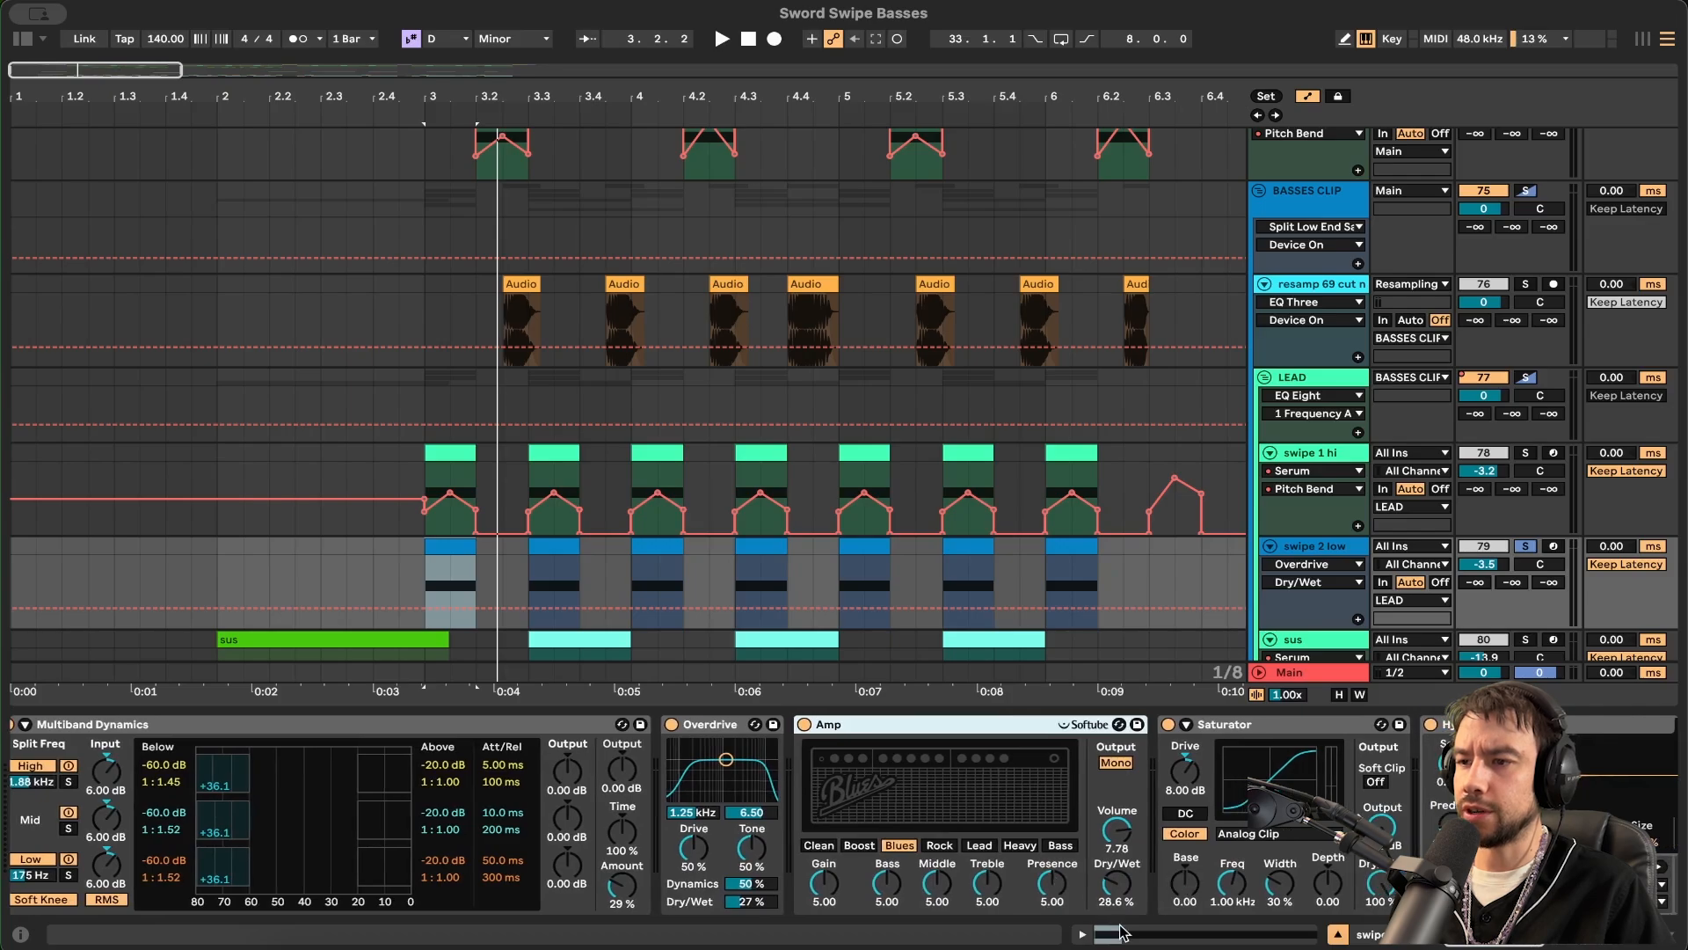
{"action": "scroll", "coordinate": [936, 858], "scroll_direction": "right", "scroll_amount": 5}
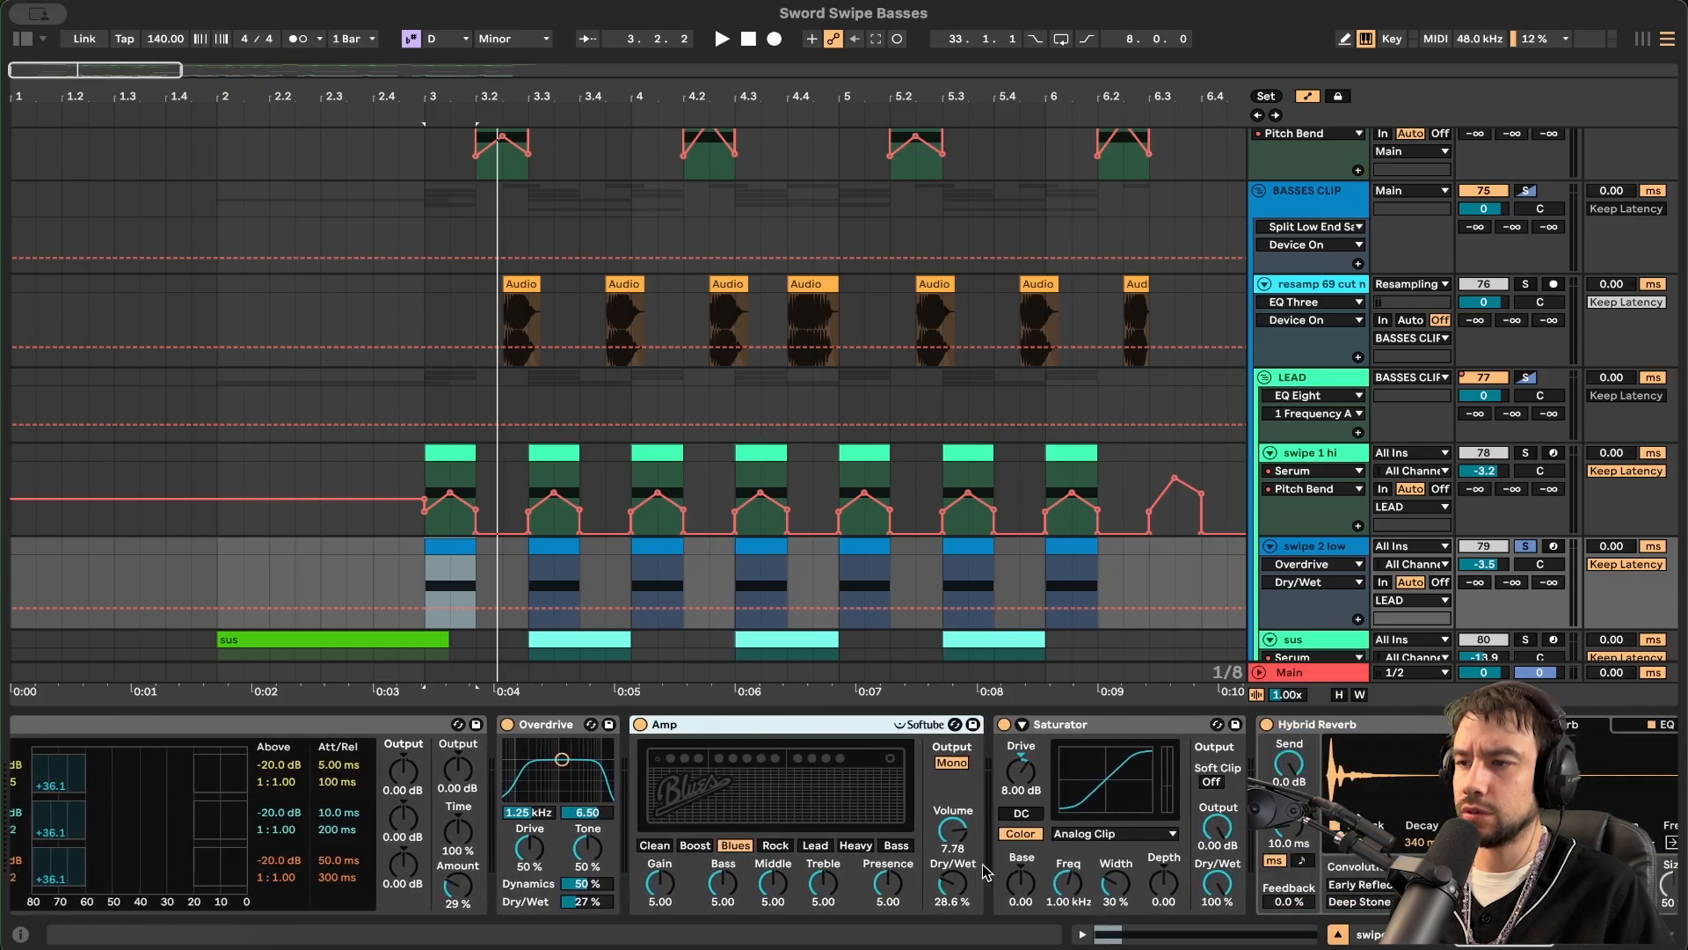
{"action": "scroll", "coordinate": [613, 788], "scroll_direction": "left", "scroll_amount": 1}
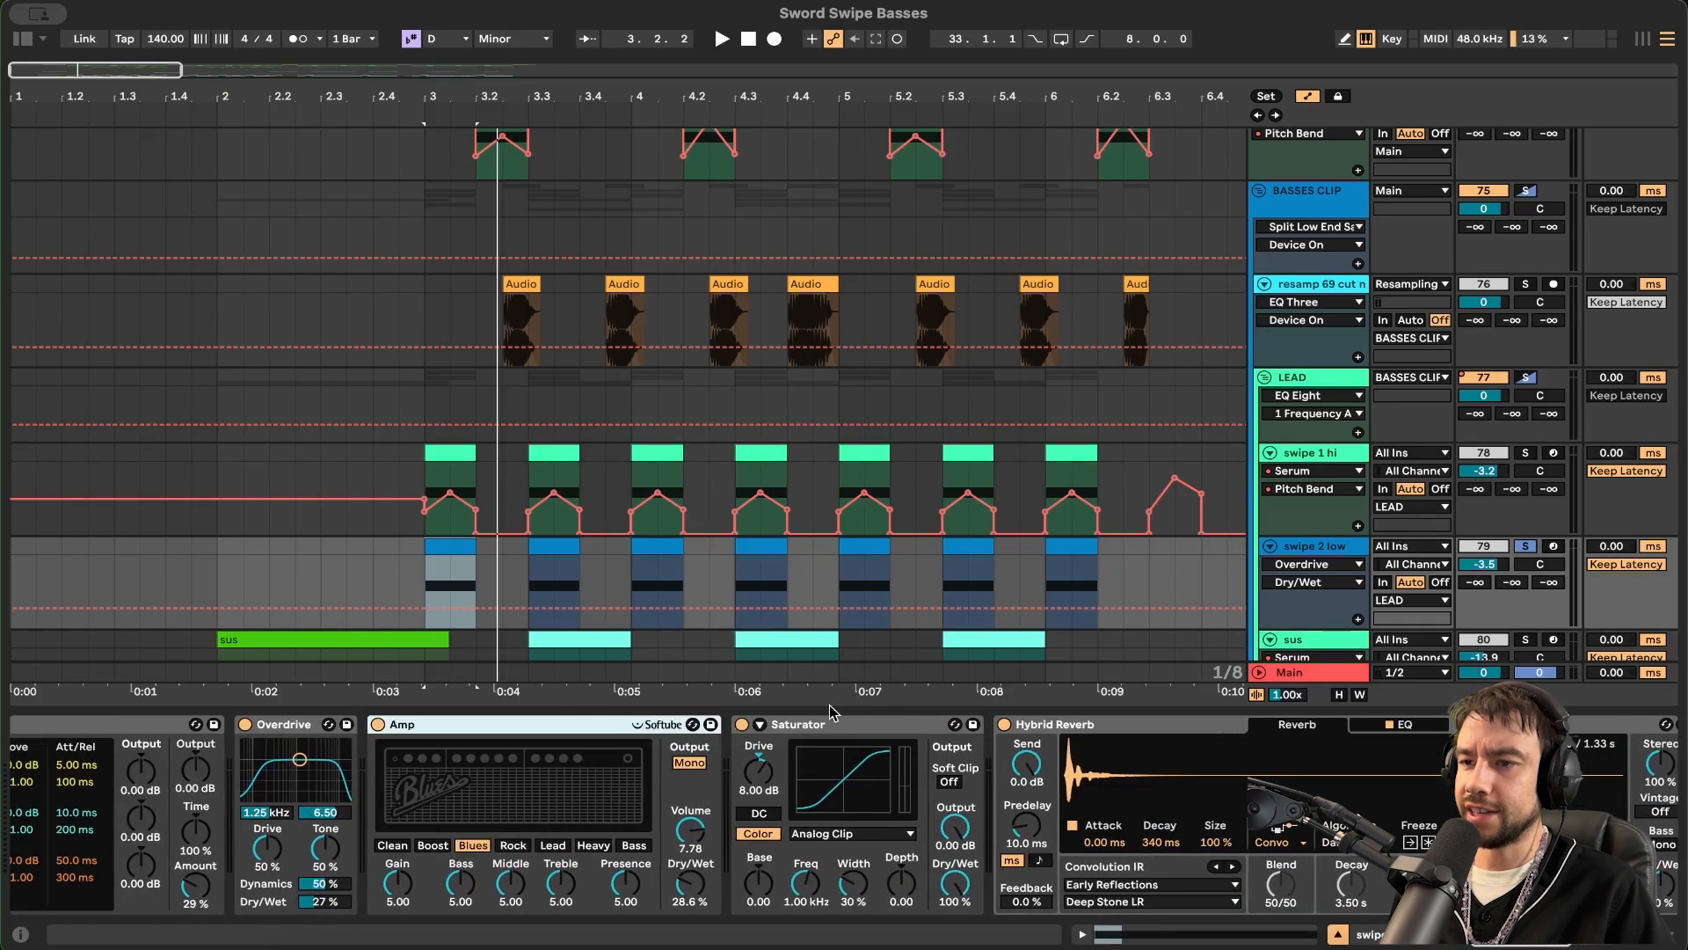
{"action": "left_click", "coordinate": [752, 833]}
{"action": "scroll", "coordinate": [792, 835], "scroll_direction": "right", "scroll_amount": 8}
{"action": "scroll", "coordinate": [791, 836], "scroll_direction": "left", "scroll_amount": 12}
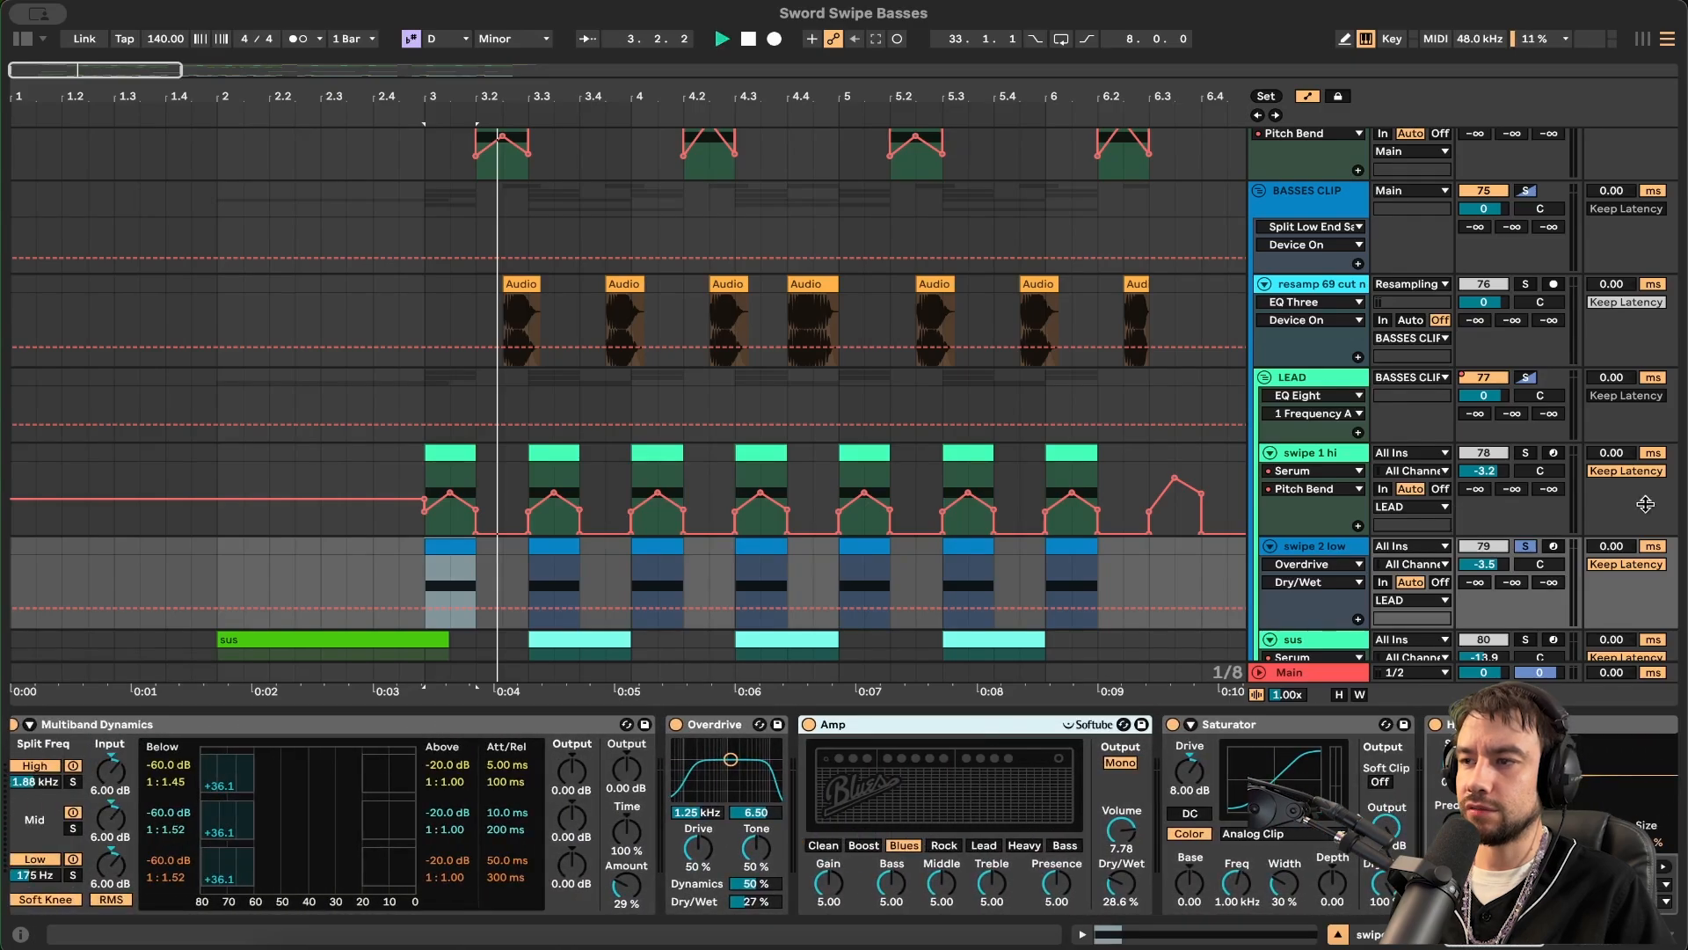
- Play the soloed swipe 2 low clips and show Serum's Pitch Bend automation on that track
{"action": "scroll", "coordinate": [803, 773], "scroll_direction": "left", "scroll_amount": 3}
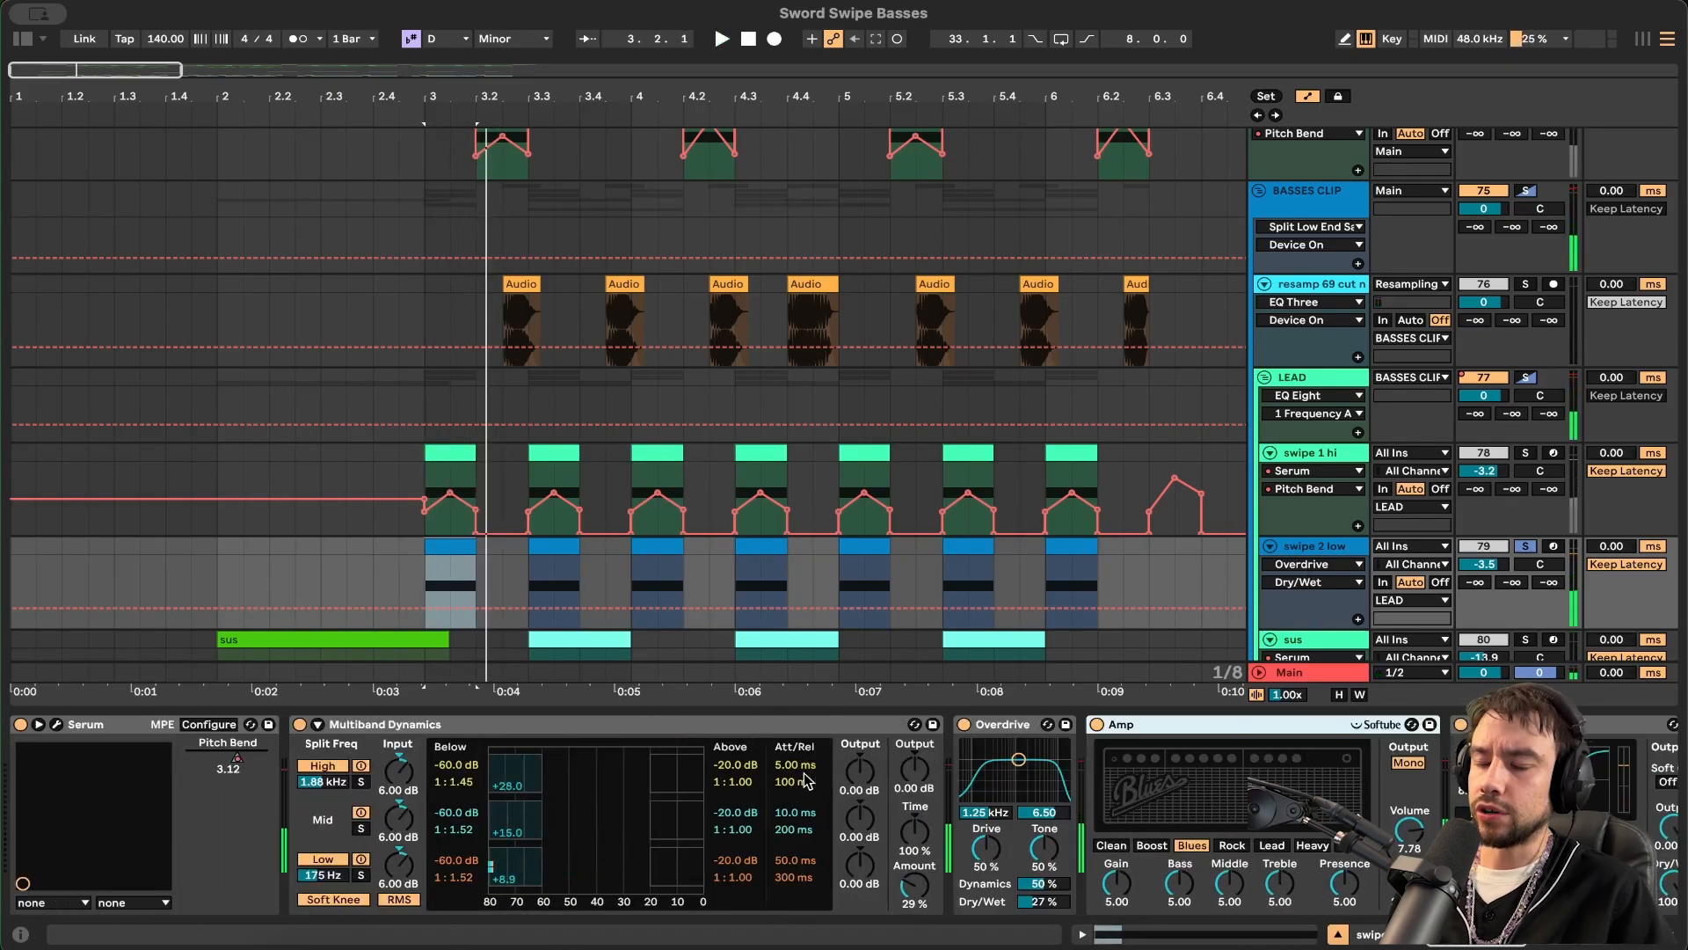
{"action": "key", "text": "space"}
{"action": "key", "text": "space"}
{"action": "key", "text": "space"}
{"action": "key", "text": "space"}
{"action": "right_click", "coordinate": [238, 759]}
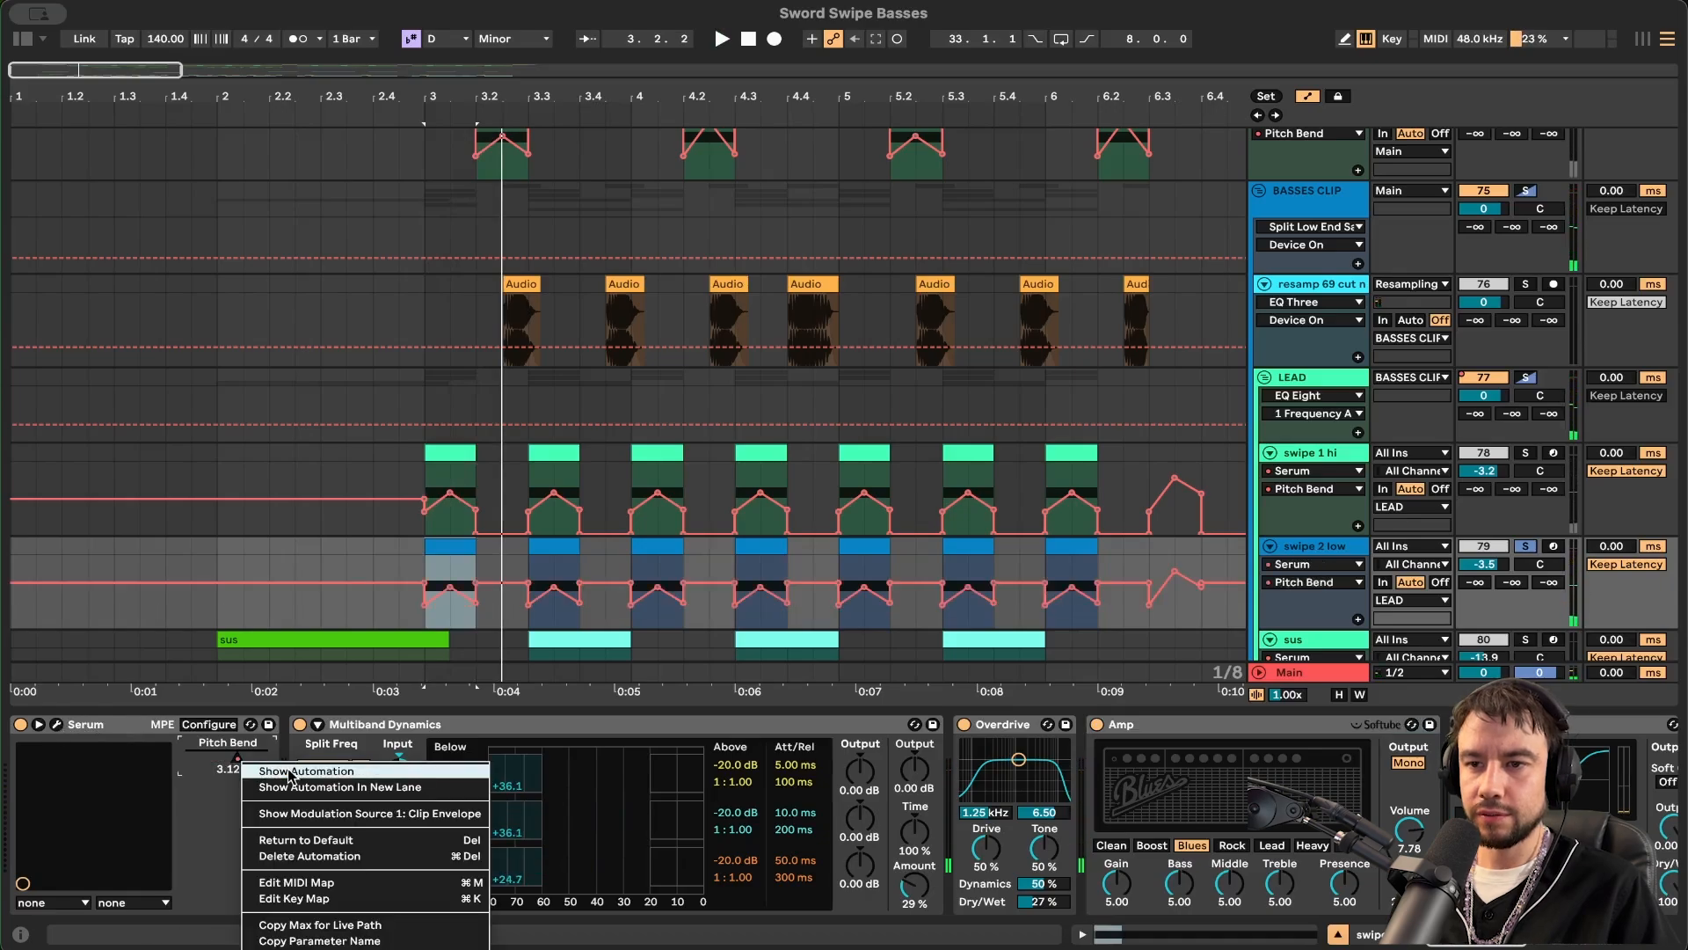
{"action": "left_click", "coordinate": [256, 771]}
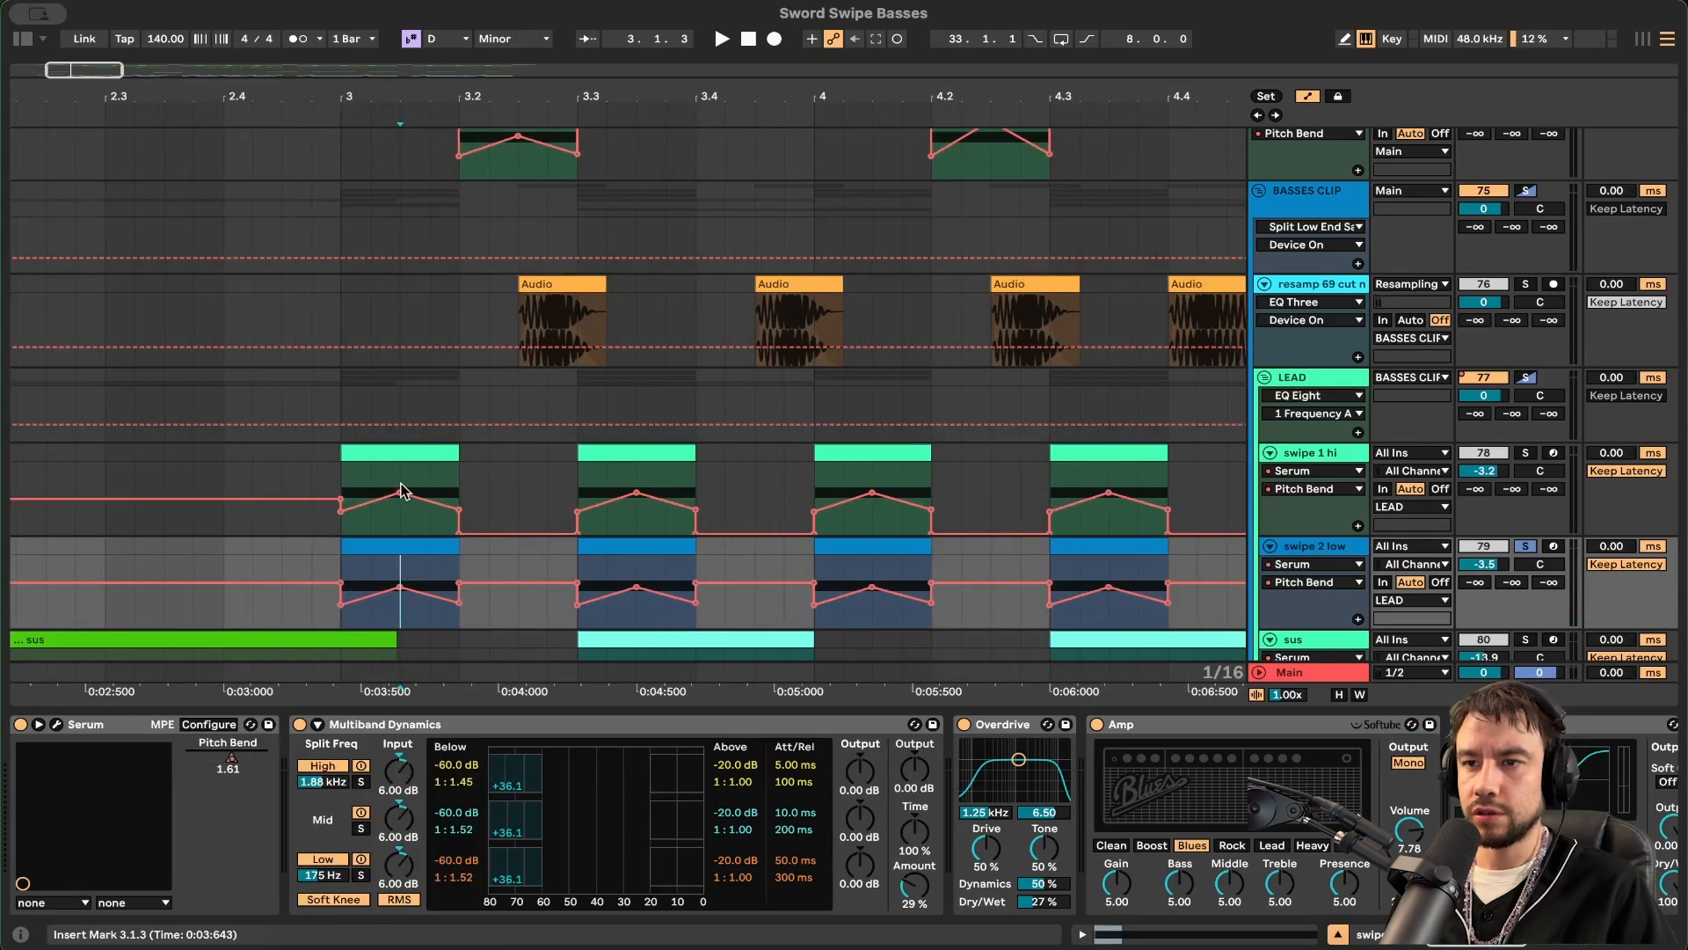
- Open swipe 2 low's Serum and examine OSC B's Monster 9 [SL] wavetable and its LFO 1 wavetable position modulation
{"action": "left_click", "coordinate": [56, 724]}
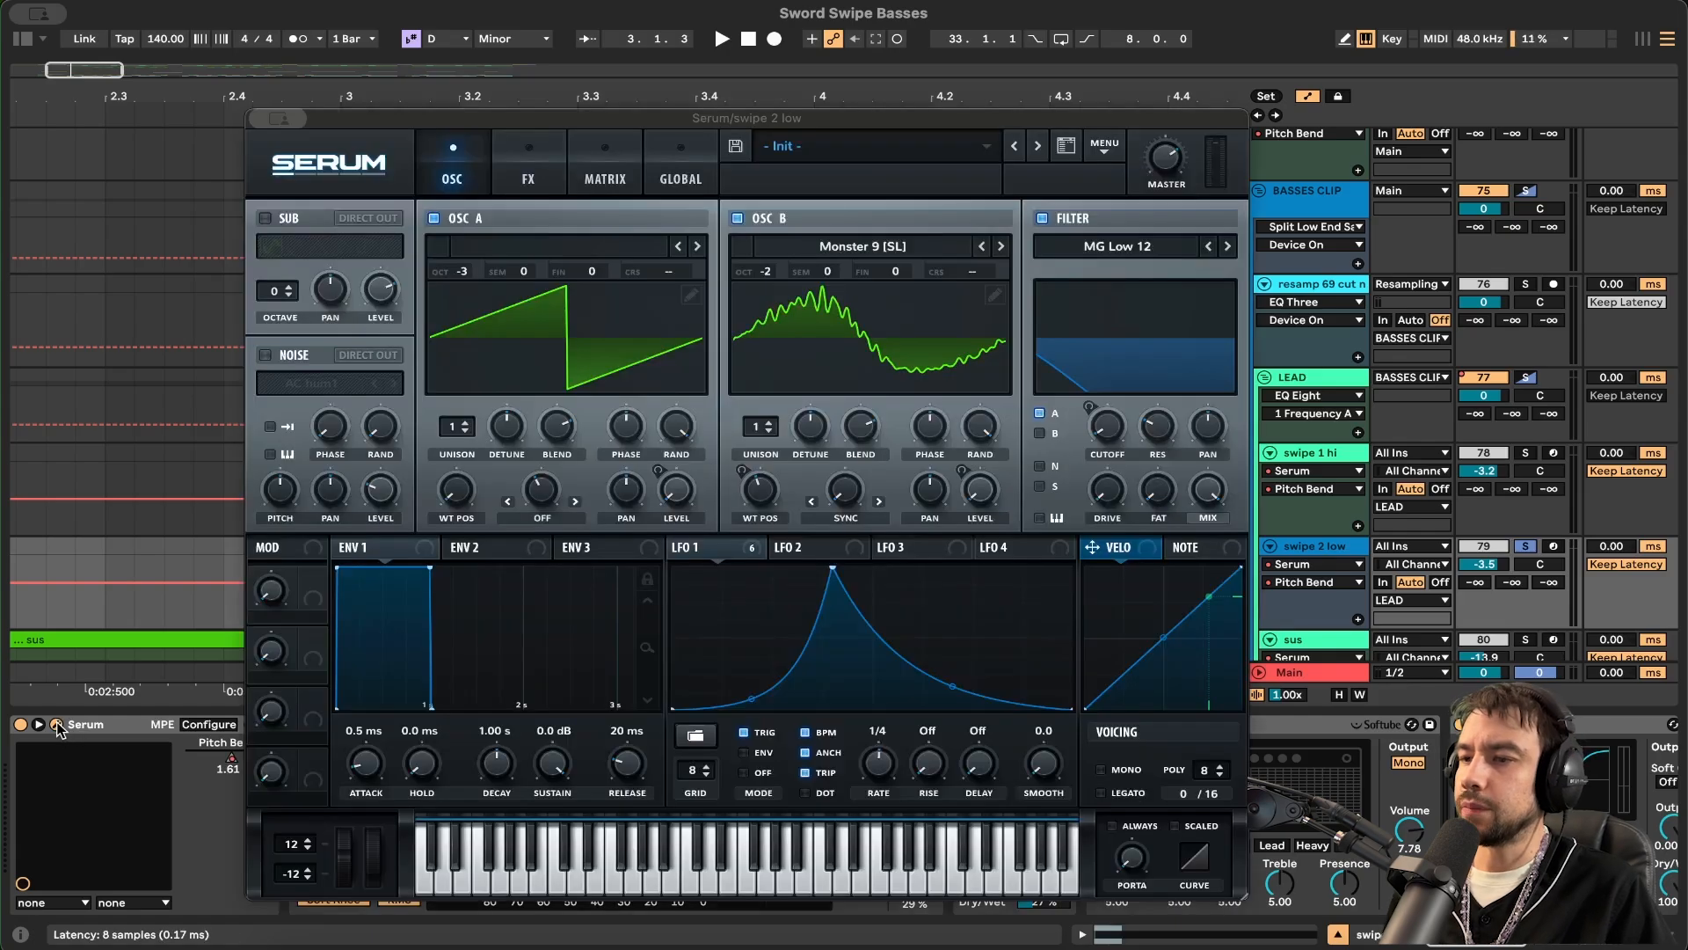
{"action": "left_click", "coordinate": [871, 247]}
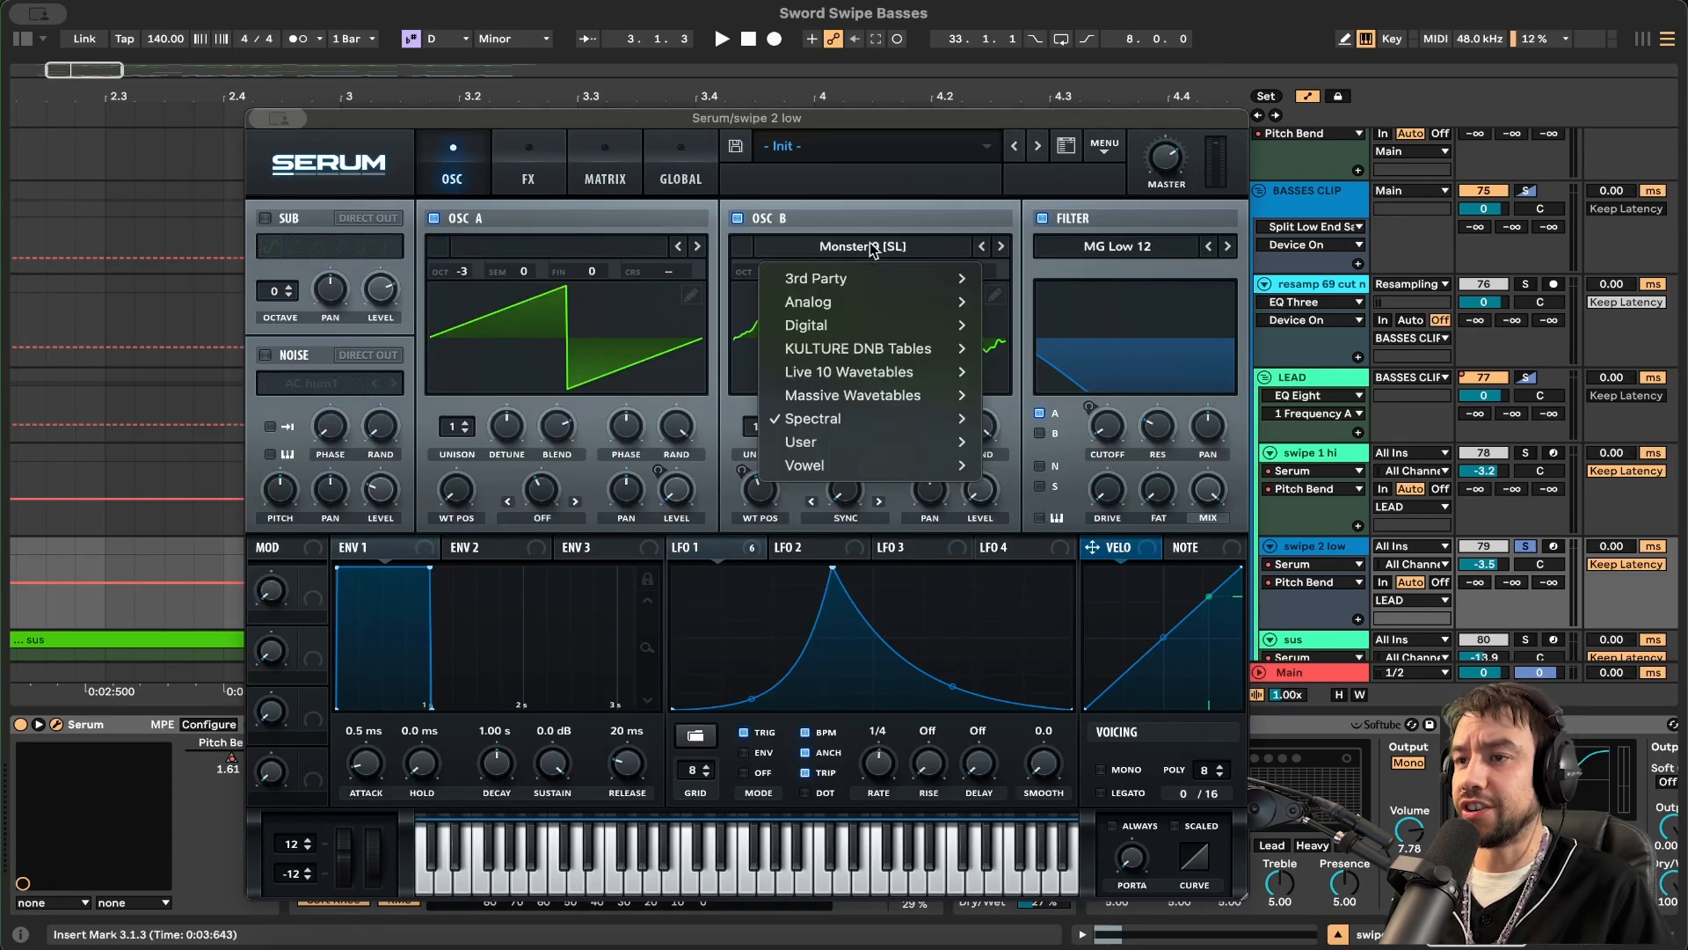
{"action": "key", "text": "Escape"}
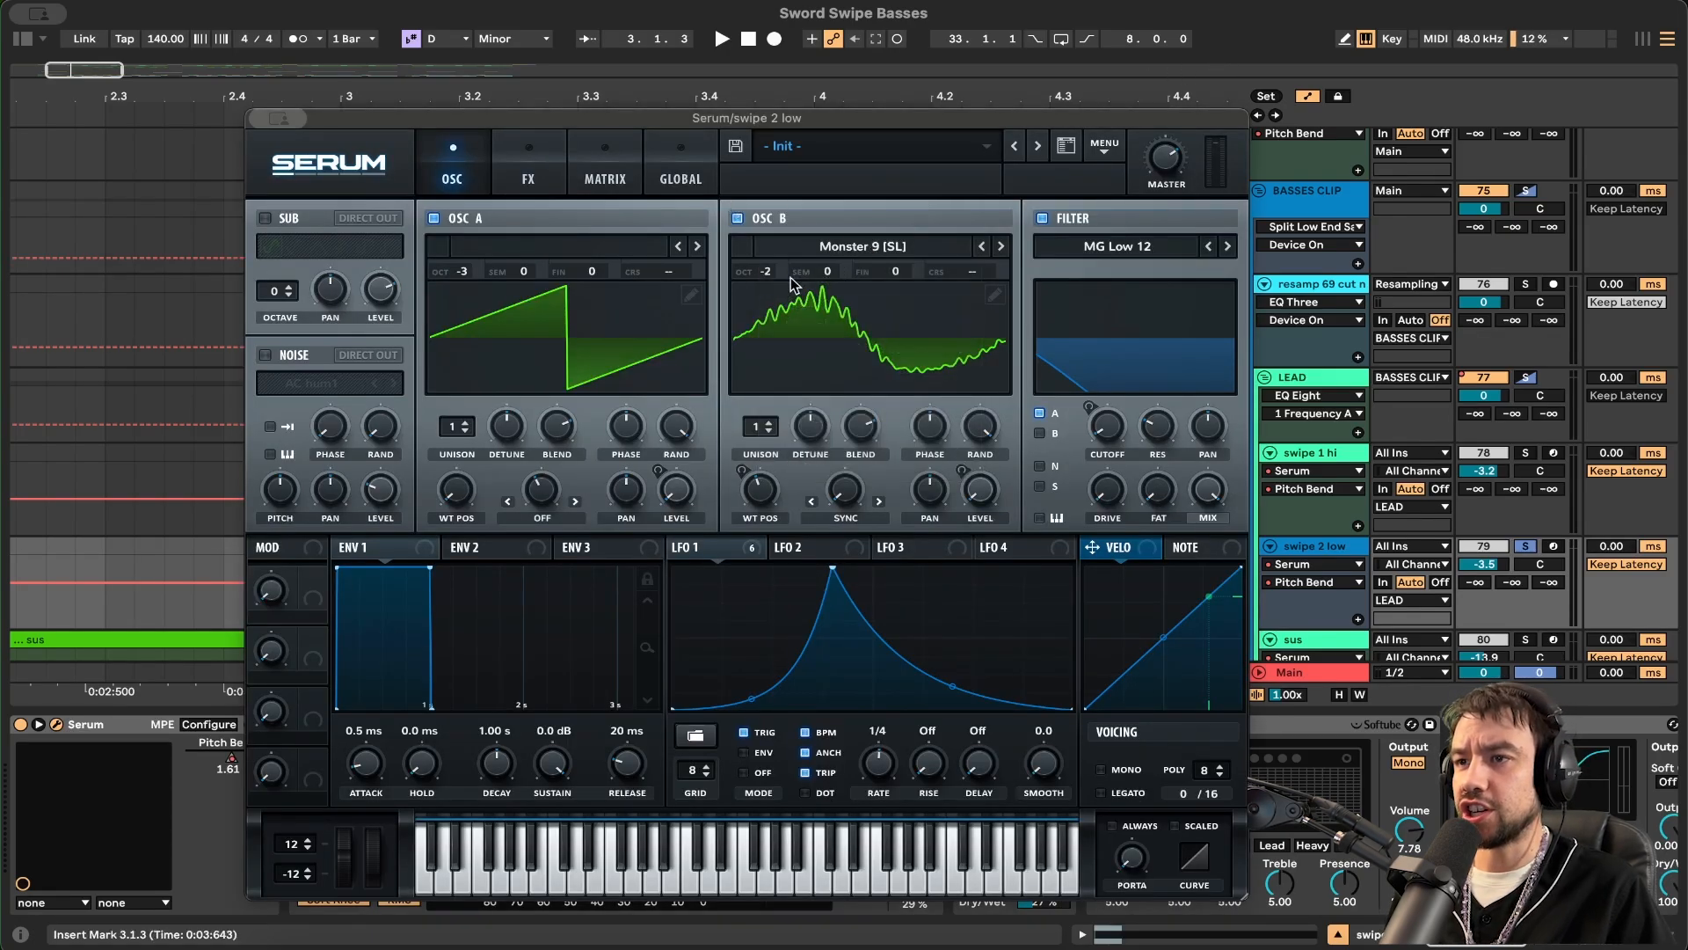
{"action": "left_click", "coordinate": [761, 500]}
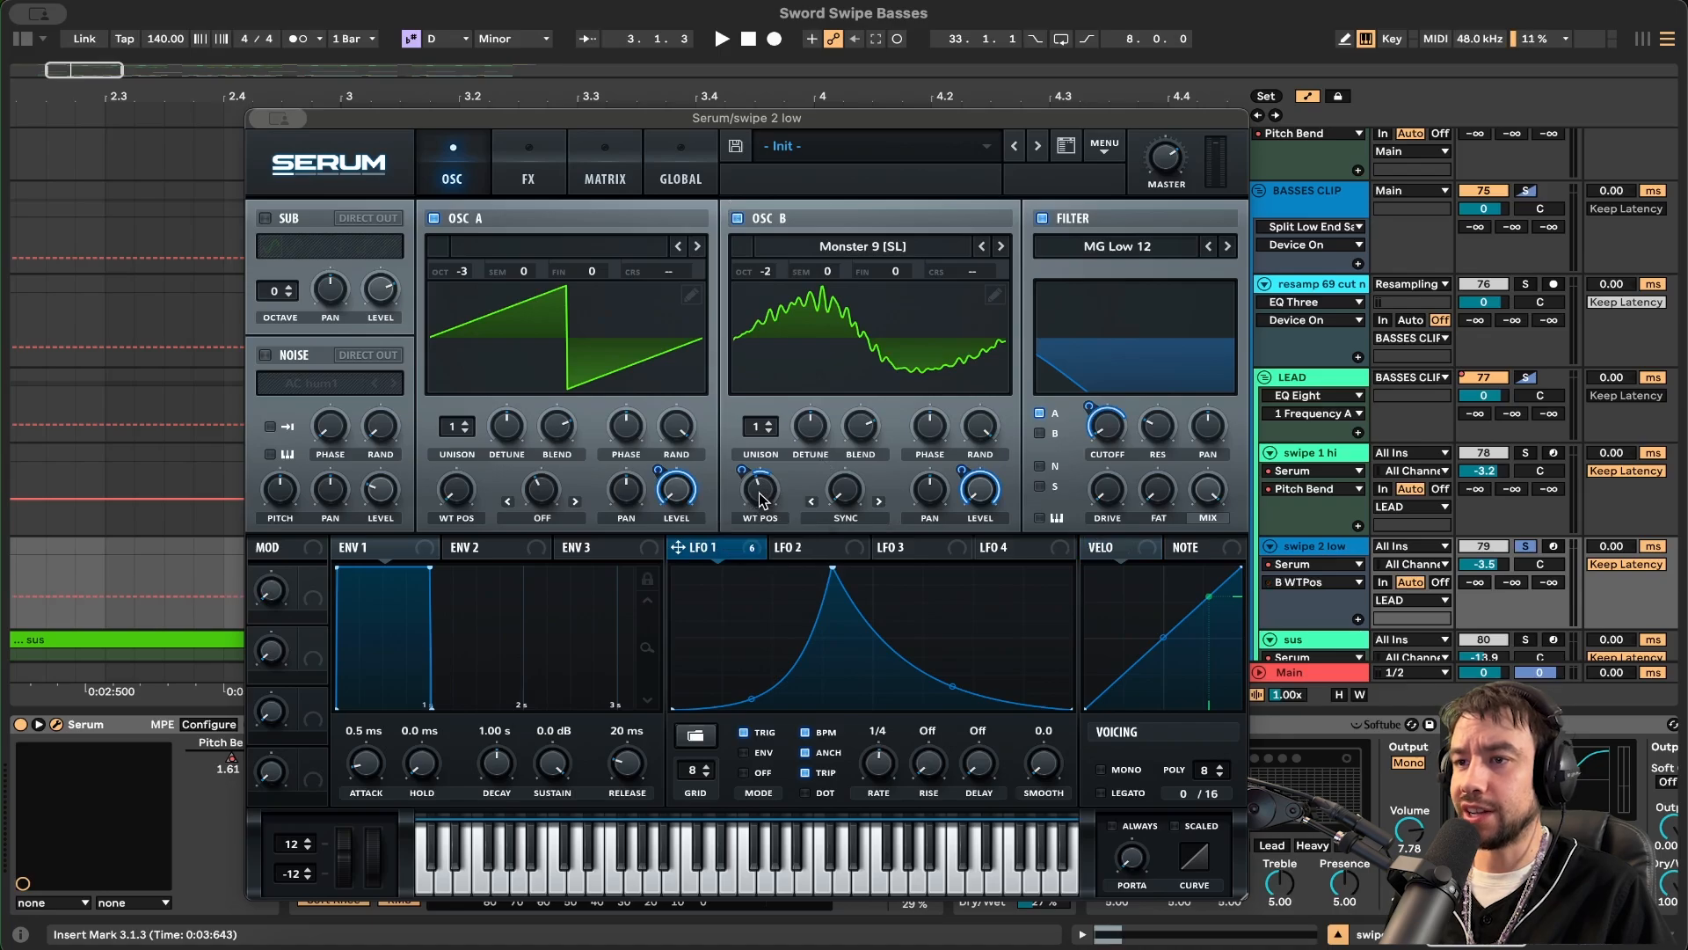
{"action": "left_click_drag", "start_coordinate": [748, 471], "coordinate": [746, 469]}
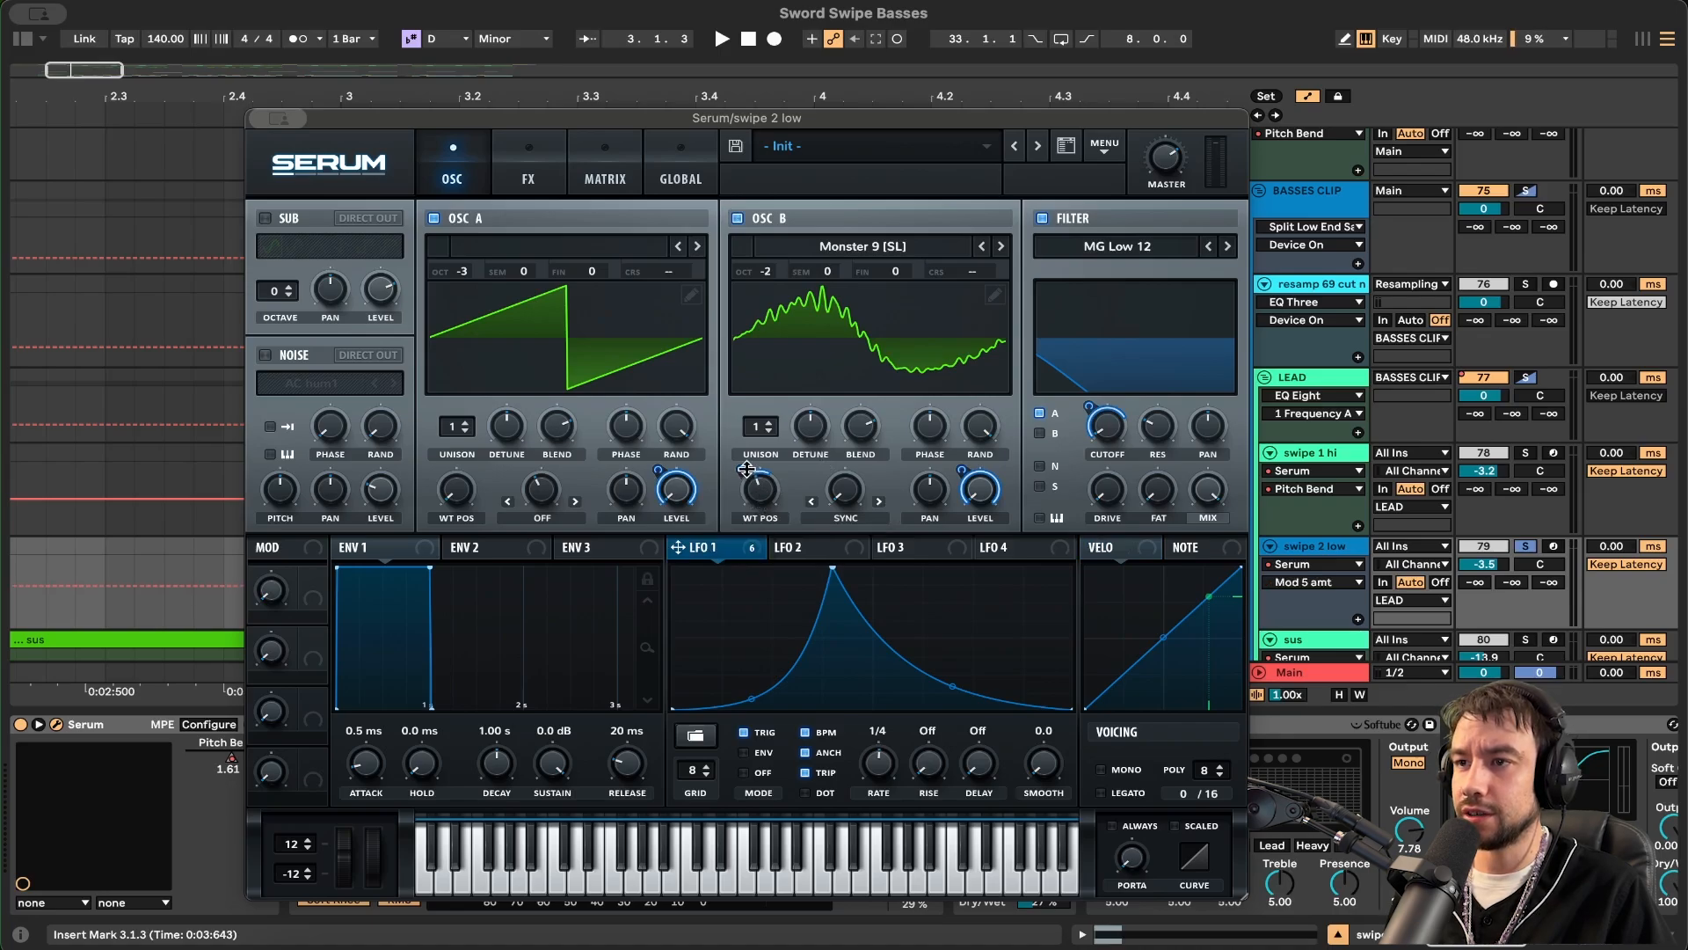
- Examine the effects in swipe 2 low's Serum, including the filter cutoff, return to the oscillators and close the synth window
{"action": "left_click", "coordinate": [536, 181]}
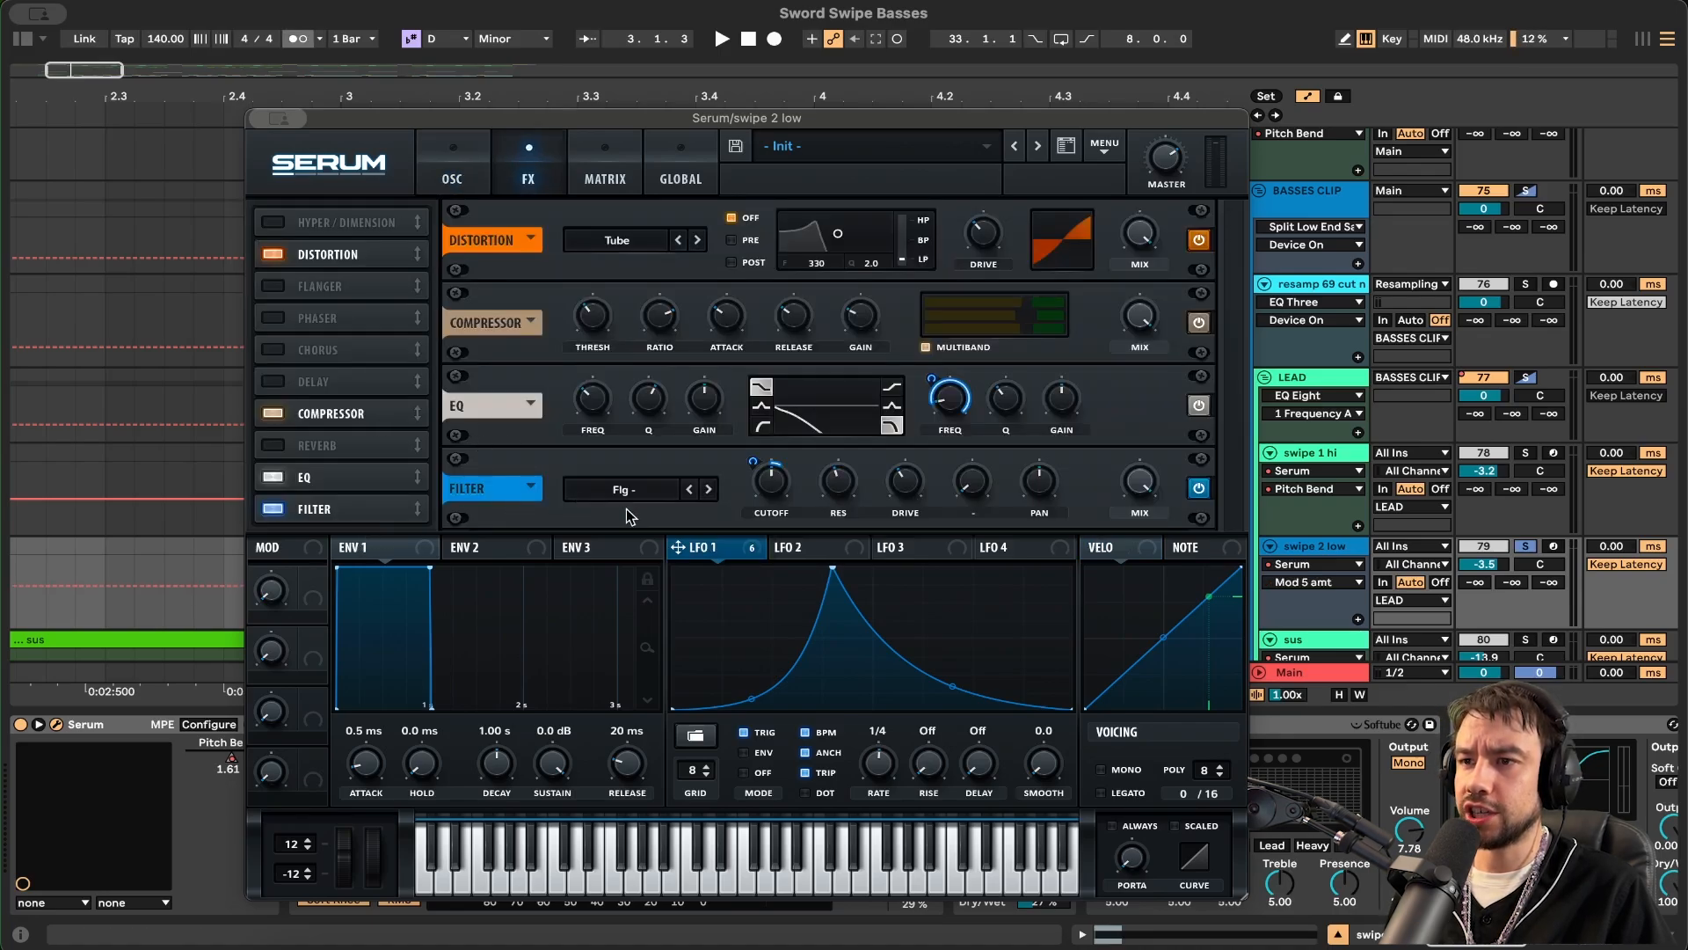
{"action": "left_click", "coordinate": [774, 484]}
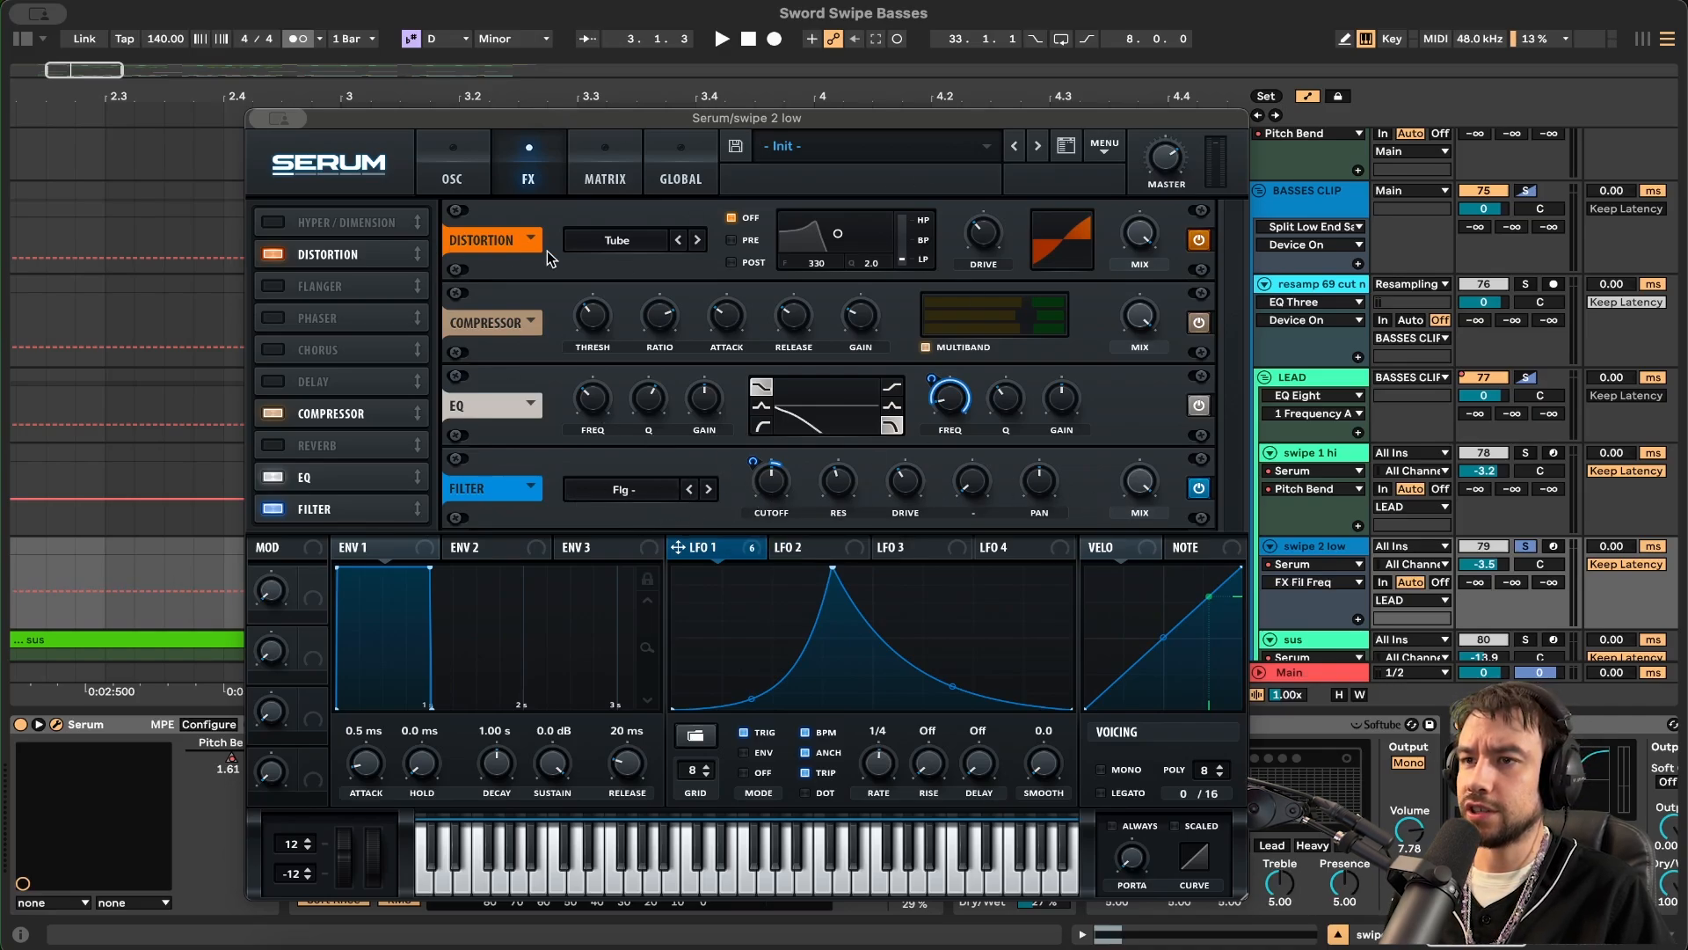
{"action": "left_click", "coordinate": [475, 189]}
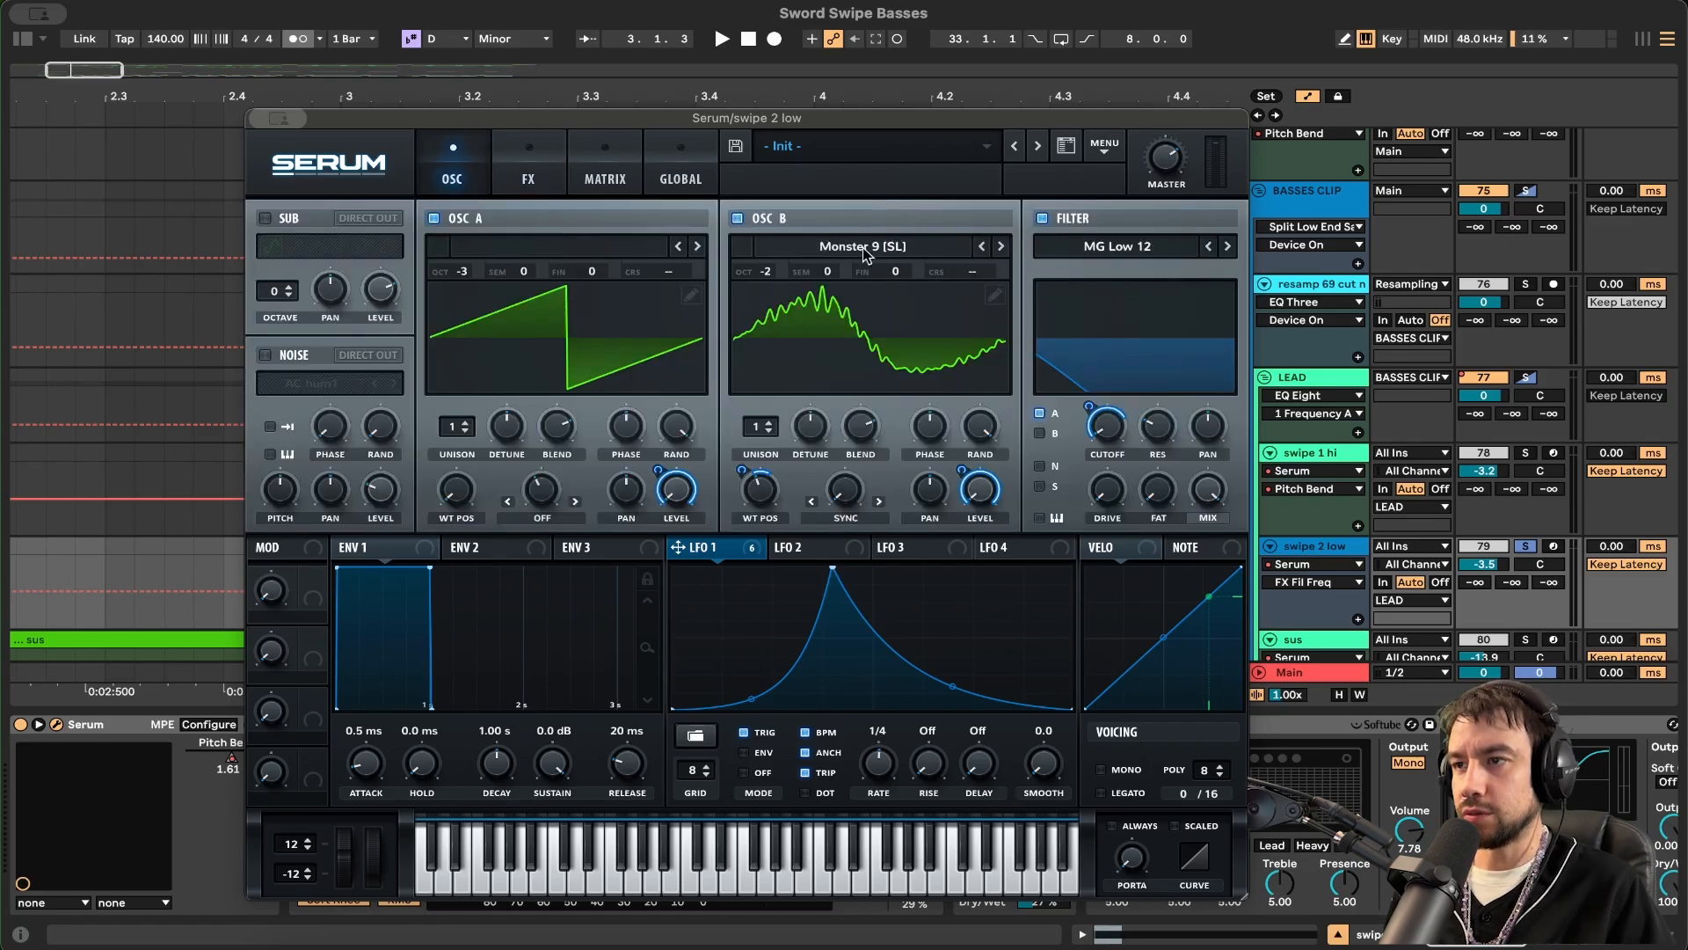
{"action": "left_click", "coordinate": [278, 117]}
{"action": "left_click", "coordinate": [796, 527]}
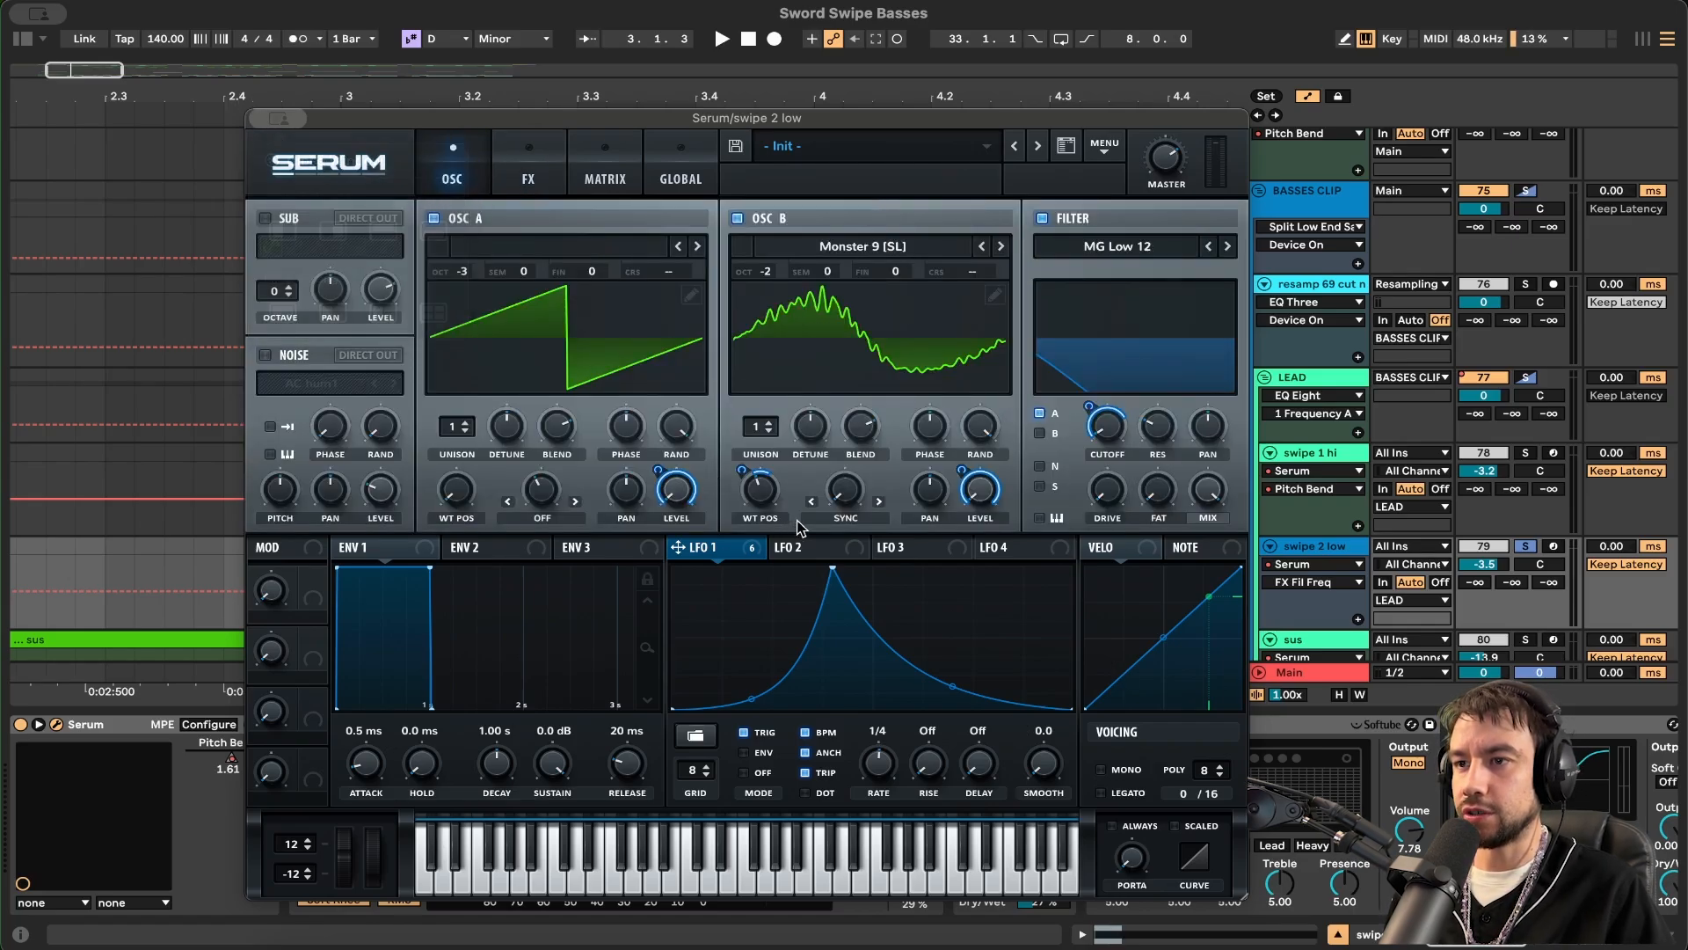
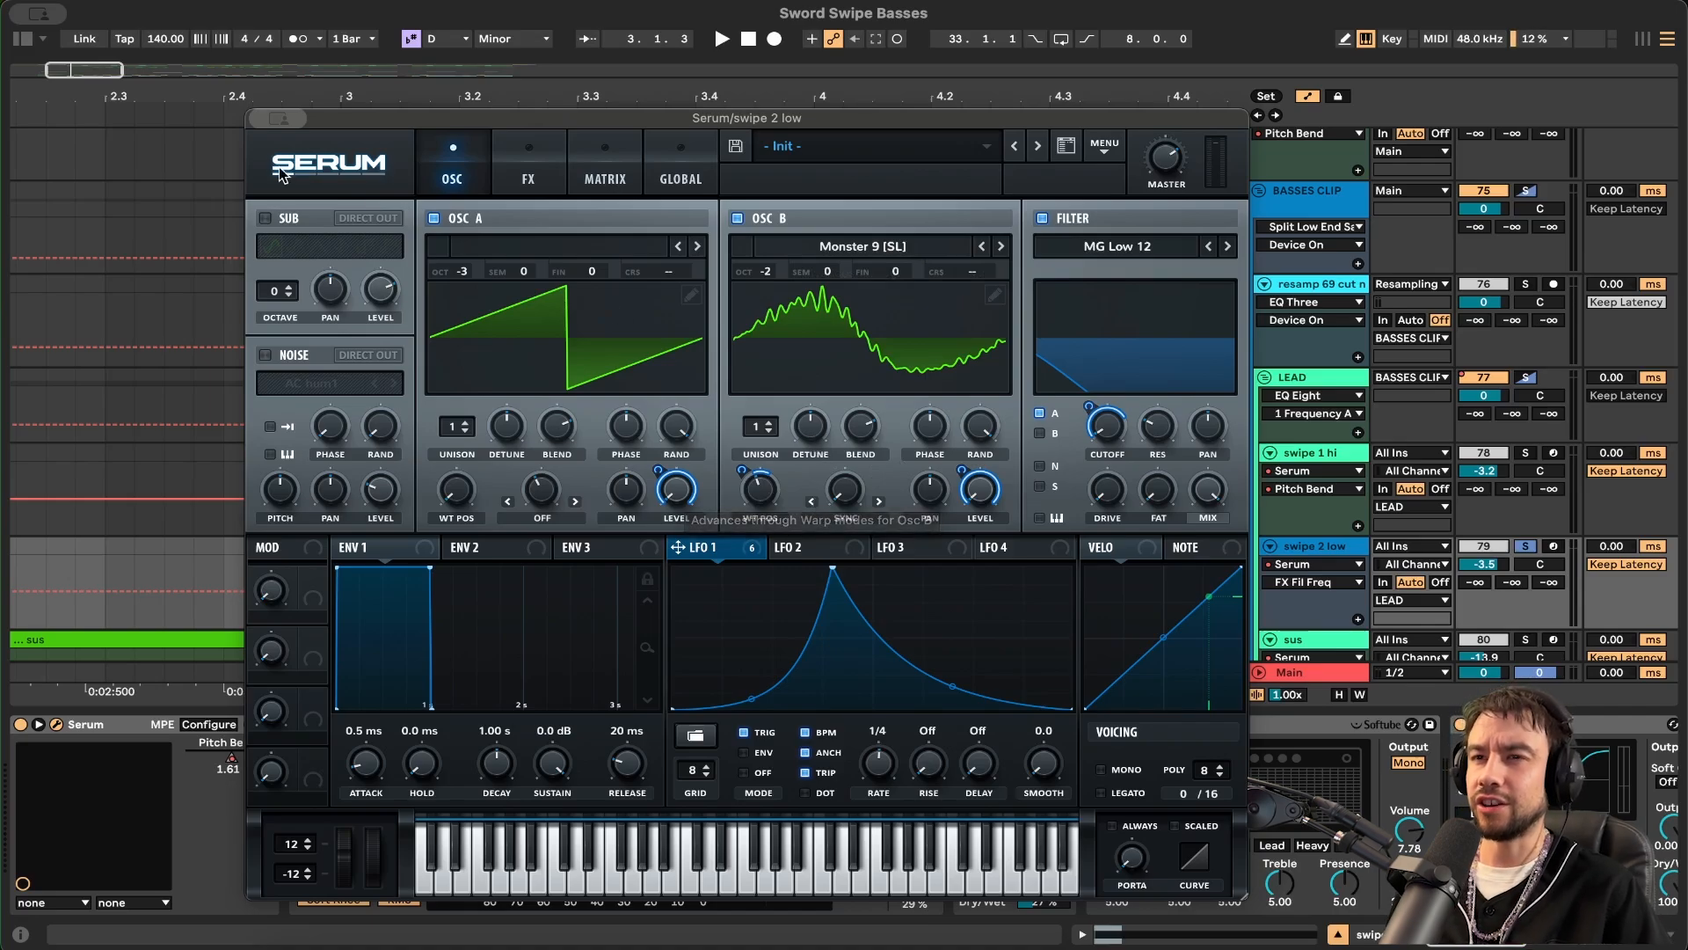
{"action": "left_click", "coordinate": [266, 120]}
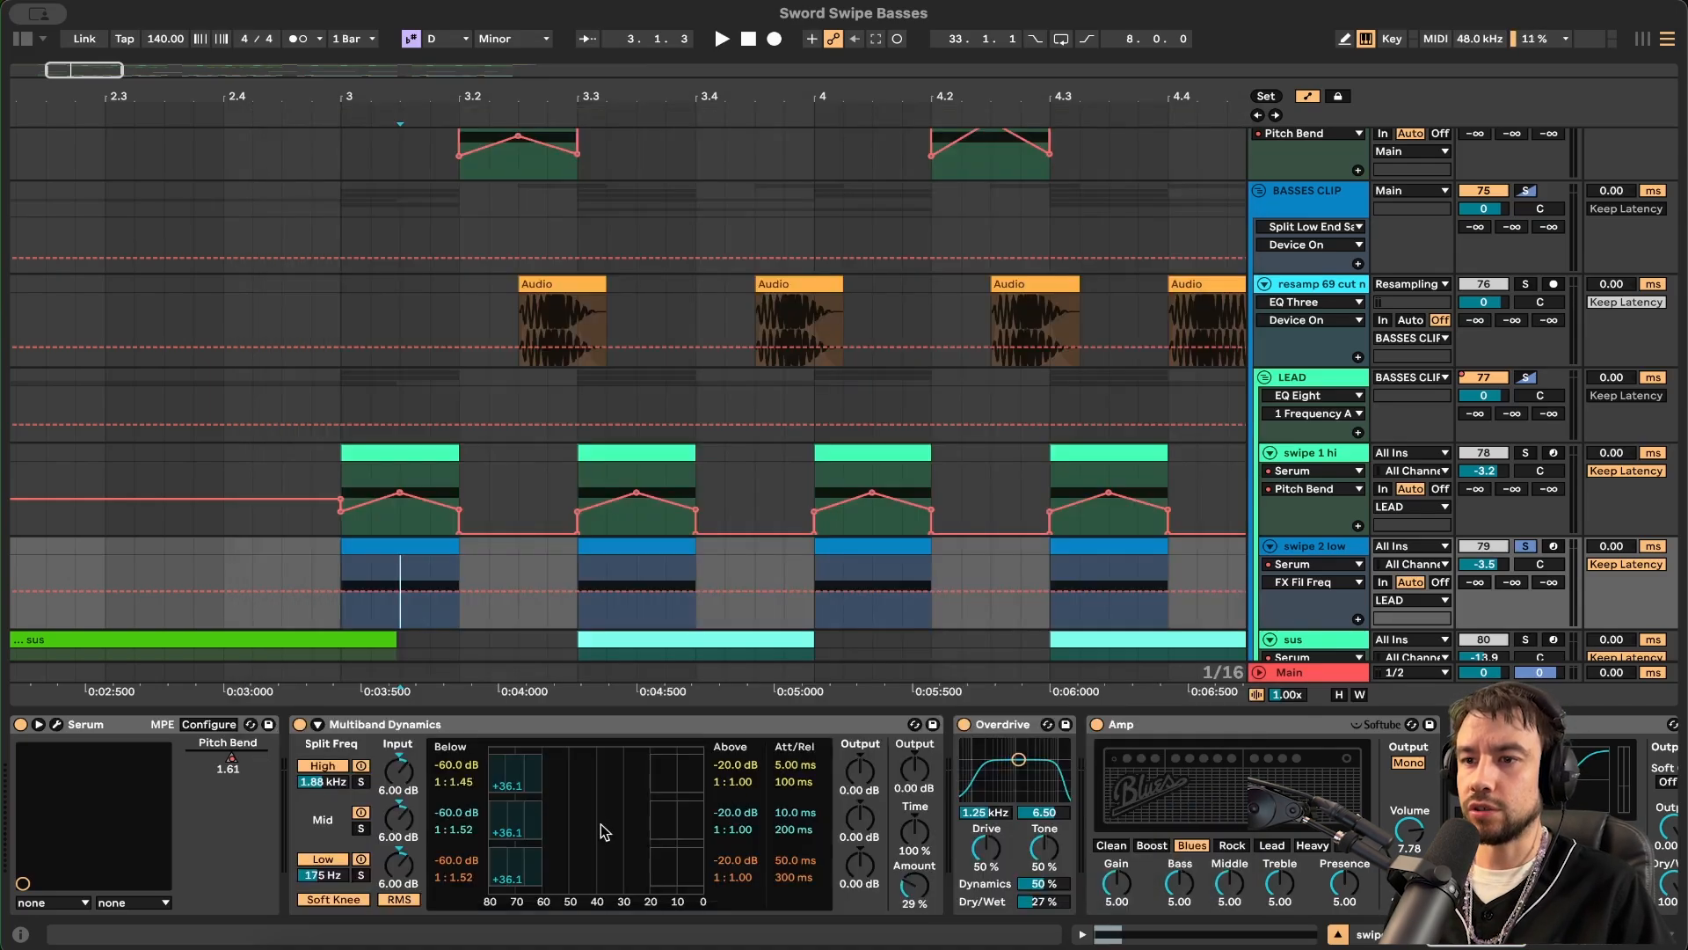
- Play swipe 2 low from 3.1.3 and switch the solo to swipe 1 hi for comparison
{"action": "scroll", "coordinate": [1574, 802], "scroll_direction": "right", "scroll_amount": 5}
{"action": "scroll", "coordinate": [1574, 801], "scroll_direction": "left", "scroll_amount": 8}
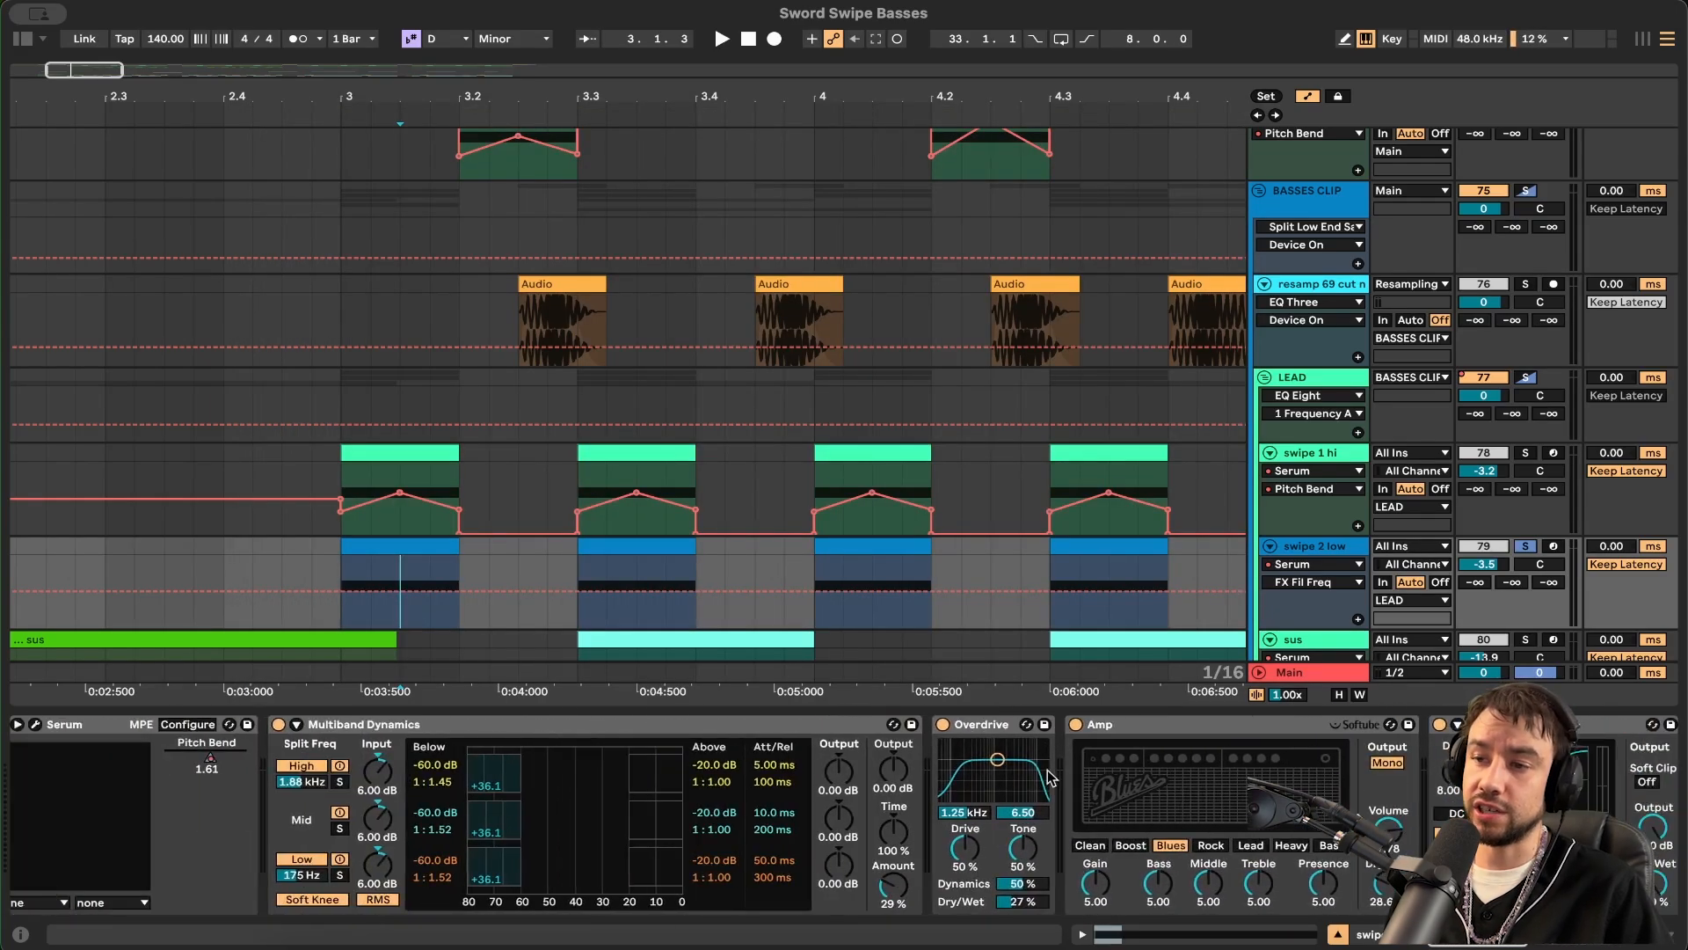
{"action": "key", "text": "space"}
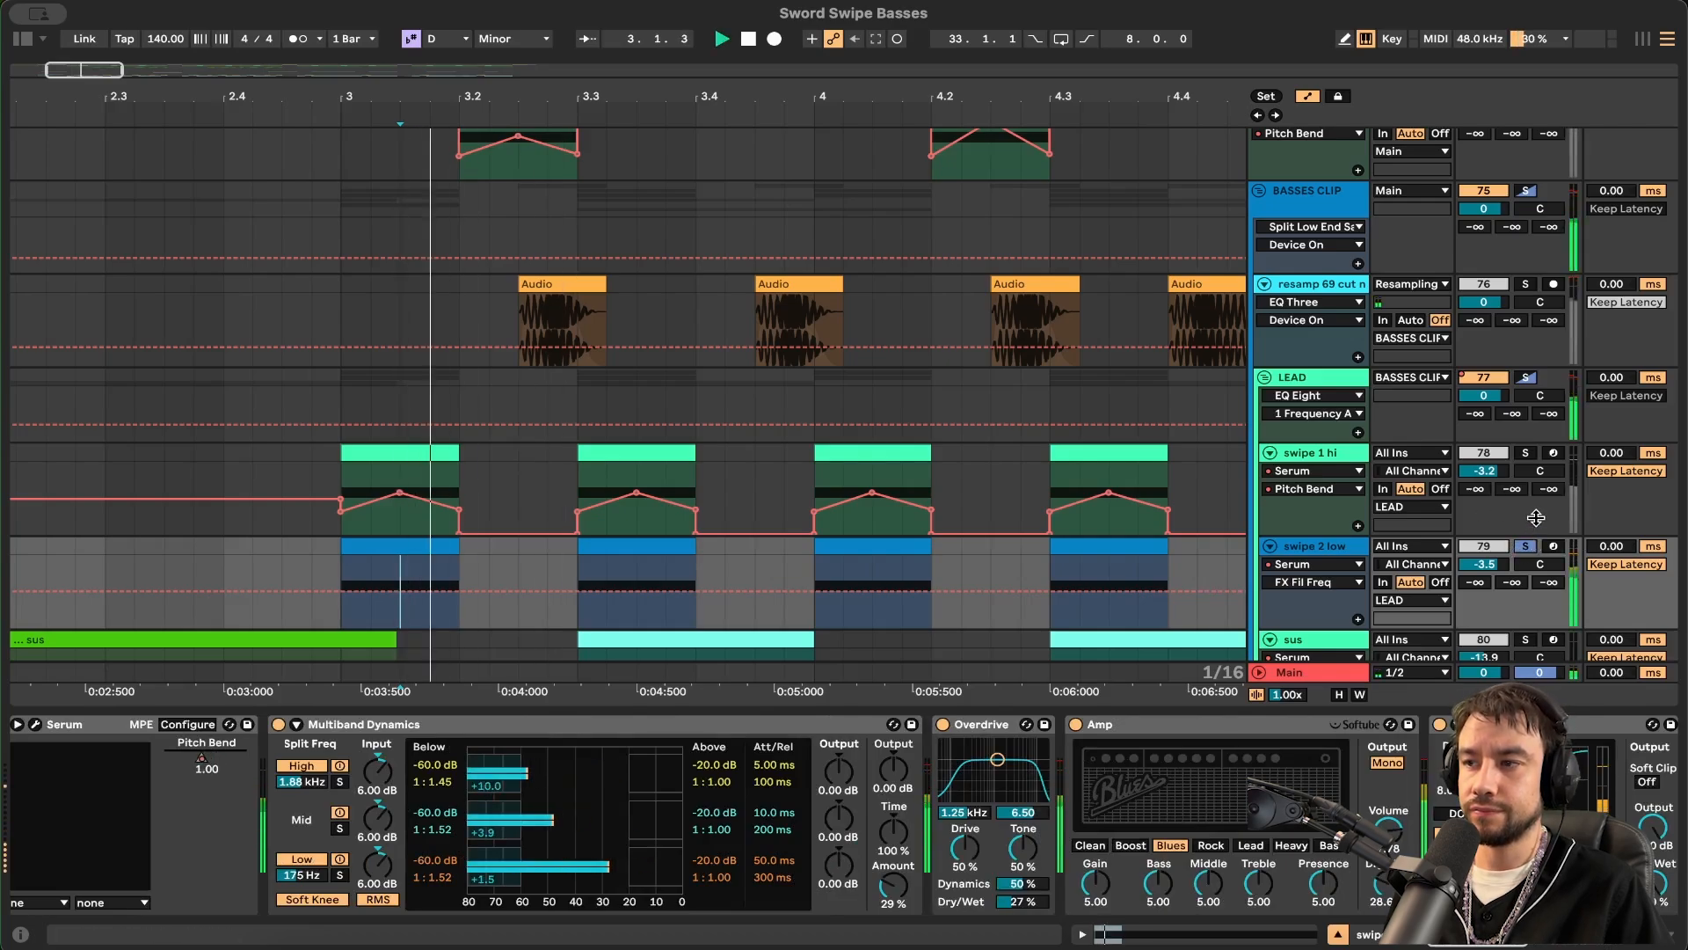
{"action": "left_click", "coordinate": [1527, 453]}
- Turn on the Split Low End Saturator, EQ Eight and GClip on the BASSES CLIP group
{"action": "left_click", "coordinate": [1292, 377]}
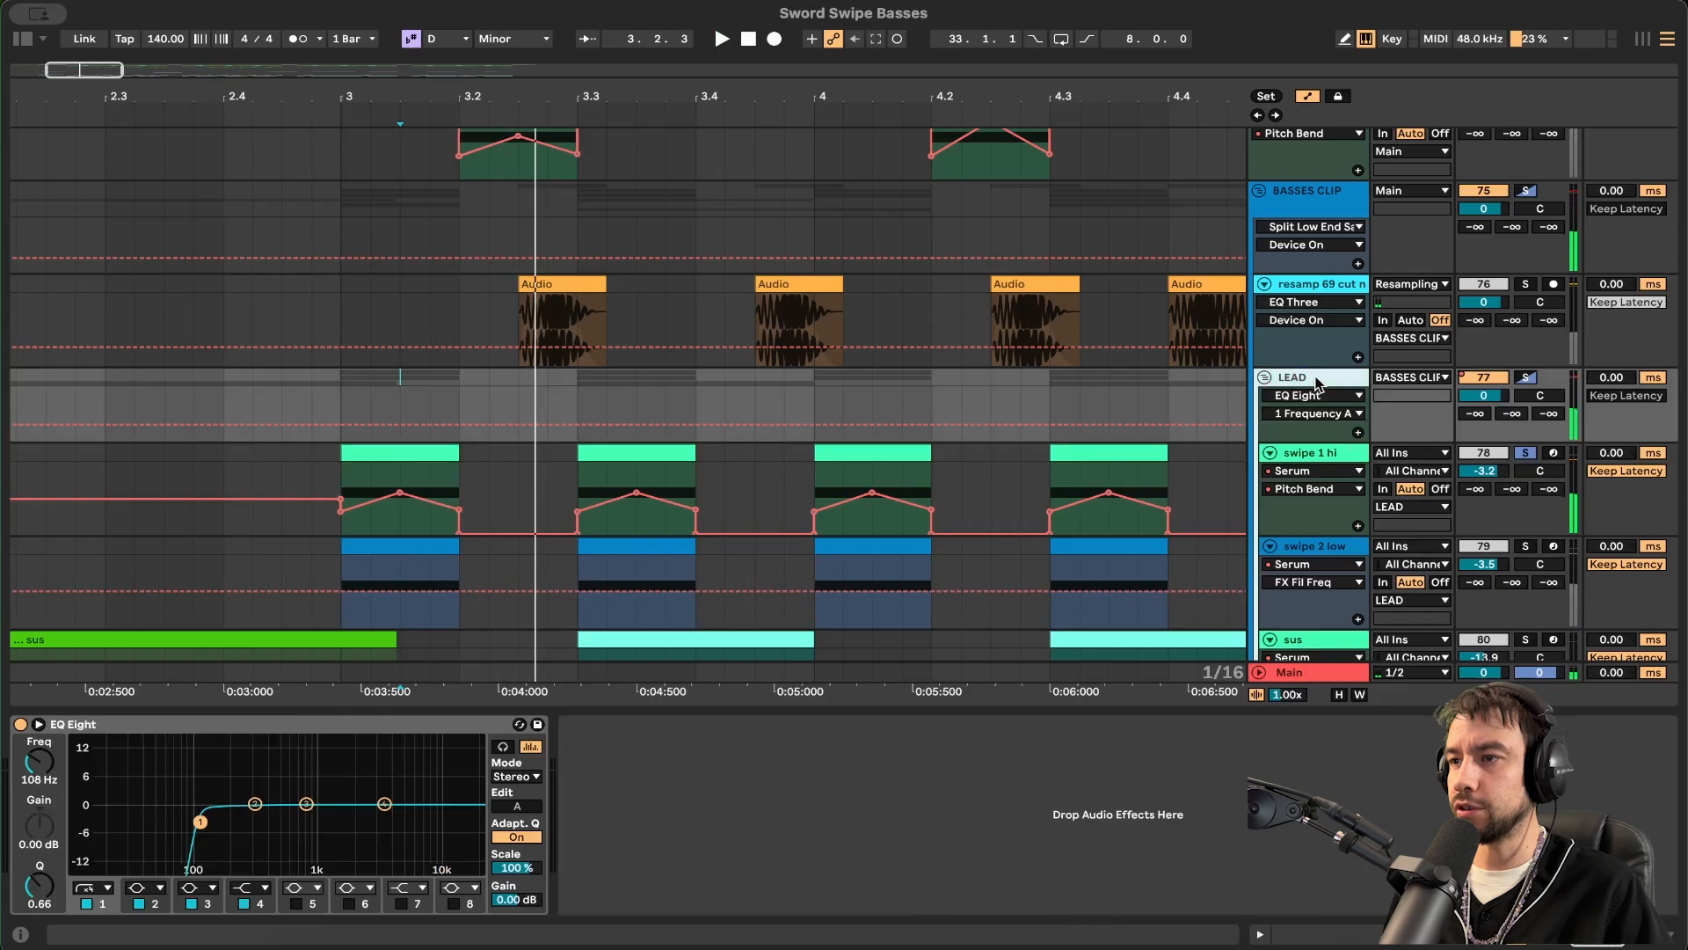
{"action": "key", "text": "super+alt+l"}
{"action": "scroll", "coordinate": [635, 714], "scroll_direction": "up", "scroll_amount": 1}
{"action": "scroll", "coordinate": [635, 714], "scroll_direction": "right", "scroll_amount": 2}
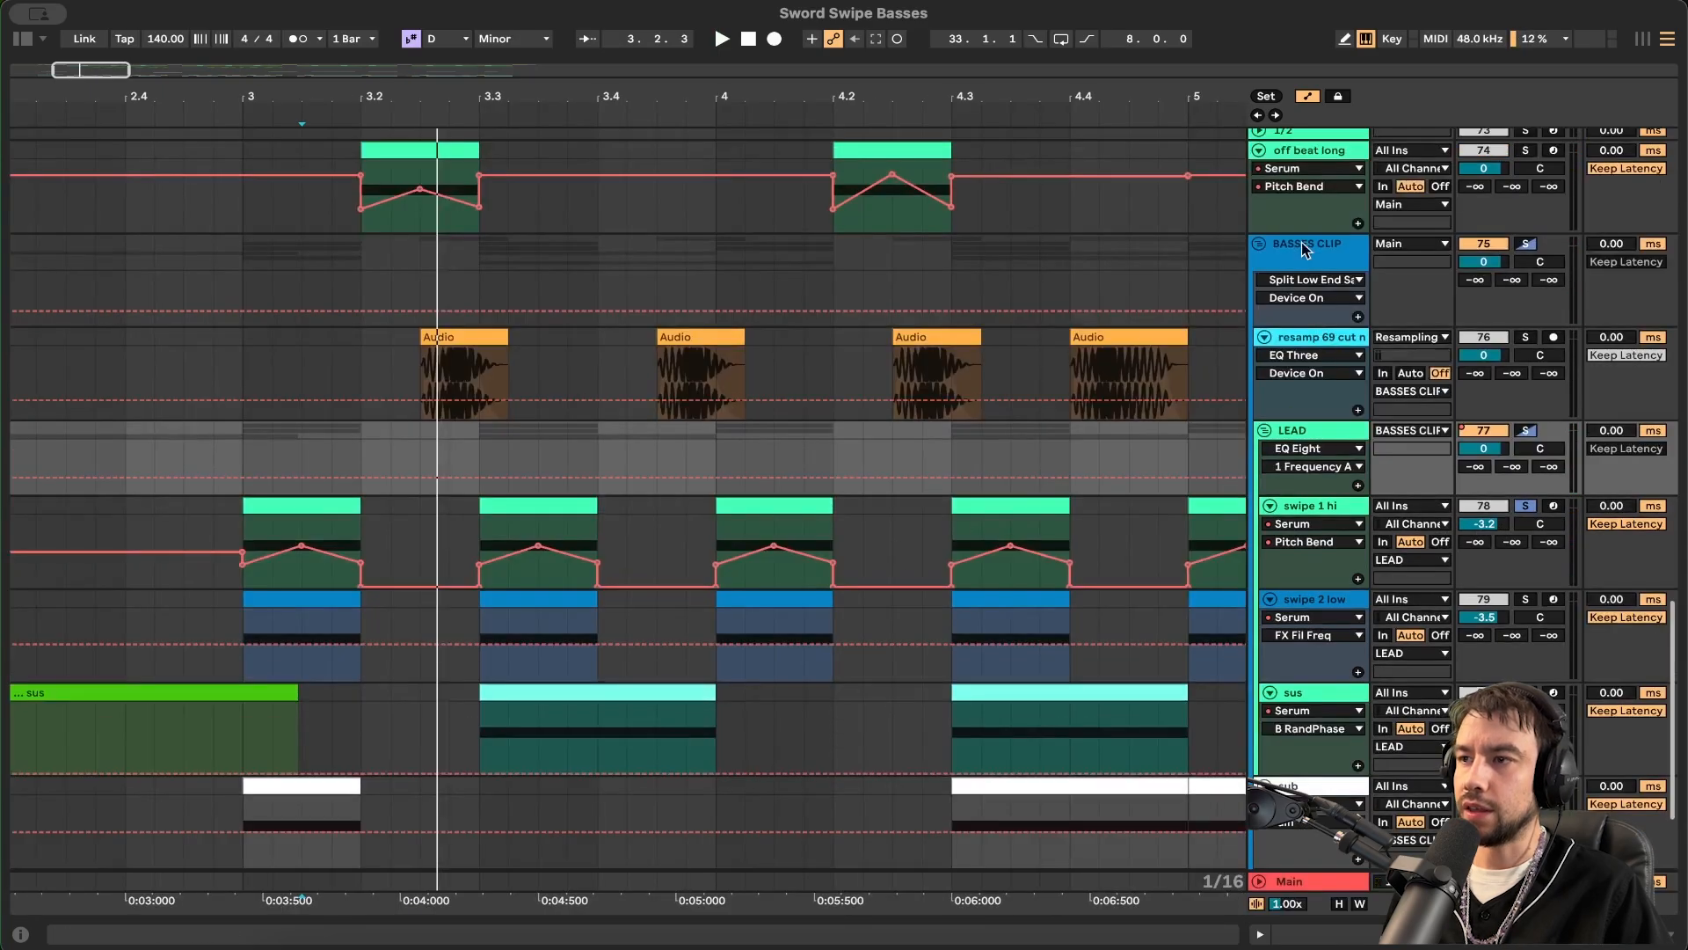
{"action": "double_click", "coordinate": [1303, 250]}
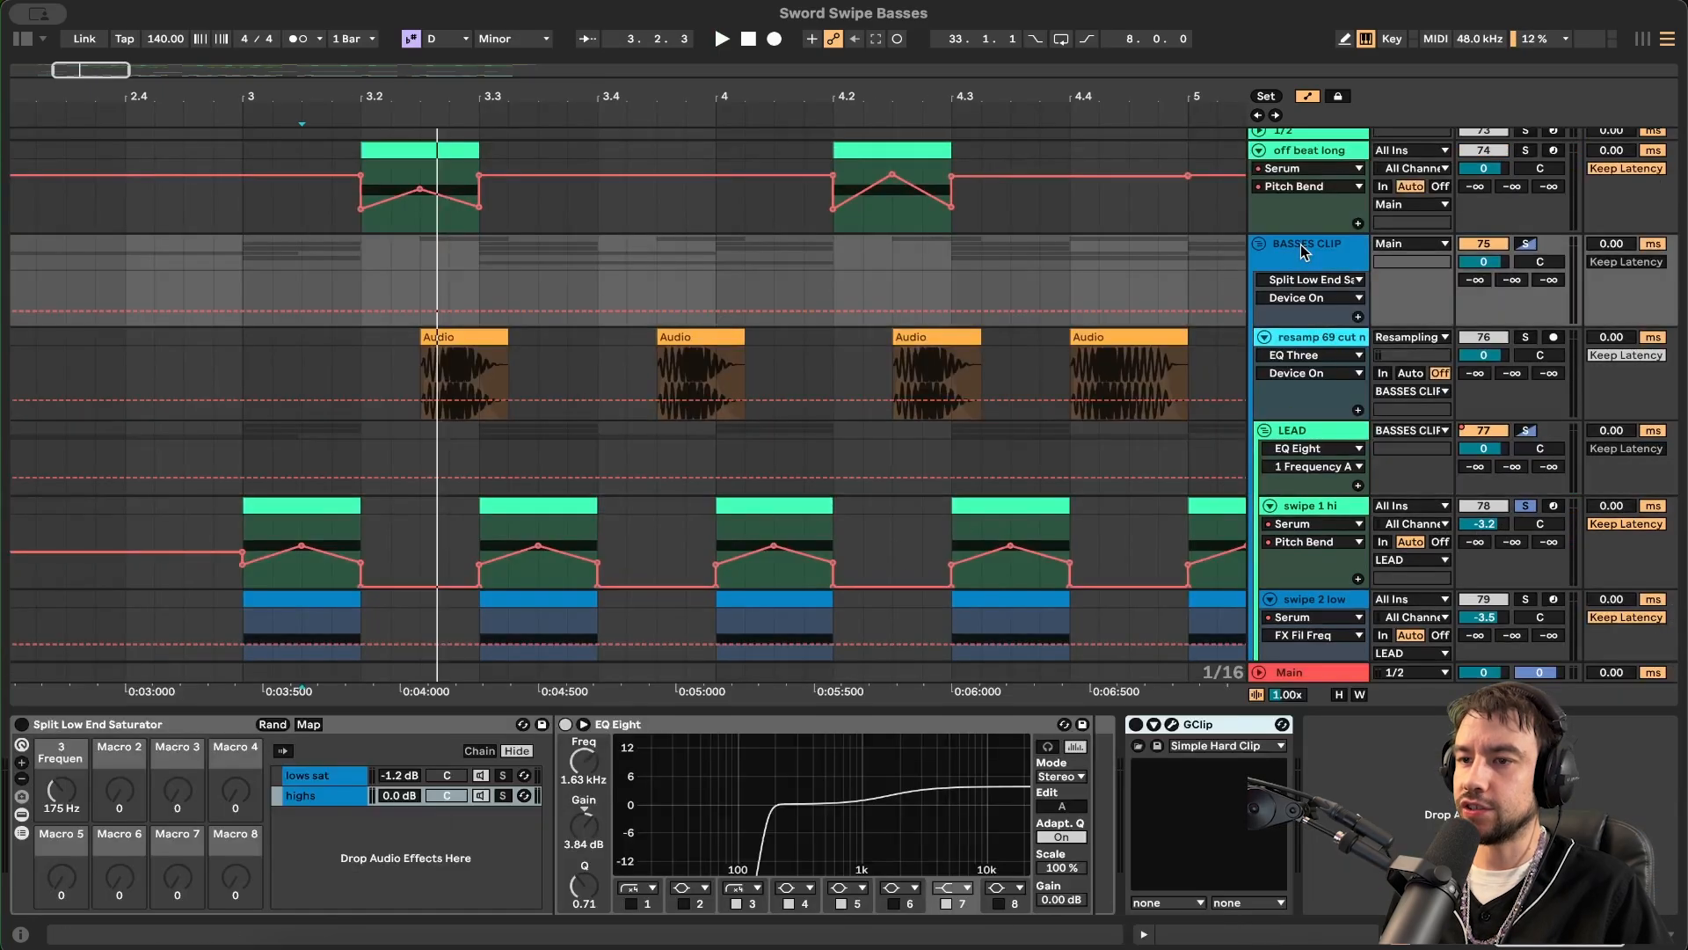
{"action": "left_click", "coordinate": [93, 726]}
{"action": "left_click", "coordinate": [1219, 727], "text": "shift"}
{"action": "left_click", "coordinate": [1136, 724]}
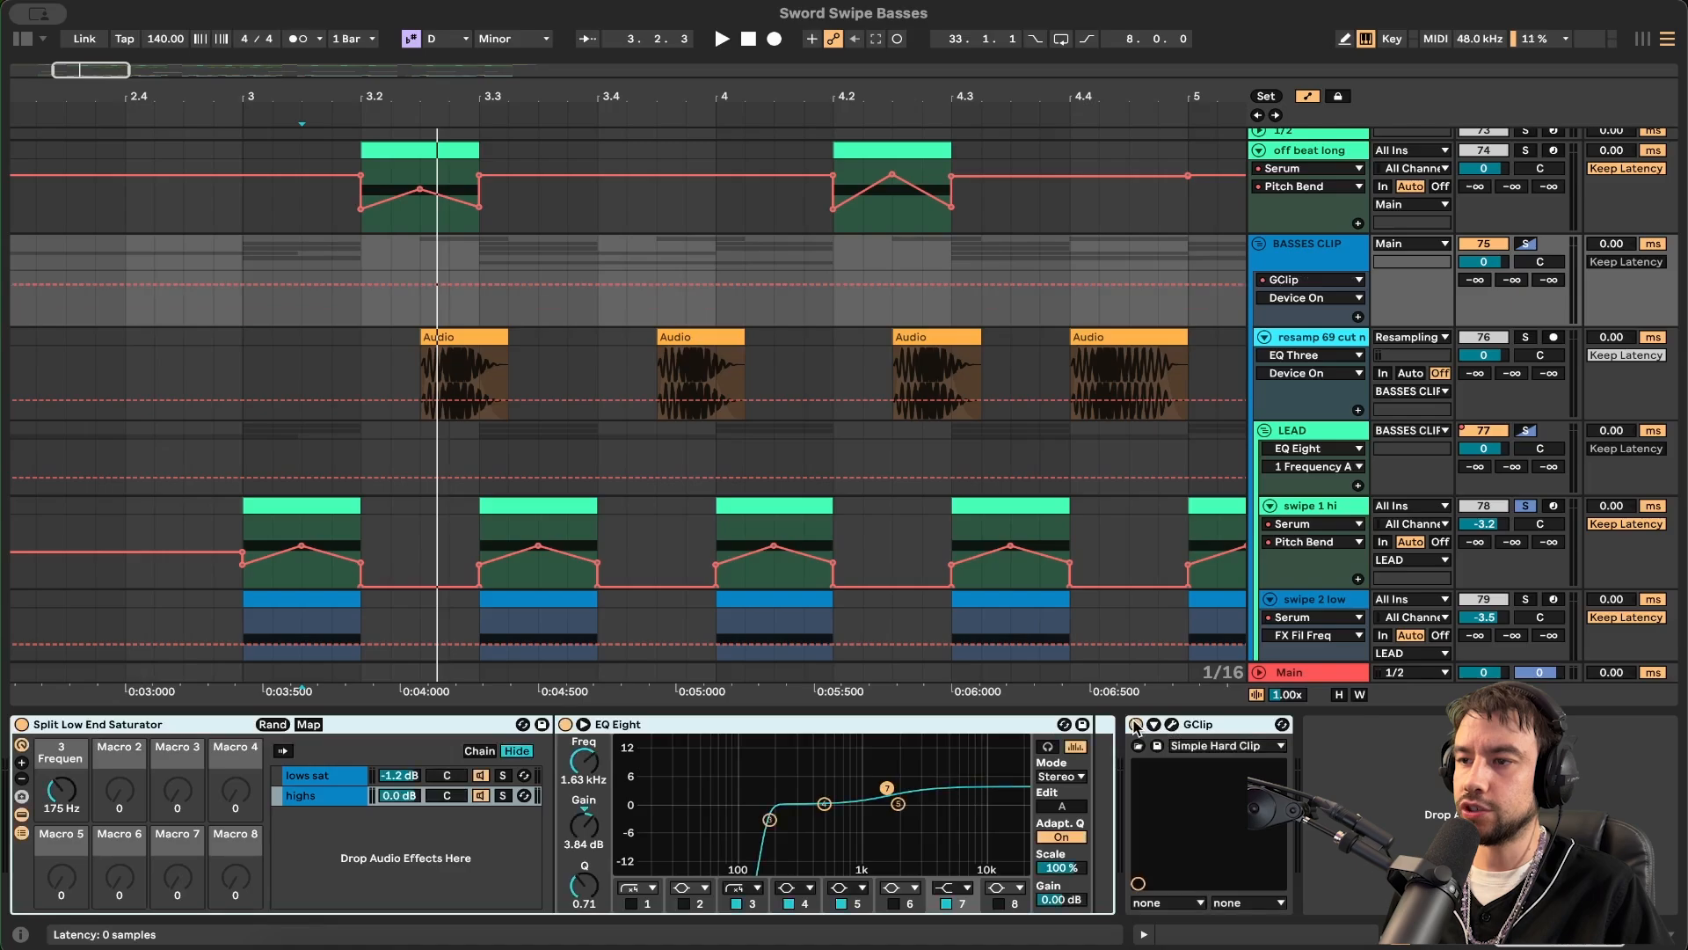
- Play swipe 1 hi repeatedly, including from 3.1.1, to hear it through the LEAD and BASSES CLIP group effects
{"action": "key", "text": "space"}
{"action": "key", "text": "space"}
{"action": "key", "text": "space"}
{"action": "key", "text": "space"}
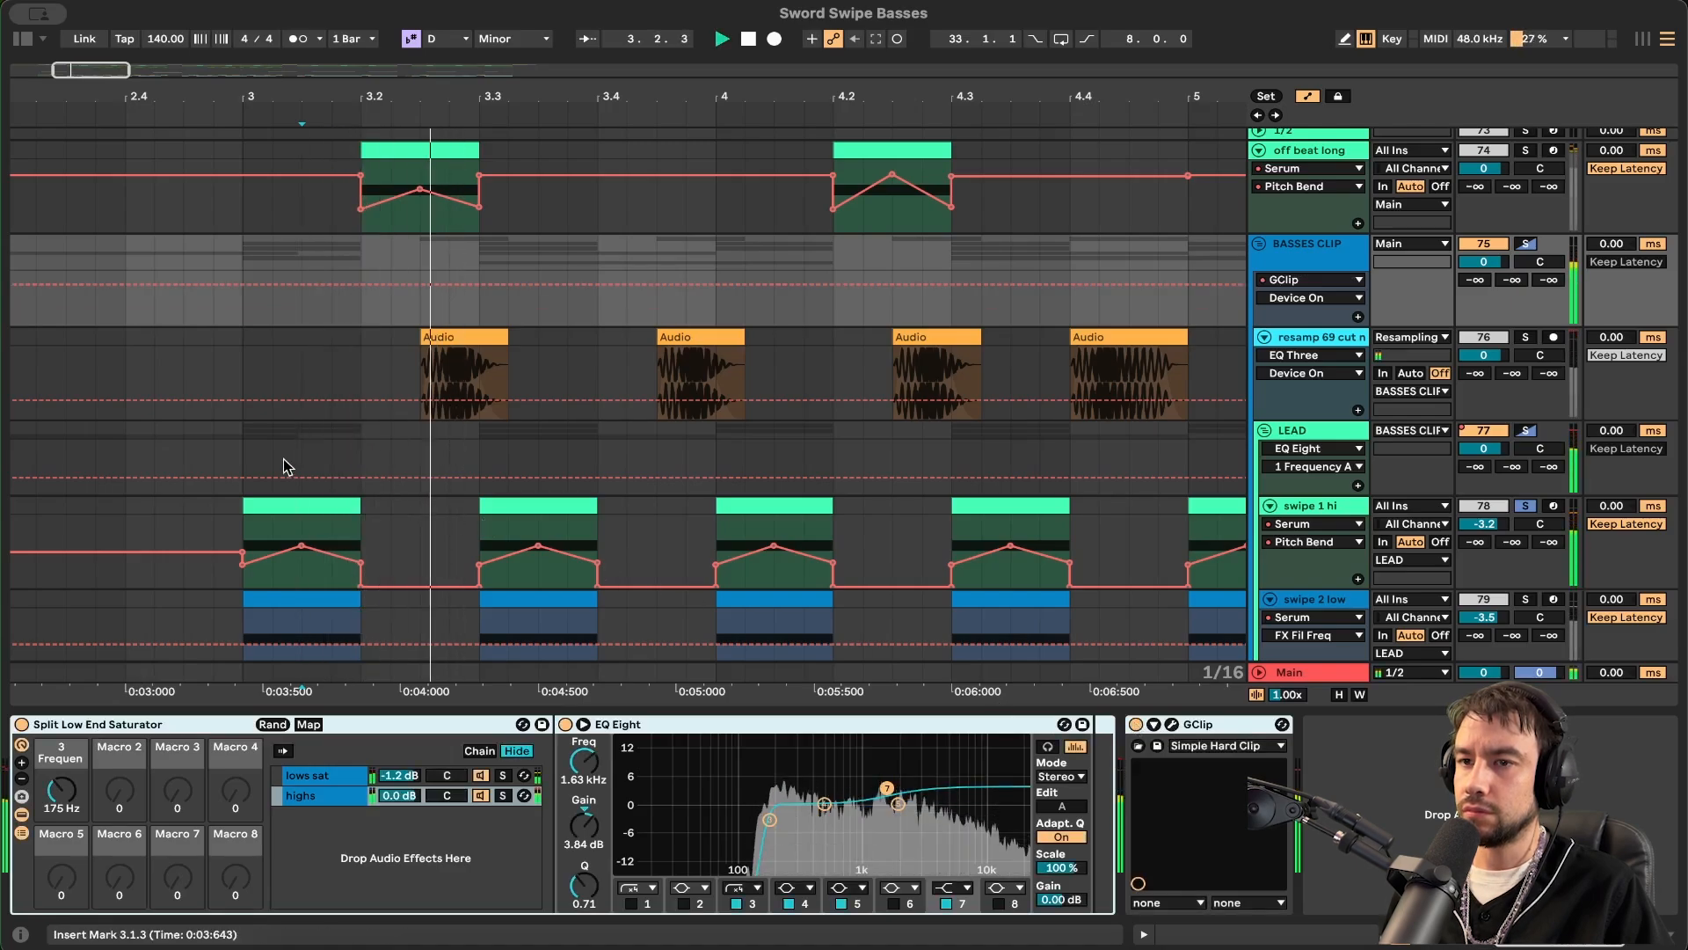
{"action": "left_click", "coordinate": [243, 452]}
{"action": "key", "text": "space"}
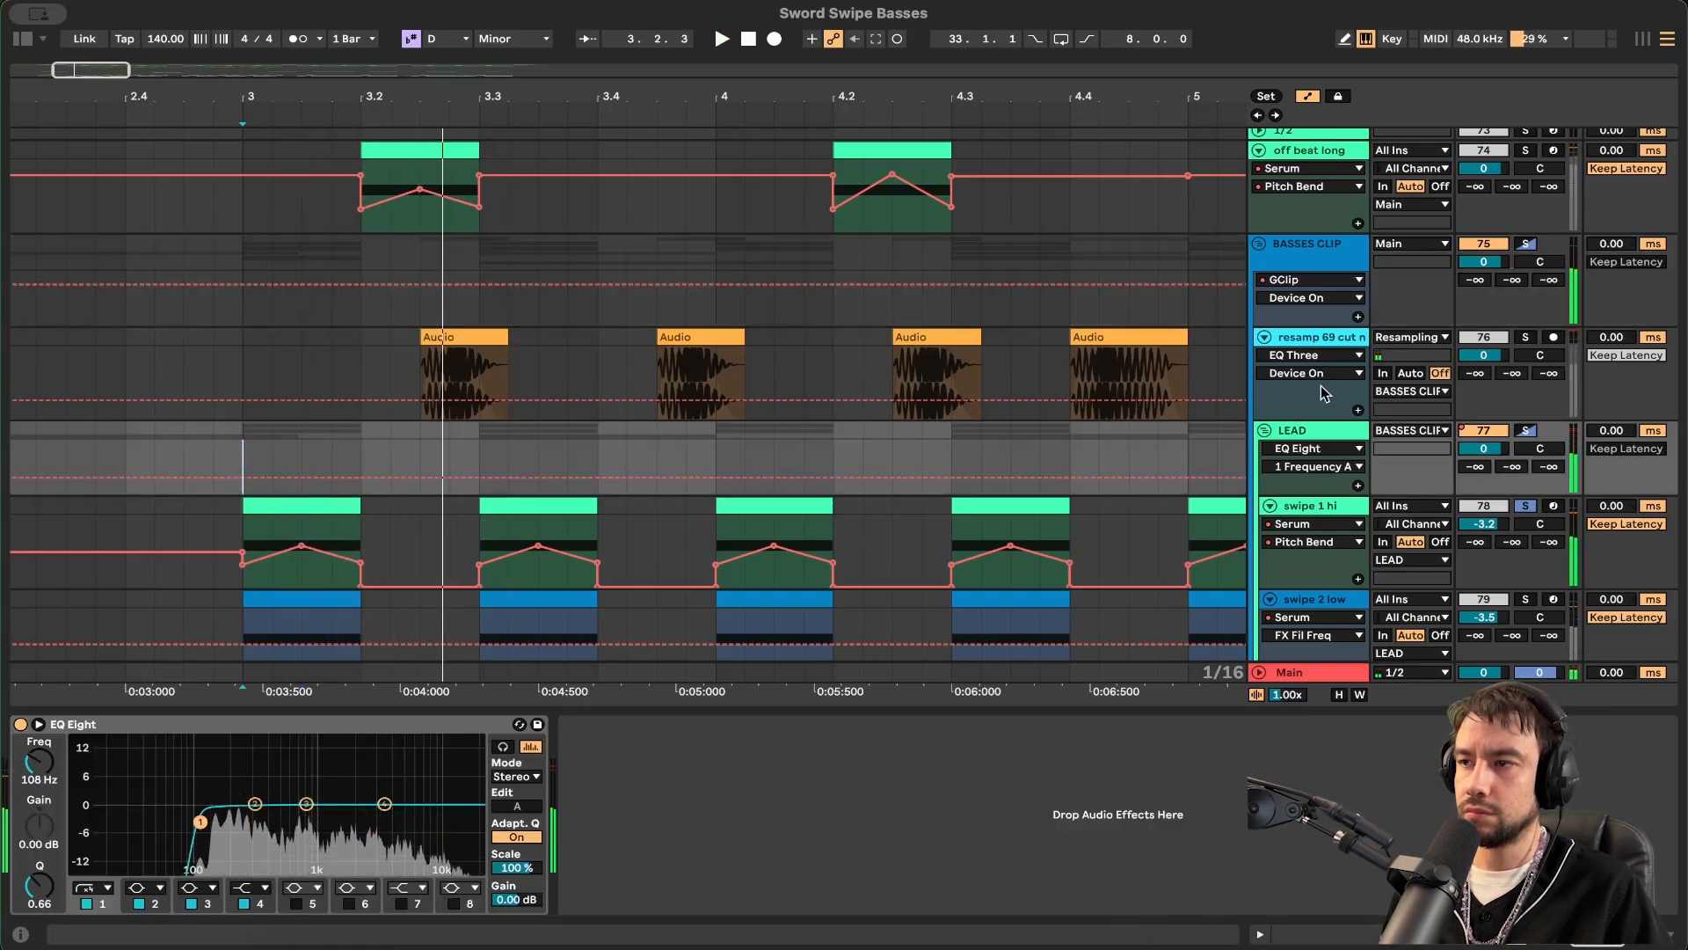
{"action": "left_click", "coordinate": [1314, 247]}
{"action": "key", "text": "space"}
{"action": "left_click", "coordinate": [39, 722]}
{"action": "key", "text": "space"}
{"action": "key", "text": "space"}
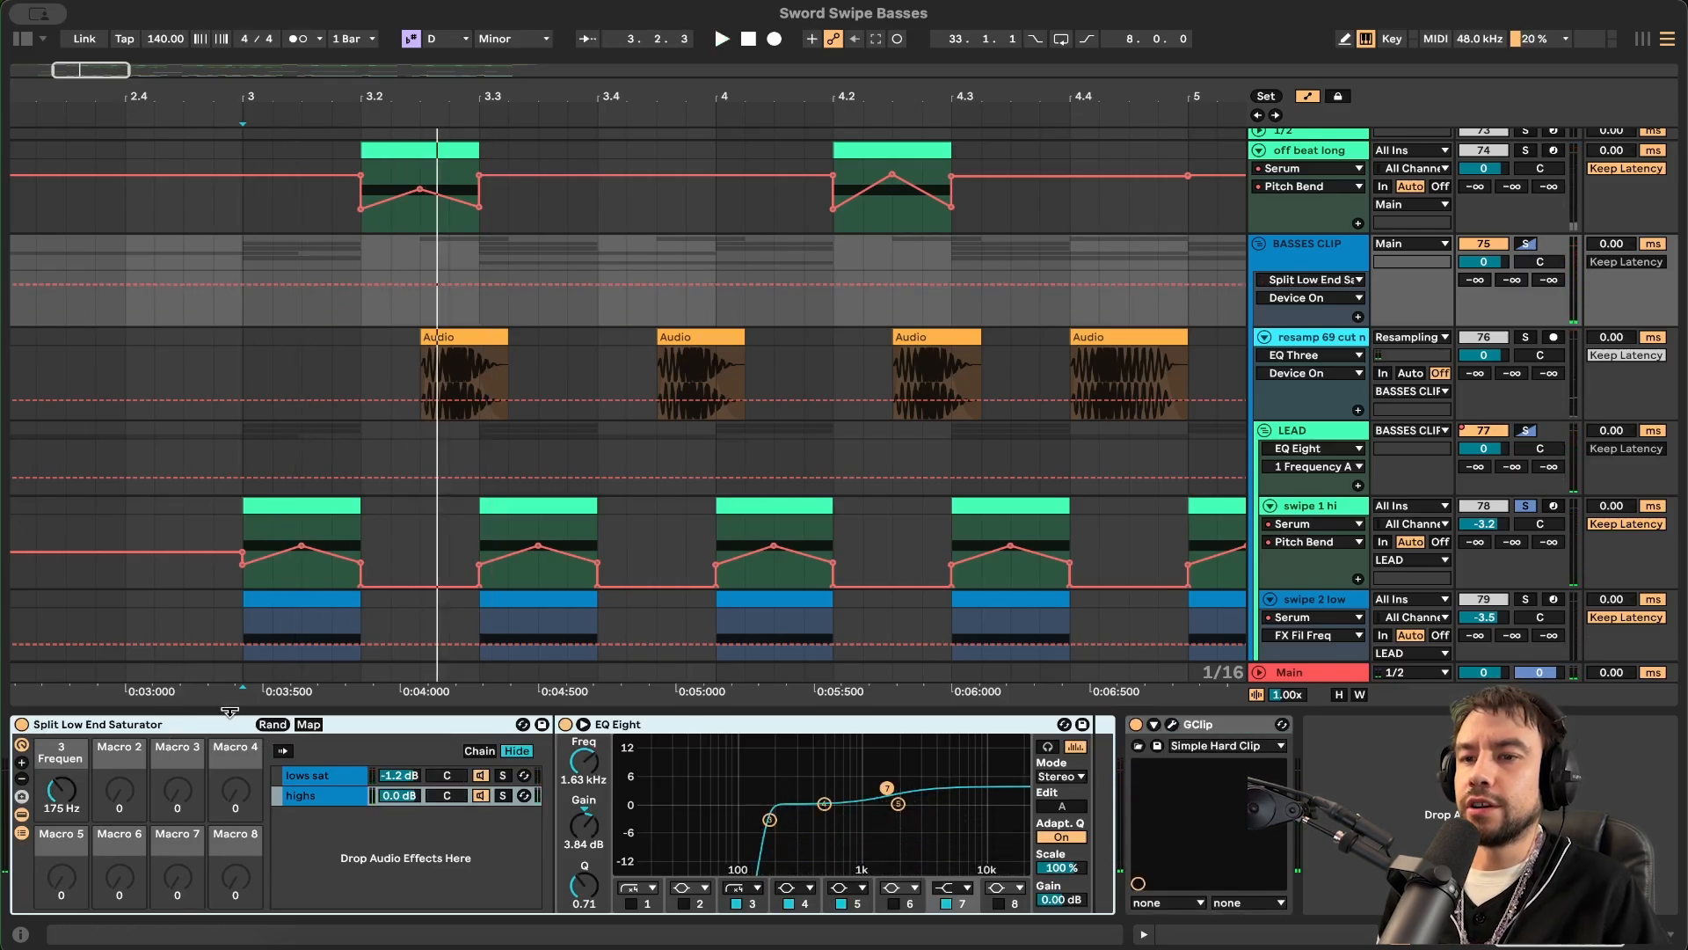
- Hide the device chain and solo the whole BASSES CLIP group in place of swipe 1 hi
{"action": "key", "text": "super+alt+l"}
{"action": "left_click", "coordinate": [235, 433]}
{"action": "scroll", "coordinate": [982, 438], "scroll_direction": "down", "scroll_amount": 3}
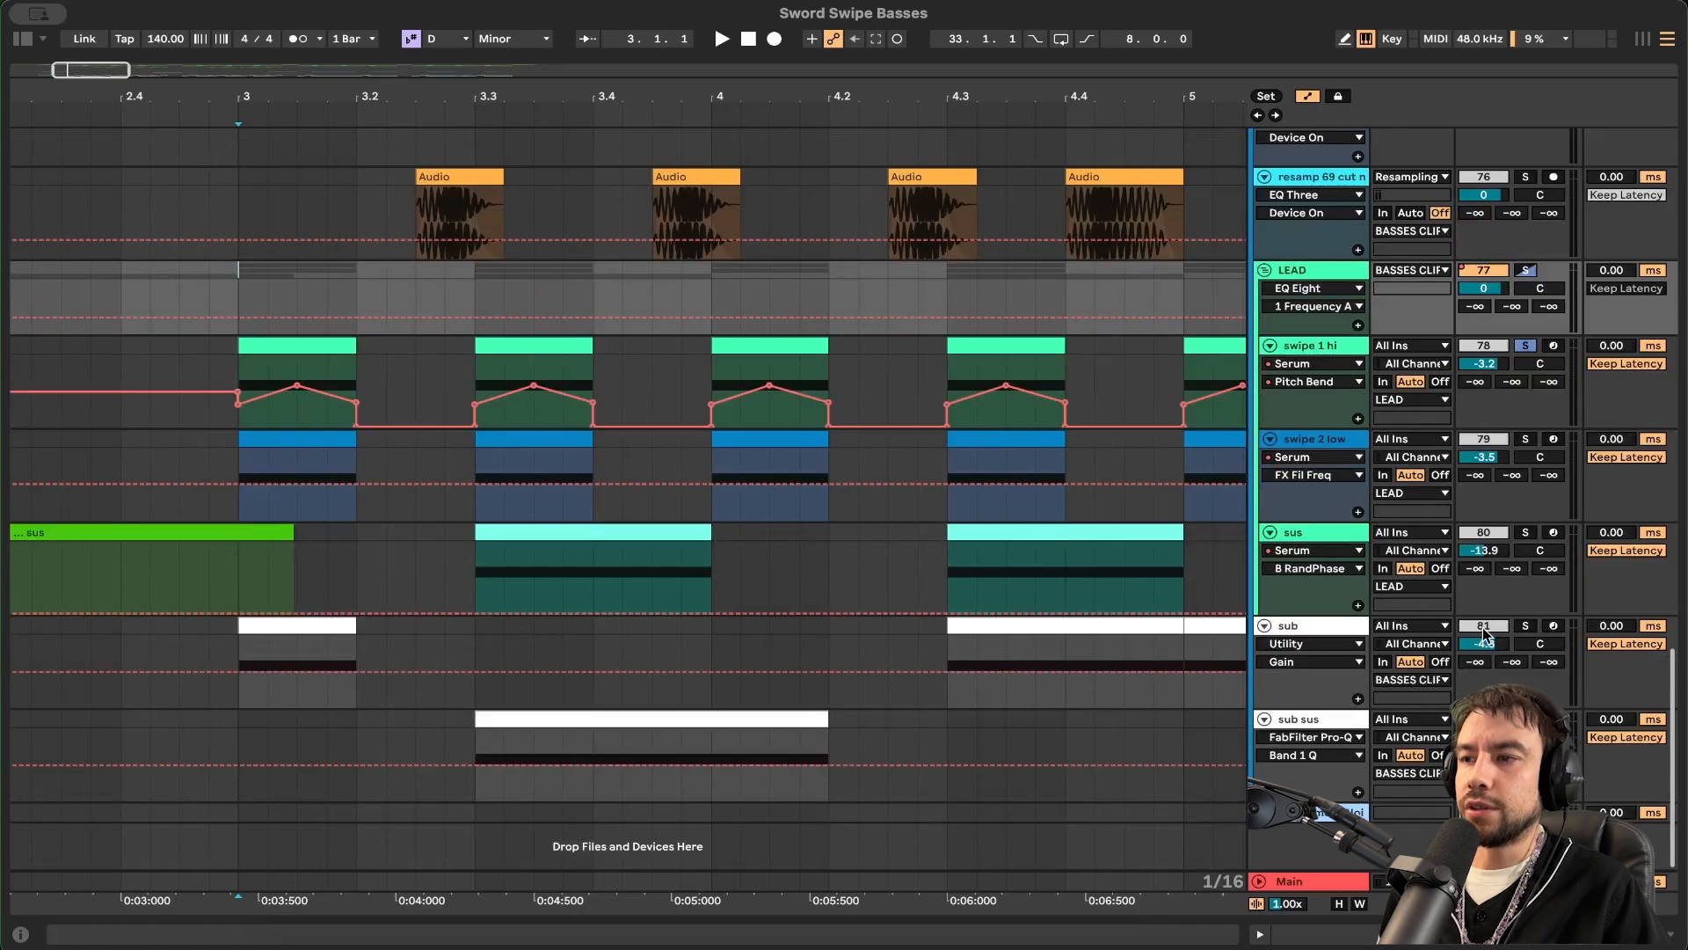
{"action": "scroll", "coordinate": [1526, 629], "scroll_direction": "up", "scroll_amount": 4}
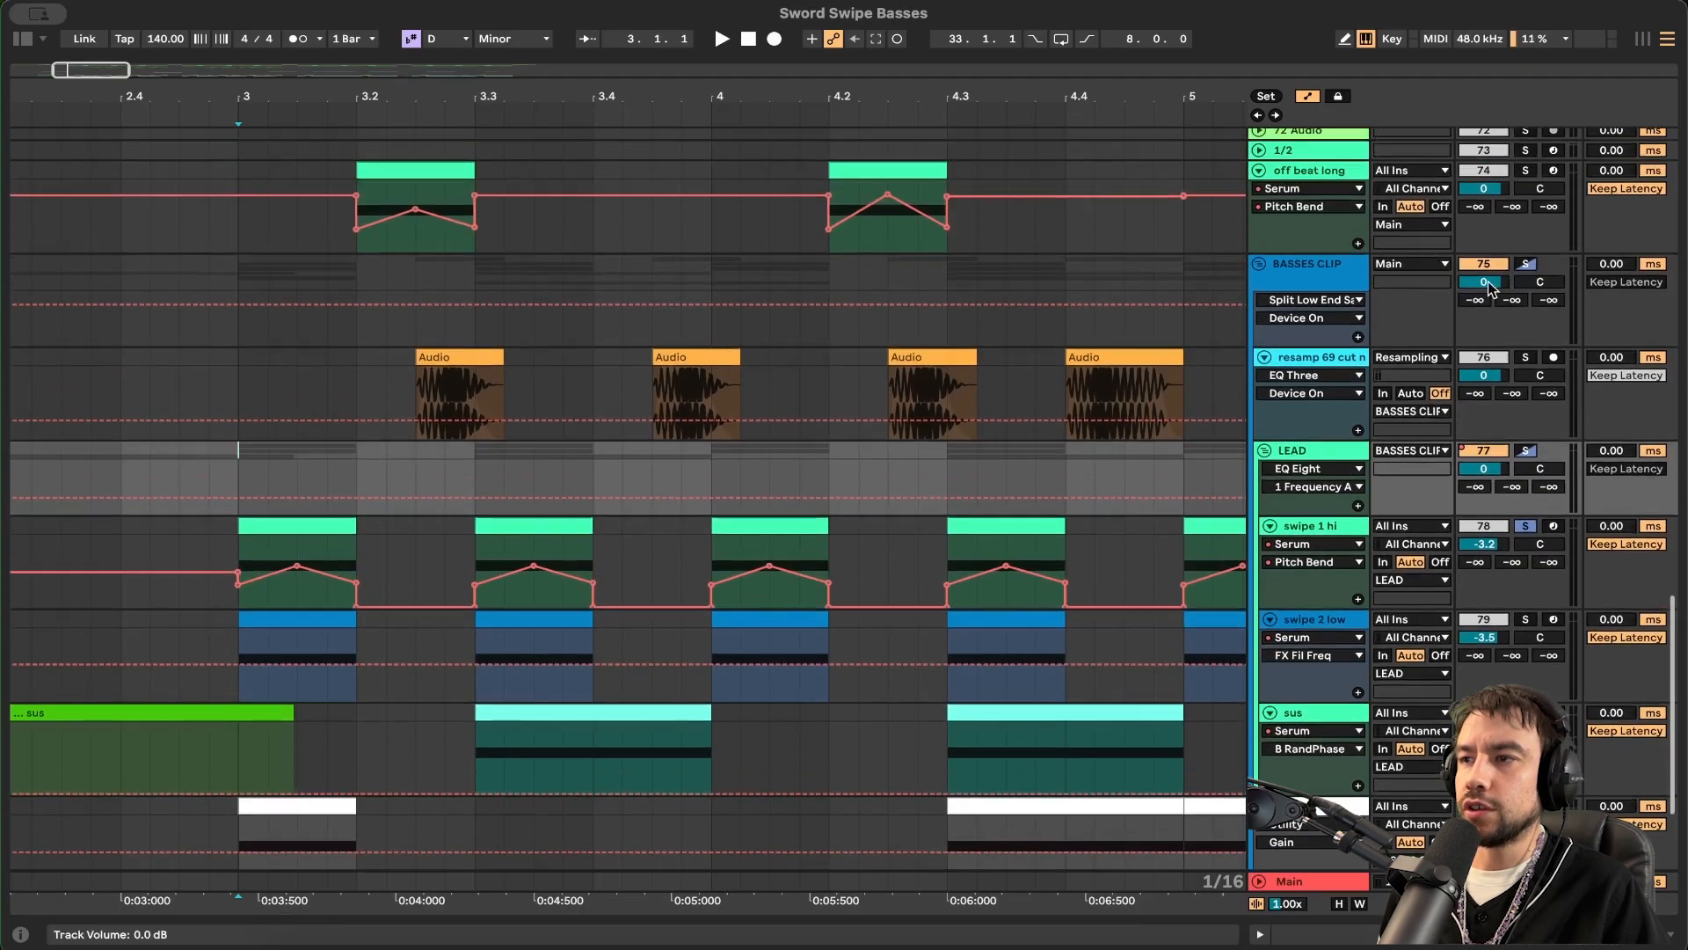
{"action": "left_click", "coordinate": [1523, 271]}
{"action": "scroll", "coordinate": [290, 452], "scroll_direction": "down", "scroll_amount": 3}
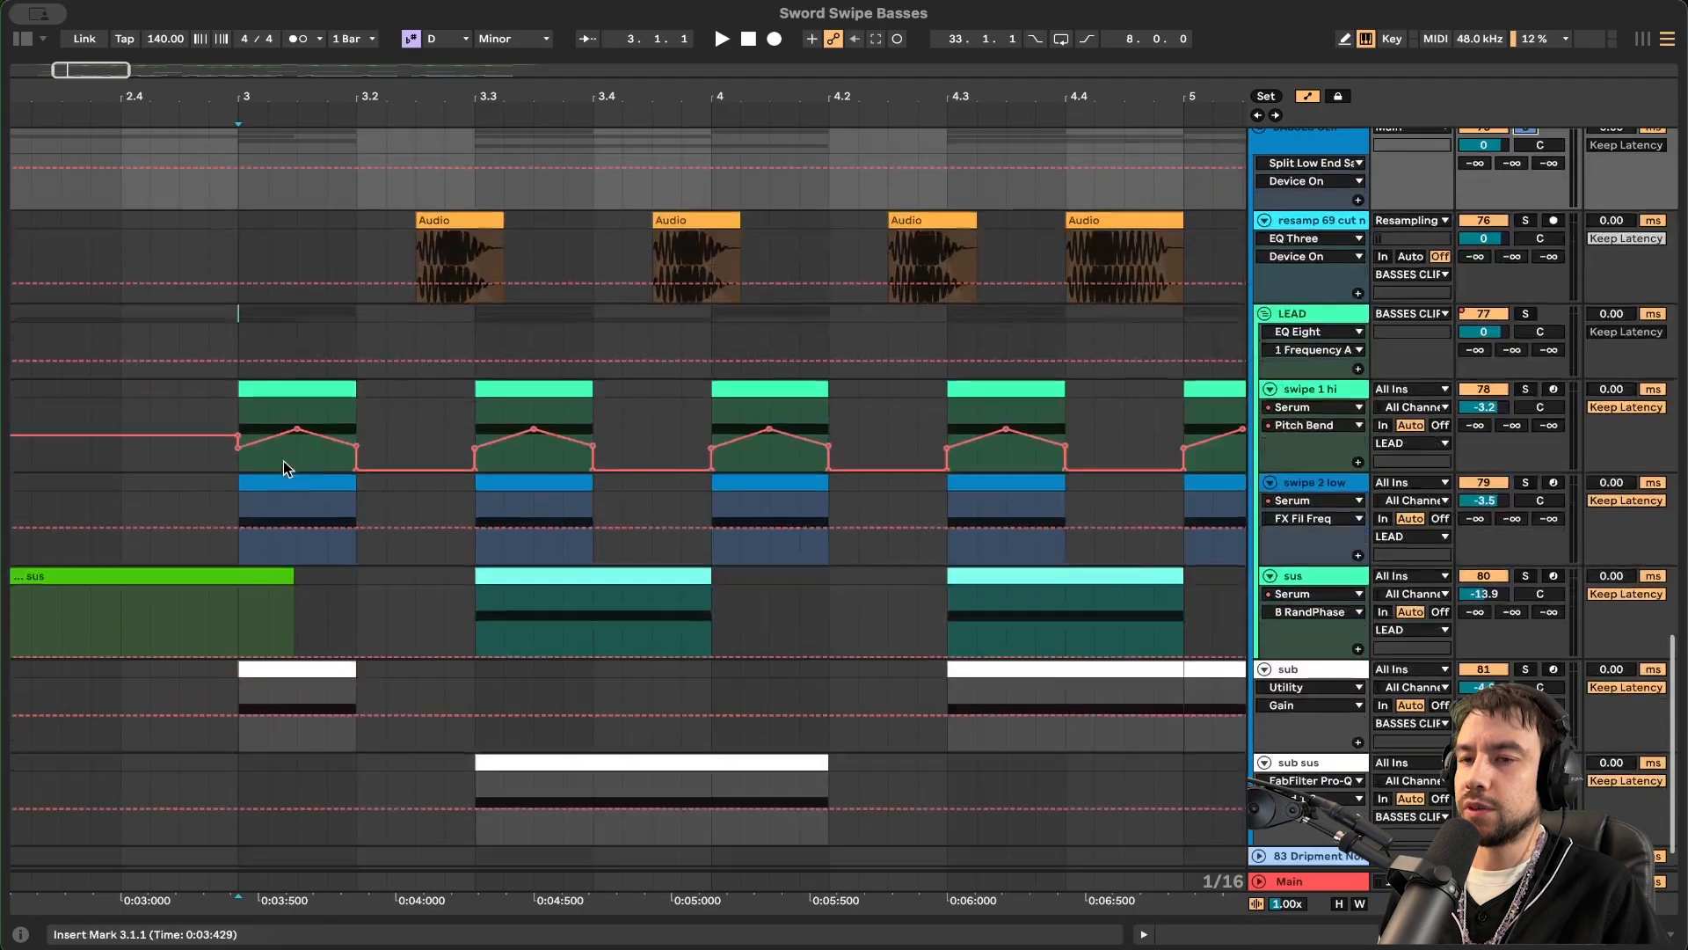
- Play the soloed BASSES CLIP group from 3.1.1 to hear the swipes with the sus and sub layers
{"action": "key", "text": "space"}
{"action": "key", "text": "space"}
{"action": "key", "text": "space"}
{"action": "key", "text": "space"}
{"action": "key", "text": "space"}
{"action": "scroll", "coordinate": [531, 604], "scroll_direction": "right", "scroll_amount": 2}
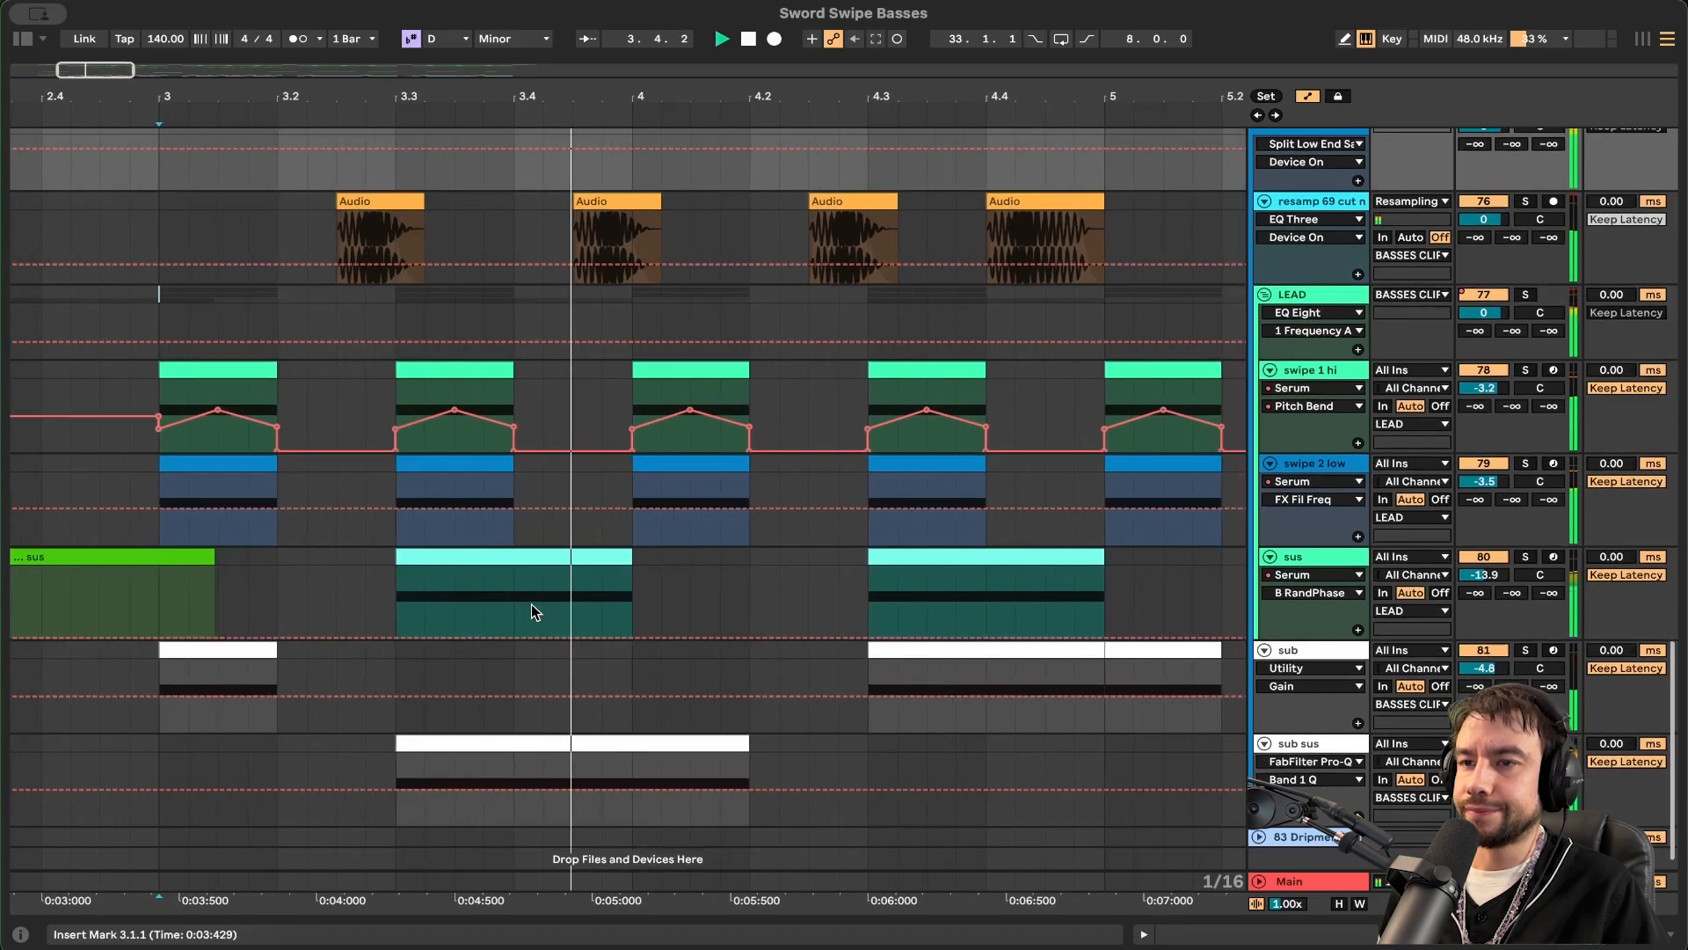
{"action": "scroll", "coordinate": [531, 604], "scroll_direction": "down", "scroll_amount": 3}
{"action": "key", "text": "space"}
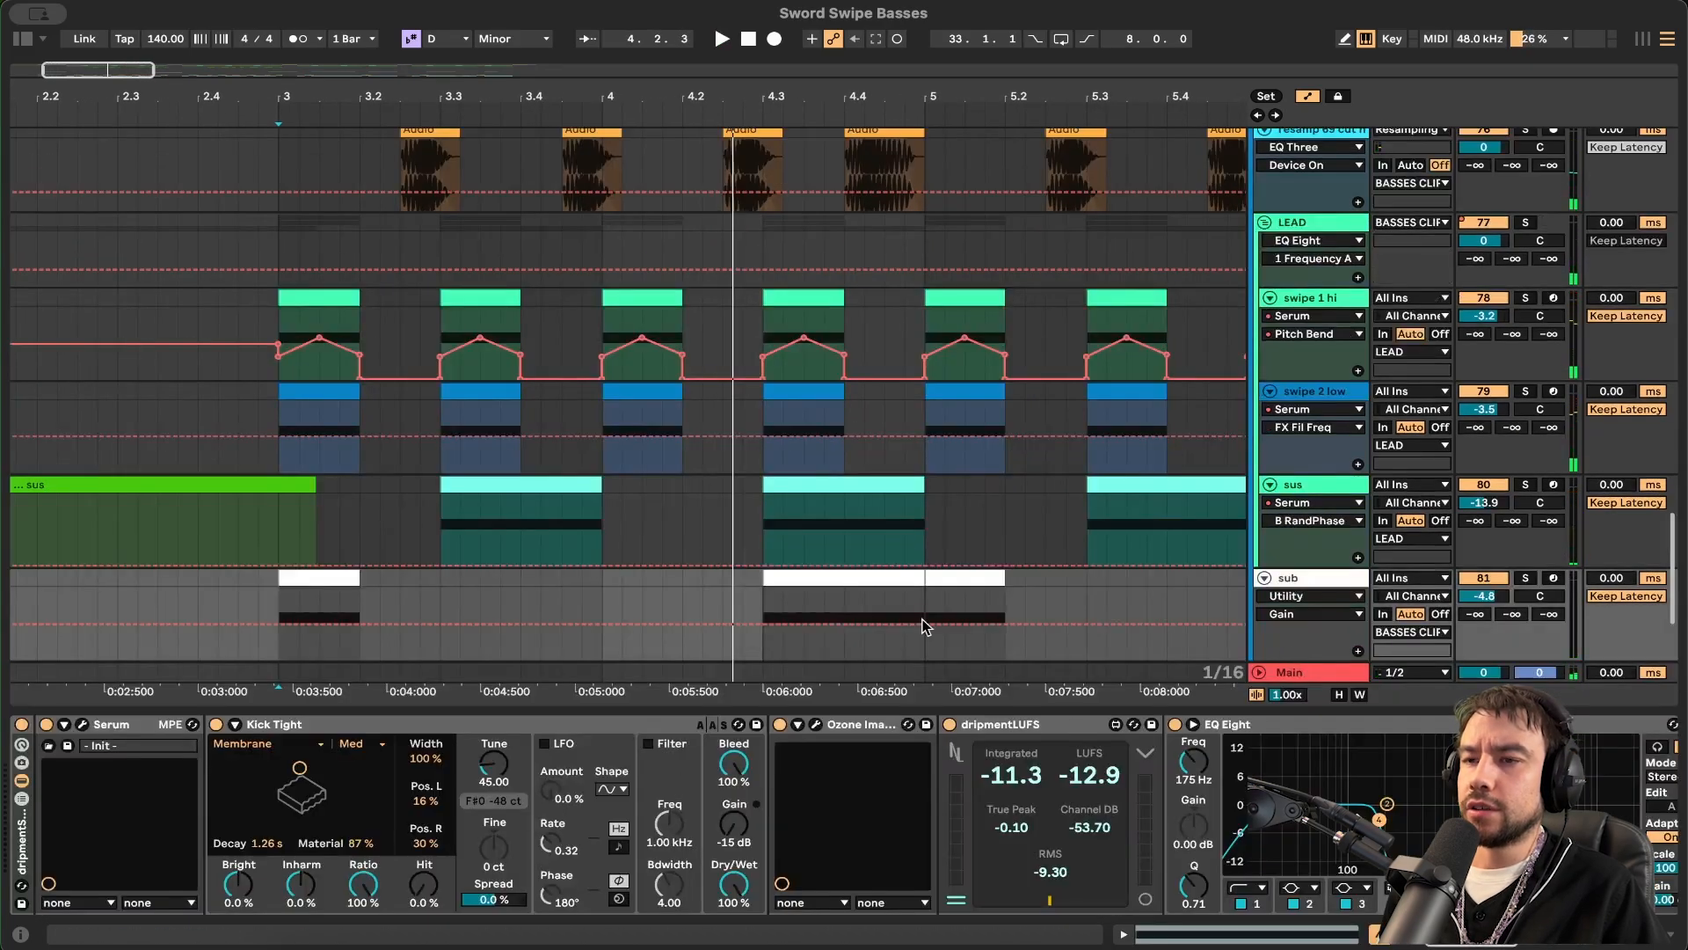
- Open the sub track's Serum, examine its Analog_BD_Sin oscillator, LFO 2 shape and effects page, and close it
{"action": "scroll", "coordinate": [923, 619], "scroll_direction": "down", "scroll_amount": 3}
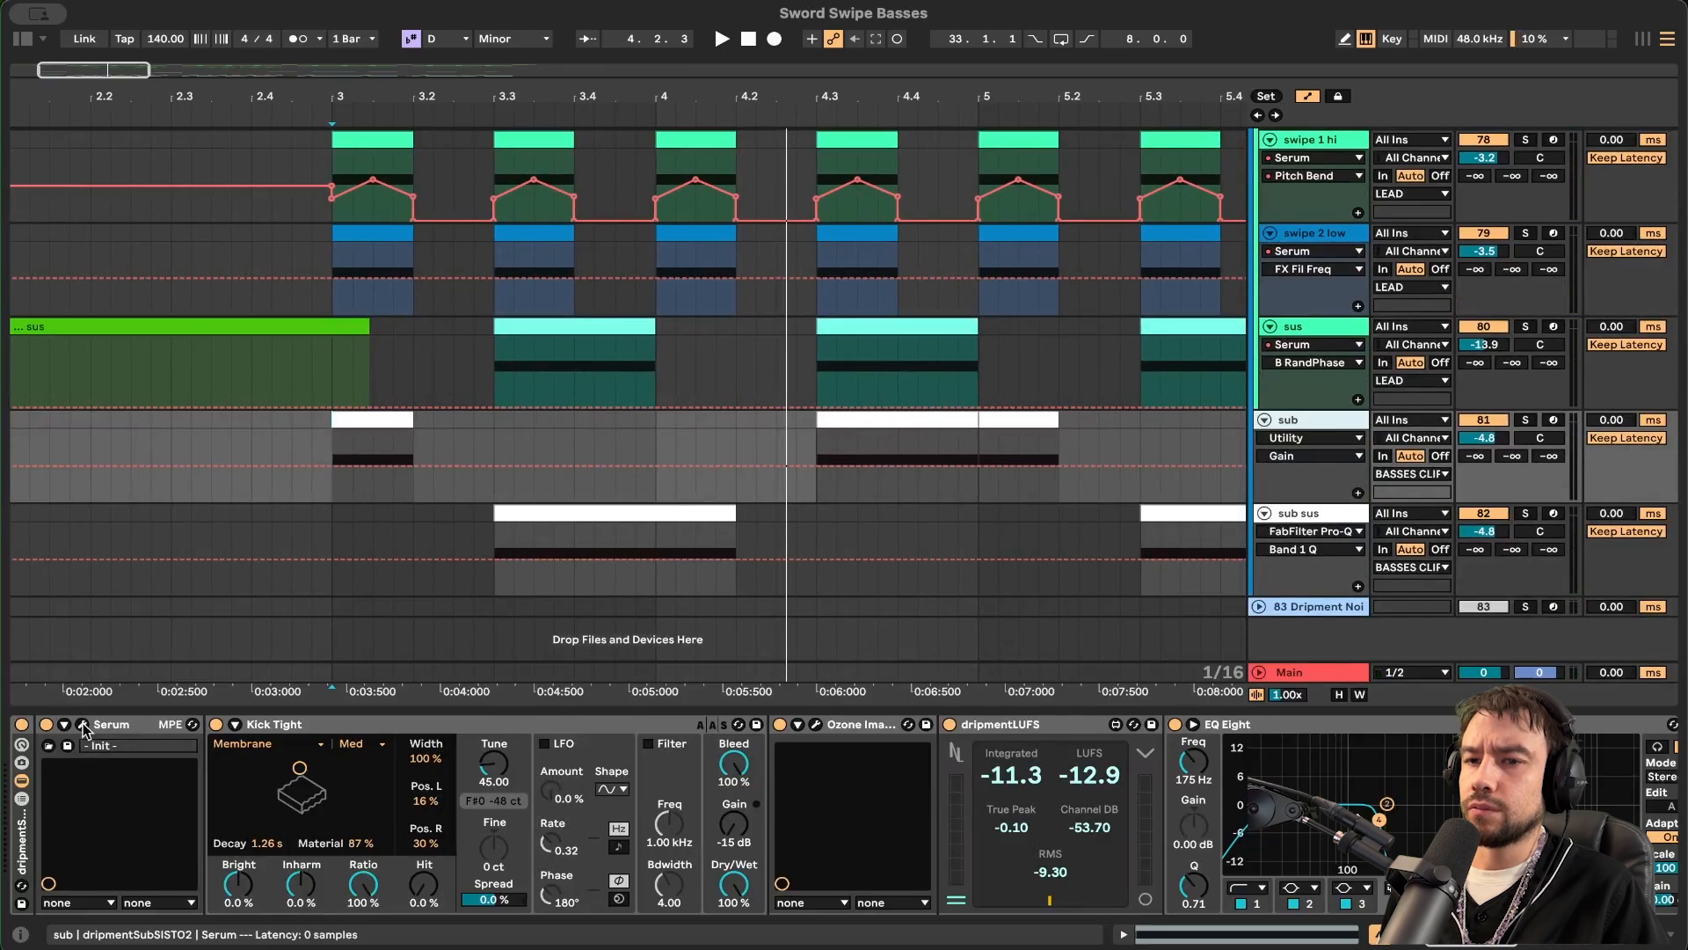
{"action": "key", "text": "super+alt+p"}
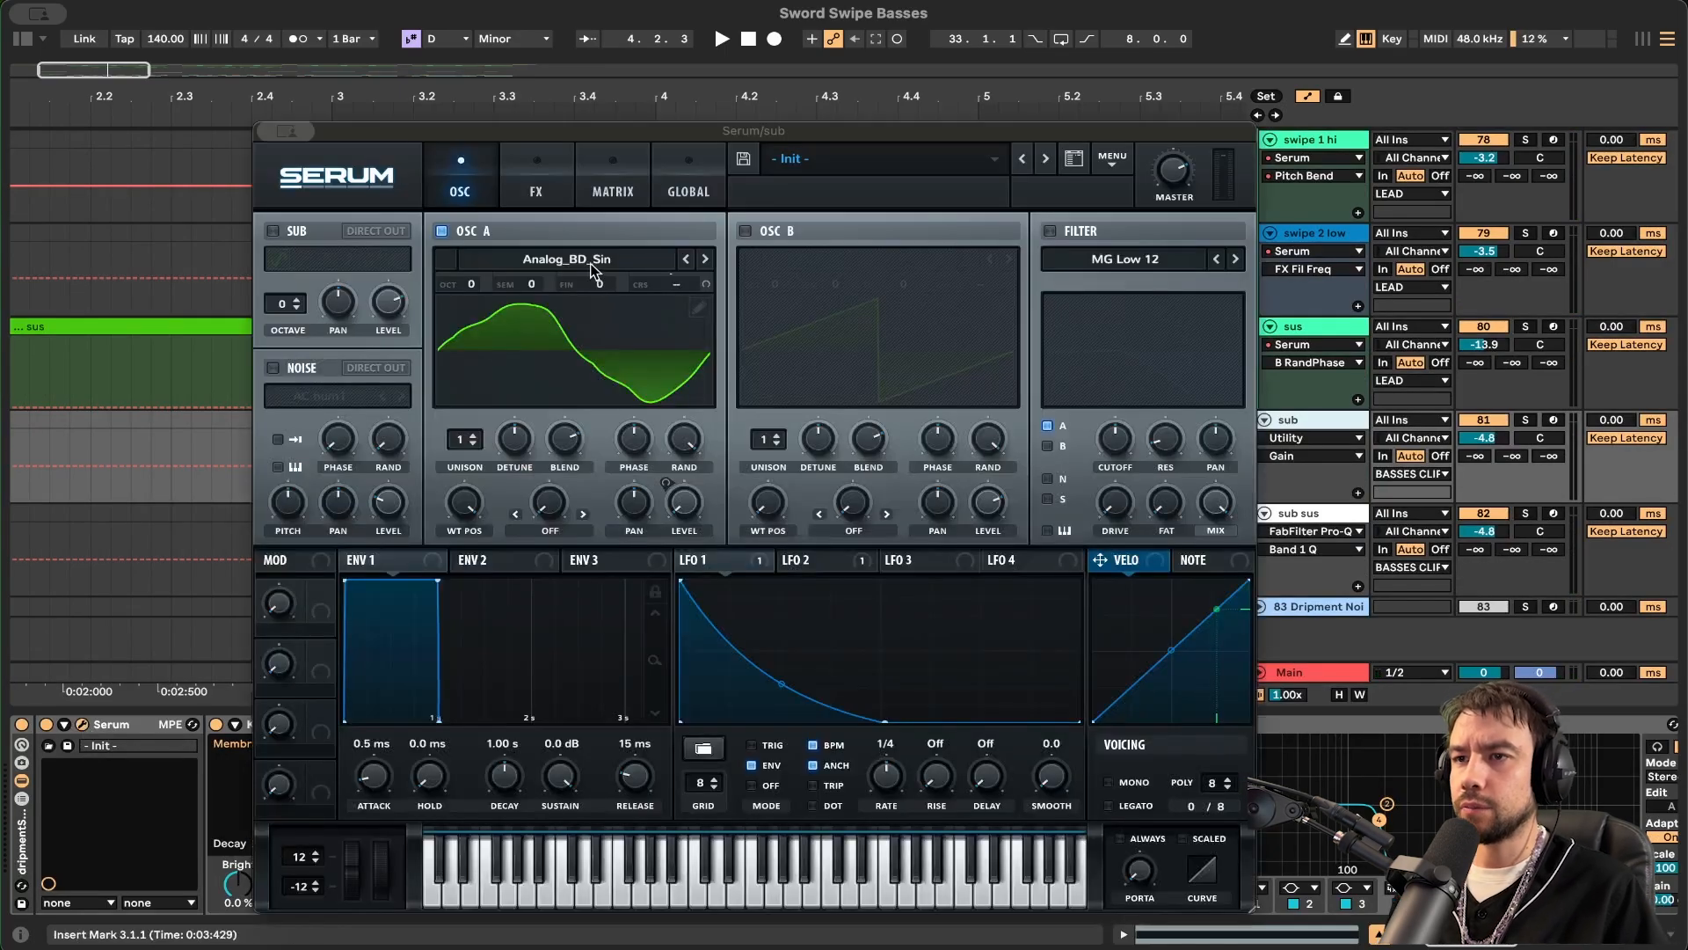
{"action": "left_click", "coordinate": [802, 560]}
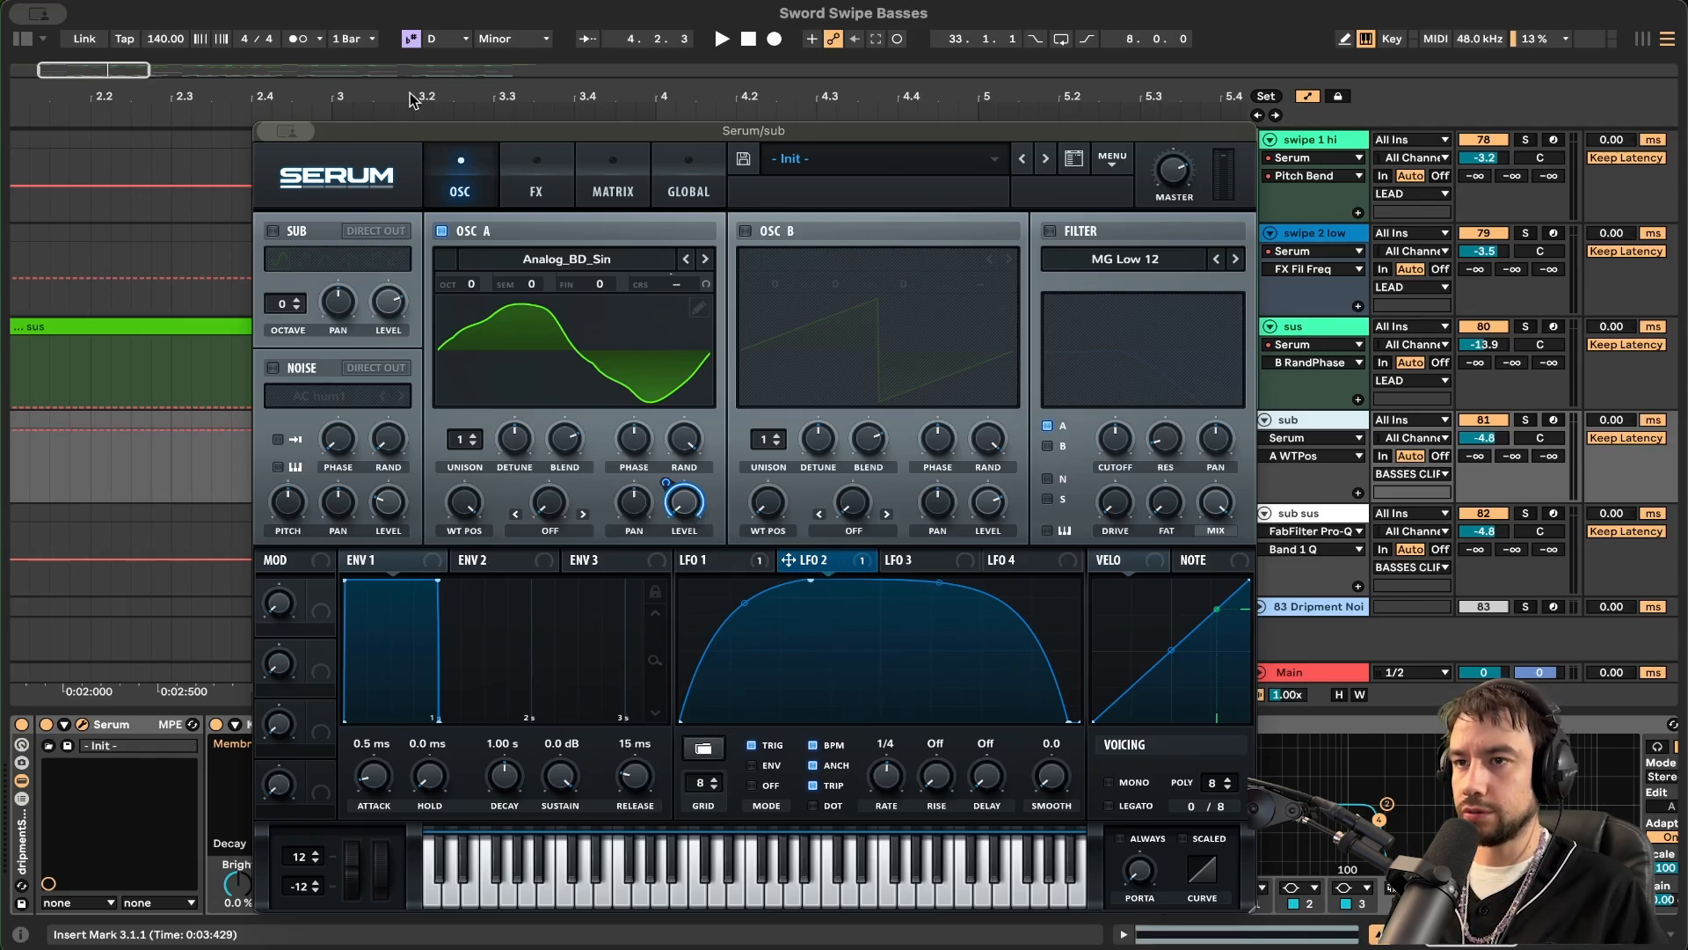
{"action": "left_click", "coordinate": [533, 180]}
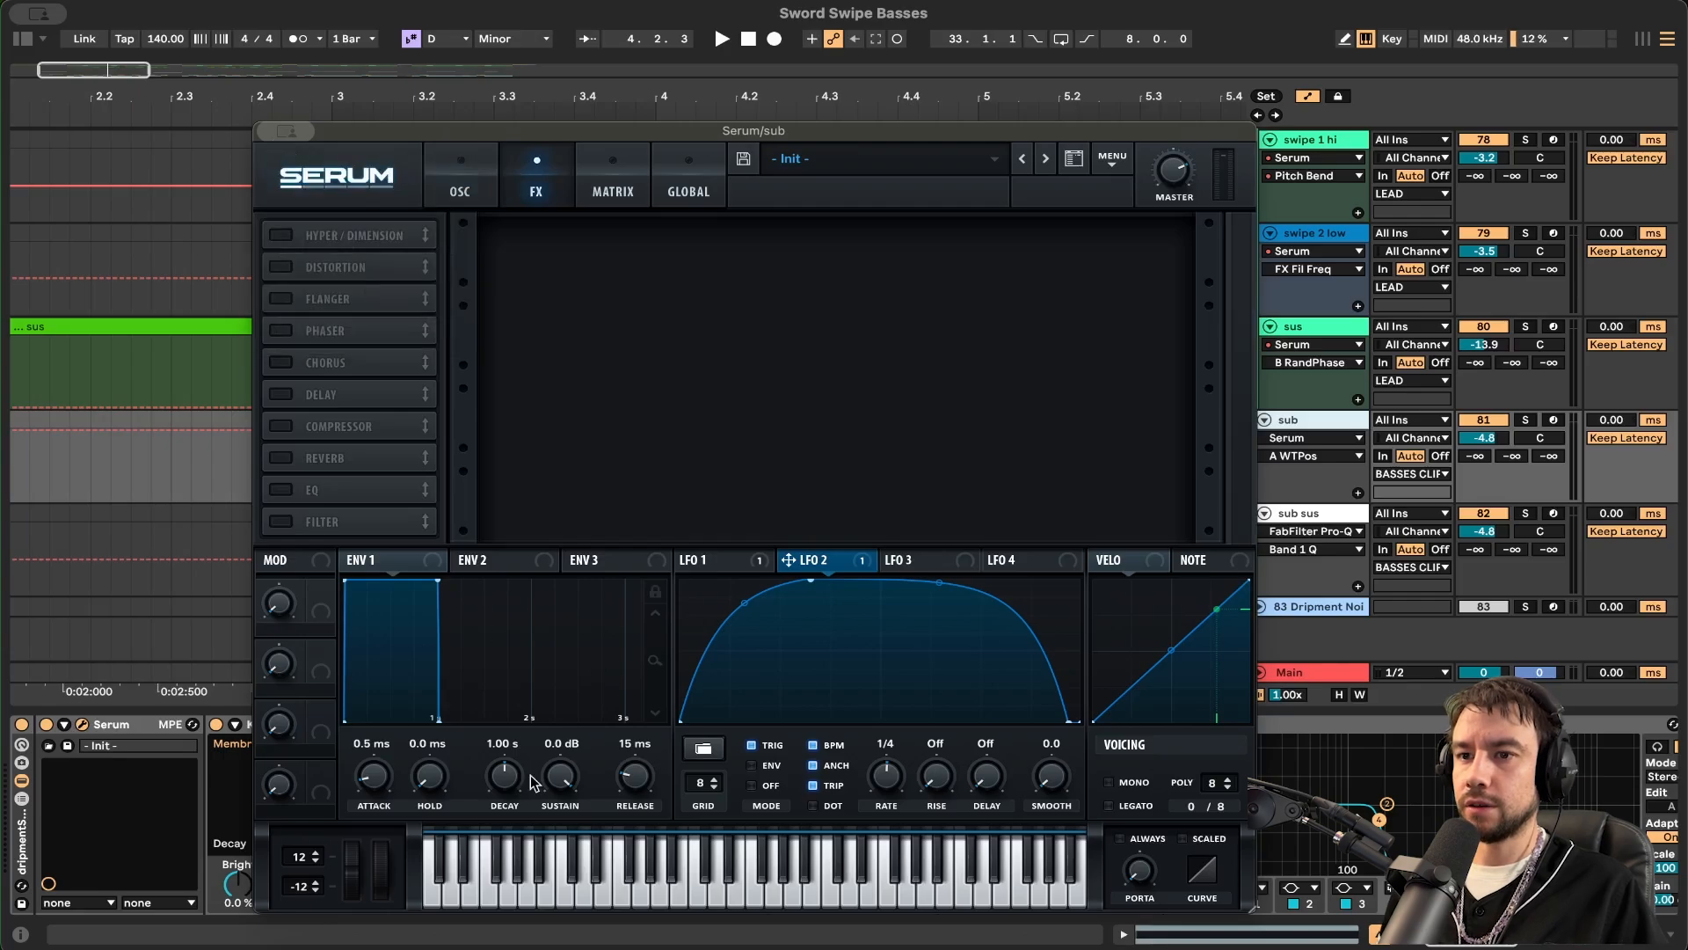
{"action": "left_click", "coordinate": [283, 131]}
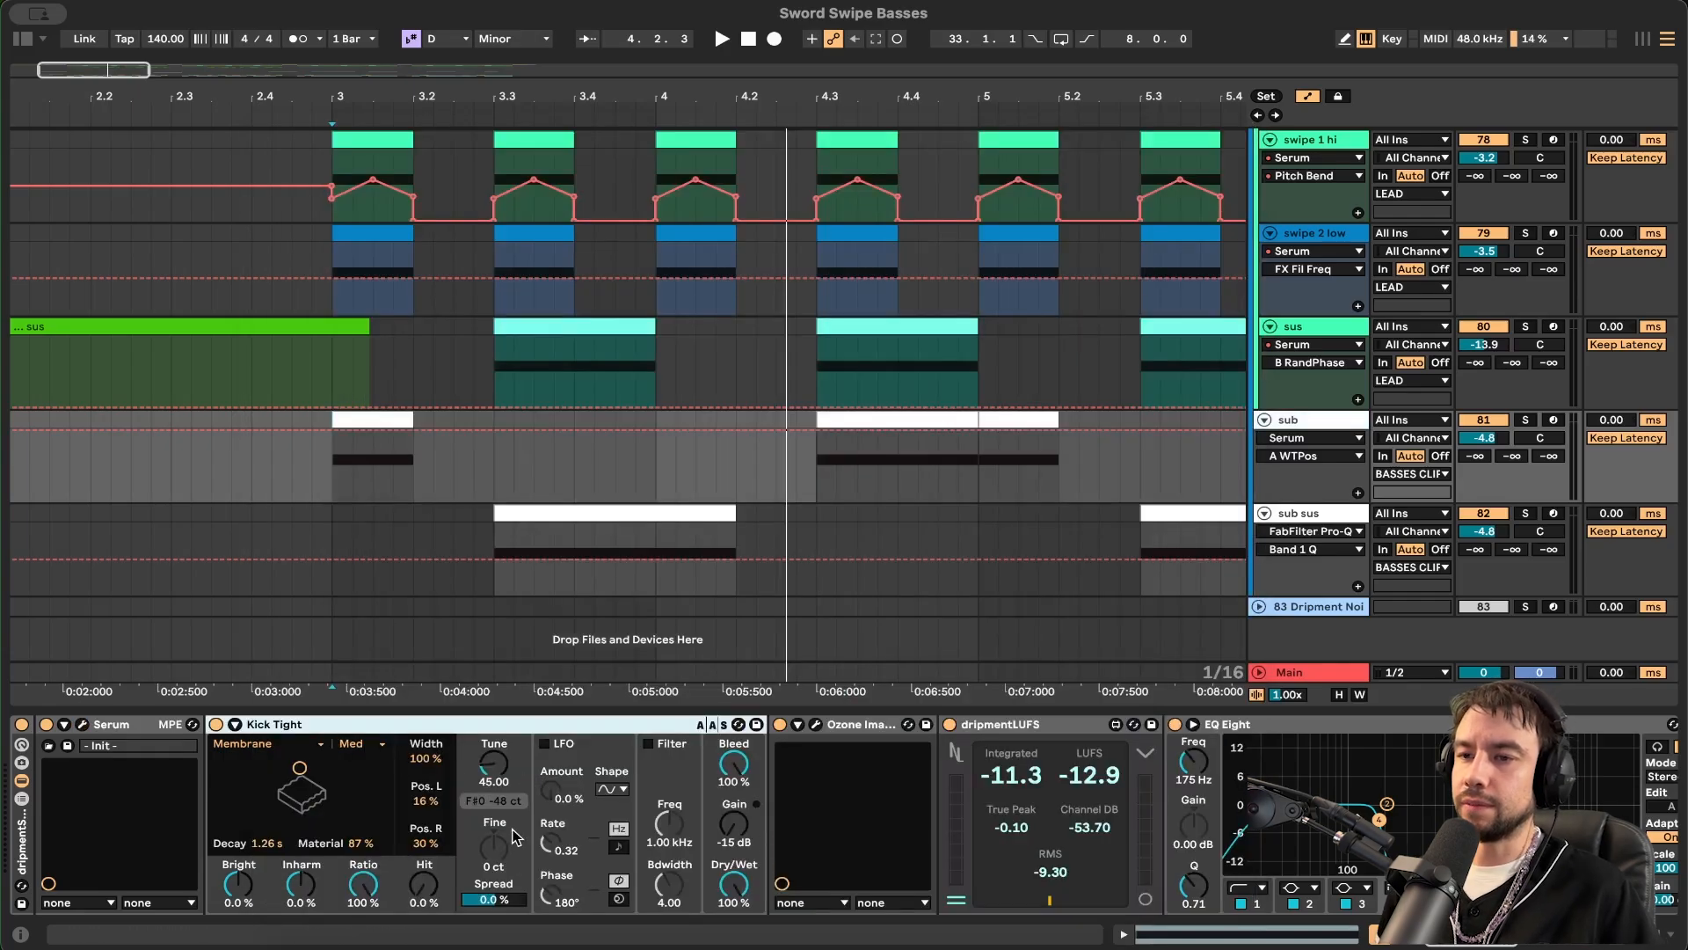
- Set the Tune of the Kick Tight resonator on the sub track to D0, 0 ct
{"action": "scroll", "coordinate": [516, 836], "scroll_direction": "right", "scroll_amount": 3}
{"action": "left_click_drag", "start_coordinate": [494, 763], "coordinate": [494, 780]}
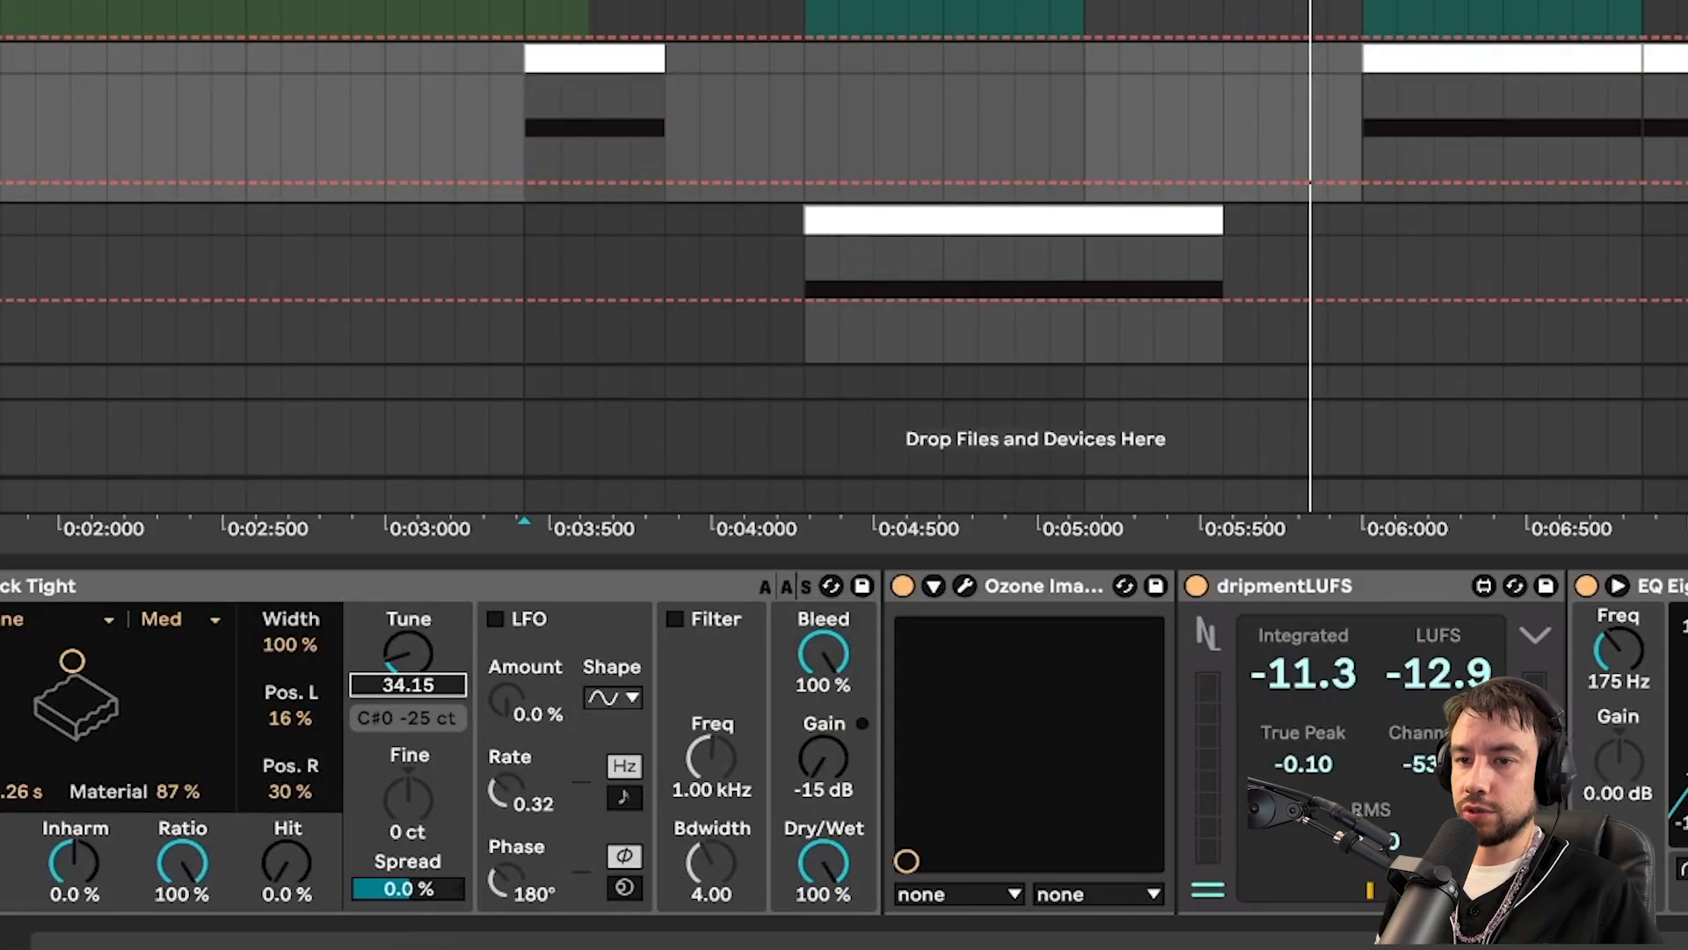
{"action": "left_click_drag", "start_coordinate": [408, 652], "coordinate": [422, 689]}
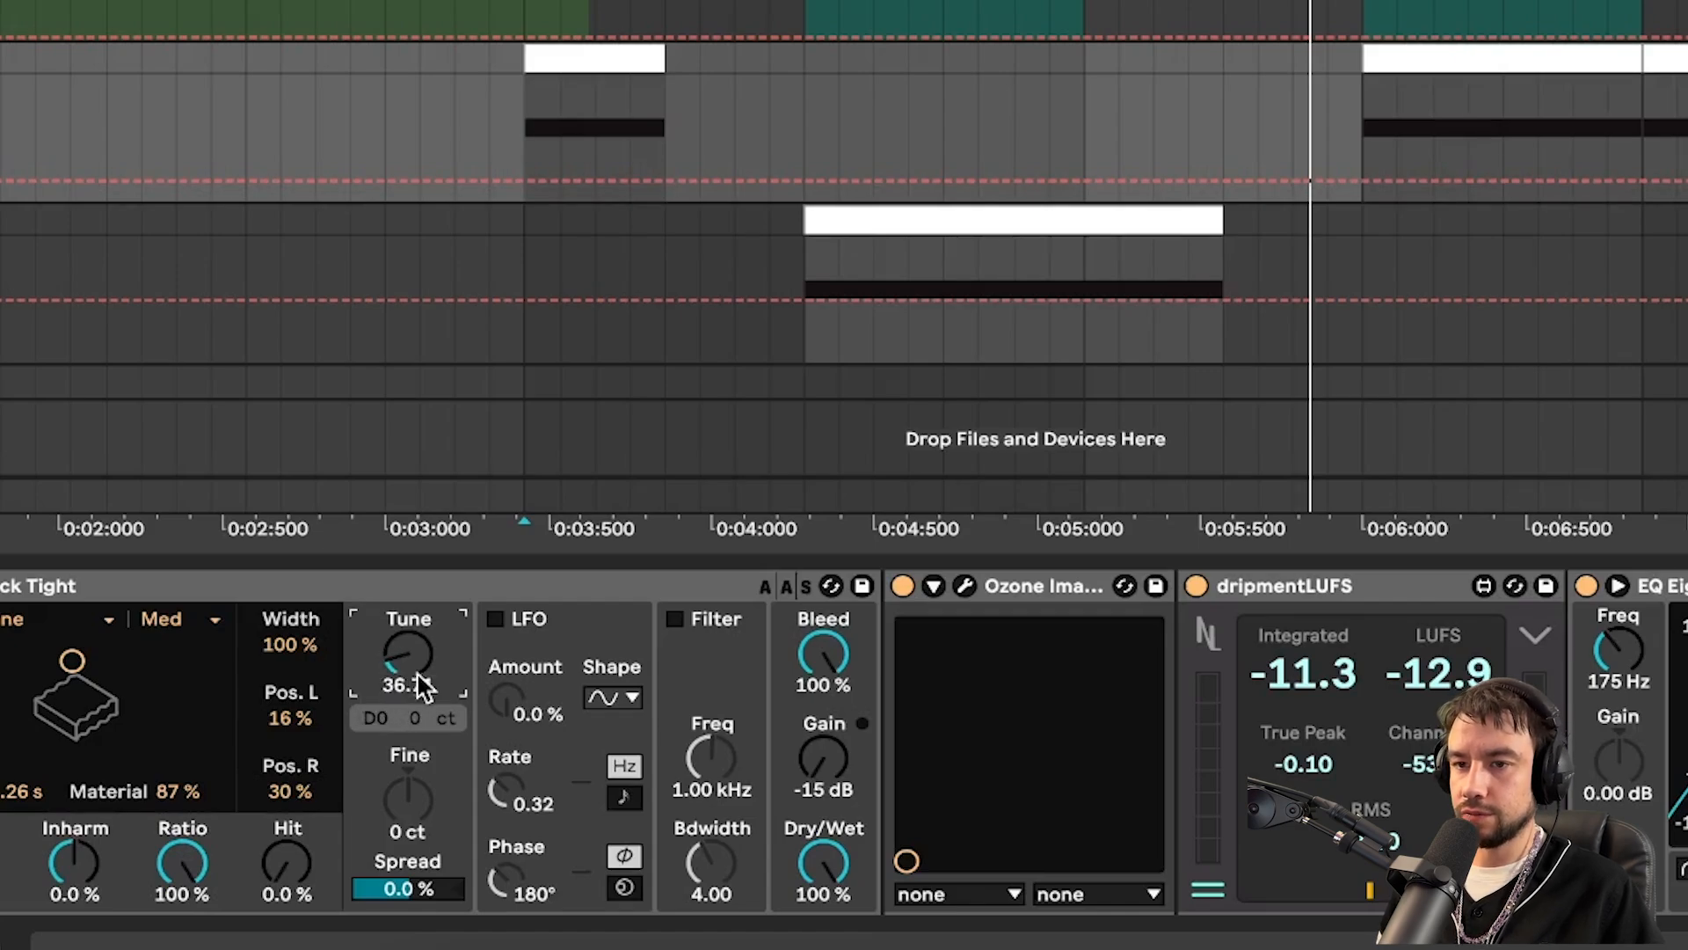
- Review the sub track's EQ Eight and the Drive, Dry/Wet and Output of its Saturator
{"action": "left_click", "coordinate": [776, 722]}
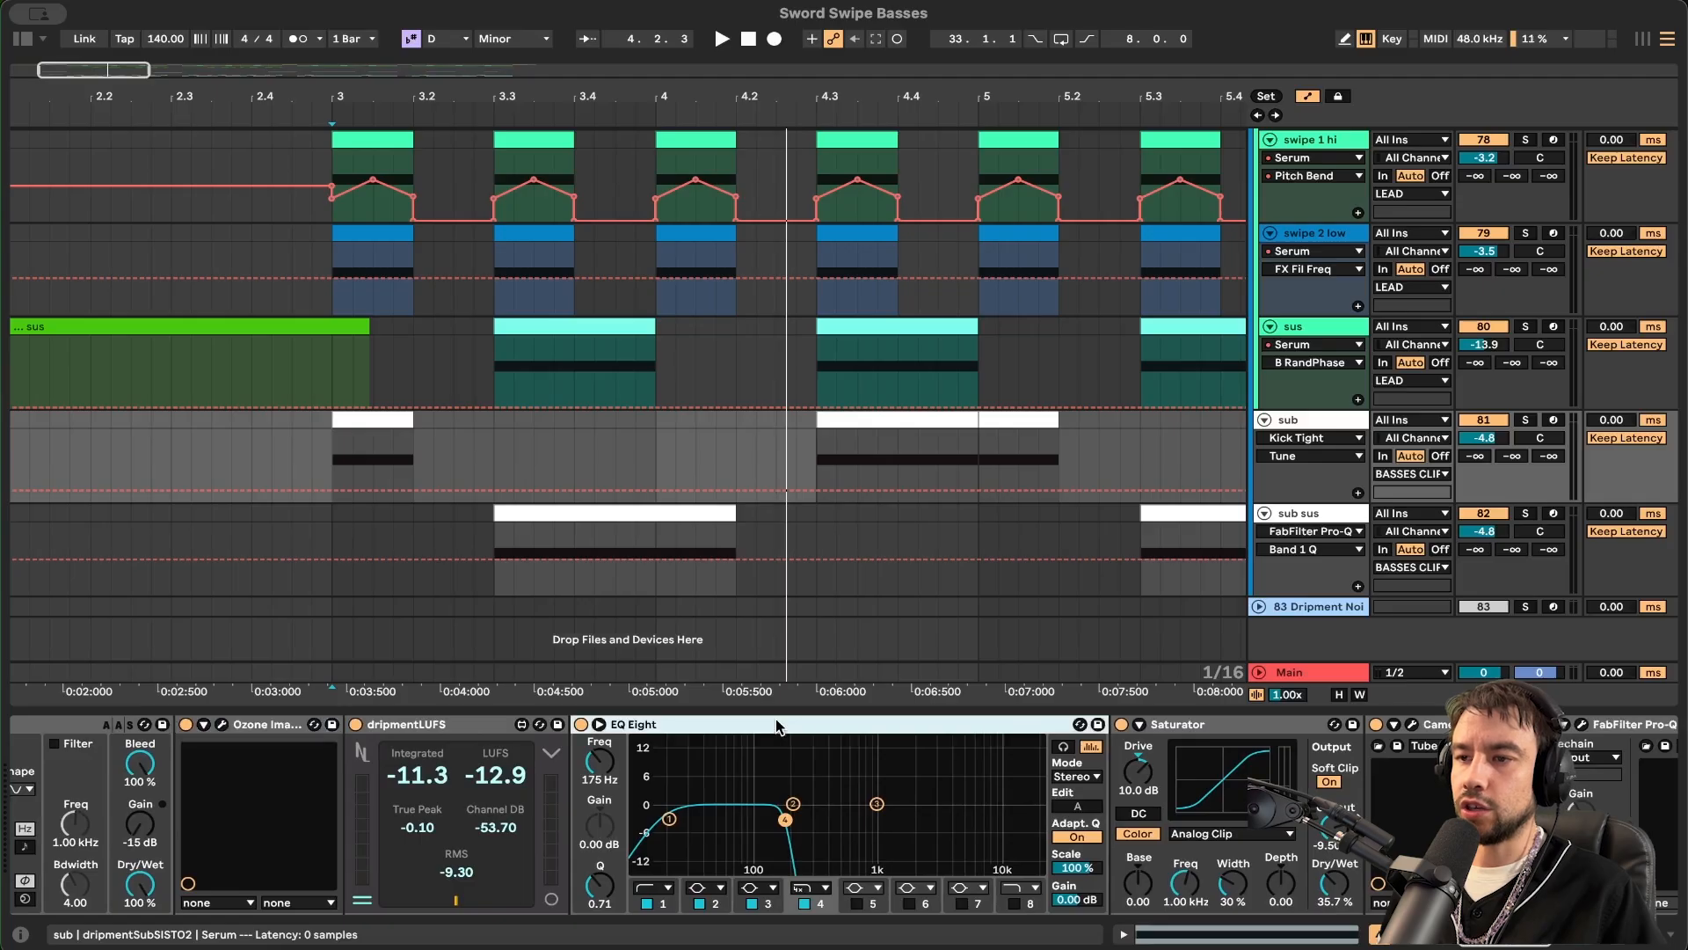
{"action": "scroll", "coordinate": [847, 804], "scroll_direction": "right", "scroll_amount": 5}
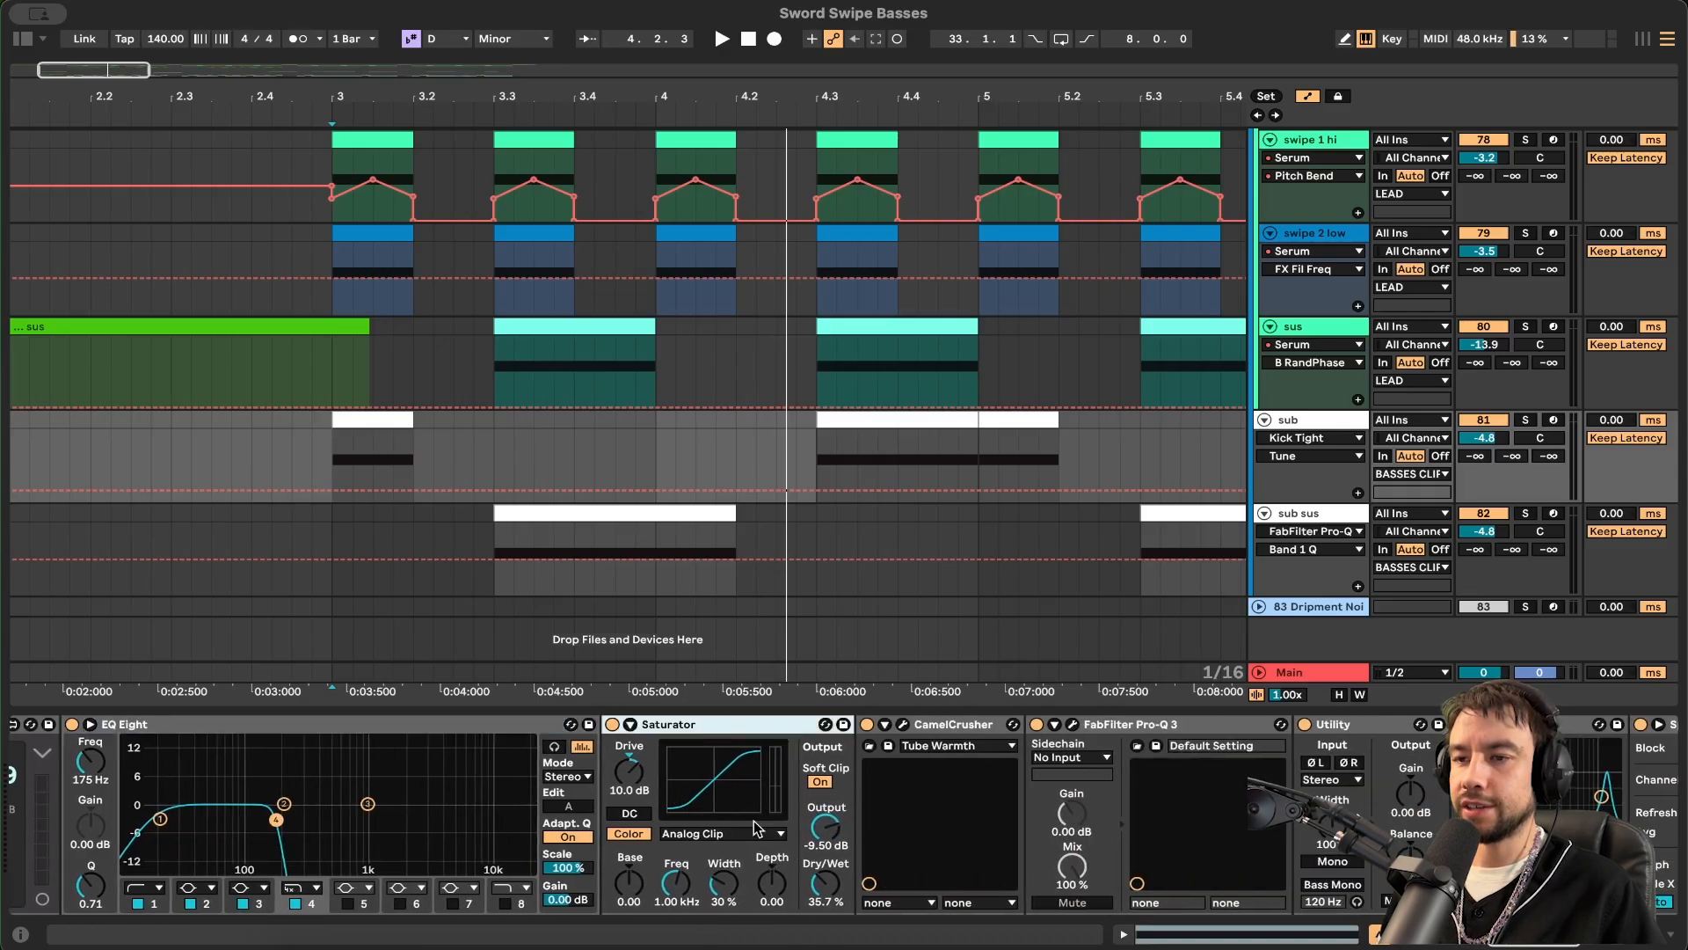
{"action": "left_click", "coordinate": [624, 781]}
{"action": "left_click", "coordinate": [826, 886]}
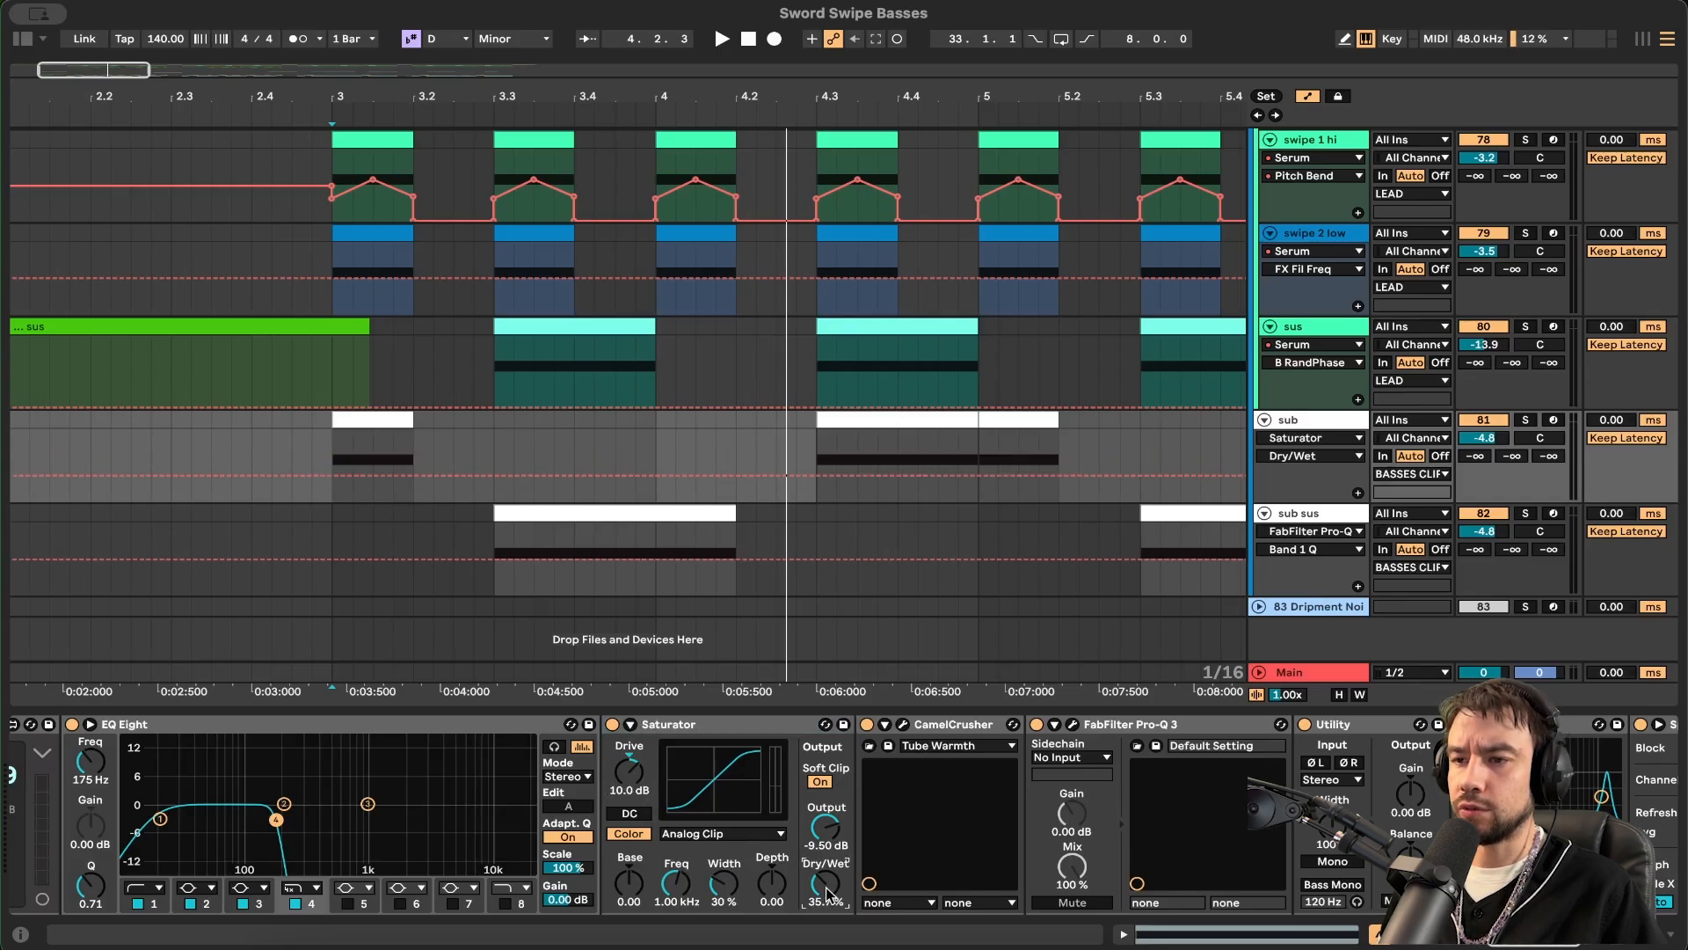
{"action": "left_click", "coordinate": [826, 831]}
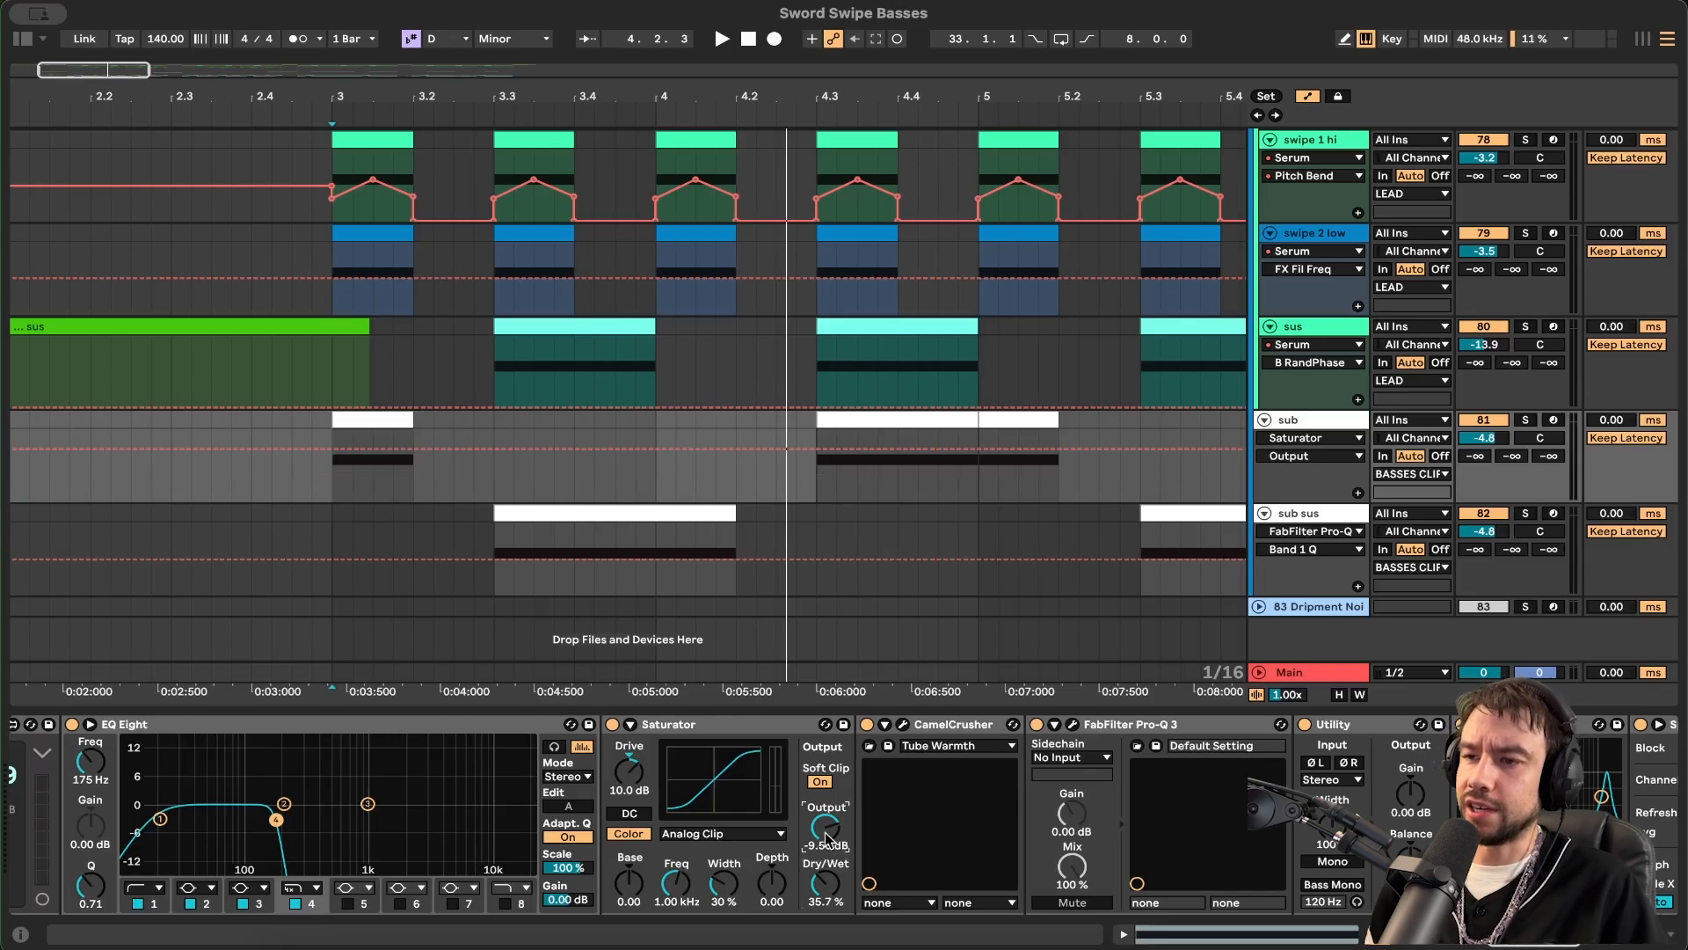
- Open the sub track's FabFilter Pro-Q 3, examine its low and high cut bands, close it, and view the Erosion device
{"action": "scroll", "coordinate": [668, 792], "scroll_direction": "right", "scroll_amount": 5}
{"action": "scroll", "coordinate": [425, 772], "scroll_direction": "right", "scroll_amount": 4}
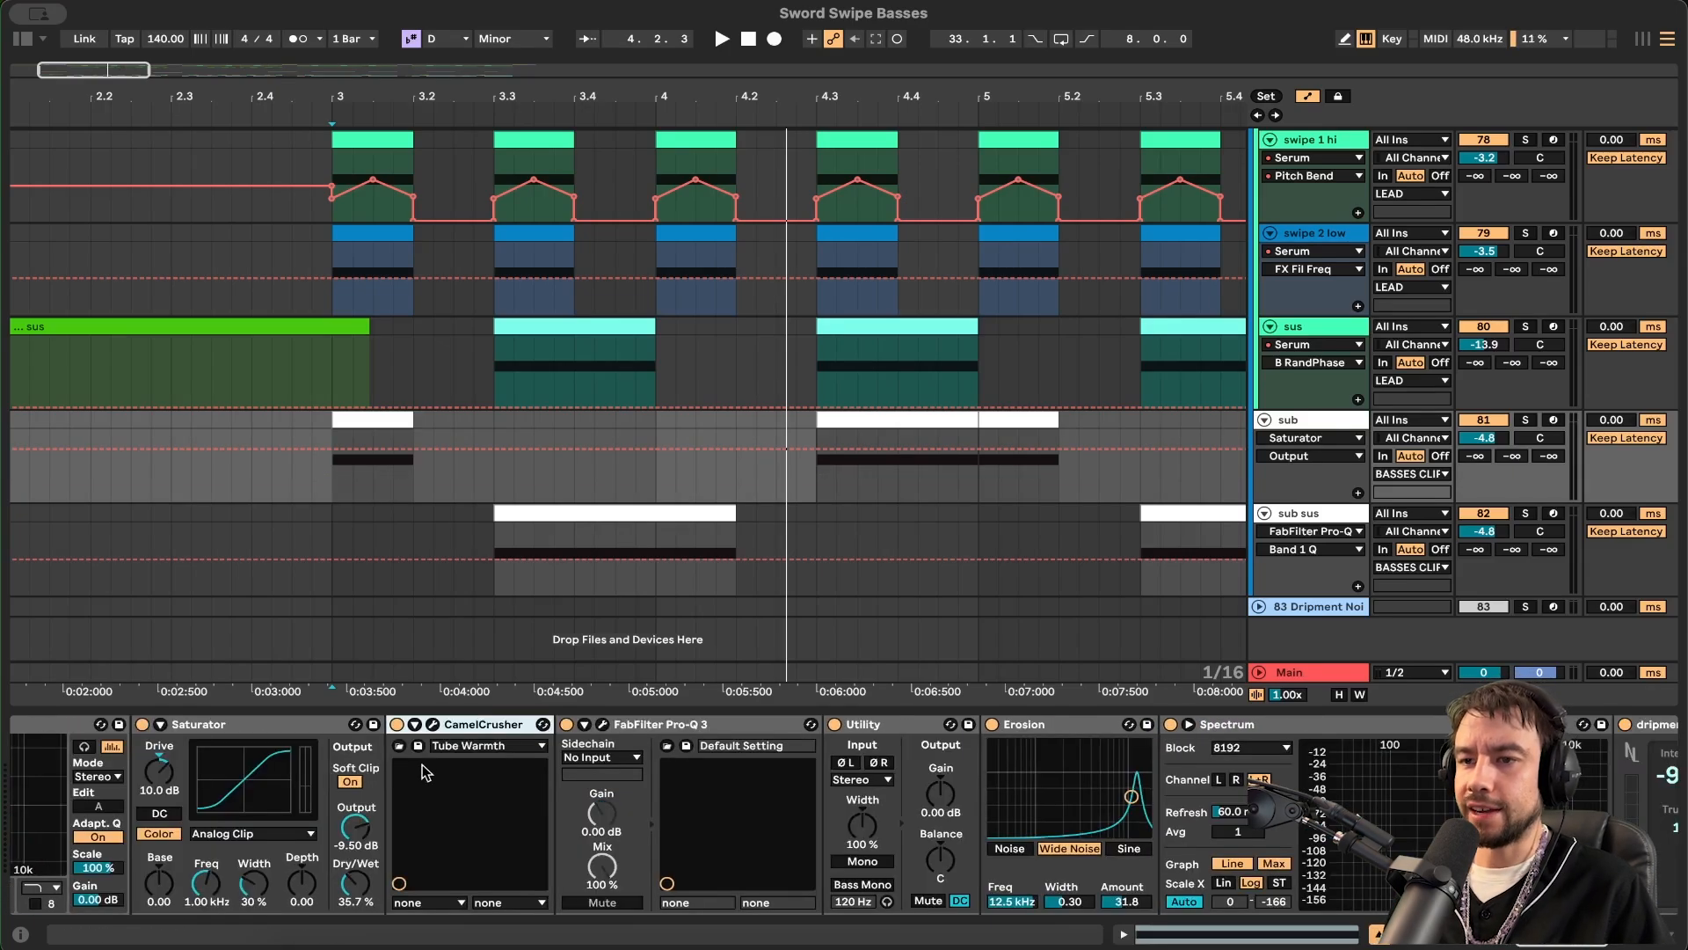
{"action": "scroll", "coordinate": [483, 739], "scroll_direction": "right", "scroll_amount": 3}
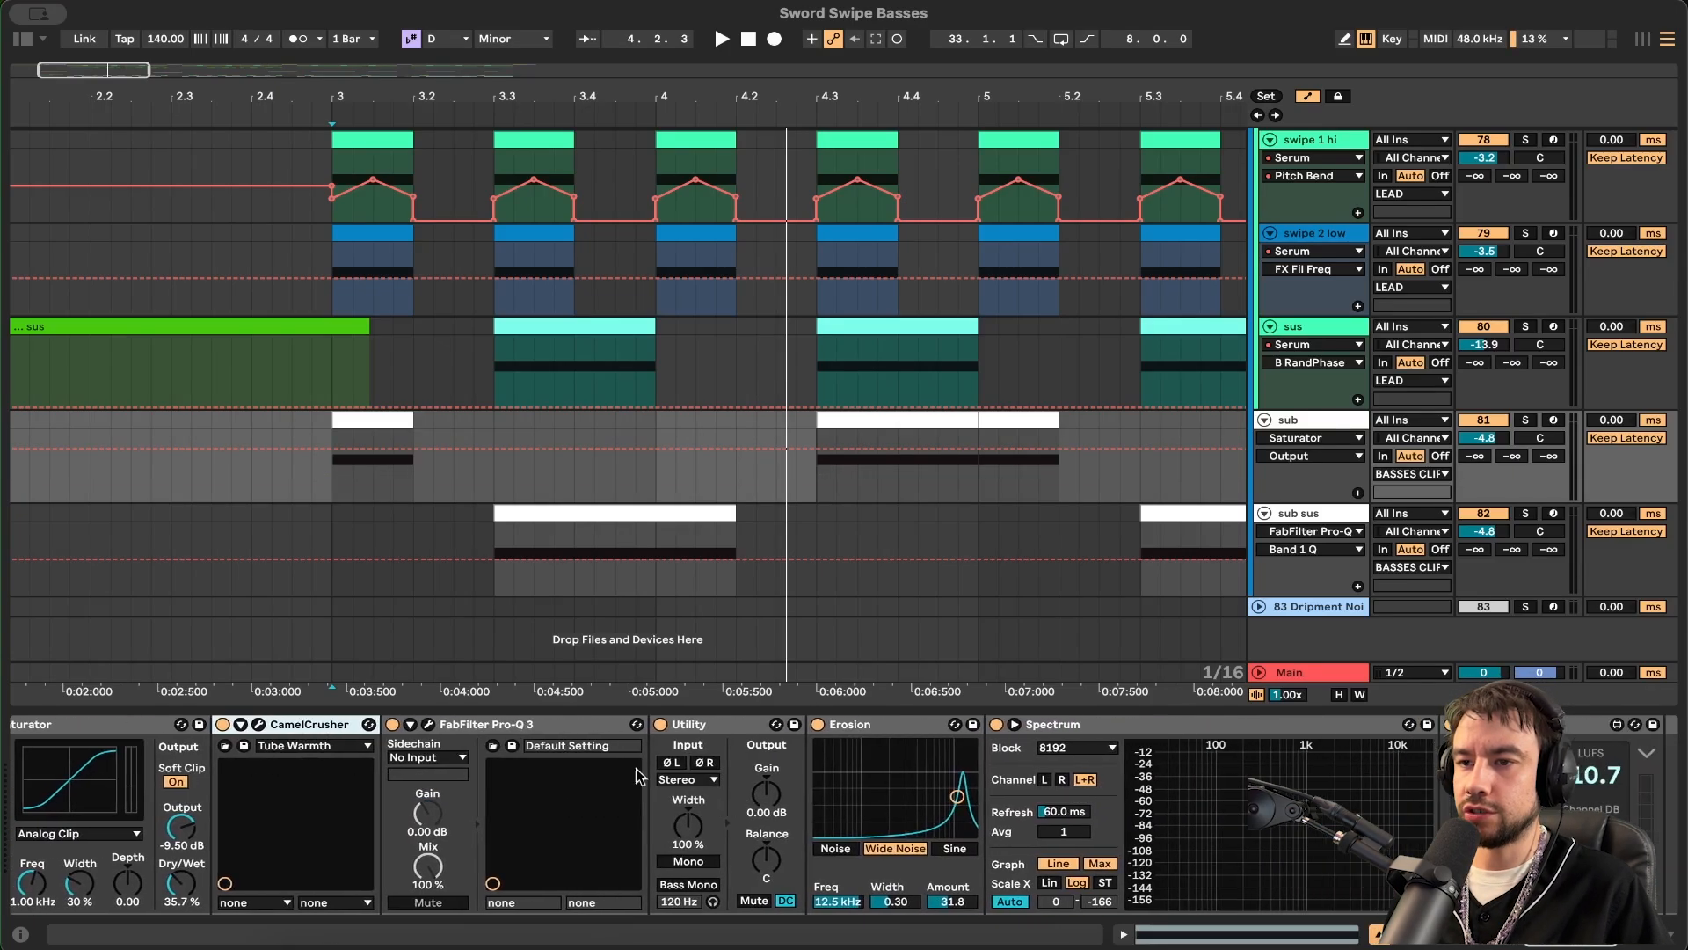
{"action": "left_click", "coordinate": [430, 723]}
{"action": "left_click", "coordinate": [669, 415]}
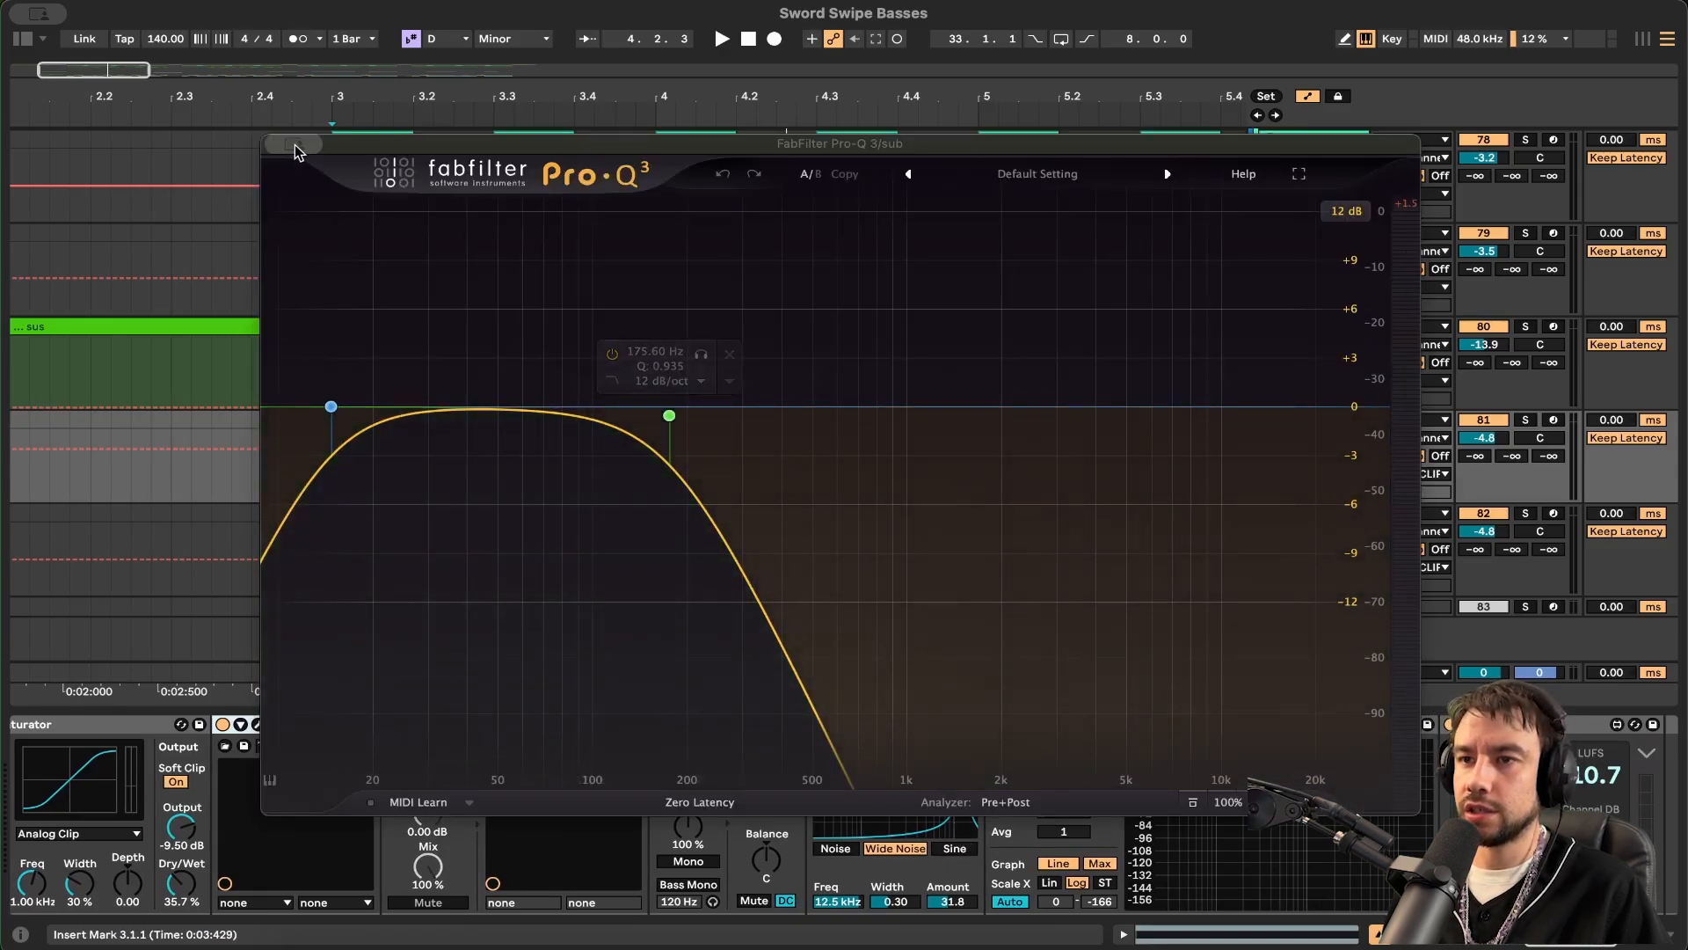
{"action": "mouse_move", "coordinate": [297, 144]}
{"action": "left_click", "coordinate": [350, 185]}
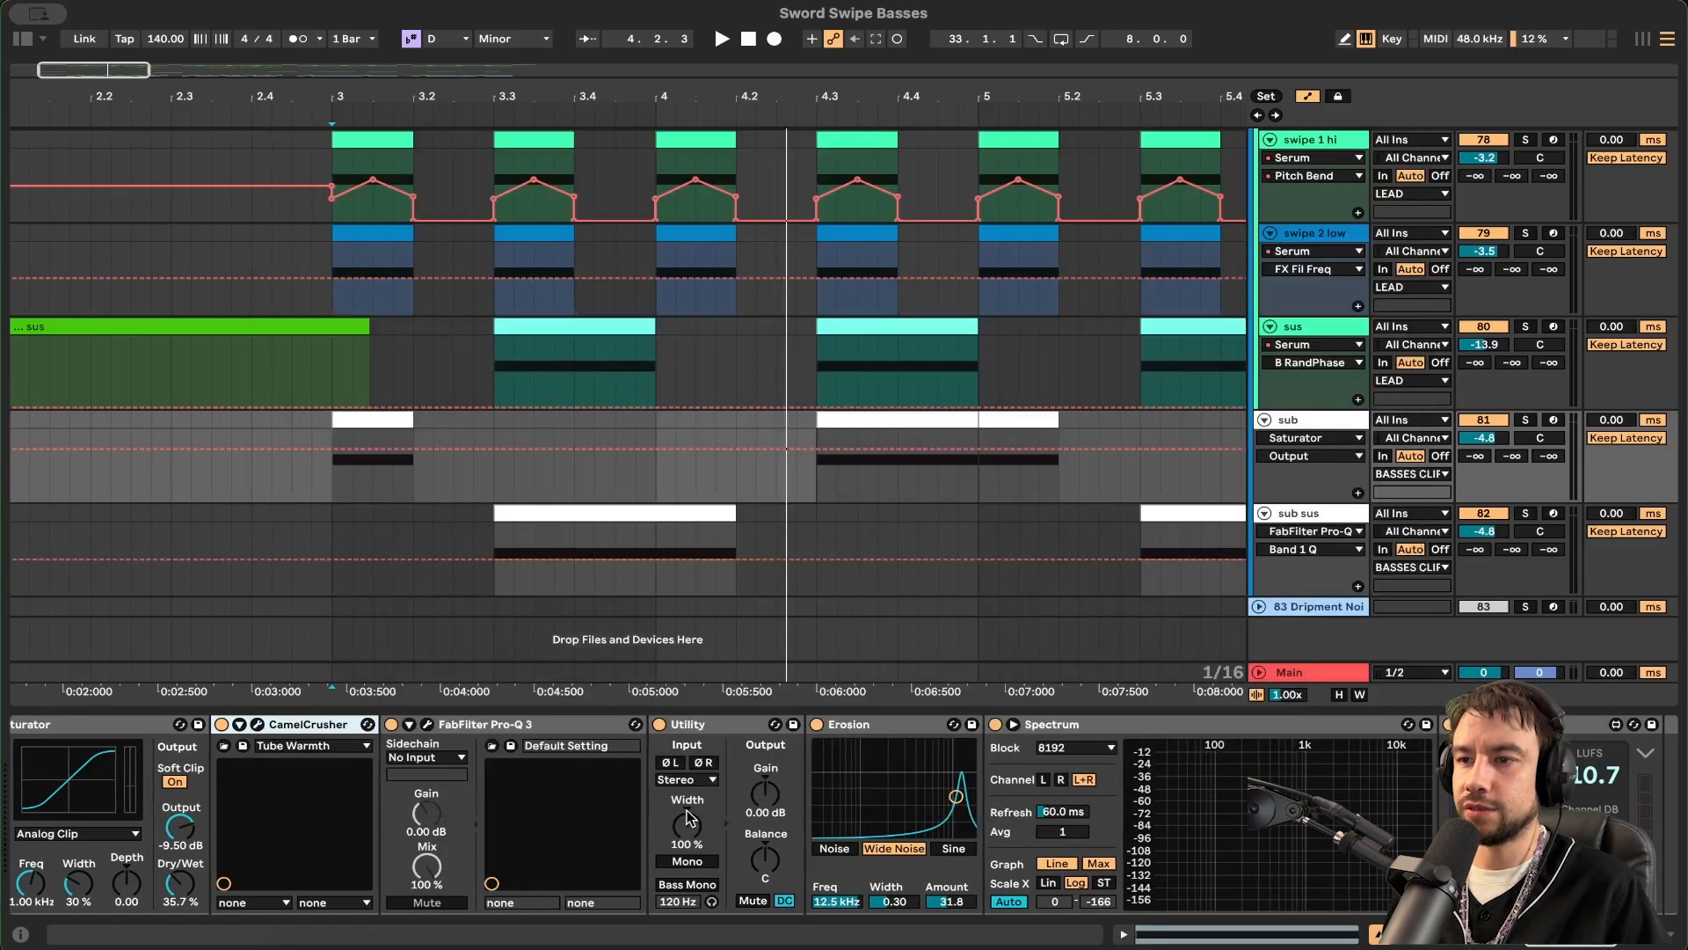
{"action": "scroll", "coordinate": [755, 731], "scroll_direction": "right", "scroll_amount": 2}
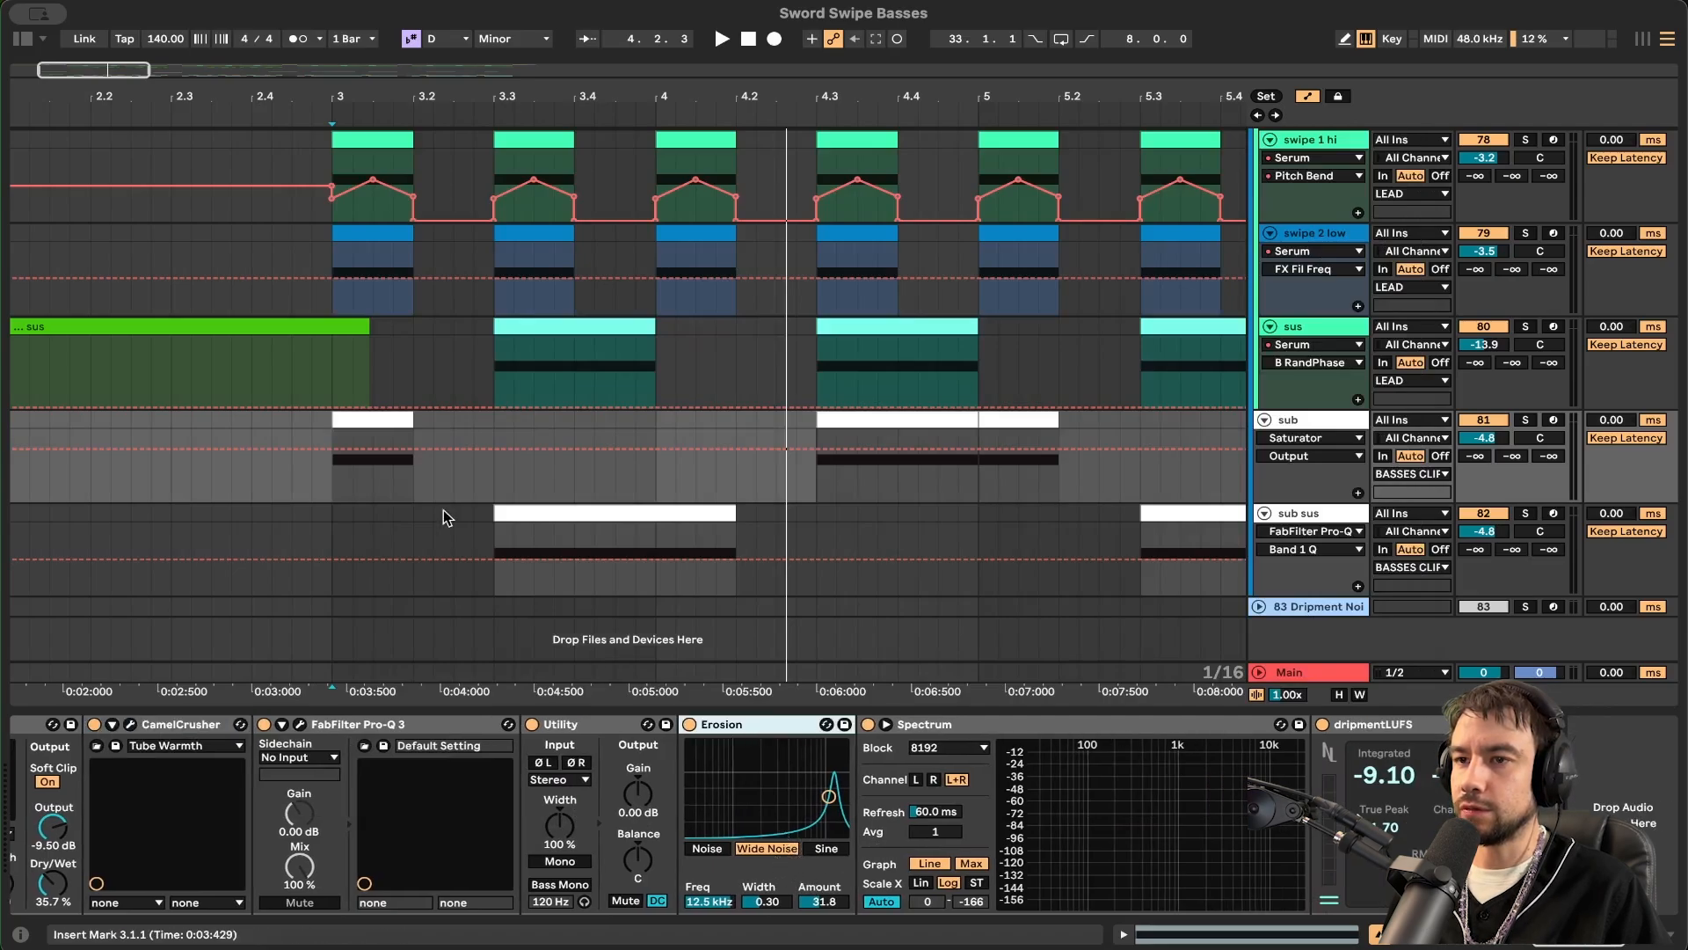
- Solo the sub track and play its clip from 3.1.1, comparing the sound with Erosion bypassed and enabled
{"action": "left_click", "coordinate": [387, 421]}
{"action": "left_click", "coordinate": [1527, 419]}
{"action": "key", "text": "space"}
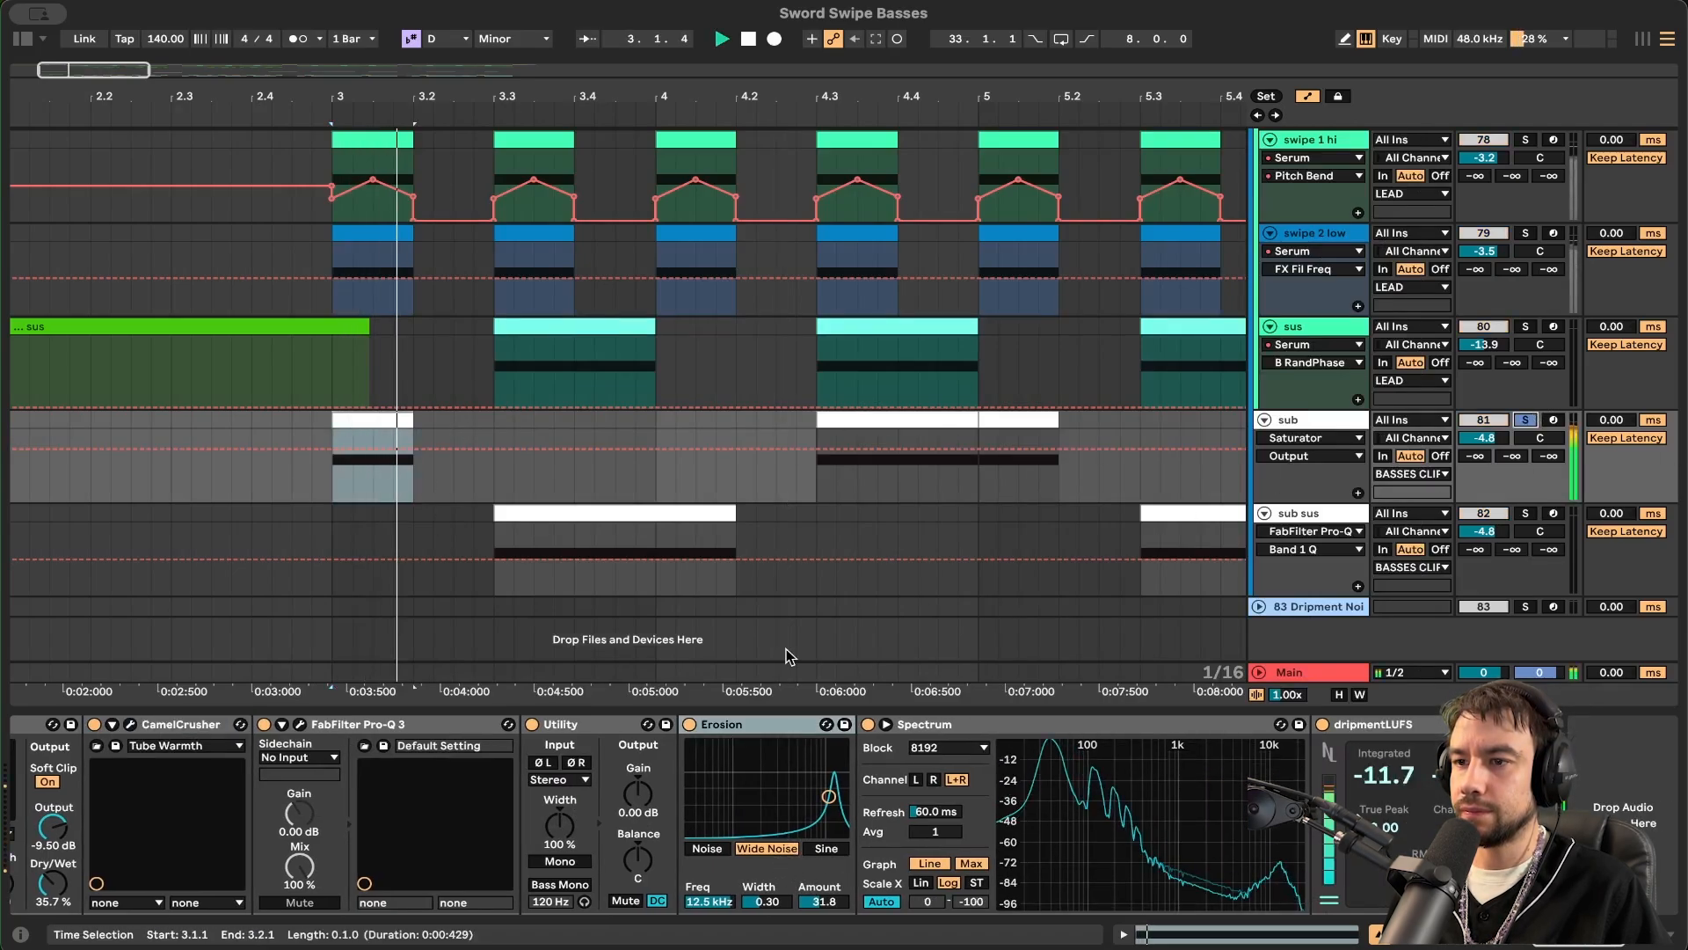
{"action": "left_click", "coordinate": [690, 724]}
{"action": "left_click", "coordinate": [693, 726]}
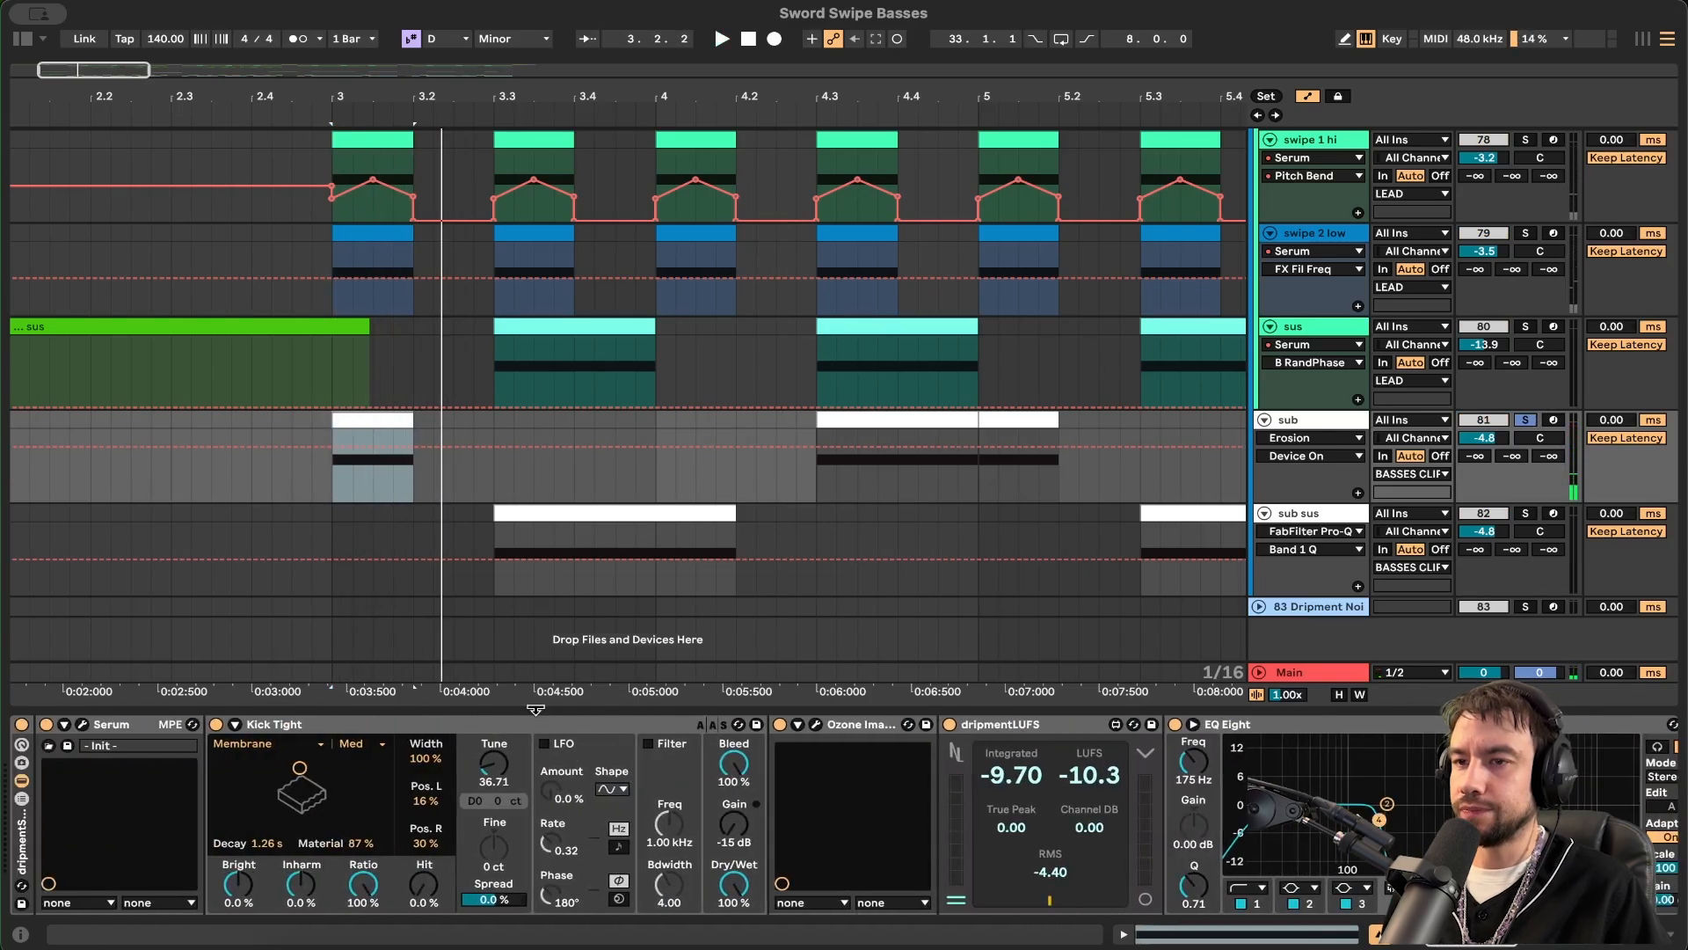
- Hide the device chain and play the sub track's clip that starts at 4.3
{"action": "left_click", "coordinate": [535, 711]}
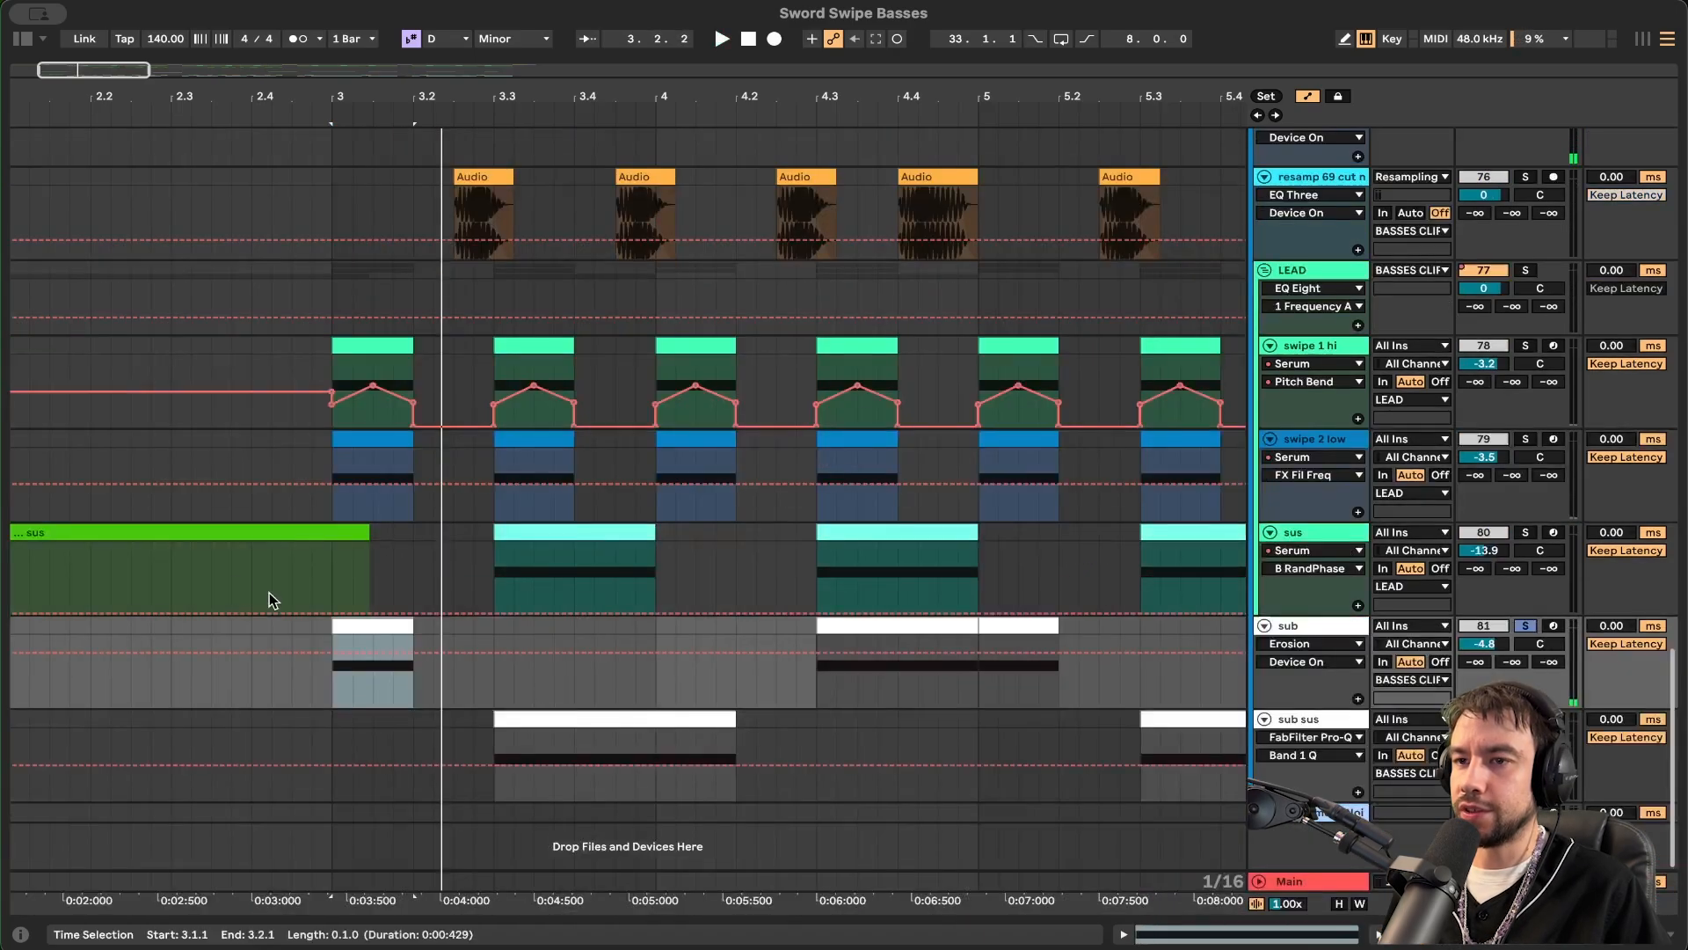
{"action": "left_click", "coordinate": [853, 625]}
{"action": "key", "text": "space"}
- Solo sub sus in place of sub, play its clip from 3.3.1, and show its device chain
{"action": "key", "text": "s"}
{"action": "left_click", "coordinate": [618, 717]}
{"action": "key", "text": "space"}
{"action": "double_click", "coordinate": [1309, 719]}
{"action": "scroll", "coordinate": [130, 783], "scroll_direction": "left", "scroll_amount": 8}
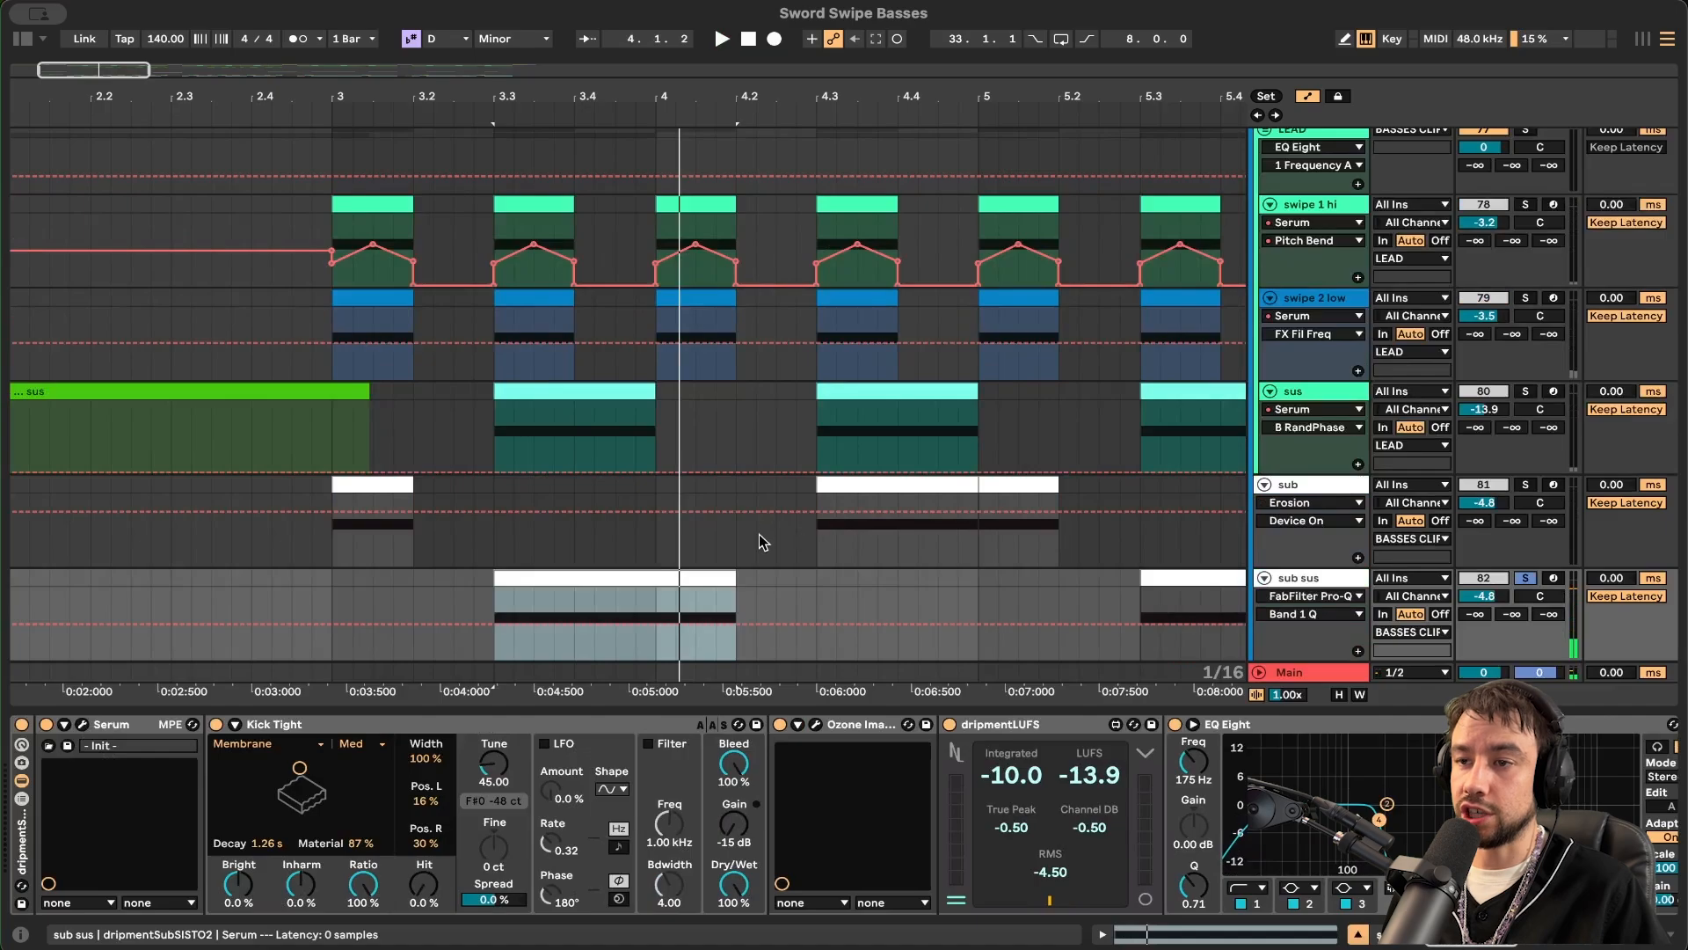
- Open the sub sus track's Serum, examine its Analog_BD_Sin oscillator and LFO 2 shape, and close it
{"action": "key", "text": "super+alt+p"}
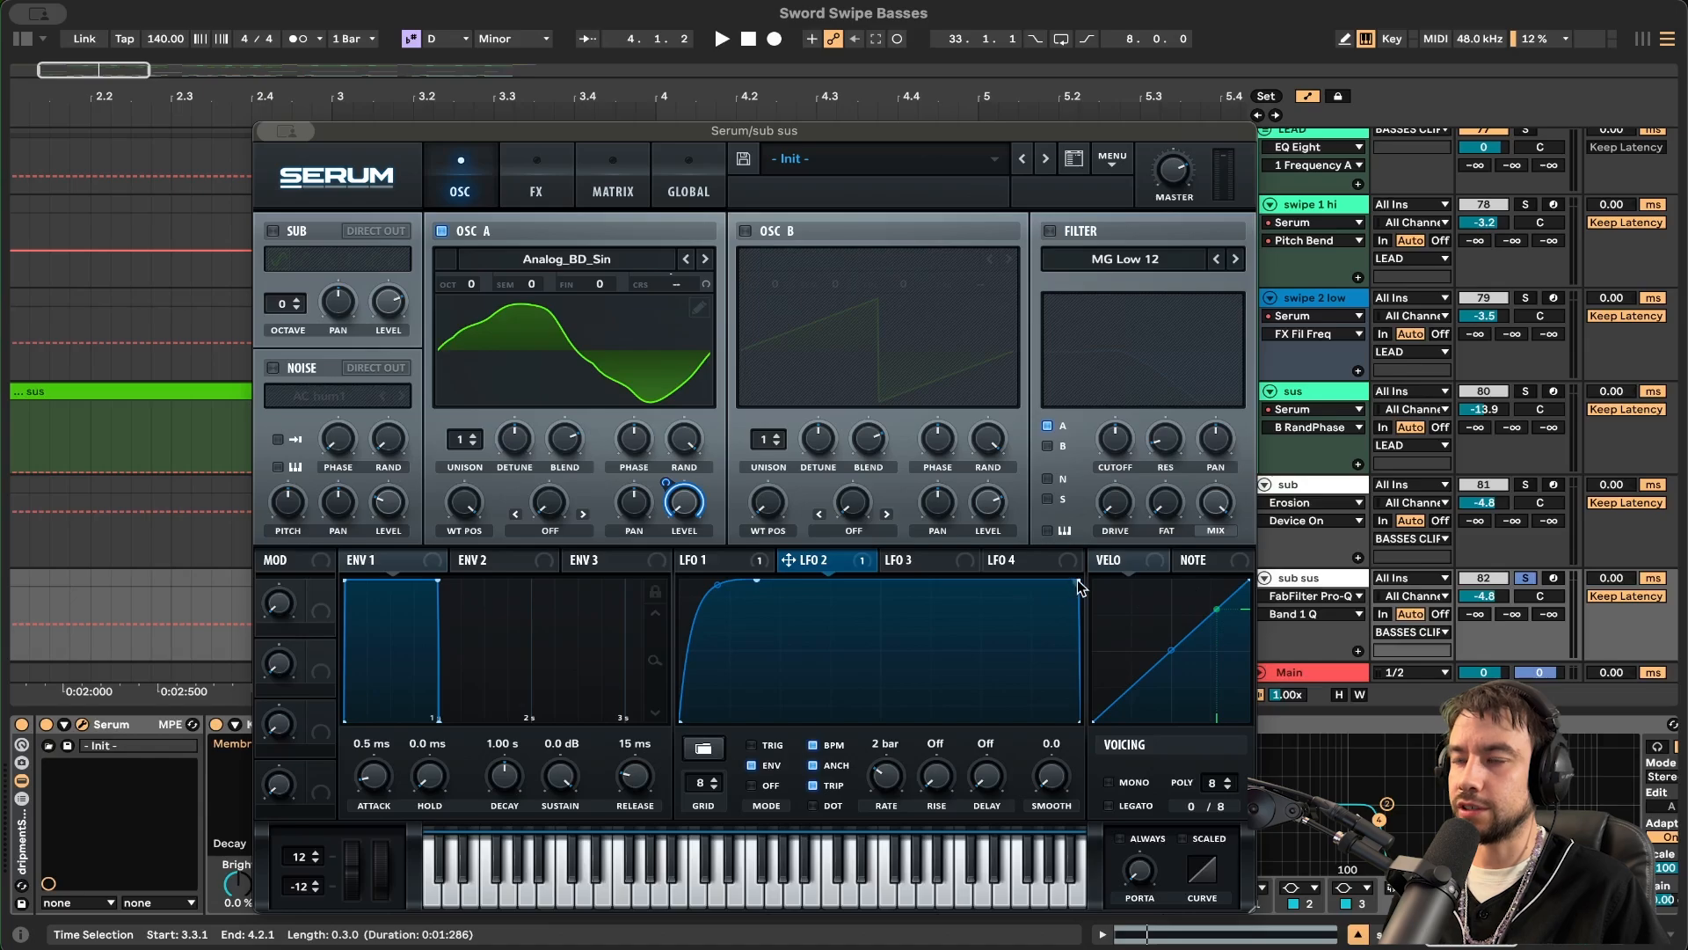
{"action": "left_click", "coordinate": [275, 132]}
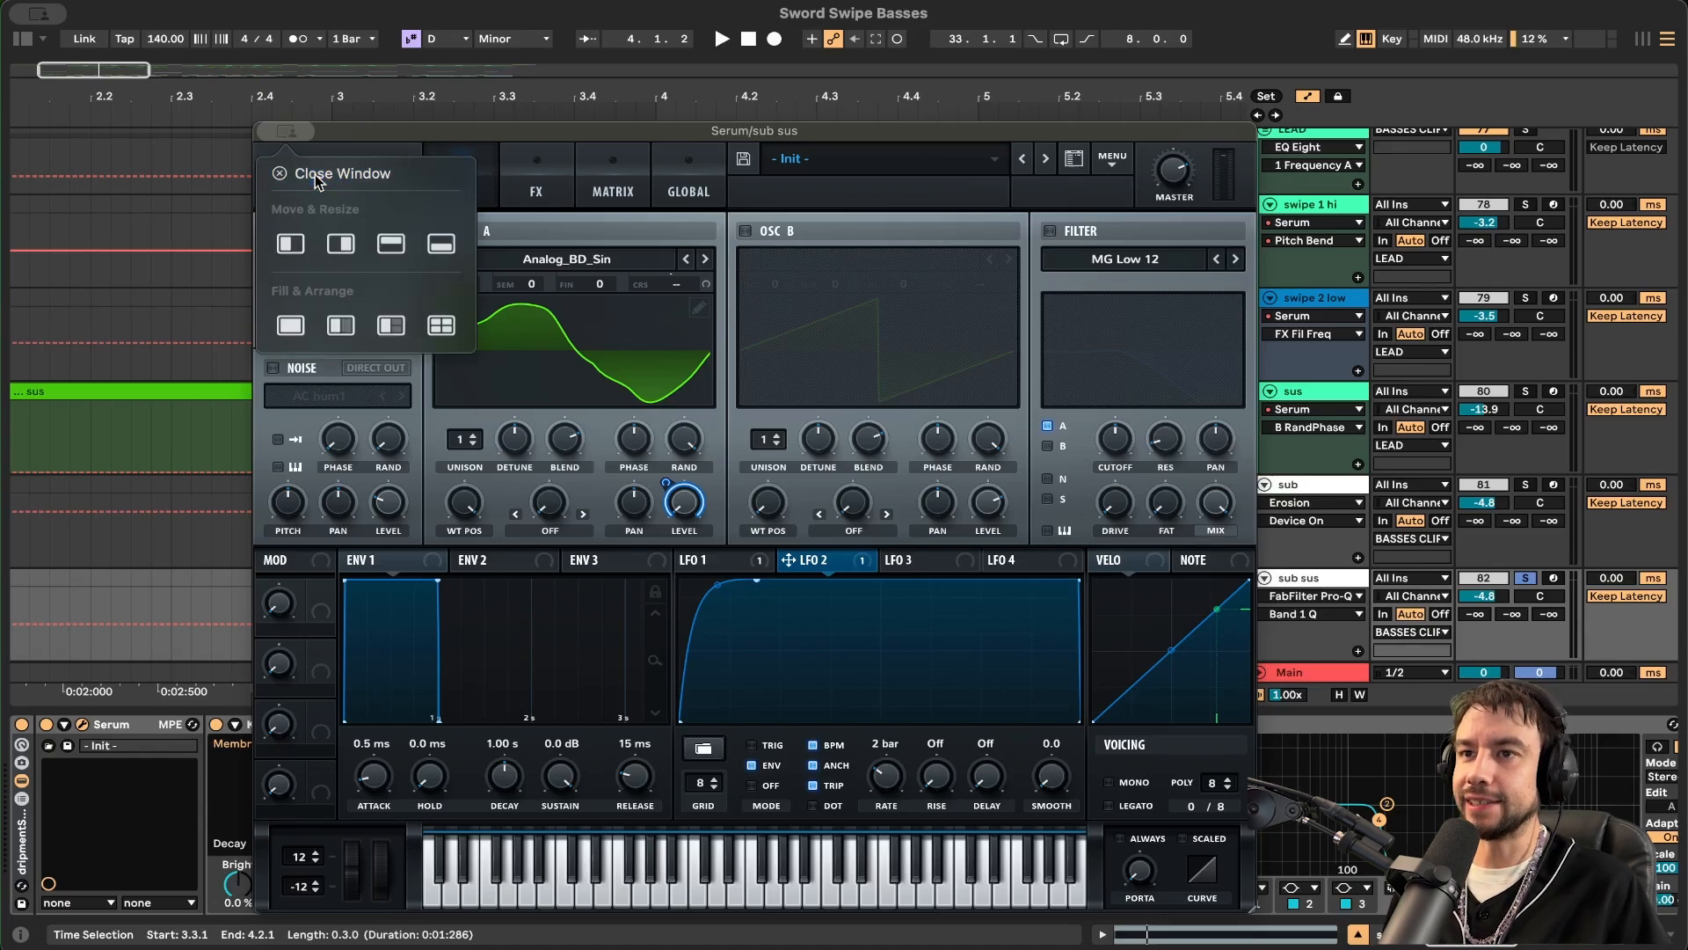
{"action": "left_click", "coordinate": [290, 173]}
- Add sus to the soloed sub sus track and play both layers together from 3.3.1
{"action": "scroll", "coordinate": [1072, 554], "scroll_direction": "down", "scroll_amount": 2}
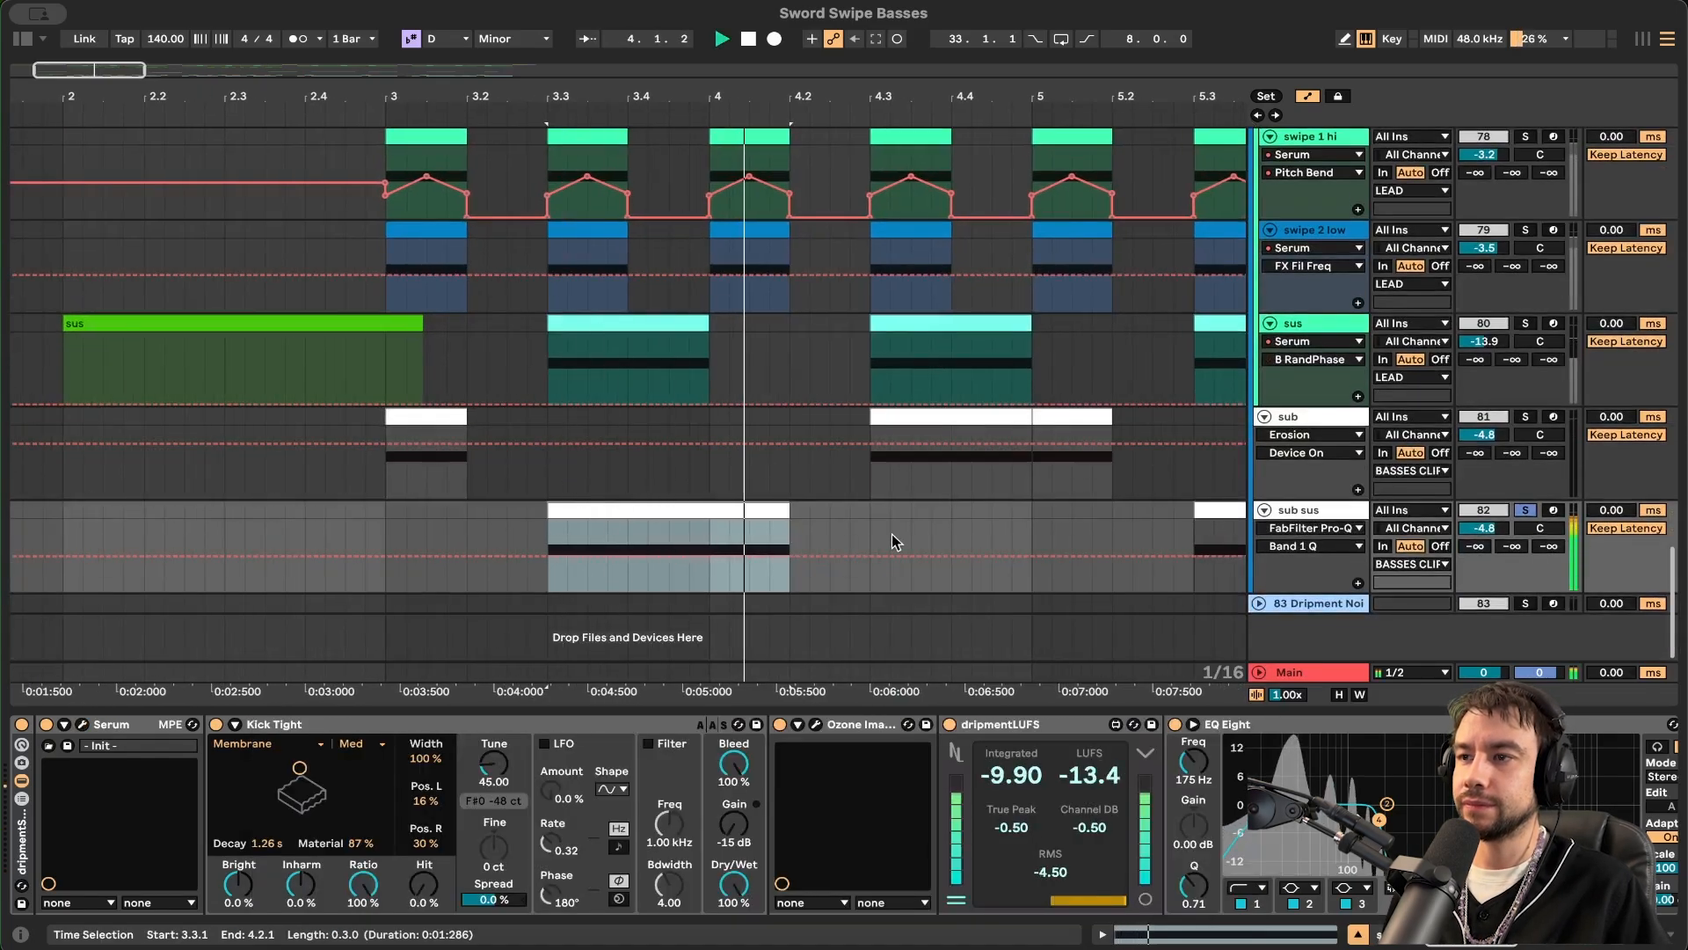
{"action": "left_click", "coordinate": [1525, 323]}
{"action": "left_click", "coordinate": [403, 490]}
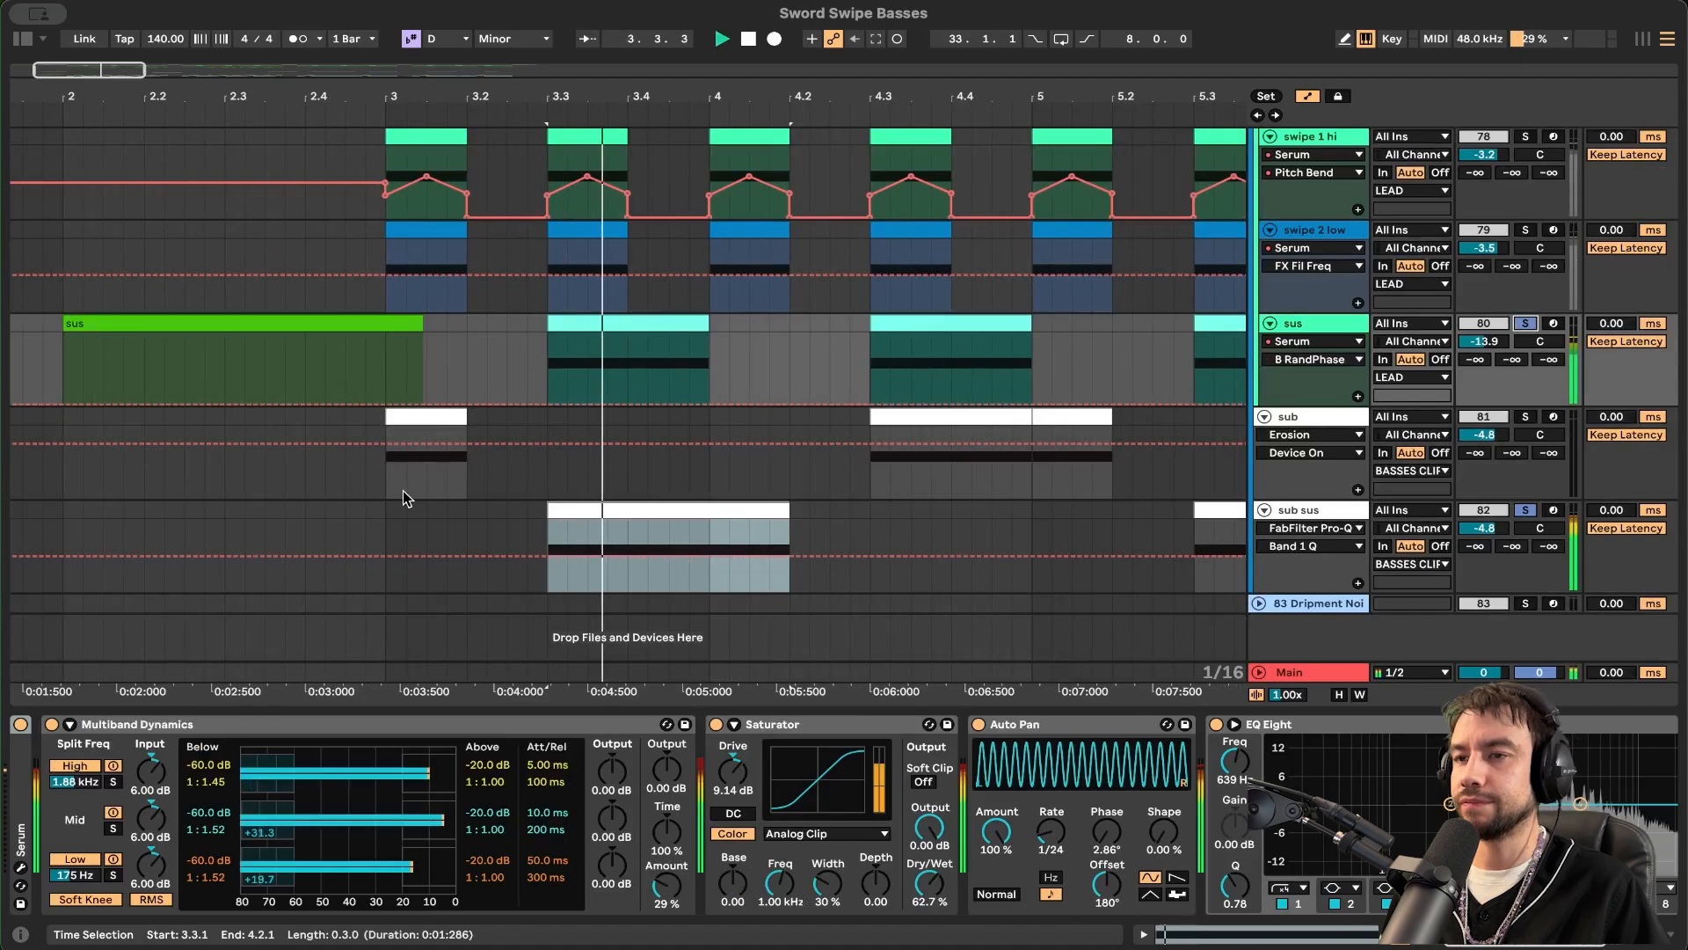
{"action": "key", "text": "space"}
{"action": "key", "text": "space"}
{"action": "scroll", "coordinate": [735, 475], "scroll_direction": "up", "scroll_amount": 1}
{"action": "key", "text": "space"}
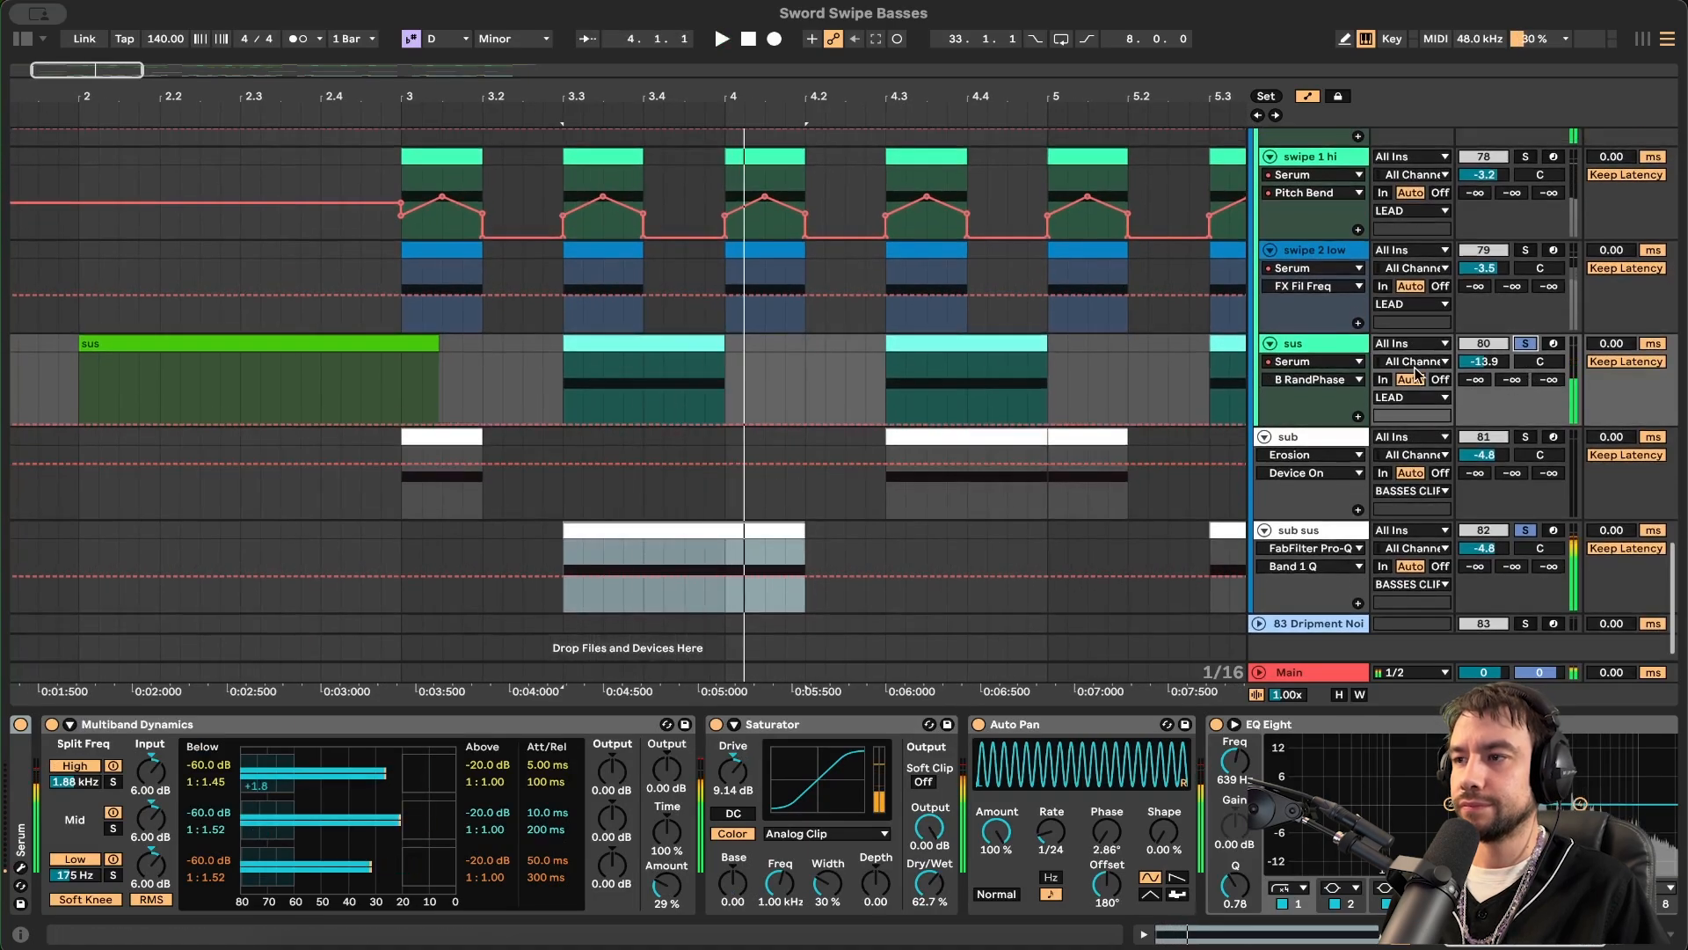
- Solo only the sus track, with its range from 3.3.1 to 4.2.1 selected and its devices shown
{"action": "left_click", "coordinate": [1552, 343]}
{"action": "left_click", "coordinate": [1526, 344]}
{"action": "left_click", "coordinate": [1526, 344]}
{"action": "left_click", "coordinate": [1553, 344]}
{"action": "left_click", "coordinate": [1328, 347]}
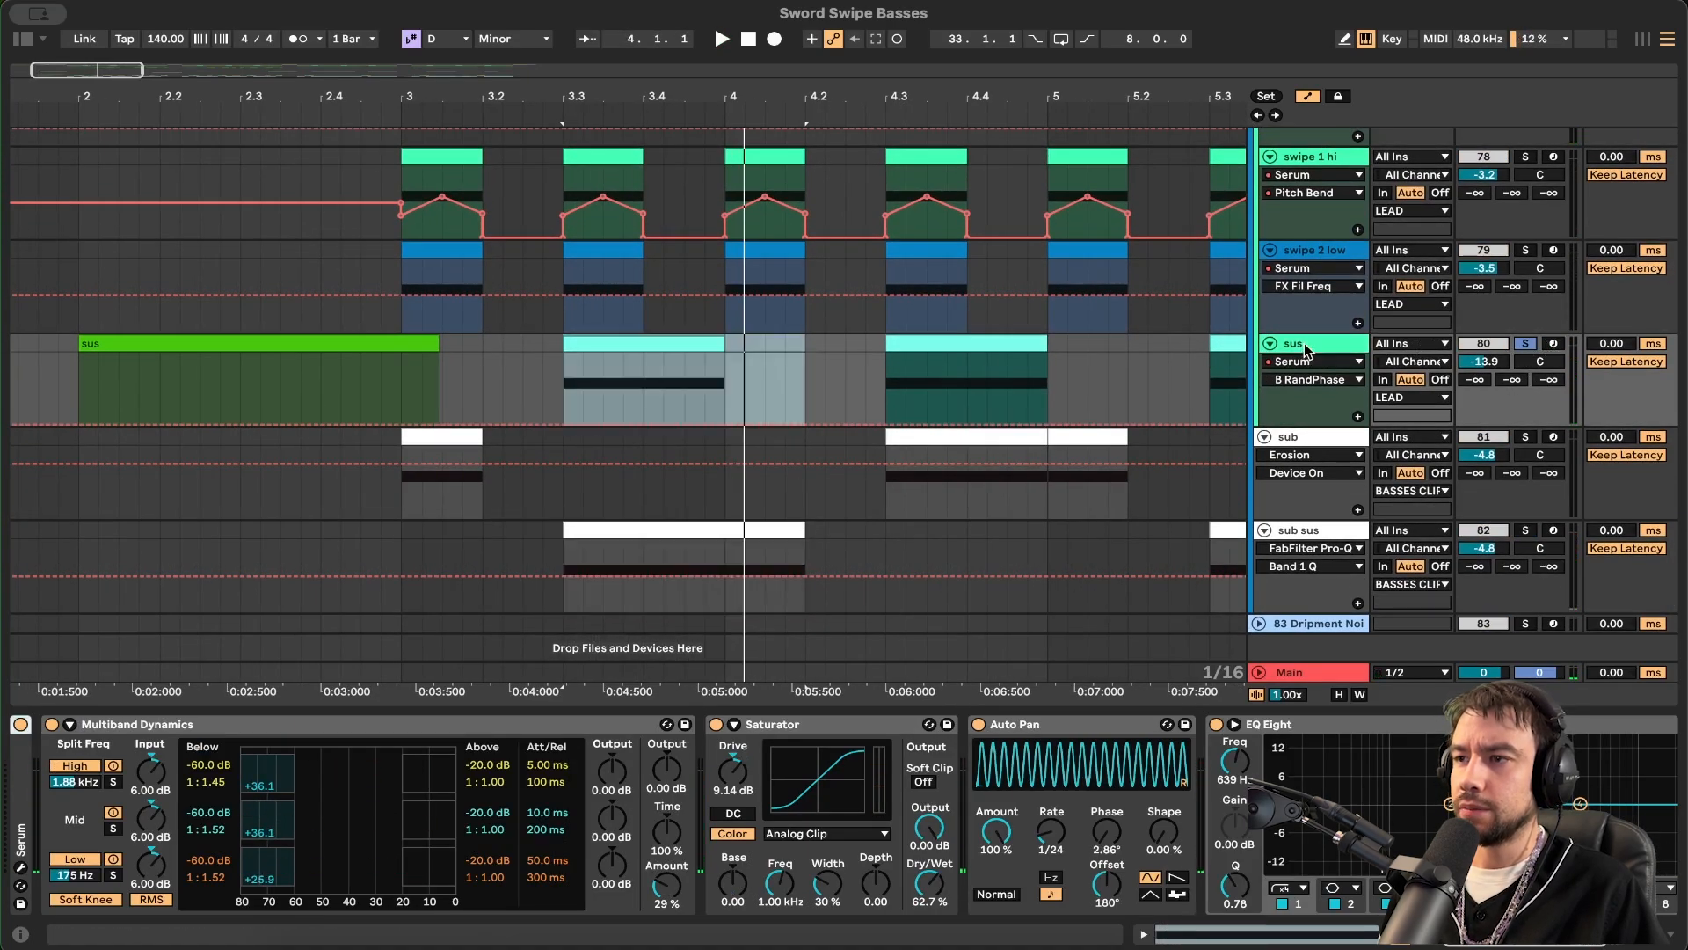
- Play the soloed sus clip with Auto Pan bypassed and with it switched back on
{"action": "left_click", "coordinate": [978, 726]}
{"action": "key", "text": "space"}
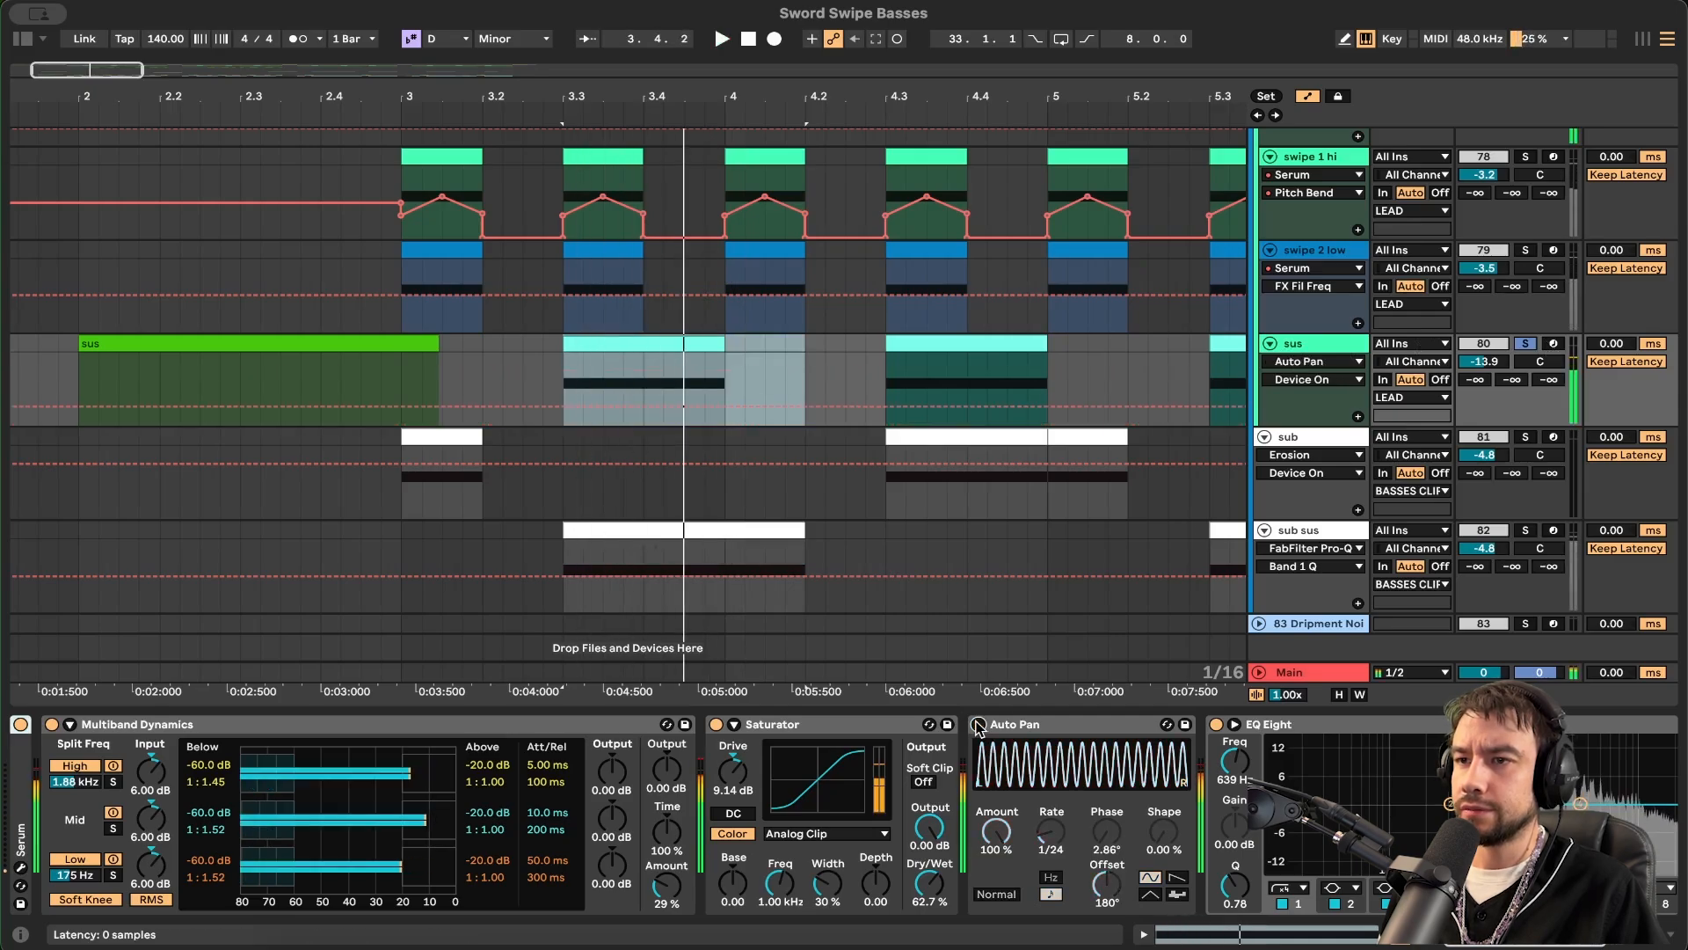
{"action": "left_click", "coordinate": [978, 725]}
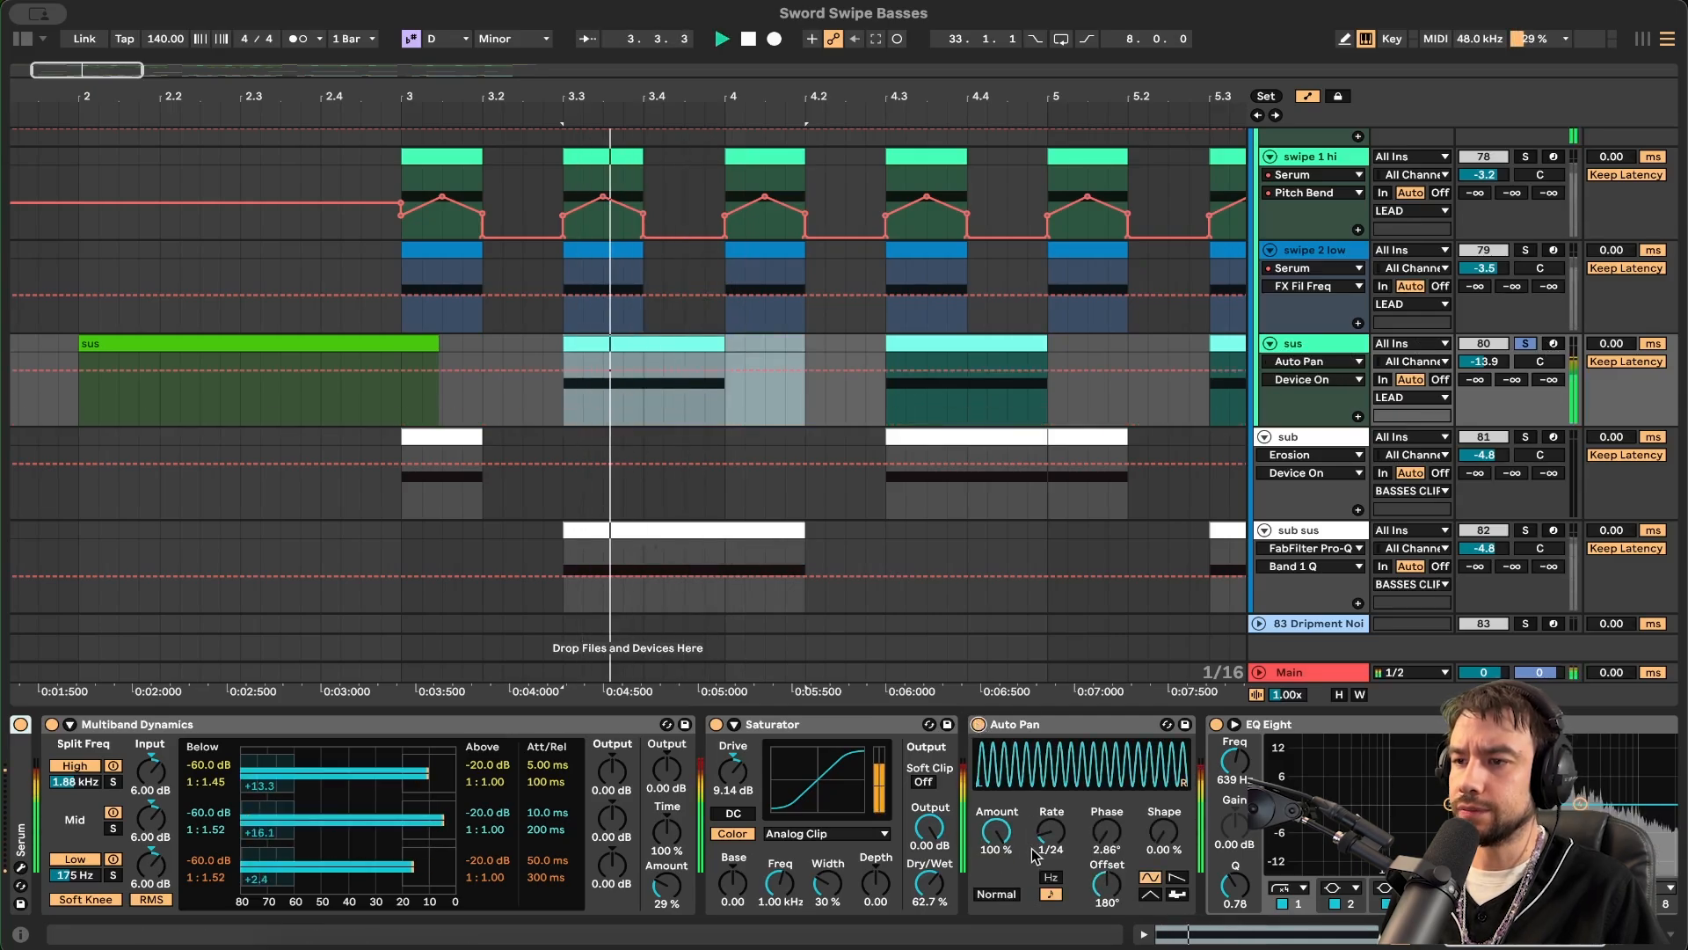
{"action": "key", "text": "space"}
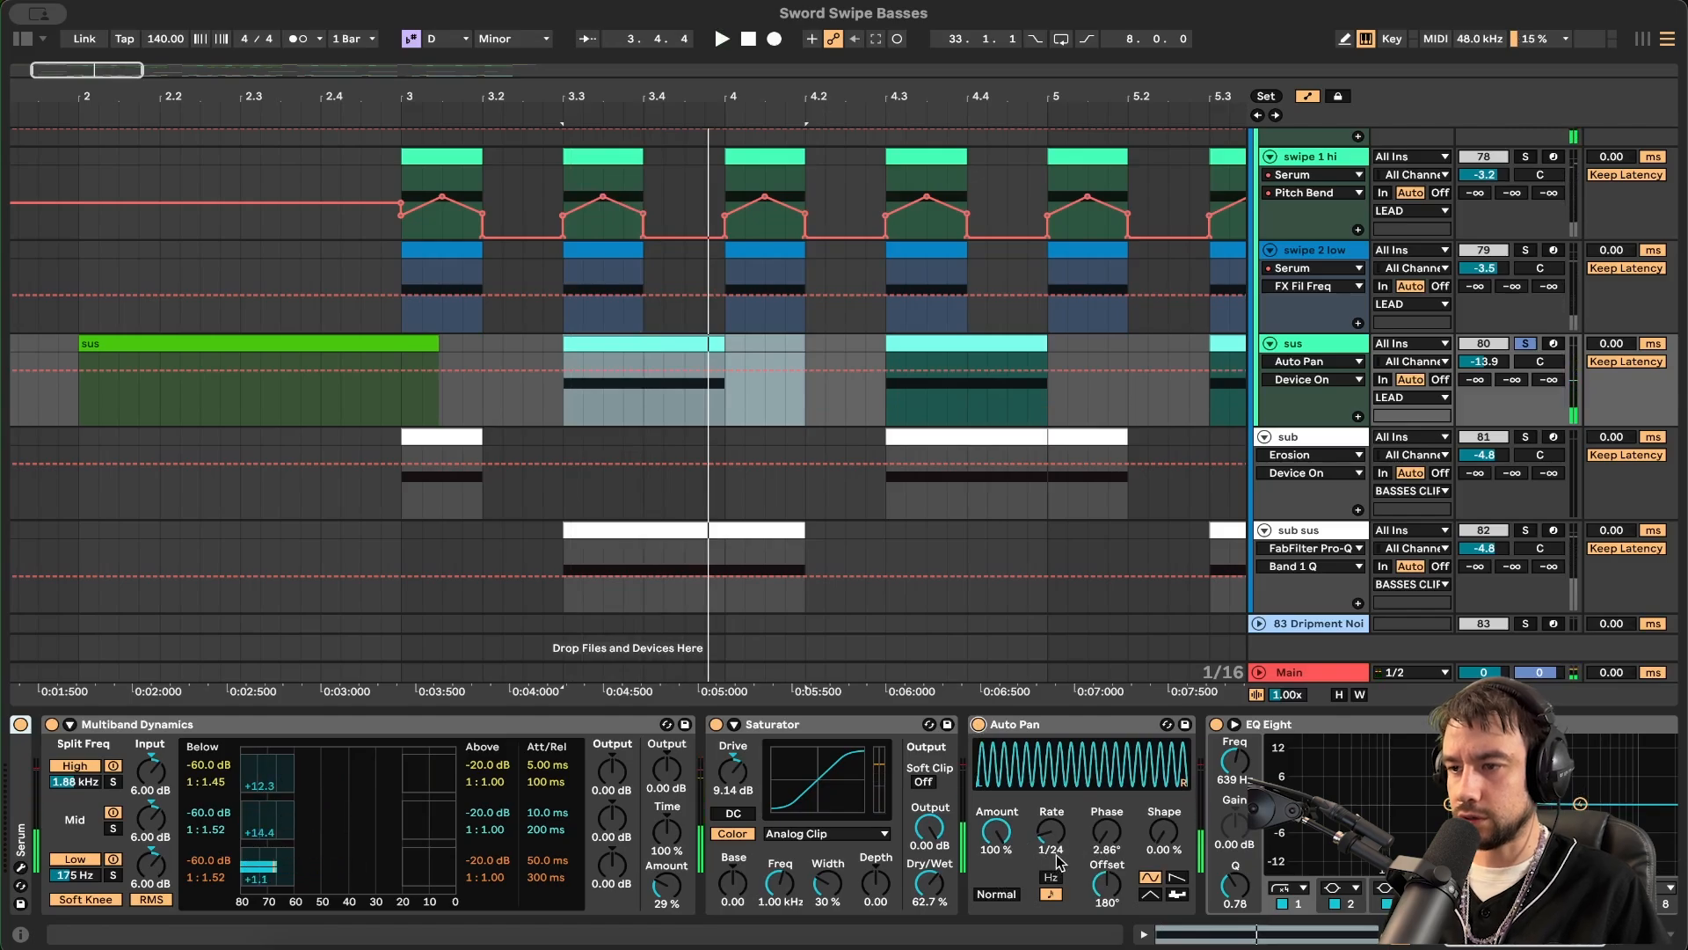
- Review the Phase, Offset and Shape settings of the Auto Pan on the sus track
{"action": "left_click", "coordinate": [1106, 831]}
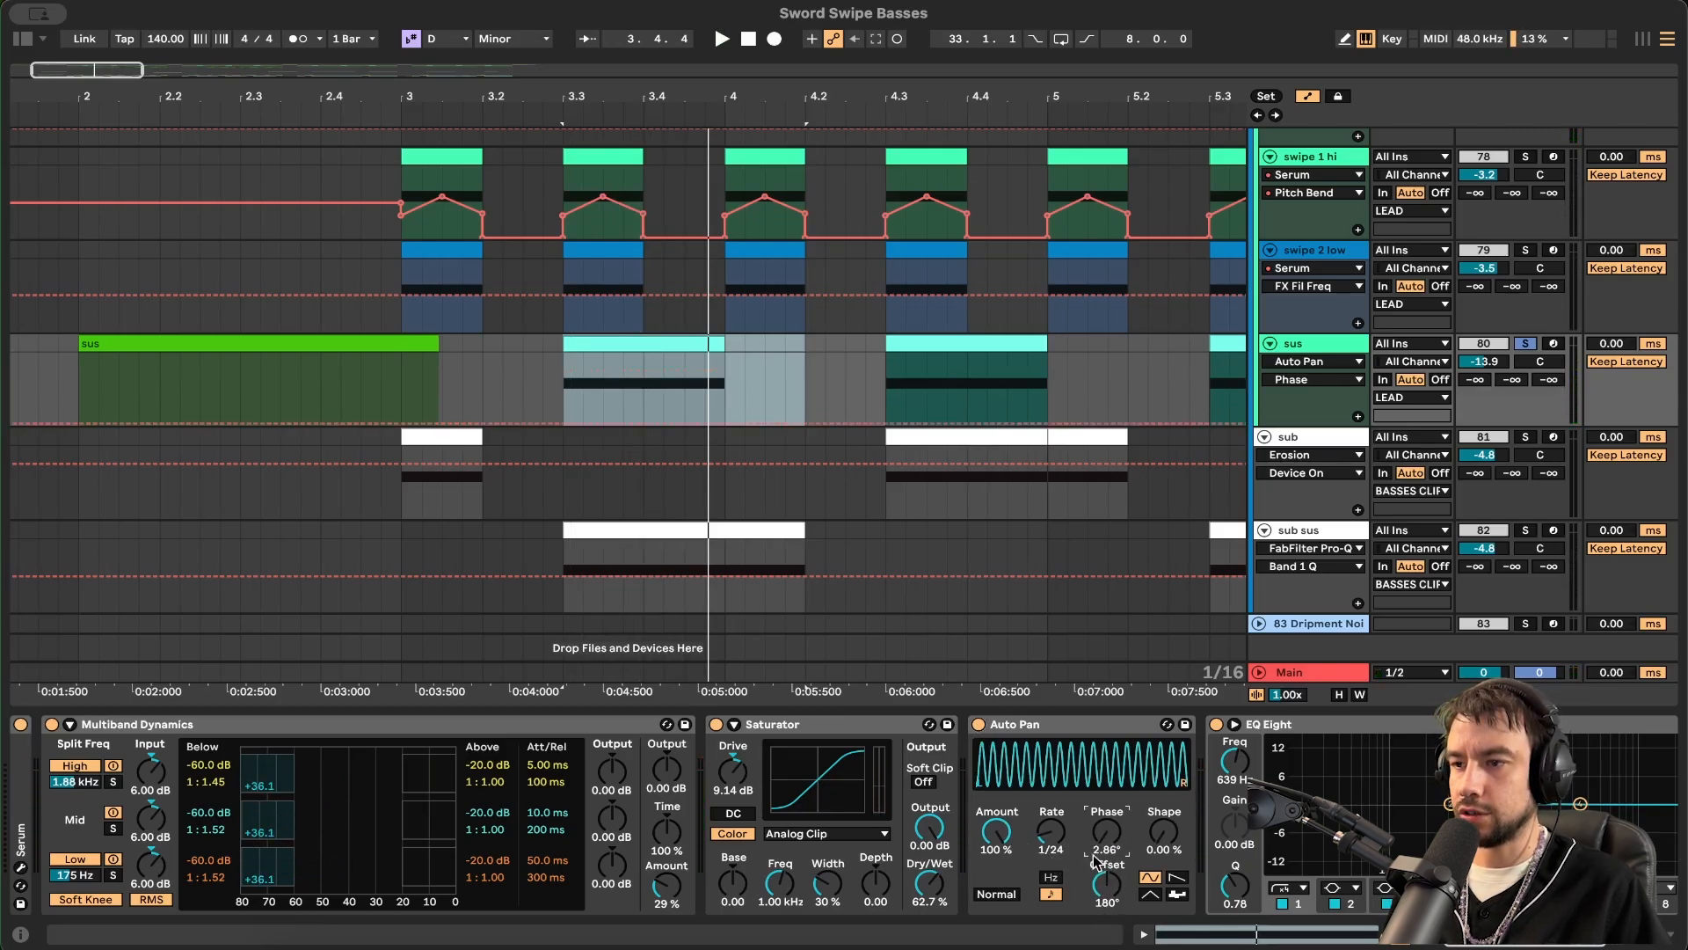
{"action": "left_click", "coordinate": [1115, 880]}
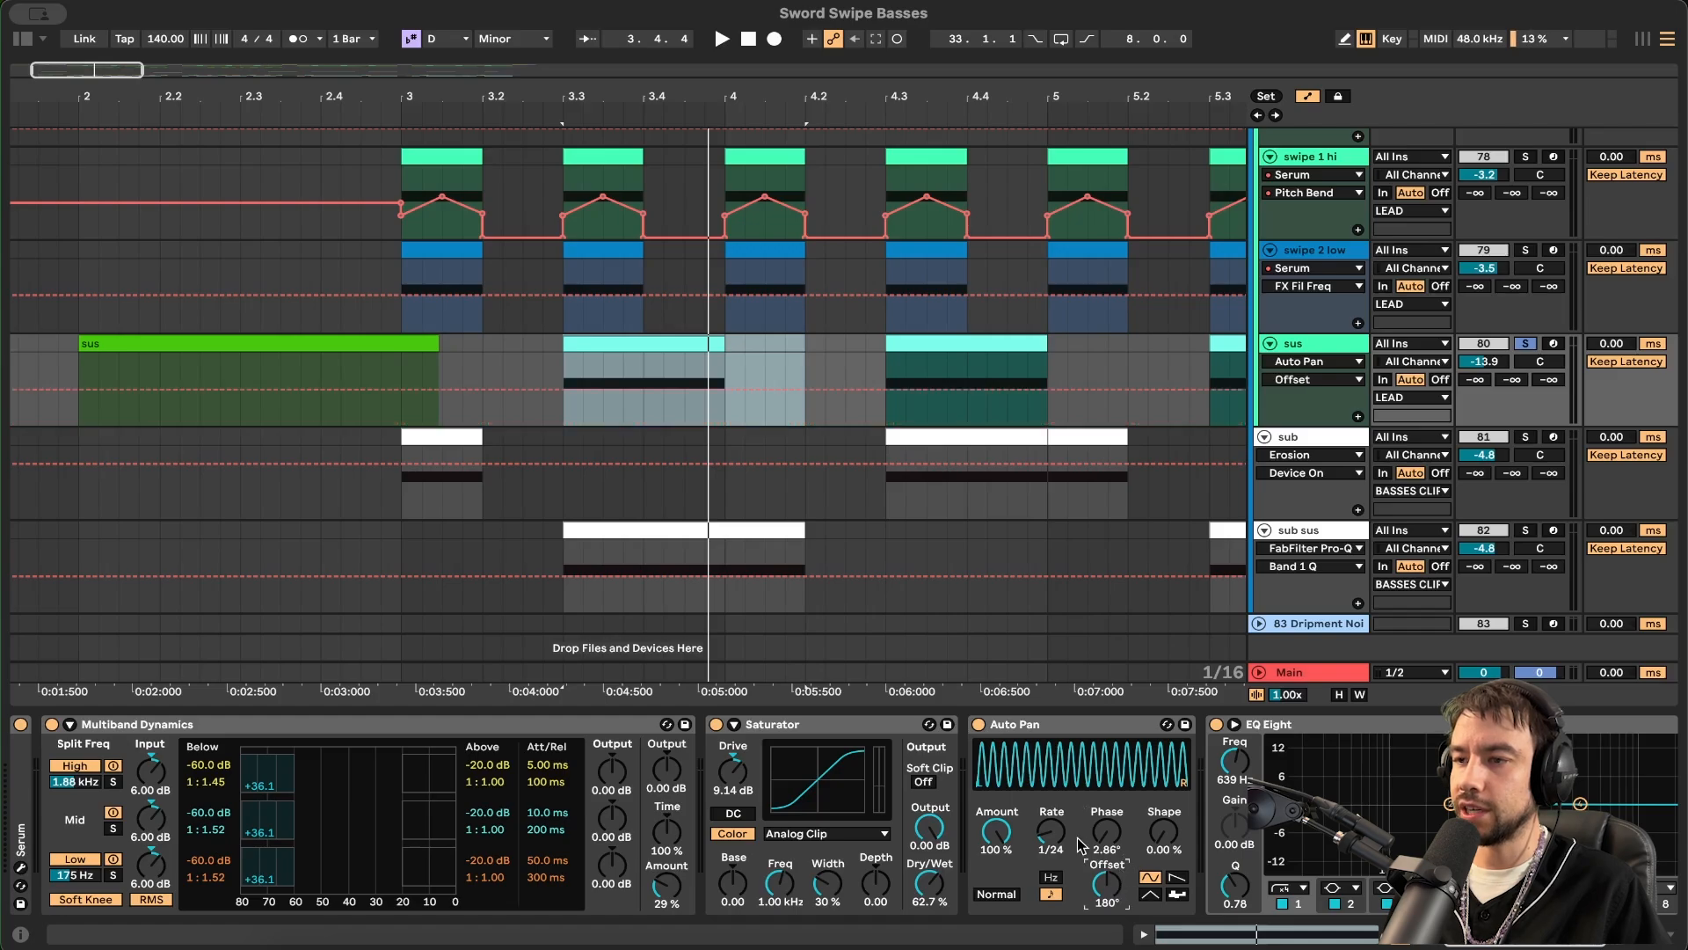
{"action": "left_click", "coordinate": [1164, 833]}
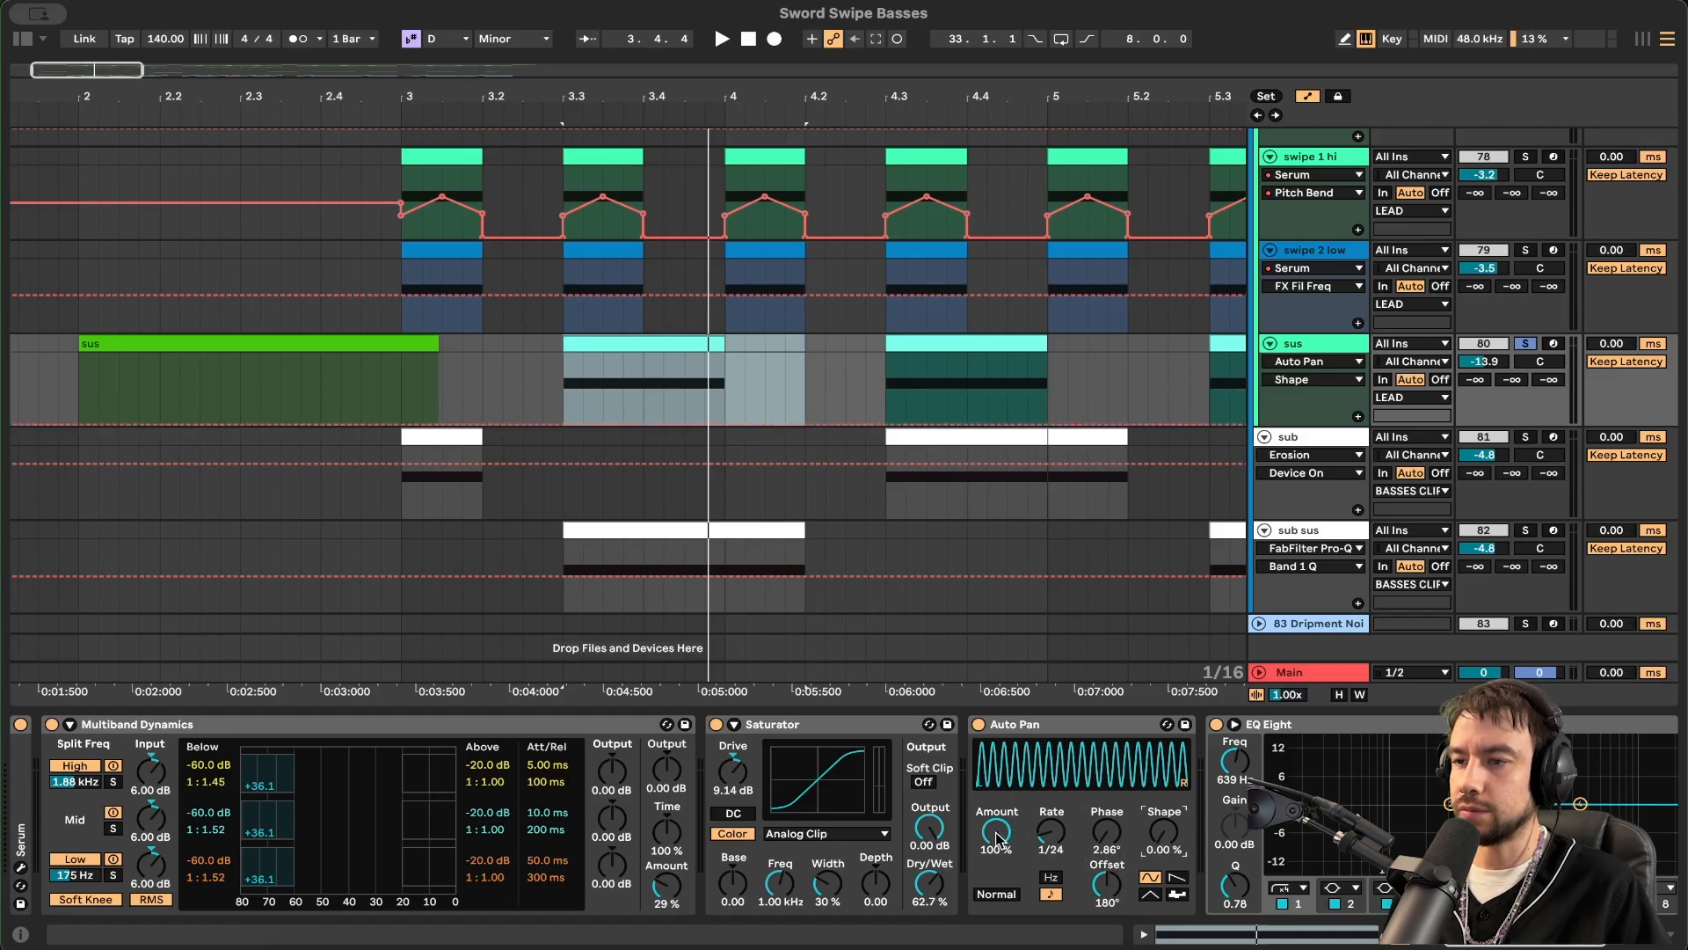
- Replay the sus clip from 3.3.1, toggling Auto Pan off and on to compare the effect once more
{"action": "key", "text": "space"}
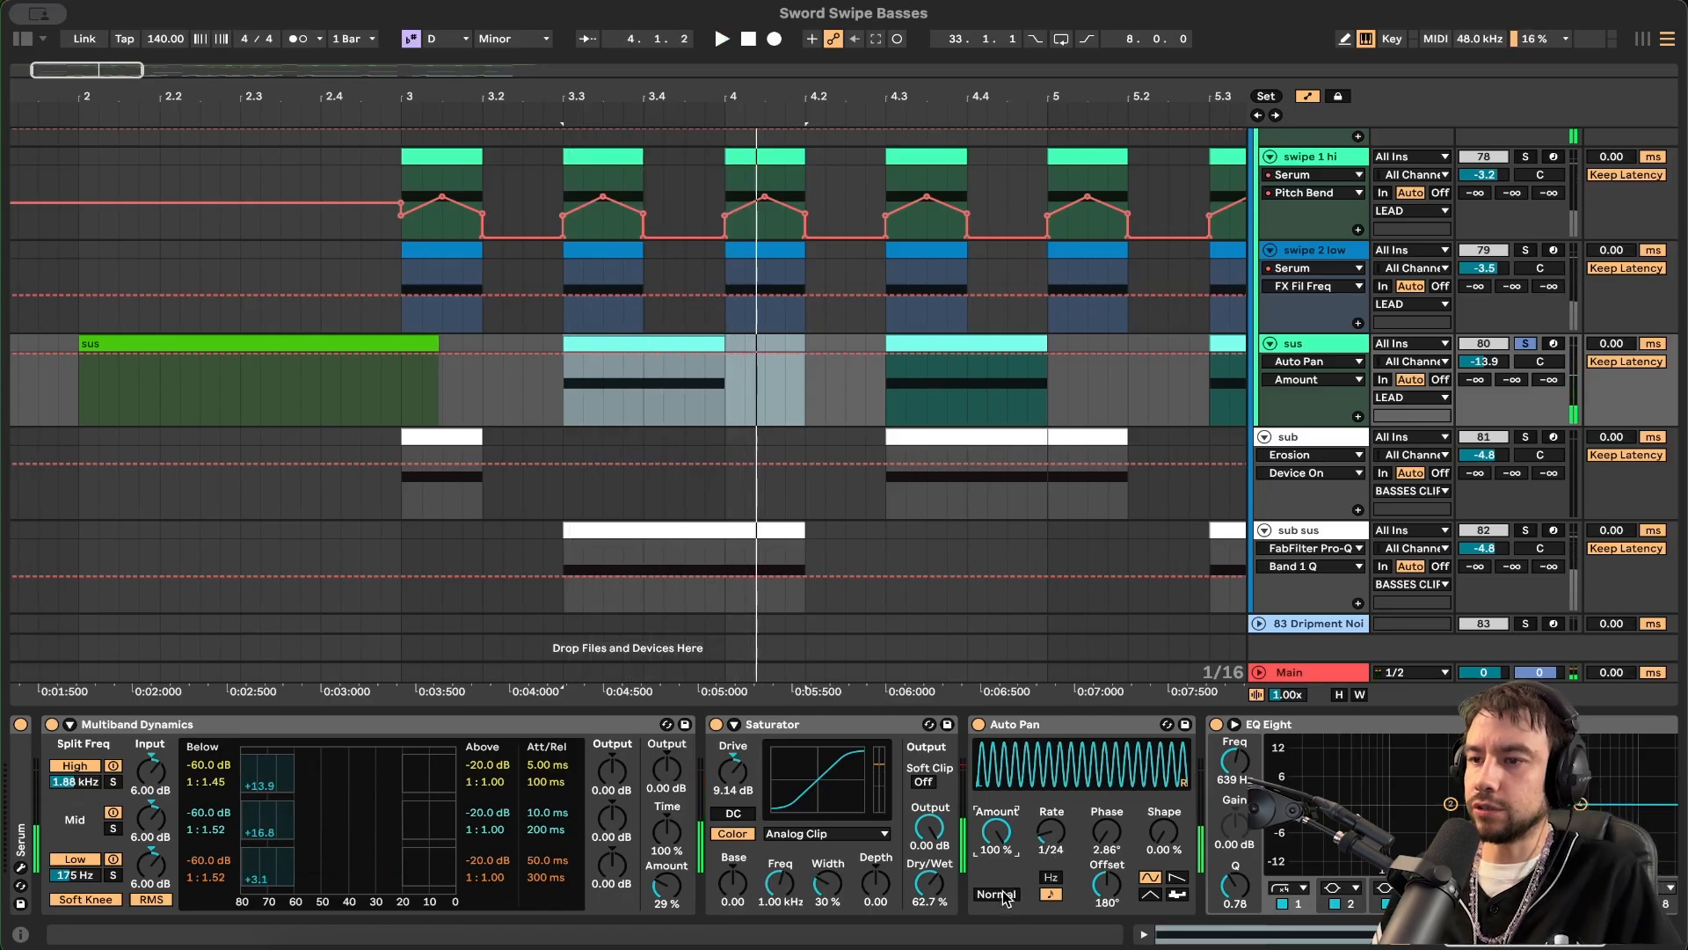
{"action": "left_click", "coordinate": [978, 724]}
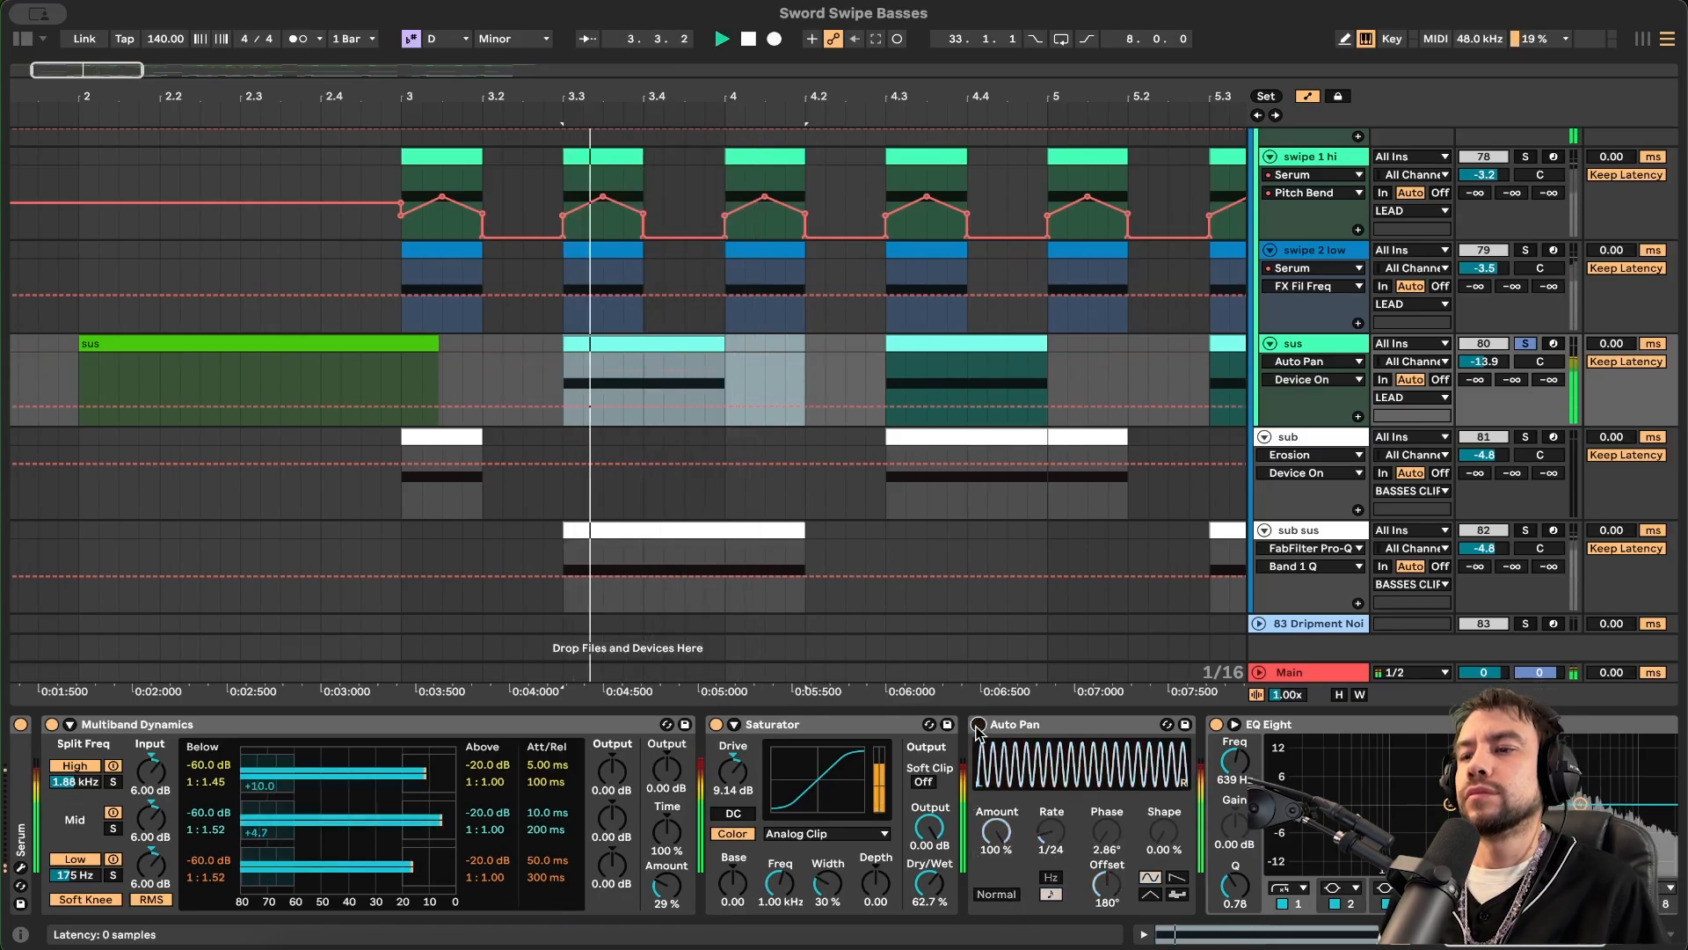
{"action": "left_click", "coordinate": [978, 725]}
- Examine the EQ Eight after Auto Pan and return to Serum at the start of the sus chain
{"action": "scroll", "coordinate": [962, 820], "scroll_direction": "down", "scroll_amount": 2}
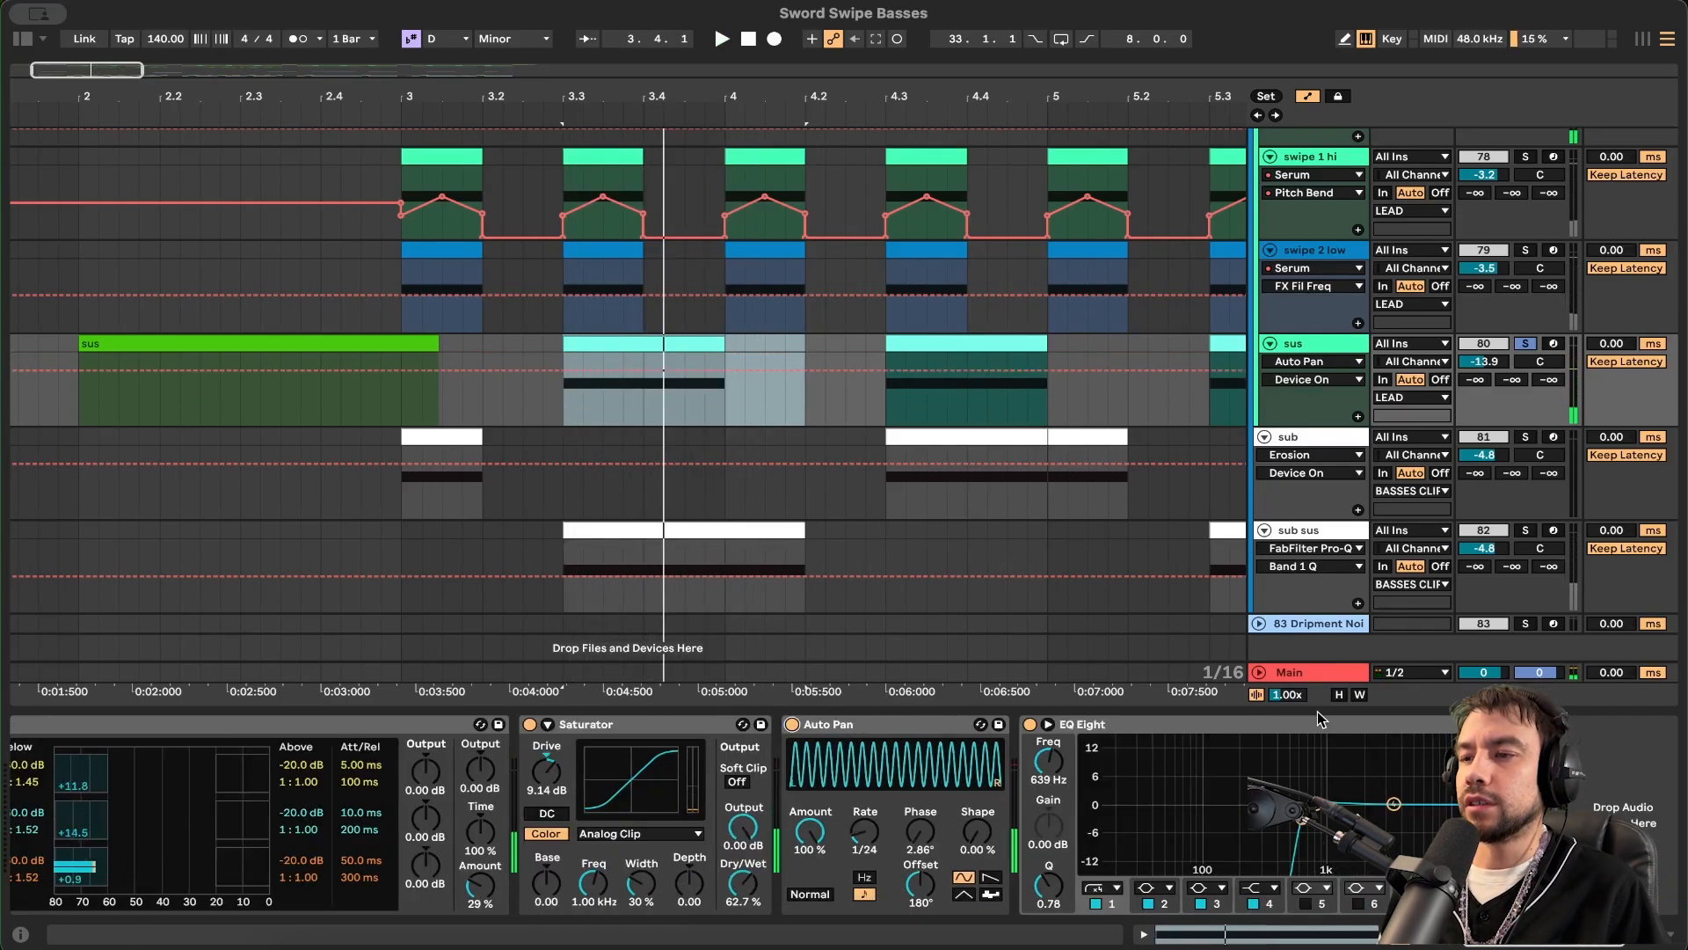
{"action": "left_click", "coordinate": [1207, 722]}
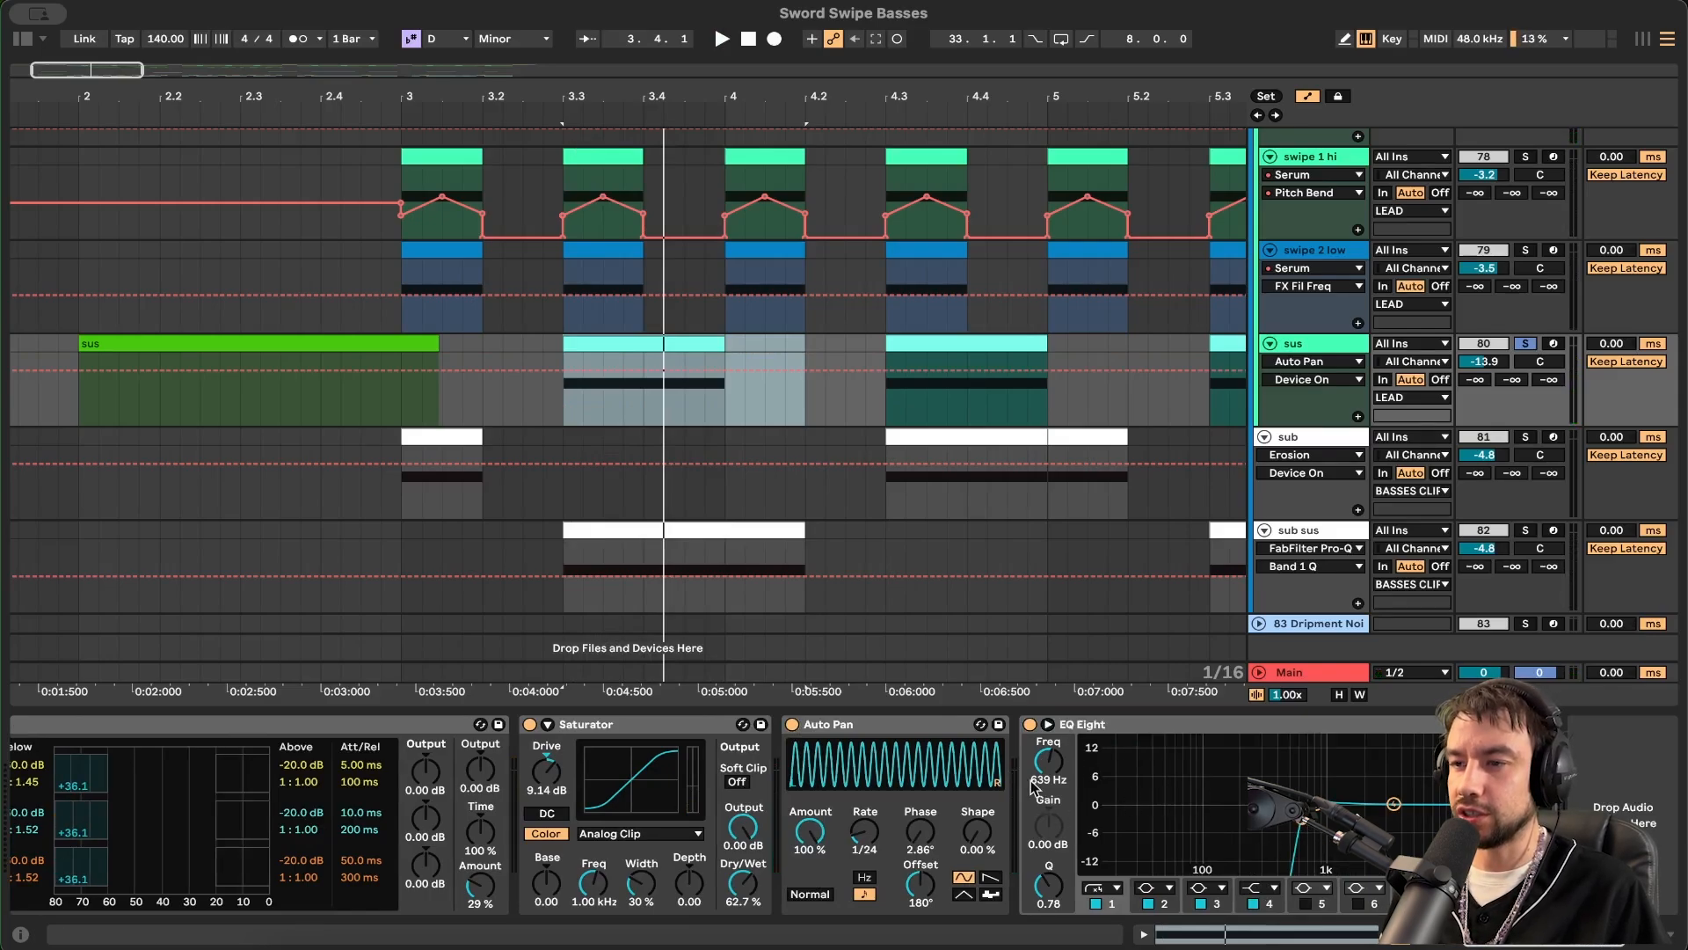
{"action": "scroll", "coordinate": [927, 846], "scroll_direction": "up", "scroll_amount": 2}
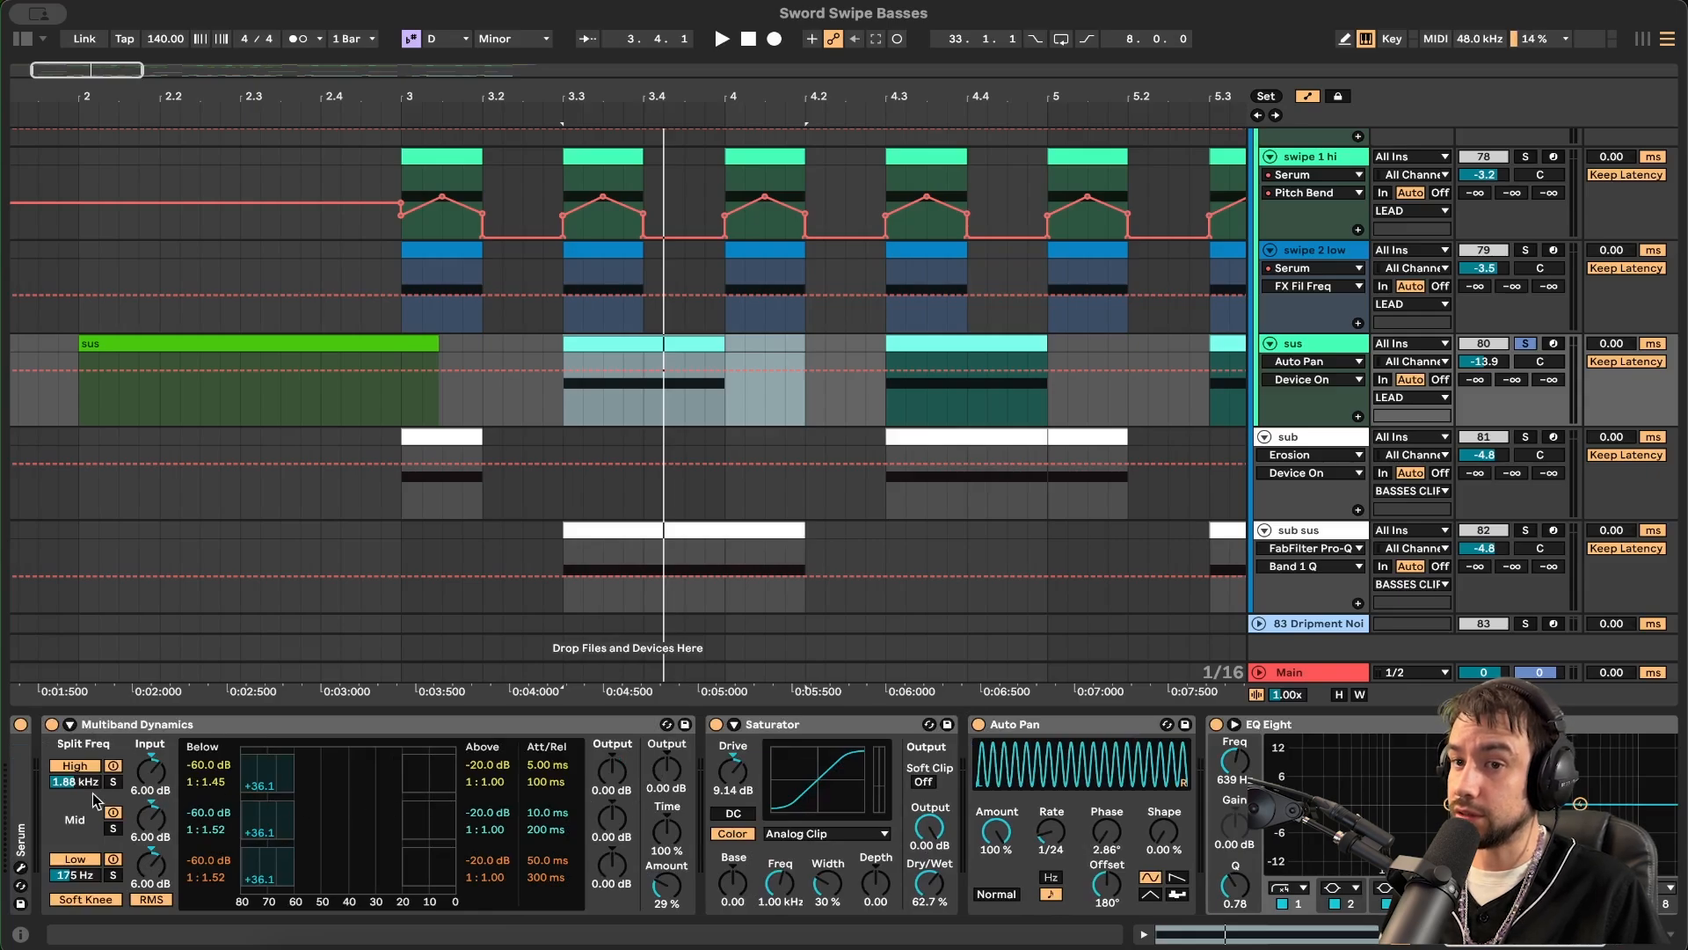
{"action": "scroll", "coordinate": [440, 802], "scroll_direction": "up", "scroll_amount": 3}
{"action": "scroll", "coordinate": [436, 798], "scroll_direction": "right", "scroll_amount": 1}
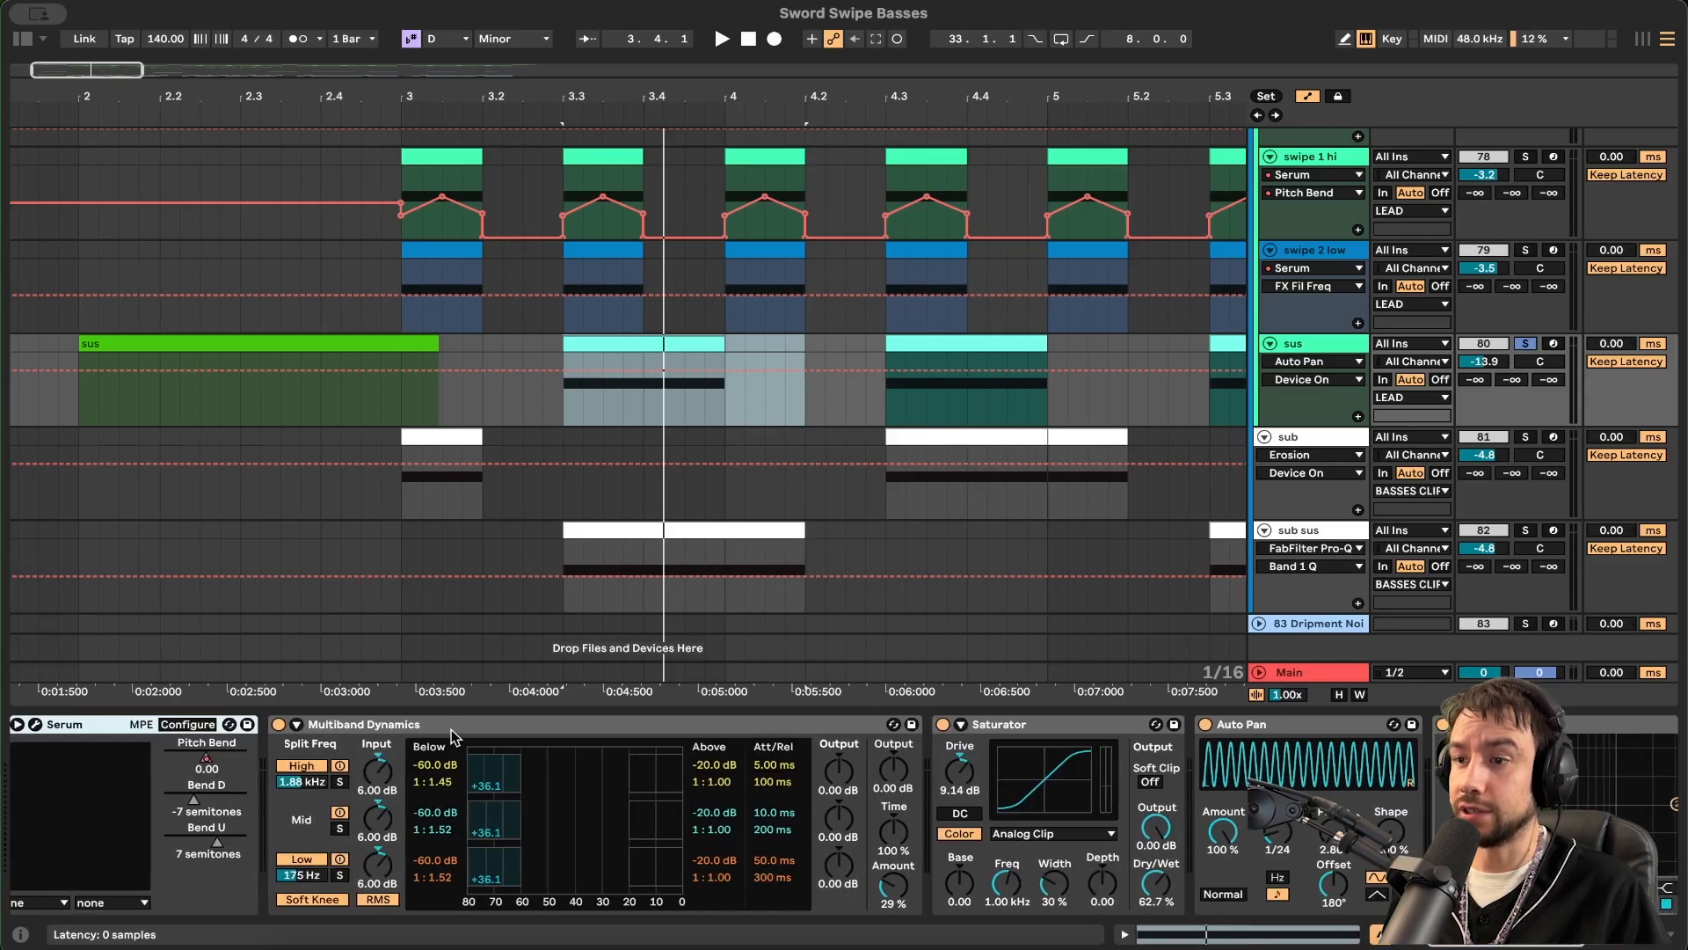
{"action": "scroll", "coordinate": [966, 728], "scroll_direction": "left", "scroll_amount": 1}
- Review the Multiband Dynamics Amount and the Saturator's Drive and Dry/Wet on the sus track
{"action": "left_click", "coordinate": [702, 719]}
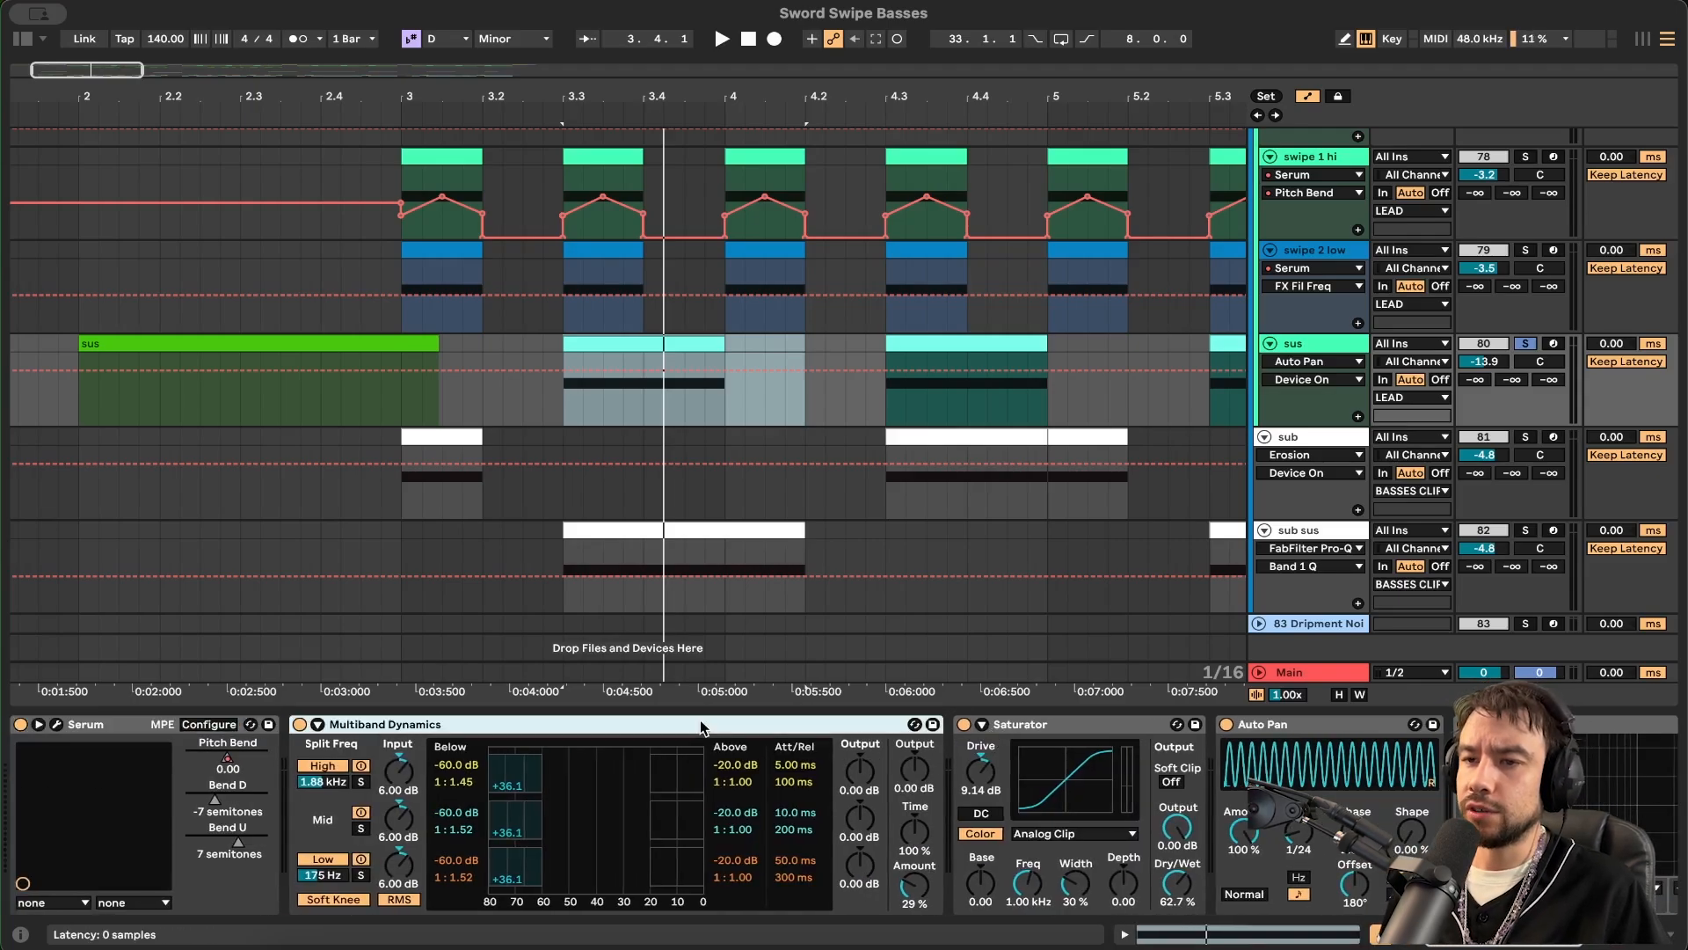
{"action": "left_click", "coordinate": [1020, 730]}
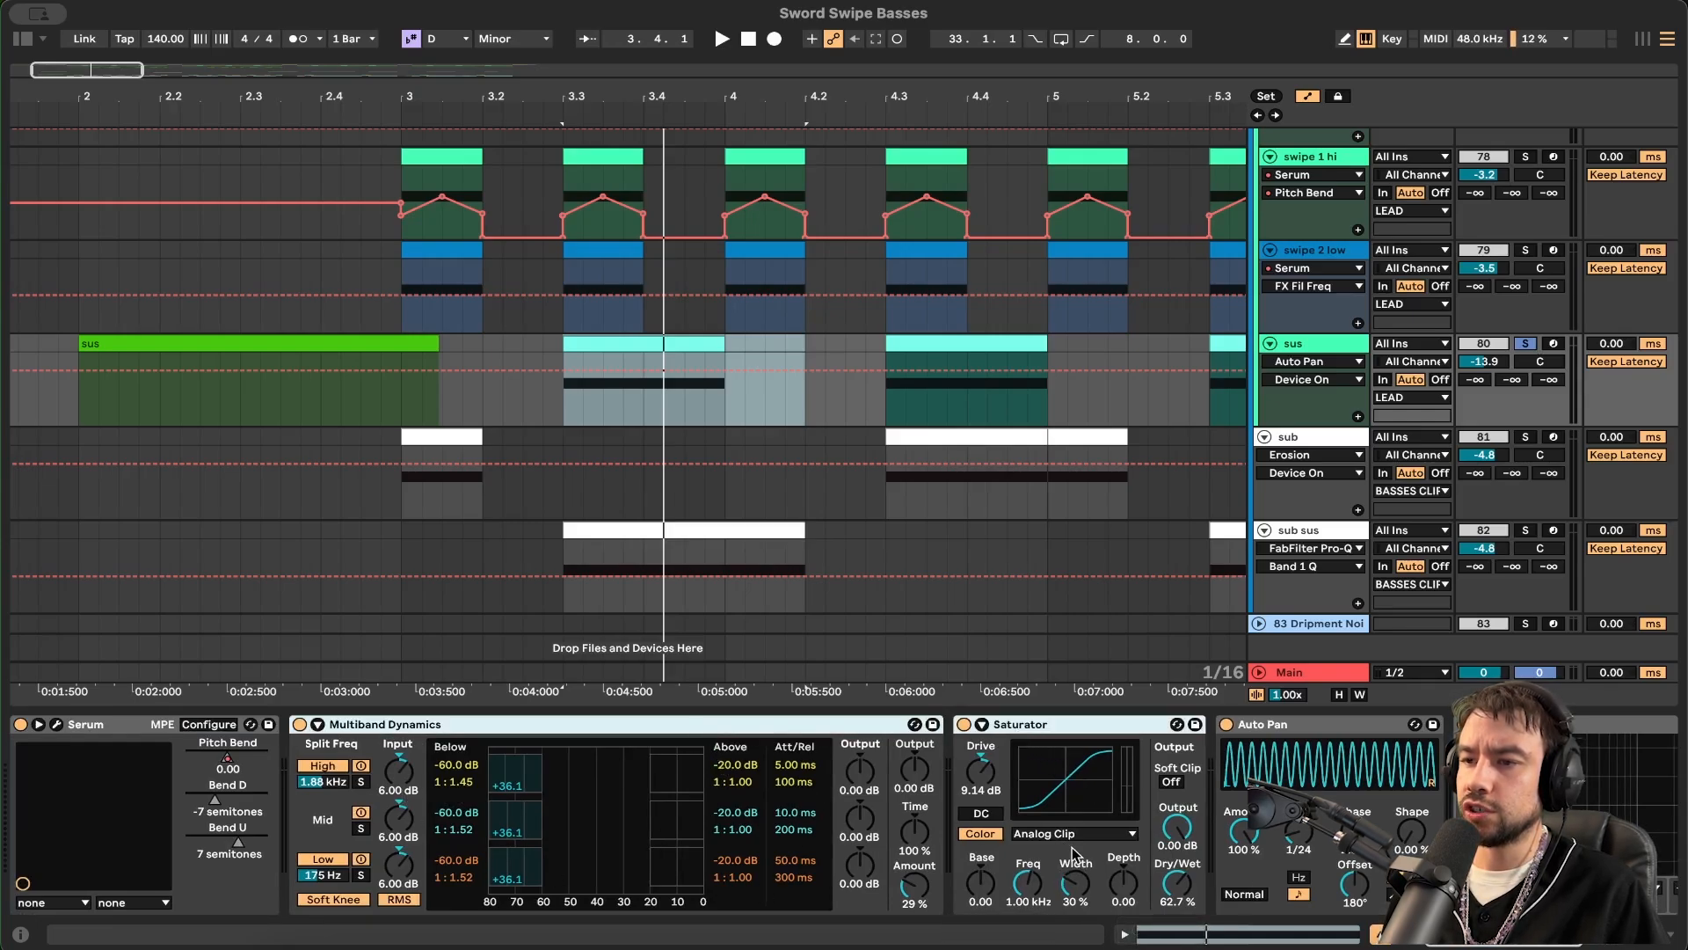
{"action": "left_click", "coordinate": [932, 886]}
{"action": "left_click", "coordinate": [1185, 896]}
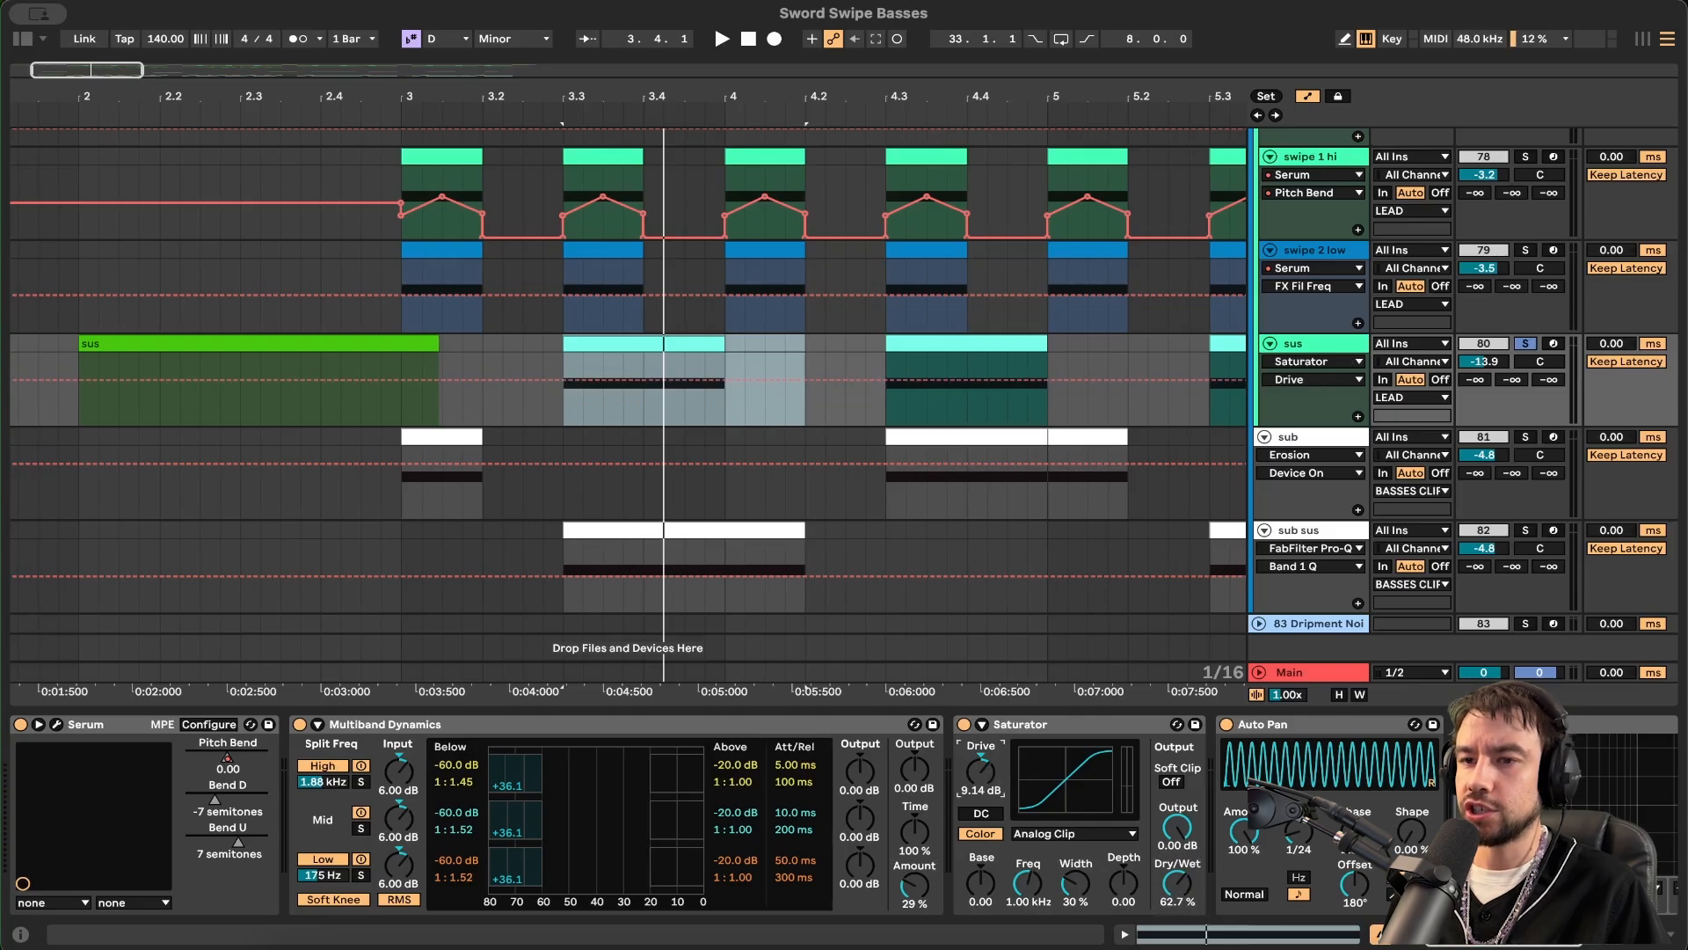
{"action": "scroll", "coordinate": [884, 902], "scroll_direction": "right", "scroll_amount": 5}
{"action": "scroll", "coordinate": [884, 902], "scroll_direction": "left", "scroll_amount": 5}
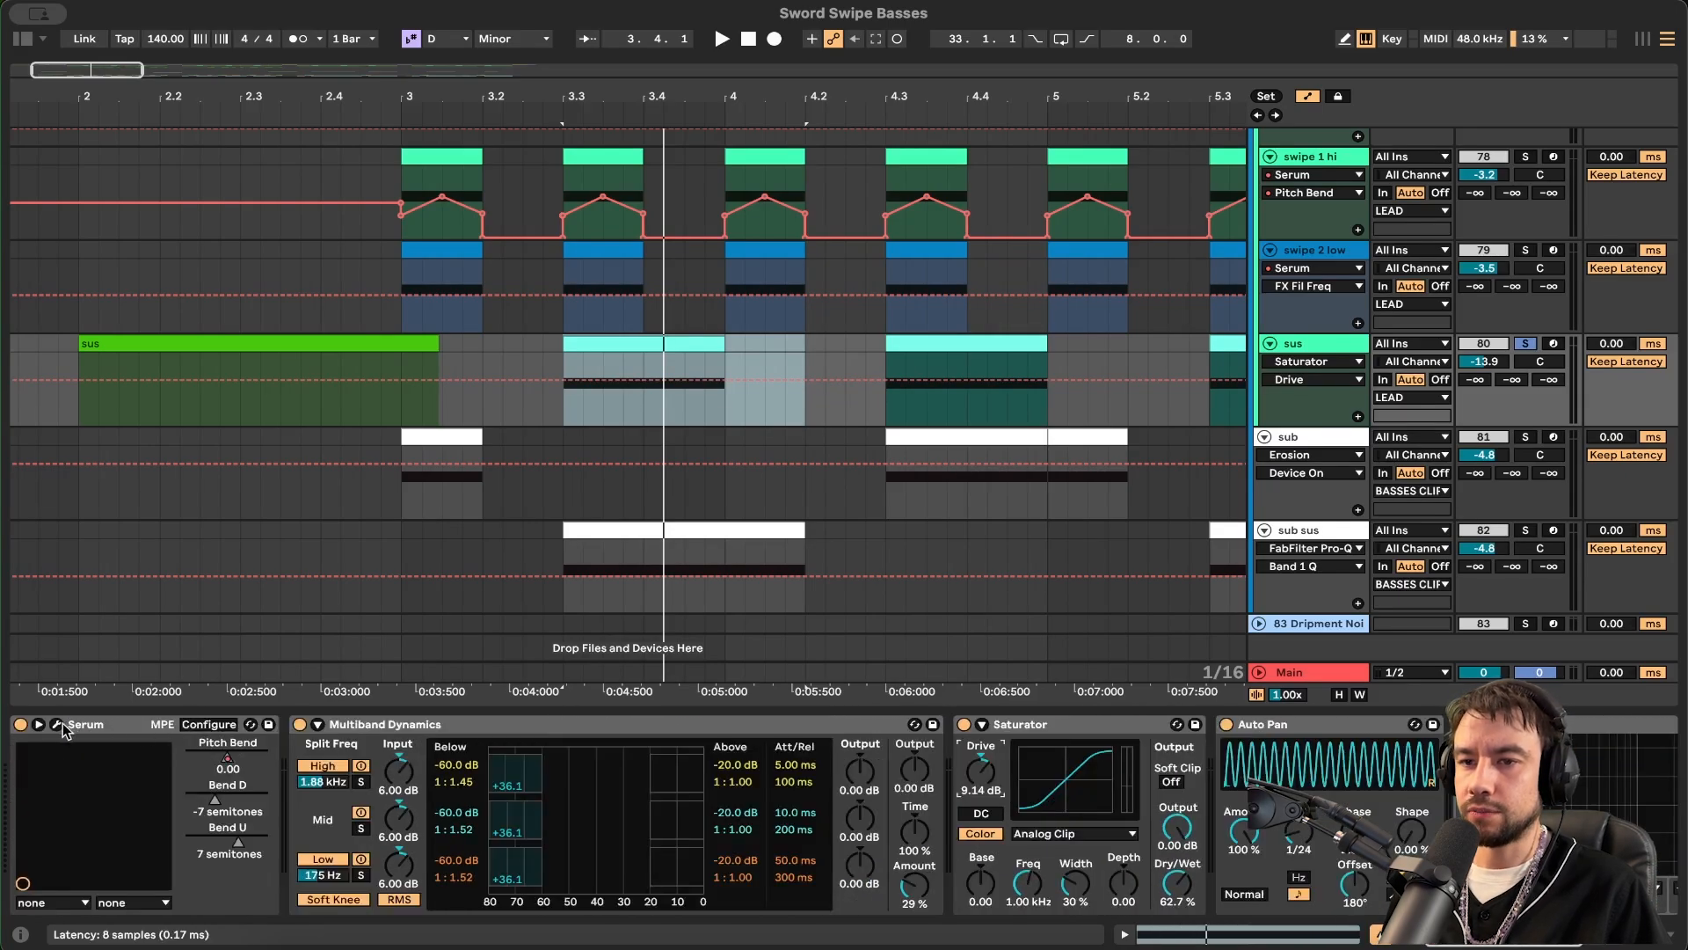
- Open the sus track's Serum patch and review Osc B's wavetable position, Sync warp and their LFO 1 modulation
{"action": "left_click", "coordinate": [55, 725]}
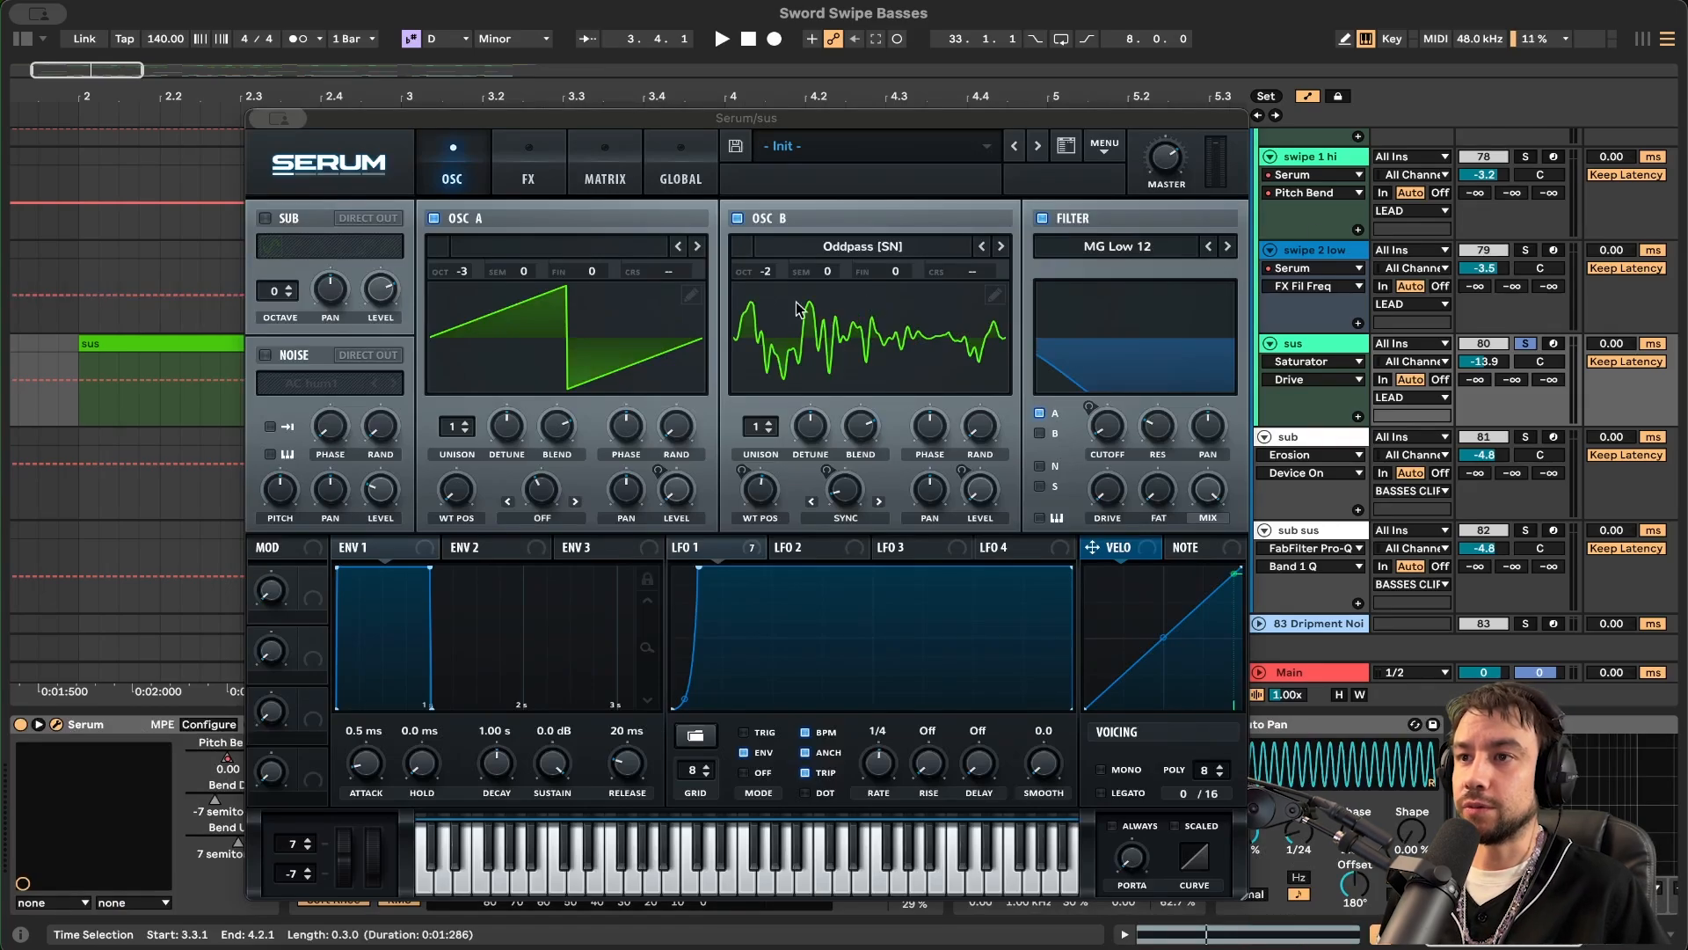
{"action": "left_click", "coordinate": [739, 218]}
{"action": "left_click", "coordinate": [736, 219]}
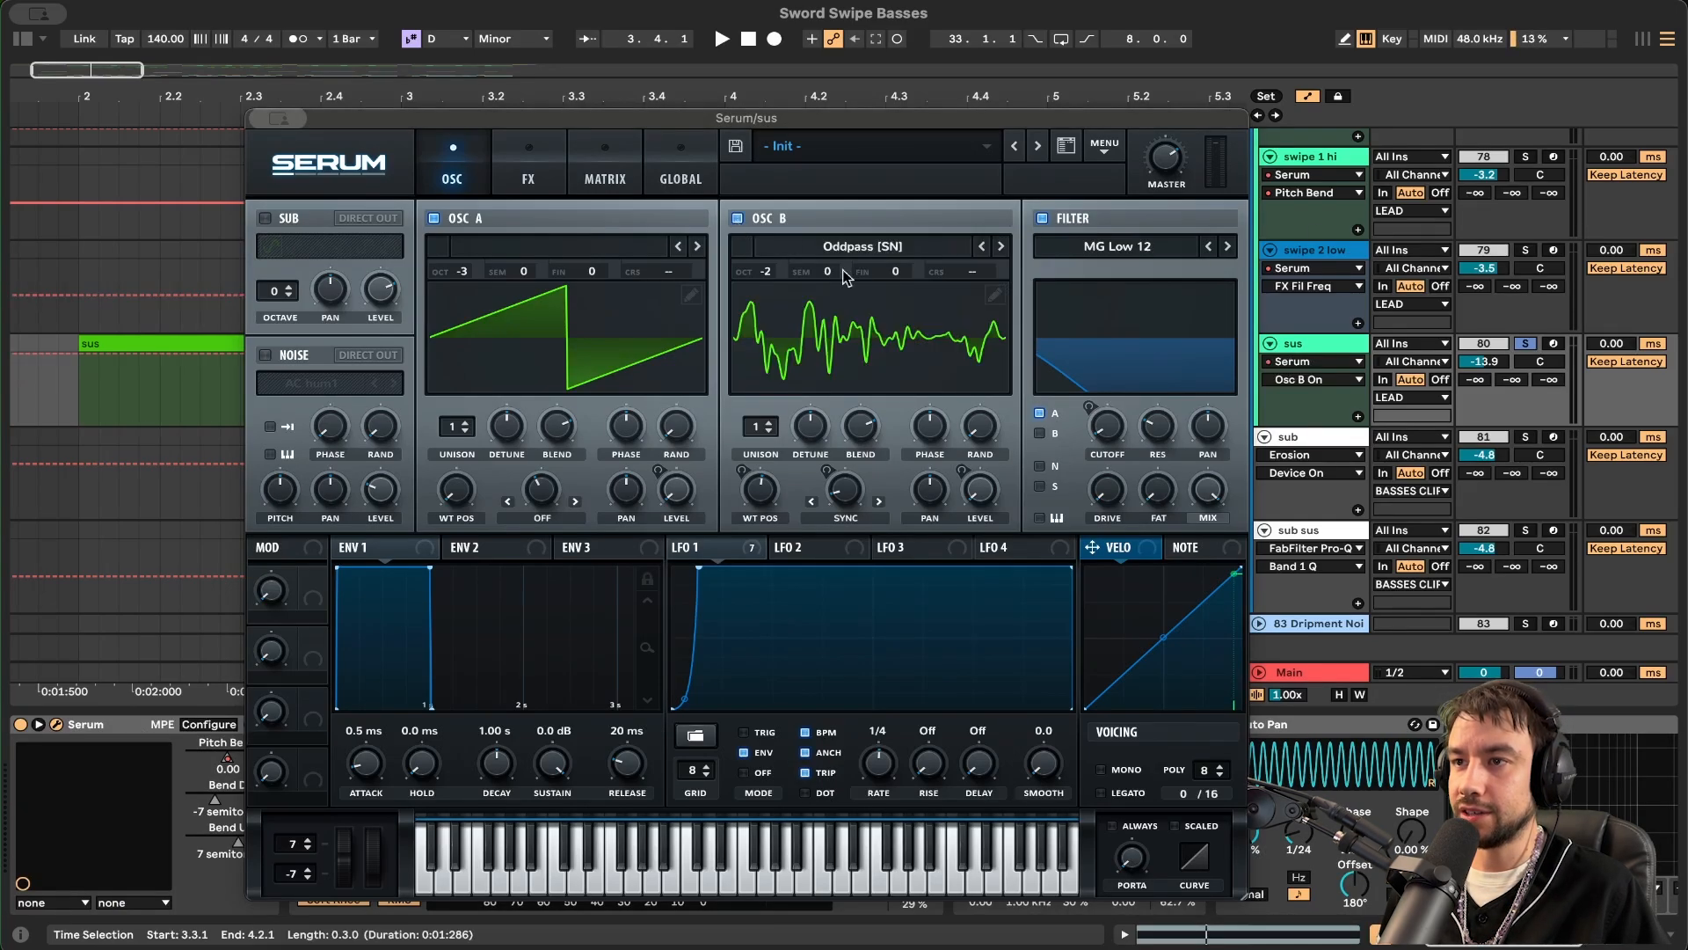
{"action": "left_click", "coordinate": [761, 494]}
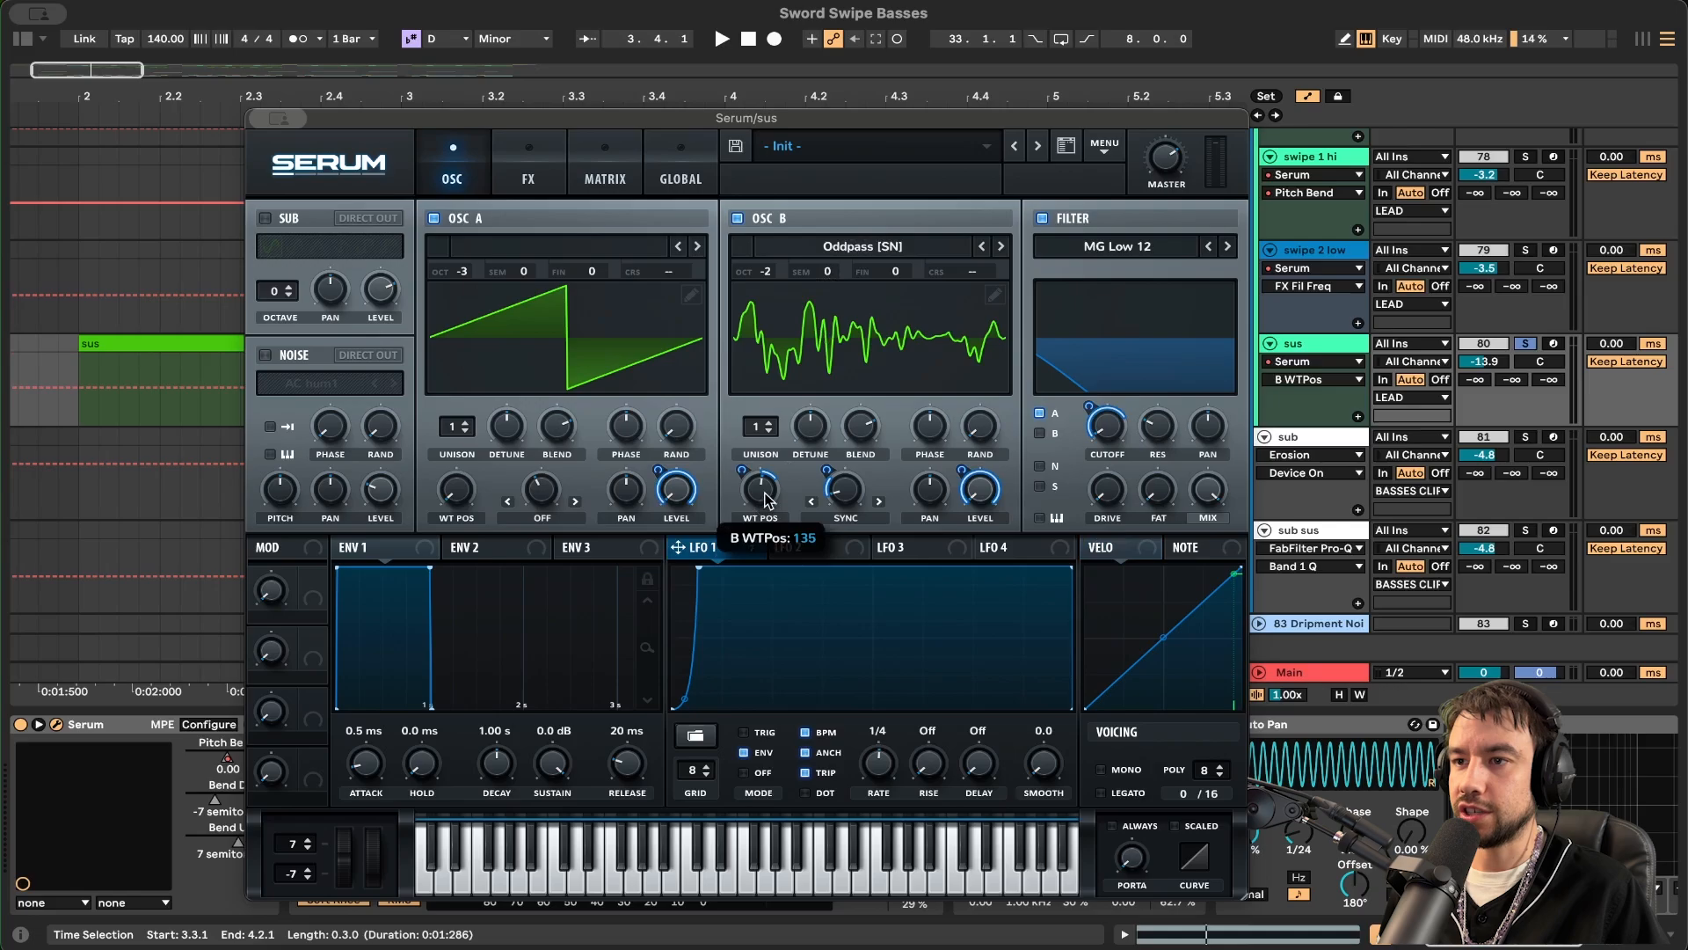
{"action": "left_click", "coordinate": [743, 473]}
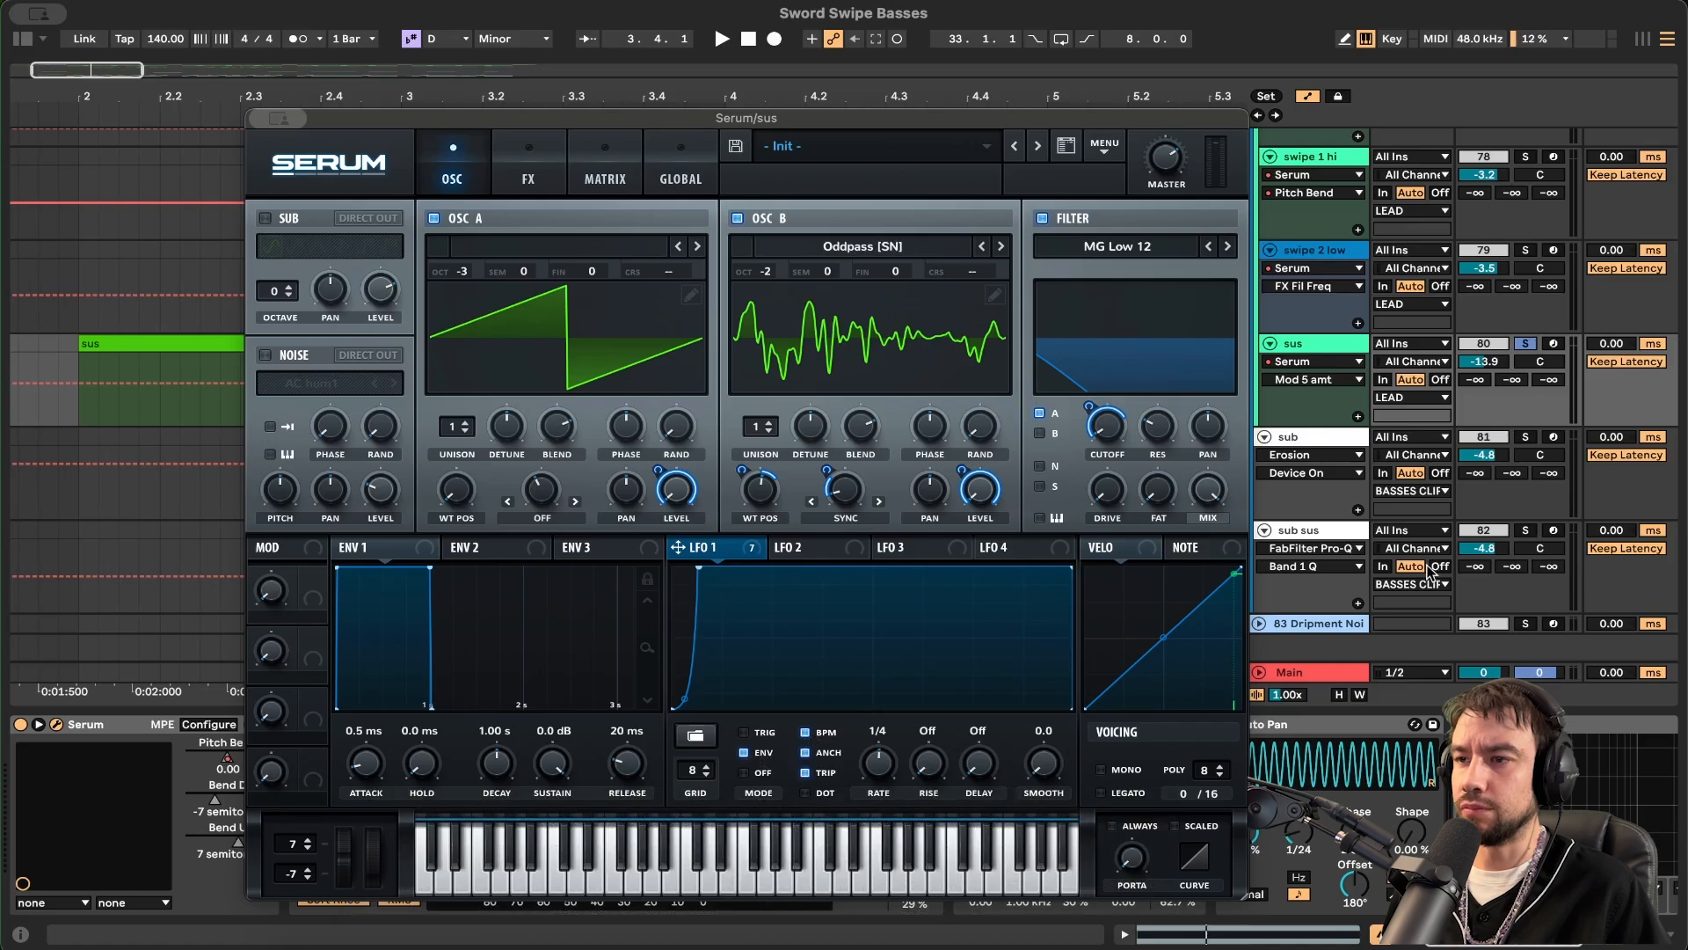
{"action": "left_click", "coordinate": [844, 482]}
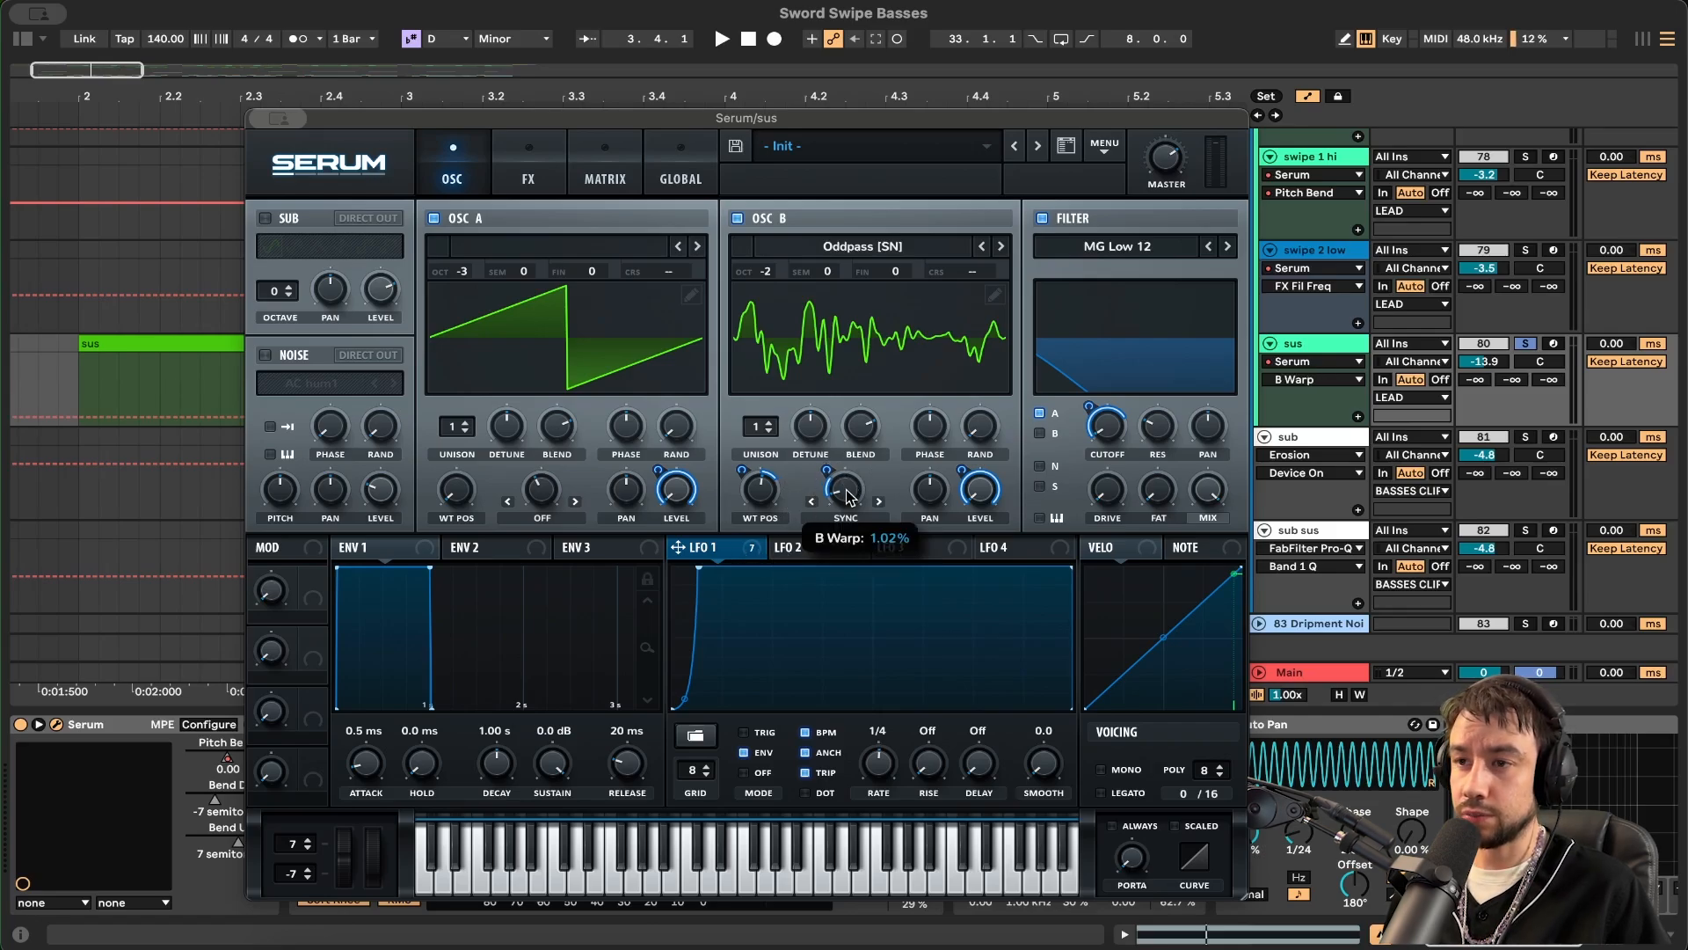
{"action": "left_click", "coordinate": [830, 466]}
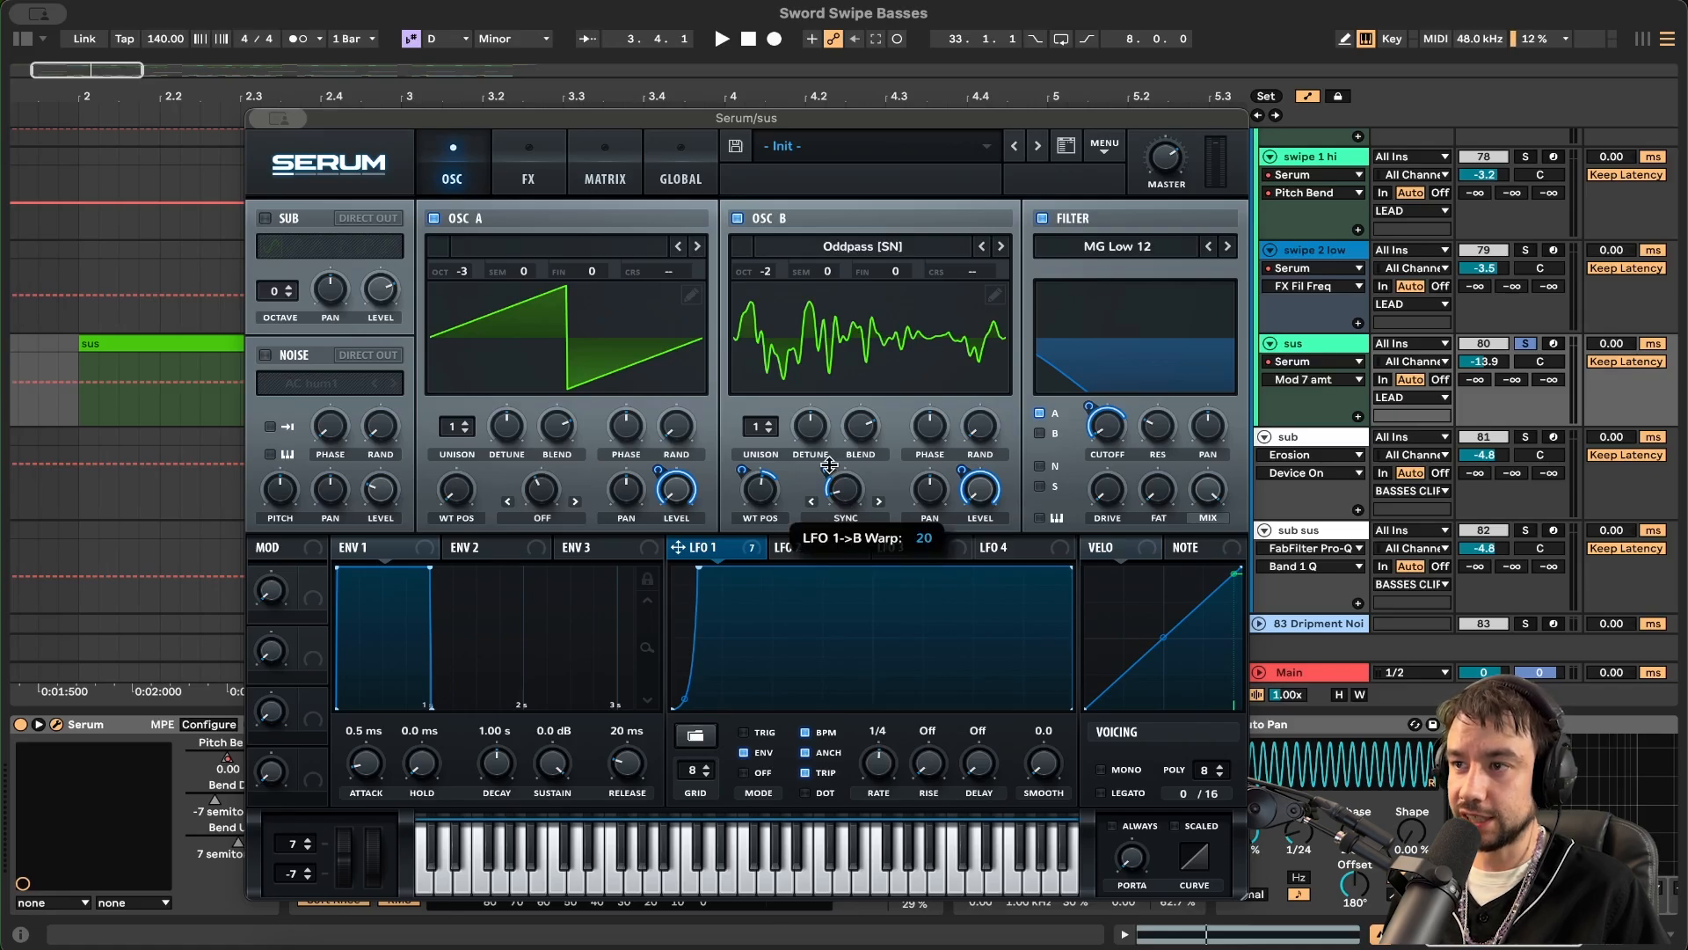
- Play the sus part while bypassing and re-enabling LFO 1 on Osc B's warp to compare the sound
{"action": "key", "text": "space"}
{"action": "key", "text": "space"}
{"action": "right_click", "coordinate": [837, 492]}
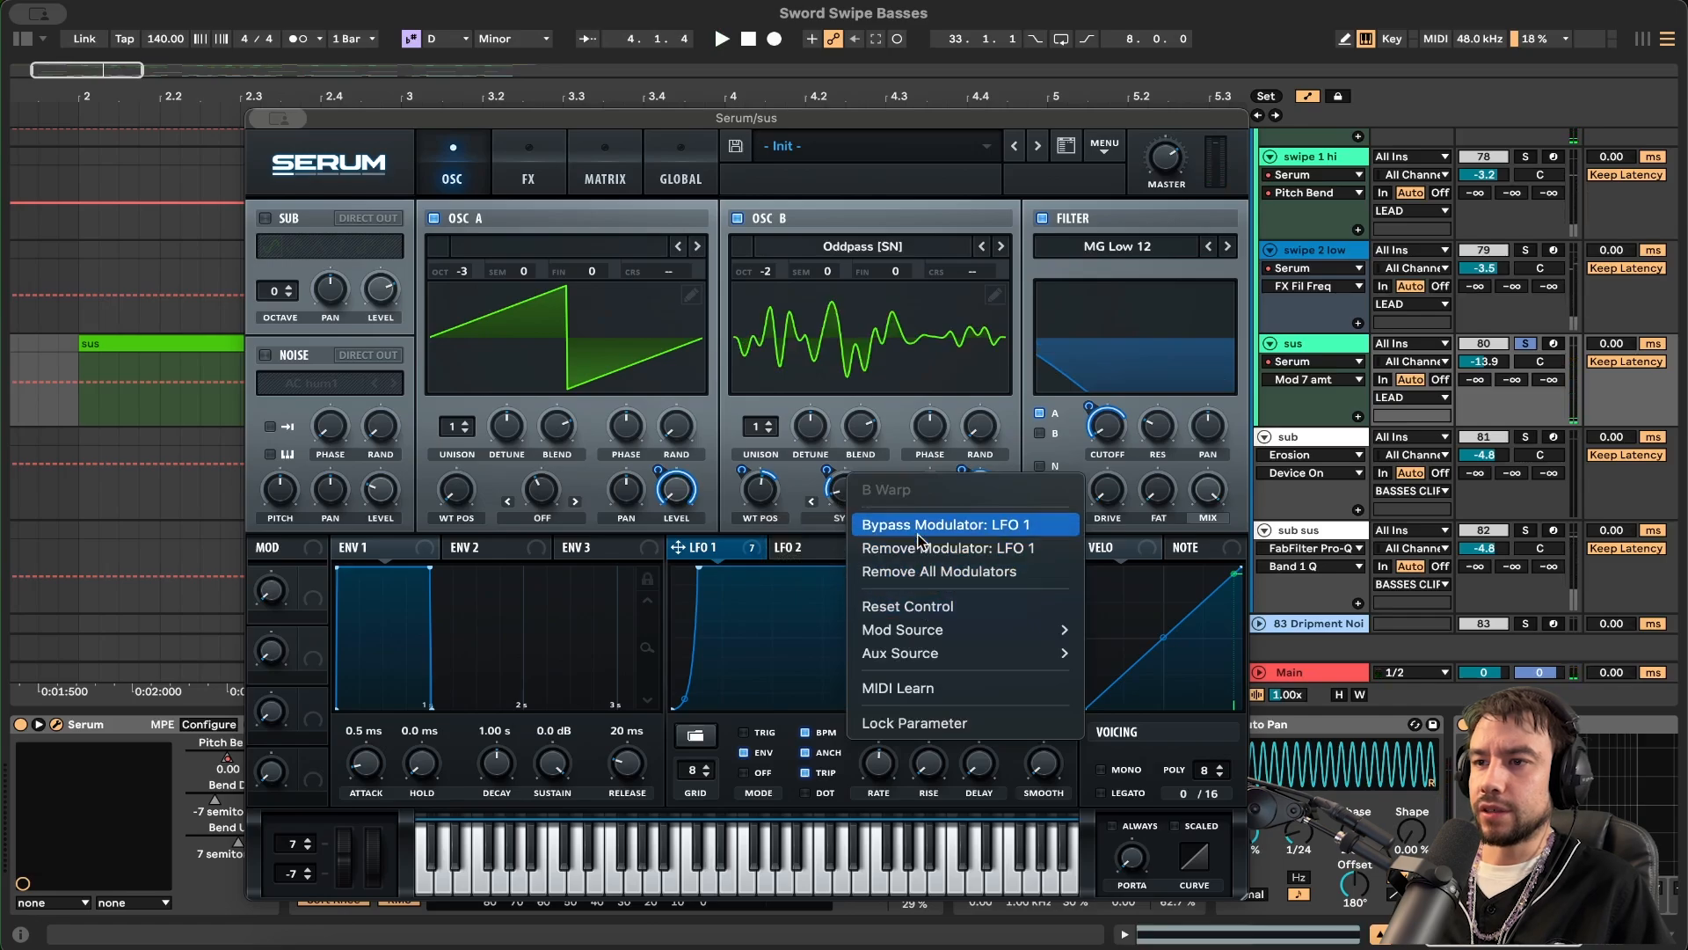
{"action": "left_click", "coordinate": [917, 525]}
{"action": "key", "text": "space"}
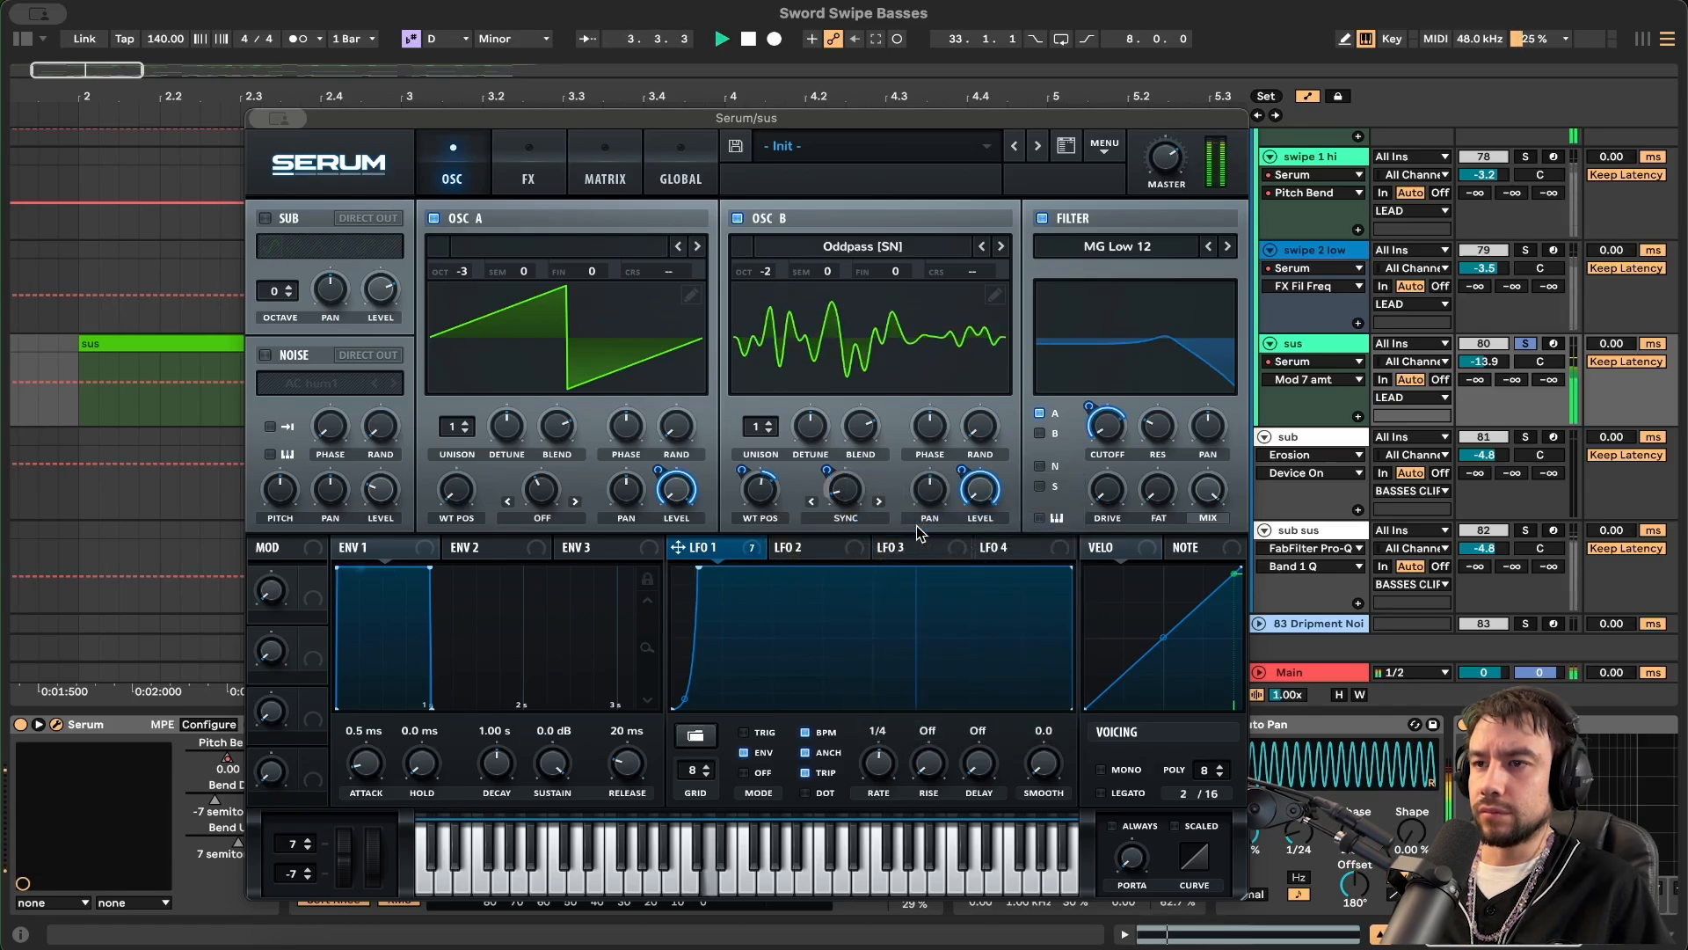
{"action": "key", "text": "space"}
{"action": "right_click", "coordinate": [846, 494]}
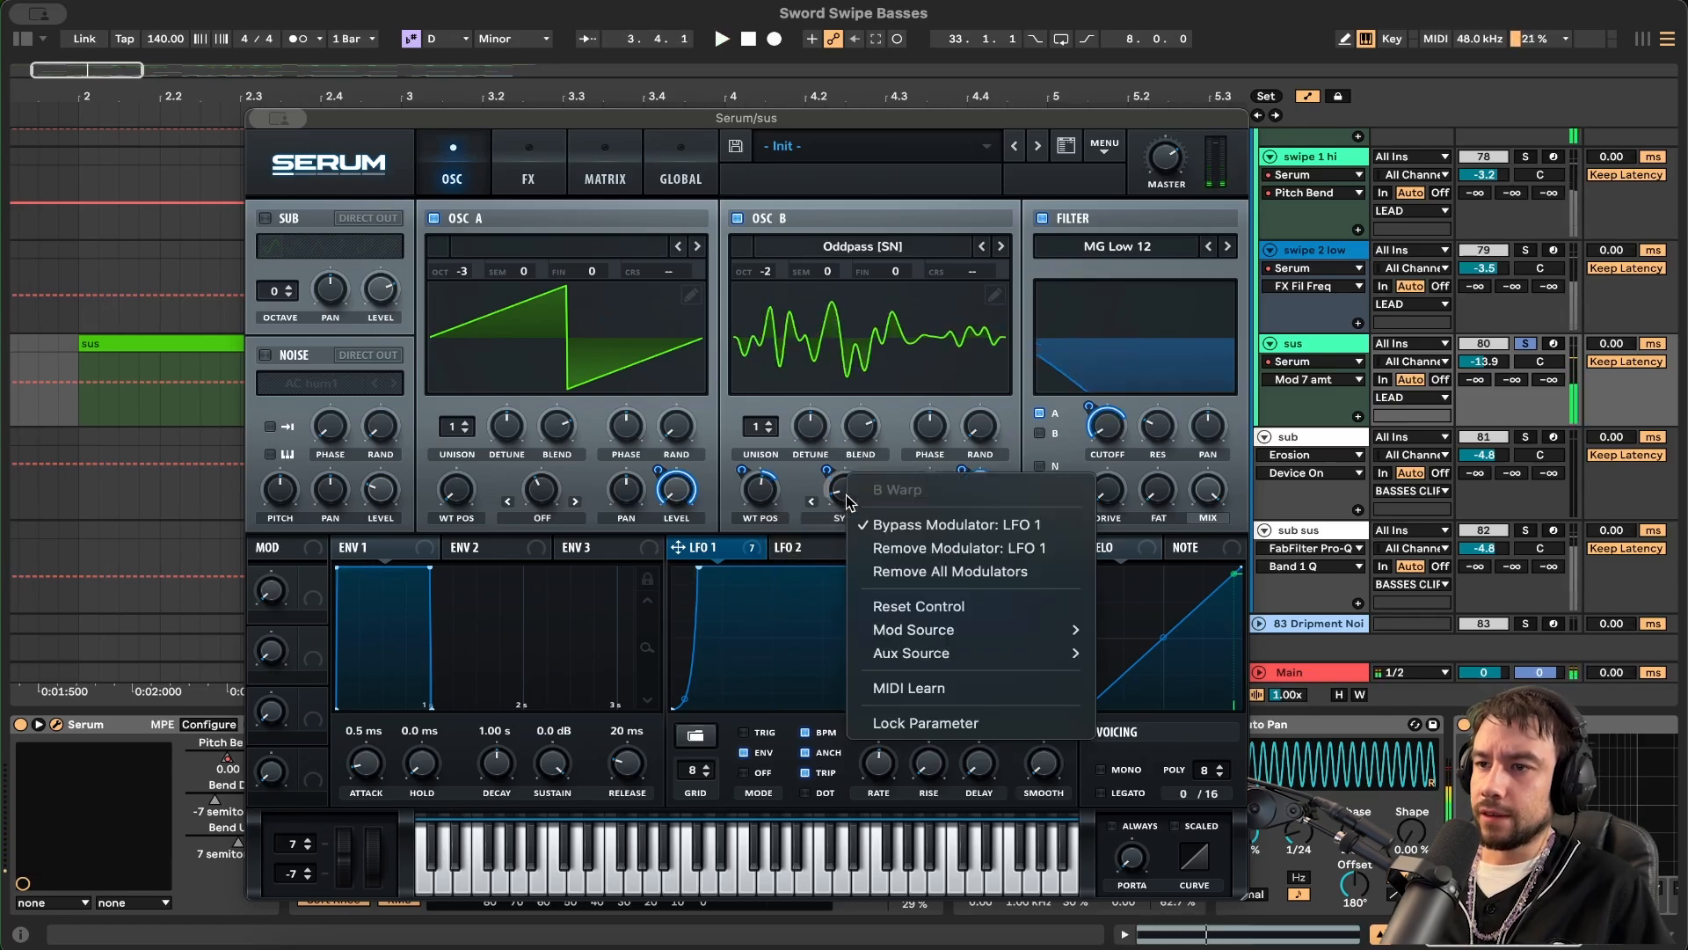
{"action": "left_click", "coordinate": [915, 527]}
{"action": "key", "text": "space"}
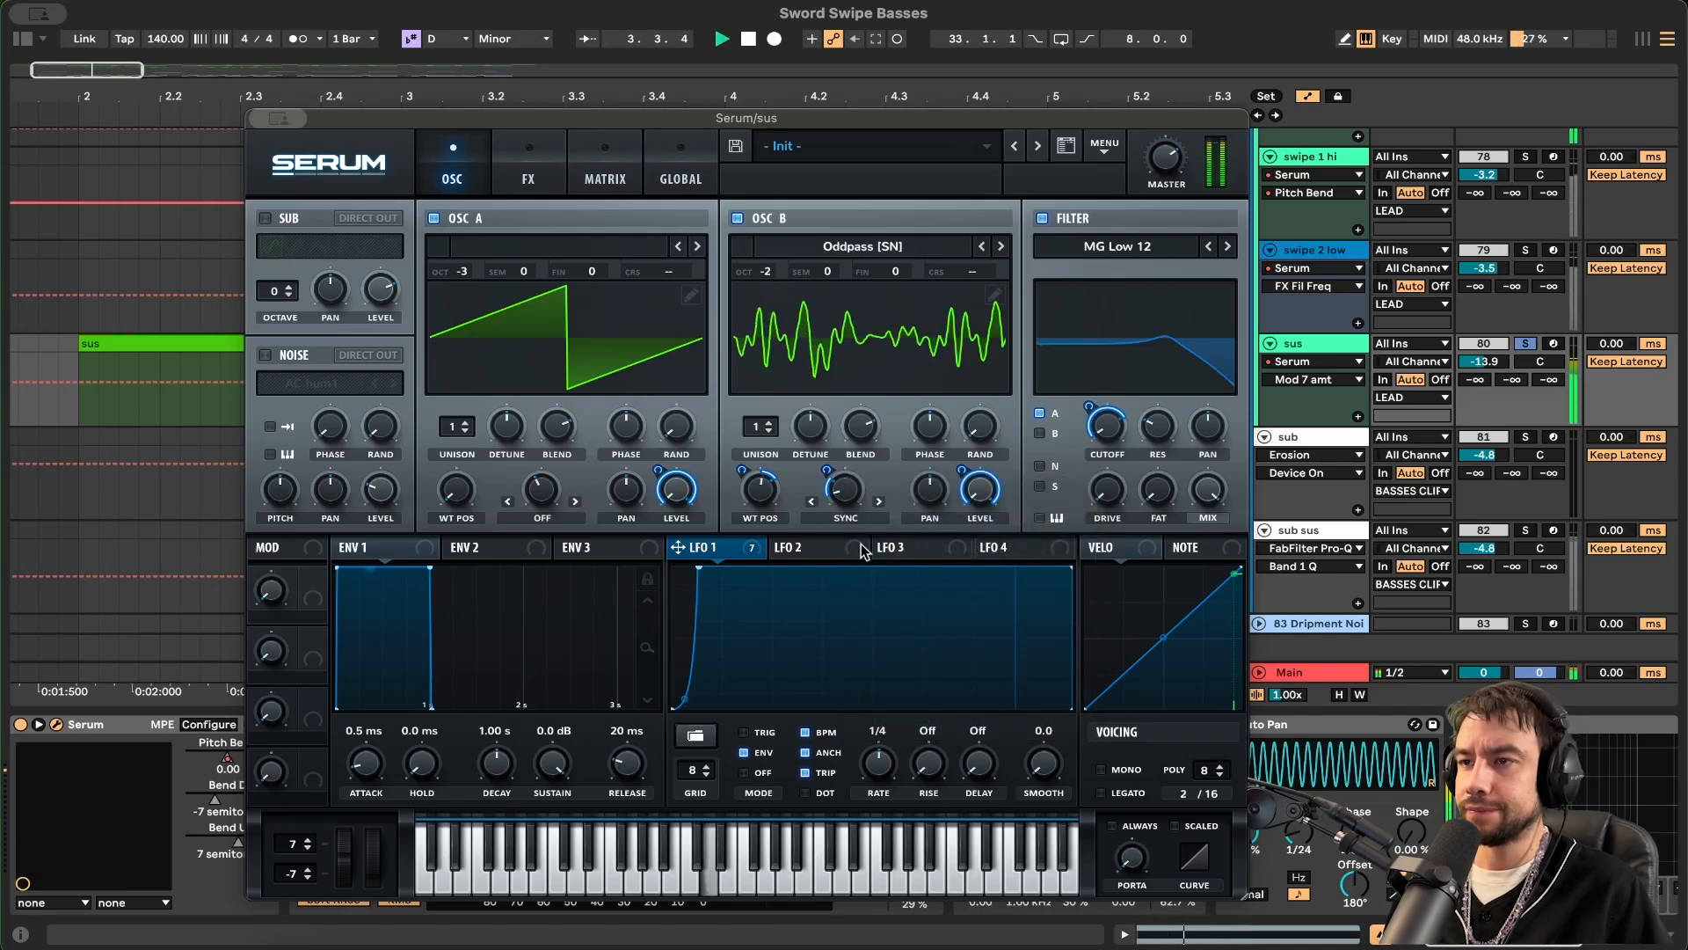
{"action": "key", "text": "space"}
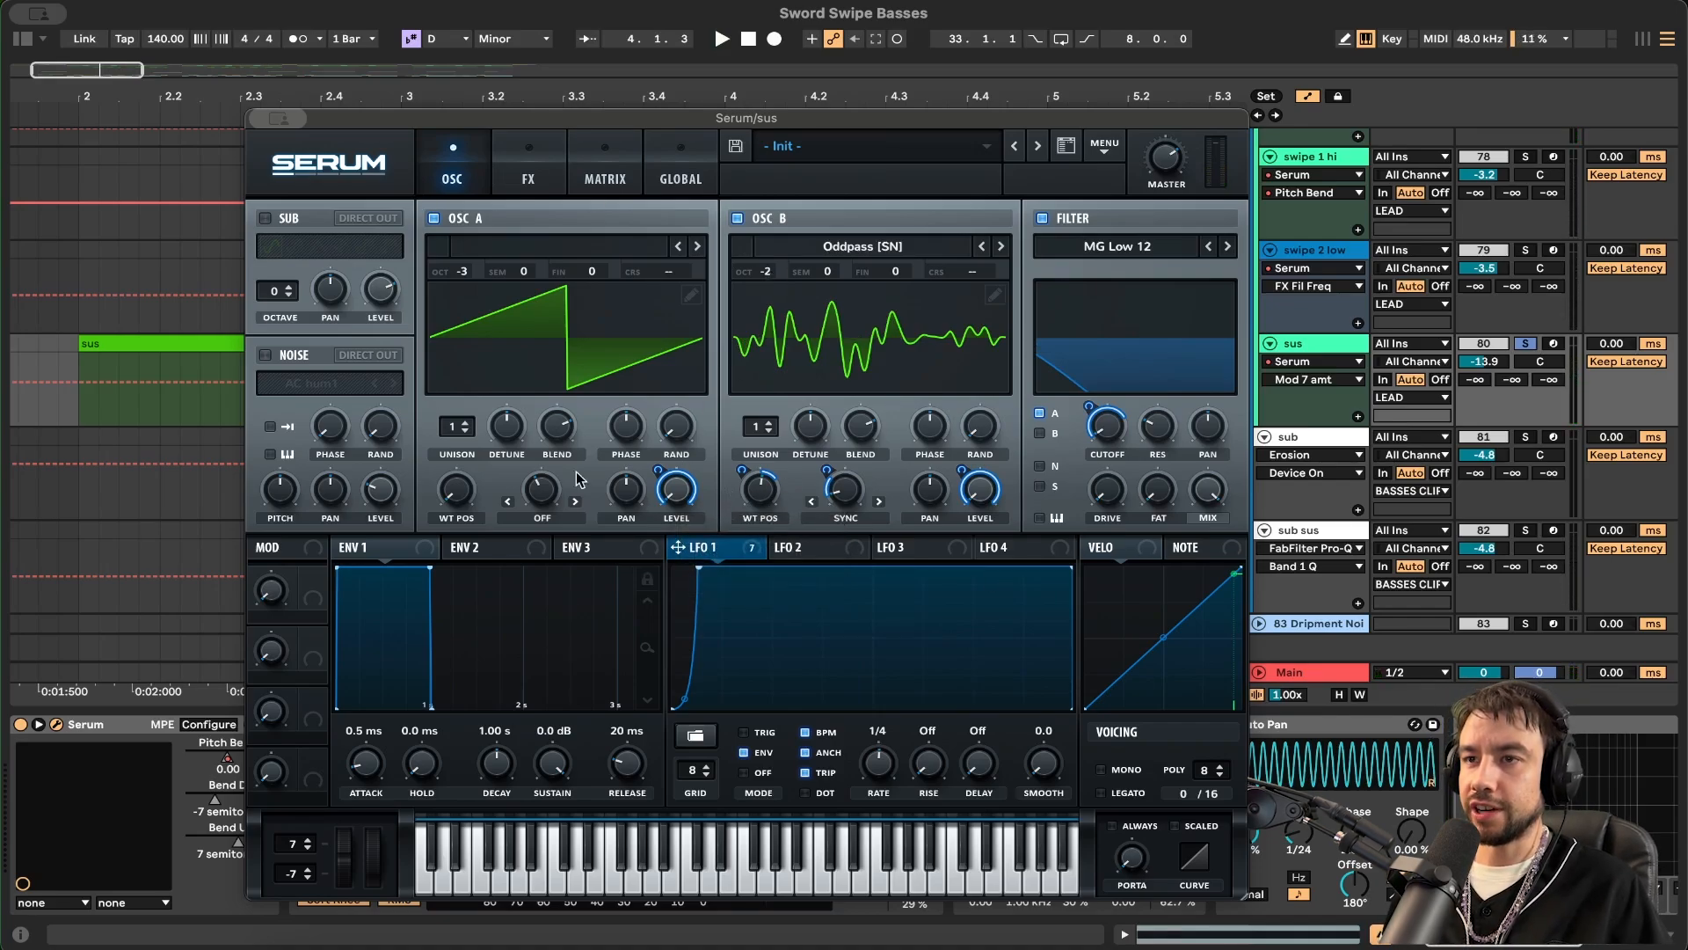
- Check the effects rack of the sus Serum patch, return to its oscillators and close the plugin window
{"action": "left_click", "coordinate": [524, 173]}
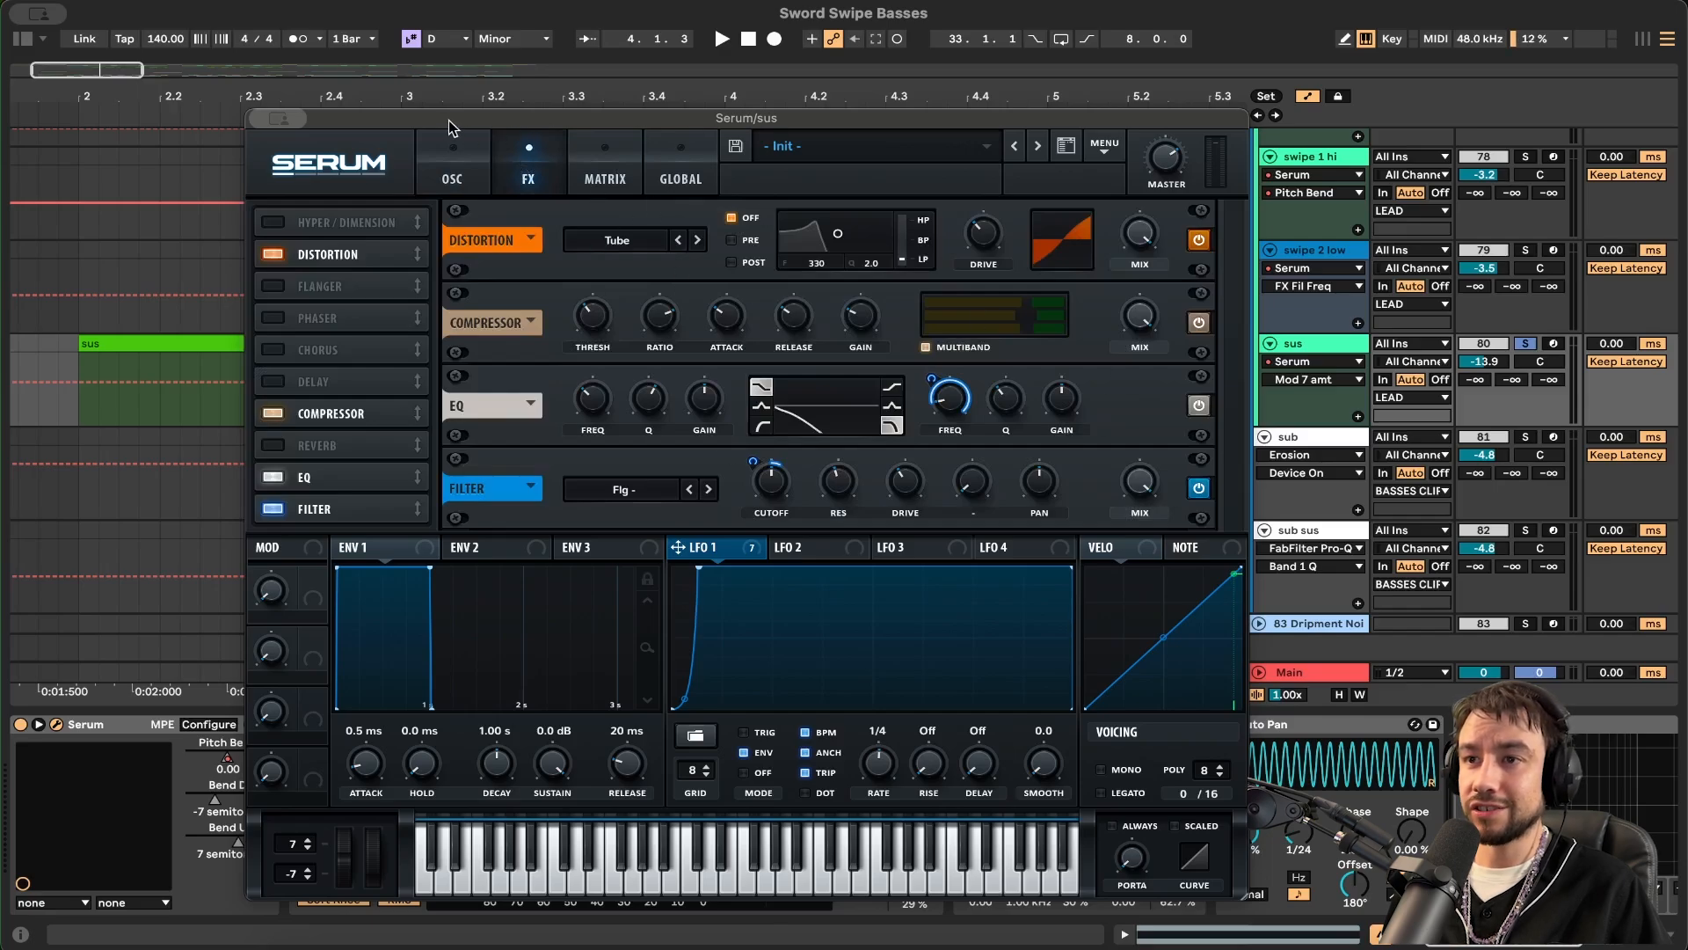
{"action": "left_click", "coordinate": [457, 176]}
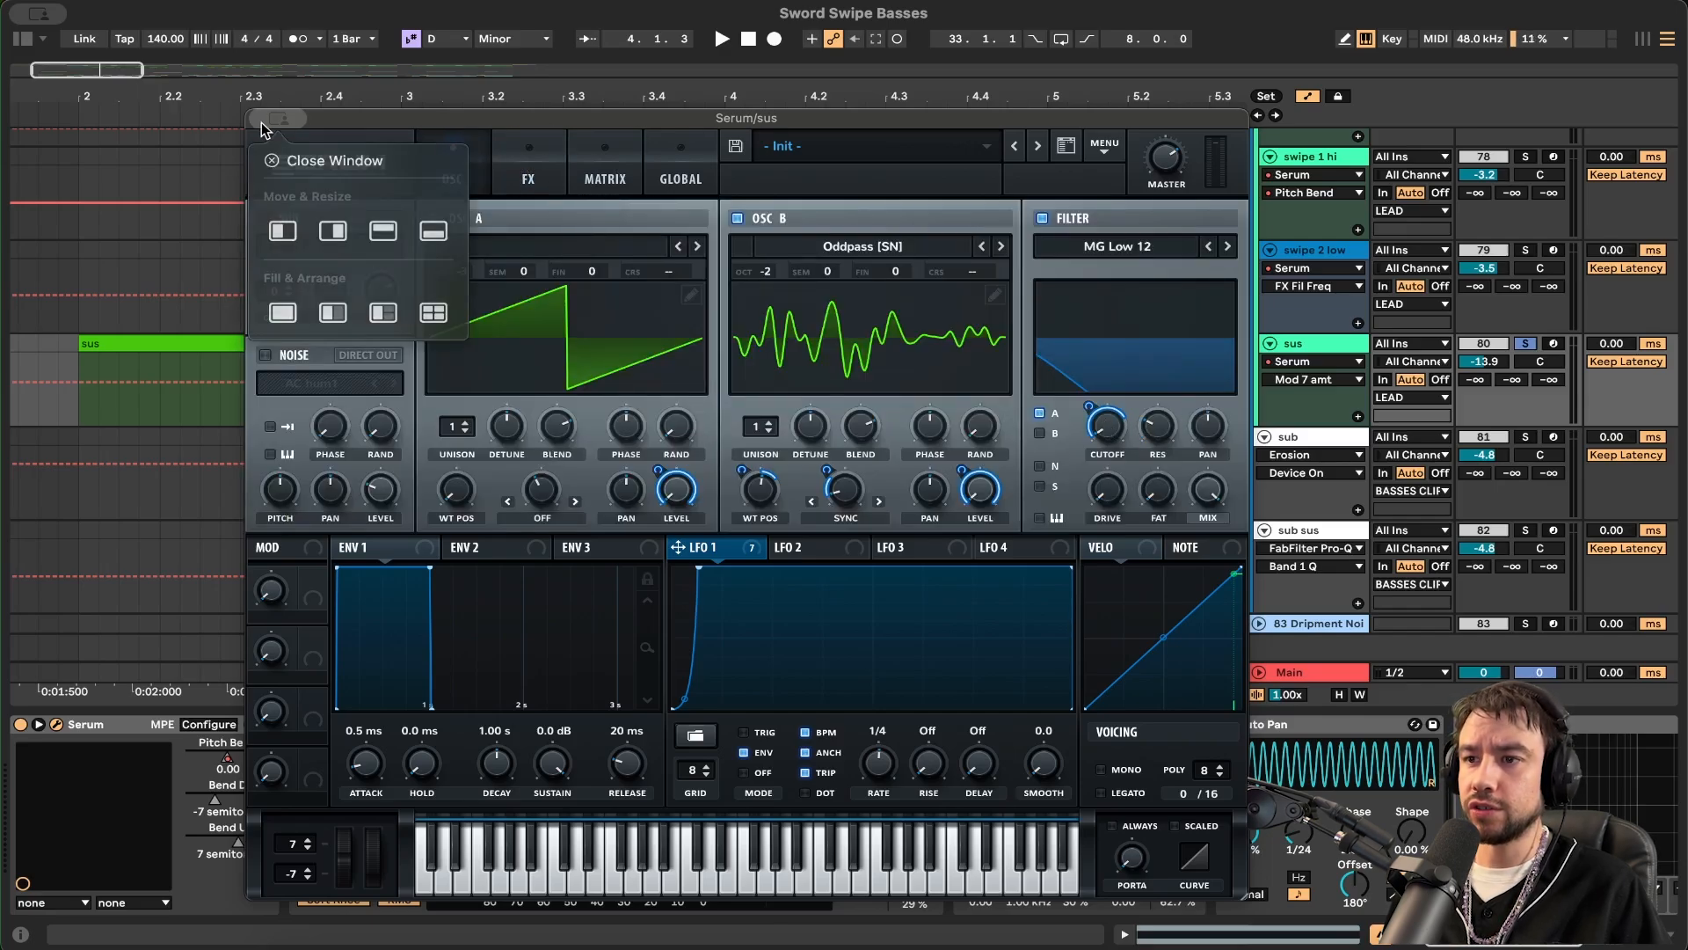
{"action": "mouse_move", "coordinate": [271, 127]}
{"action": "left_click", "coordinate": [317, 160]}
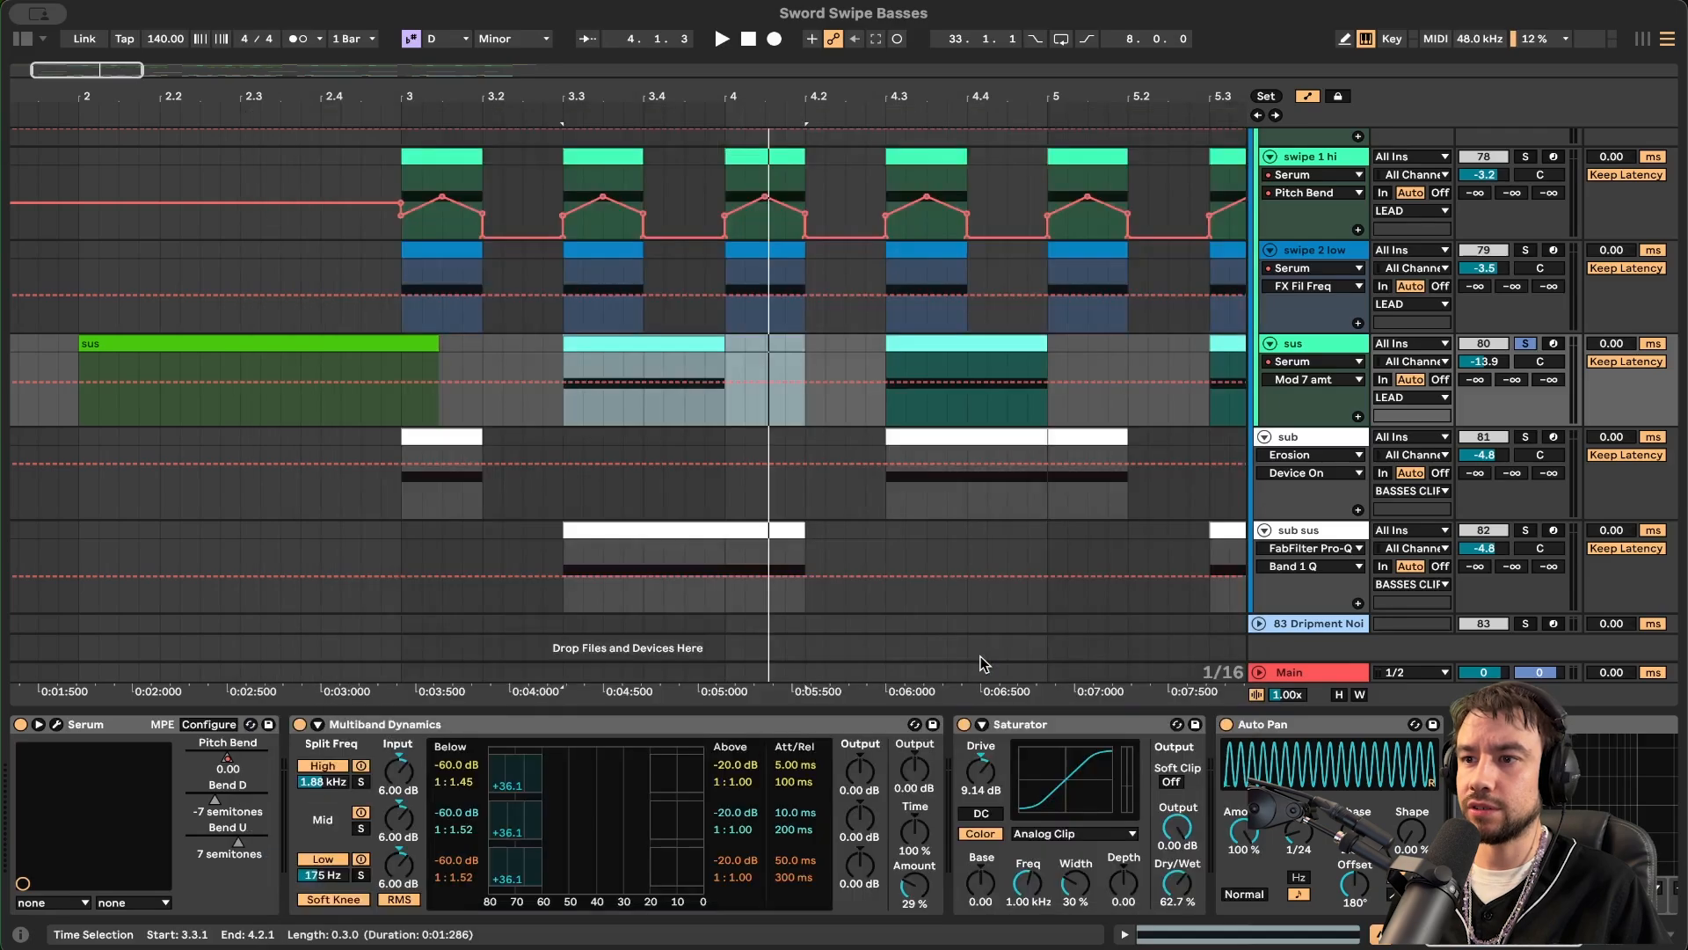
- Solo the resamp 69 cut track and play its first audio clip at 3.2.3
{"action": "scroll", "coordinate": [788, 836], "scroll_direction": "right", "scroll_amount": 3}
{"action": "scroll", "coordinate": [789, 835], "scroll_direction": "left", "scroll_amount": 5}
{"action": "scroll", "coordinate": [789, 836], "scroll_direction": "right", "scroll_amount": 5}
{"action": "key", "text": "alt+super+l"}
{"action": "scroll", "coordinate": [908, 718], "scroll_direction": "up", "scroll_amount": 10}
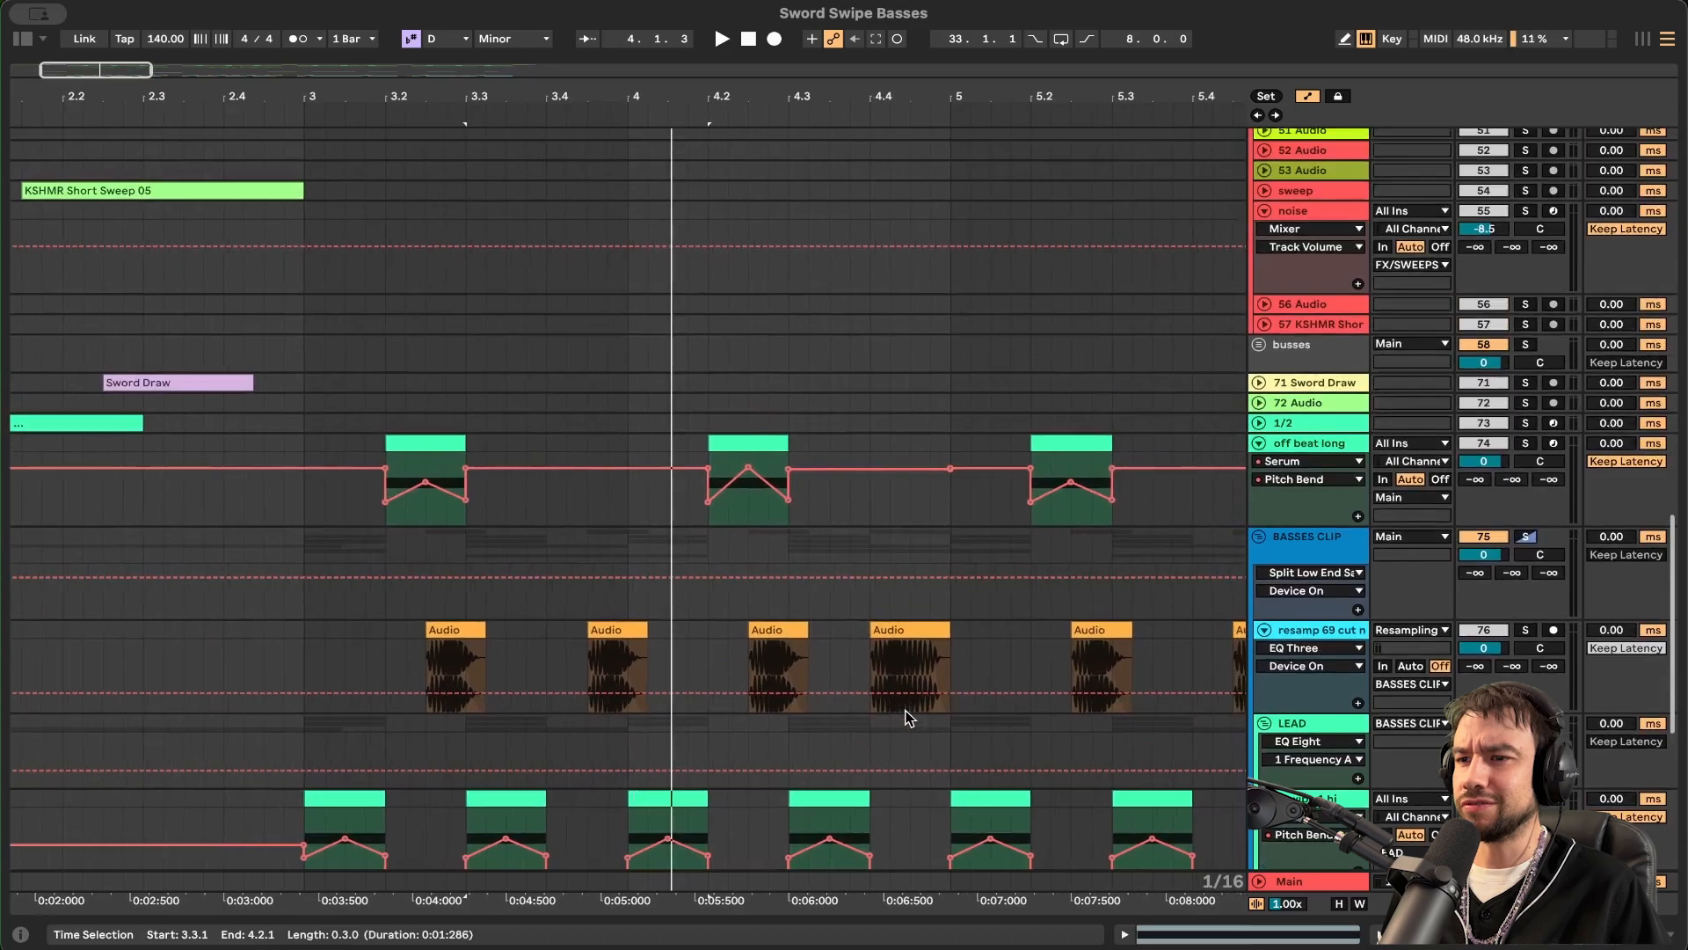
{"action": "scroll", "coordinate": [908, 719], "scroll_direction": "down", "scroll_amount": 2}
{"action": "left_click_drag", "start_coordinate": [422, 327], "coordinate": [410, 330]}
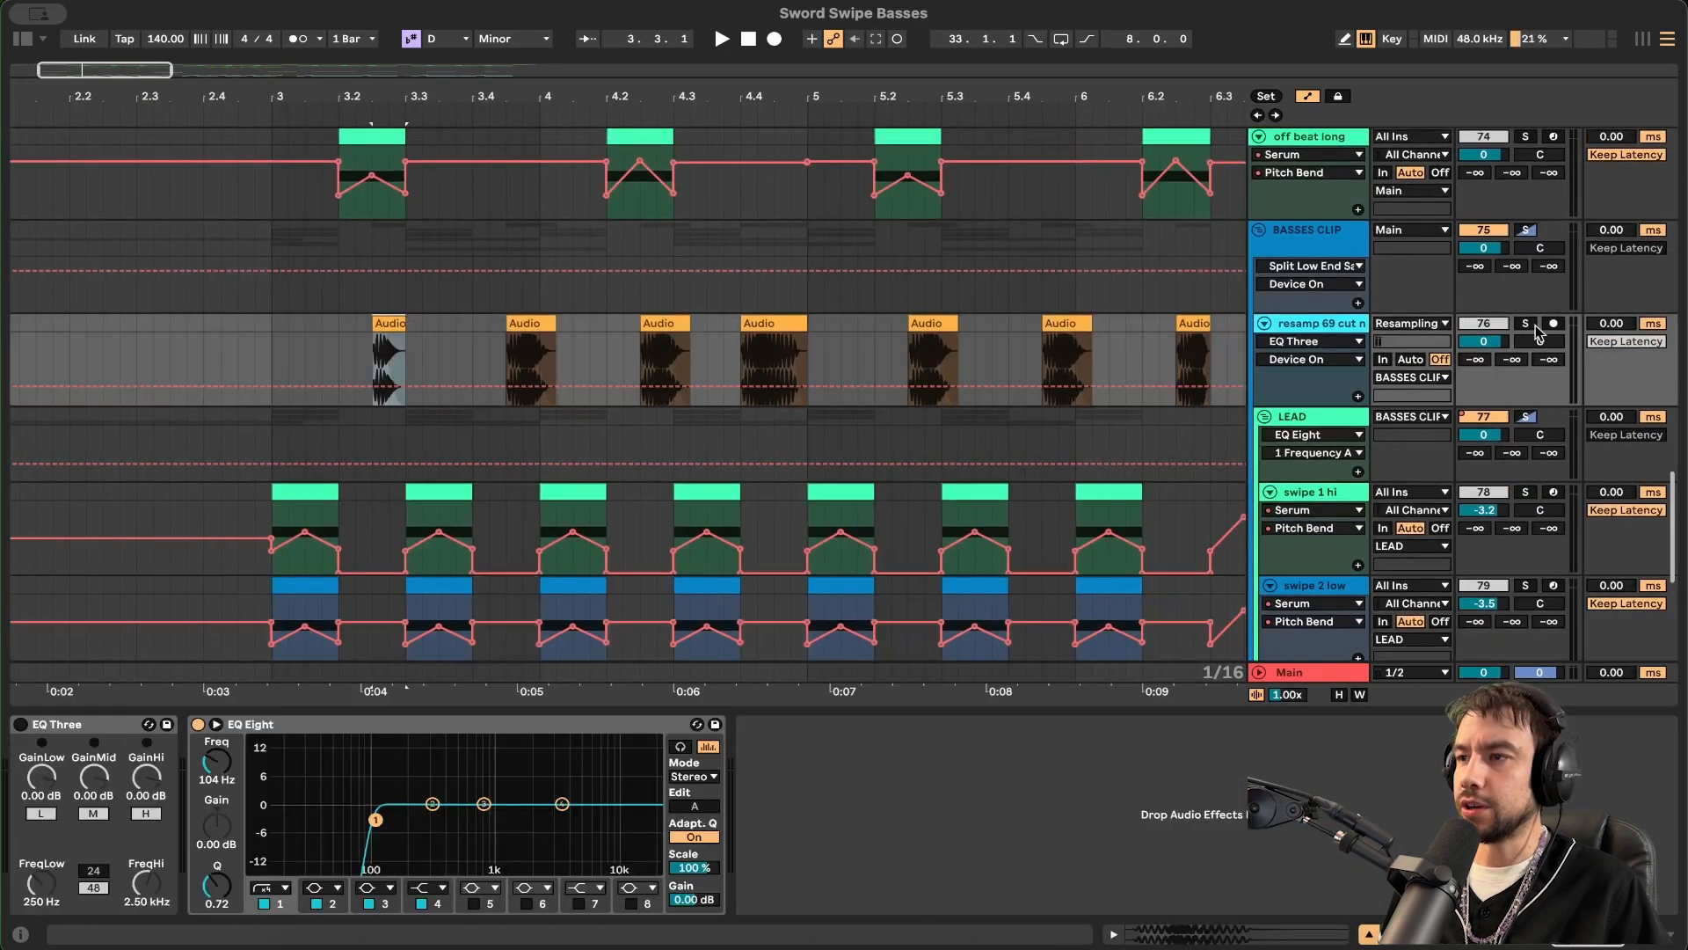
{"action": "left_click", "coordinate": [1531, 326]}
{"action": "key", "text": "space"}
{"action": "scroll", "coordinate": [1531, 330], "scroll_direction": "down", "scroll_amount": 3}
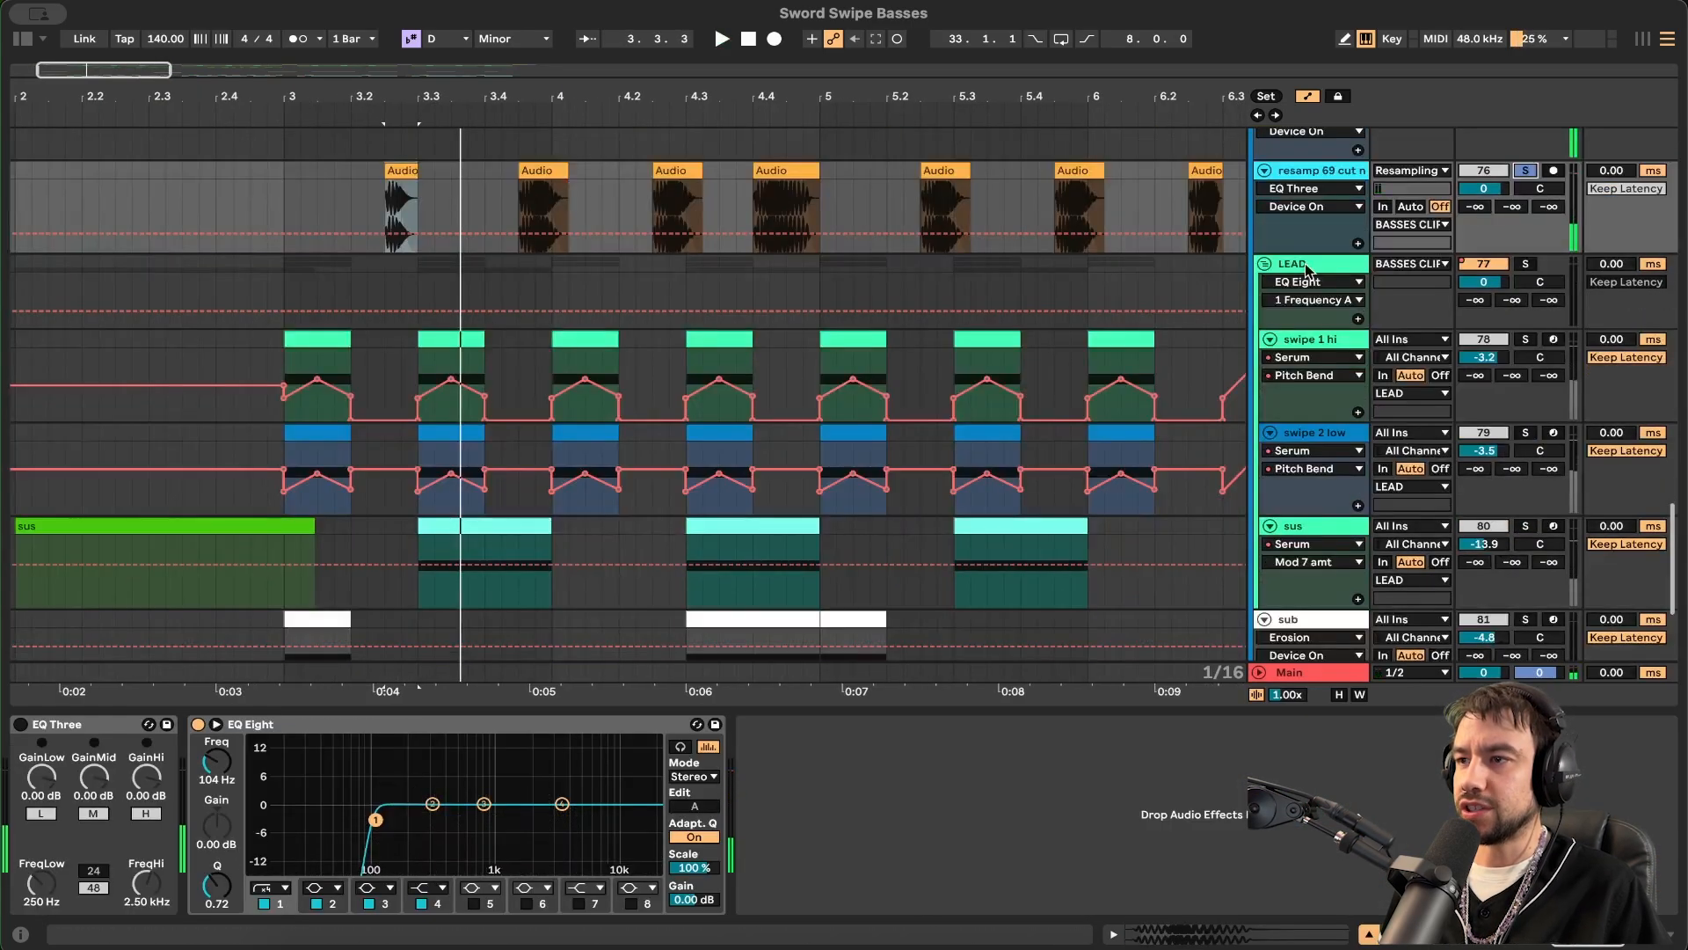
- Solo the LEAD group and copy the first swipe 1 hi and swipe 2 low clips to 2.3
{"action": "left_click", "coordinate": [1527, 264]}
{"action": "left_click", "coordinate": [324, 413]}
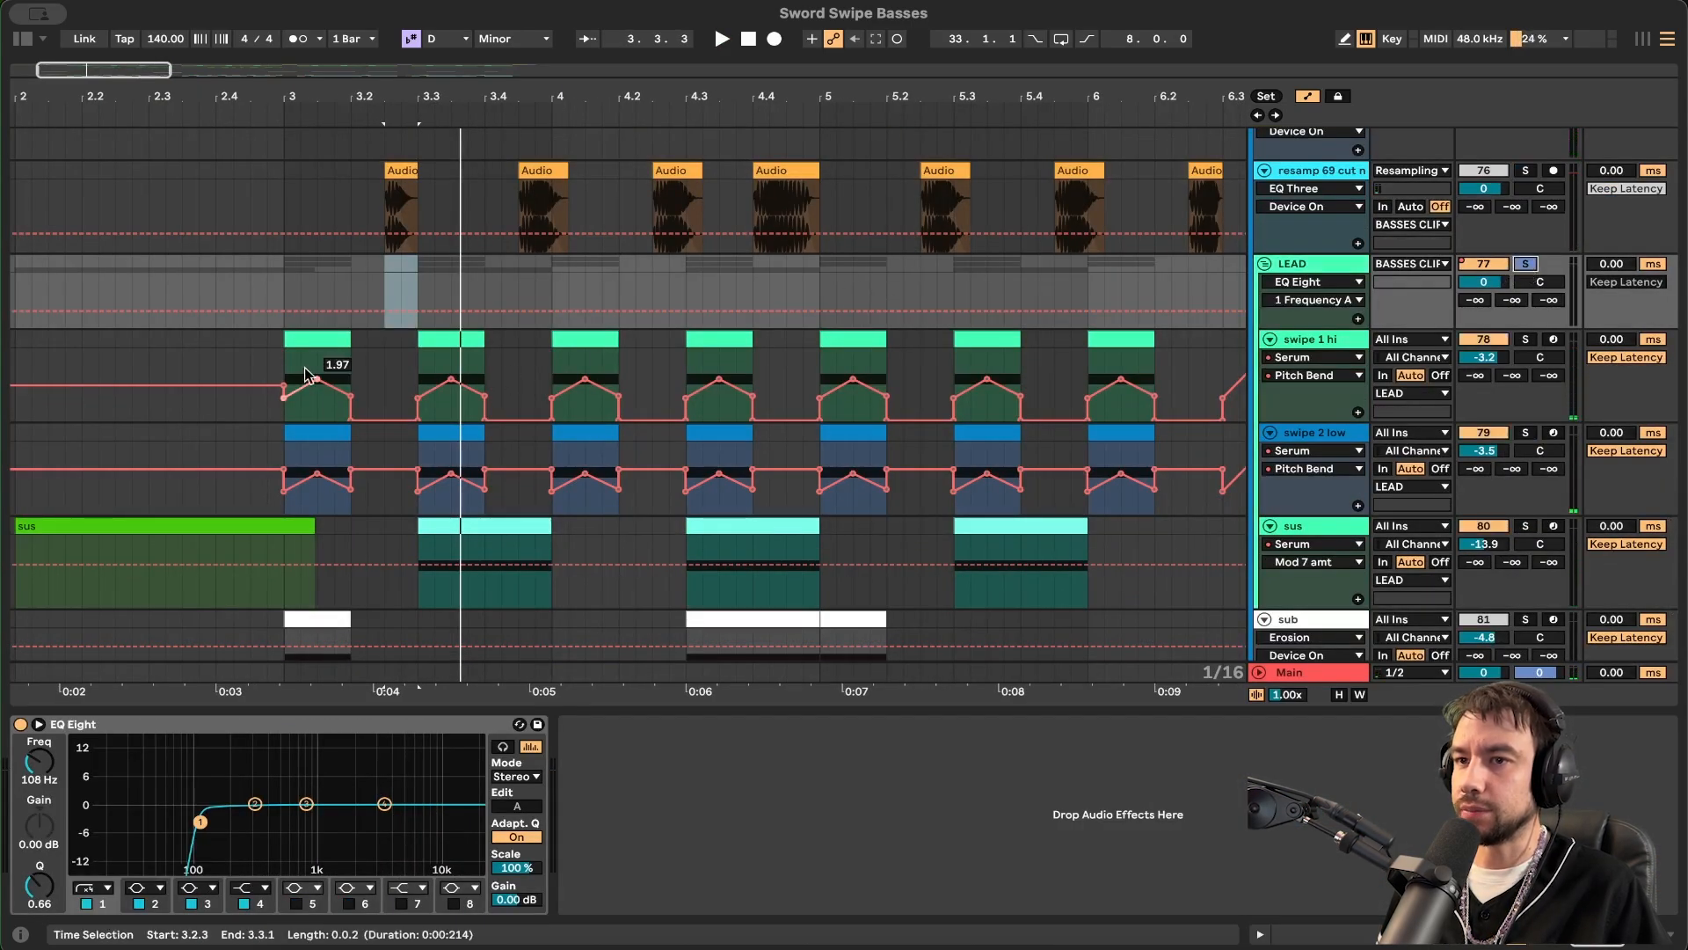
{"action": "left_click", "coordinate": [325, 431], "text": "shift"}
{"action": "key", "text": "super+v"}
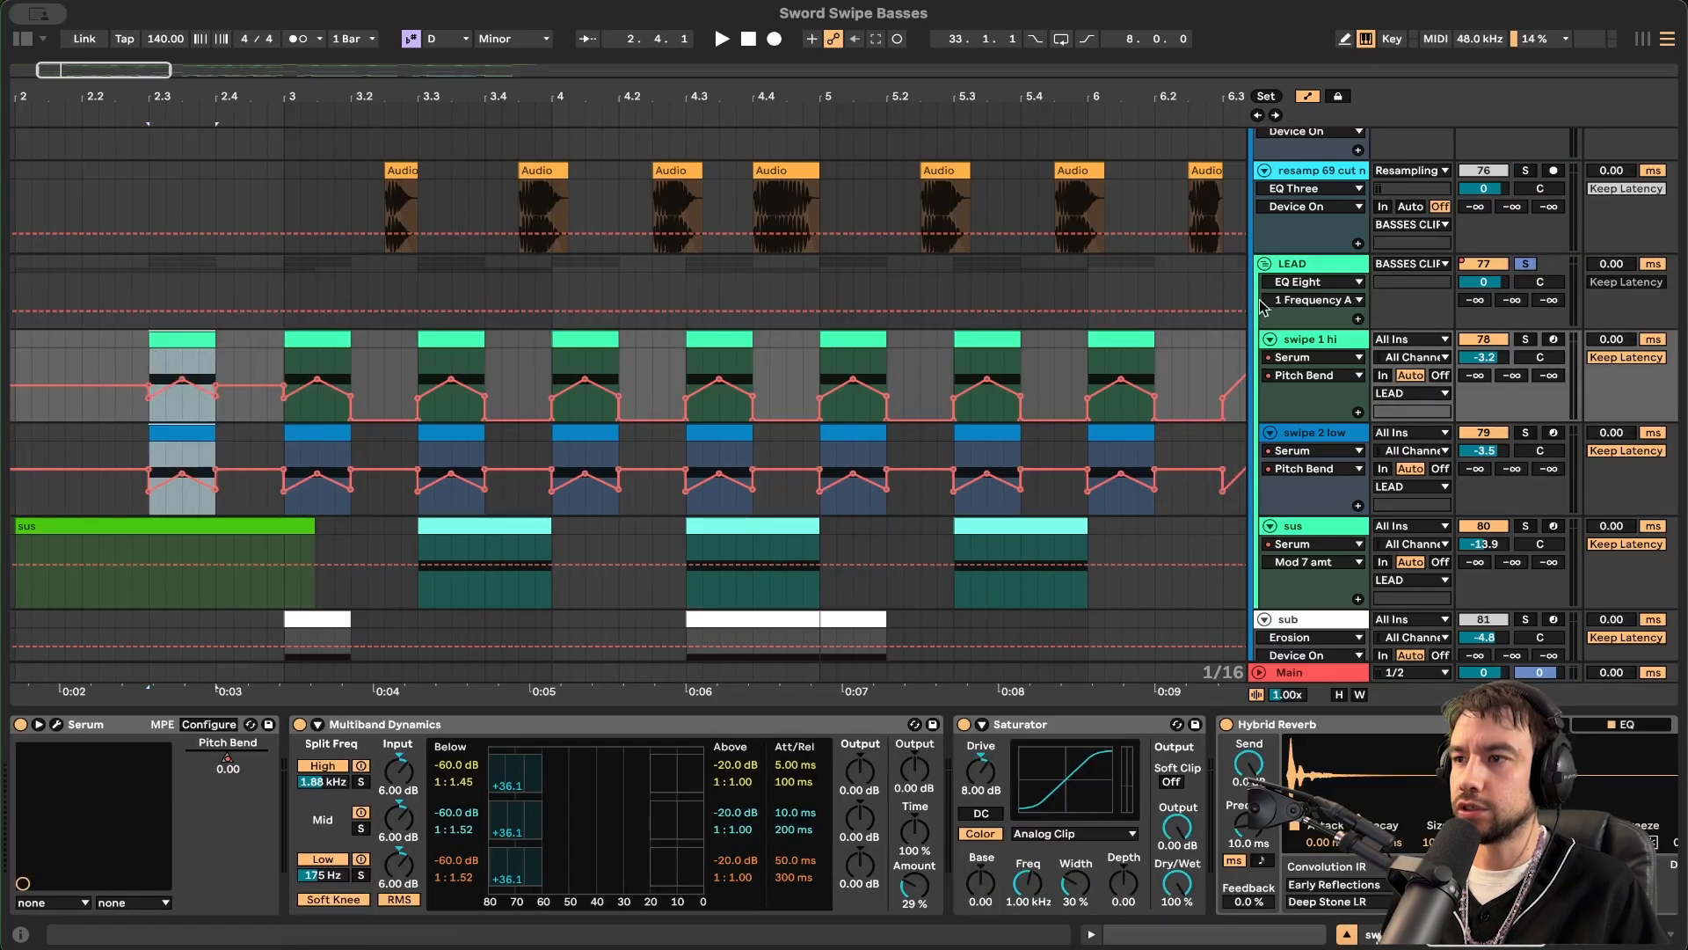
- Add an audio track below the LEAD group, set its input to Resampling and arm it for recording
{"action": "left_click", "coordinate": [1311, 267]}
{"action": "key", "text": "super+t"}
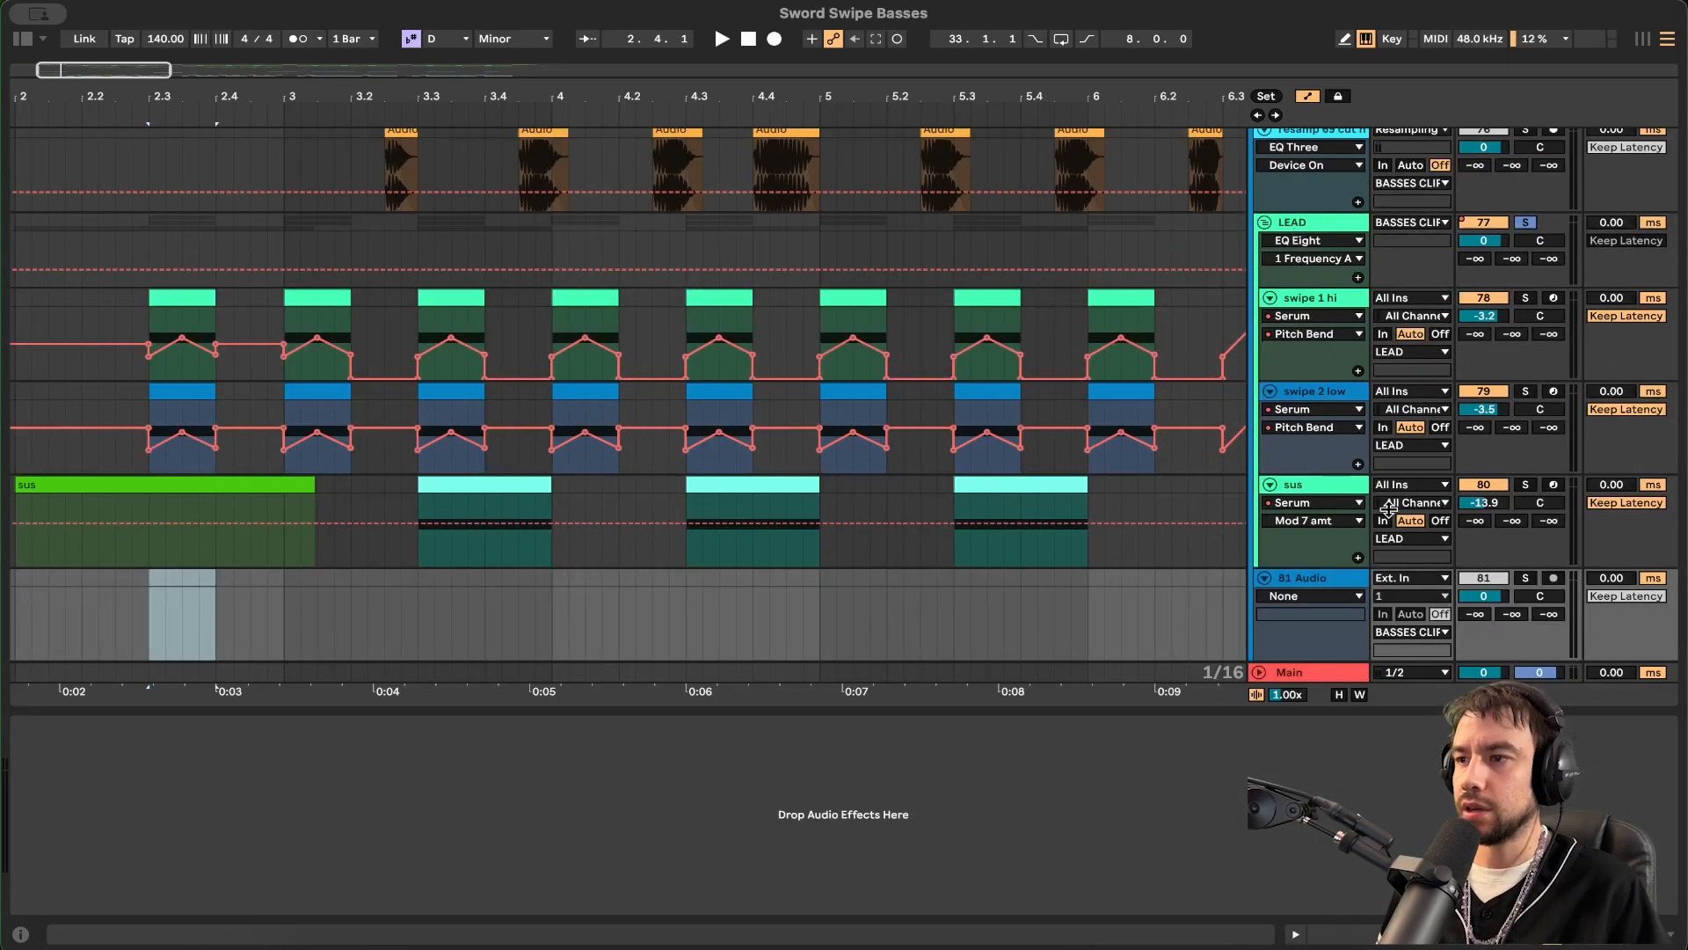
{"action": "left_click", "coordinate": [1426, 577]}
{"action": "left_click", "coordinate": [1433, 62]}
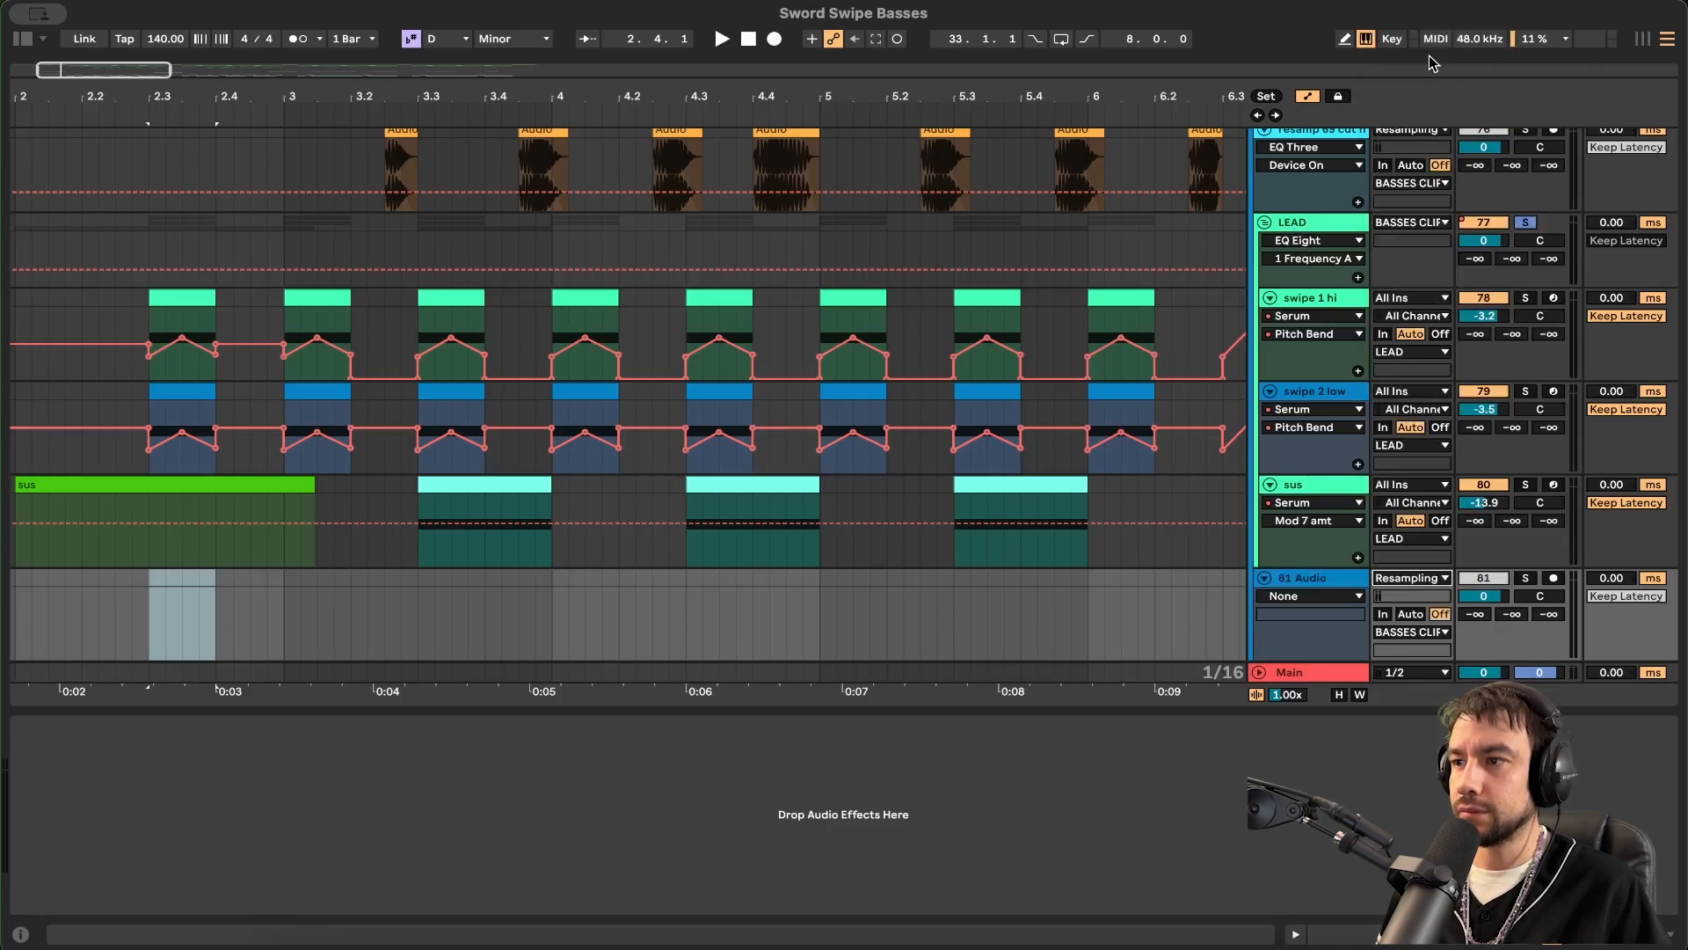
{"action": "left_click", "coordinate": [1553, 578]}
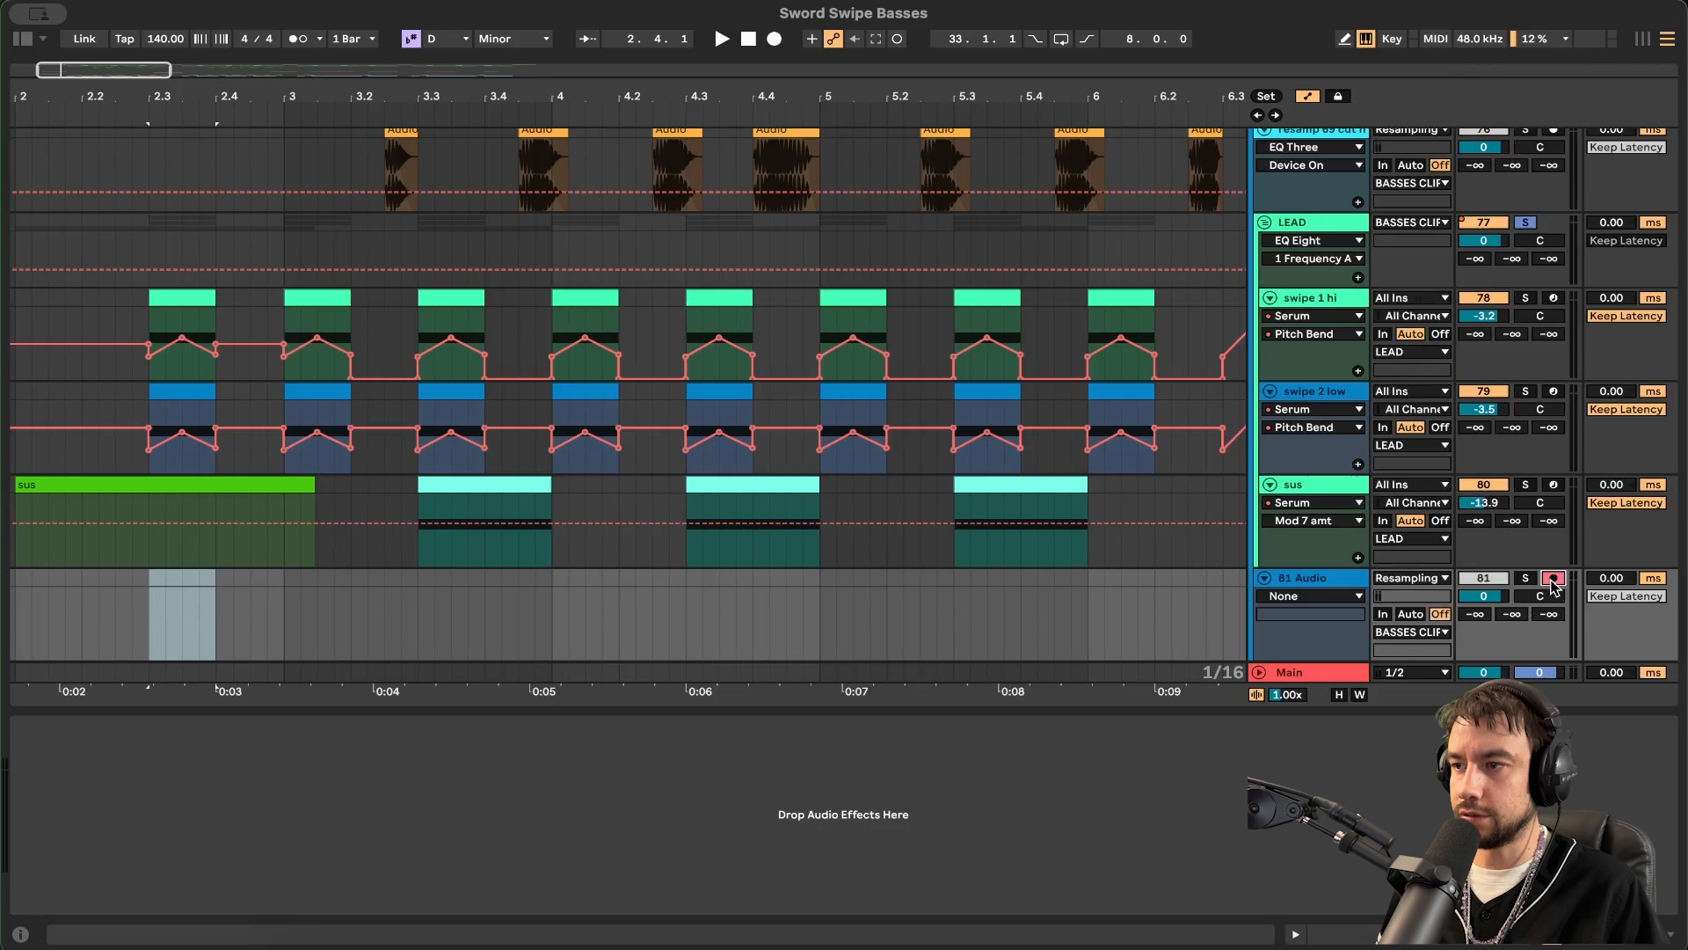
- Clear the pitch bend automation over the copied swipe clips at 2.3 and record them onto the resampling track
{"action": "left_click_drag", "start_coordinate": [149, 324], "coordinate": [233, 440]}
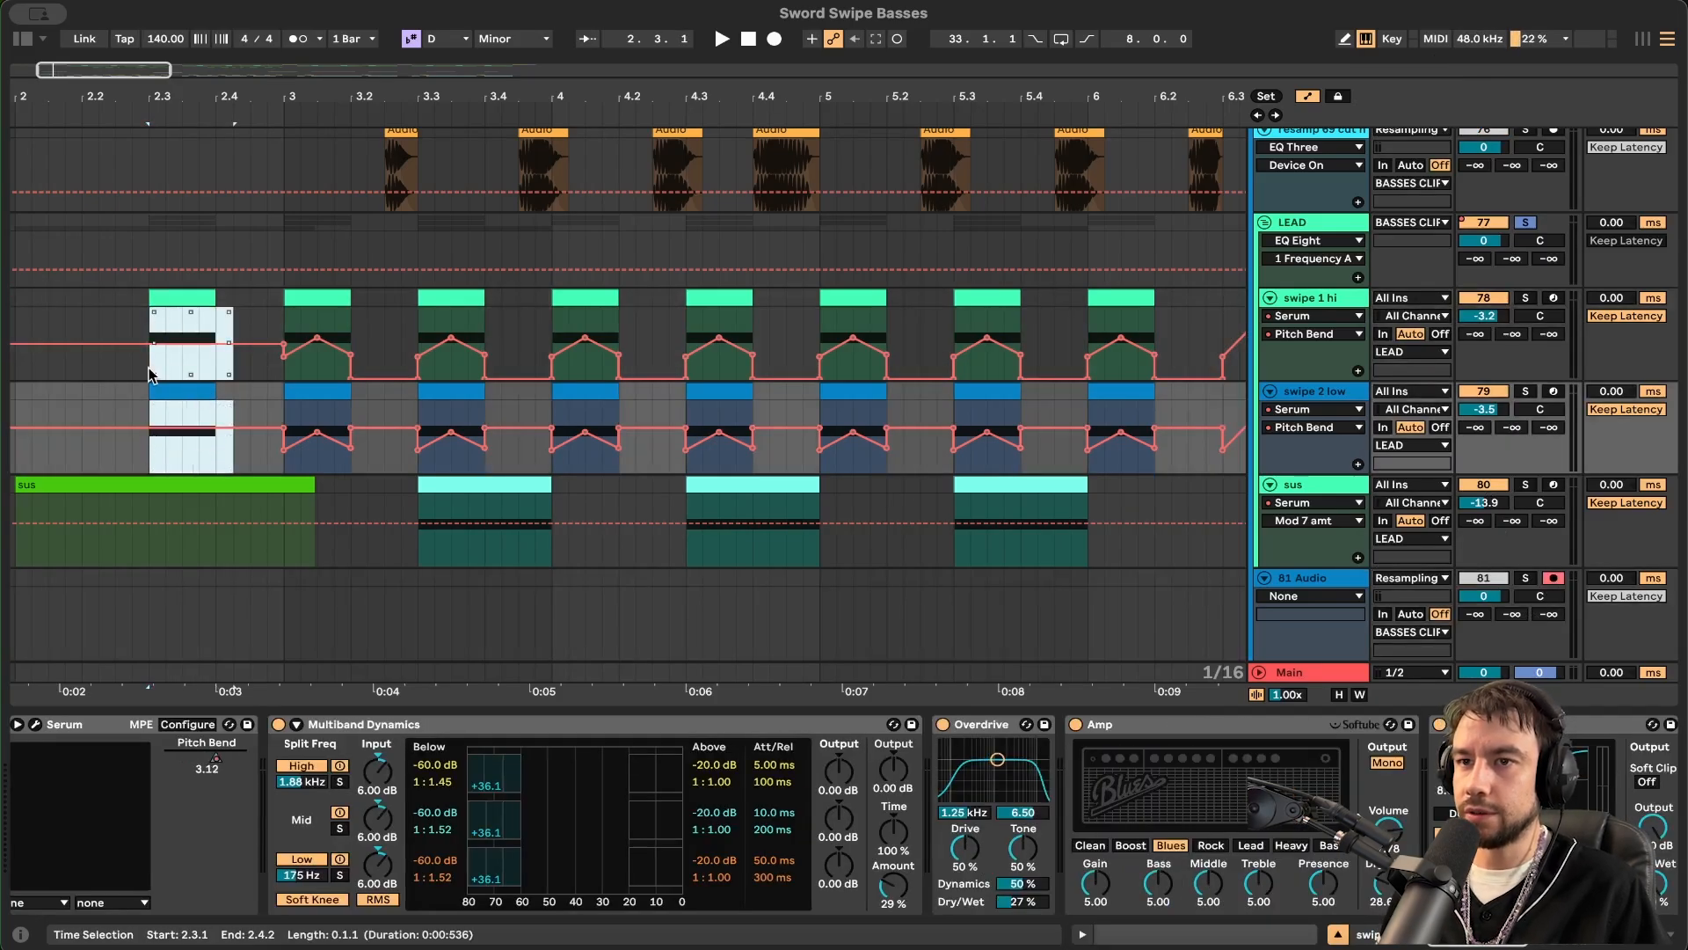
{"action": "left_click", "coordinate": [157, 362]}
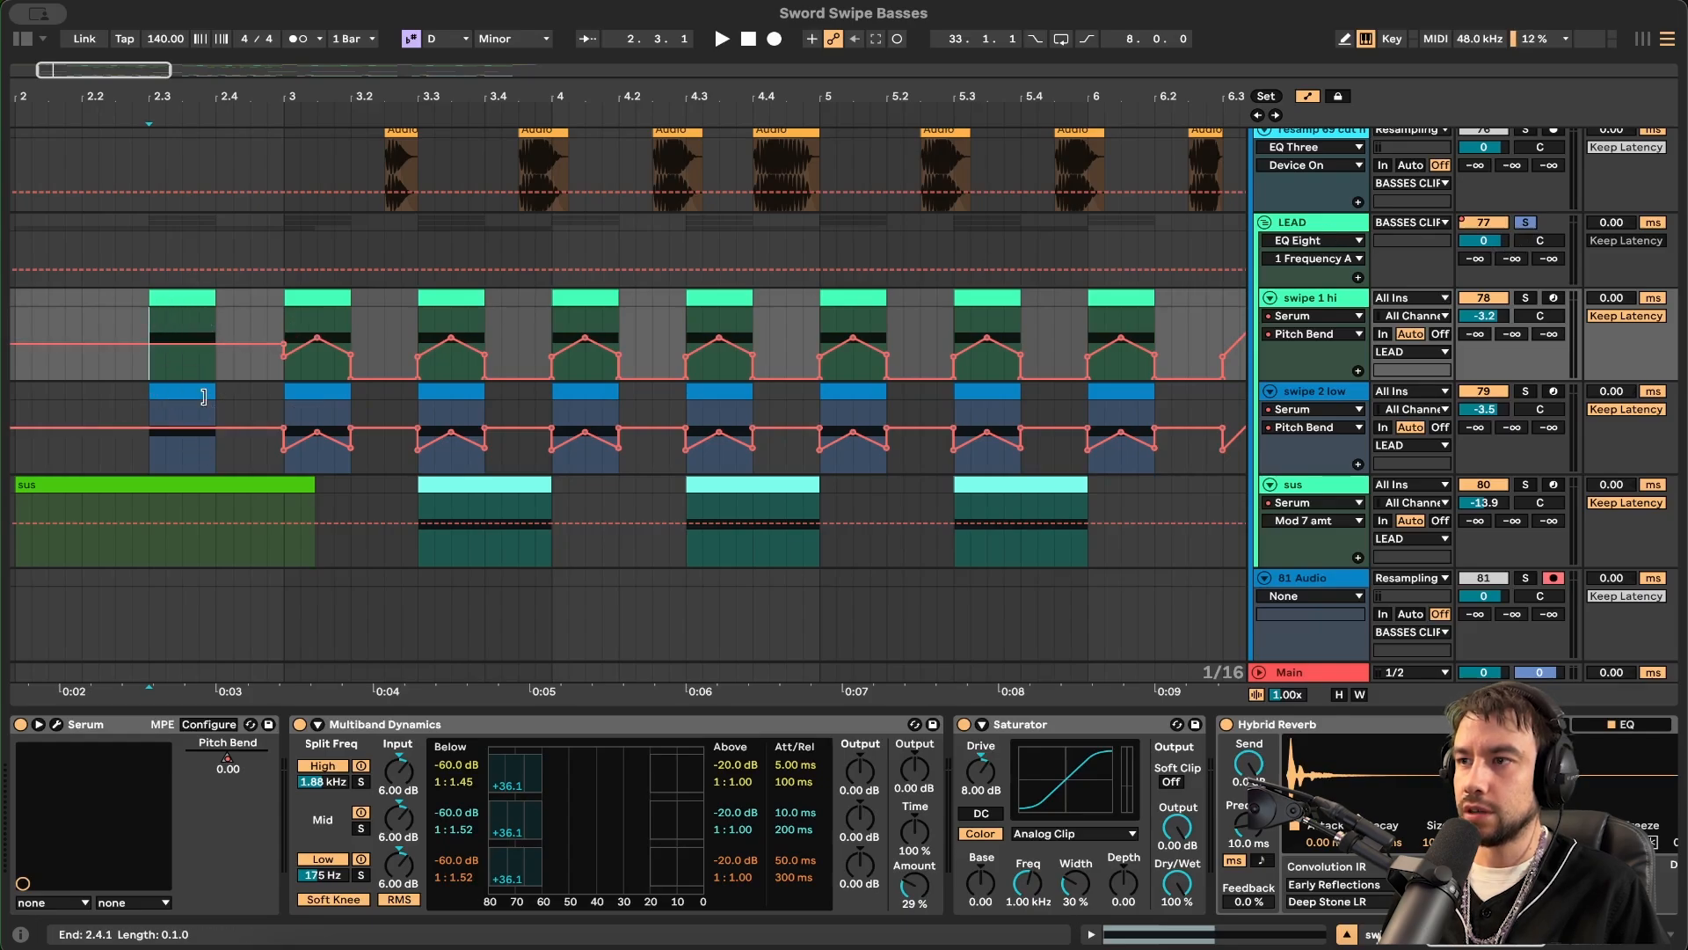
{"action": "key", "text": "F9"}
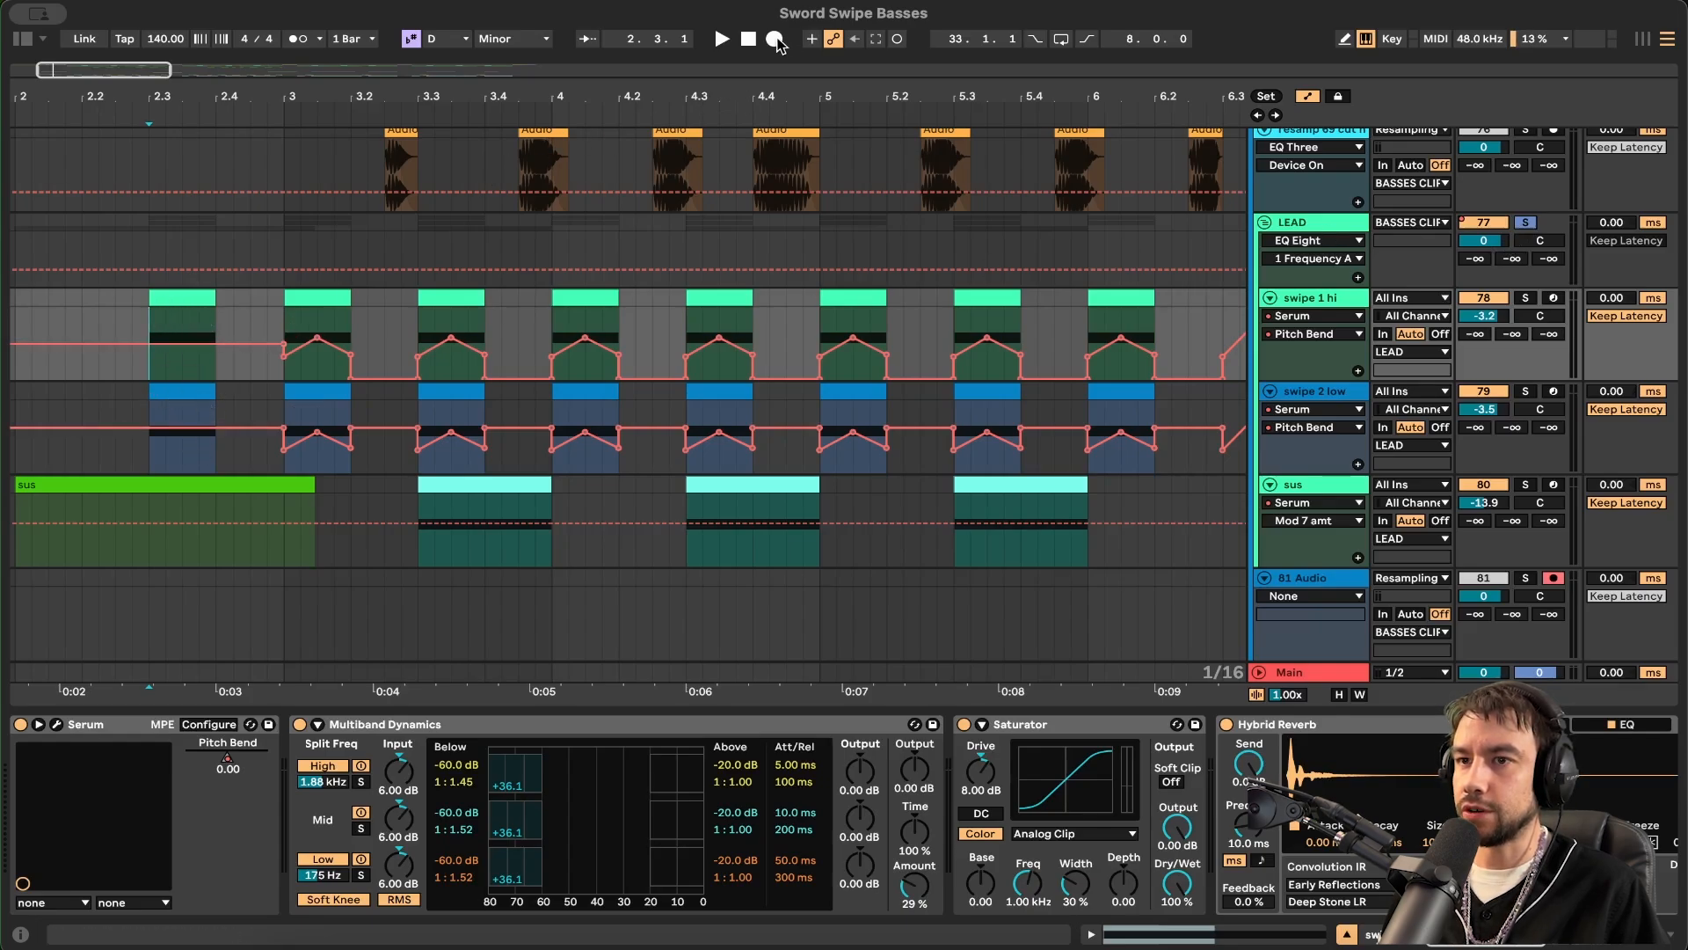
{"action": "scroll", "coordinate": [226, 599], "scroll_direction": "down", "scroll_amount": 3}
{"action": "key", "text": "space"}
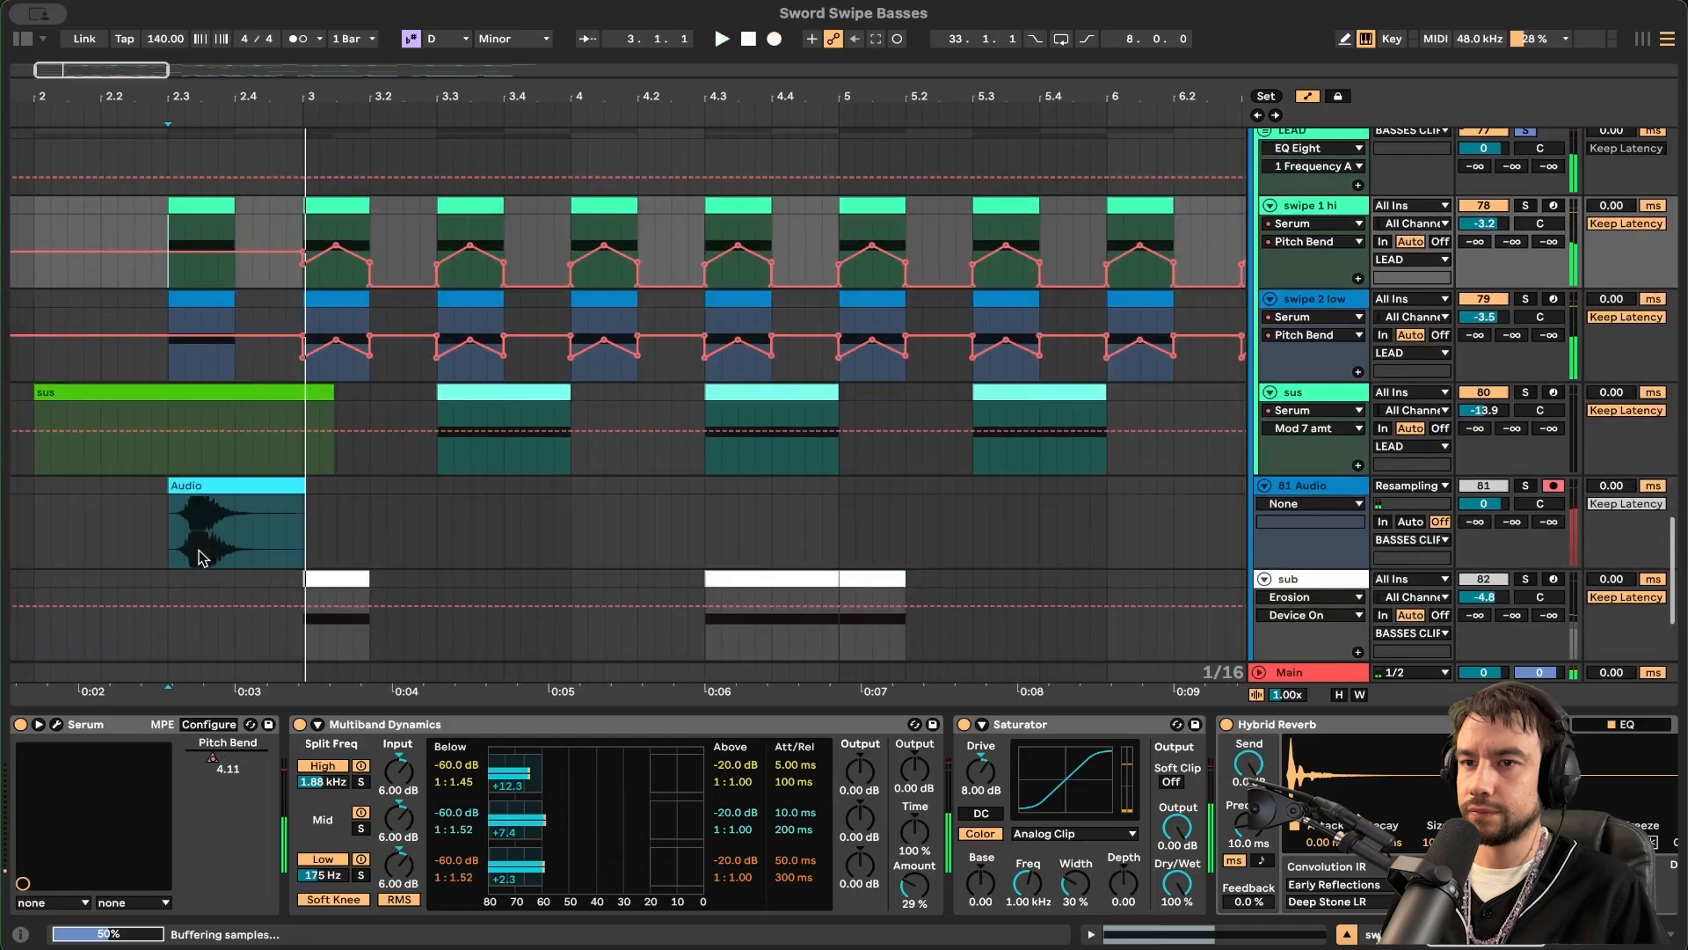
- Solo the resampling track and play the loud part of the new recording from about 2.3.1 to 2.3.4
{"action": "scroll", "coordinate": [199, 556], "scroll_direction": "up", "scroll_amount": 5}
{"action": "left_click_drag", "start_coordinate": [135, 525], "coordinate": [271, 528]}
{"action": "left_click", "coordinate": [1526, 486]}
{"action": "key", "text": "space"}
{"action": "key", "text": "space"}
{"action": "scroll", "coordinate": [192, 543], "scroll_direction": "down", "scroll_amount": 5}
{"action": "scroll", "coordinate": [188, 540], "scroll_direction": "up", "scroll_amount": 3}
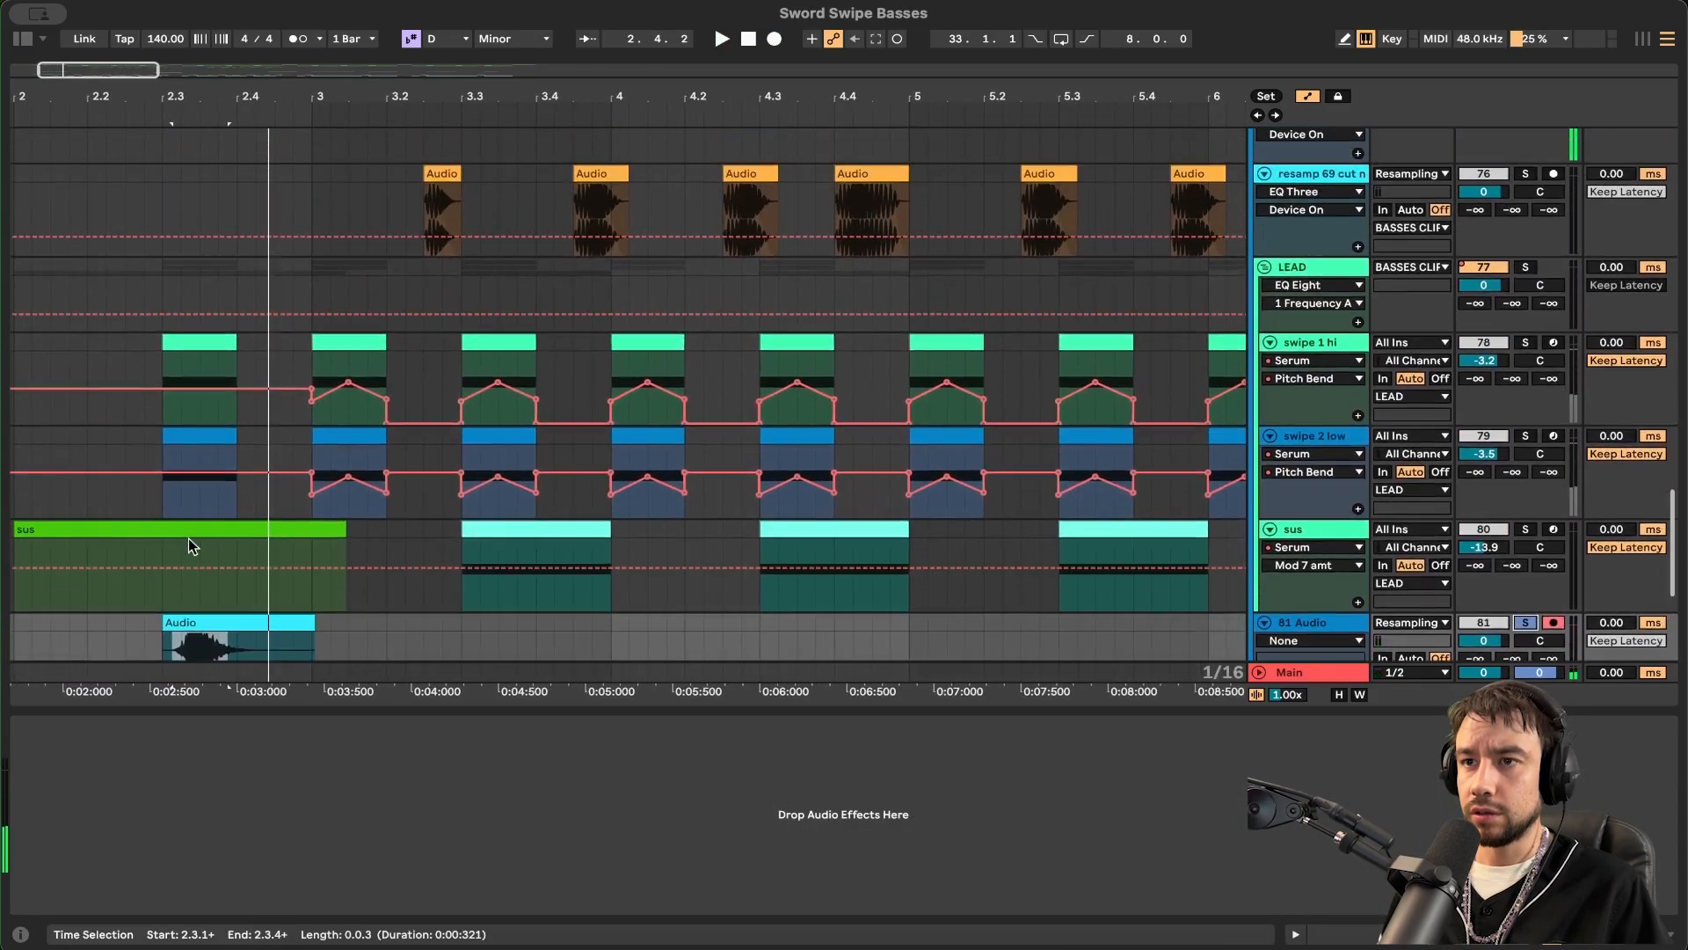
- Move the recorded clip to the resamp 69 cut track so it starts at 2.3.3
{"action": "left_click", "coordinate": [207, 623]}
{"action": "left_click", "coordinate": [208, 623]}
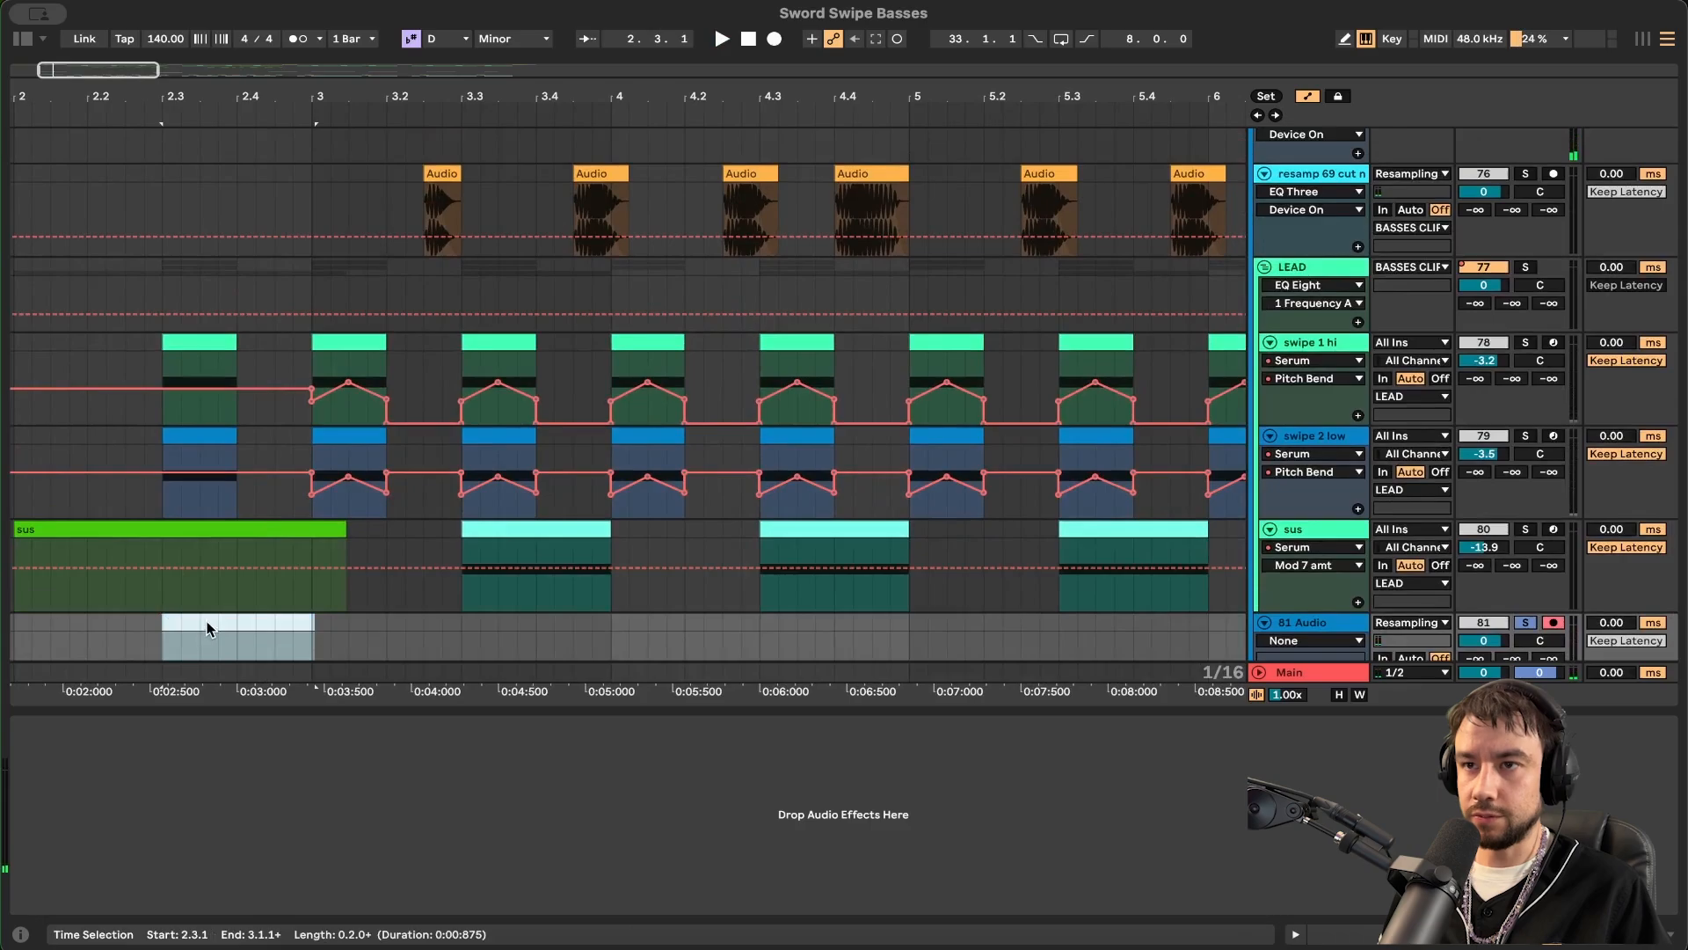
{"action": "left_click", "coordinate": [208, 189]}
{"action": "key", "text": "super+v"}
{"action": "scroll", "coordinate": [362, 204], "scroll_direction": "up", "scroll_amount": 2}
{"action": "key", "text": "plus"}
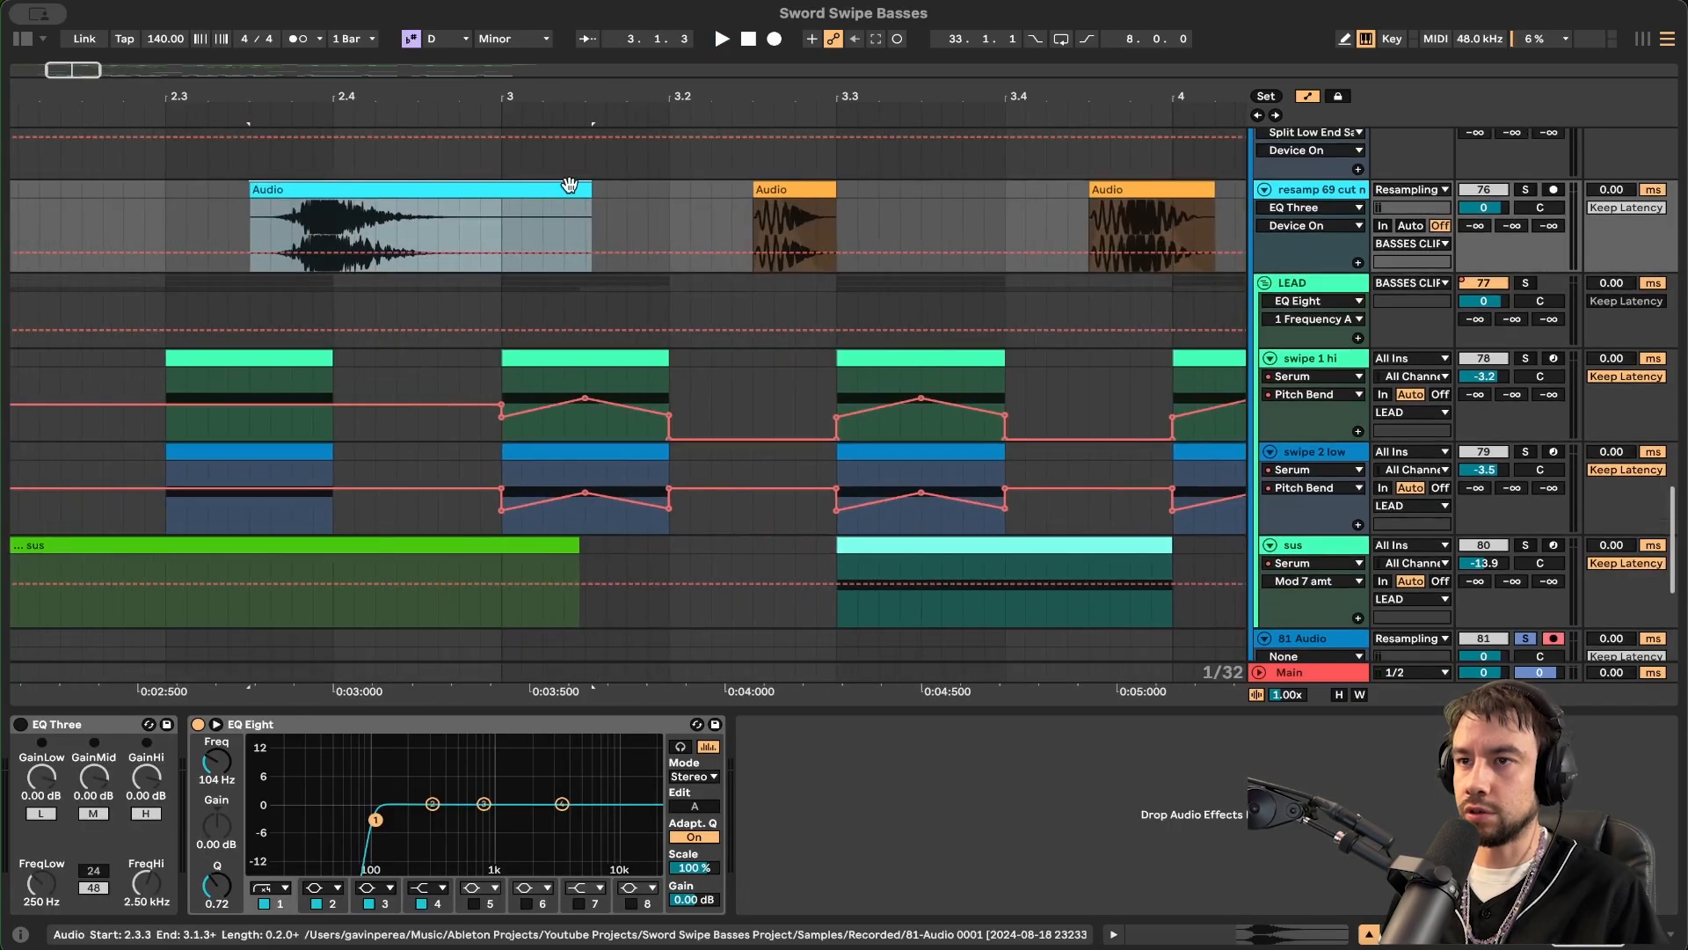
- Trim the moved clip to start just after 2.3.3 and end at 2.4.2, hide automation and add a fade-out
{"action": "left_click_drag", "start_coordinate": [587, 190], "coordinate": [378, 194]}
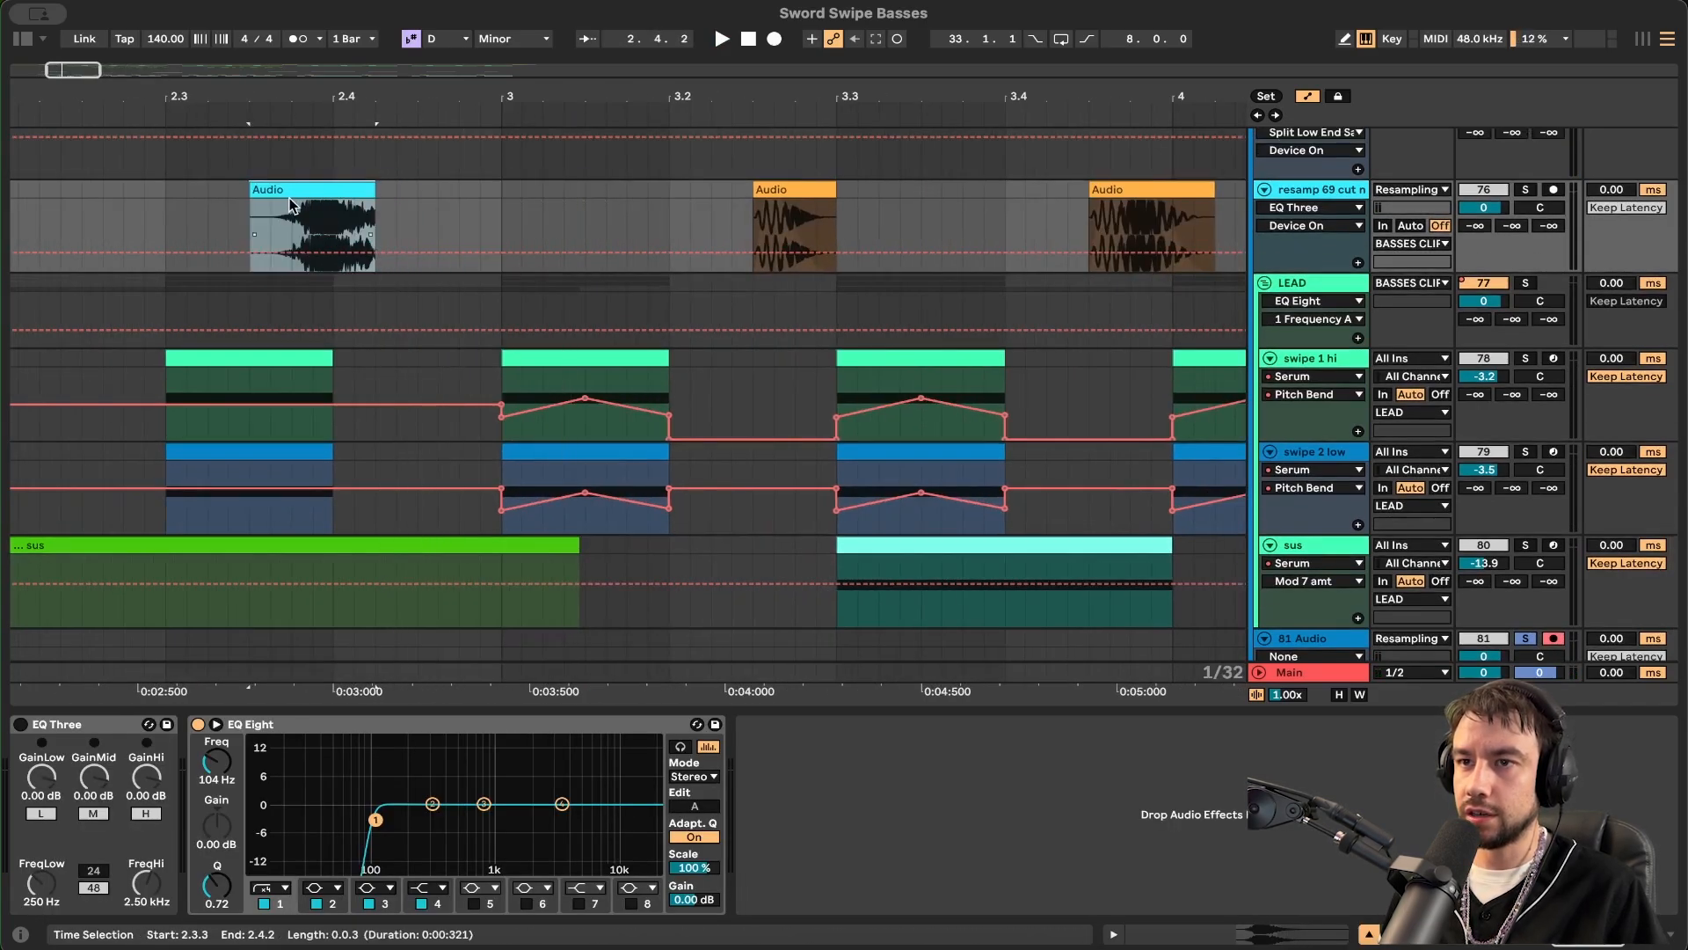
{"action": "left_click_drag", "start_coordinate": [253, 192], "coordinate": [272, 191]}
{"action": "left_click", "coordinate": [1309, 97]}
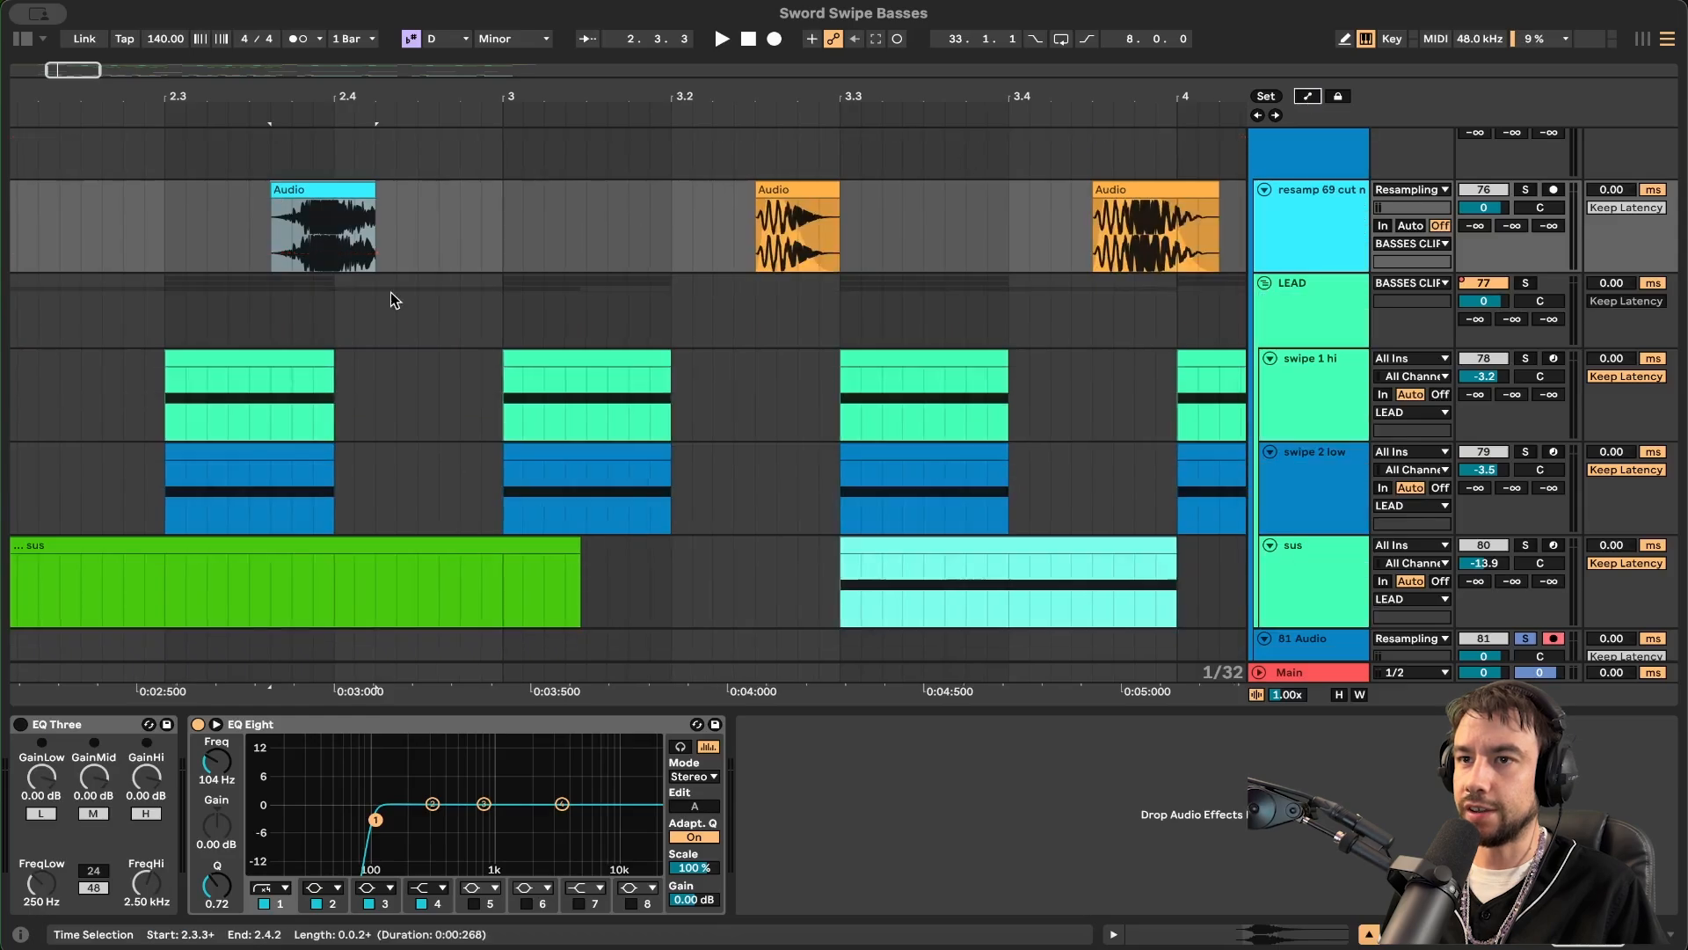
{"action": "key", "text": "plus"}
{"action": "left_click_drag", "start_coordinate": [344, 202], "coordinate": [266, 203]}
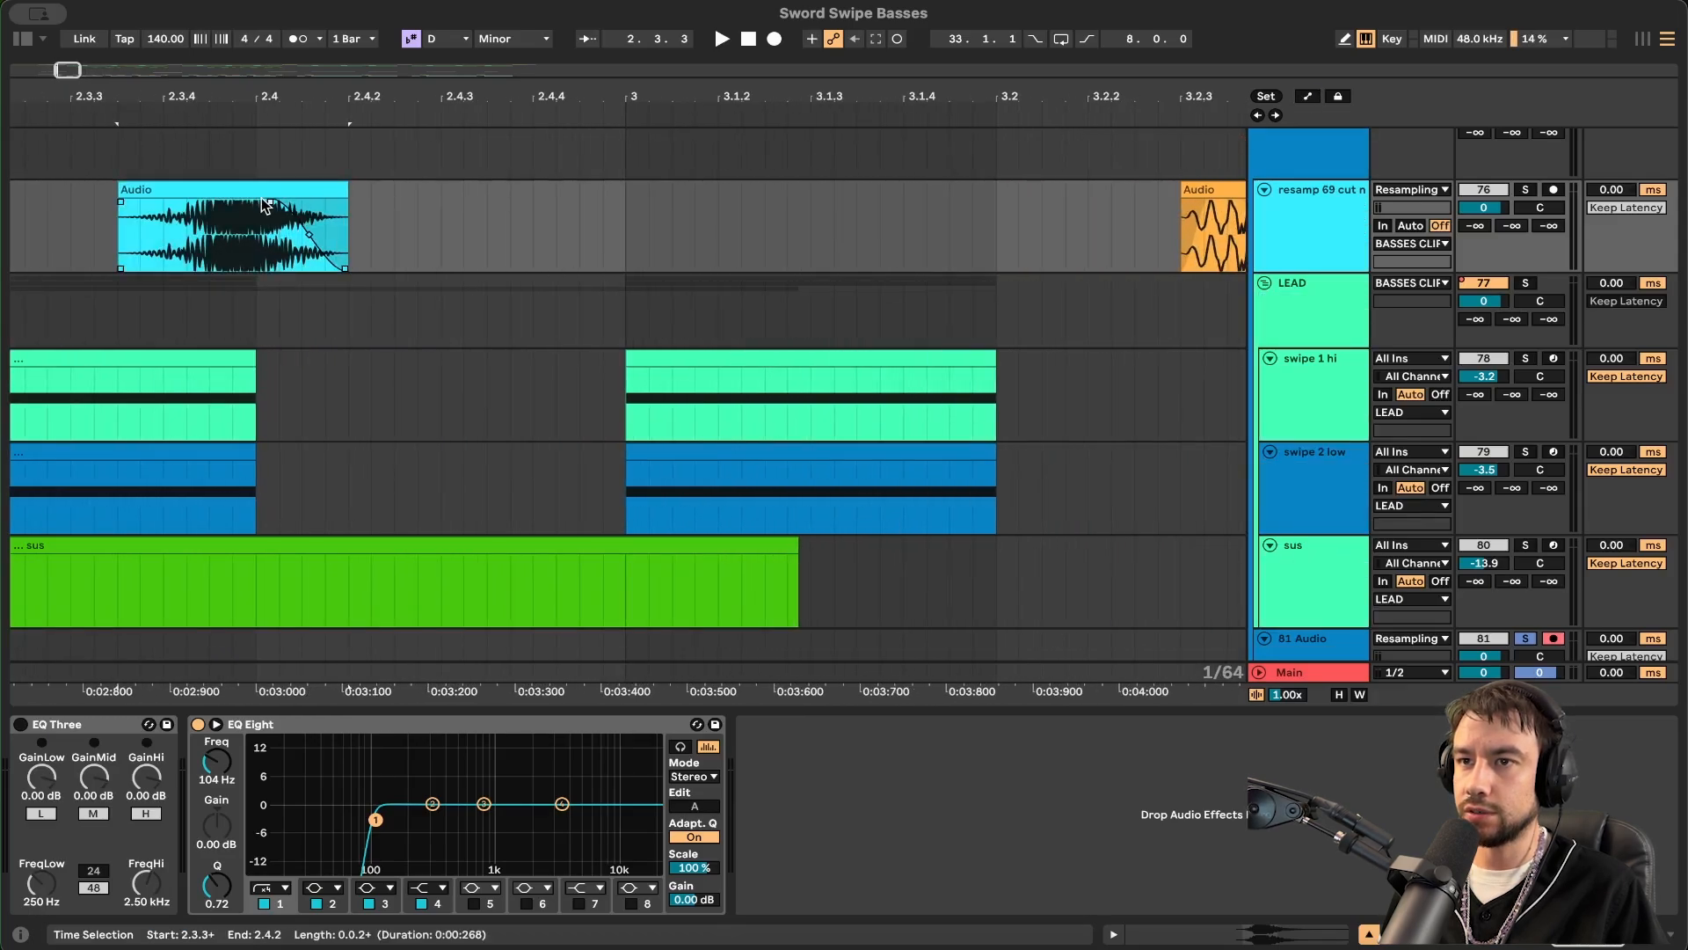
- Examine the fades and waveforms of the existing resampled clips at 3.2.3 and 3.4.3
{"action": "scroll", "coordinate": [664, 225], "scroll_direction": "down", "scroll_amount": 2}
{"action": "scroll", "coordinate": [664, 225], "scroll_direction": "right", "scroll_amount": 4}
{"action": "scroll", "coordinate": [848, 255], "scroll_direction": "up", "scroll_amount": 1}
{"action": "scroll", "coordinate": [849, 261], "scroll_direction": "up", "scroll_amount": 2}
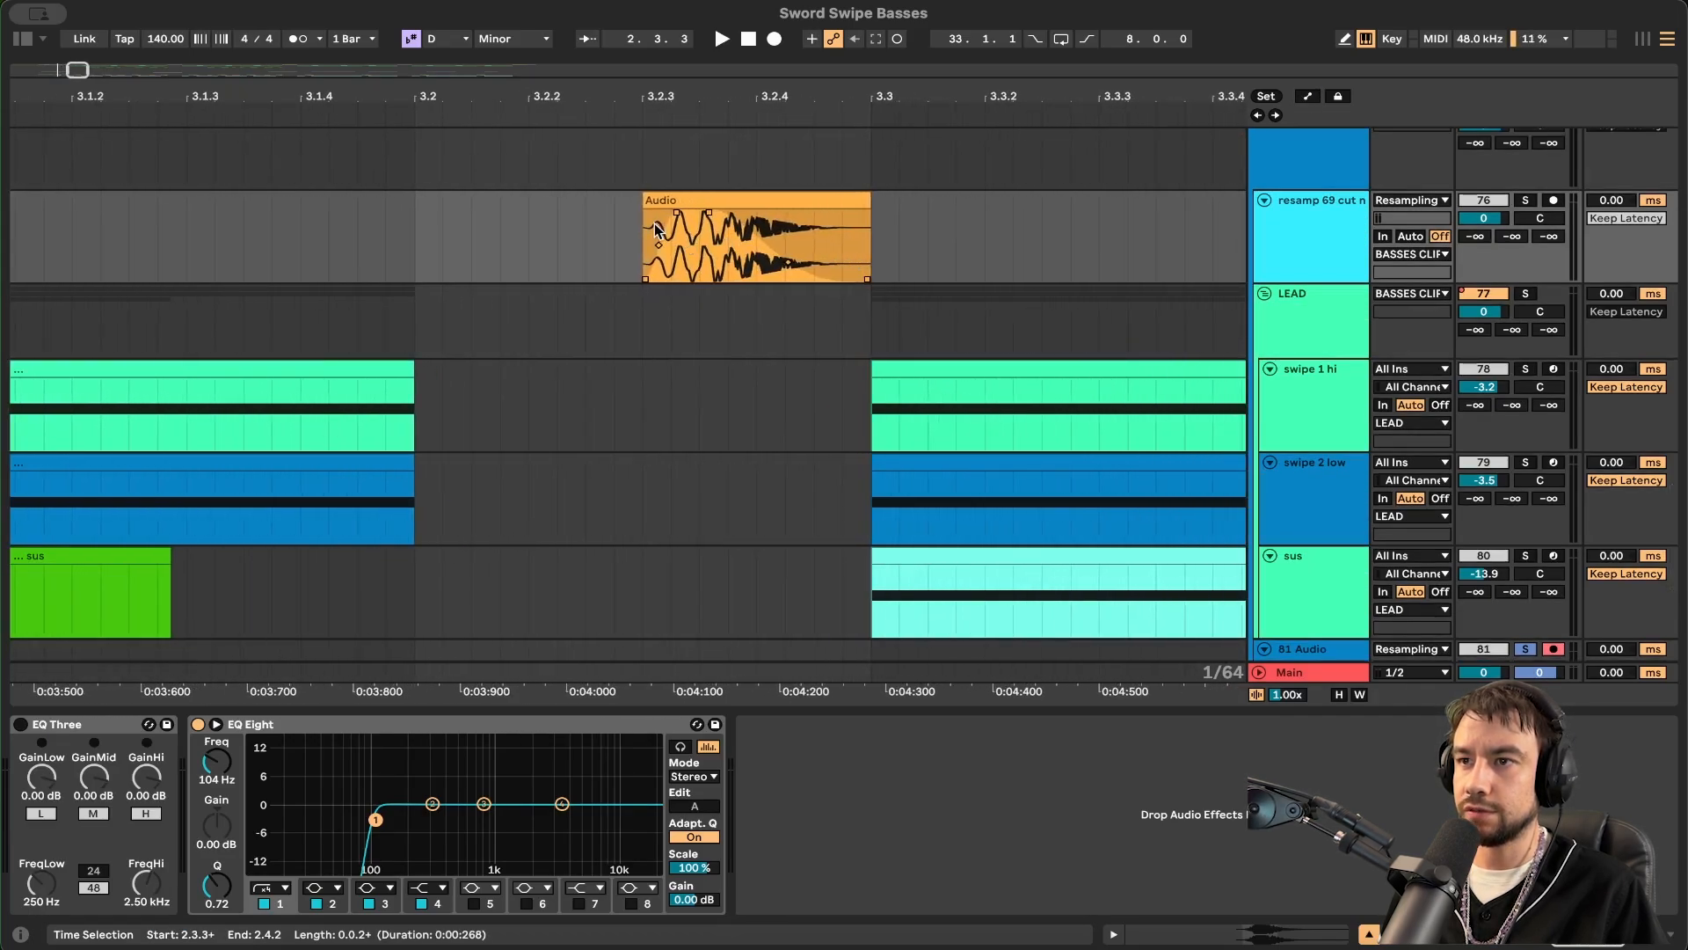
{"action": "scroll", "coordinate": [688, 246], "scroll_direction": "right", "scroll_amount": 10}
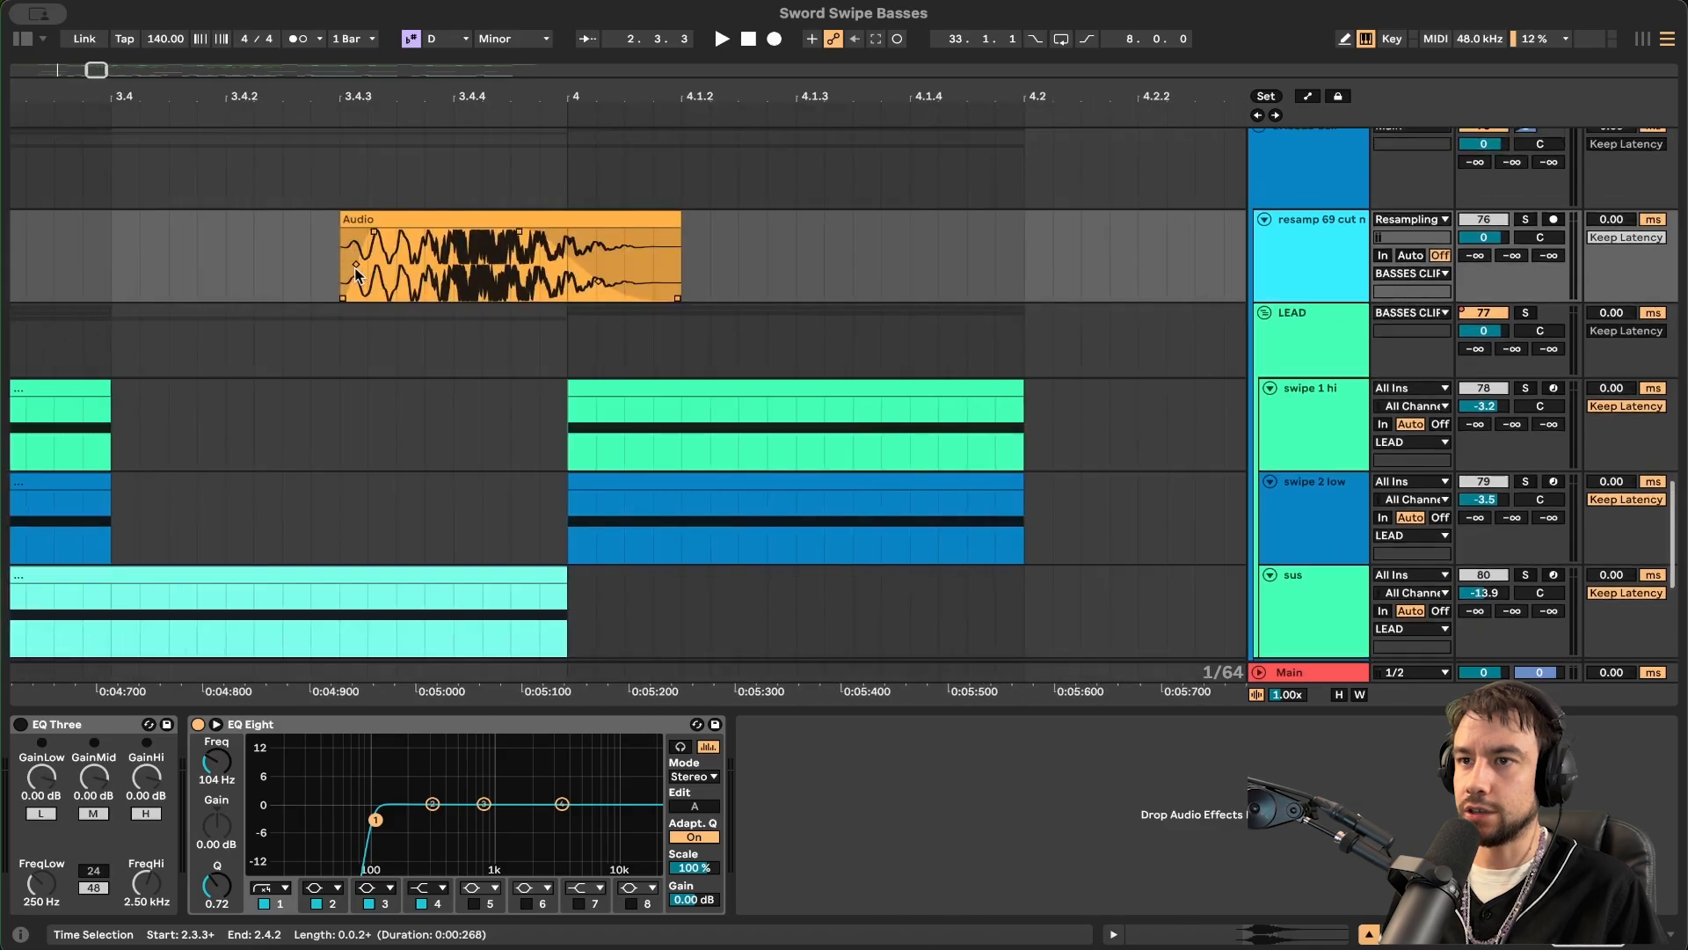
{"action": "scroll", "coordinate": [704, 260], "scroll_direction": "down", "scroll_amount": 4}
{"action": "scroll", "coordinate": [543, 280], "scroll_direction": "down", "scroll_amount": 6}
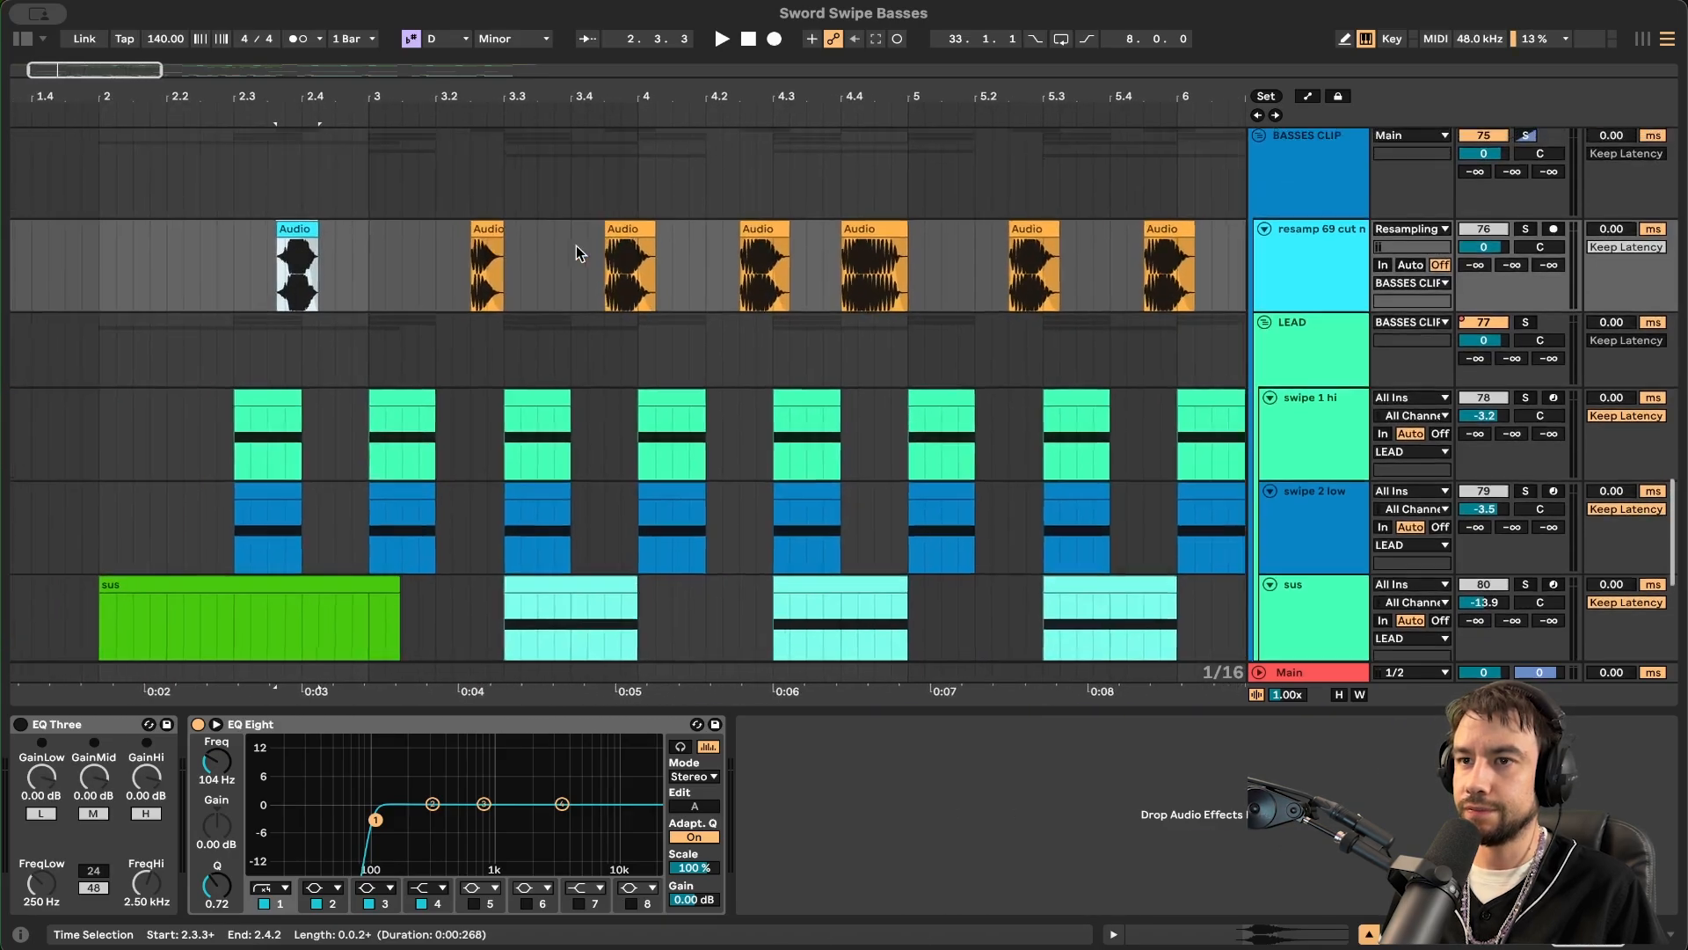
- Solo the resamp 69 cut track and play its clips from 3.2.1
{"action": "scroll", "coordinate": [345, 259], "scroll_direction": "down", "scroll_amount": 1}
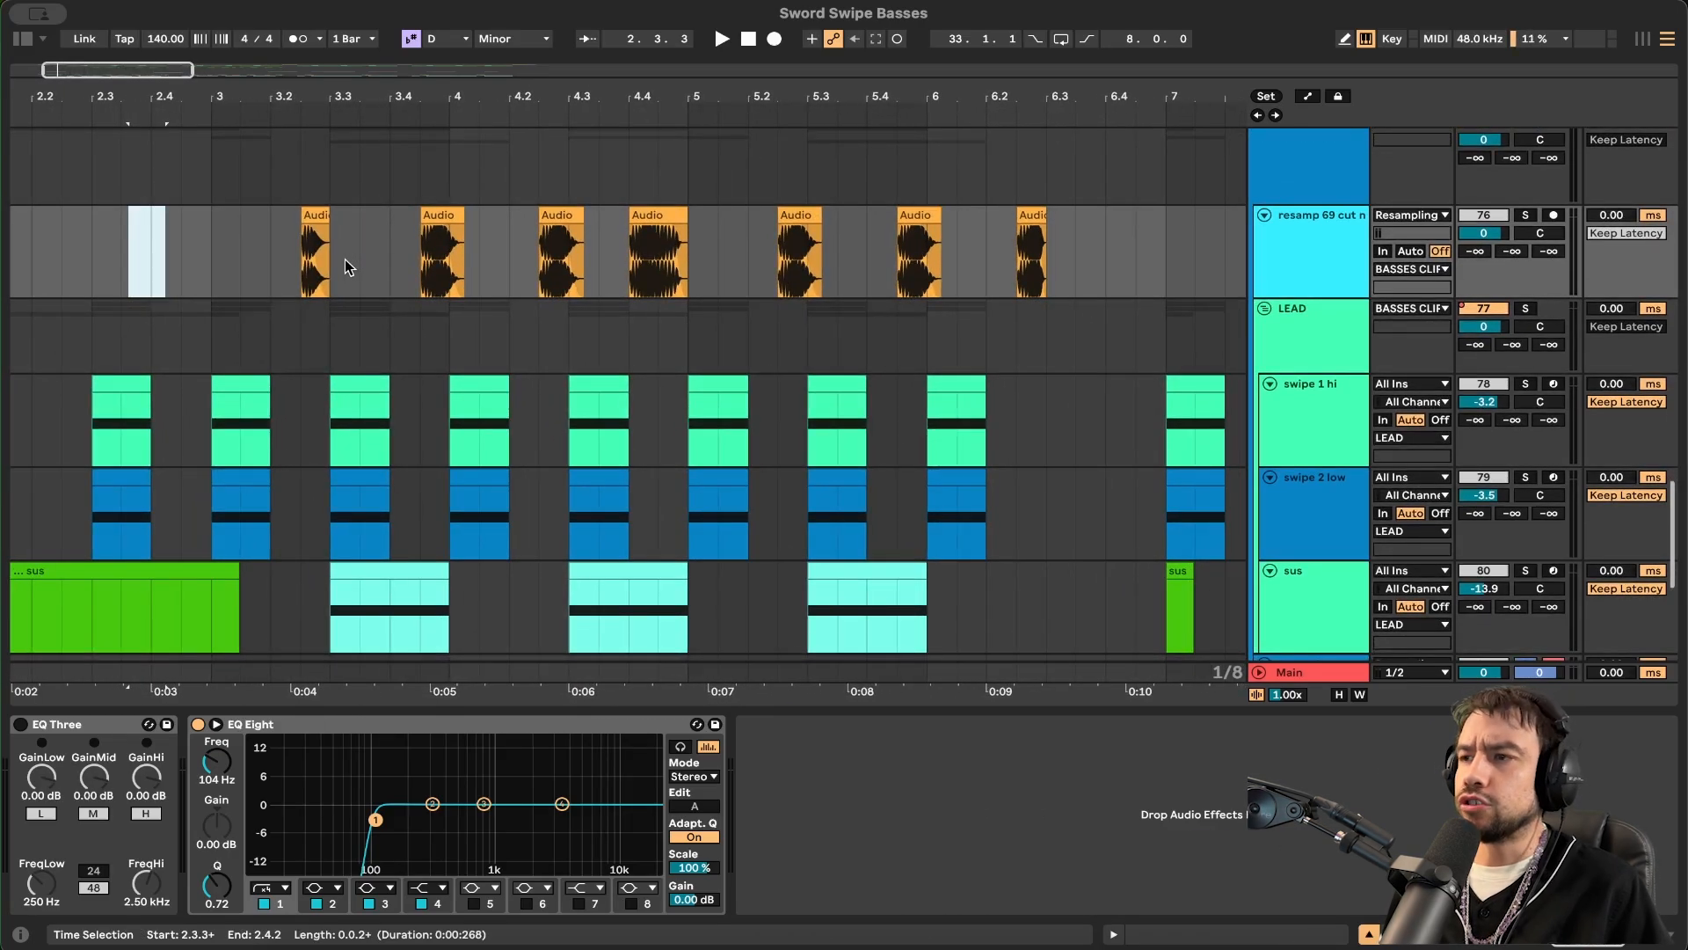
{"action": "scroll", "coordinate": [344, 258], "scroll_direction": "down", "scroll_amount": 3}
{"action": "scroll", "coordinate": [345, 259], "scroll_direction": "up", "scroll_amount": 3}
{"action": "left_click", "coordinate": [309, 380]}
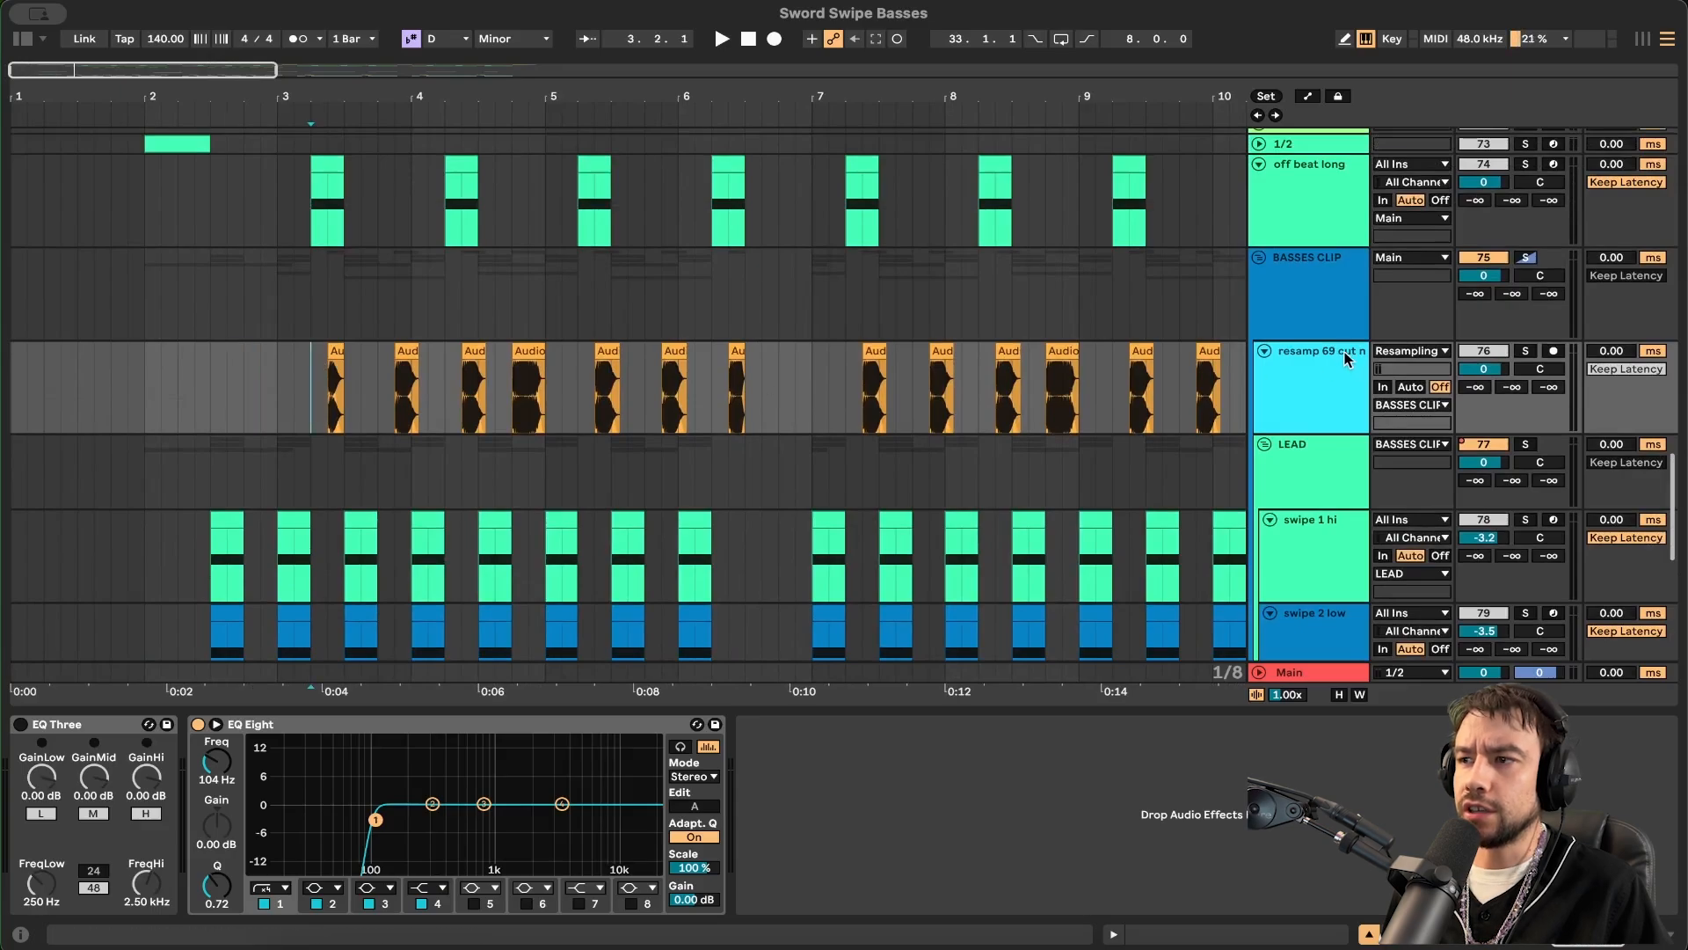
{"action": "left_click", "coordinate": [1525, 350]}
{"action": "key", "text": "space"}
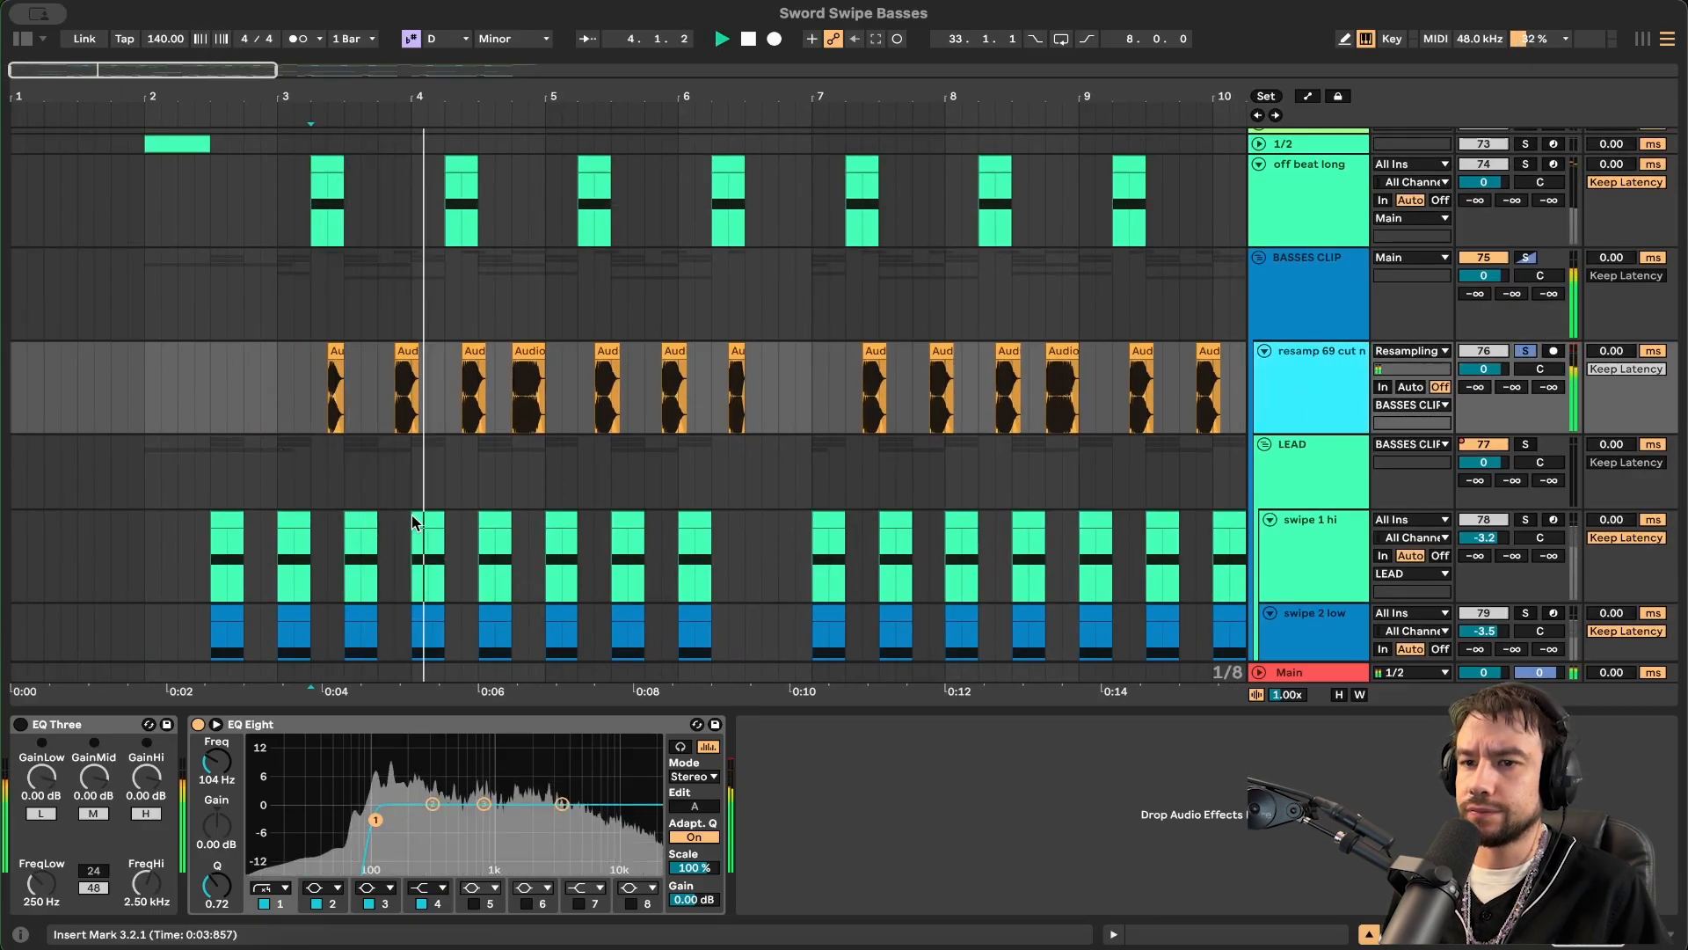
{"action": "key", "text": "space"}
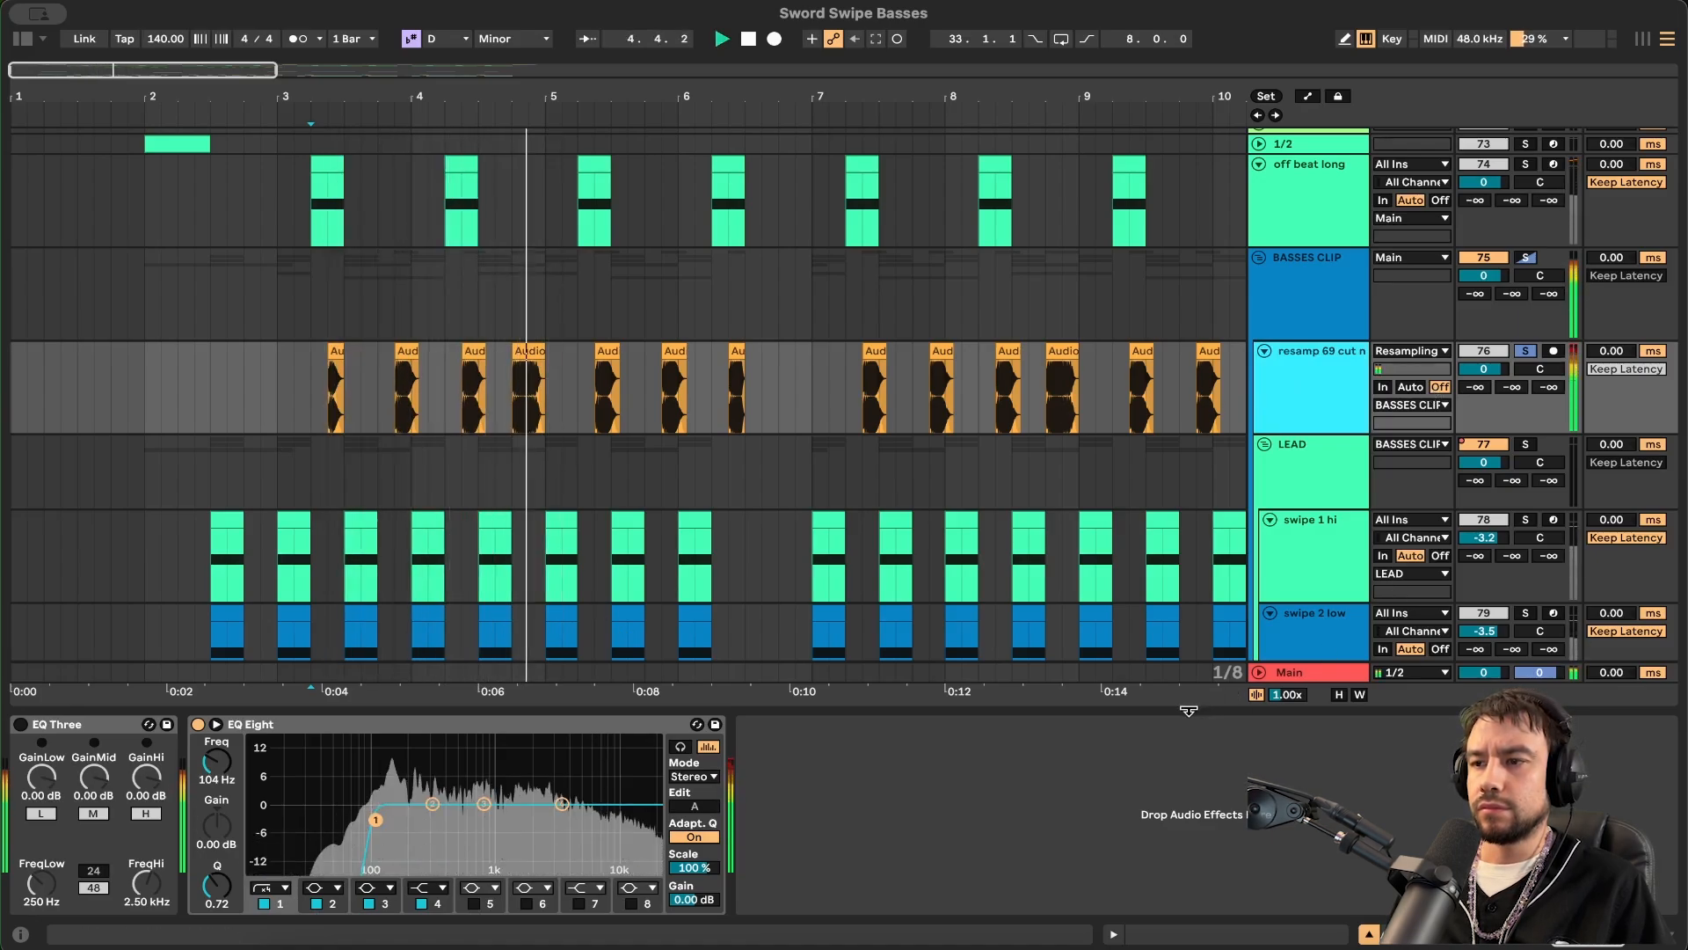
- Hide the device view and play the full arrangement from 2.1.3, following the bass and sub tracks through to bar 13
{"action": "left_click_drag", "start_coordinate": [1187, 709], "coordinate": [1187, 911]}
{"action": "left_click", "coordinate": [165, 494]}
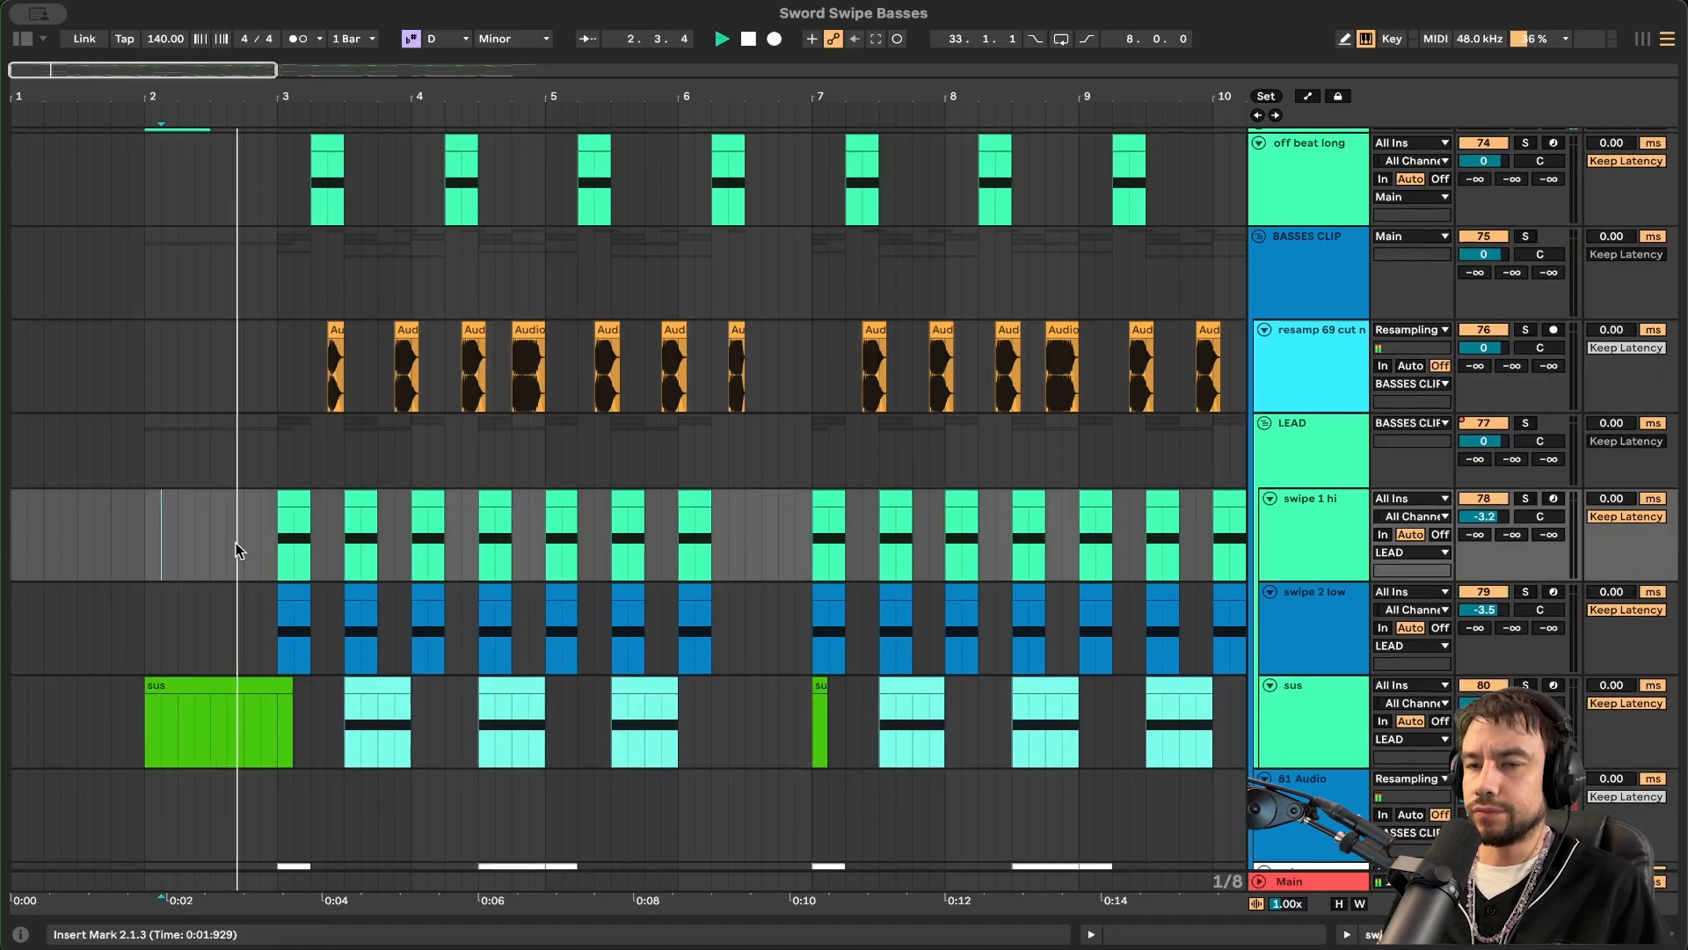
{"action": "scroll", "coordinate": [220, 546], "scroll_direction": "down", "scroll_amount": 2}
{"action": "scroll", "coordinate": [220, 545], "scroll_direction": "down", "scroll_amount": 3}
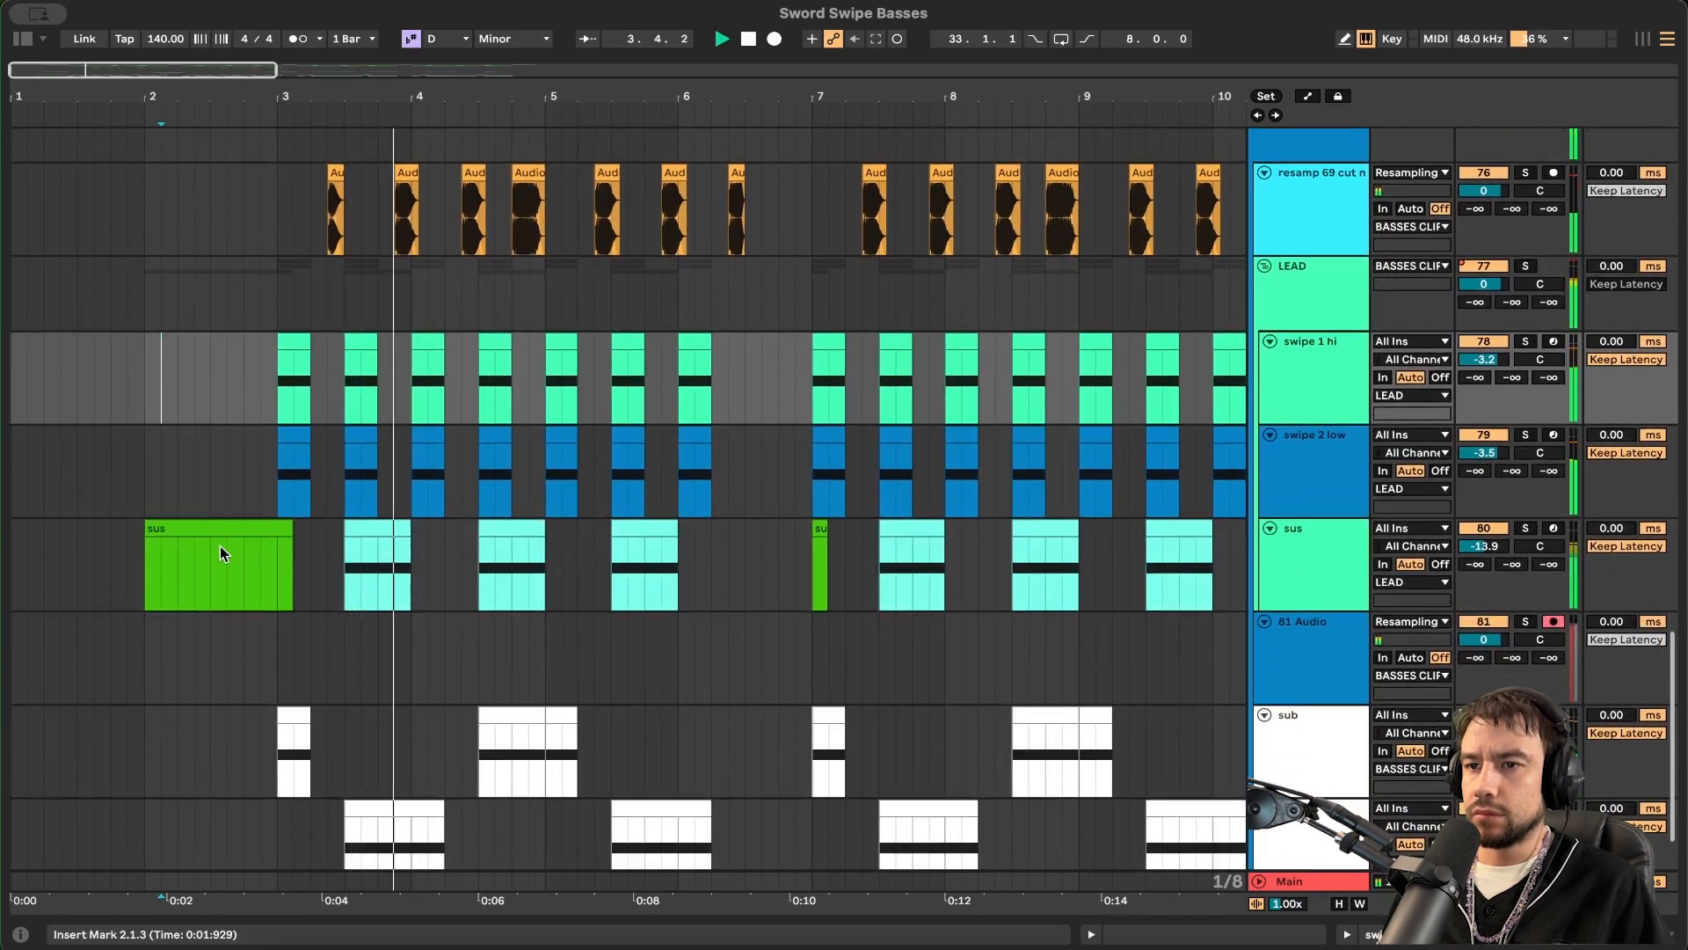
{"action": "scroll", "coordinate": [296, 574], "scroll_direction": "up", "scroll_amount": 3}
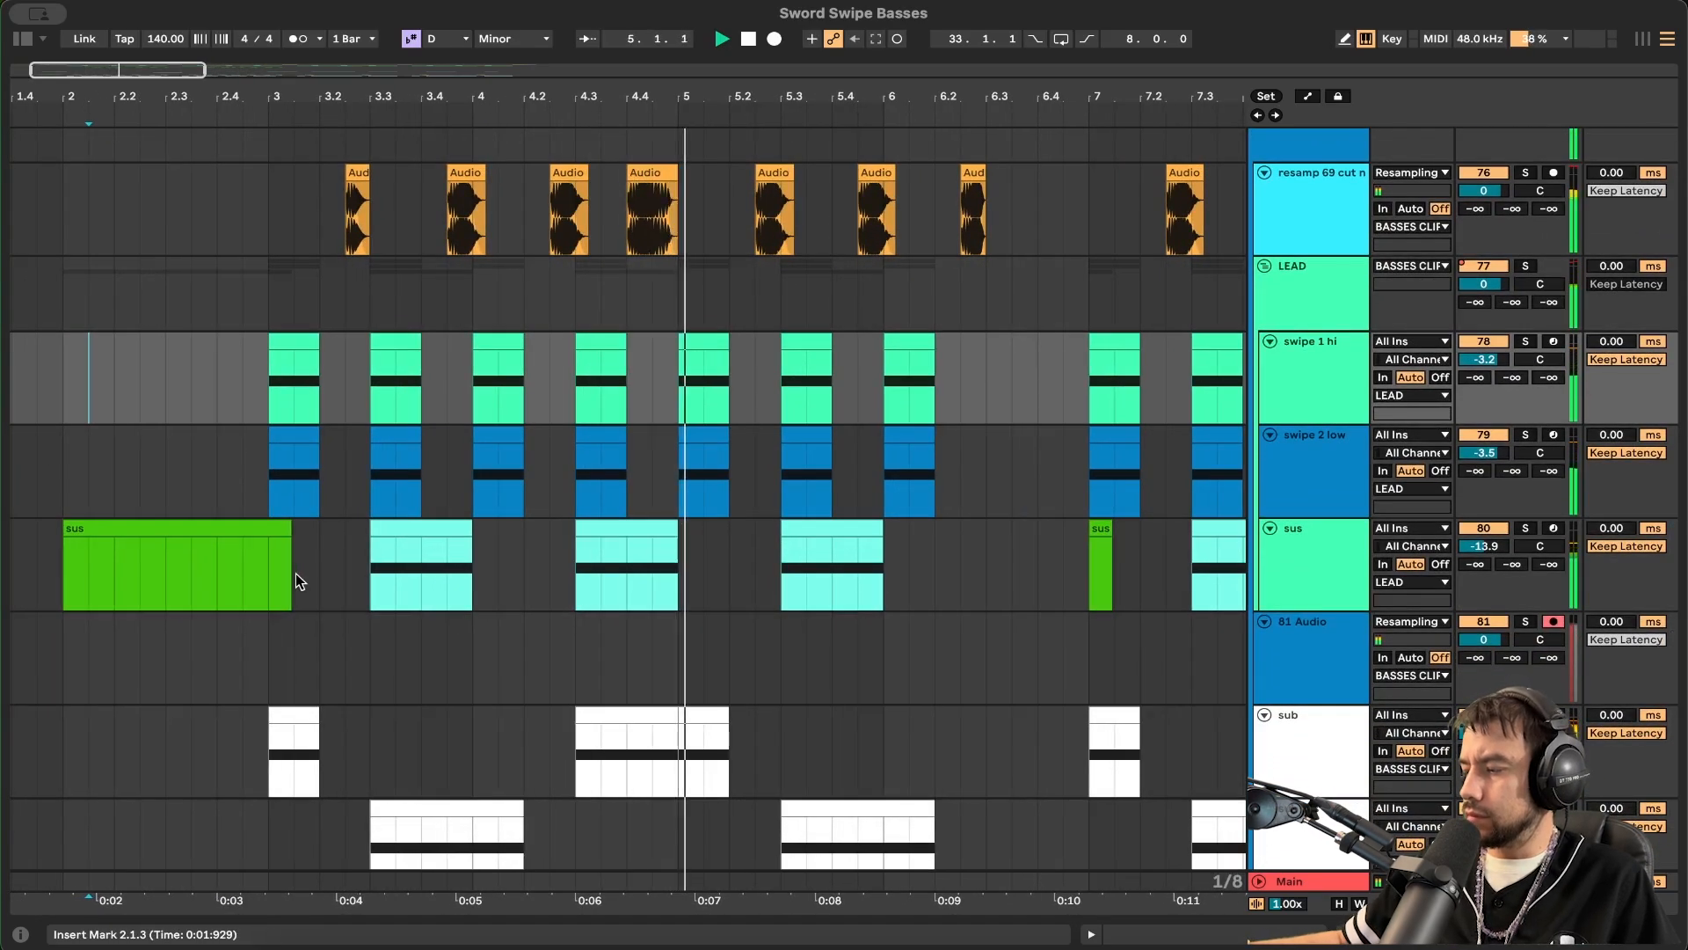
{"action": "scroll", "coordinate": [295, 573], "scroll_direction": "right", "scroll_amount": 5}
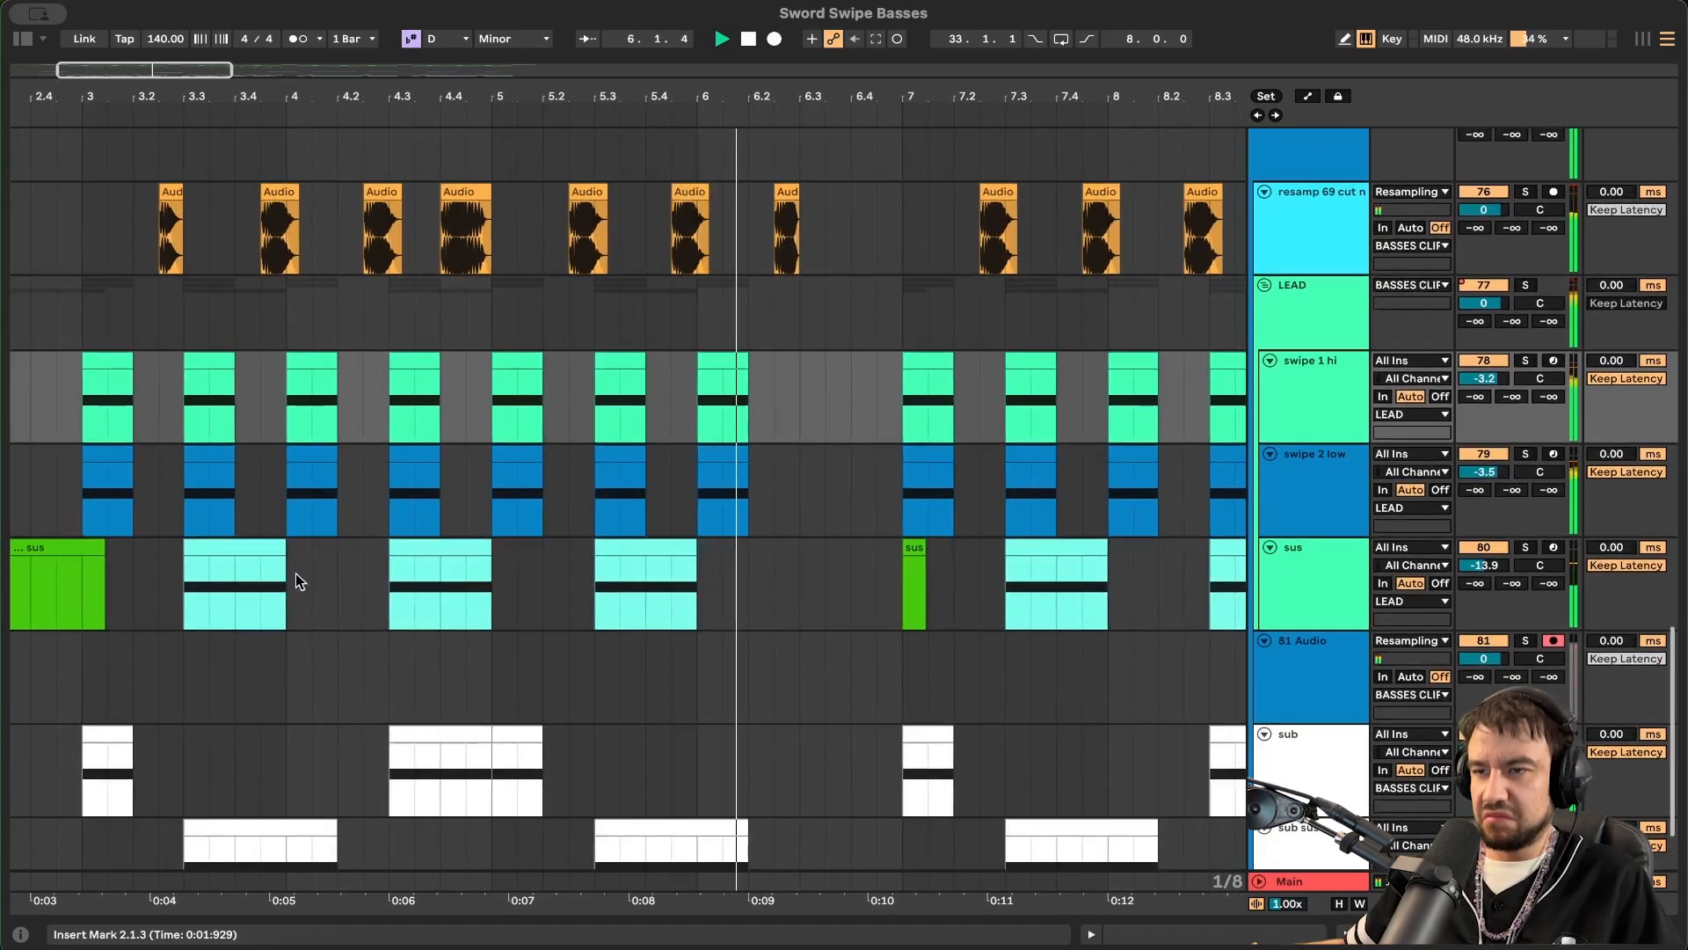
{"action": "scroll", "coordinate": [295, 573], "scroll_direction": "right", "scroll_amount": 10}
{"action": "scroll", "coordinate": [296, 573], "scroll_direction": "down", "scroll_amount": 1}
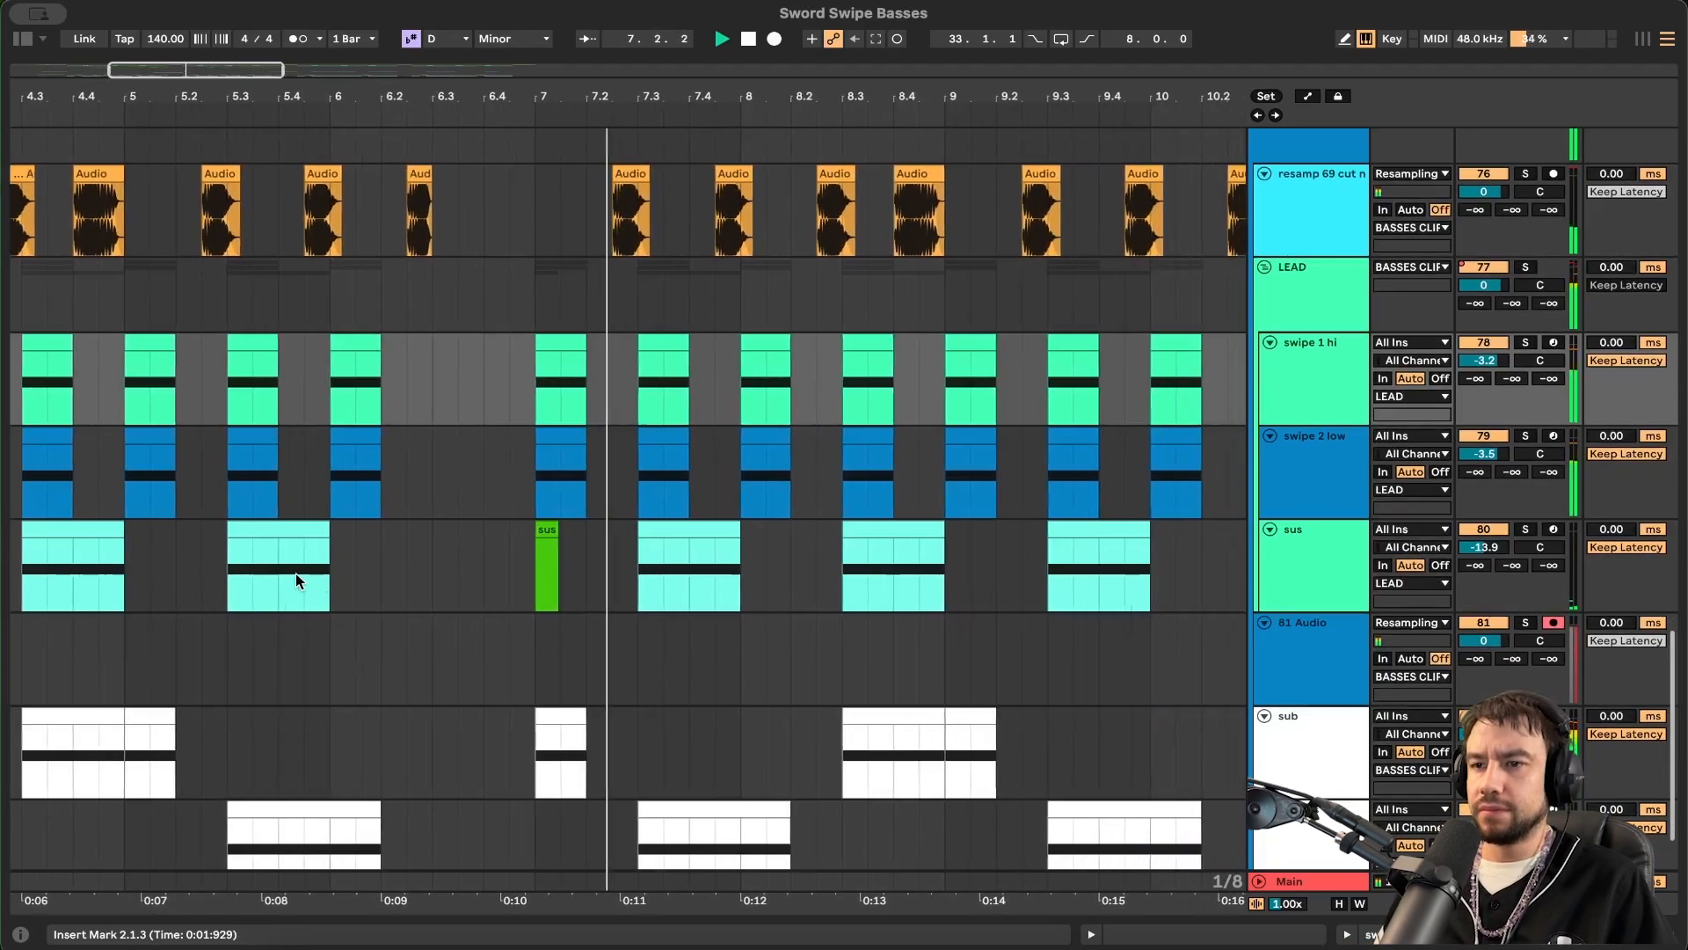
{"action": "scroll", "coordinate": [295, 573], "scroll_direction": "right", "scroll_amount": 3}
{"action": "scroll", "coordinate": [295, 573], "scroll_direction": "down", "scroll_amount": 1}
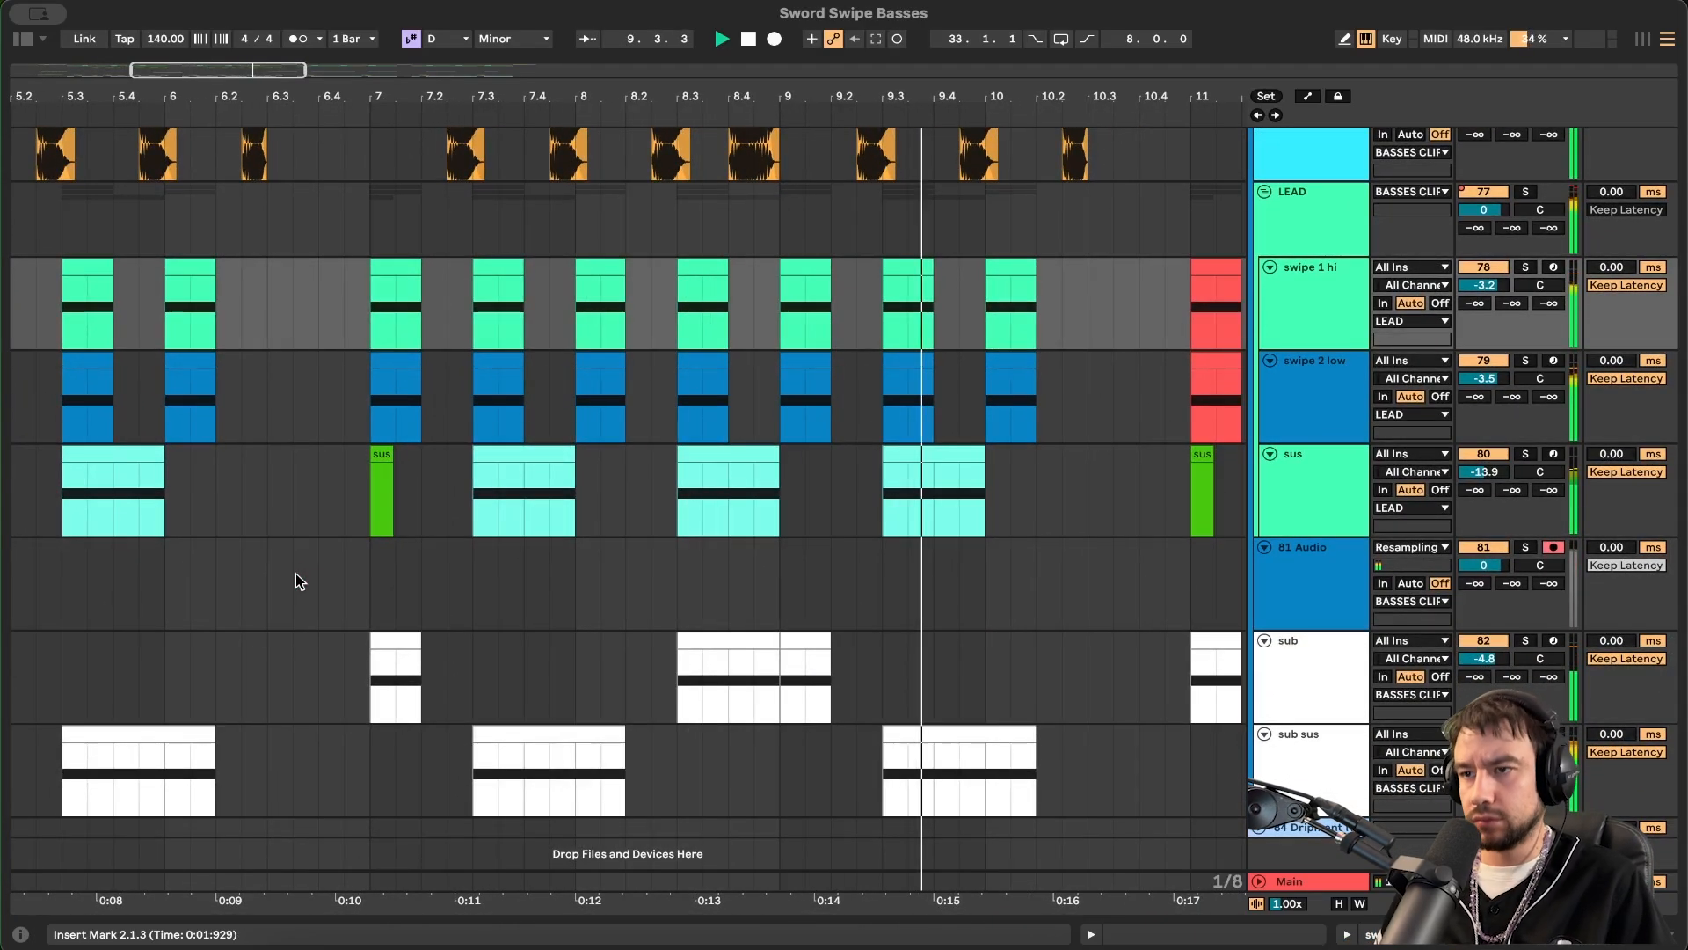
{"action": "scroll", "coordinate": [296, 574], "scroll_direction": "right", "scroll_amount": 10}
{"action": "scroll", "coordinate": [296, 573], "scroll_direction": "up", "scroll_amount": 3}
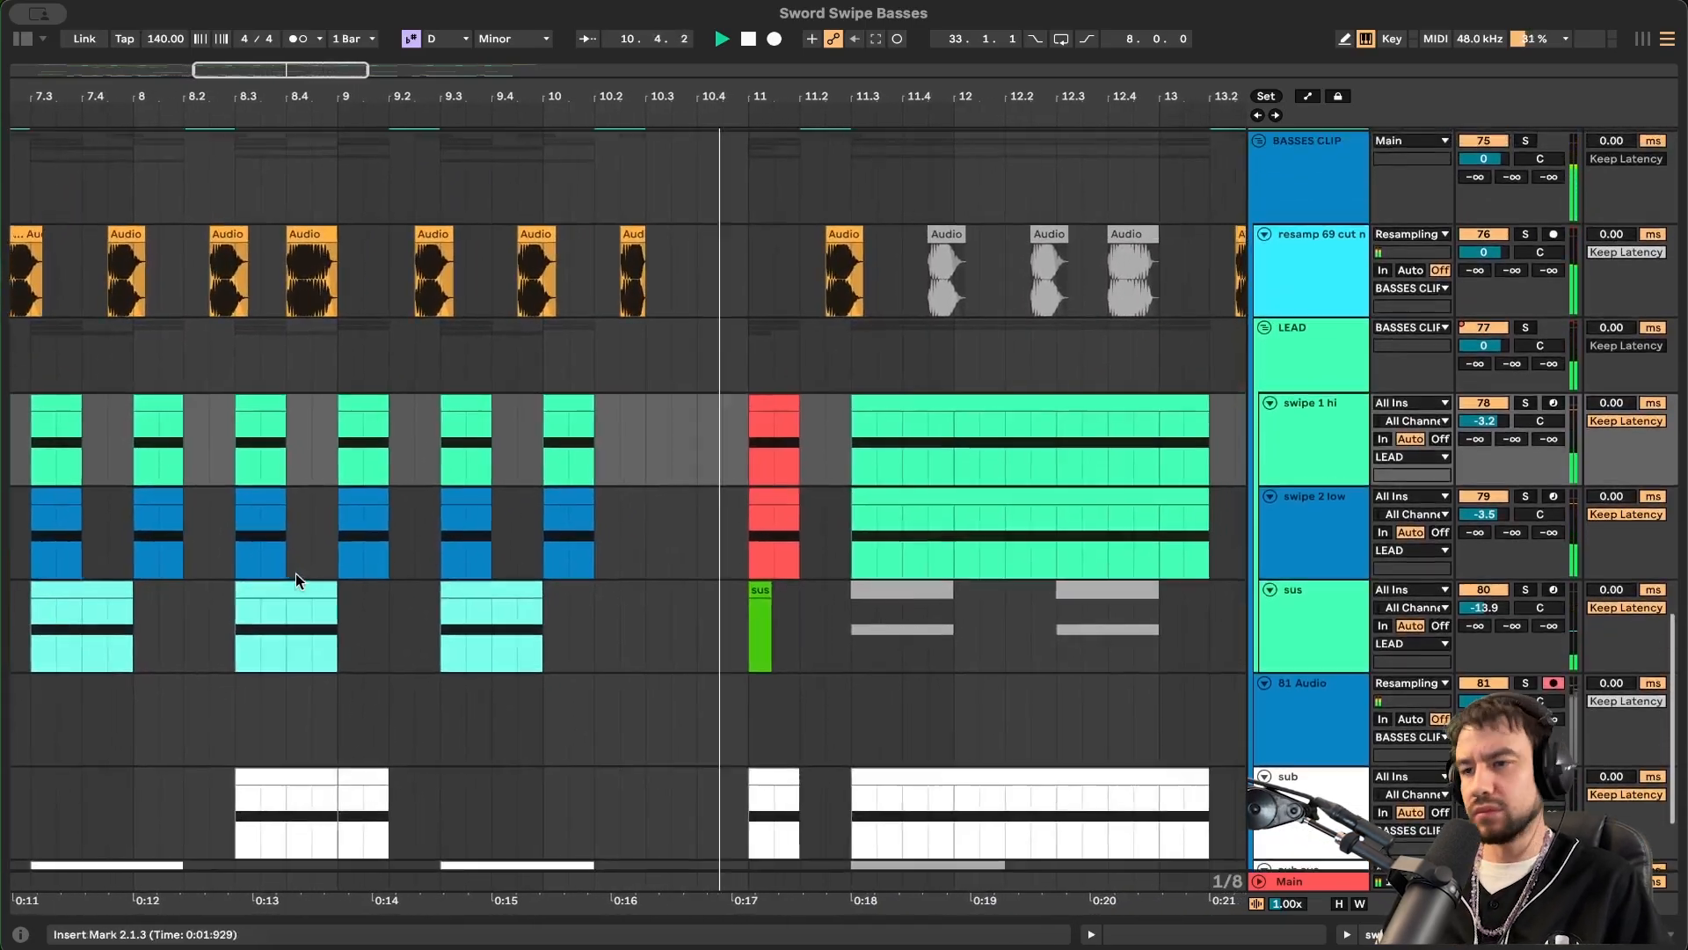
{"action": "scroll", "coordinate": [295, 573], "scroll_direction": "right", "scroll_amount": 7}
{"action": "scroll", "coordinate": [296, 573], "scroll_direction": "down", "scroll_amount": 3}
{"action": "scroll", "coordinate": [295, 574], "scroll_direction": "down", "scroll_amount": 2}
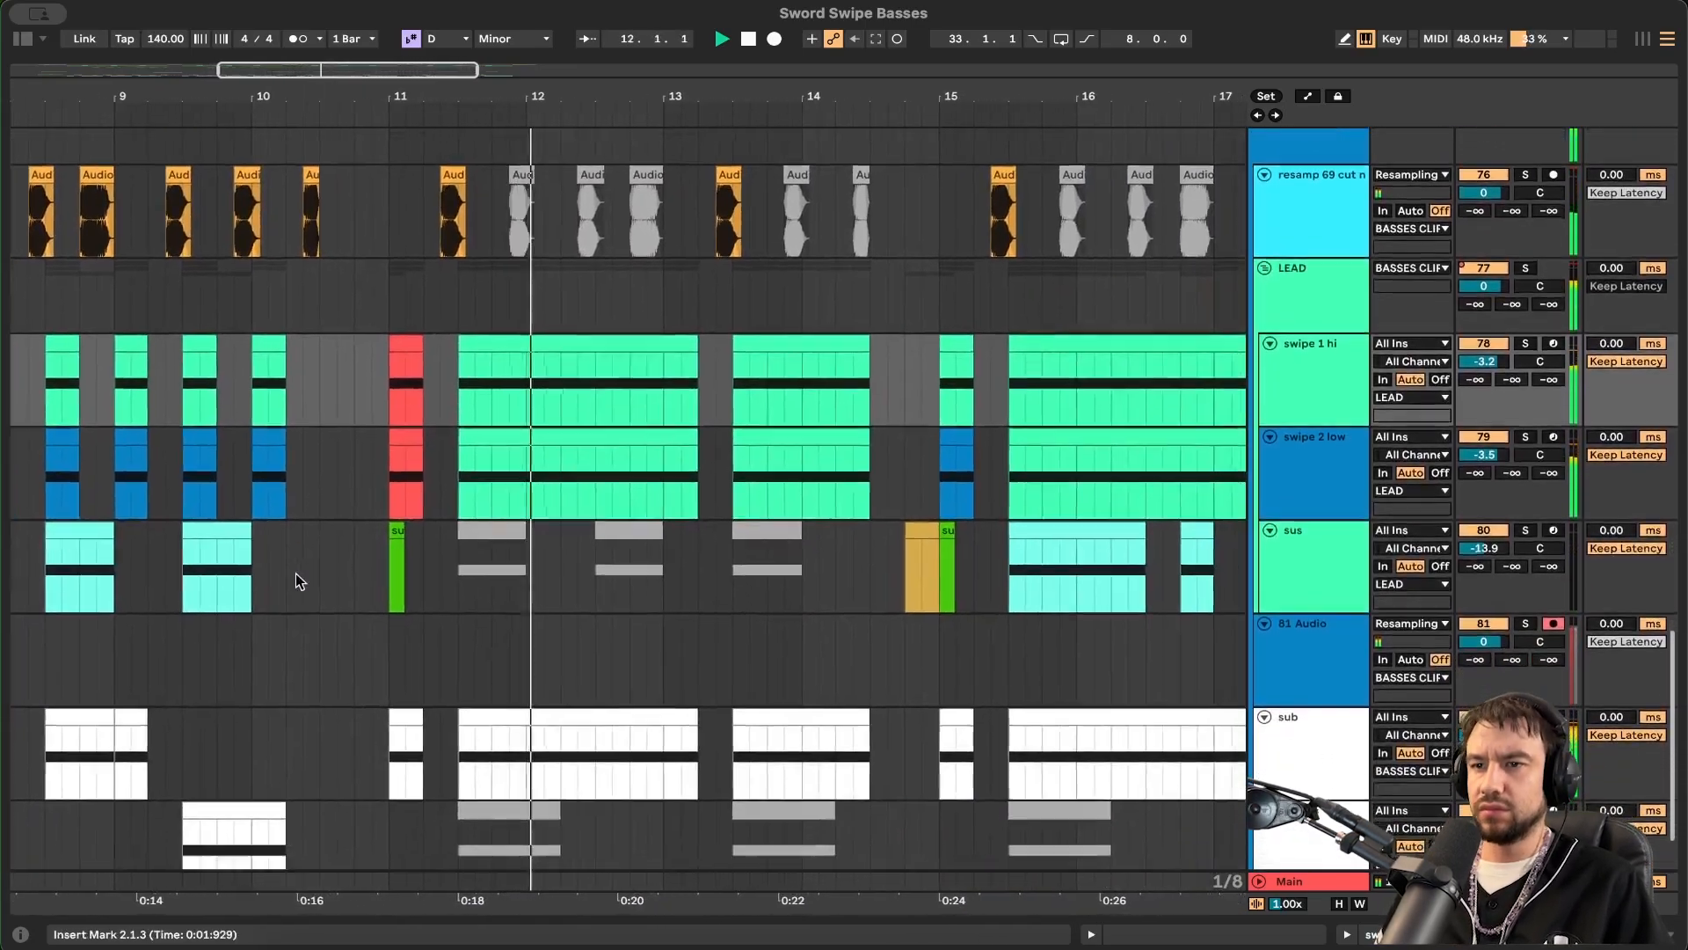
{"action": "scroll", "coordinate": [295, 573], "scroll_direction": "down", "scroll_amount": 5}
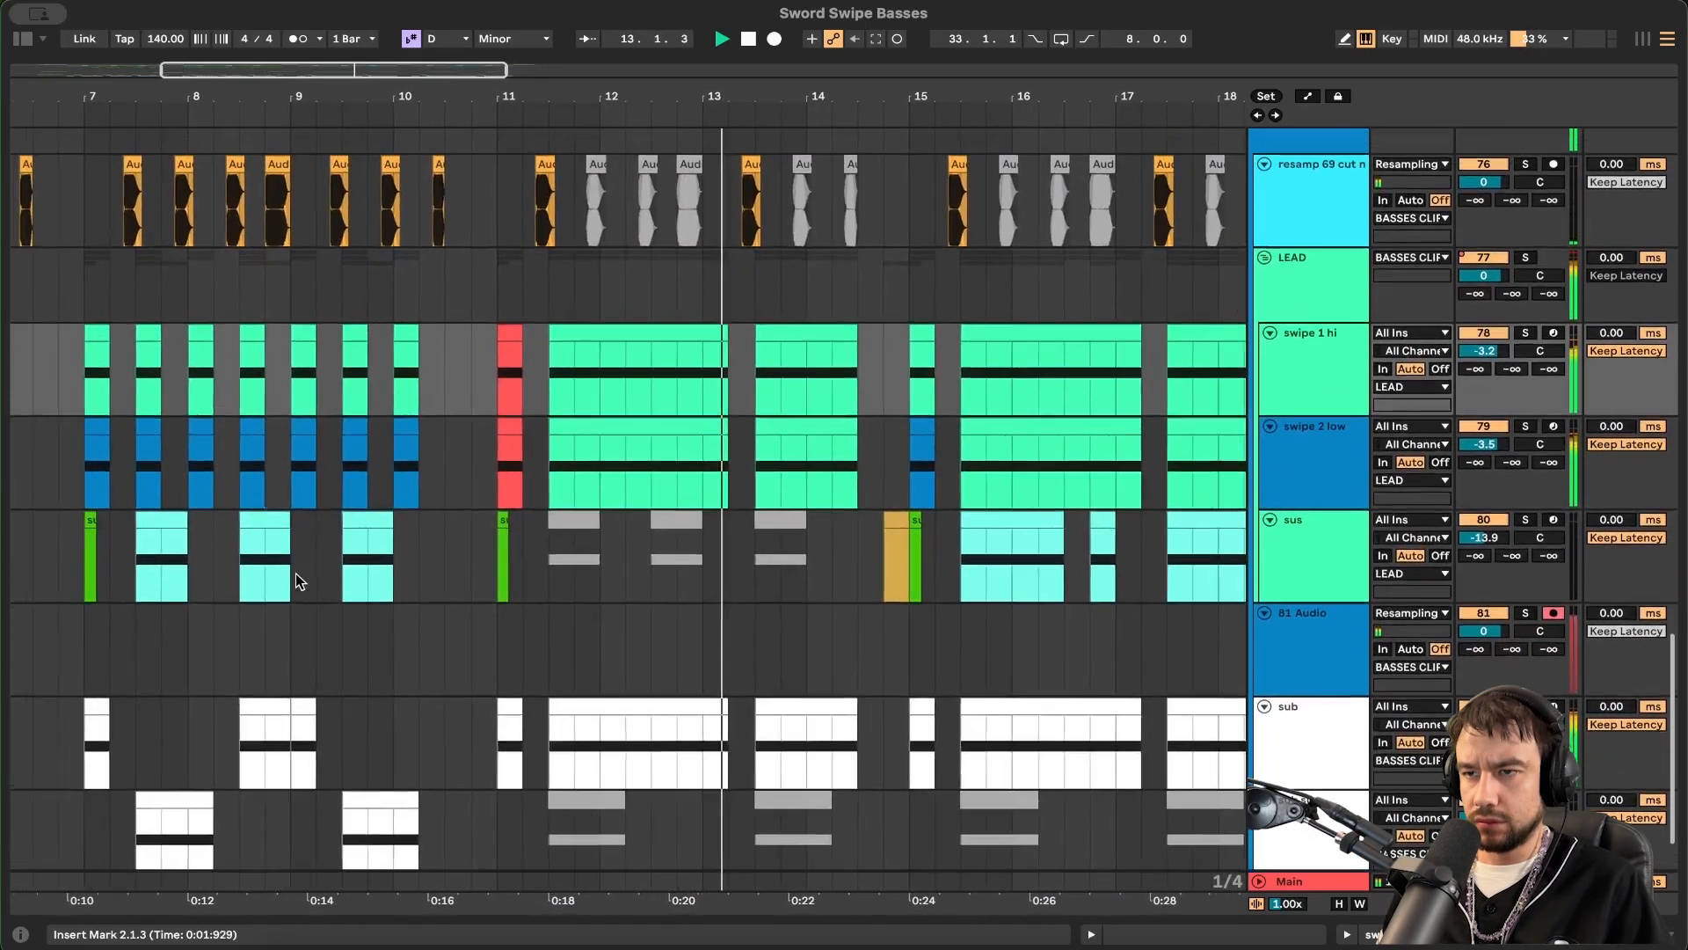
- Highlight the varied section from 11.1.1 to 13.3.1 across the swipe, sus, 81 Audio and sub tracks
{"action": "scroll", "coordinate": [295, 574], "scroll_direction": "up", "scroll_amount": 1}
{"action": "scroll", "coordinate": [498, 616], "scroll_direction": "left", "scroll_amount": 10}
{"action": "scroll", "coordinate": [498, 616], "scroll_direction": "down", "scroll_amount": 2}
{"action": "left_click_drag", "start_coordinate": [770, 360], "coordinate": [1029, 742]}
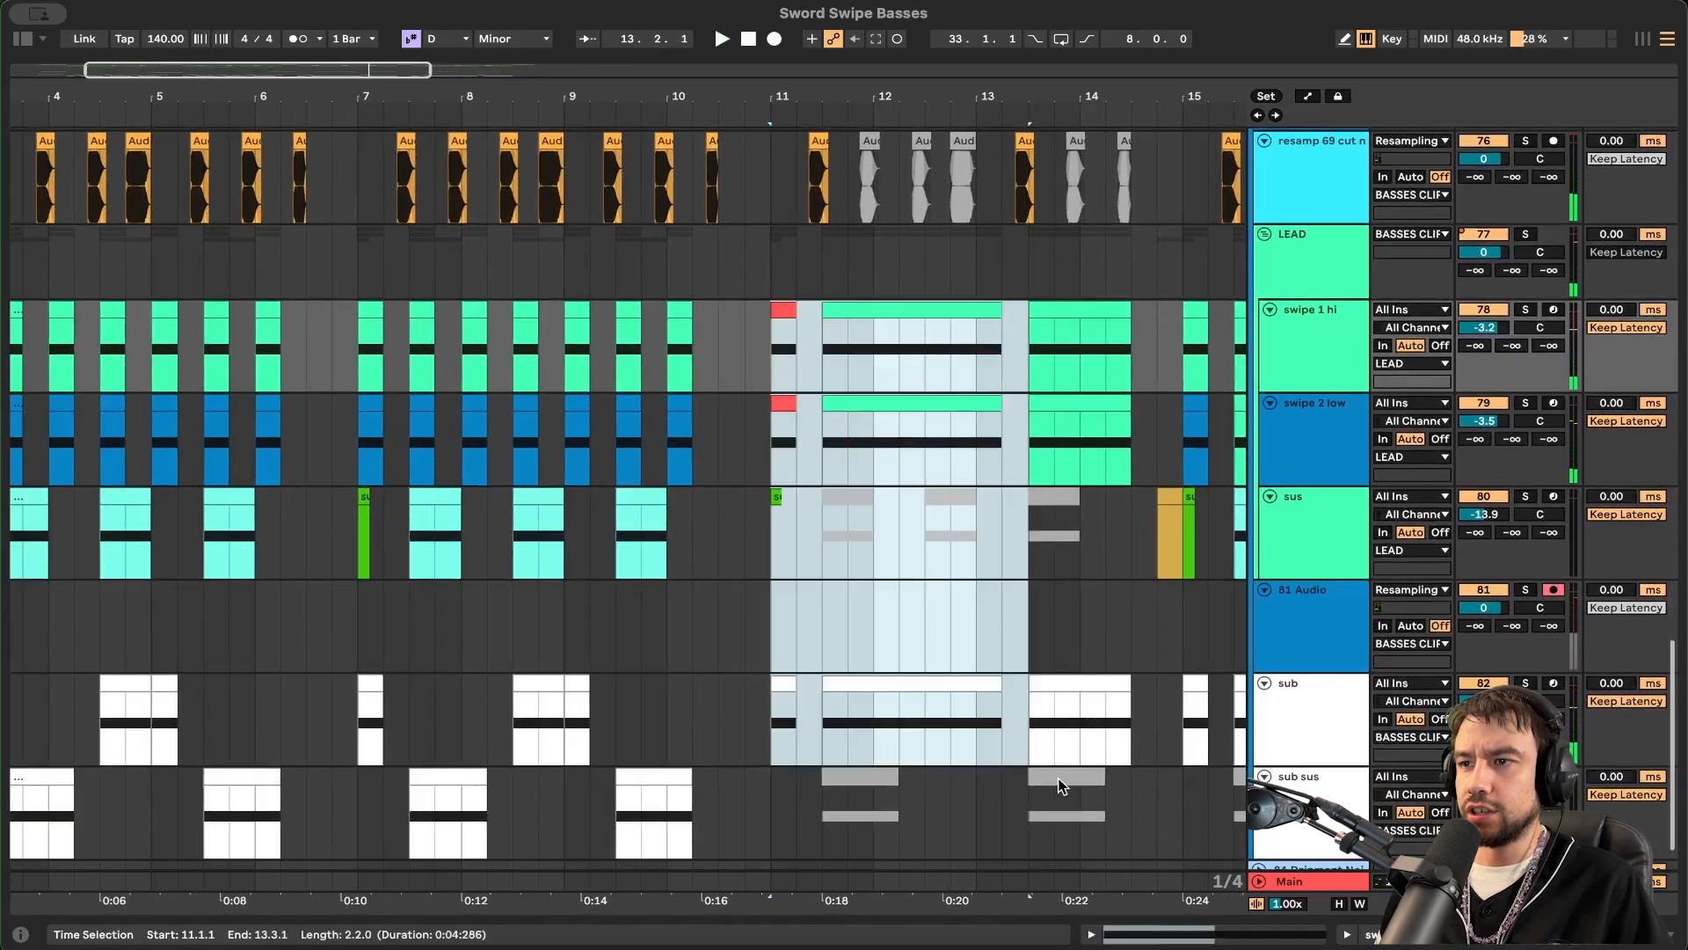
- Highlight the swipe, sus and sub clips from 7.1.1 to 10.2.1 and play that section
{"action": "scroll", "coordinate": [472, 406], "scroll_direction": "up", "scroll_amount": 4}
{"action": "left_click_drag", "start_coordinate": [363, 371], "coordinate": [791, 859]}
{"action": "scroll", "coordinate": [791, 859], "scroll_direction": "down", "scroll_amount": 2}
{"action": "scroll", "coordinate": [595, 740], "scroll_direction": "left", "scroll_amount": 5}
{"action": "scroll", "coordinate": [595, 741], "scroll_direction": "up", "scroll_amount": 2}
{"action": "scroll", "coordinate": [596, 740], "scroll_direction": "left", "scroll_amount": 2}
{"action": "scroll", "coordinate": [596, 741], "scroll_direction": "up", "scroll_amount": 1}
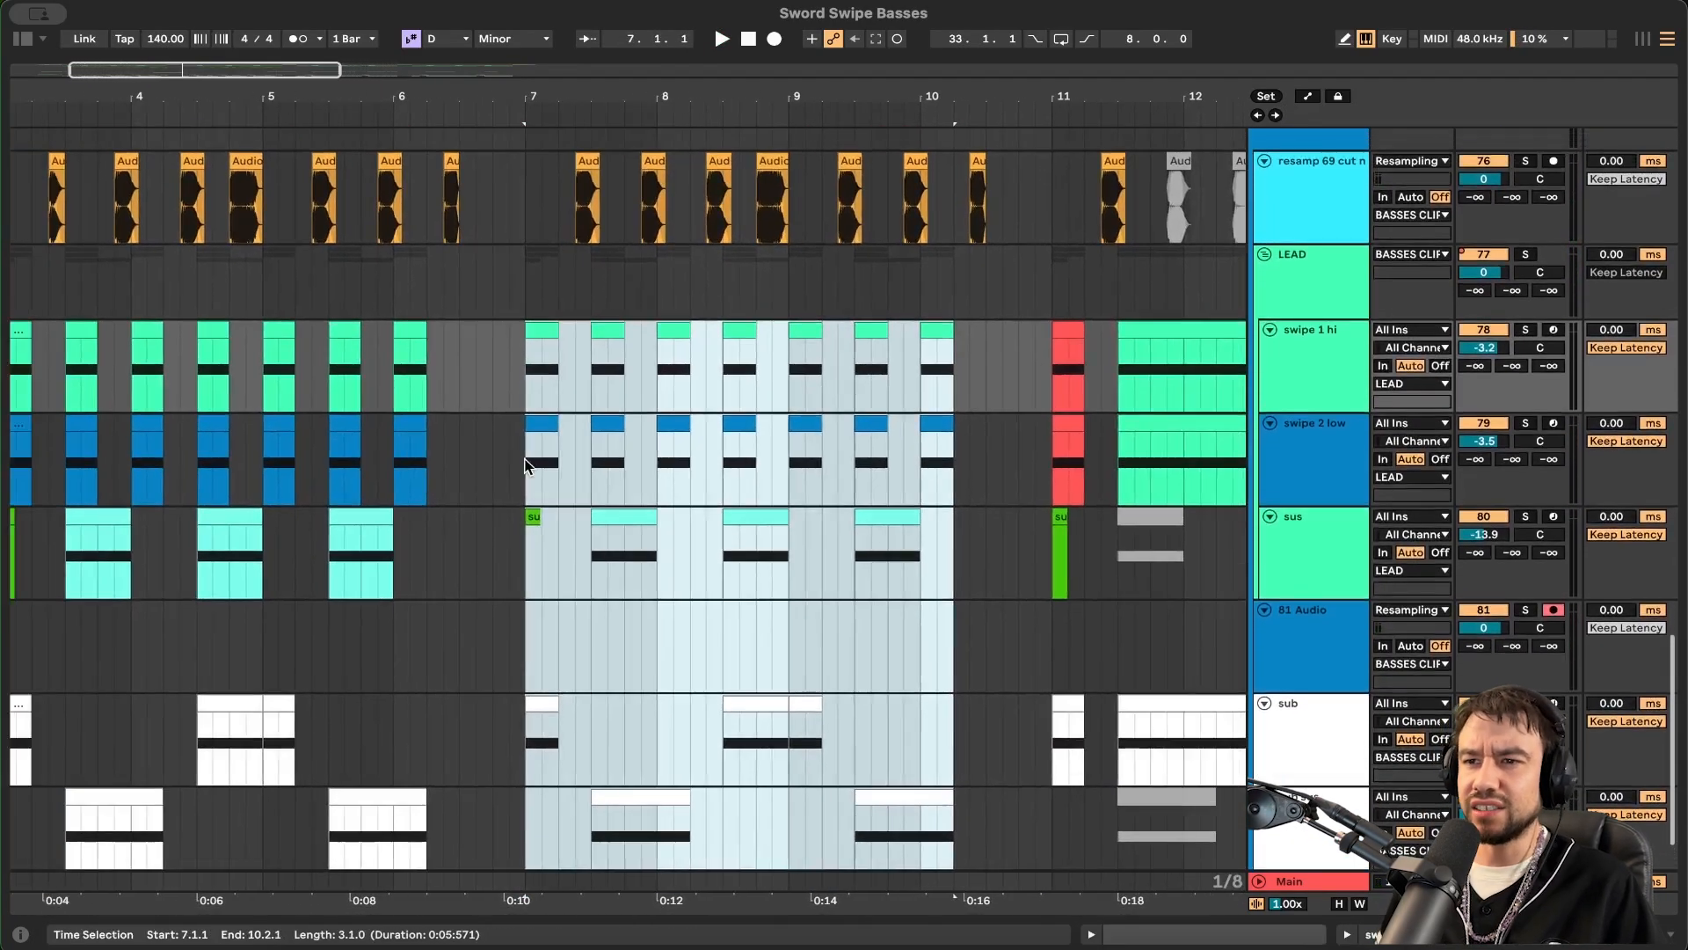
{"action": "scroll", "coordinate": [612, 626], "scroll_direction": "right", "scroll_amount": 4}
{"action": "scroll", "coordinate": [613, 627], "scroll_direction": "left", "scroll_amount": 3}
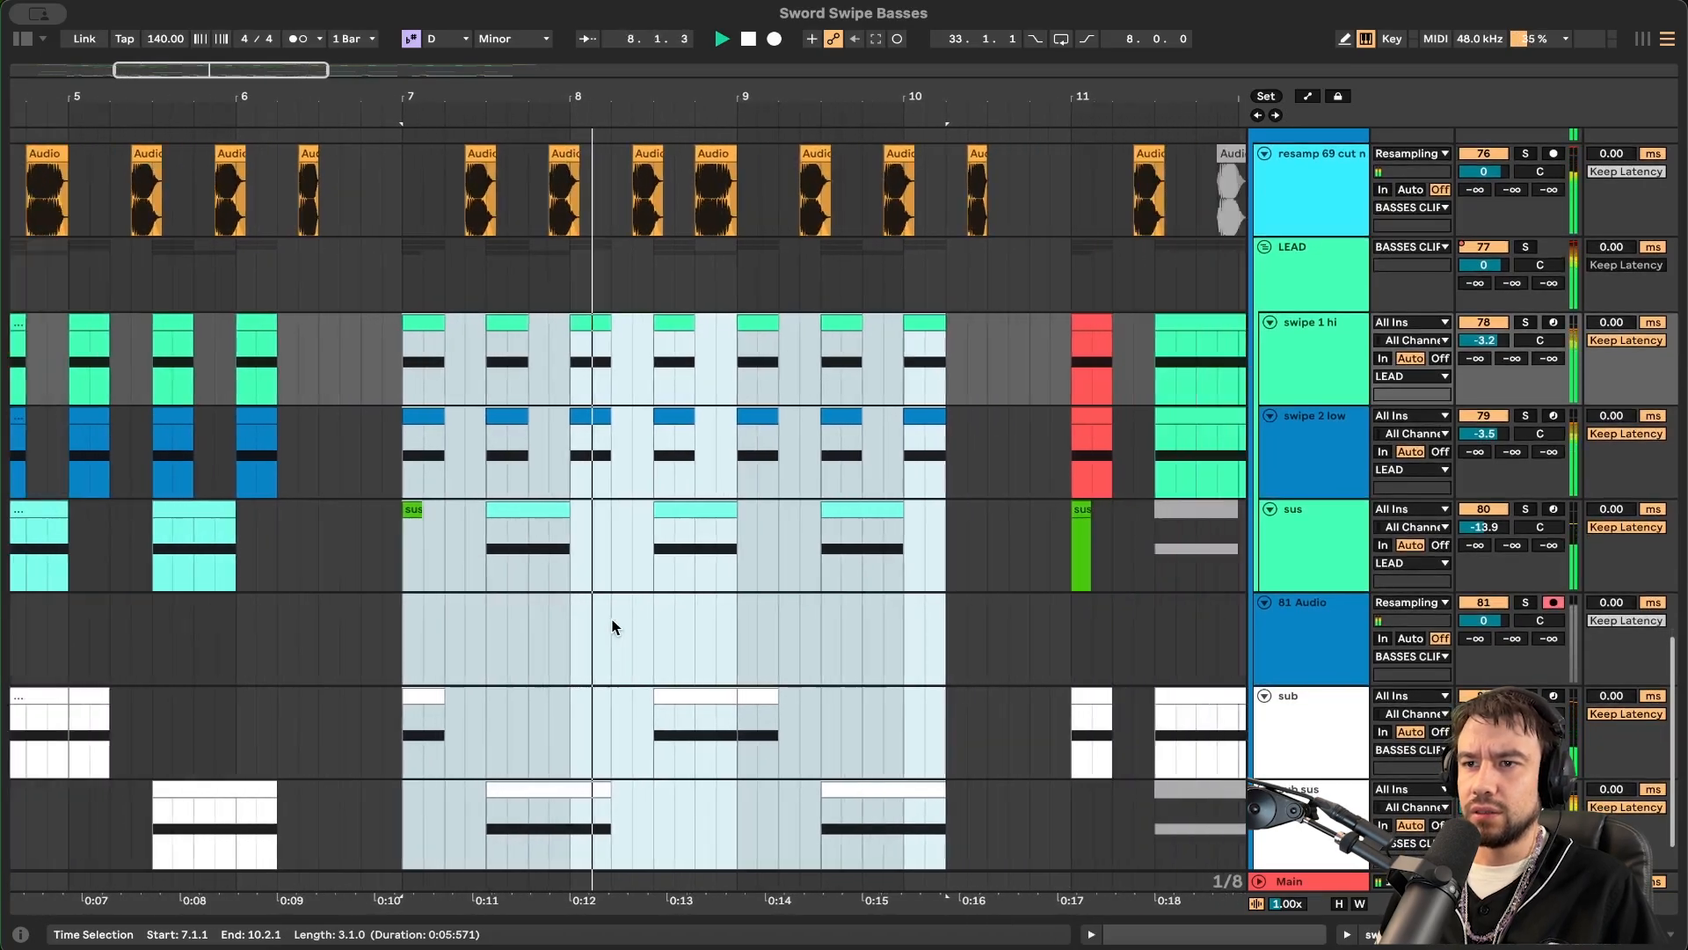
{"action": "scroll", "coordinate": [613, 627], "scroll_direction": "right", "scroll_amount": 4}
{"action": "scroll", "coordinate": [613, 626], "scroll_direction": "down", "scroll_amount": 1}
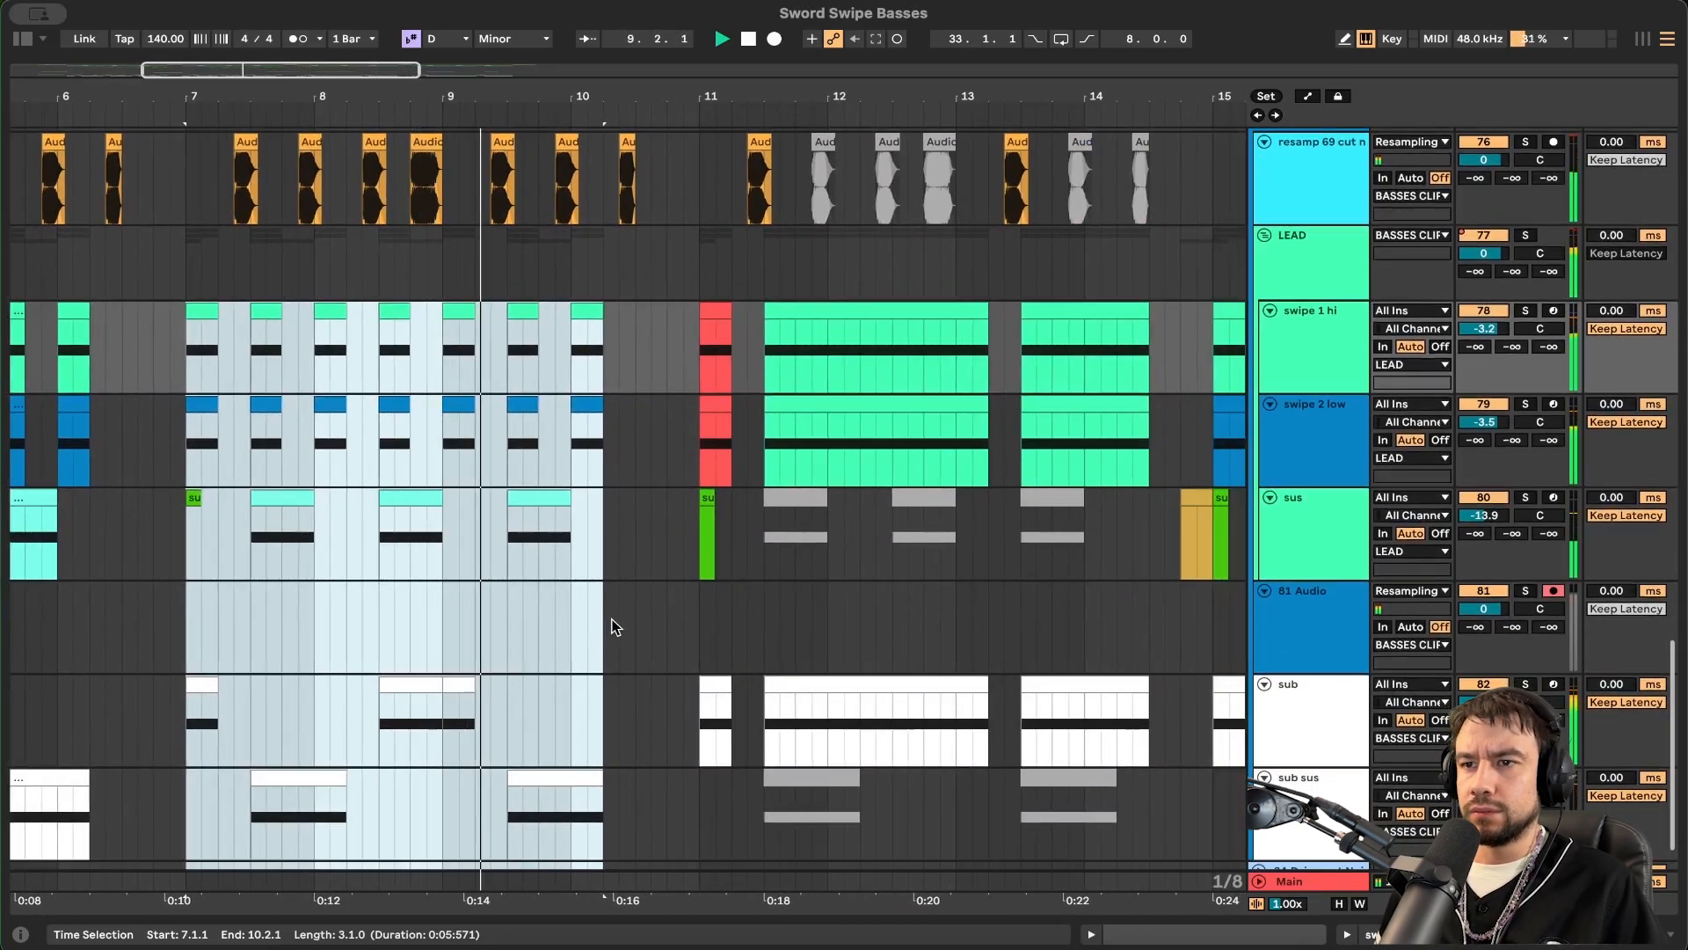
{"action": "key", "text": "space"}
- Highlight the bass tracks from 11.1.1 to 13.3.1, widen the selection to 19.1.1 and play it from 11.1.1
{"action": "scroll", "coordinate": [613, 626], "scroll_direction": "down", "scroll_amount": 2}
{"action": "scroll", "coordinate": [616, 598], "scroll_direction": "up", "scroll_amount": 3}
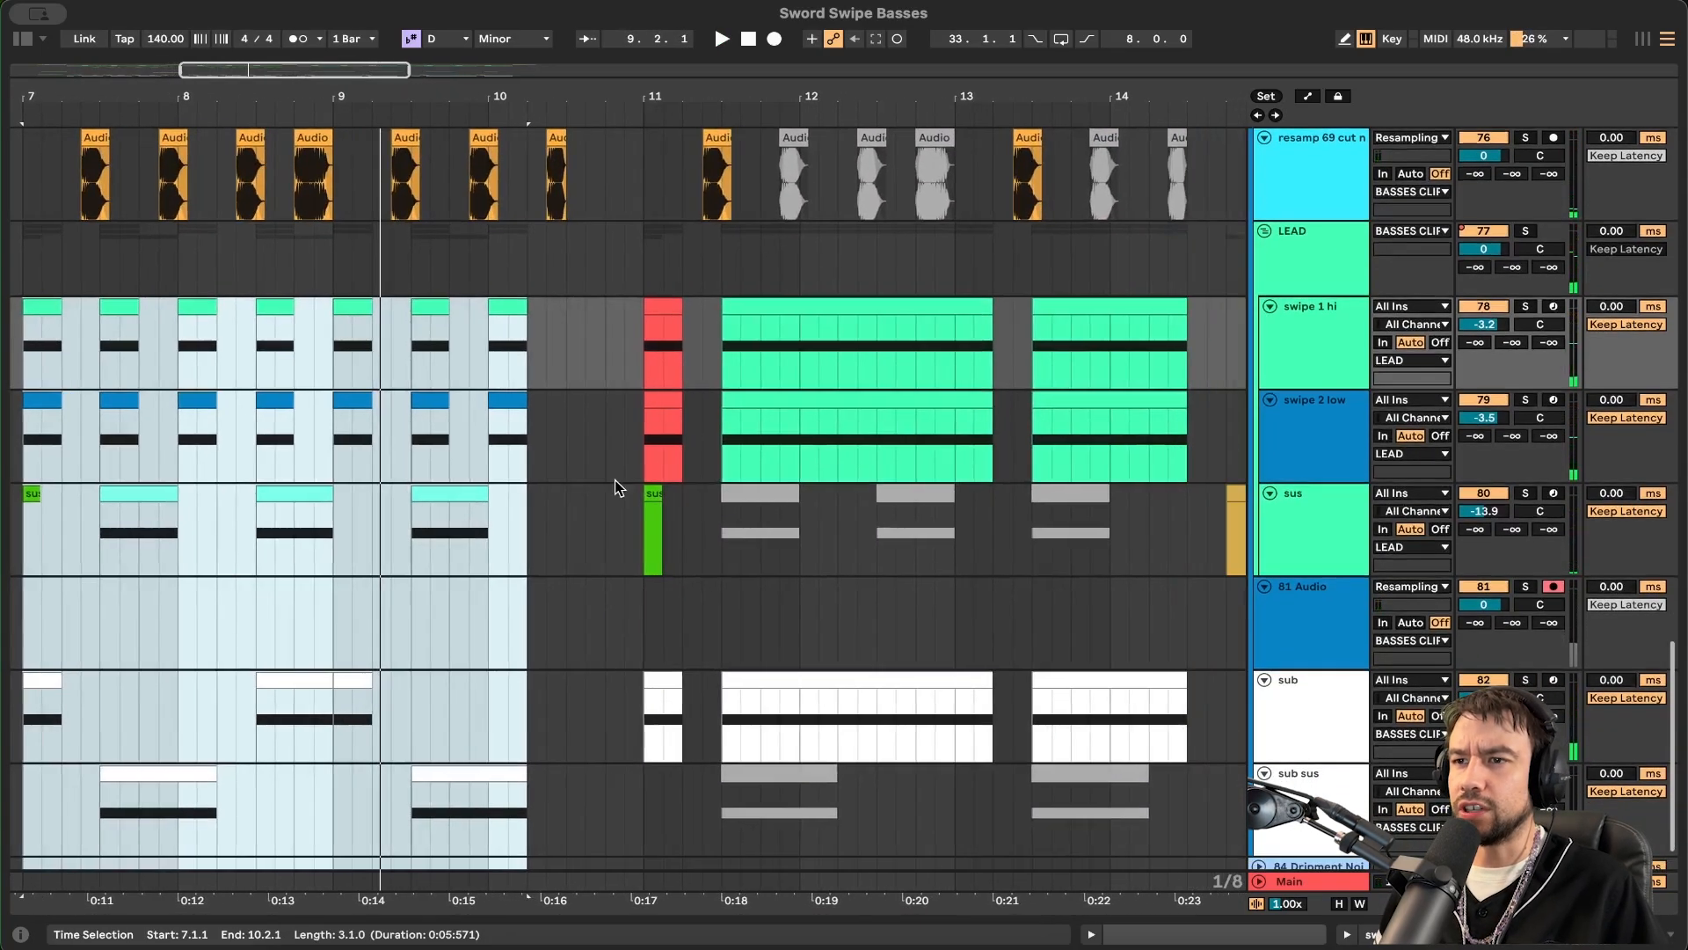
{"action": "left_click_drag", "start_coordinate": [638, 350], "coordinate": [899, 784]}
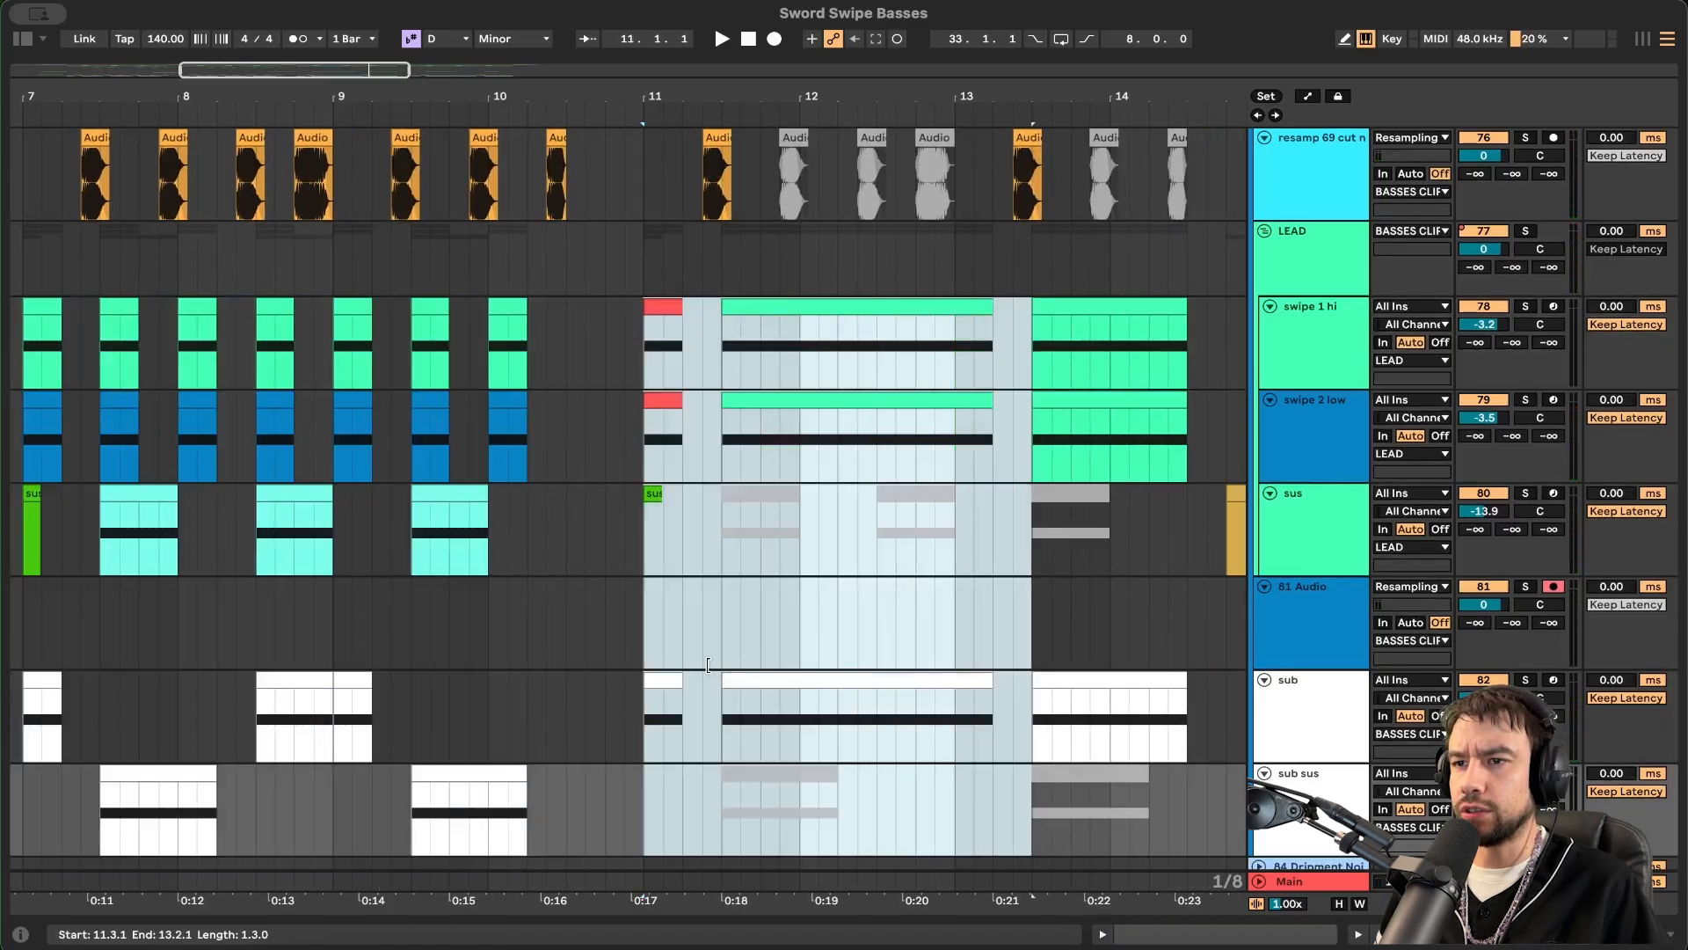
{"action": "scroll", "coordinate": [708, 667], "scroll_direction": "down", "scroll_amount": 6}
{"action": "scroll", "coordinate": [709, 666], "scroll_direction": "down", "scroll_amount": 3}
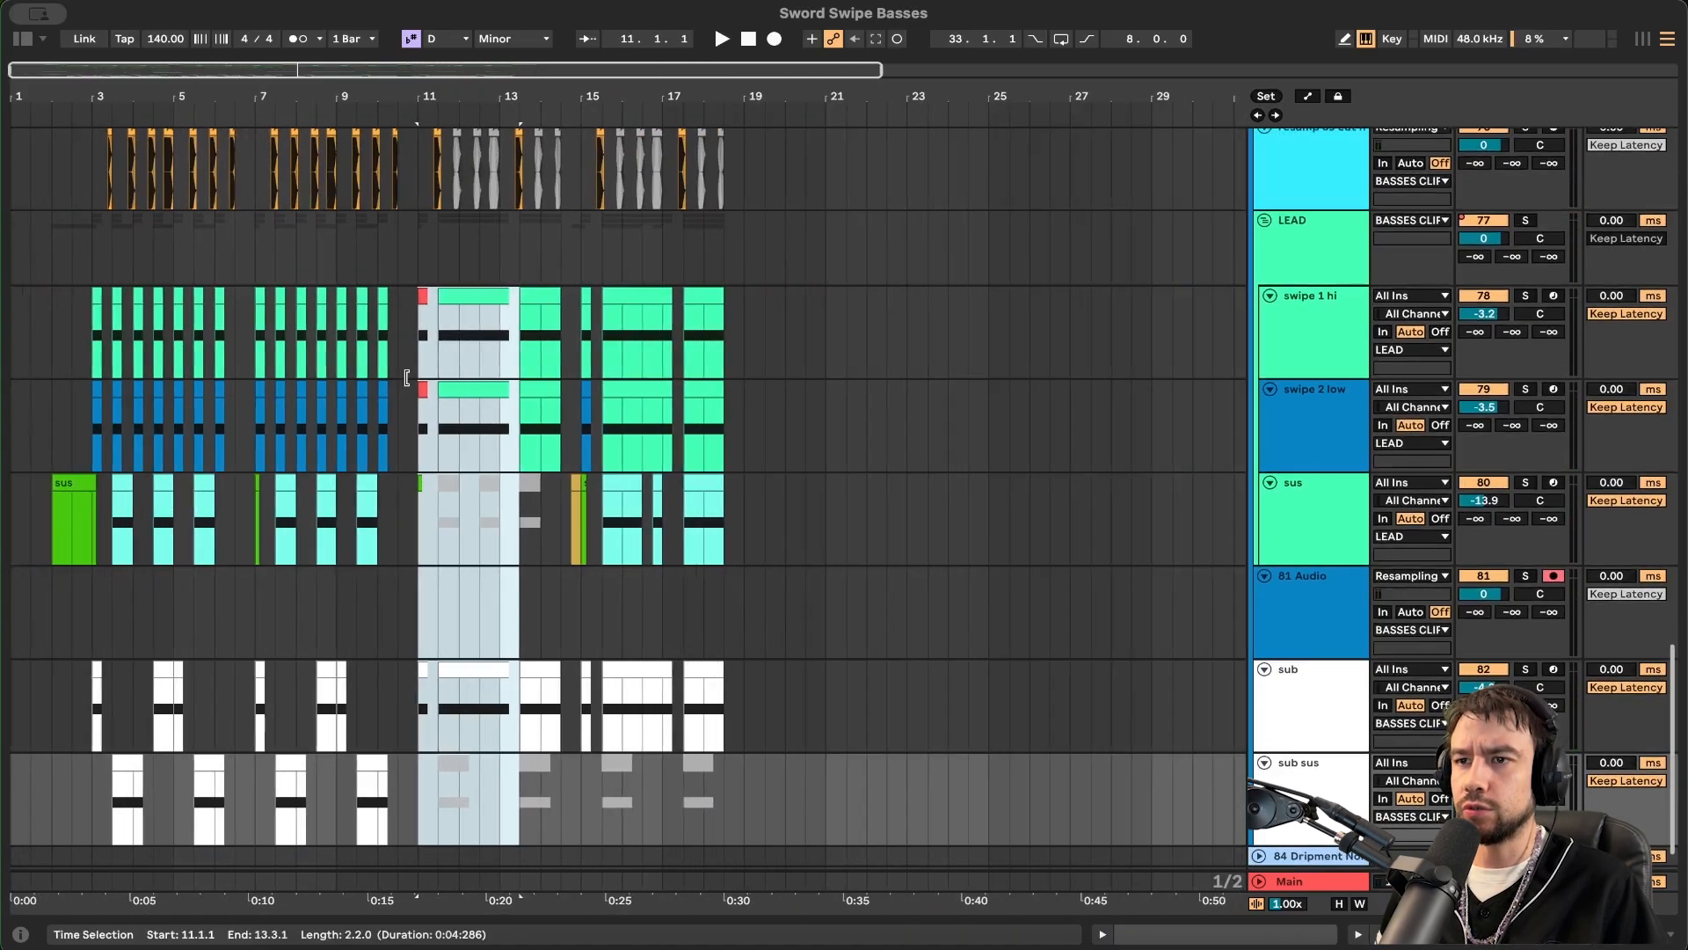
{"action": "left_click_drag", "start_coordinate": [422, 173], "coordinate": [745, 882]}
{"action": "key", "text": "space"}
{"action": "scroll", "coordinate": [422, 816], "scroll_direction": "up", "scroll_amount": 3}
{"action": "scroll", "coordinate": [635, 637], "scroll_direction": "up", "scroll_amount": 2}
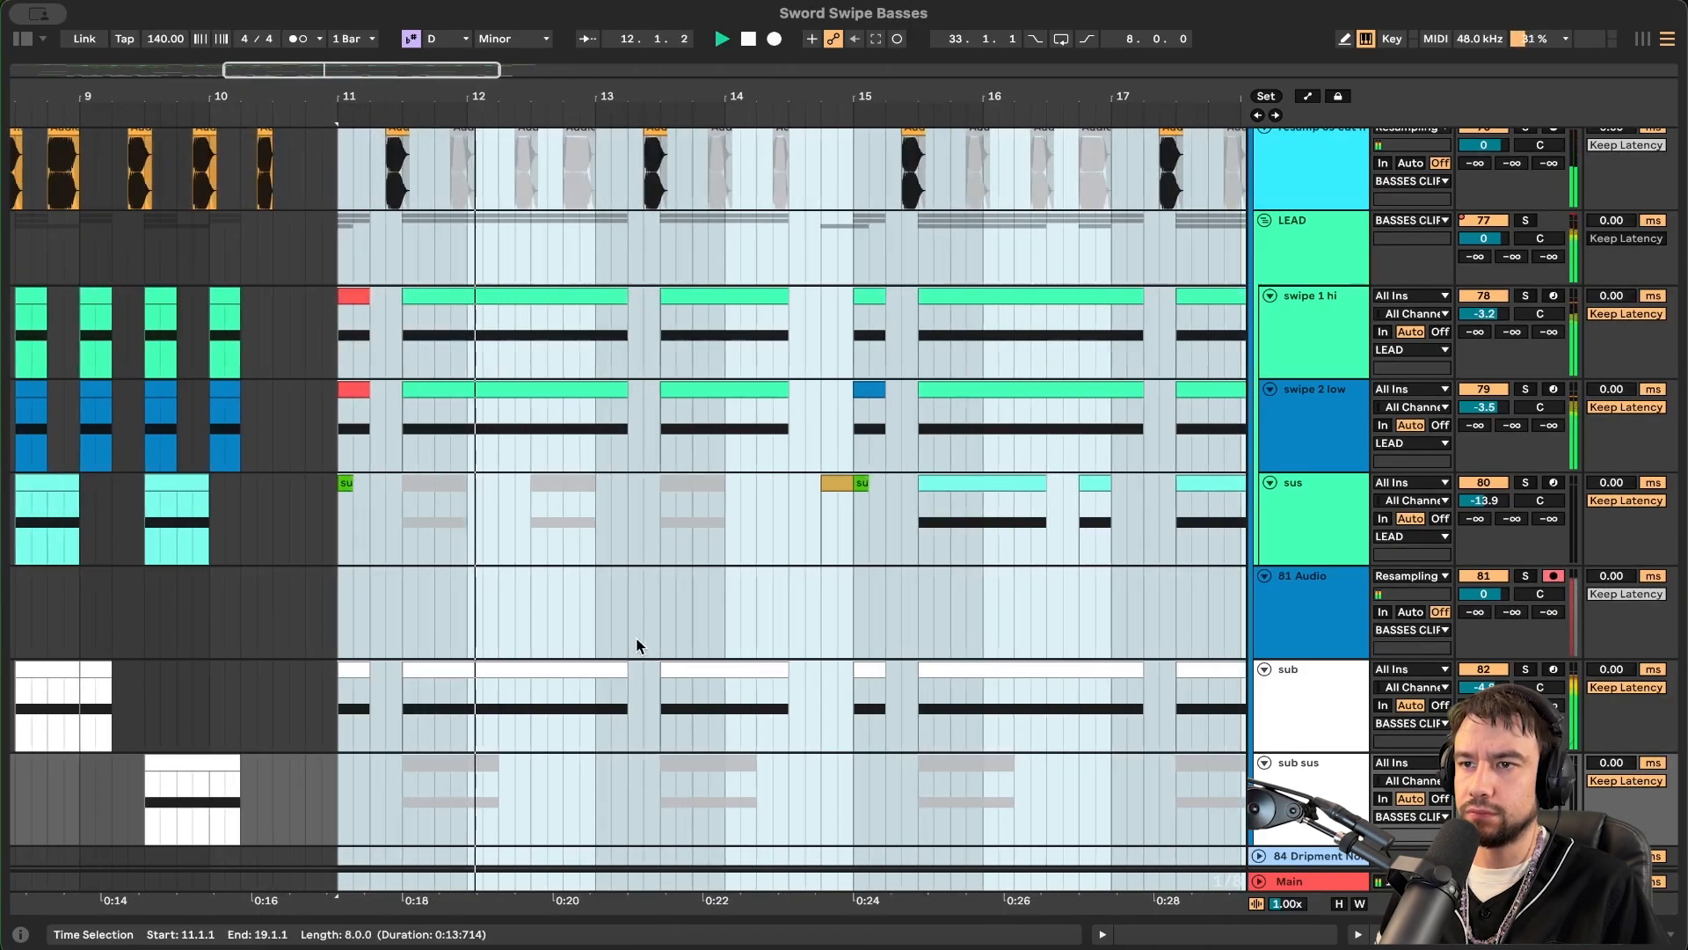
{"action": "left_click", "coordinate": [553, 601]}
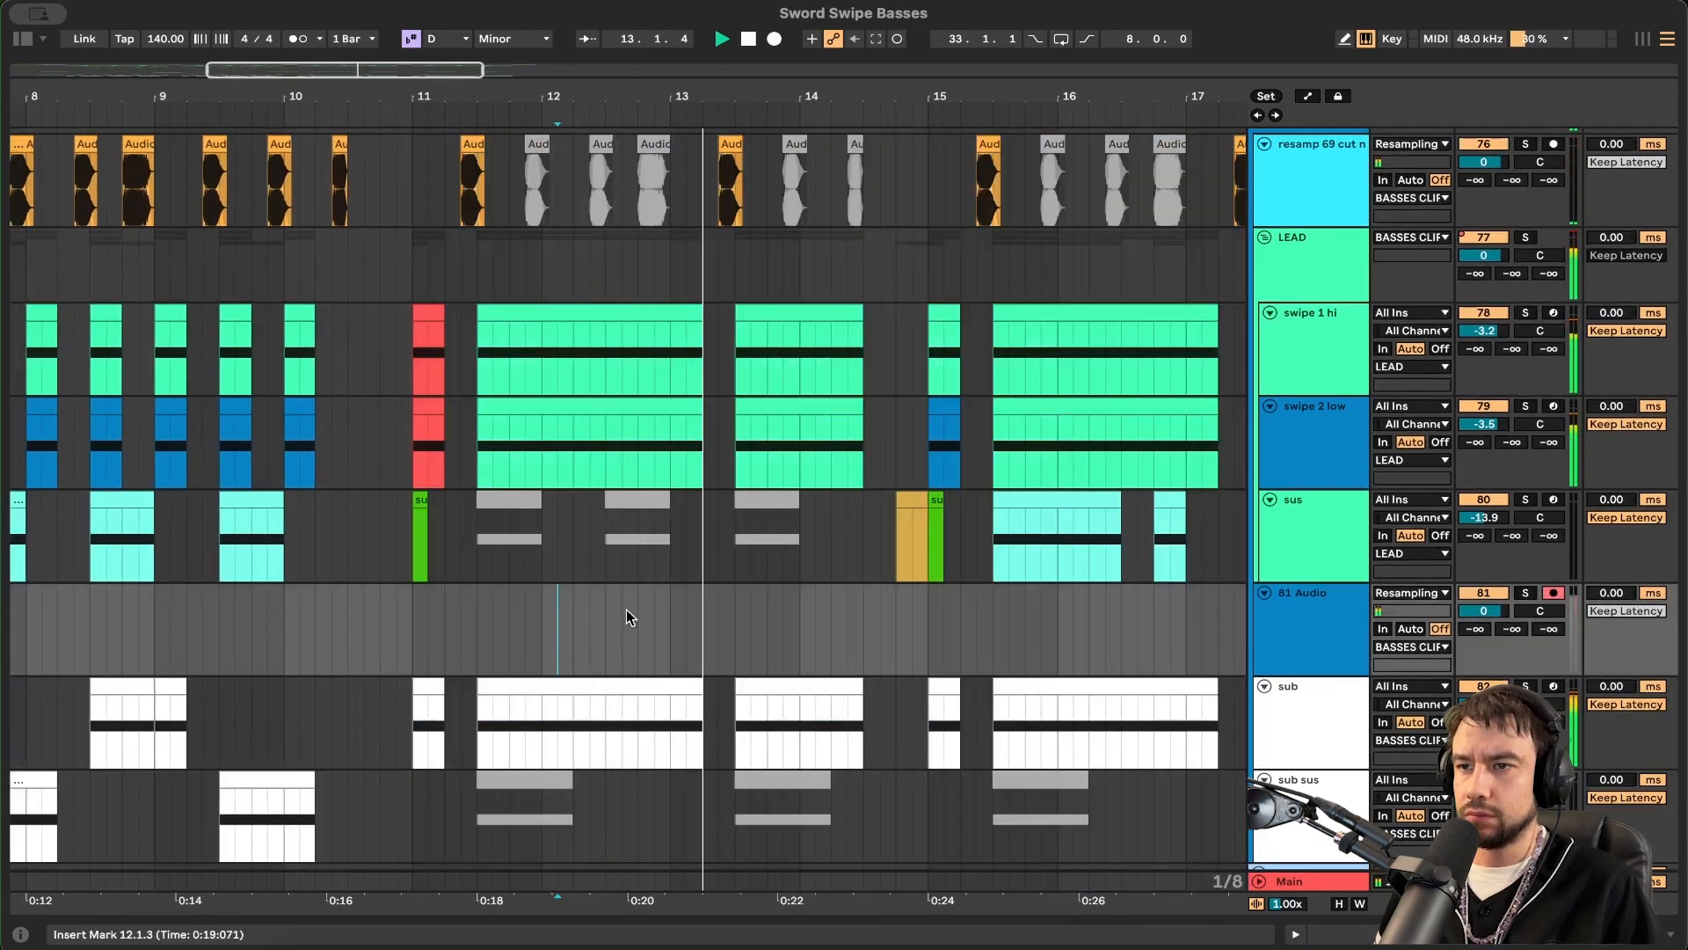
{"action": "key", "text": "space"}
- Solo the noise track in the FX/SWEEPS group and play its clip from 11.3.1
{"action": "scroll", "coordinate": [627, 610], "scroll_direction": "up", "scroll_amount": 6}
{"action": "scroll", "coordinate": [626, 615], "scroll_direction": "up", "scroll_amount": 5}
{"action": "scroll", "coordinate": [572, 625], "scroll_direction": "down", "scroll_amount": 8}
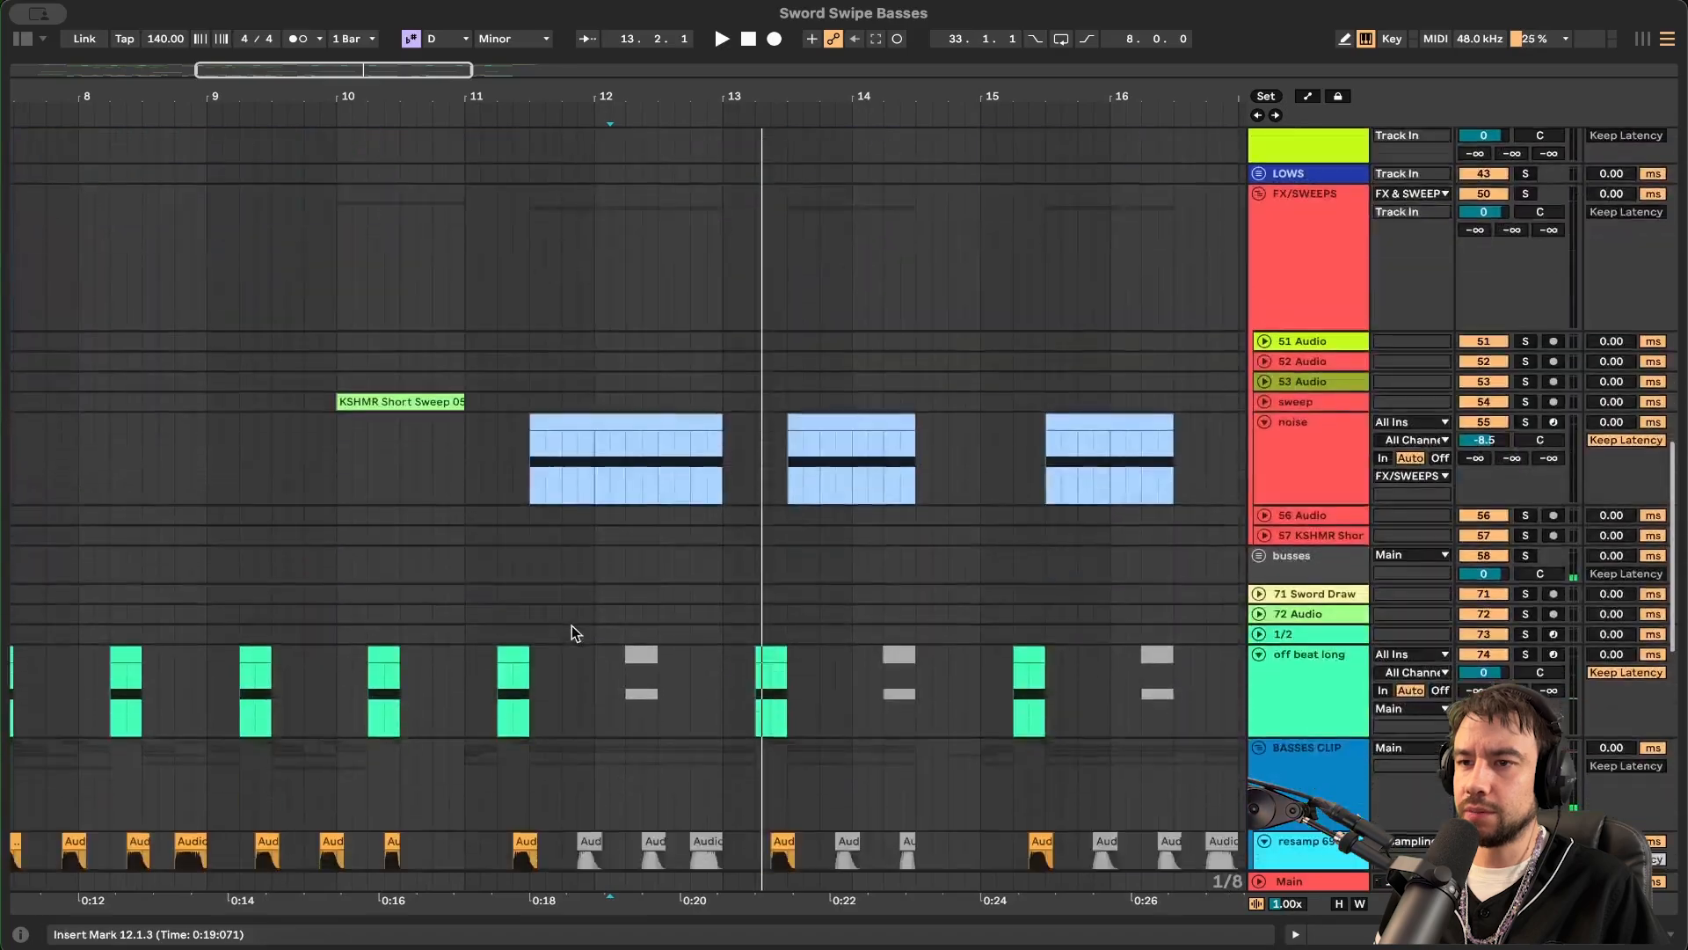
{"action": "scroll", "coordinate": [572, 625], "scroll_direction": "left", "scroll_amount": 1}
{"action": "scroll", "coordinate": [571, 625], "scroll_direction": "up", "scroll_amount": 6}
{"action": "scroll", "coordinate": [503, 508], "scroll_direction": "down", "scroll_amount": 7}
{"action": "scroll", "coordinate": [503, 508], "scroll_direction": "right", "scroll_amount": 1}
{"action": "scroll", "coordinate": [503, 514], "scroll_direction": "up", "scroll_amount": 5}
{"action": "scroll", "coordinate": [503, 513], "scroll_direction": "up", "scroll_amount": 5}
{"action": "left_click", "coordinate": [523, 512]}
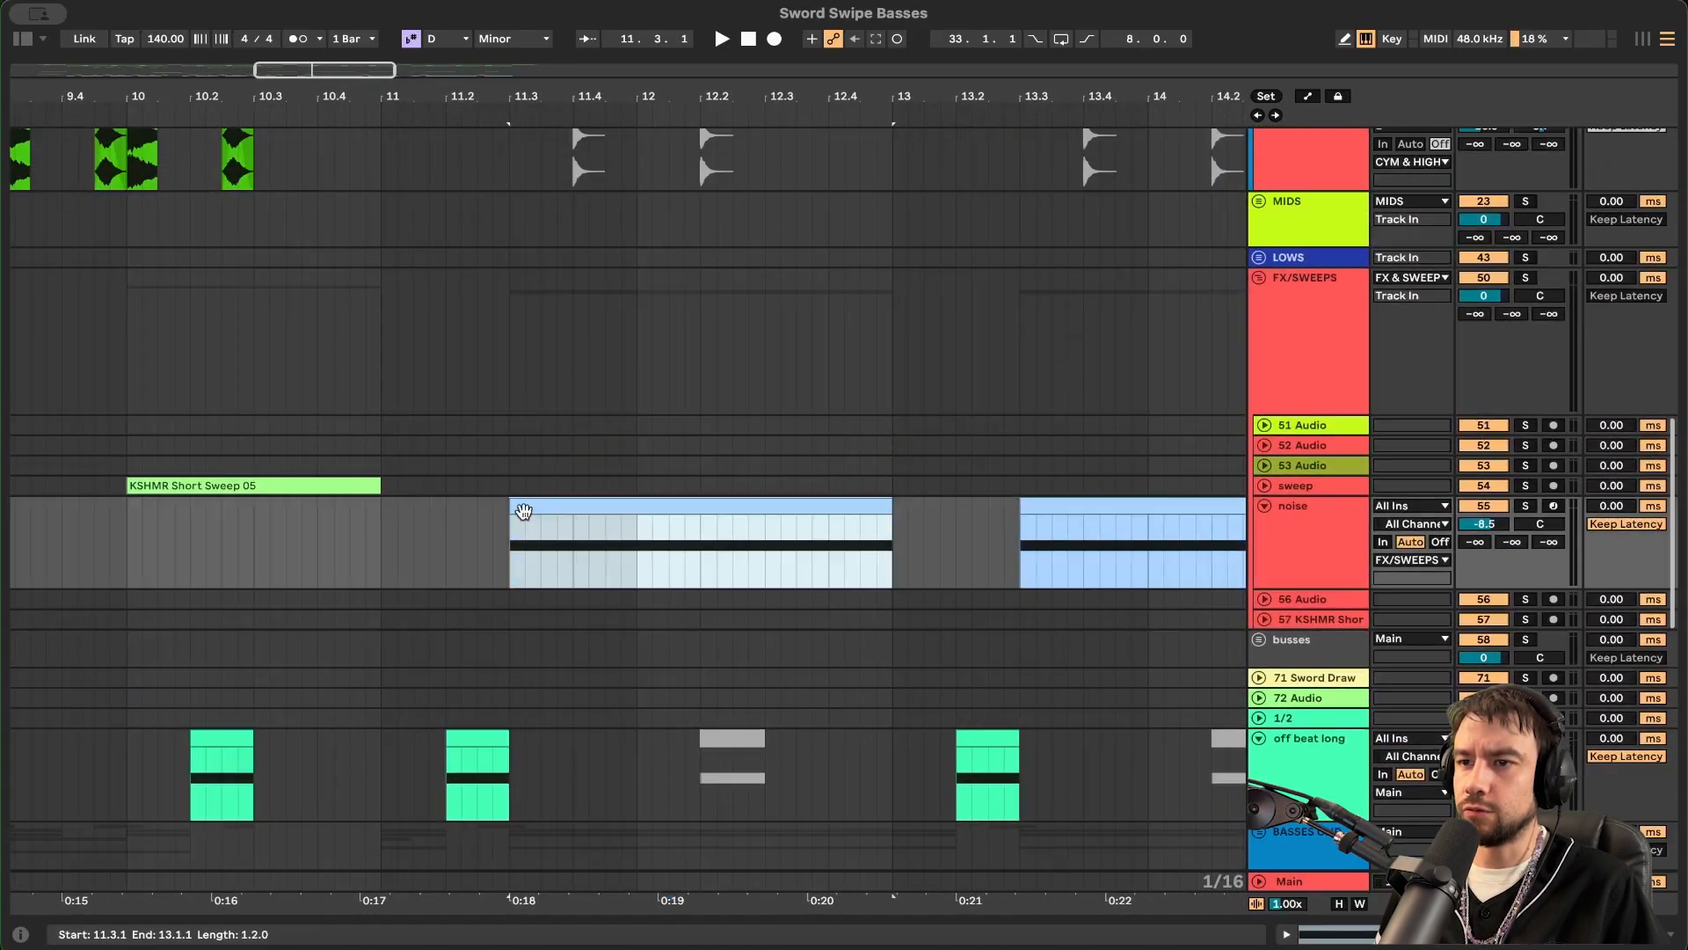
{"action": "left_click", "coordinate": [1526, 505]}
{"action": "key", "text": "space"}
- Show the noise track's Dripment Noise Generator settings, hide the device view again and stop playback
{"action": "double_click", "coordinate": [1293, 527]}
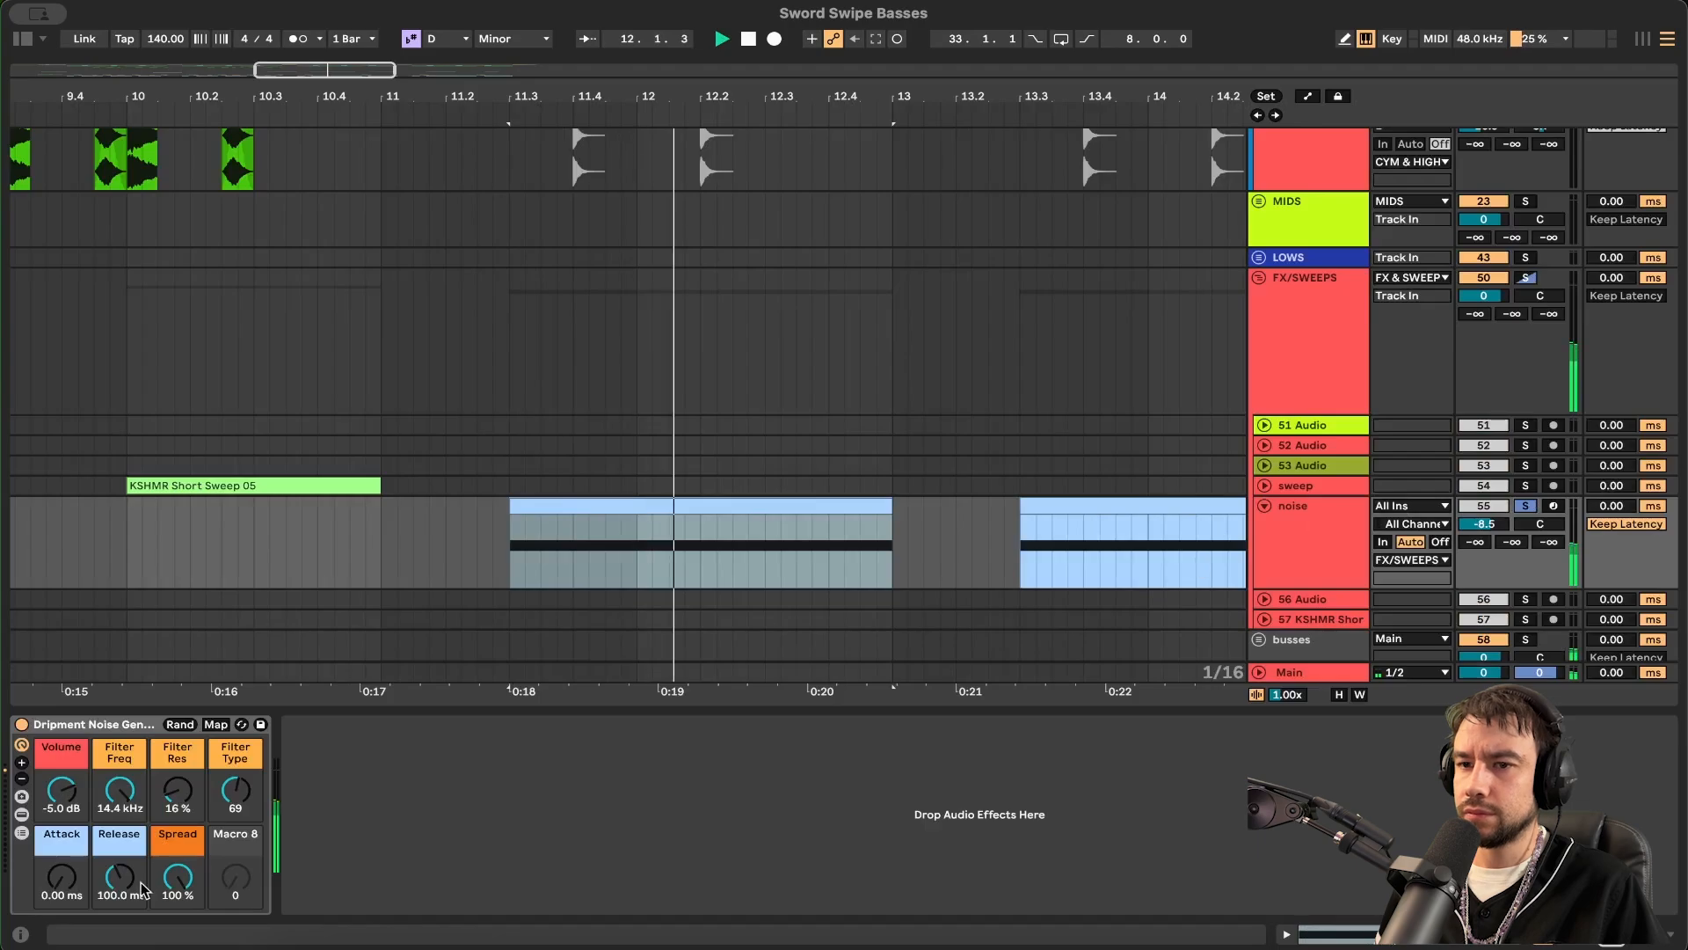
{"action": "left_click", "coordinate": [384, 710]}
{"action": "key", "text": "space"}
- Play the full mix from 11.3.1 and follow it on the swipe, sus and sub tracks
{"action": "key", "text": "space"}
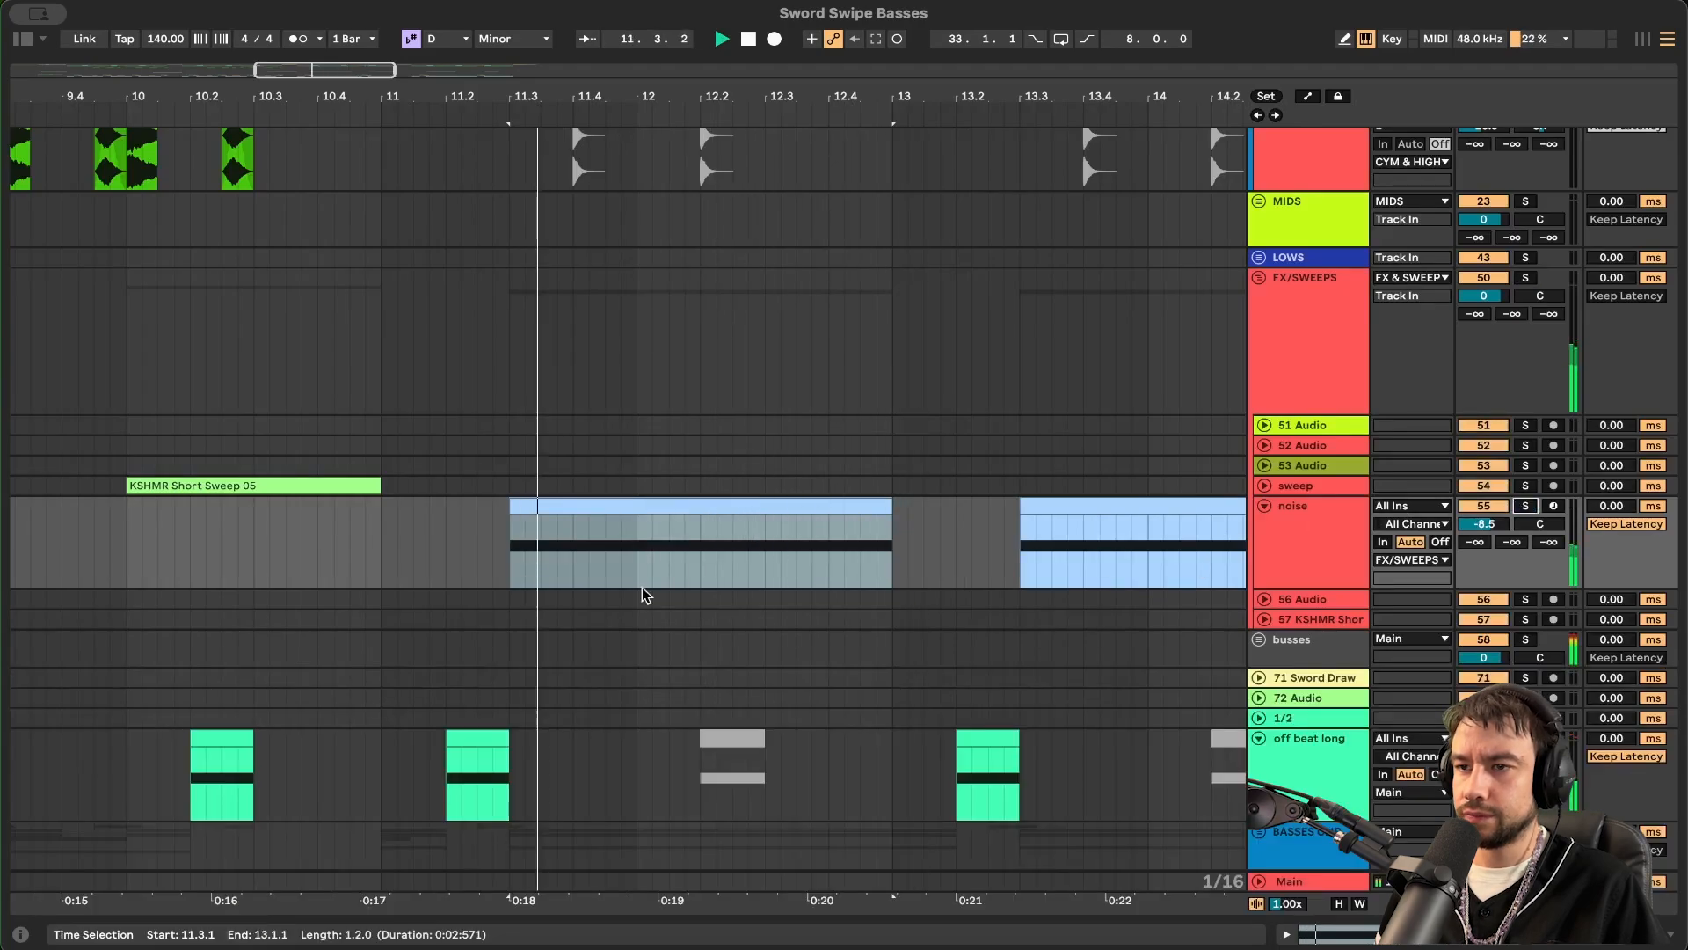
{"action": "scroll", "coordinate": [396, 604], "scroll_direction": "down", "scroll_amount": 3}
{"action": "scroll", "coordinate": [396, 605], "scroll_direction": "down", "scroll_amount": 7}
{"action": "scroll", "coordinate": [395, 605], "scroll_direction": "down", "scroll_amount": 5}
{"action": "scroll", "coordinate": [396, 605], "scroll_direction": "right", "scroll_amount": 5}
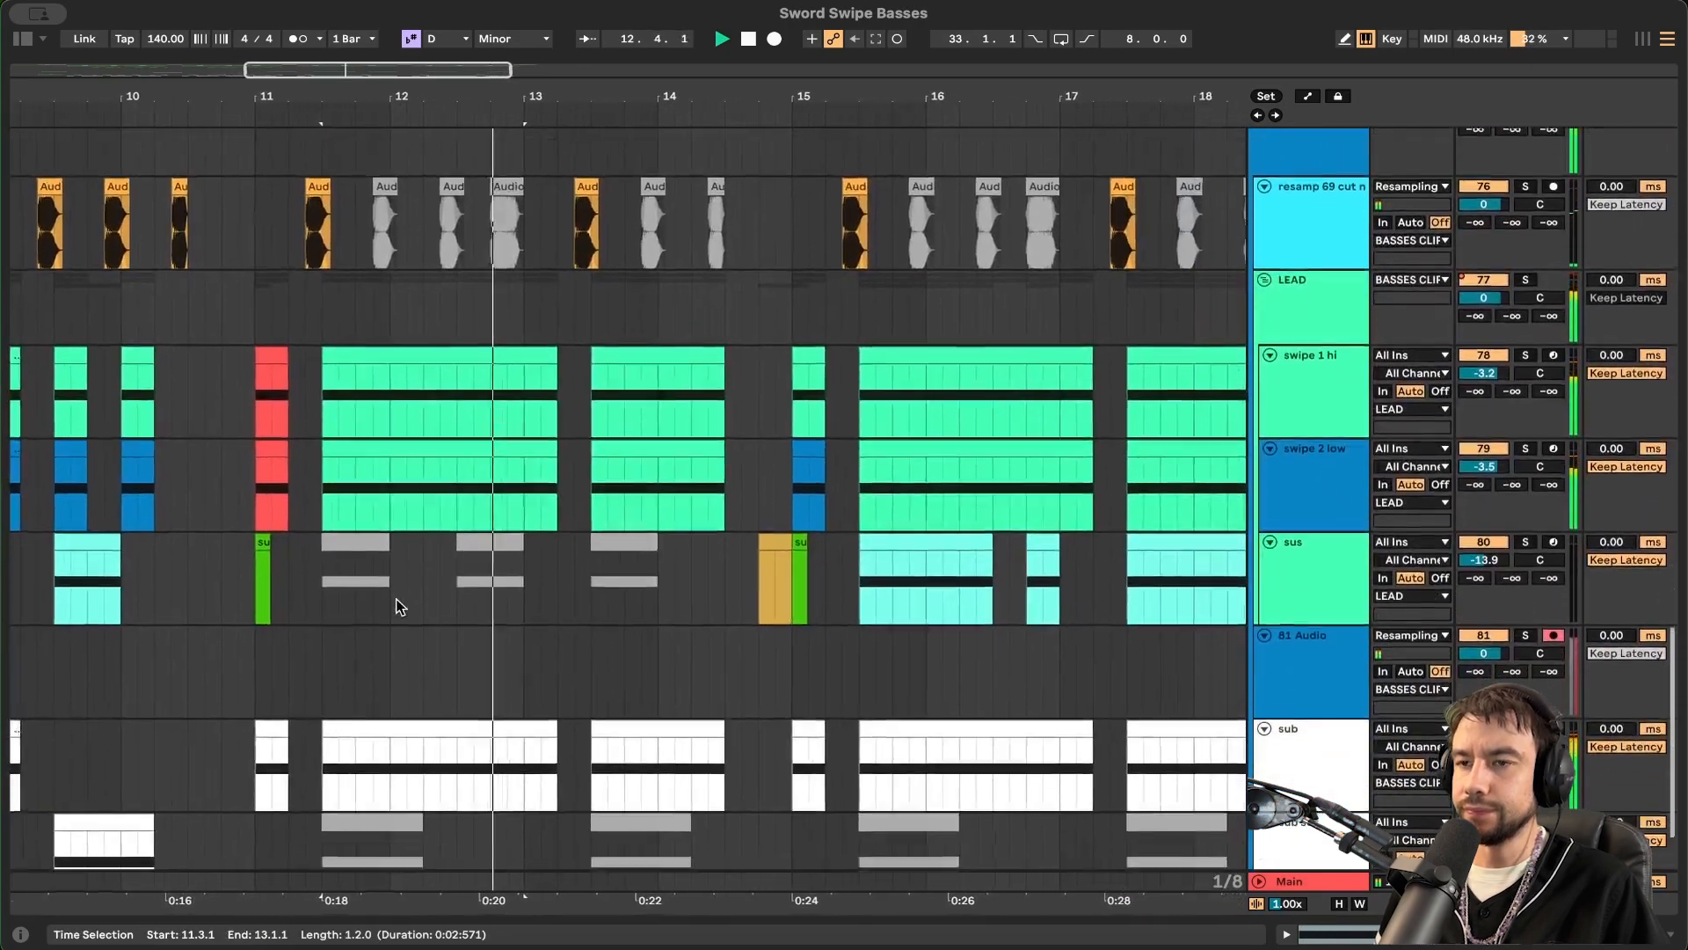
- Unfold and solo the 5 Audio track in VOX & SAMPLES and select the Audio 3 clip at 14.3.1
{"action": "scroll", "coordinate": [395, 605], "scroll_direction": "up", "scroll_amount": 20}
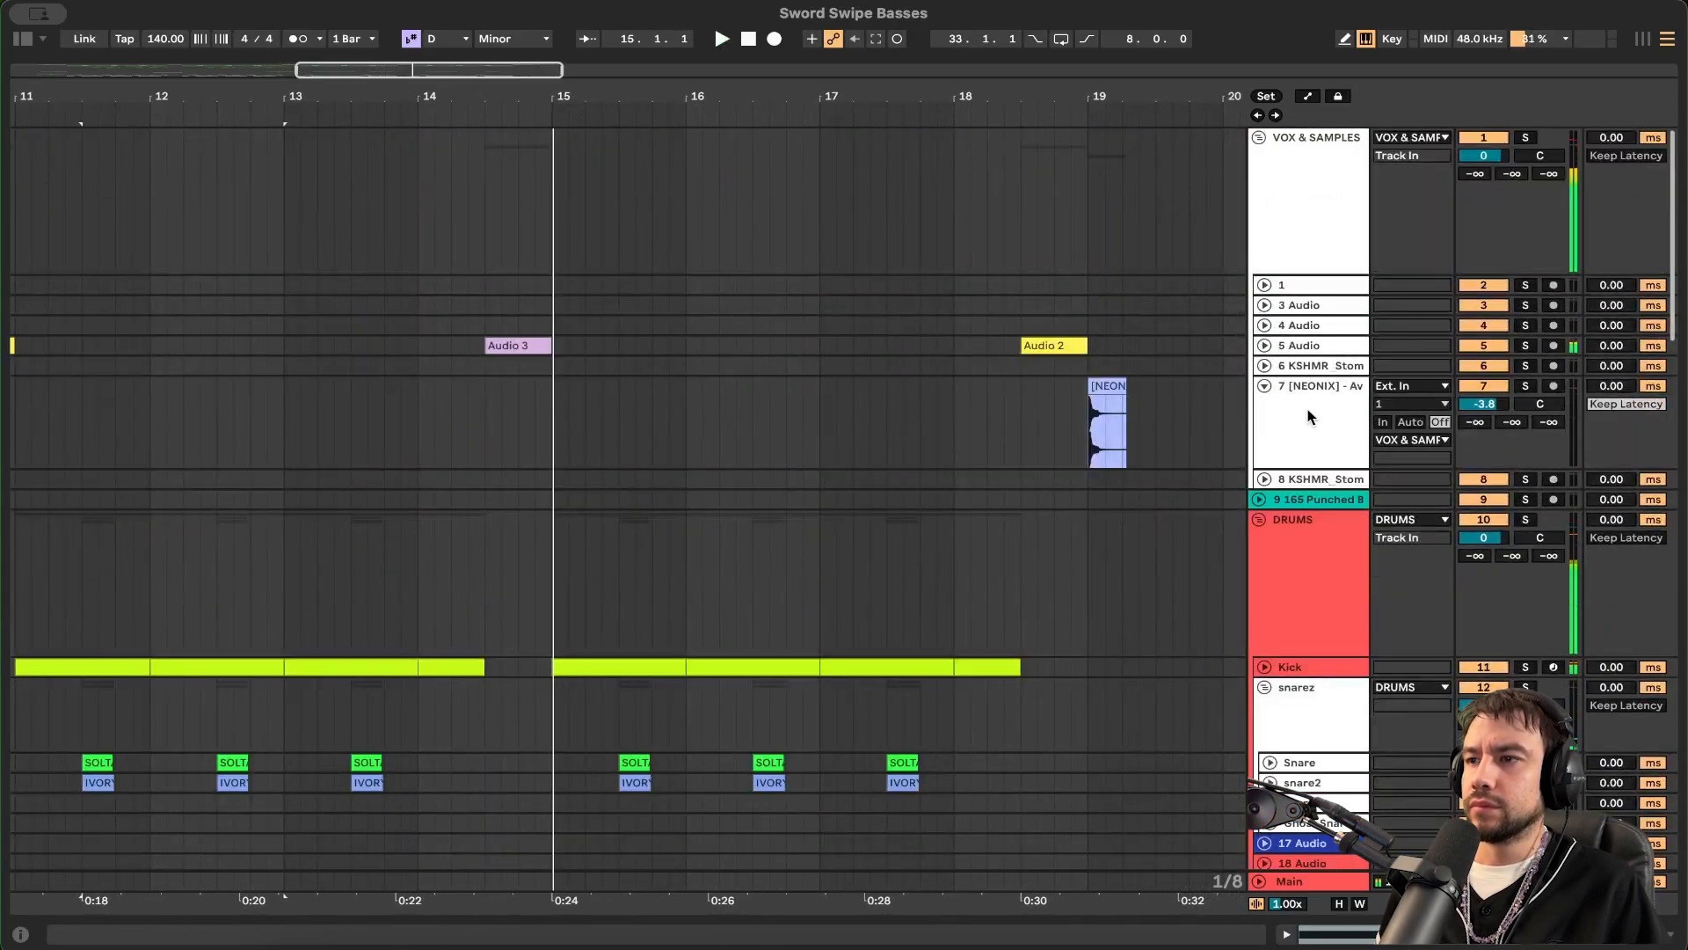
{"action": "left_click", "coordinate": [1265, 346]}
{"action": "left_click", "coordinate": [1525, 346]}
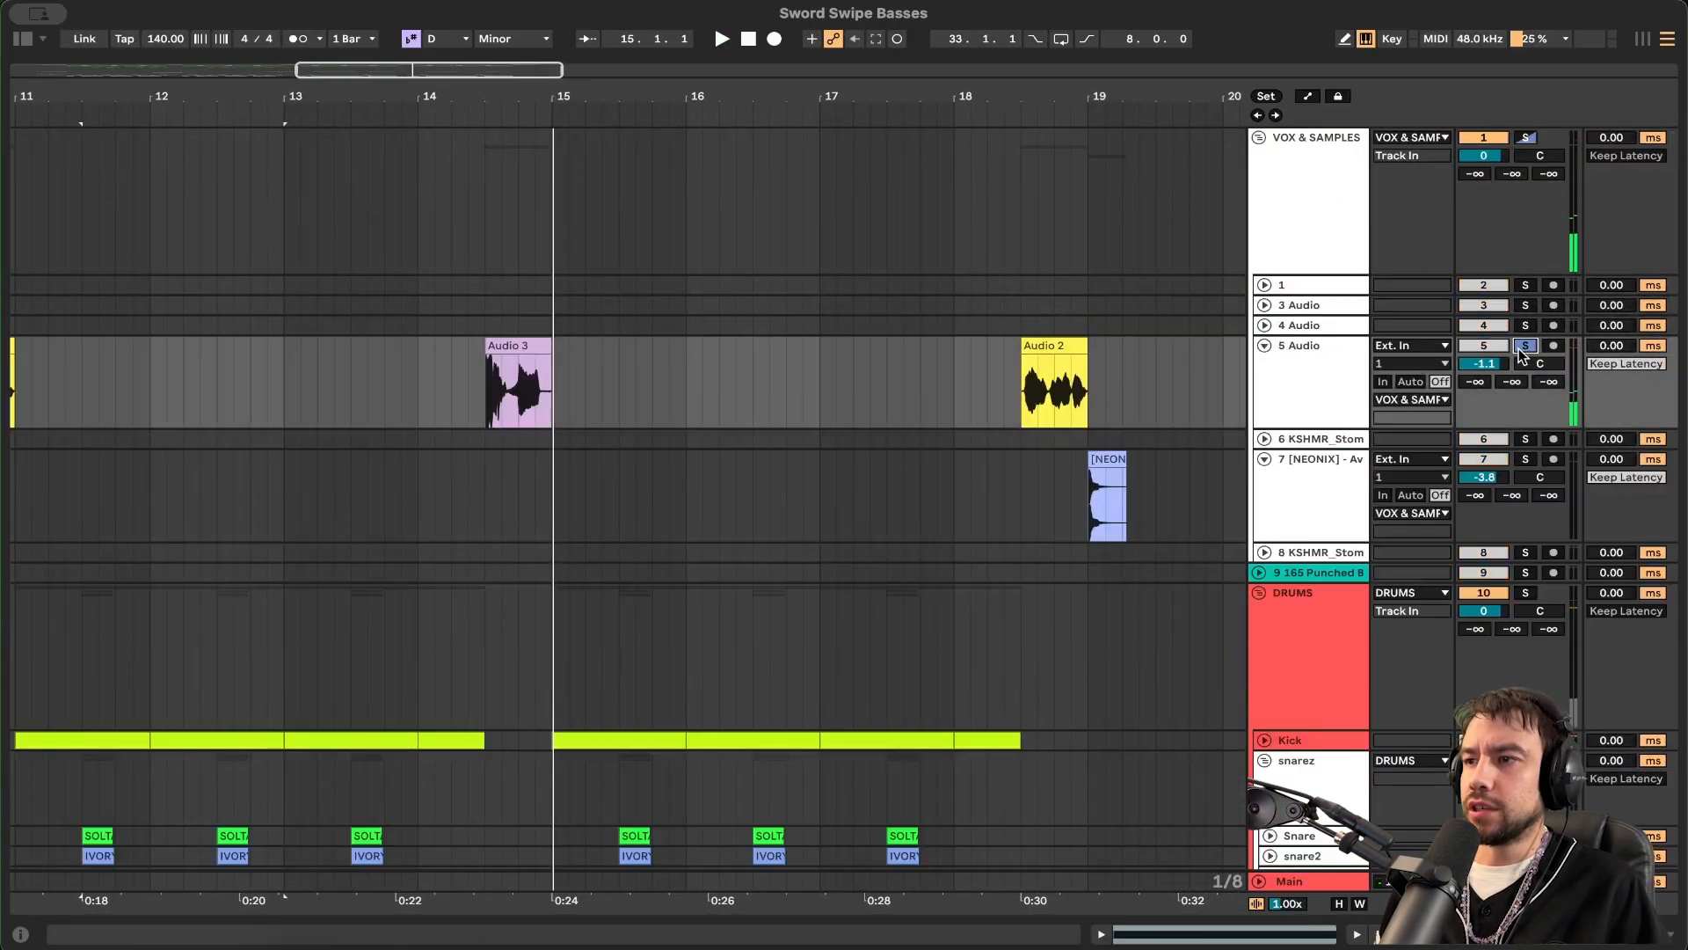
{"action": "left_click", "coordinate": [498, 367]}
{"action": "scroll", "coordinate": [526, 456], "scroll_direction": "up", "scroll_amount": 5}
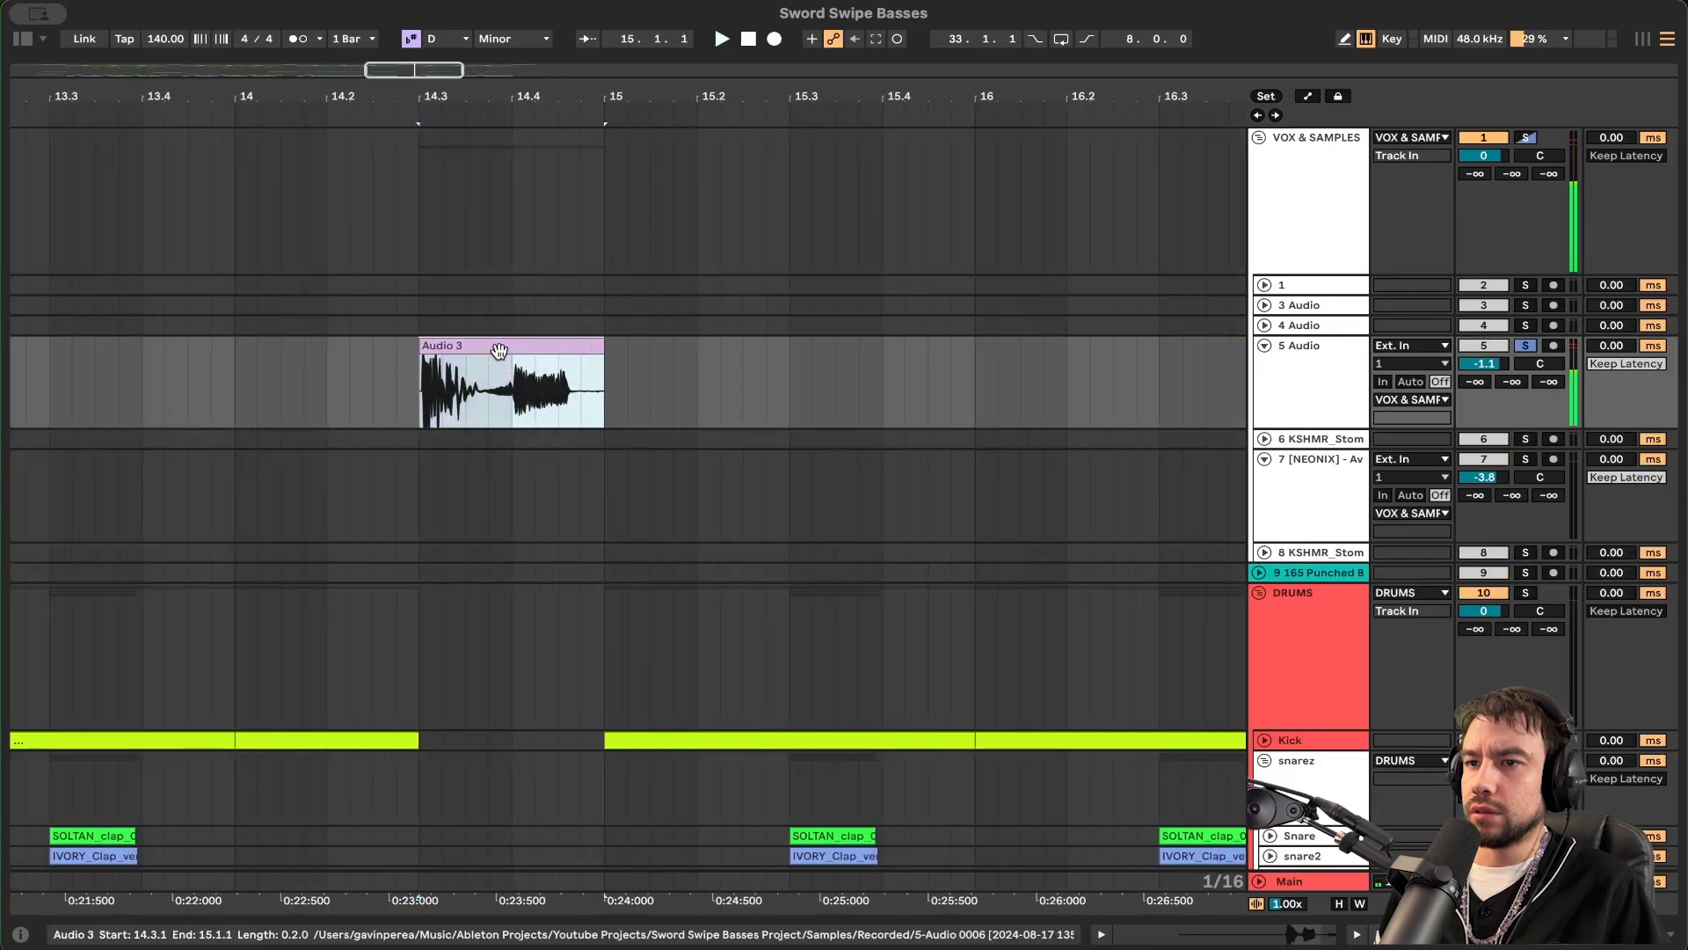
- Show the 5 Audio effects chain, open LittleAlterBoy to view its pitch and formant settings, play the Audio 3 clip and close the plug-in
{"action": "double_click", "coordinate": [499, 352]}
{"action": "left_click", "coordinate": [1325, 372]}
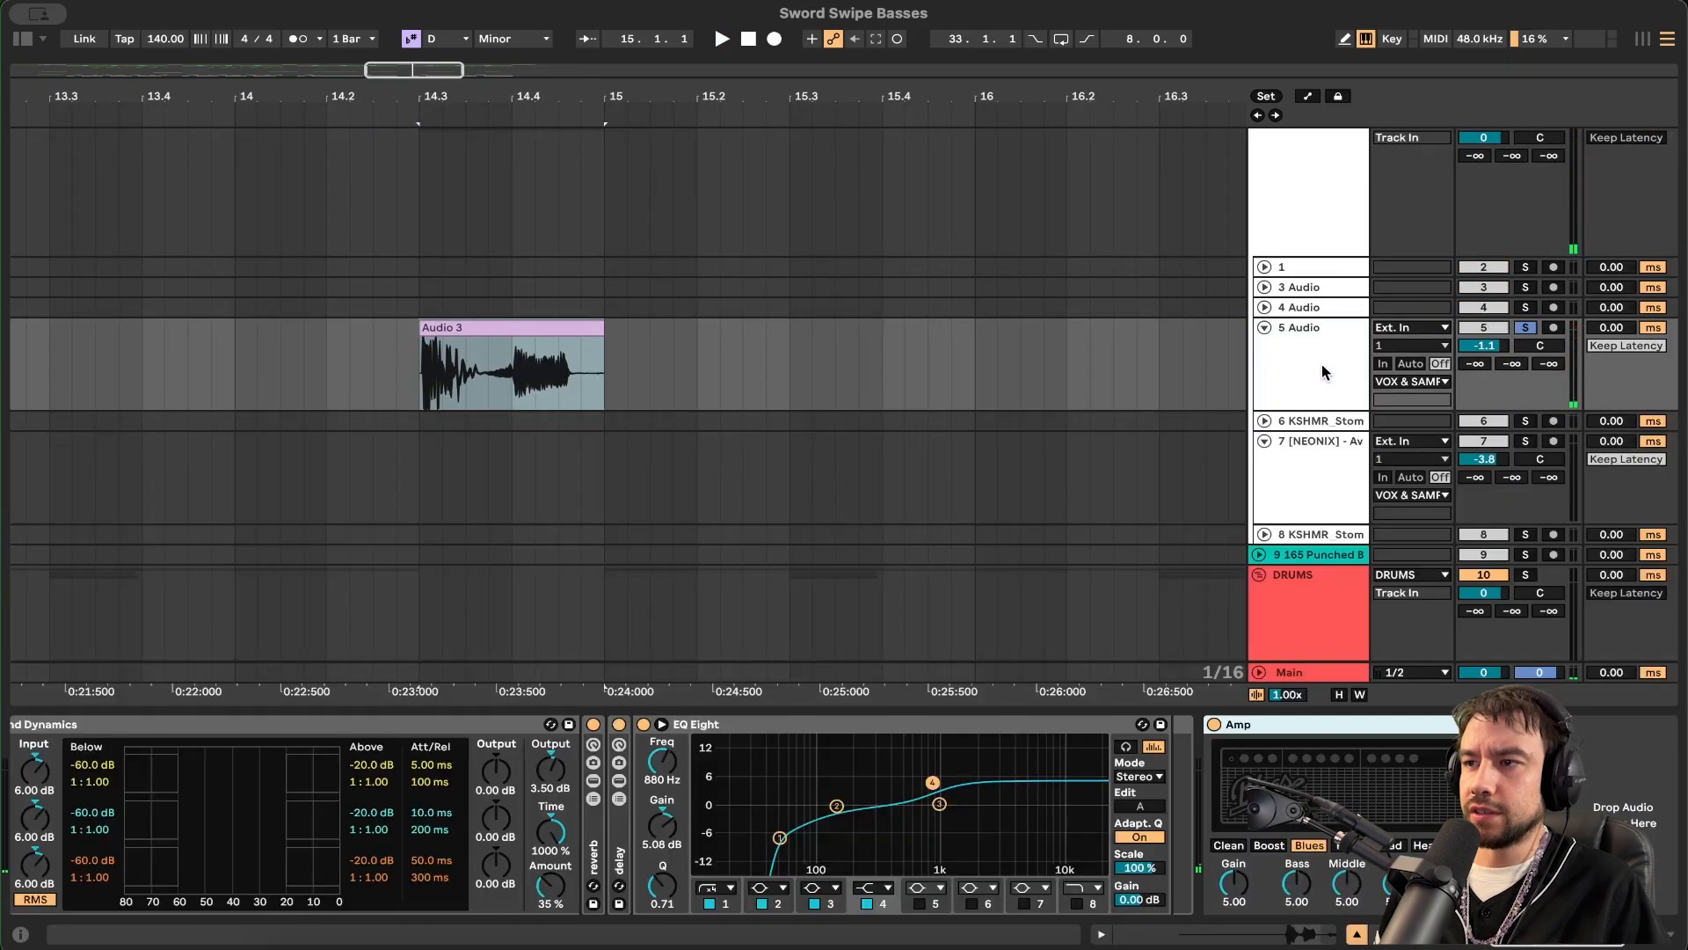
{"action": "scroll", "coordinate": [365, 758], "scroll_direction": "left", "scroll_amount": 10}
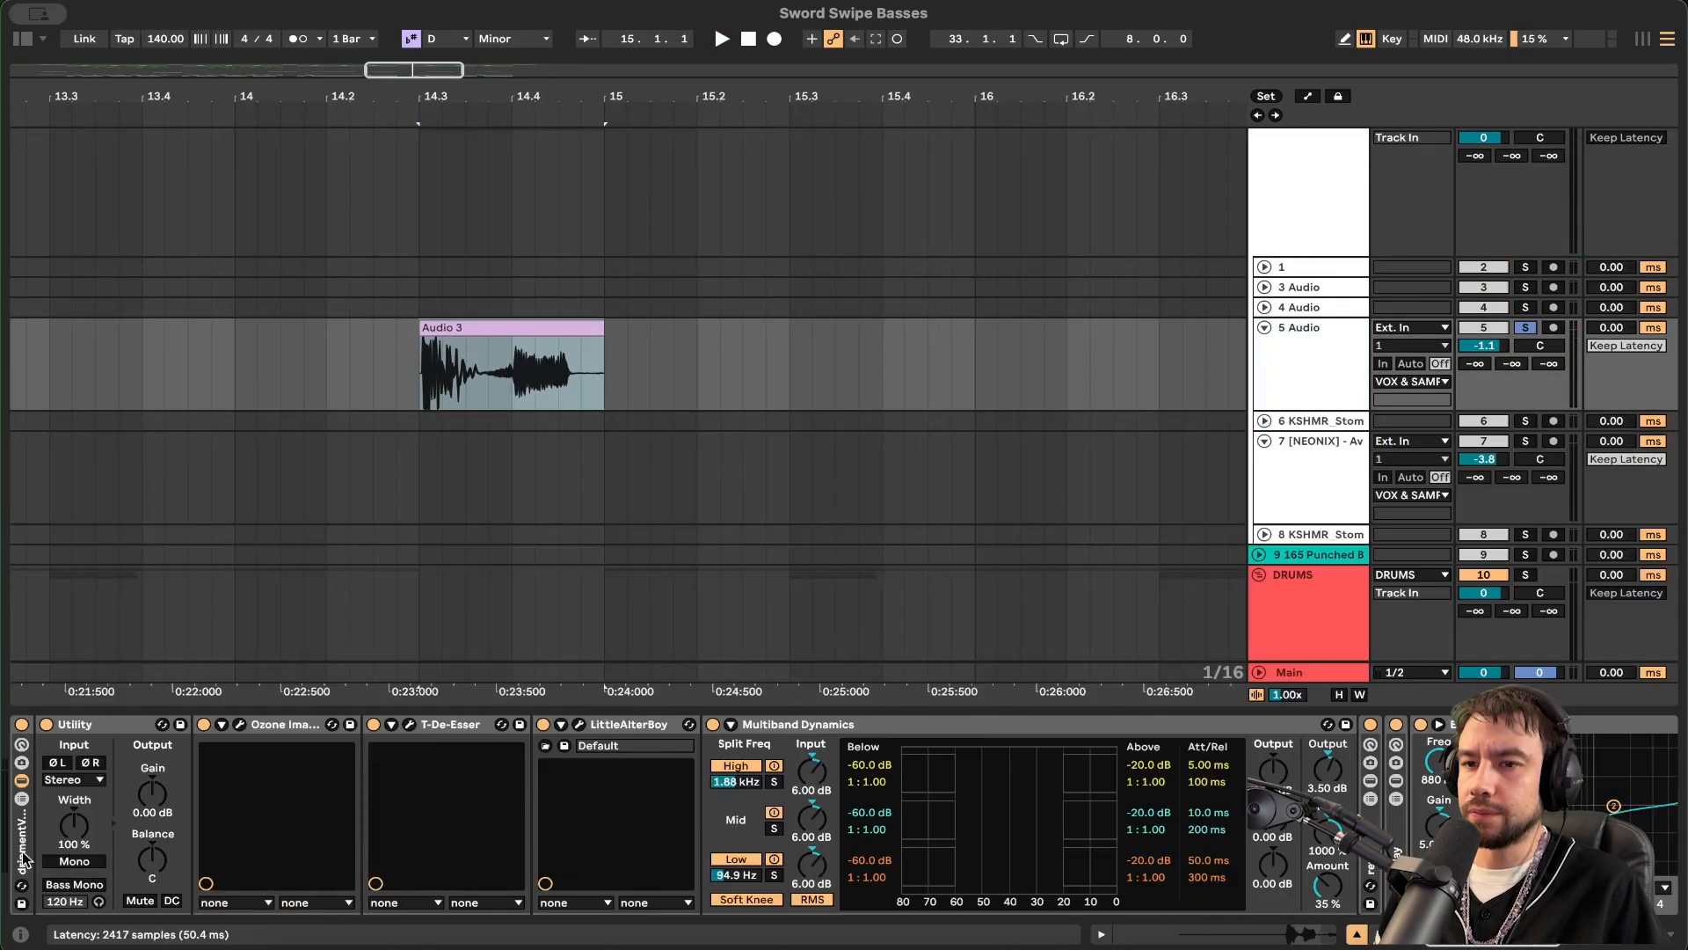
{"action": "left_click", "coordinate": [579, 725]}
{"action": "key", "text": "space"}
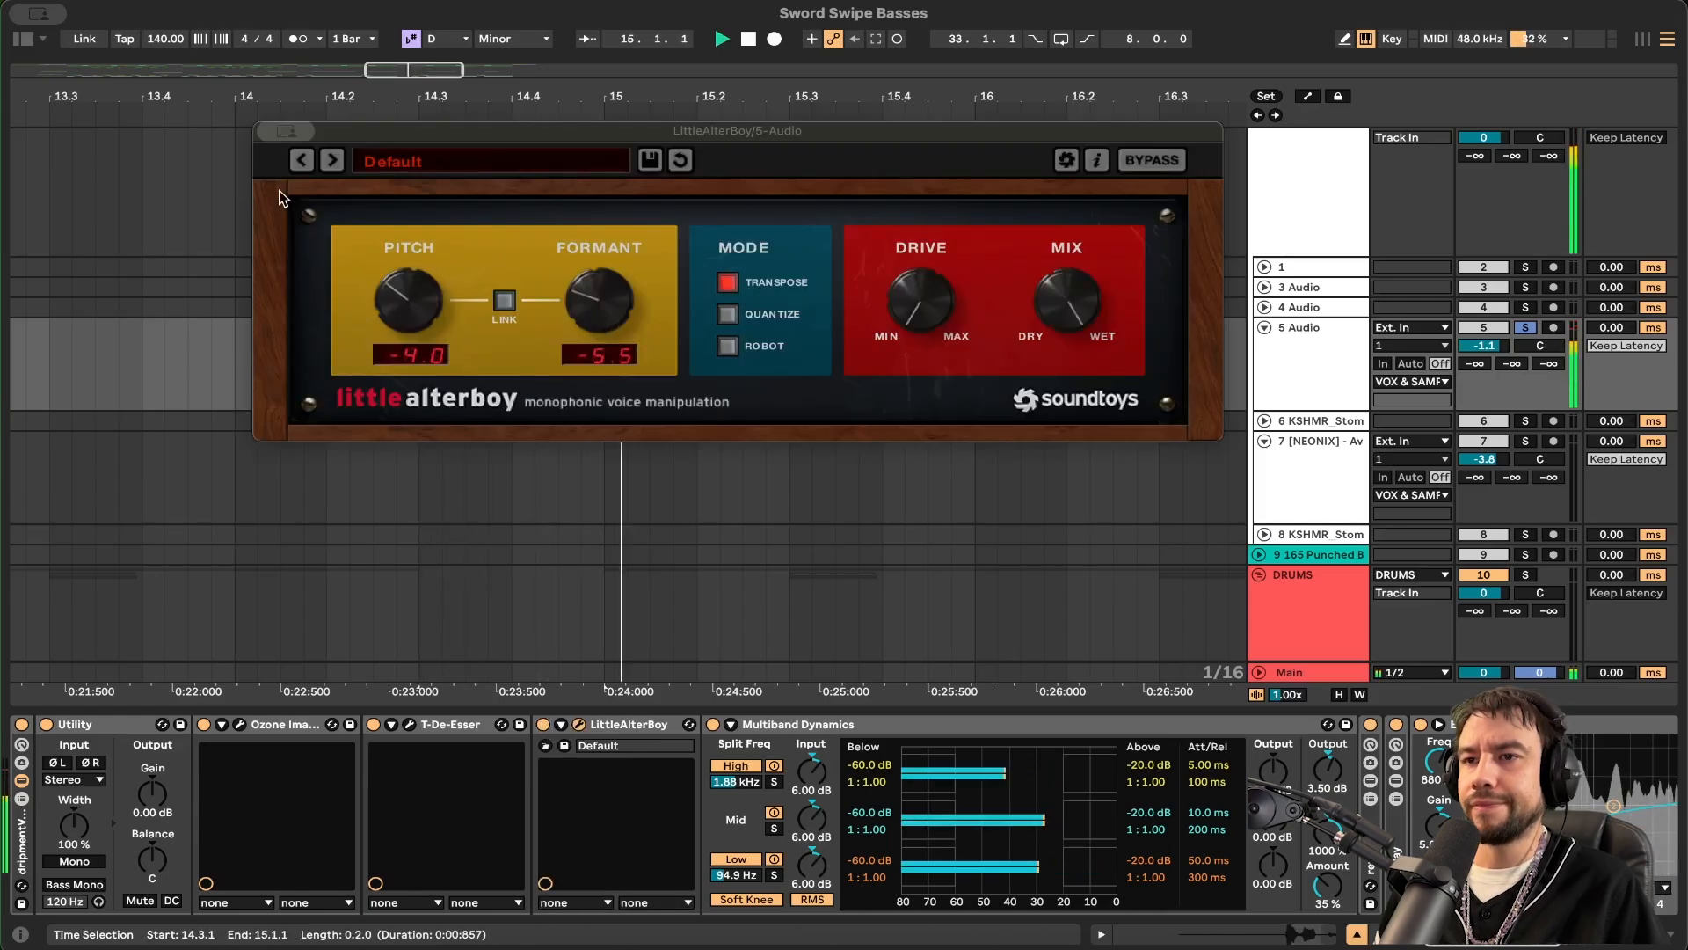
{"action": "left_click", "coordinate": [281, 134]}
{"action": "left_click", "coordinate": [308, 176]}
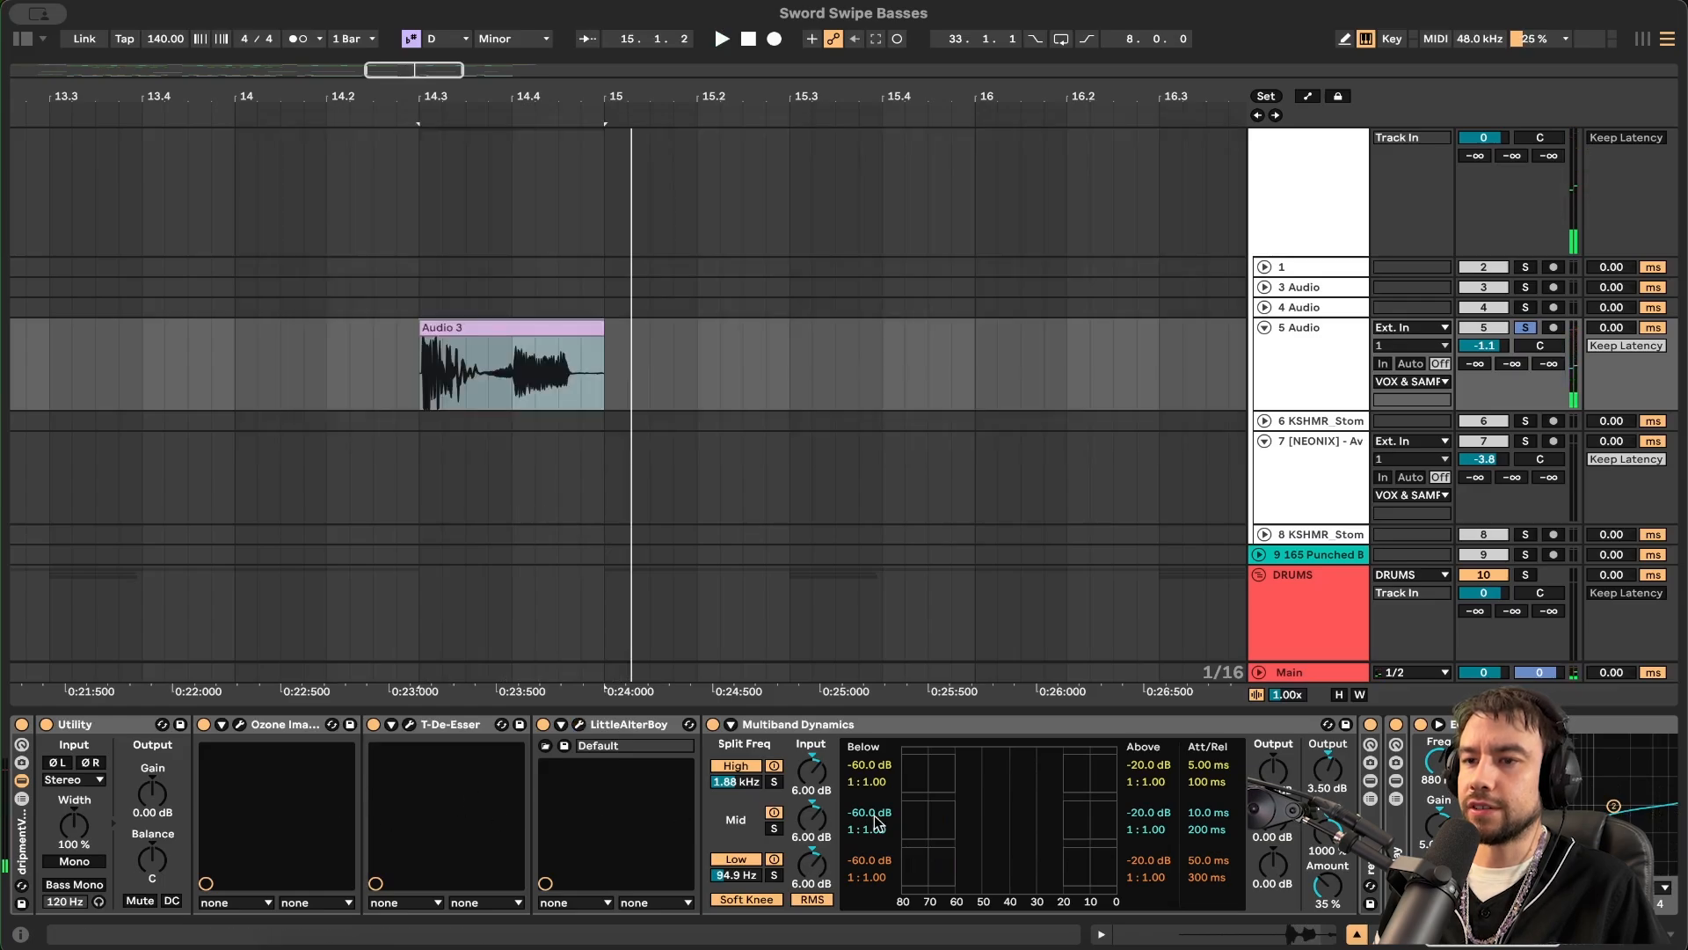
- Unfold the reverb and delay racks in the 5 Audio chain to examine them, folding each again
{"action": "scroll", "coordinate": [877, 818], "scroll_direction": "right", "scroll_amount": 9}
{"action": "double_click", "coordinate": [595, 840]}
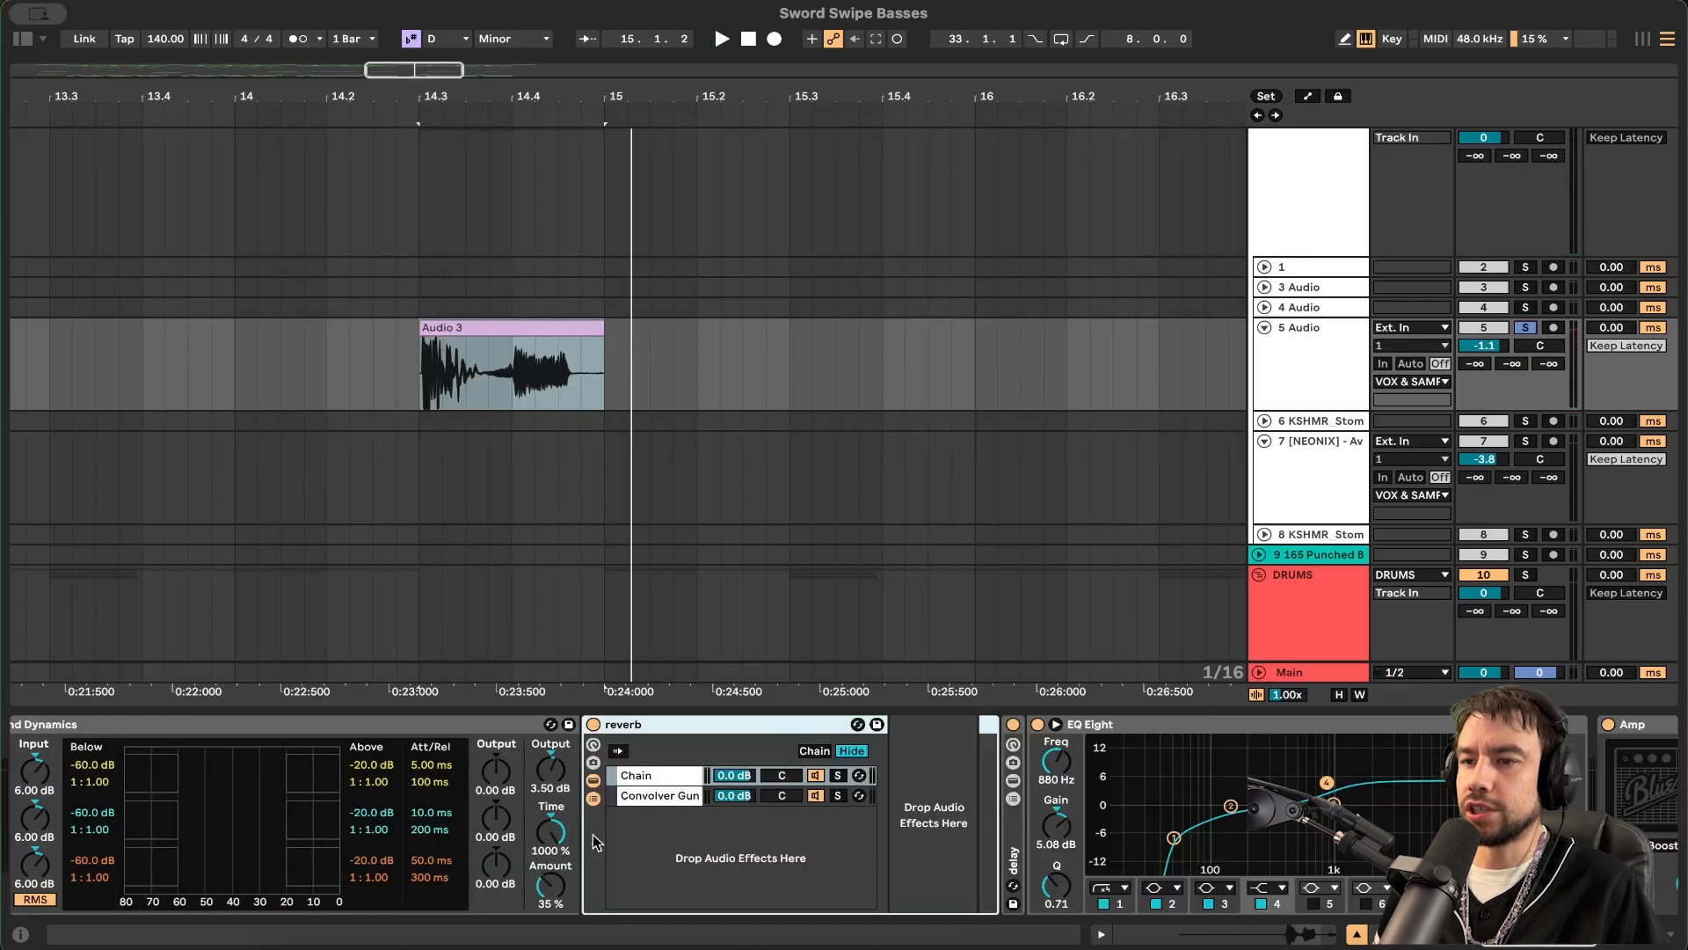
{"action": "double_click", "coordinate": [722, 723]}
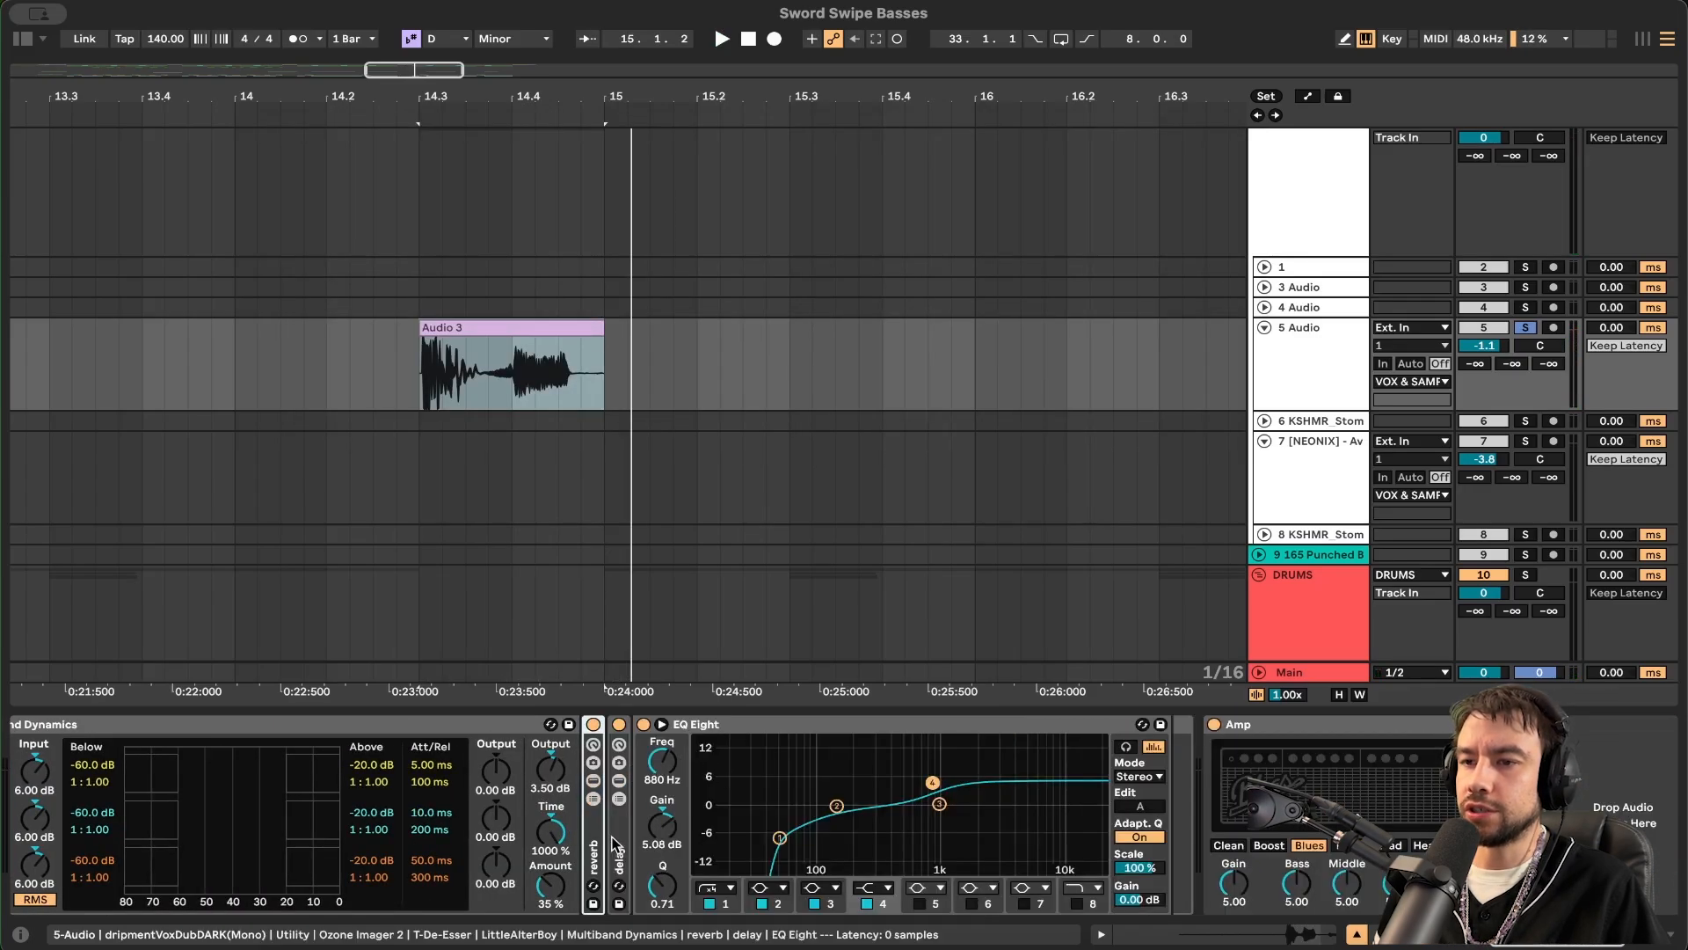
{"action": "double_click", "coordinate": [616, 840]}
{"action": "scroll", "coordinate": [614, 840], "scroll_direction": "right", "scroll_amount": 3}
{"action": "double_click", "coordinate": [535, 724]}
{"action": "scroll", "coordinate": [493, 756], "scroll_direction": "left", "scroll_amount": 10}
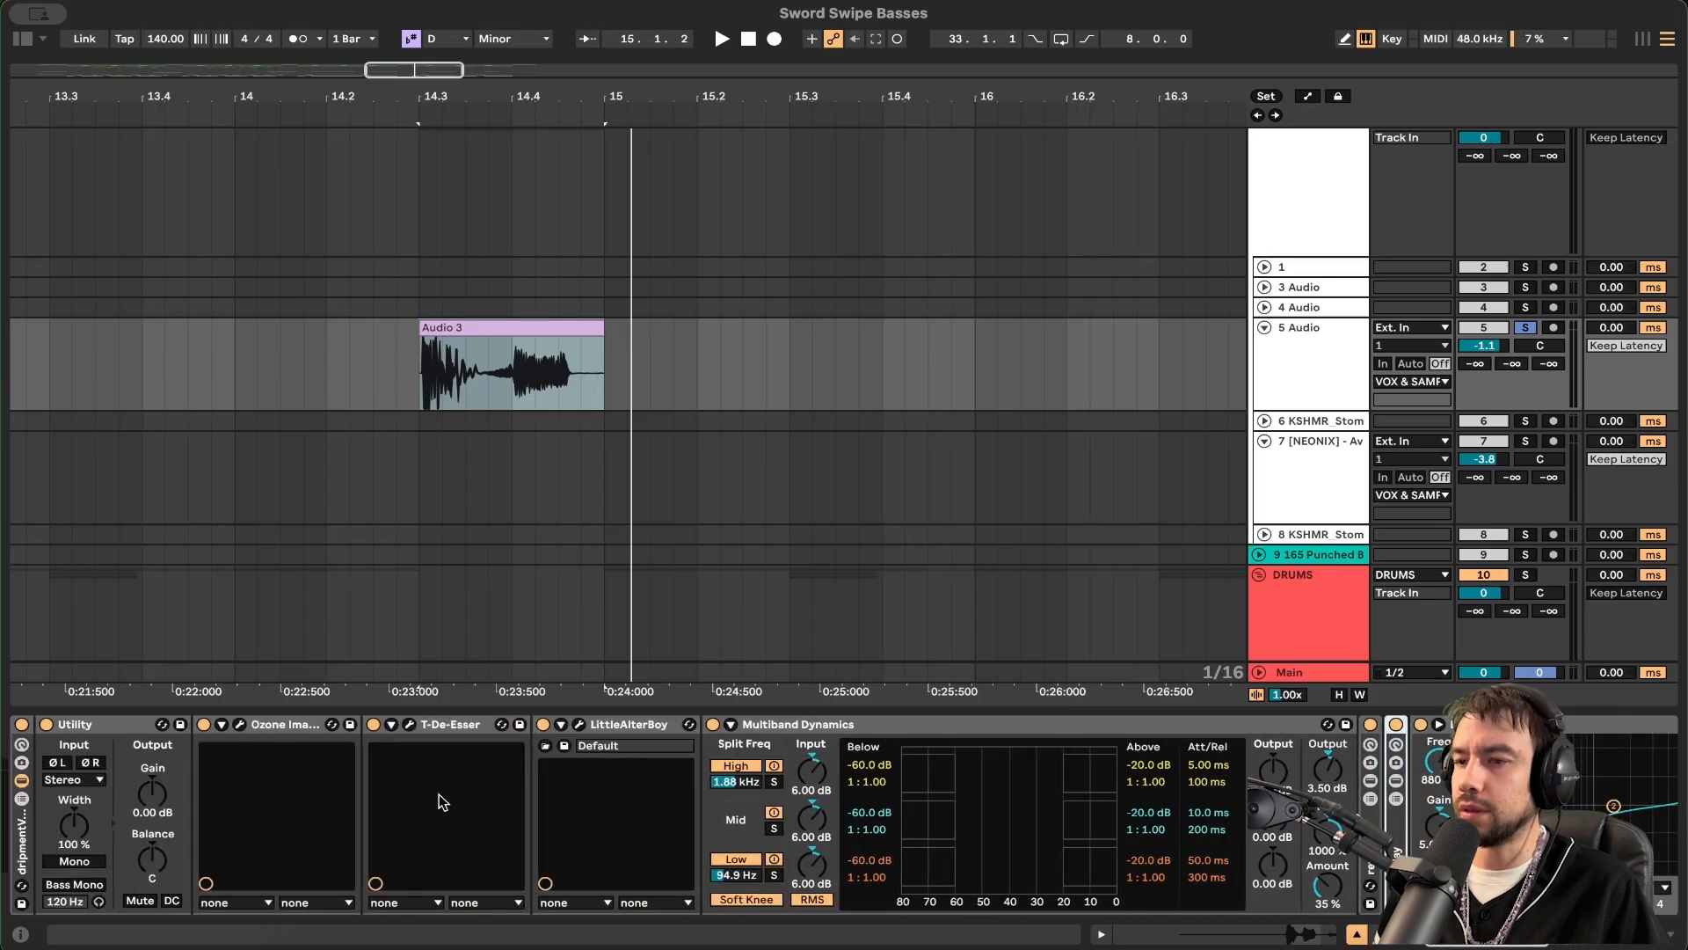
- Hide the device view and look over the arrangement from the vocal tracks down to the bass and sub tracks
{"action": "left_click", "coordinate": [381, 709]}
{"action": "scroll", "coordinate": [381, 709], "scroll_direction": "down", "scroll_amount": 5}
{"action": "scroll", "coordinate": [382, 709], "scroll_direction": "left", "scroll_amount": 10}
{"action": "scroll", "coordinate": [381, 709], "scroll_direction": "down", "scroll_amount": 10}
{"action": "scroll", "coordinate": [382, 709], "scroll_direction": "up", "scroll_amount": 2}
{"action": "scroll", "coordinate": [382, 708], "scroll_direction": "down", "scroll_amount": 10}
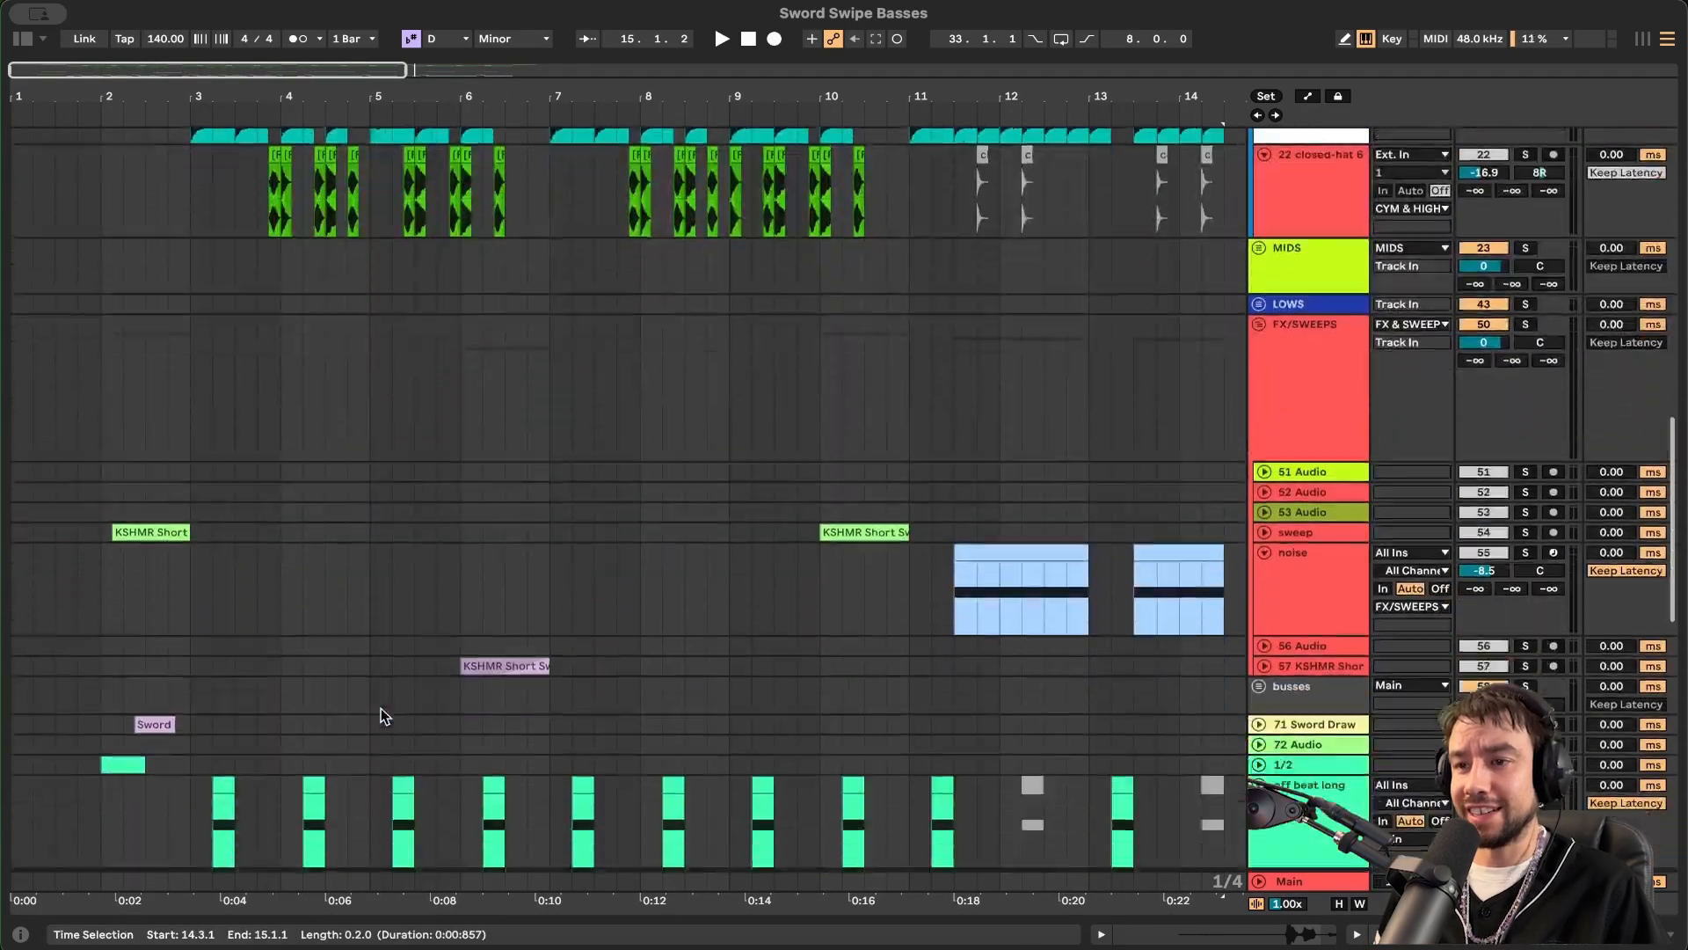
{"action": "scroll", "coordinate": [381, 716], "scroll_direction": "down", "scroll_amount": 10}
{"action": "scroll", "coordinate": [382, 715], "scroll_direction": "up", "scroll_amount": 4}
{"action": "scroll", "coordinate": [381, 716], "scroll_direction": "down", "scroll_amount": 6}
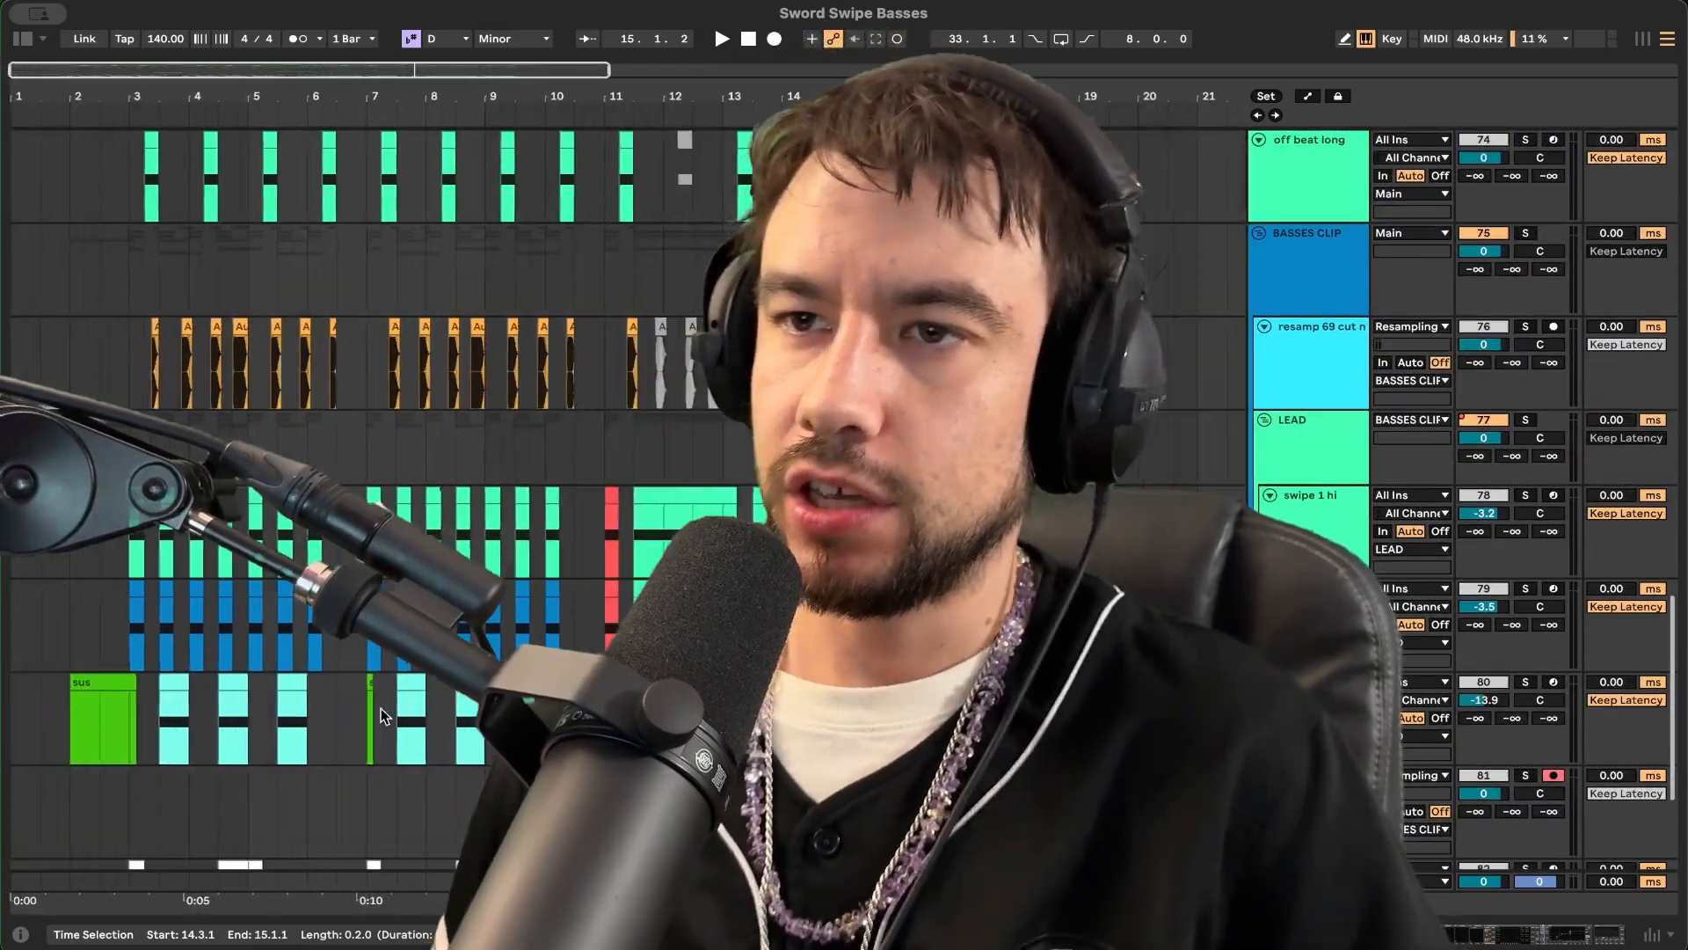
{"action": "scroll", "coordinate": [382, 709], "scroll_direction": "down", "scroll_amount": 2}
{"action": "scroll", "coordinate": [382, 709], "scroll_direction": "up", "scroll_amount": 2}
{"action": "scroll", "coordinate": [381, 709], "scroll_direction": "left", "scroll_amount": 2}
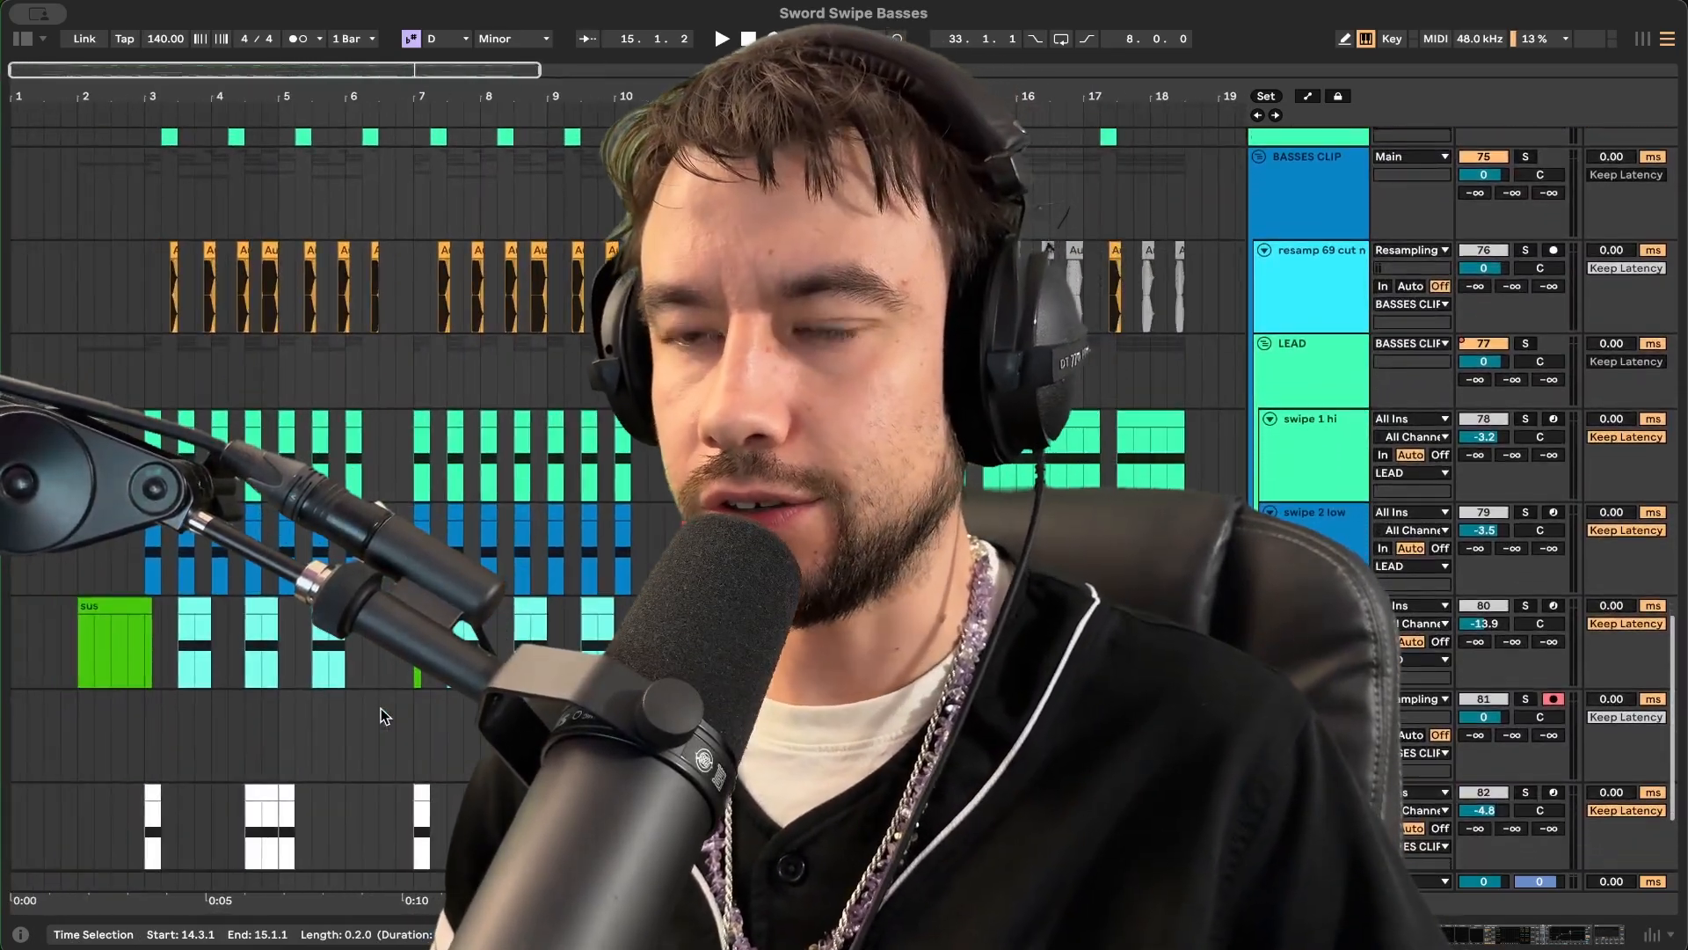